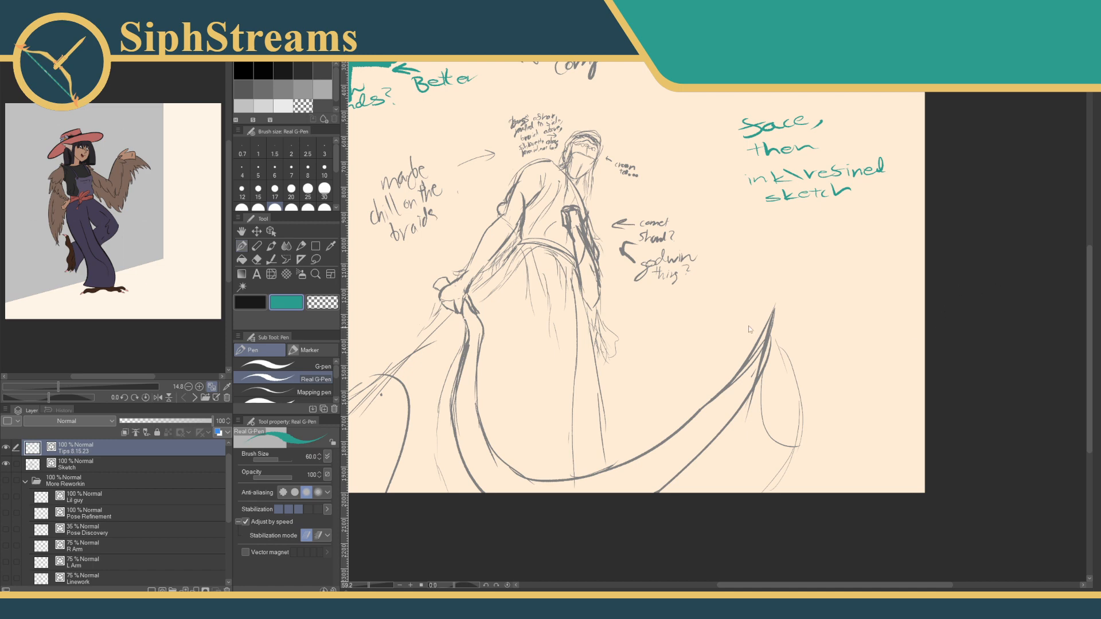
Examine the figure sketch and its handwritten notes, comparing the drawing with the Tips layer hidden and shown.
drag(702, 295, 745, 284)
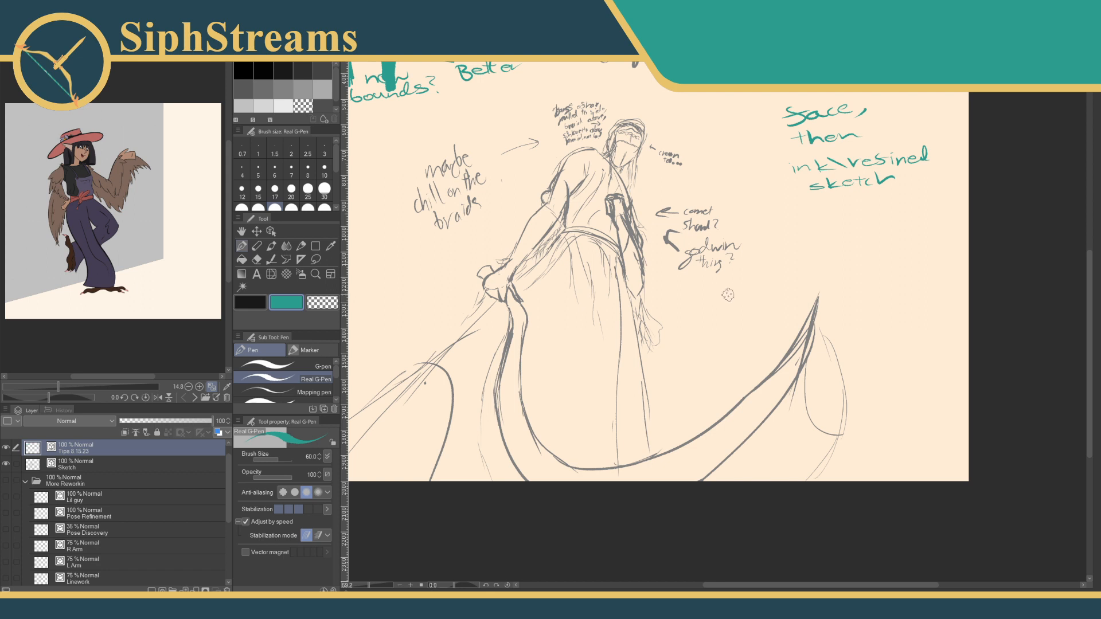
drag(728, 295, 731, 401)
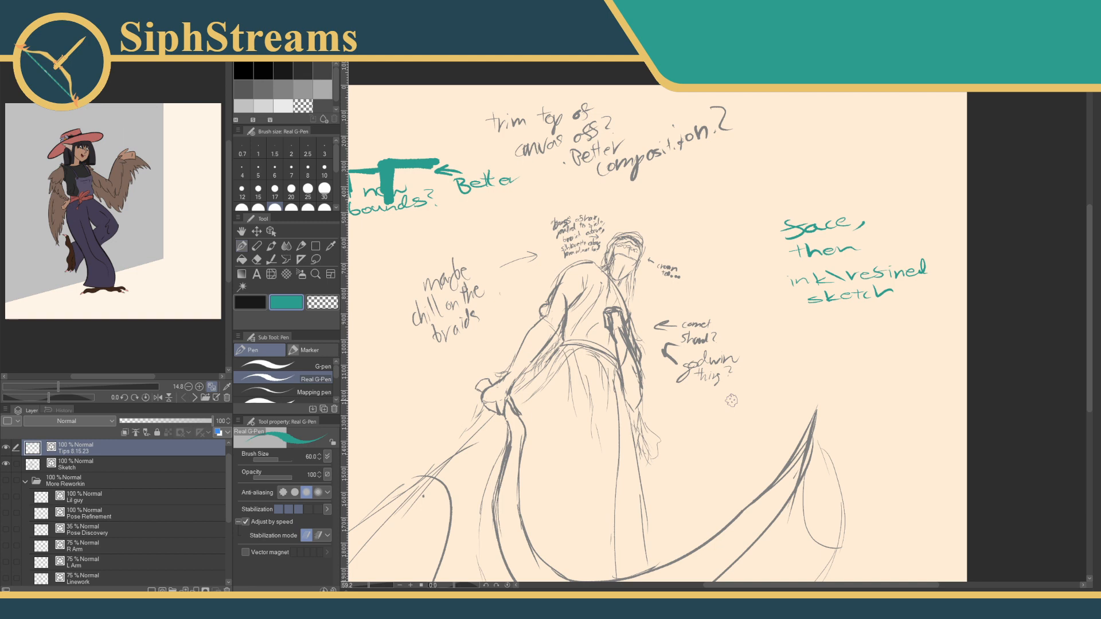
click(7, 447)
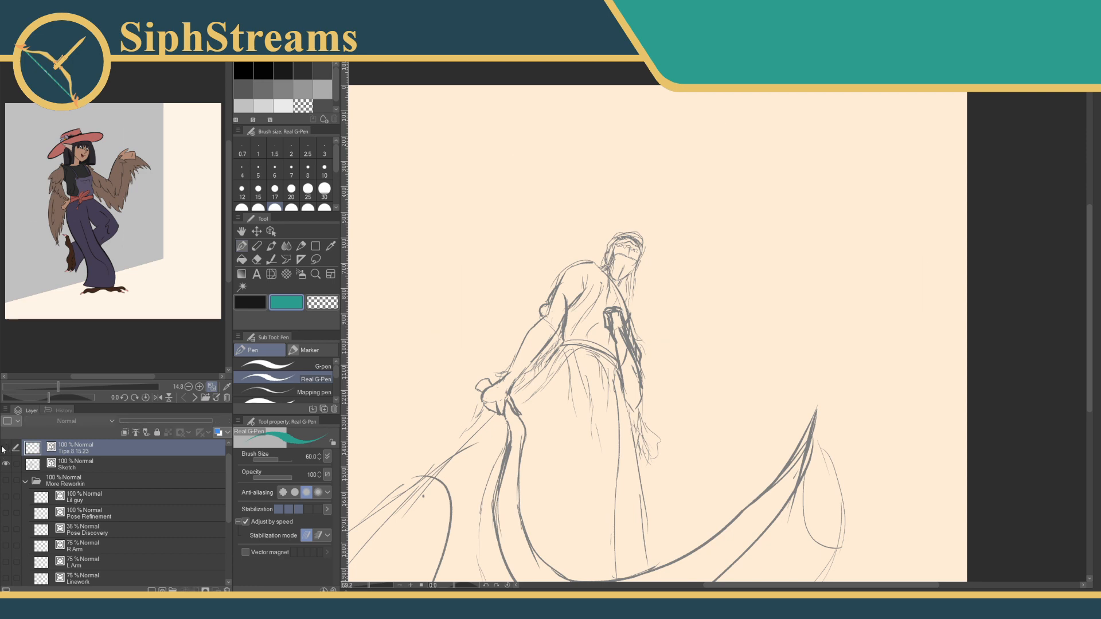
click(7, 448)
click(7, 449)
mouse_move(856, 335)
mouse_down()
mouse_move(903, 323)
mouse_move(883, 313)
mouse_move(880, 270)
mouse_move(1051, 277)
mouse_move(612, 327)
mouse_move(866, 291)
mouse_up()
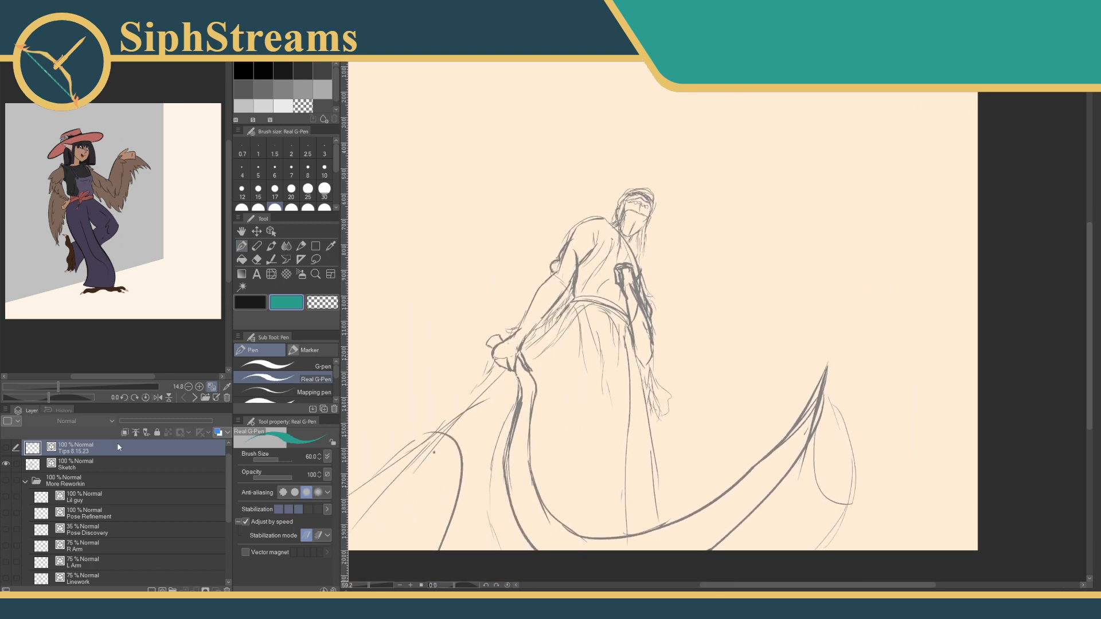
click(7, 448)
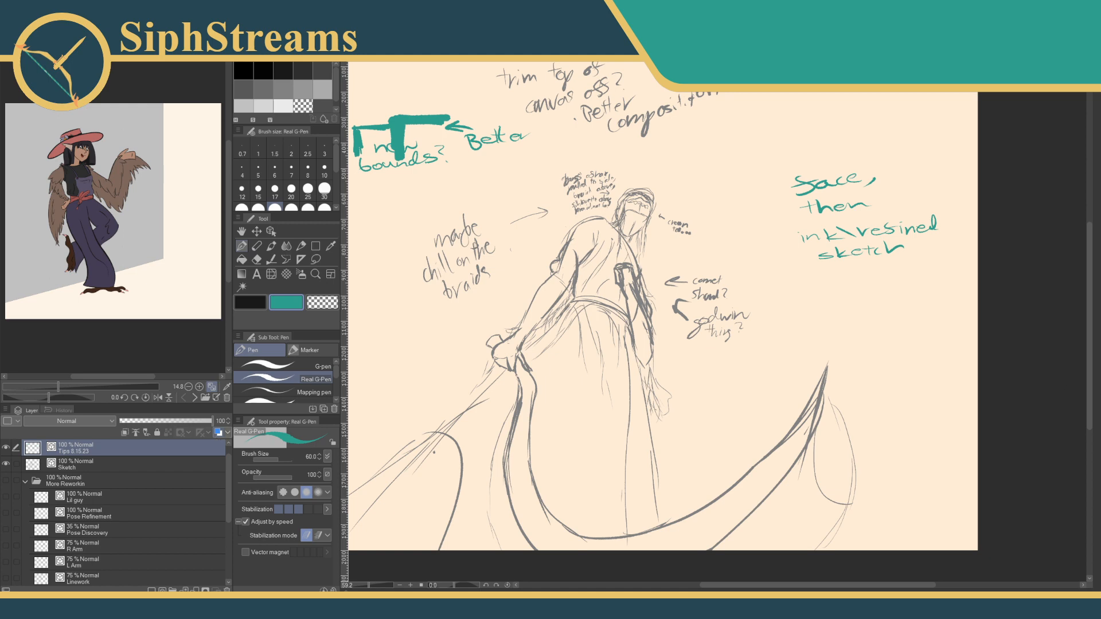
mouse_move(931, 351)
mouse_down()
mouse_move(941, 378)
mouse_move(968, 347)
mouse_up()
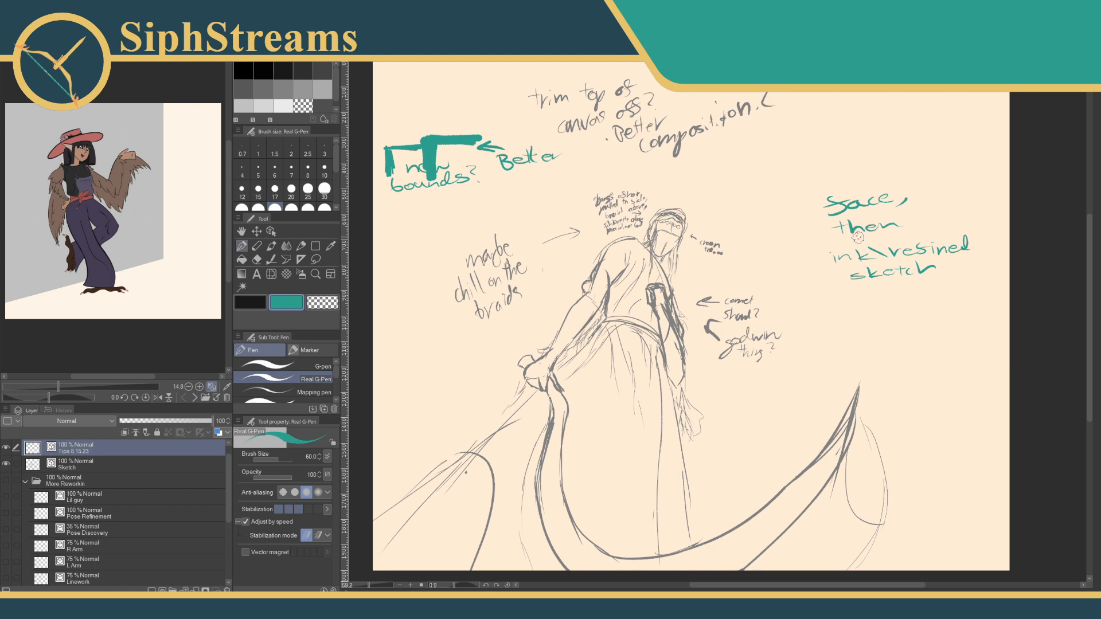
click(371, 585)
drag(370, 587, 372, 587)
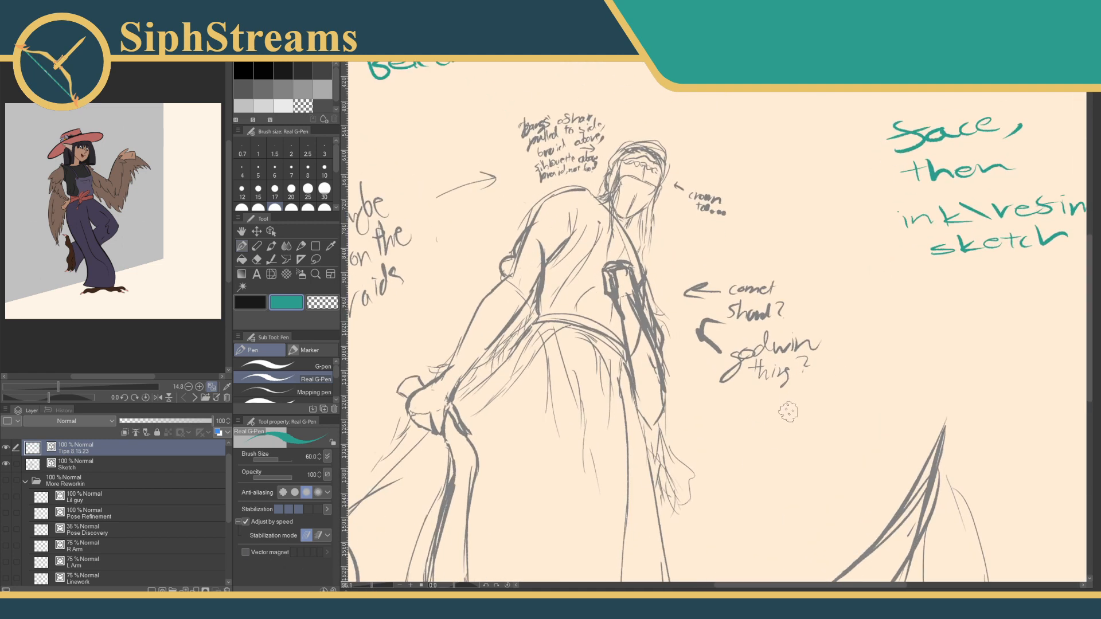
mouse_move(810, 387)
mouse_down()
mouse_move(838, 379)
mouse_move(908, 452)
mouse_move(897, 456)
mouse_up()
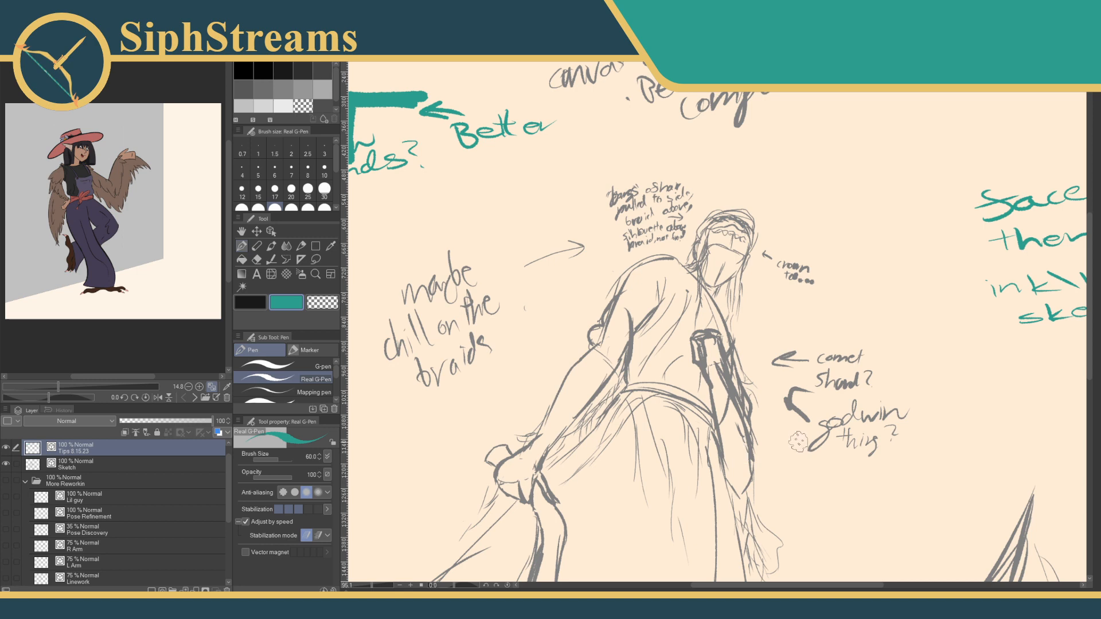
drag(697, 405, 717, 453)
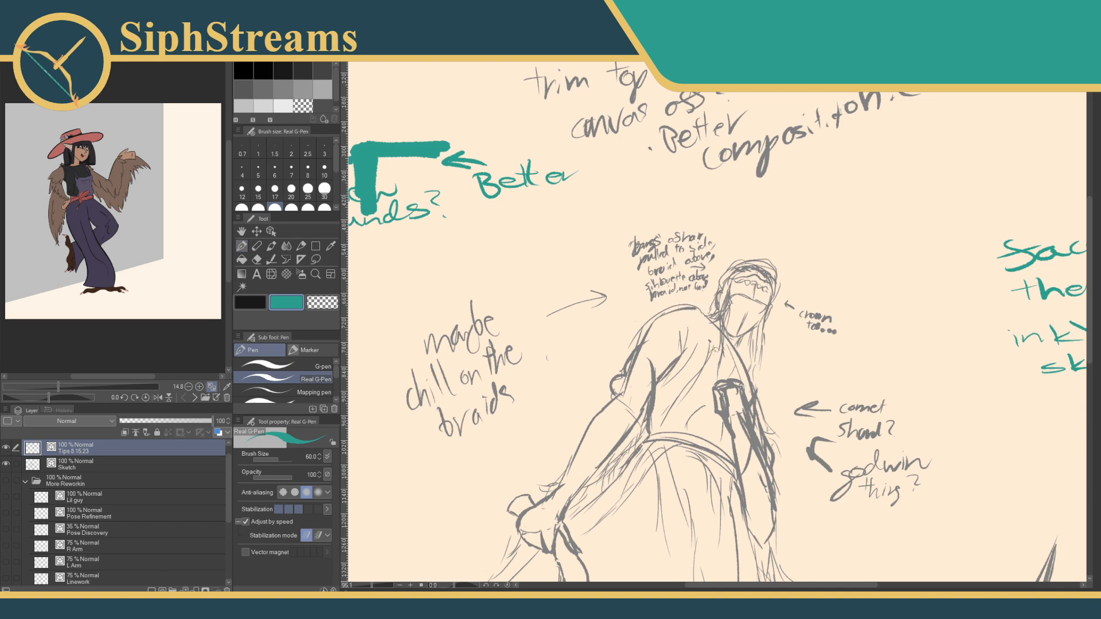
drag(736, 423, 673, 394)
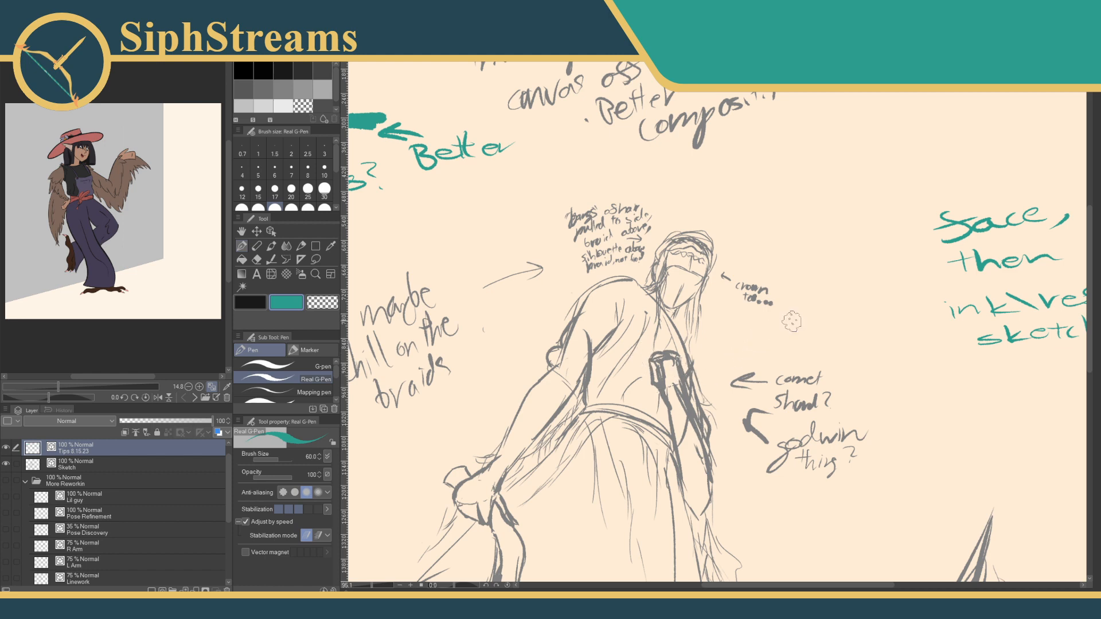
mouse_move(503, 451)
mouse_down()
mouse_move(526, 464)
mouse_move(526, 410)
mouse_up()
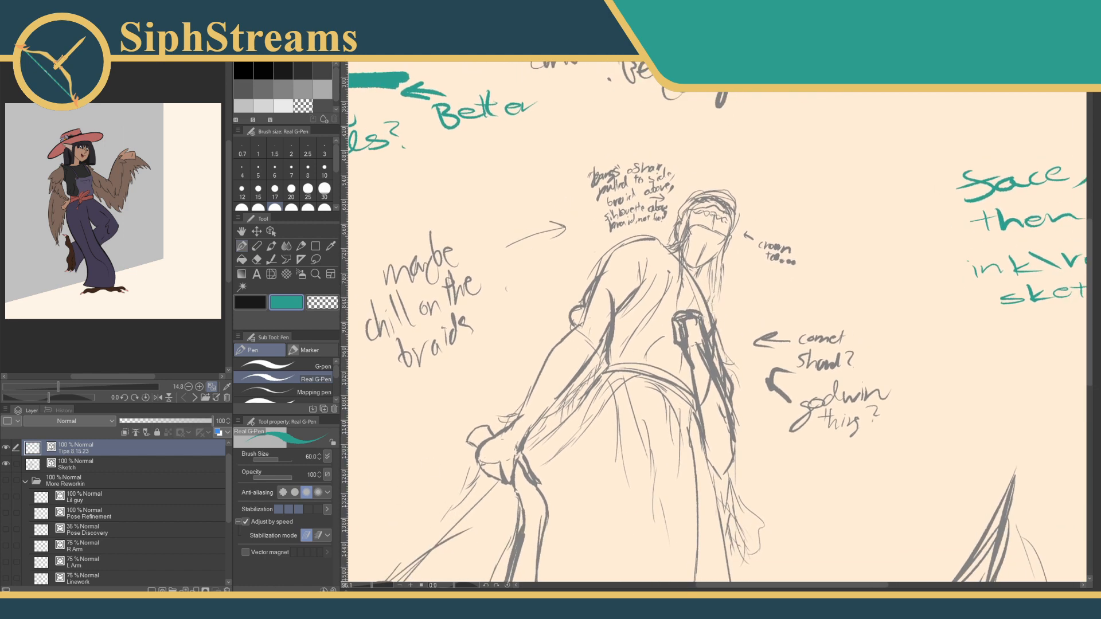
mouse_move(373, 585)
mouse_down()
mouse_move(361, 585)
mouse_move(372, 585)
mouse_up()
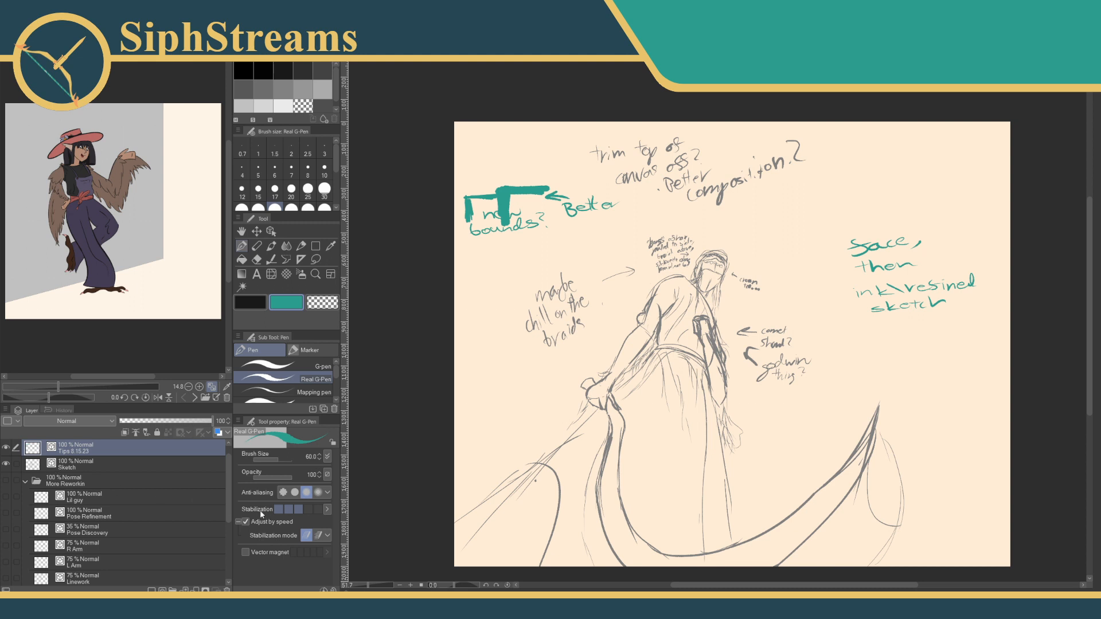
Toggle the Sketch Hair layer's visibility to compare the figure, leaving that layer hidden.
scroll(146, 474, up, 1)
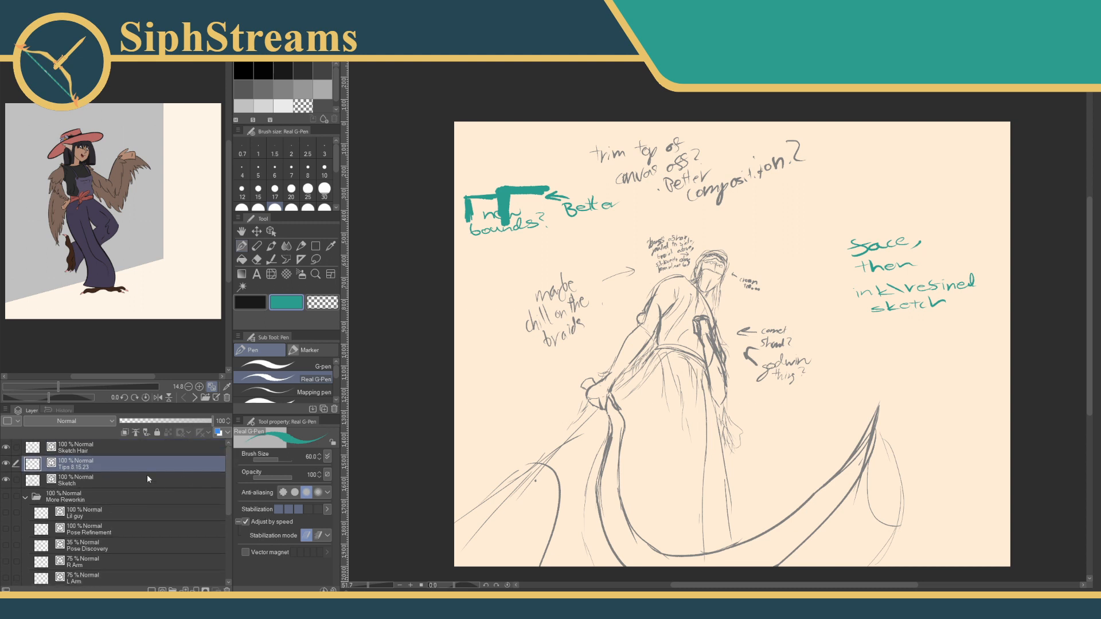
click(6, 448)
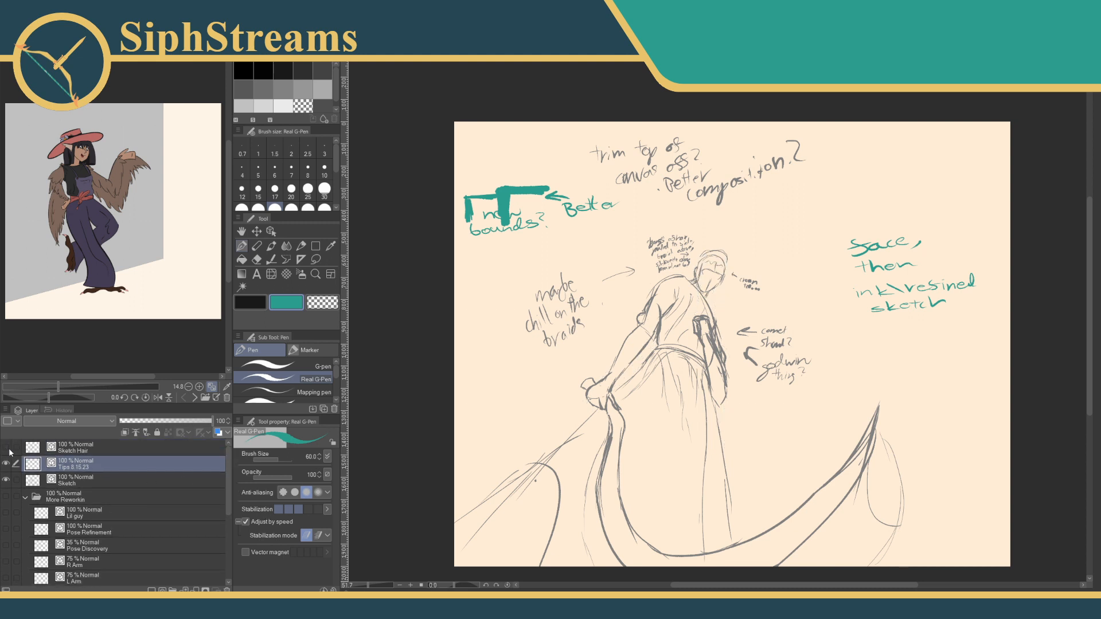
click(14, 449)
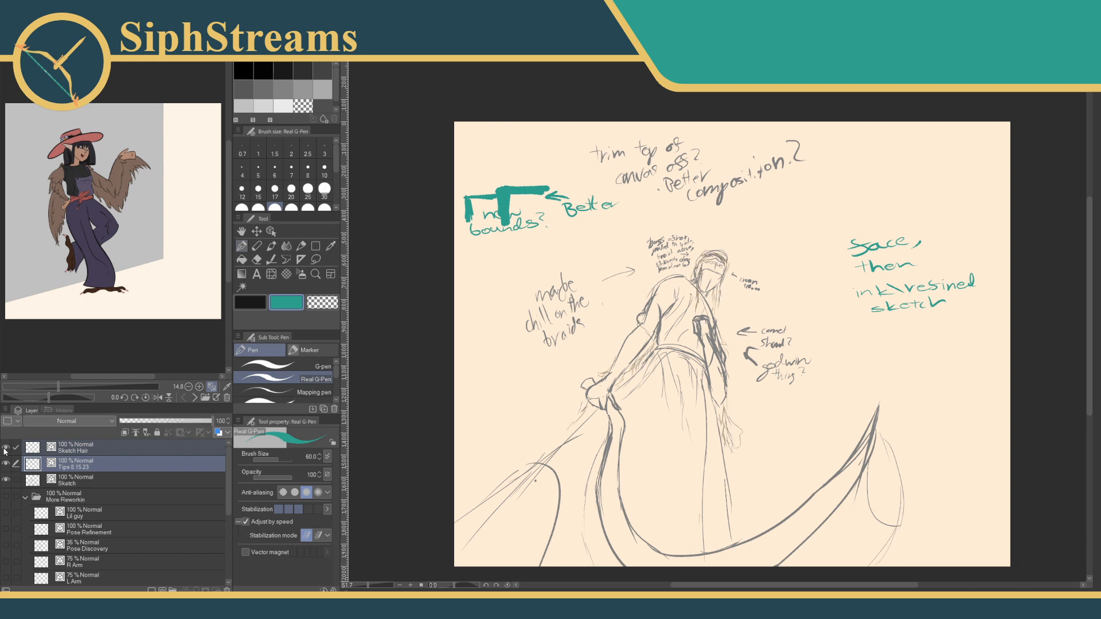
click(6, 450)
click(9, 450)
click(5, 450)
click(15, 448)
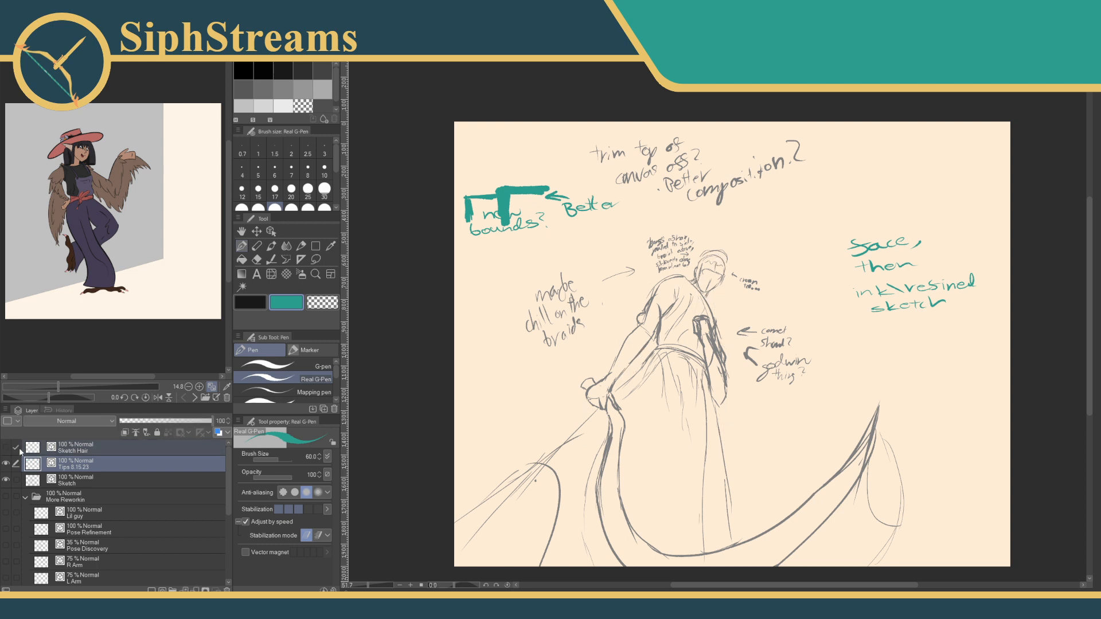
Hide the Tips layer with the handwritten notes and make the Sketch layer active.
click(6, 480)
click(6, 480)
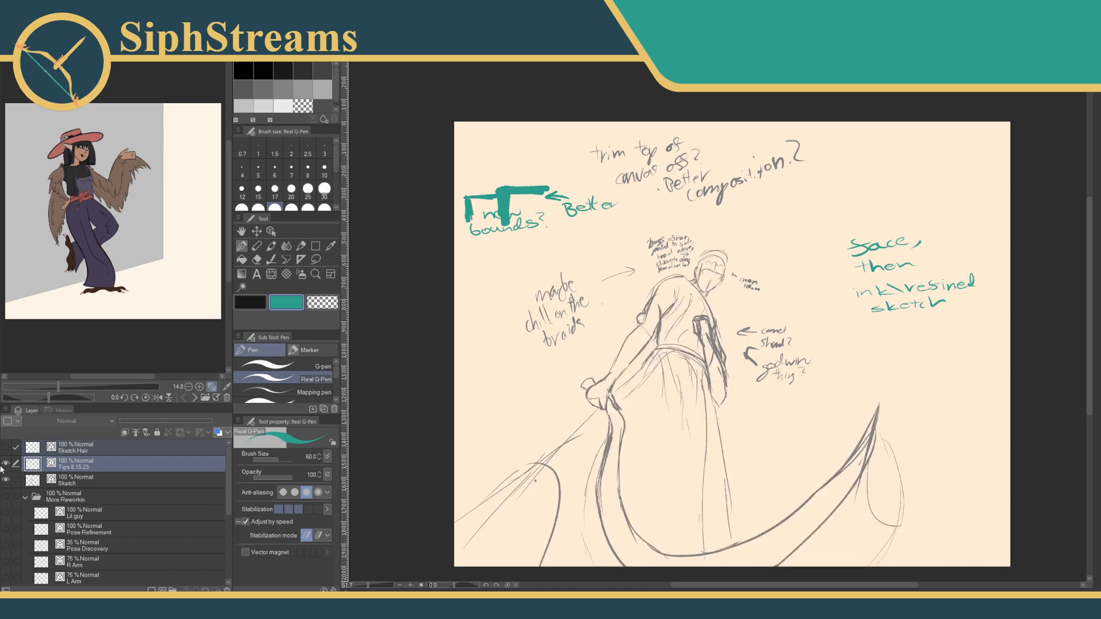
click(6, 463)
click(86, 481)
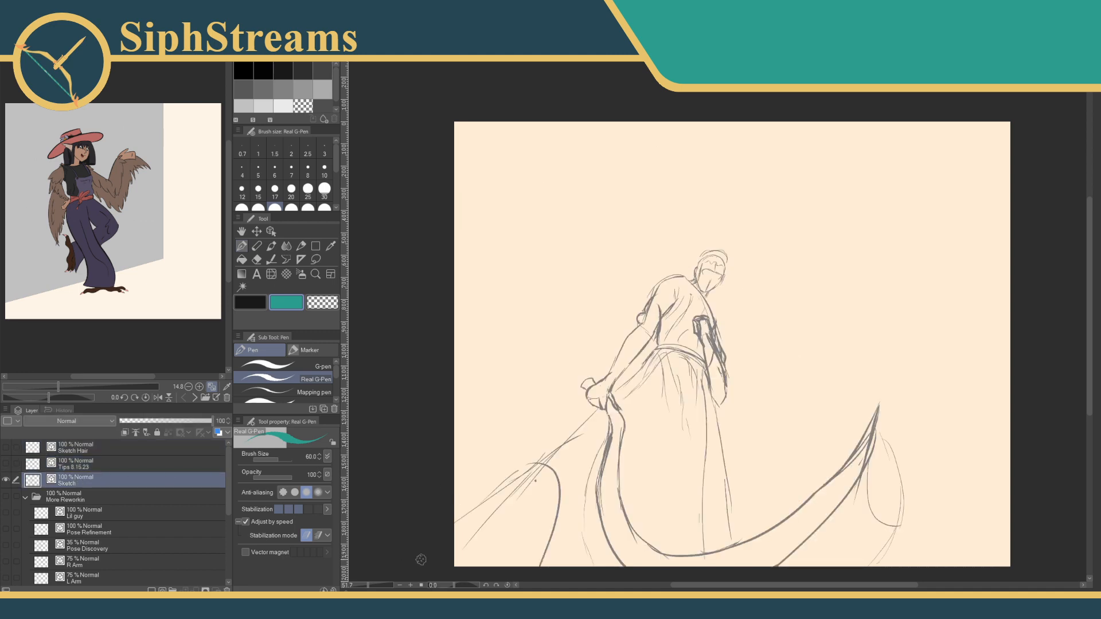
Set the Real G-Pen to brush size 20 and the main colour to the grey sampled from the sketch's lines.
drag(368, 586, 377, 586)
drag(672, 413, 613, 547)
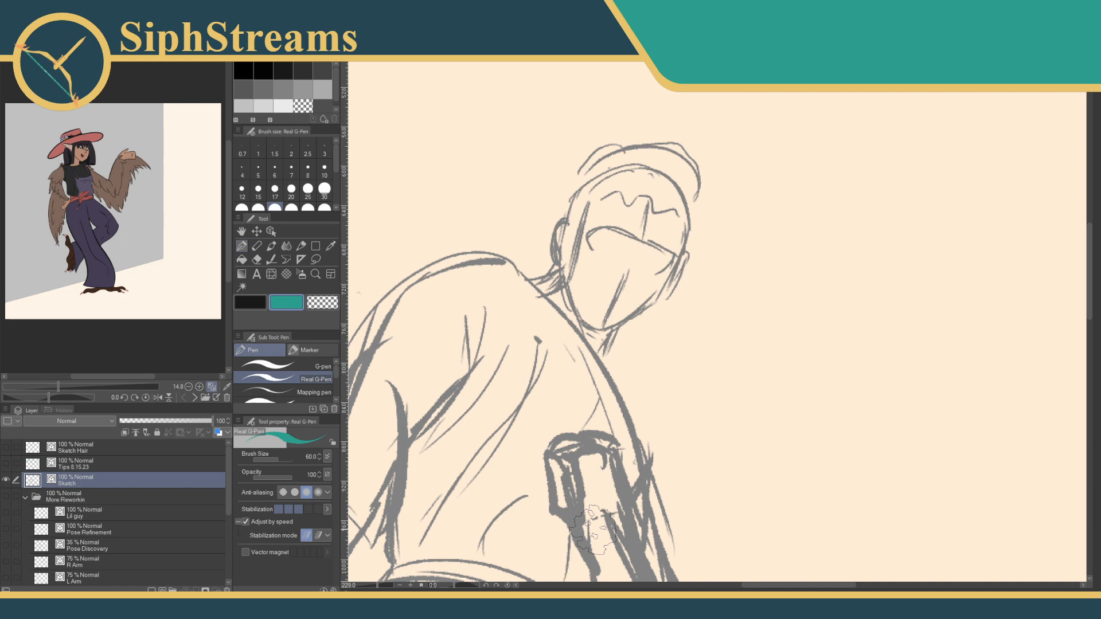
mouse_move(828, 205)
mouse_down()
mouse_move(826, 242)
mouse_move(911, 281)
mouse_up()
key(ctrl+z)
click(250, 303)
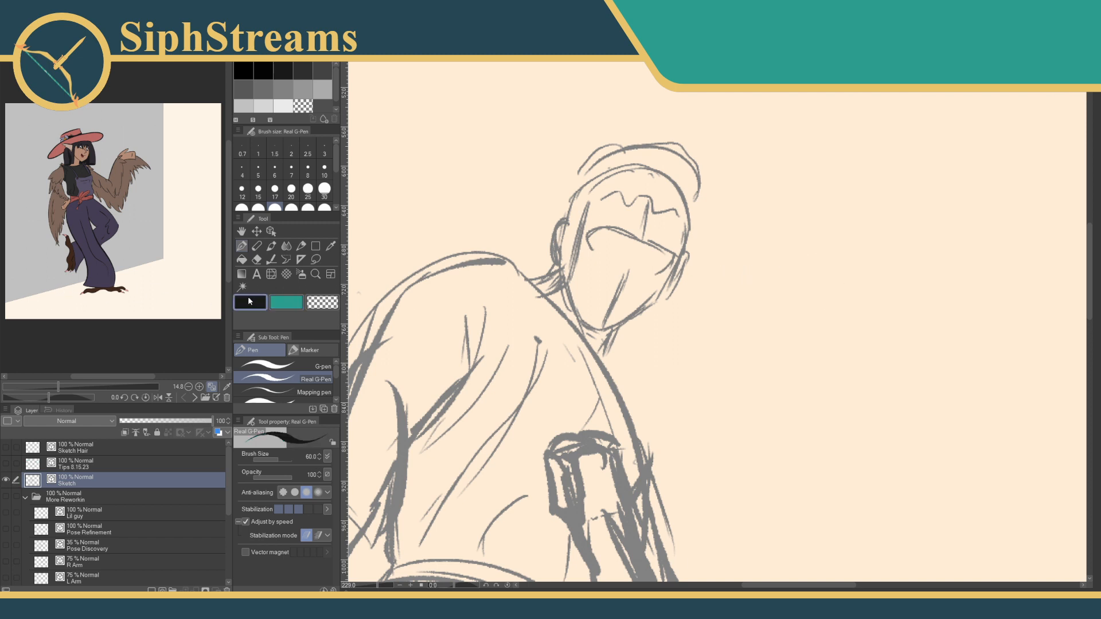
click(291, 192)
mouse_move(1029, 237)
mouse_down()
mouse_move(904, 263)
mouse_move(806, 301)
mouse_up()
key(ctrl+z)
click(330, 245)
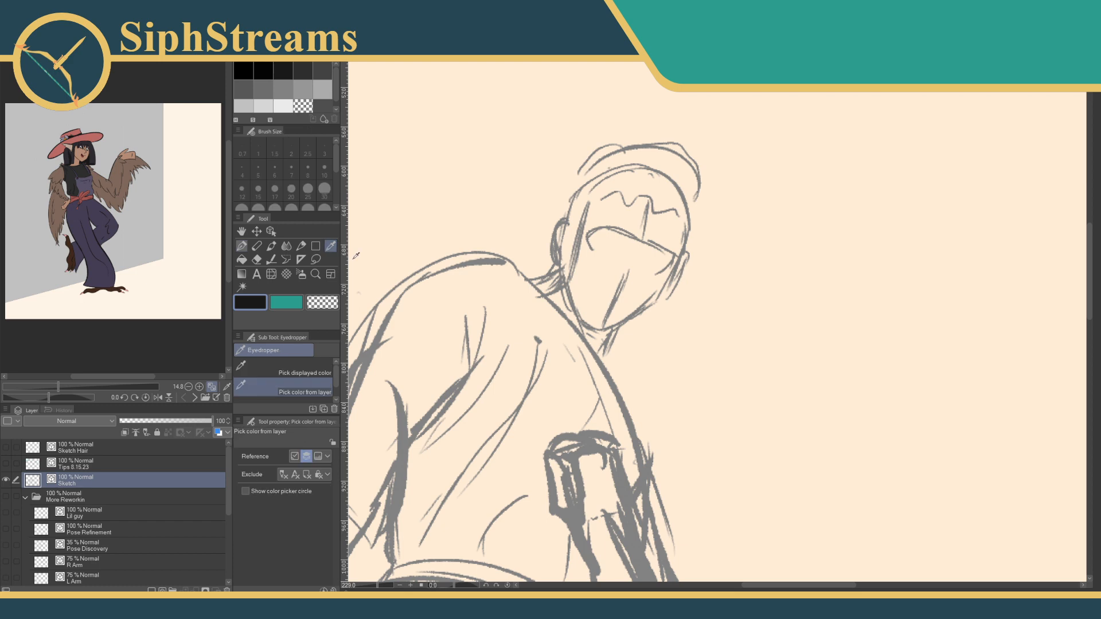
click(378, 342)
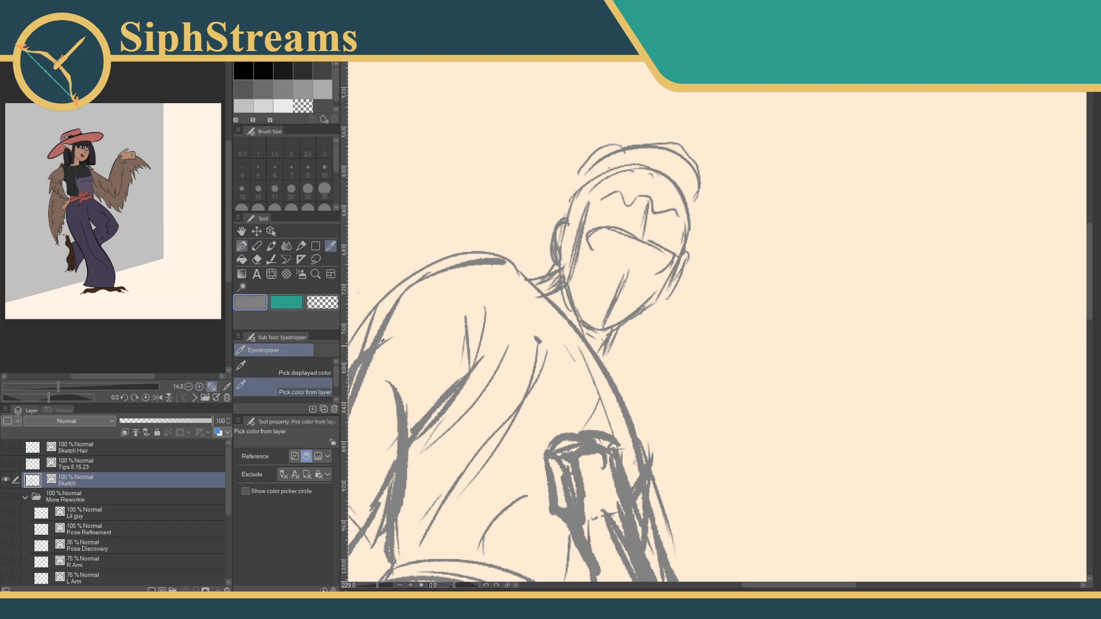
click(243, 250)
Test the grey pen at size 20 with several strokes in the empty area beside the figure, and undo them.
mouse_move(939, 231)
mouse_down()
mouse_move(848, 282)
mouse_move(768, 284)
mouse_move(804, 307)
mouse_up()
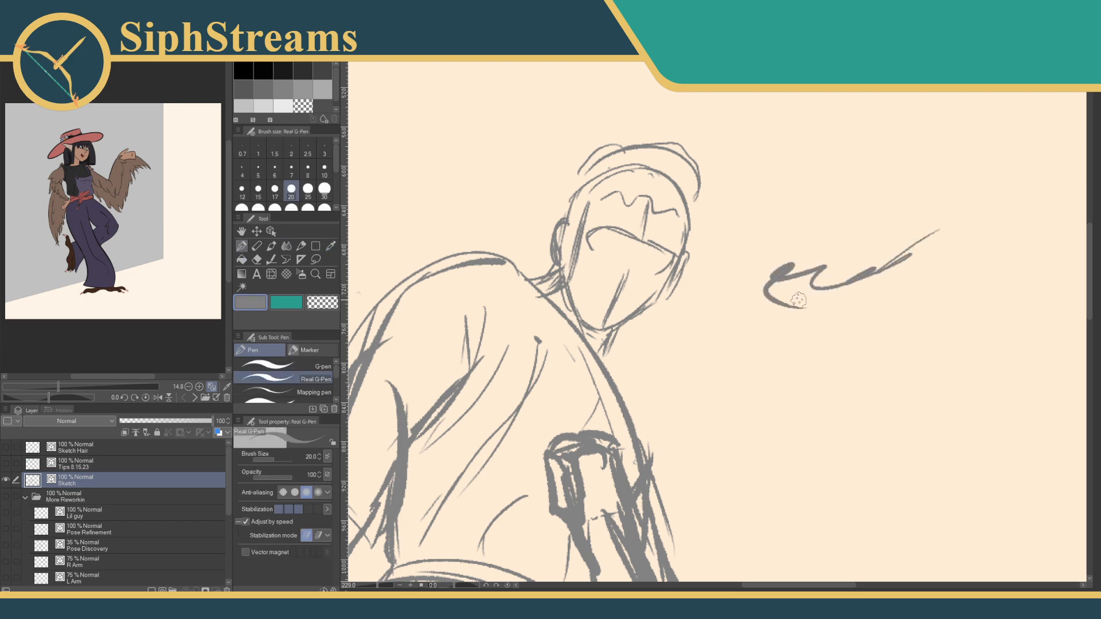
drag(707, 294, 747, 382)
drag(636, 347, 711, 434)
drag(625, 390, 684, 462)
key(ctrl+z)
key(ctrl+z)
key(ctrl+z)
key(ctrl+z)
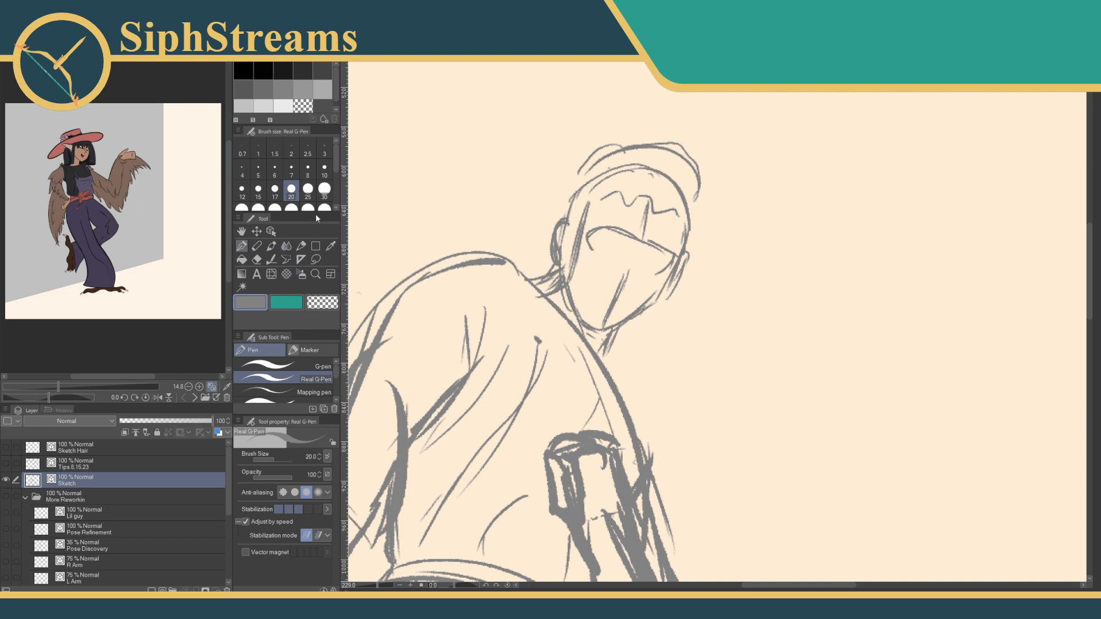
Try brush size 25 with a few diagonal strokes beside the figure's shoulder, and undo them.
click(308, 189)
mouse_move(643, 361)
mouse_down()
mouse_move(687, 435)
mouse_move(671, 372)
mouse_move(732, 444)
mouse_up()
drag(742, 347, 780, 421)
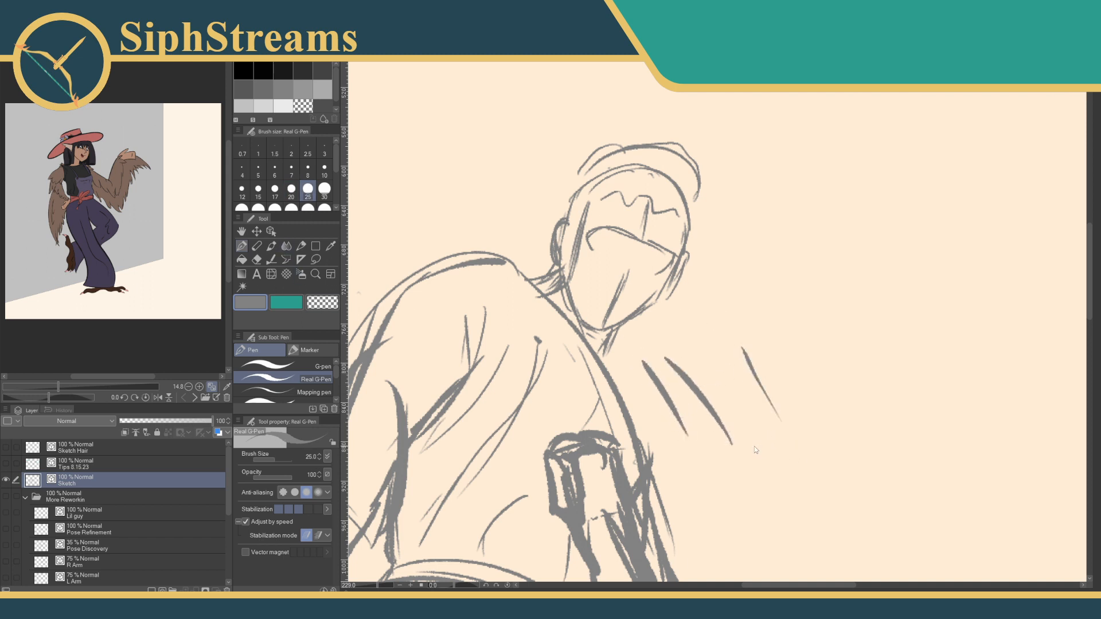
key(ctrl+z)
key(ctrl+z)
key(ctrl+z)
Set the pen's brush size to 30, test it with strokes beside the figure's shoulder, and undo the test strokes.
click(324, 189)
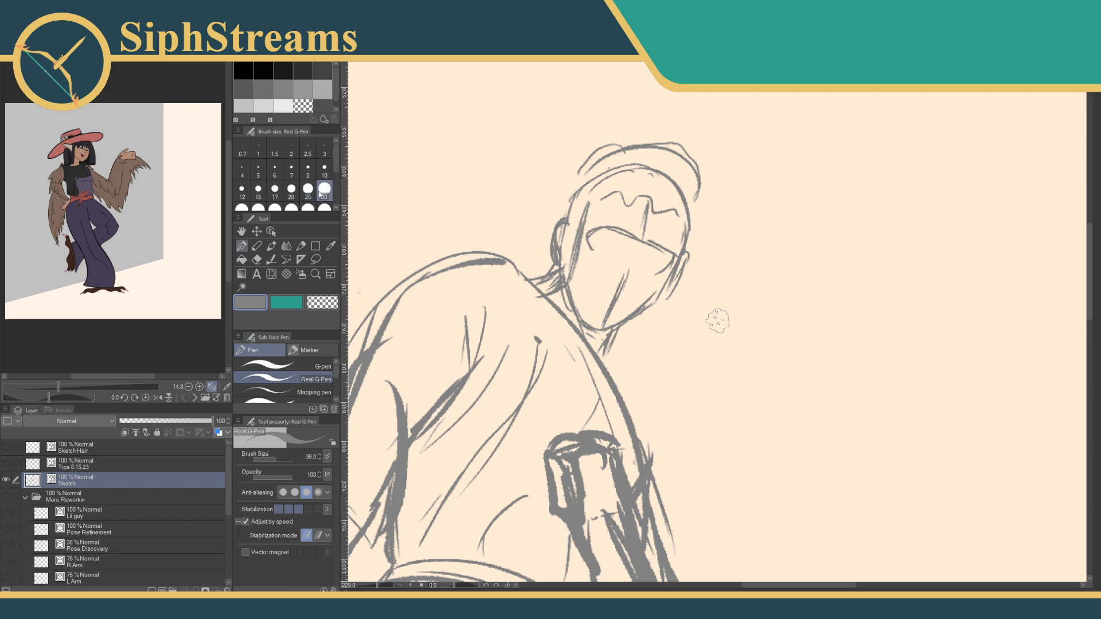
drag(727, 338, 747, 447)
drag(710, 392, 737, 442)
key(ctrl+z)
key(ctrl+z)
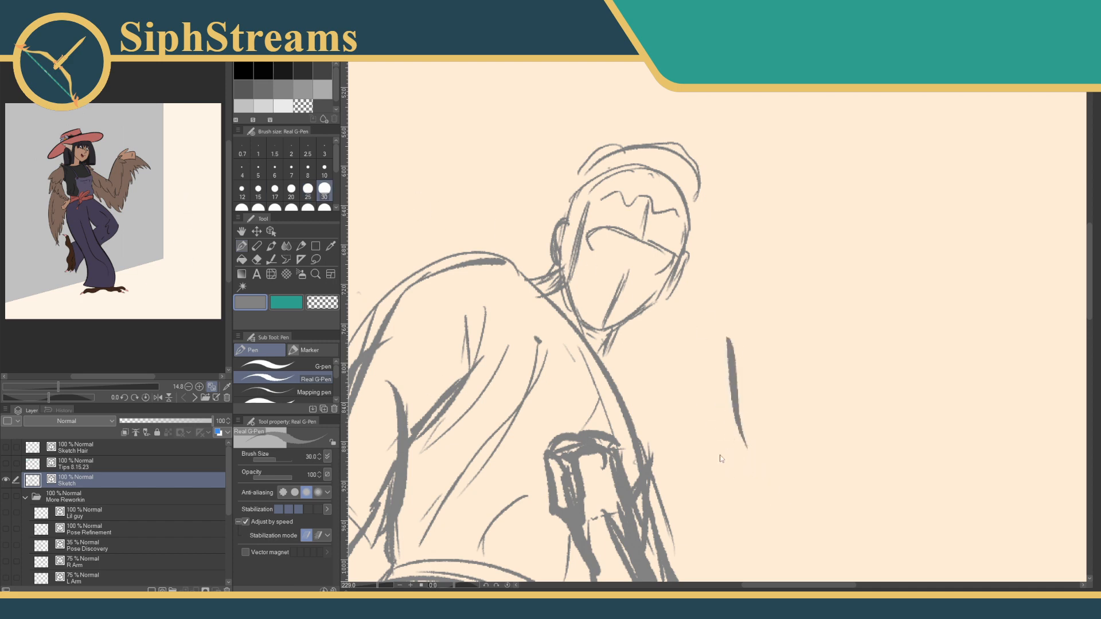
mouse_move(637, 370)
mouse_down()
mouse_move(740, 483)
mouse_move(739, 451)
mouse_up()
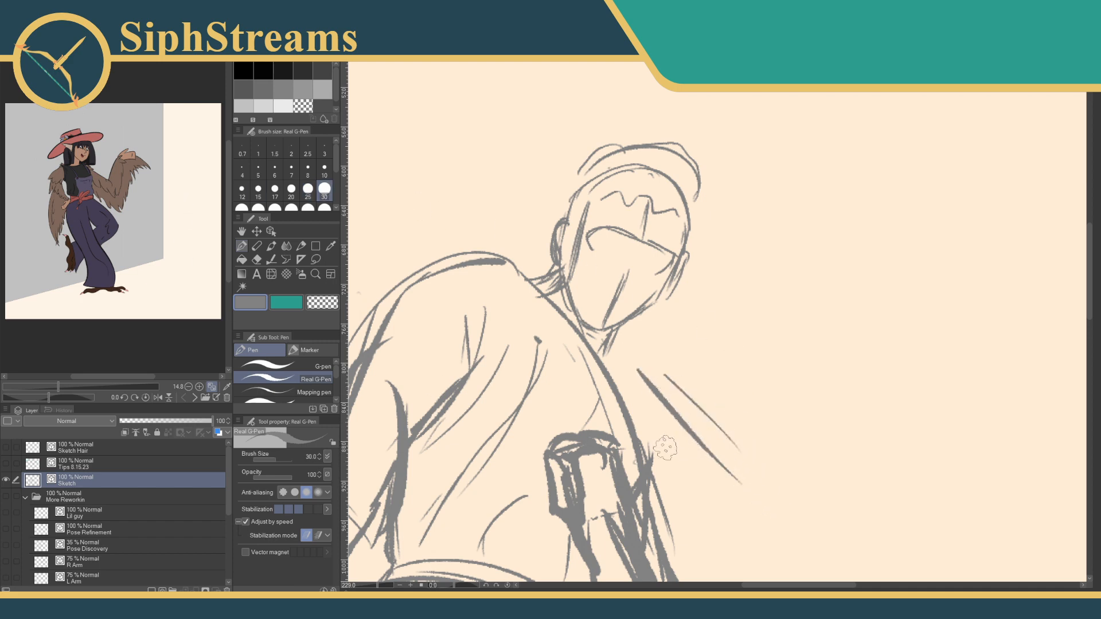
key(ctrl+z)
key(ctrl+z)
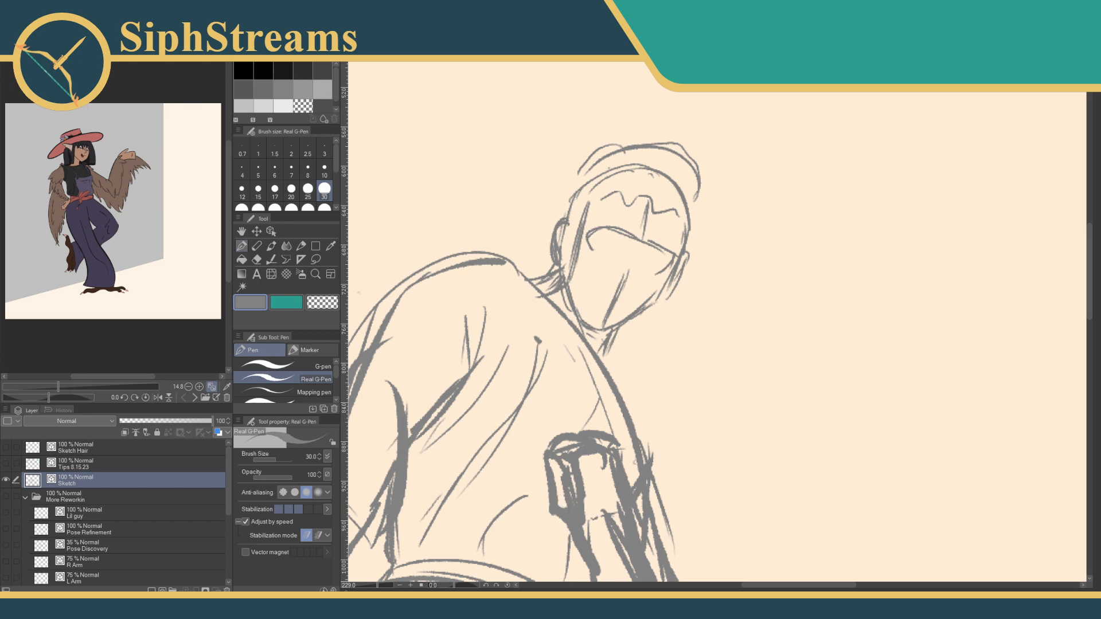
Try diagonal strokes across the cheek area of the face on the Sketch layer, and undo them.
drag(722, 328, 772, 360)
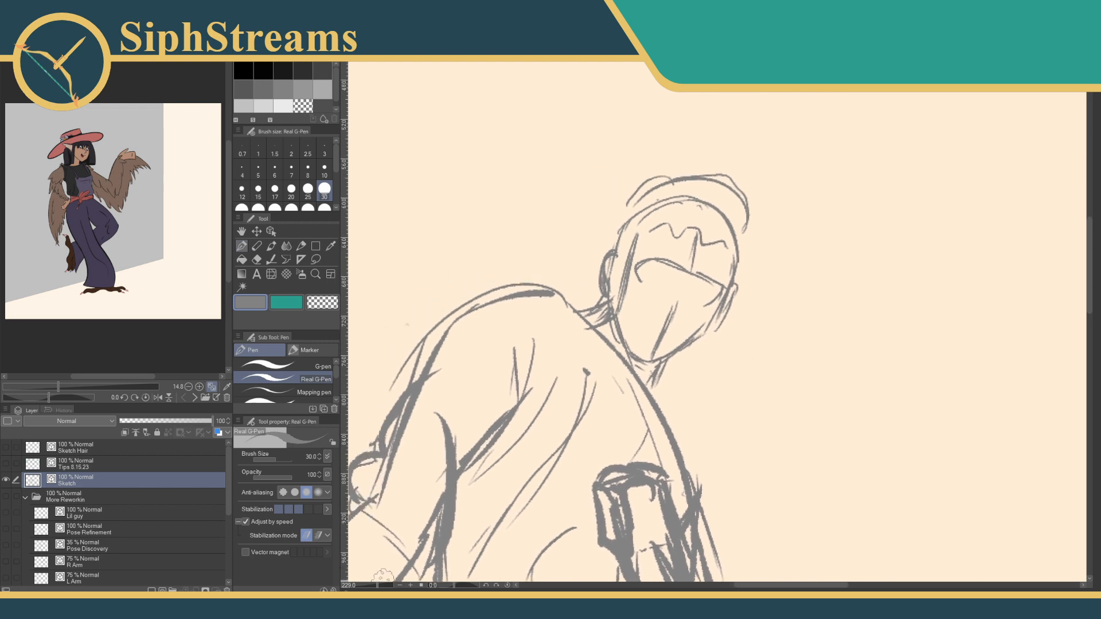
drag(378, 585, 386, 586)
mouse_move(508, 446)
mouse_down()
mouse_move(616, 470)
mouse_move(623, 505)
mouse_up()
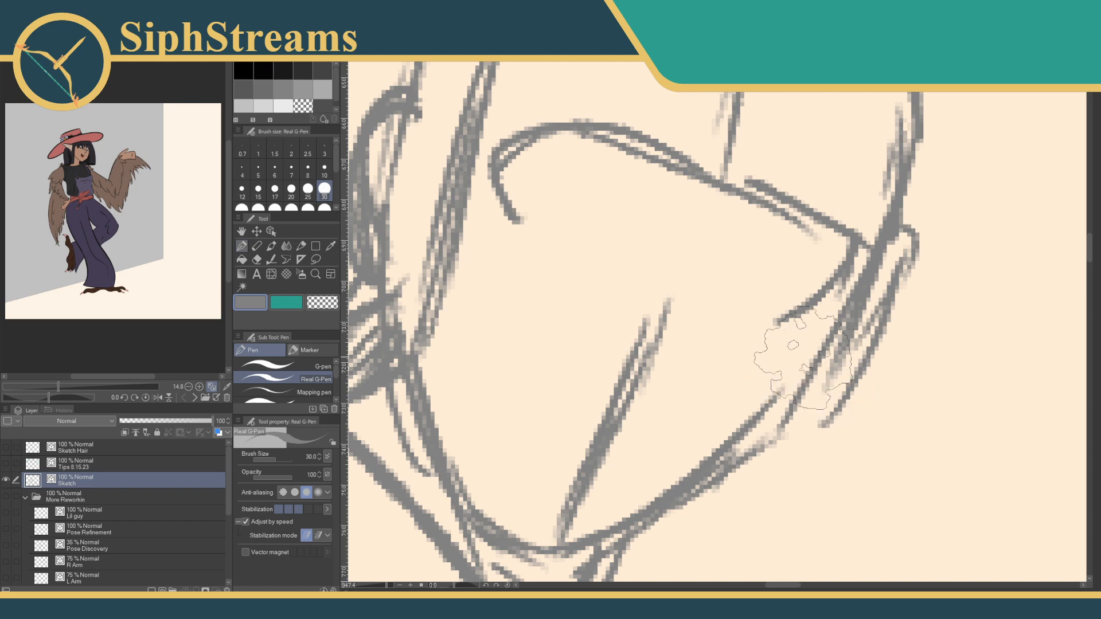
drag(719, 316, 751, 379)
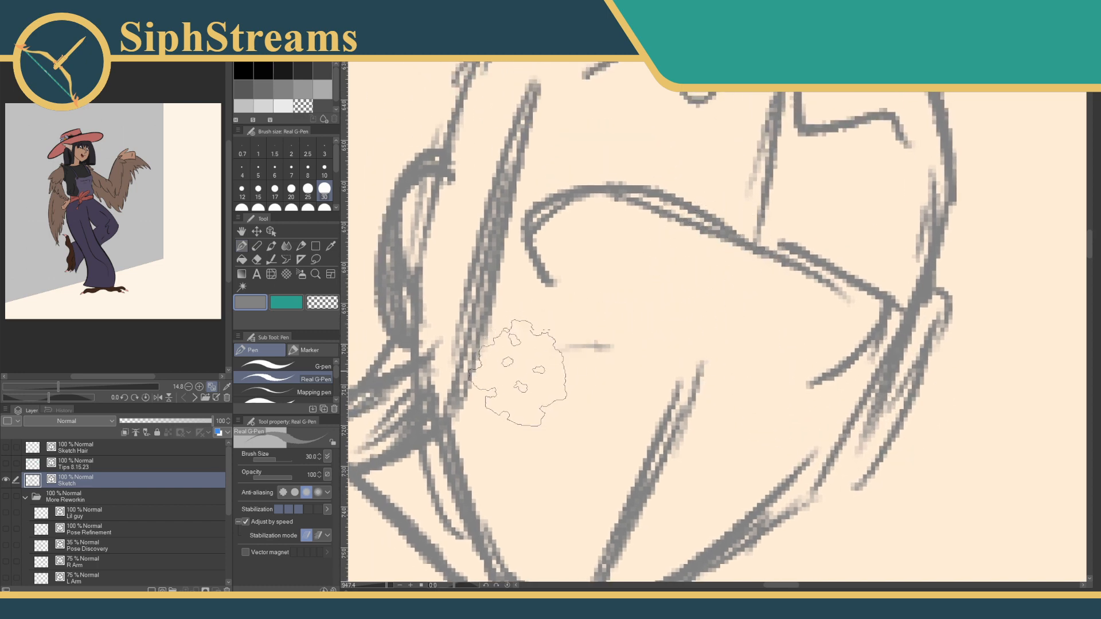
drag(707, 315, 476, 415)
drag(636, 355, 519, 440)
drag(630, 376, 561, 428)
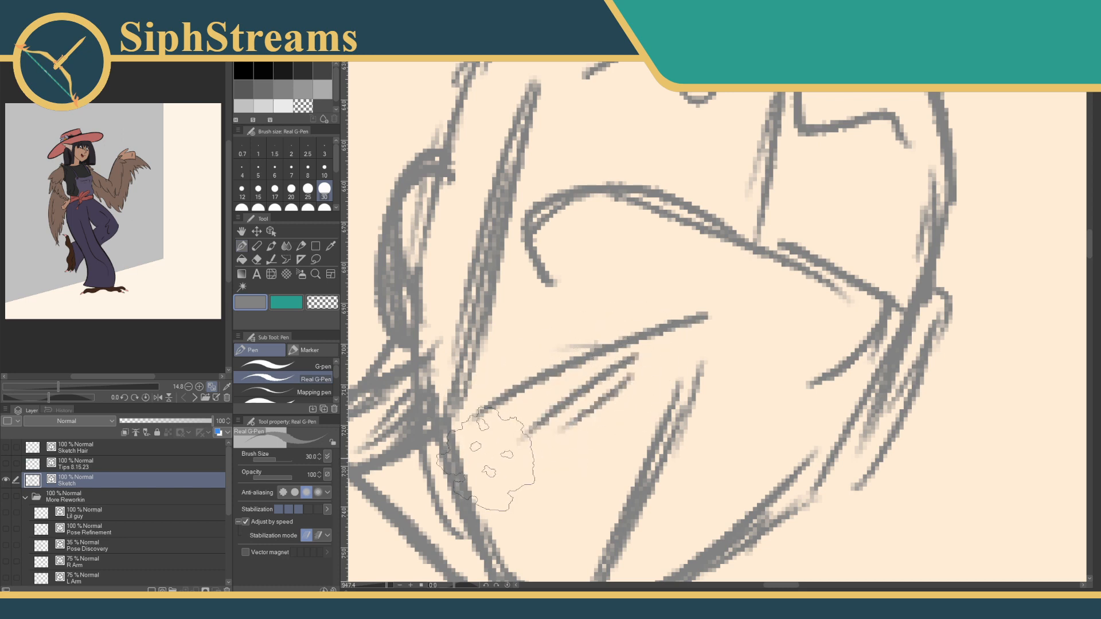
key(ctrl+z)
key(ctrl+z)
key(ctrl+z)
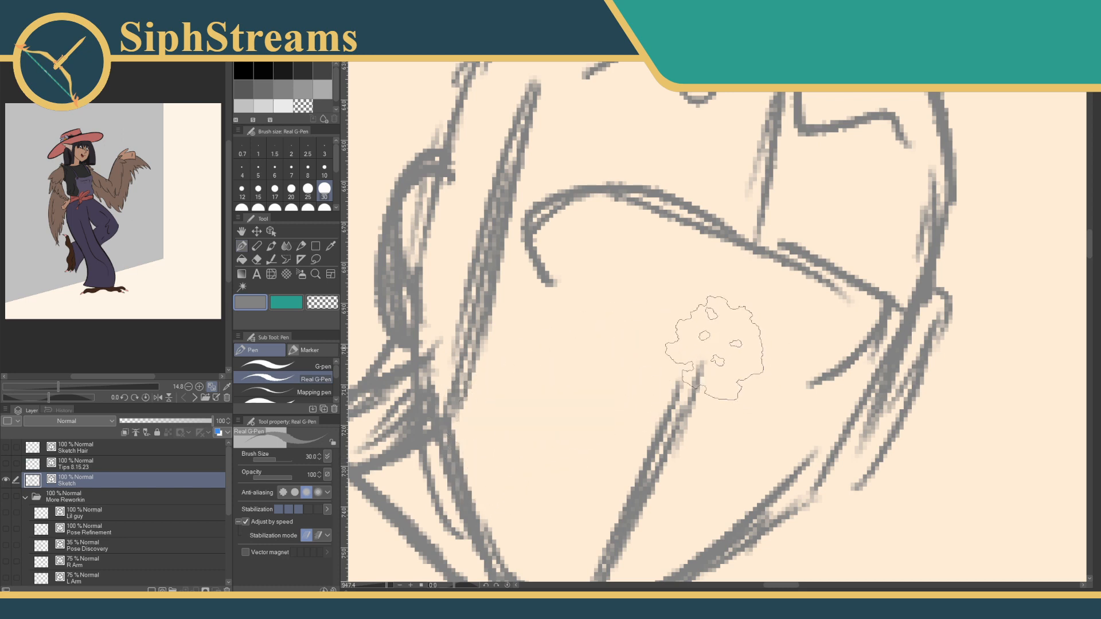
Try several strokes for the nose bridge below the brow line, and undo them.
drag(740, 259, 741, 294)
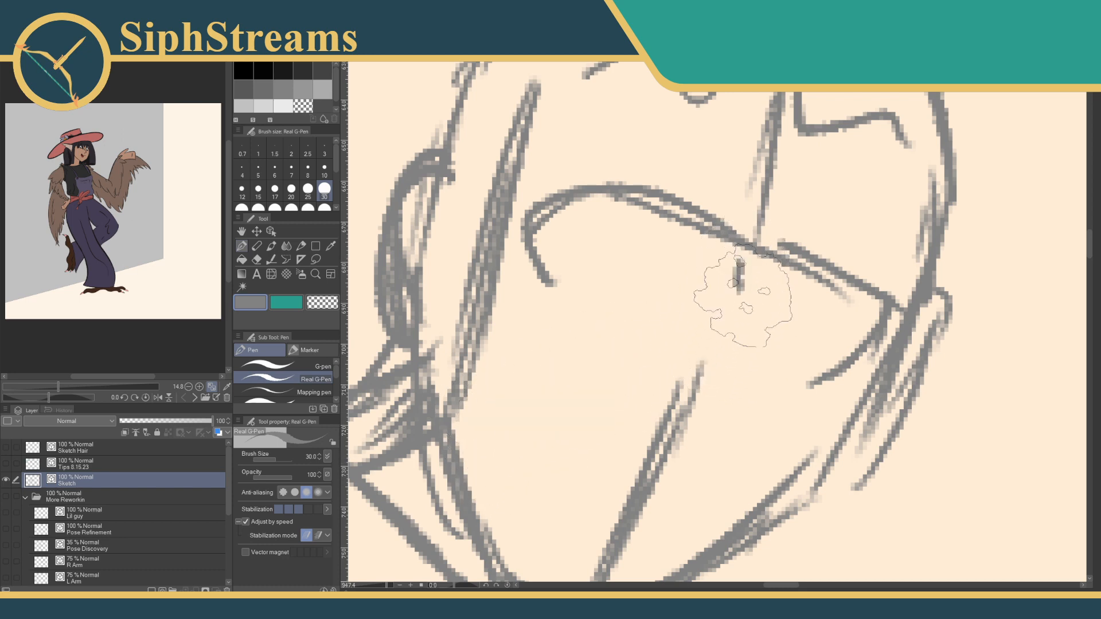
drag(748, 253, 729, 317)
key(ctrl+z)
key(ctrl+z)
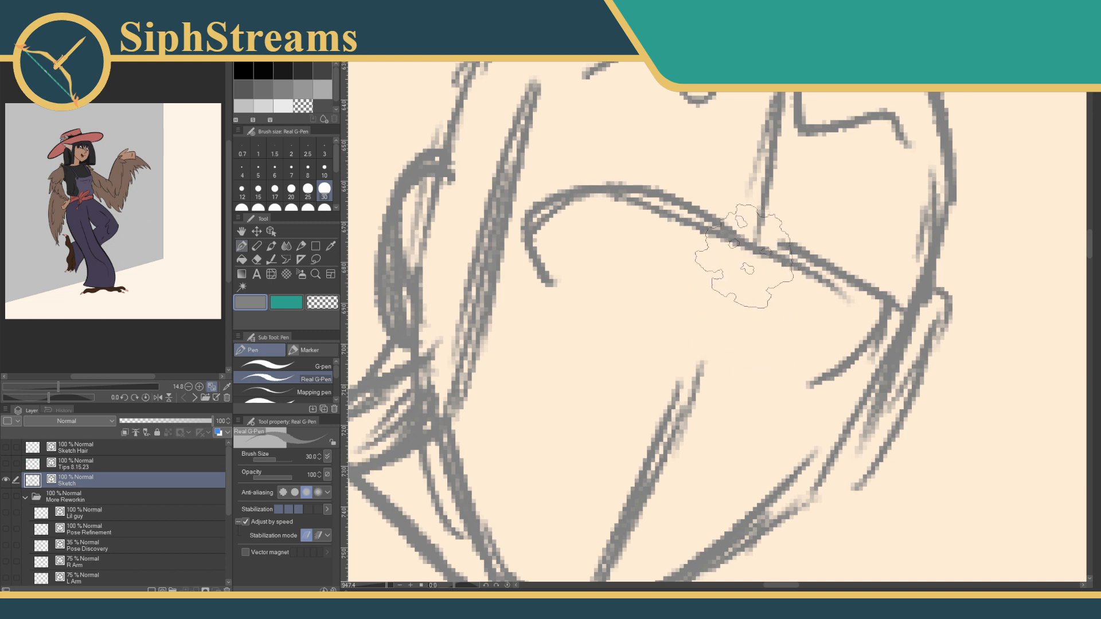
mouse_move(740, 258)
mouse_down()
mouse_move(745, 342)
mouse_move(730, 313)
mouse_move(748, 362)
mouse_up()
key(ctrl+z)
drag(722, 257, 736, 350)
mouse_move(721, 295)
mouse_down()
mouse_move(746, 391)
mouse_move(682, 414)
mouse_up()
key(ctrl+z)
key(ctrl+z)
key(ctrl+z)
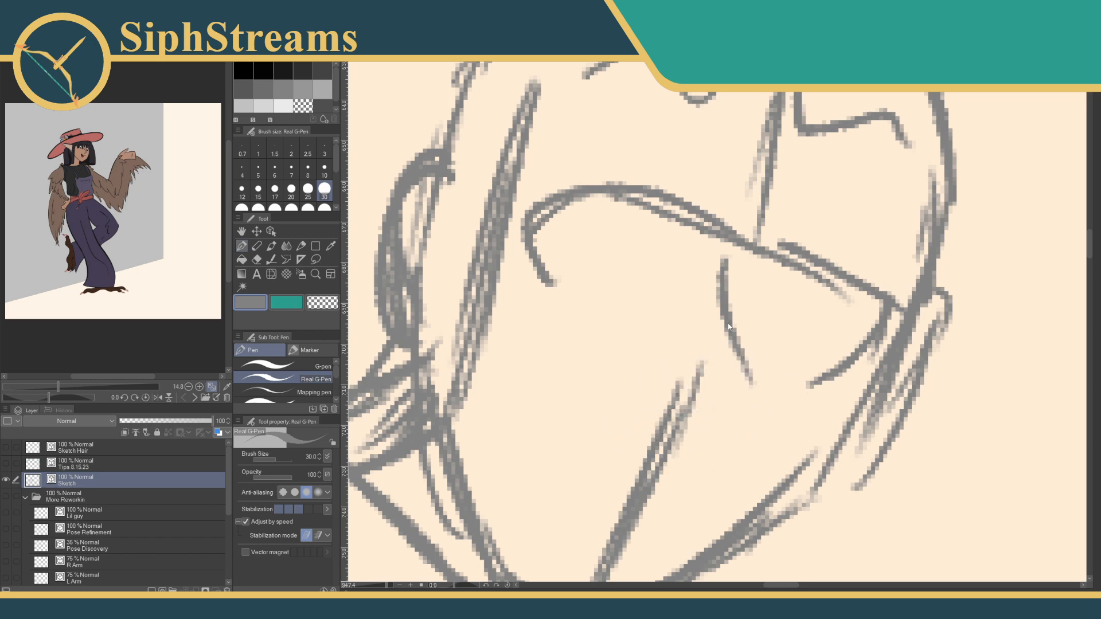
Sketch a nose on the face with a slanted bridge line and short curves for the tip and nostrils.
drag(728, 274, 659, 374)
mouse_move(696, 323)
mouse_down()
mouse_move(636, 397)
mouse_move(670, 409)
mouse_up()
mouse_move(724, 372)
mouse_down()
mouse_move(738, 404)
mouse_move(728, 417)
mouse_up()
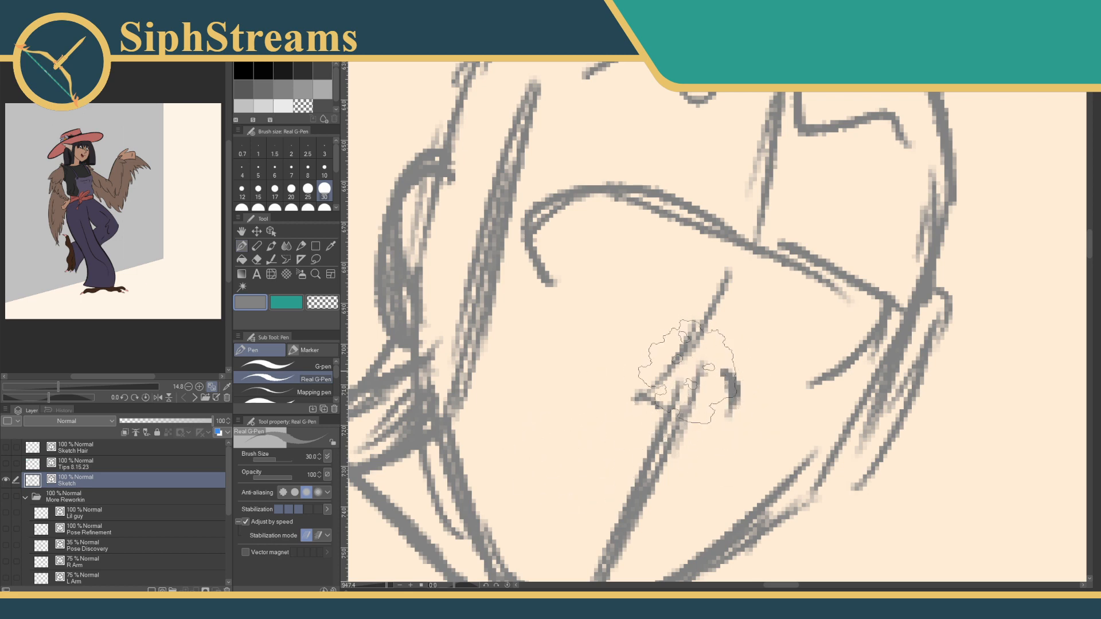
drag(666, 372, 642, 398)
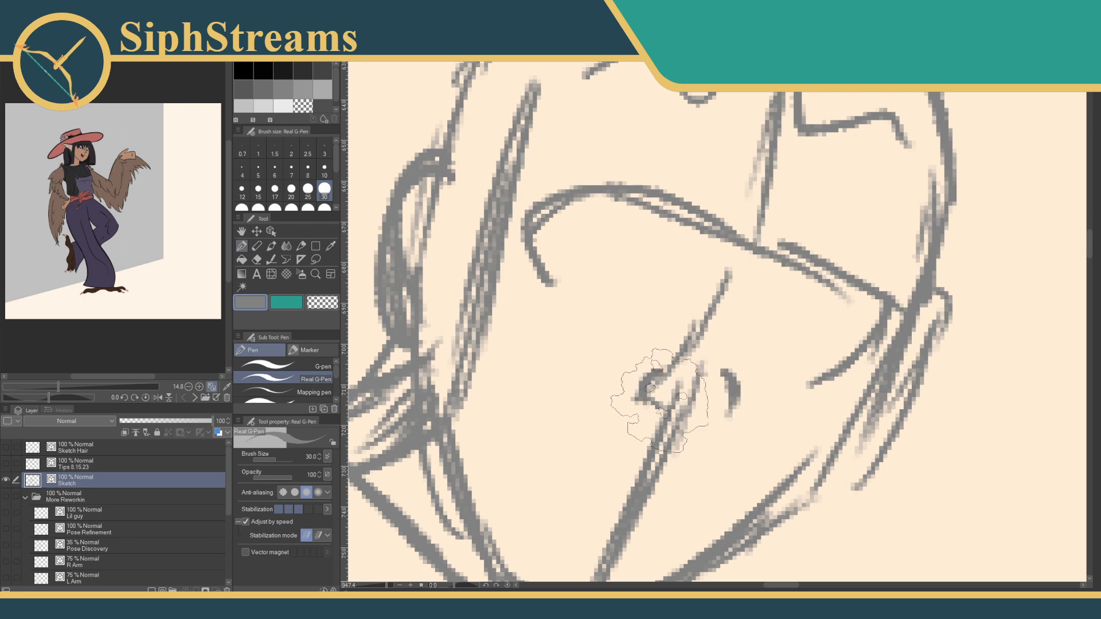
Redraw the brow line with a dip above the nose, and erase the old brow and centre lines around it.
click(378, 587)
drag(378, 587, 339, 577)
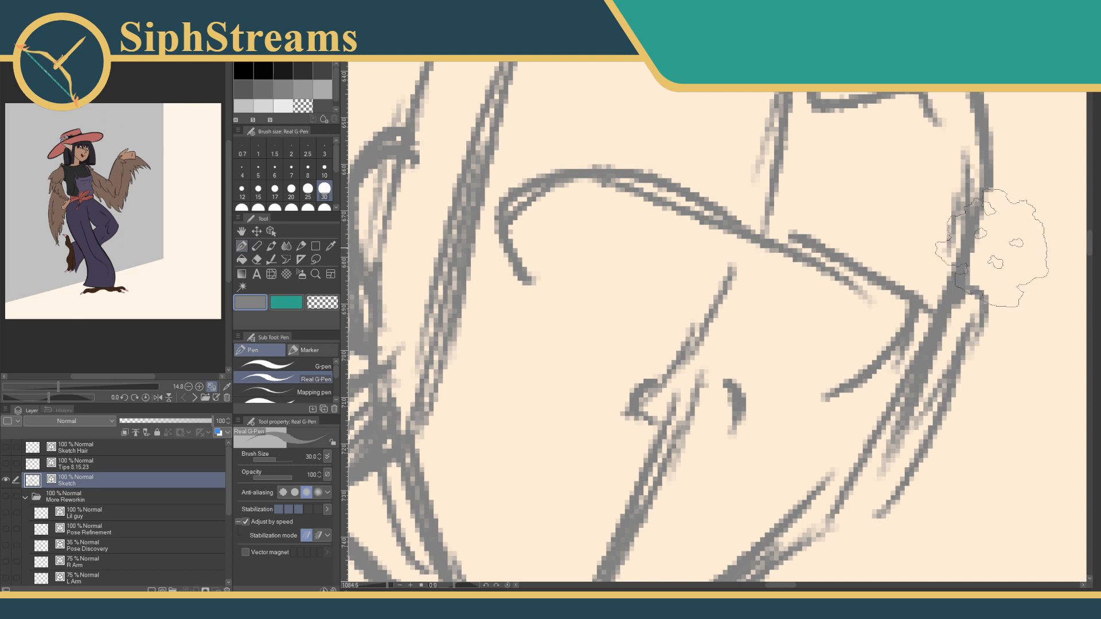
drag(716, 253, 767, 271)
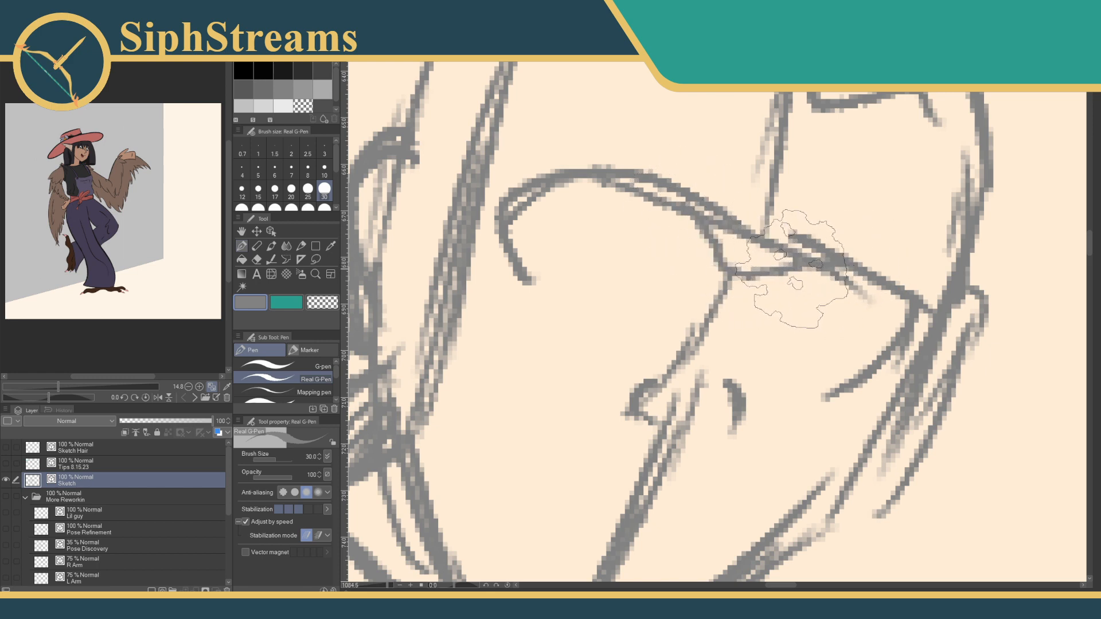
key(e)
click(755, 239)
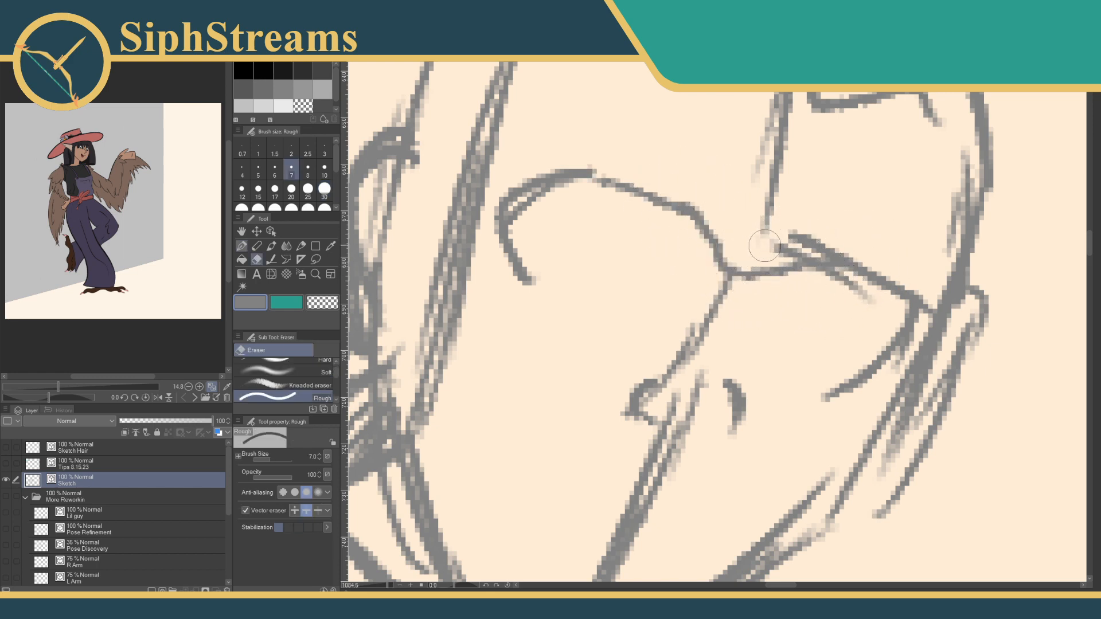
click(756, 242)
Erase the sketched nose bridge, tip and nostril lines, and the stray stroke beneath the right-hand brow.
drag(680, 339, 694, 342)
drag(655, 380, 633, 410)
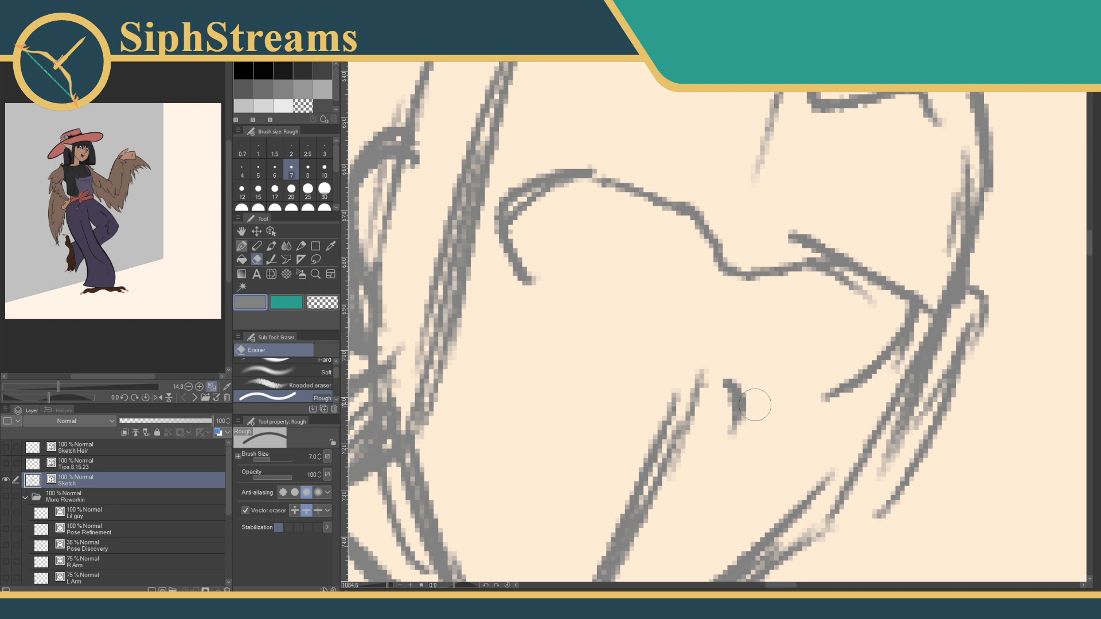
drag(749, 401, 737, 413)
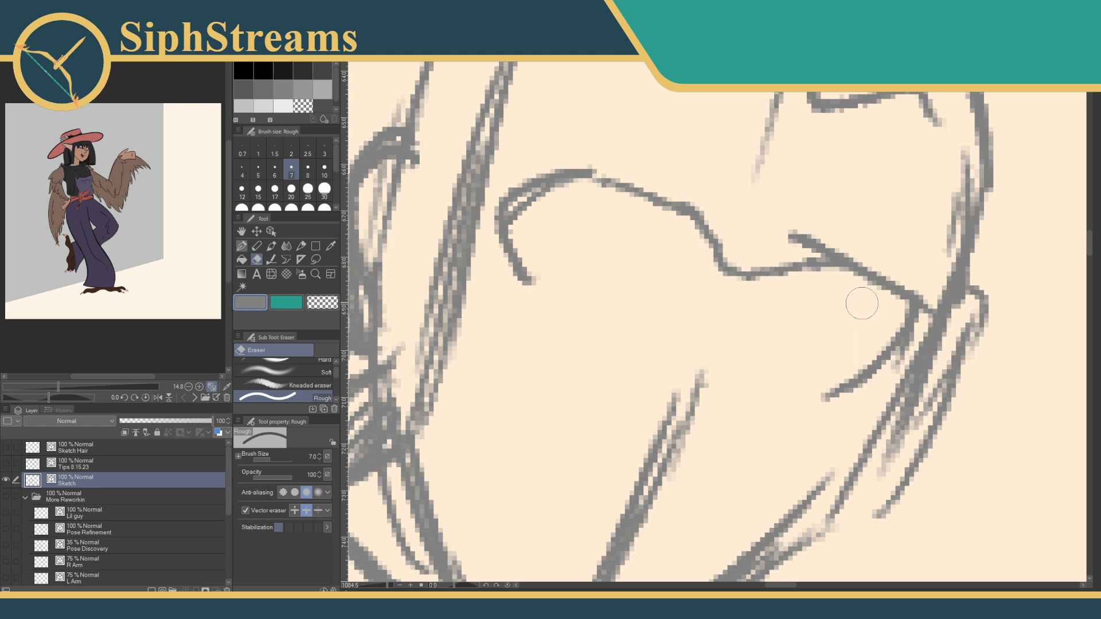
Reinforce the brow line from the dip to the right-hand brow, and erase the leftover stub above it.
key(p)
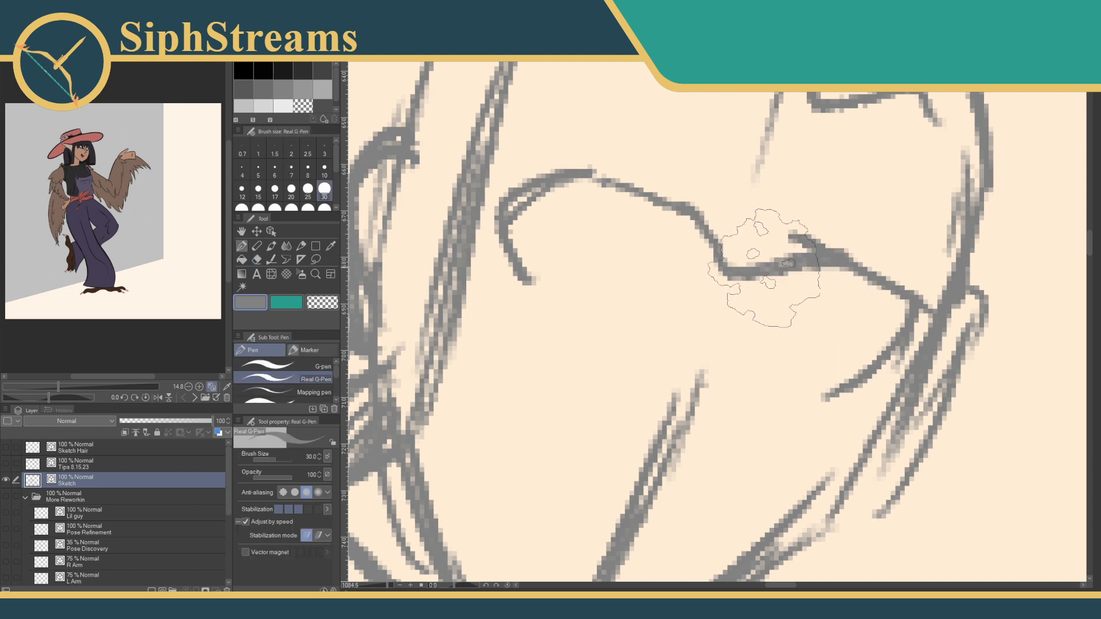
key(e)
drag(791, 234, 800, 231)
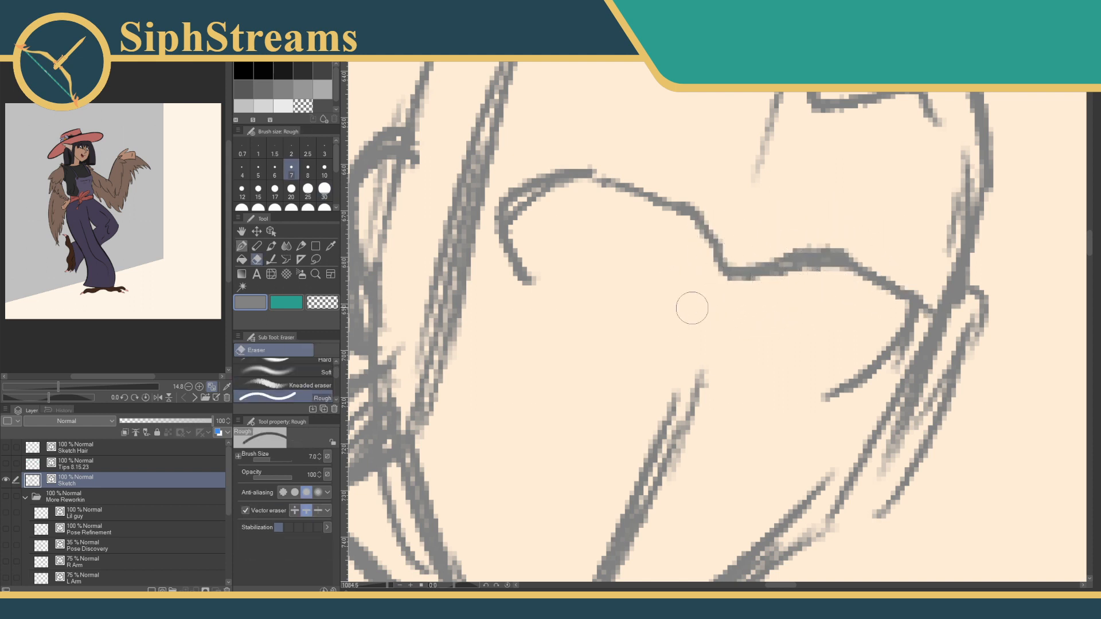
key(p)
Show the More Reworkin folder and the Sketch Hair layer, keeping the folder collapsed.
drag(390, 586, 357, 587)
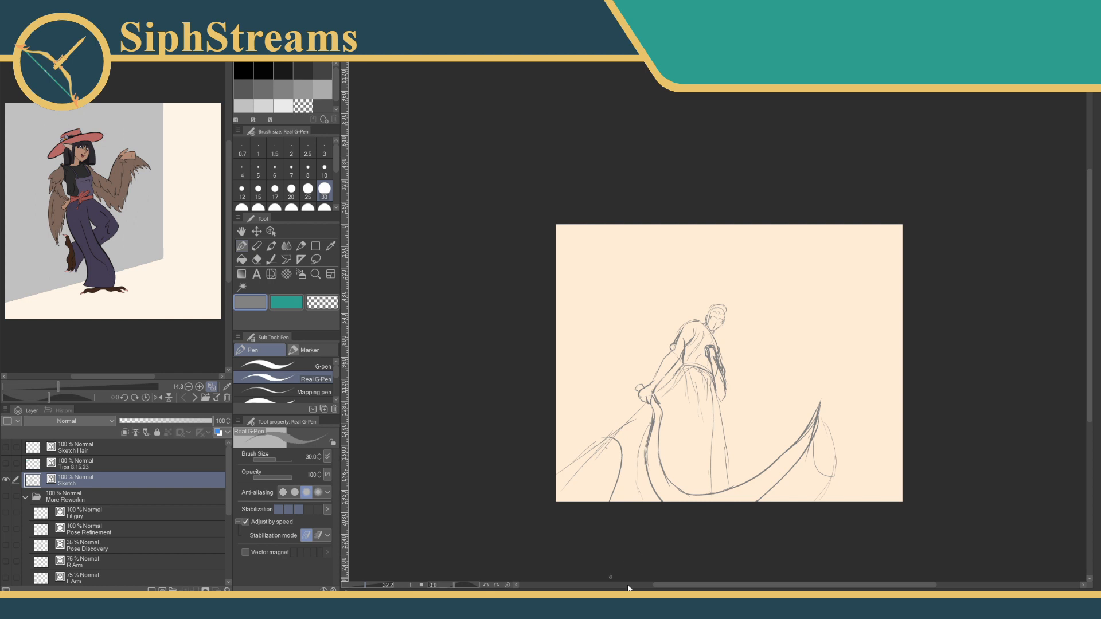
drag(365, 587, 382, 586)
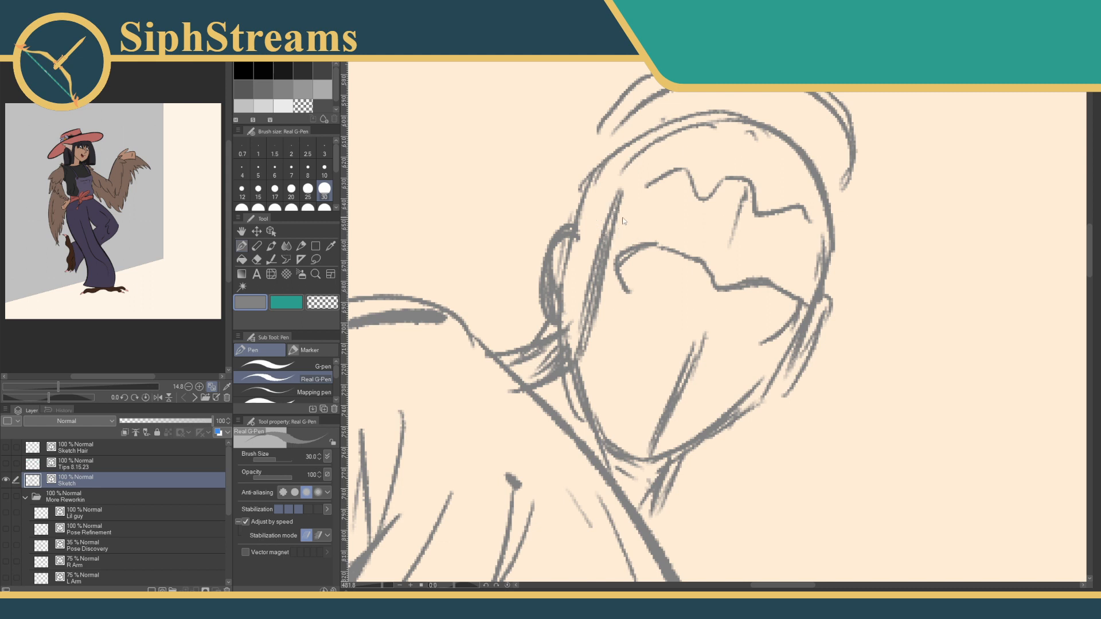
click(6, 496)
click(26, 497)
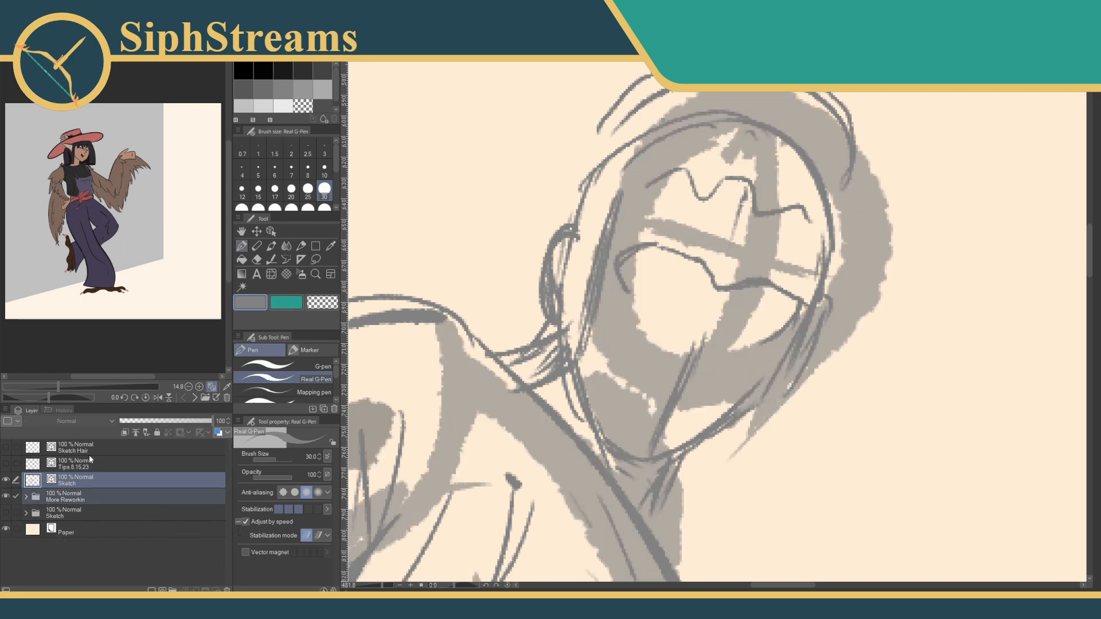
click(6, 447)
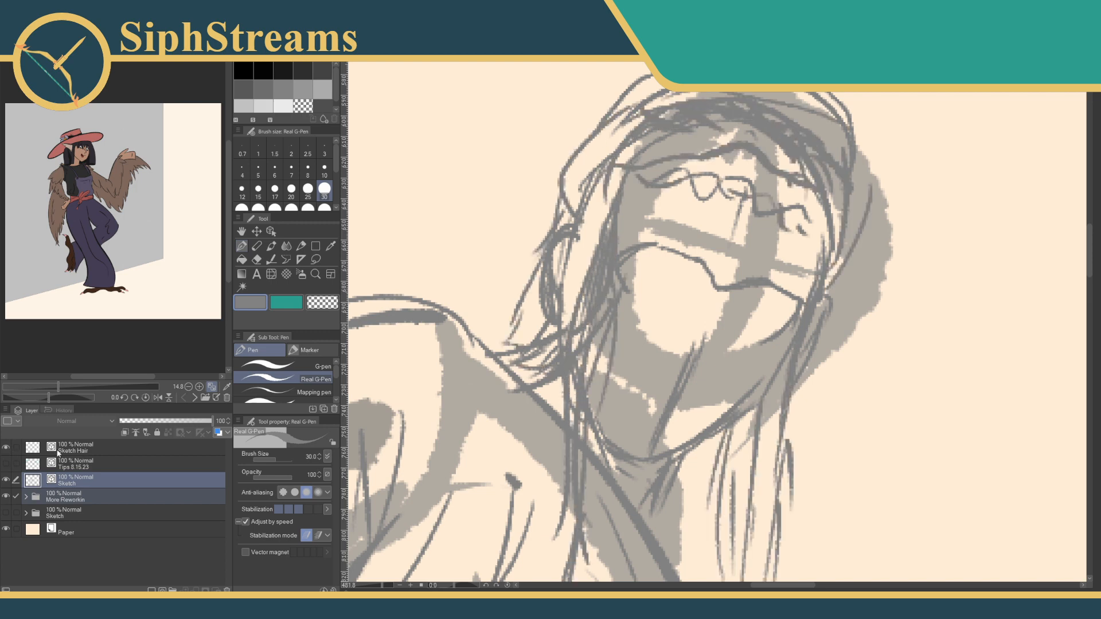
Group the Sketch Hair, Tips 8.15.23 and Sketch layers into a new folder.
click(117, 453)
ctrl+click(102, 464)
ctrl+click(99, 476)
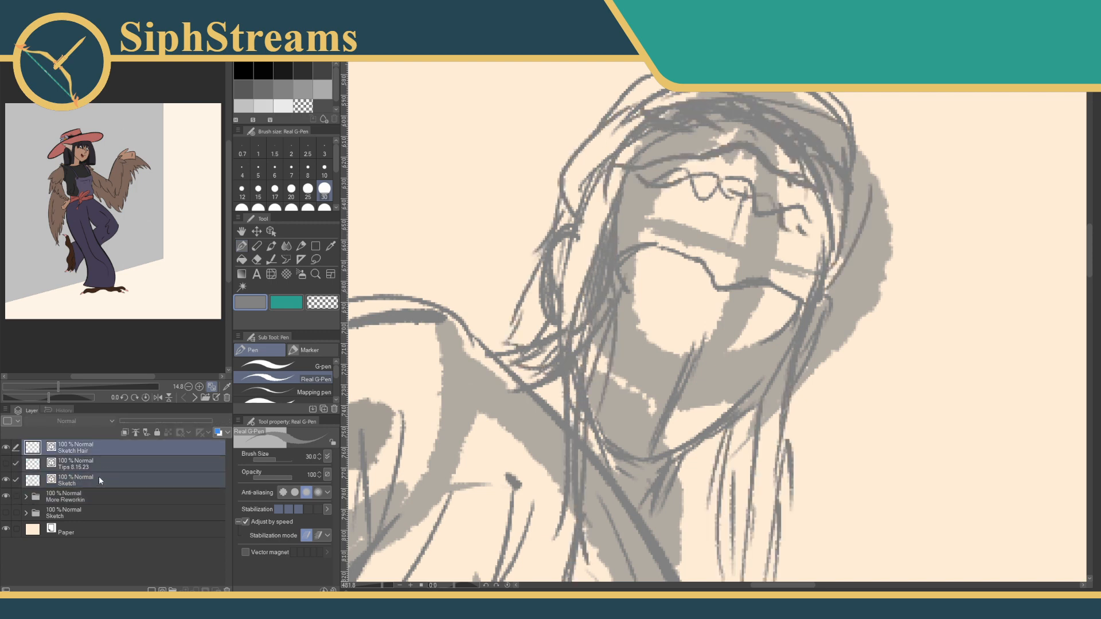
right_click(104, 470)
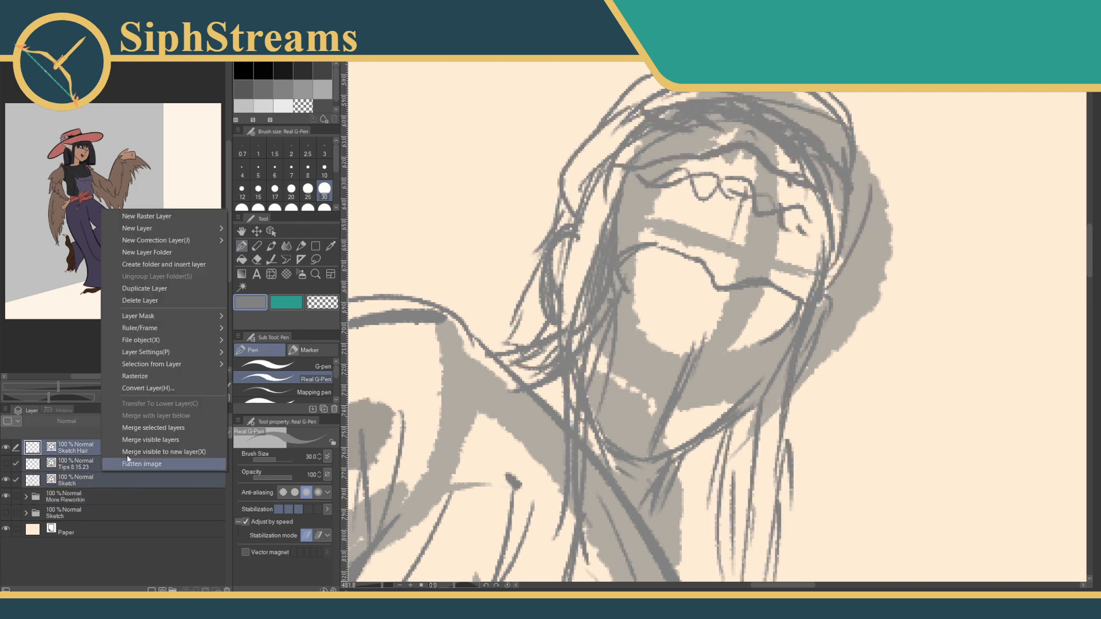
click(181, 265)
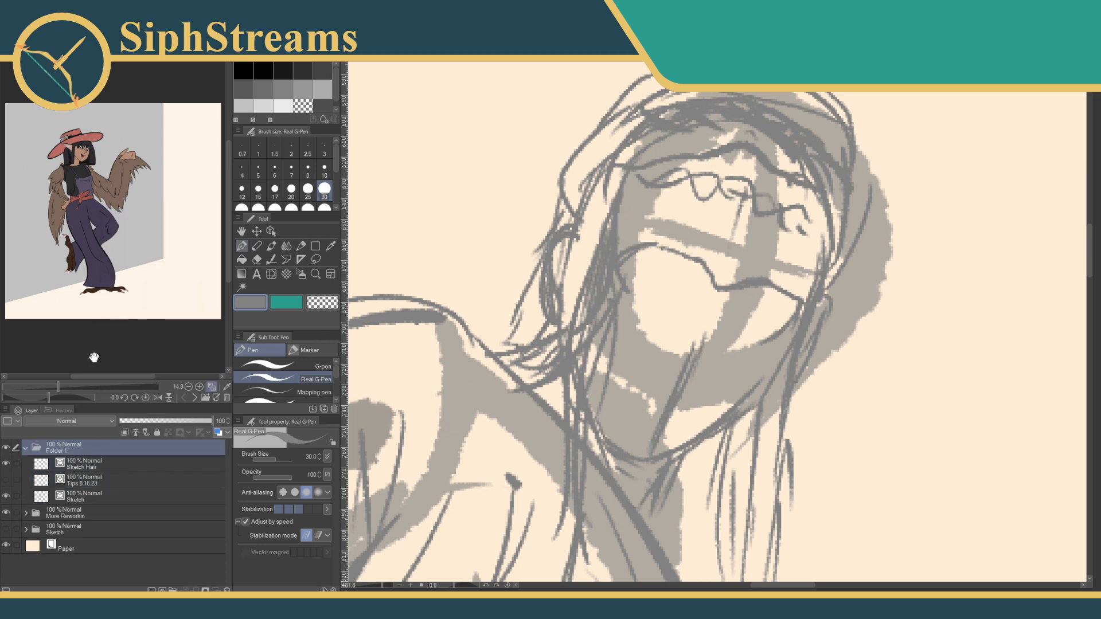
Rename the new folder as Rough Sketch and collapse it.
double_click(70, 449)
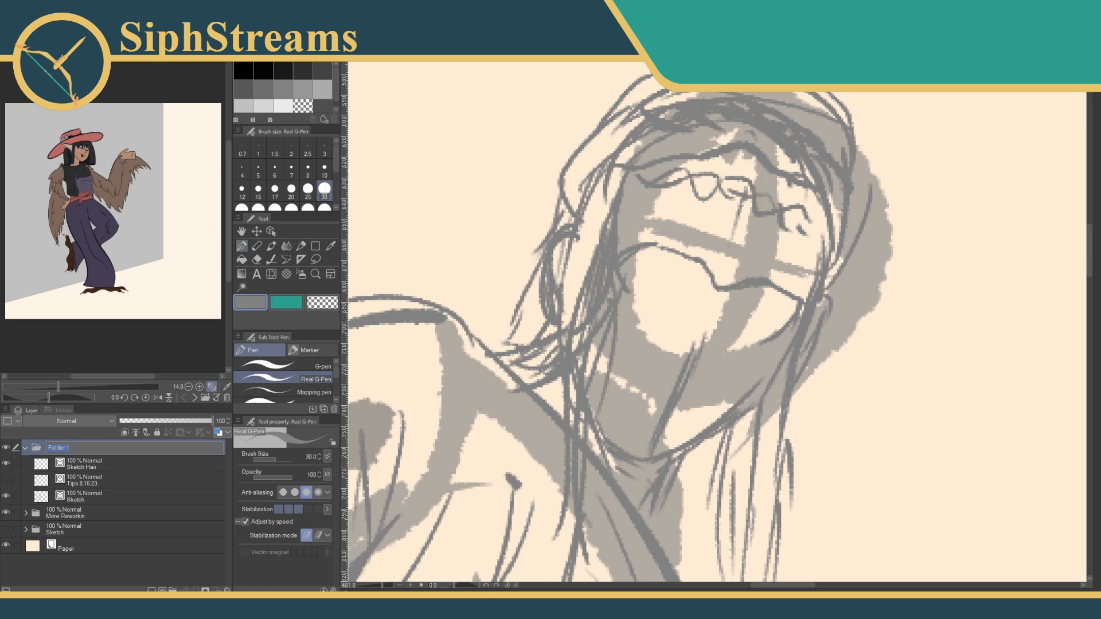
key(Return)
double_click(64, 453)
text(Rough S)
key(BackSpace)
key(BackSpace)
text(ketch)
key(Return)
click(25, 449)
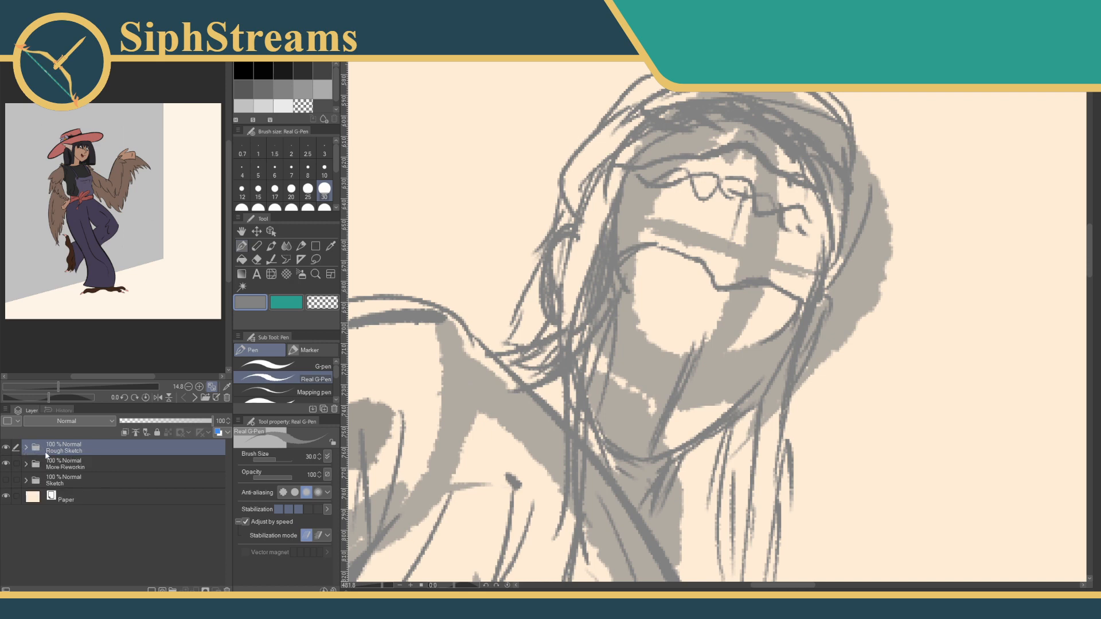
Create a new layer and move it to the top of the layer stack, above the Rough Sketch folder.
click(84, 497)
click(162, 590)
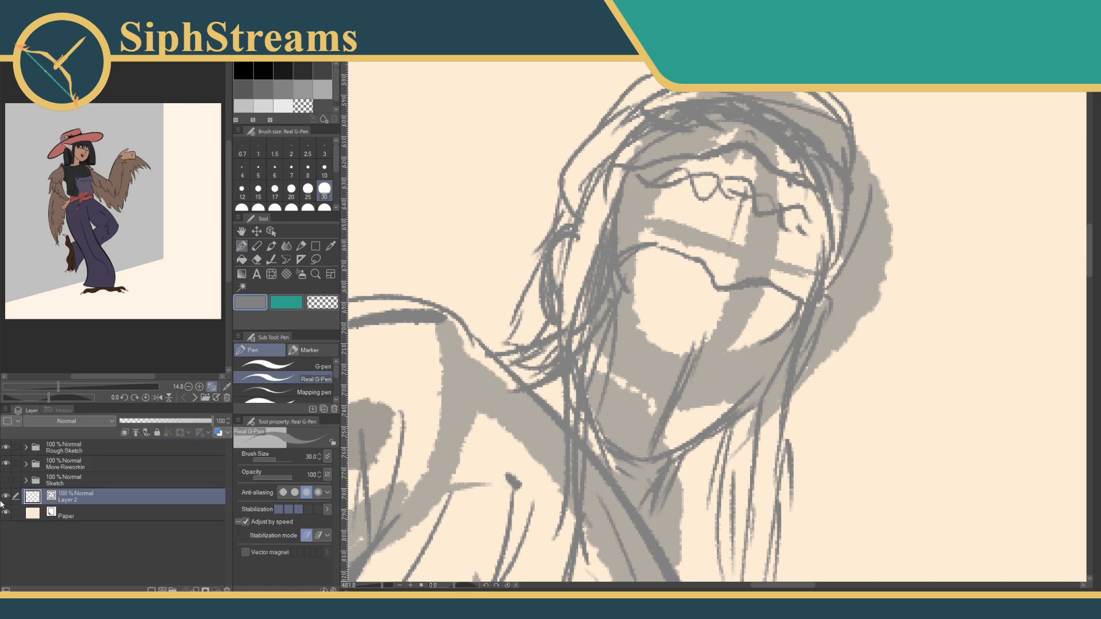
mouse_move(98, 496)
mouse_down()
mouse_move(101, 442)
mouse_move(91, 442)
mouse_up()
drag(69, 502, 94, 450)
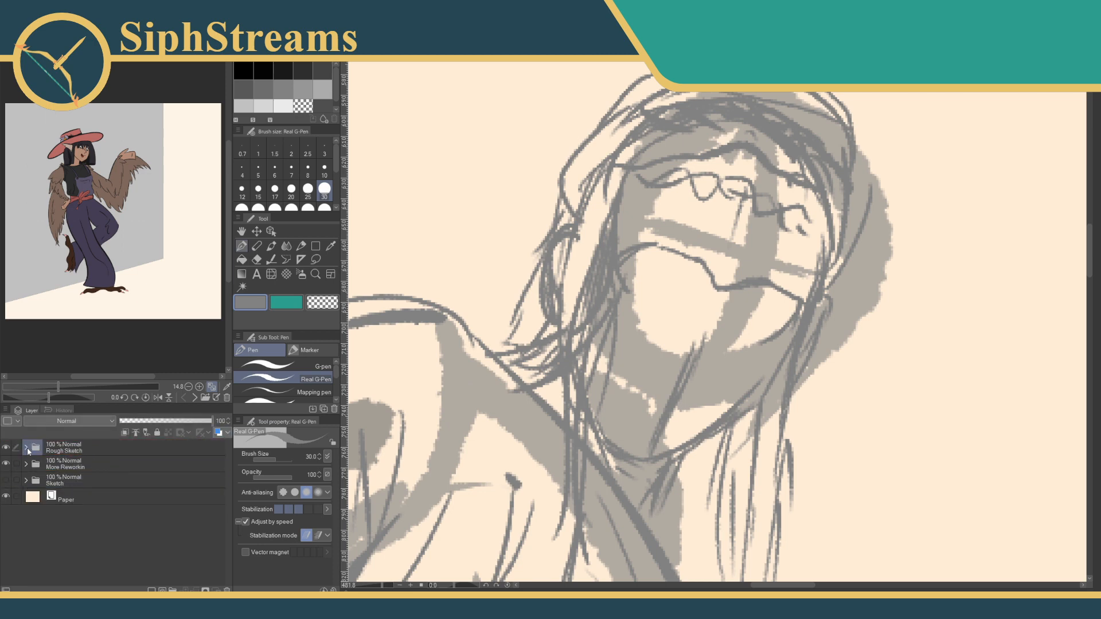
click(26, 448)
mouse_move(73, 500)
mouse_down()
mouse_move(69, 482)
mouse_move(98, 445)
mouse_move(111, 469)
mouse_move(102, 503)
mouse_move(74, 511)
mouse_move(115, 449)
mouse_up()
click(6, 447)
click(6, 448)
click(26, 464)
click(77, 454)
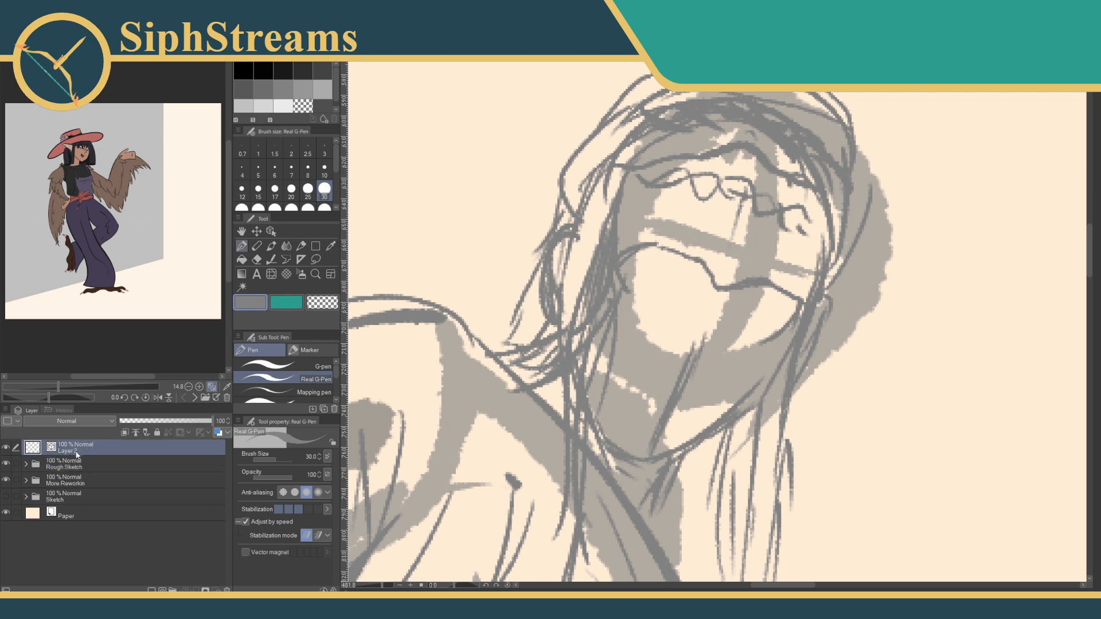
Rename the new top layer as Sketch.
double_click(75, 451)
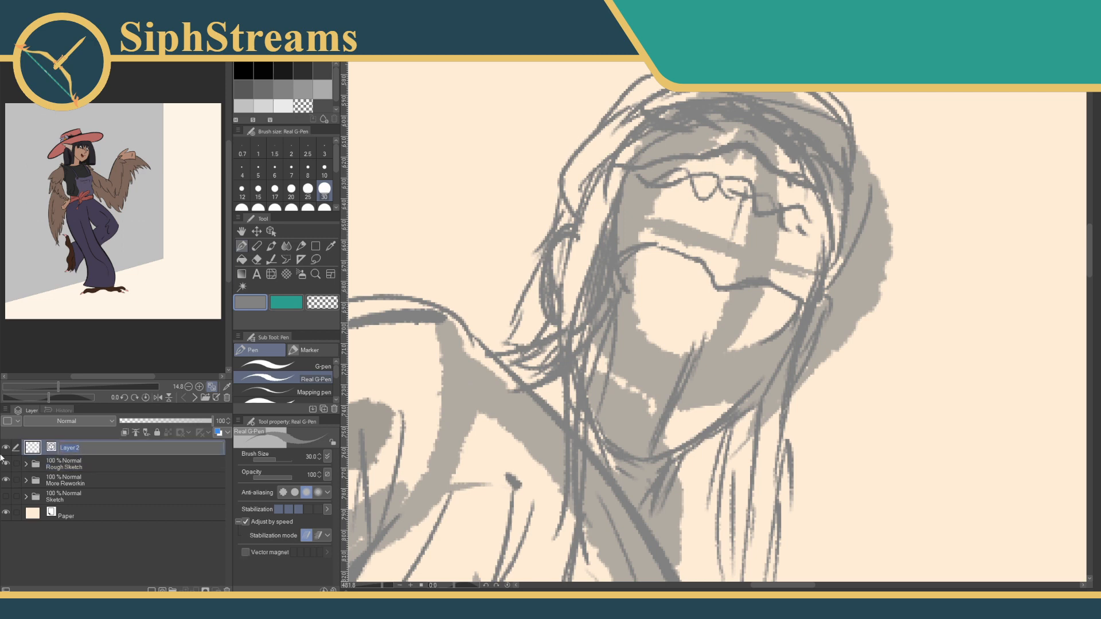
text(Sketch)
key(Return)
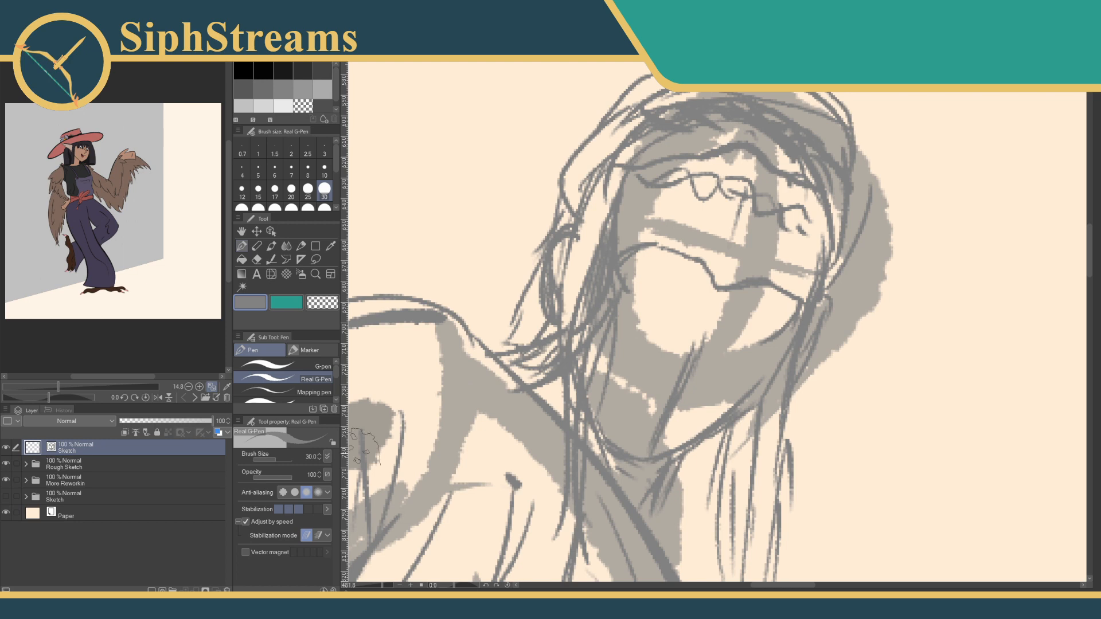
Examine the torso and arm studies in the other document by switching the Arms and Torsos folders on and off.
mouse_move(381, 585)
mouse_down()
mouse_move(357, 586)
mouse_move(370, 585)
mouse_up()
drag(488, 458, 475, 387)
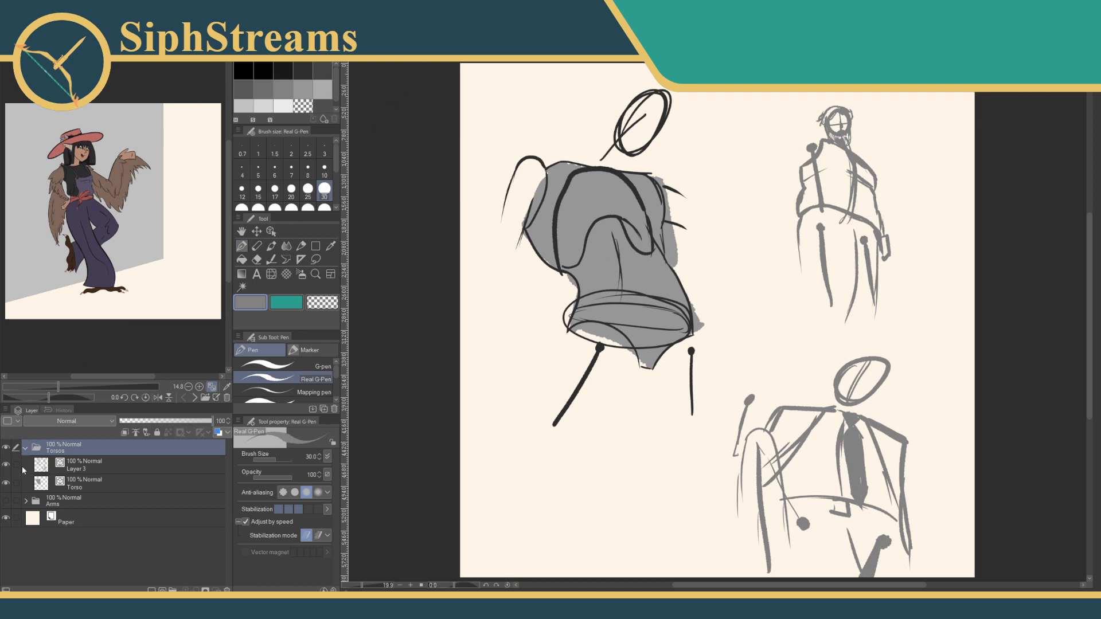
click(6, 500)
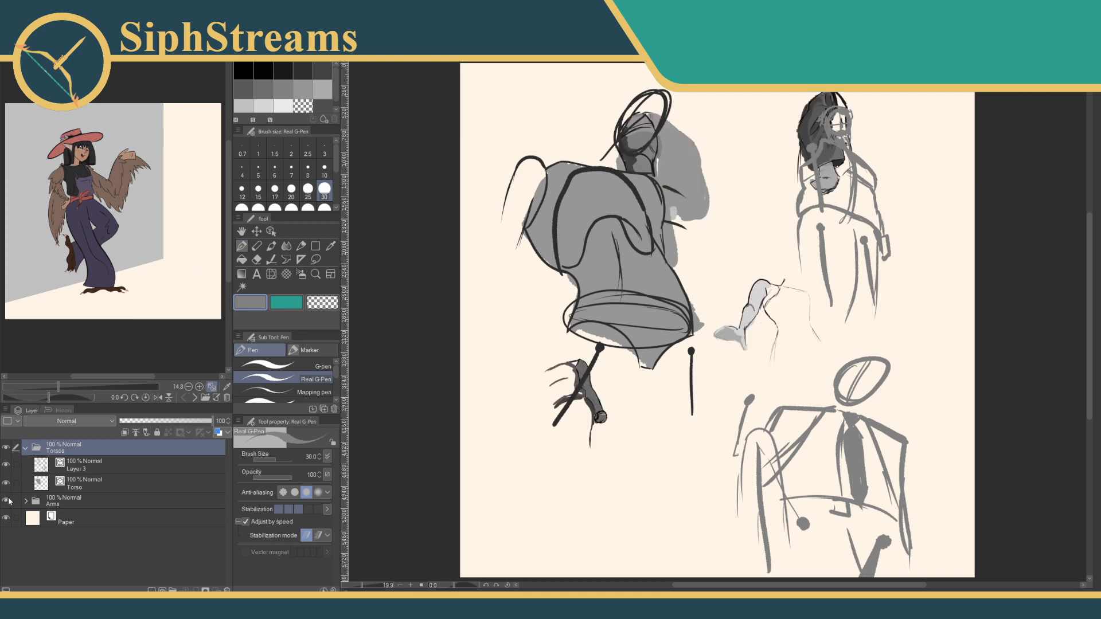
click(6, 449)
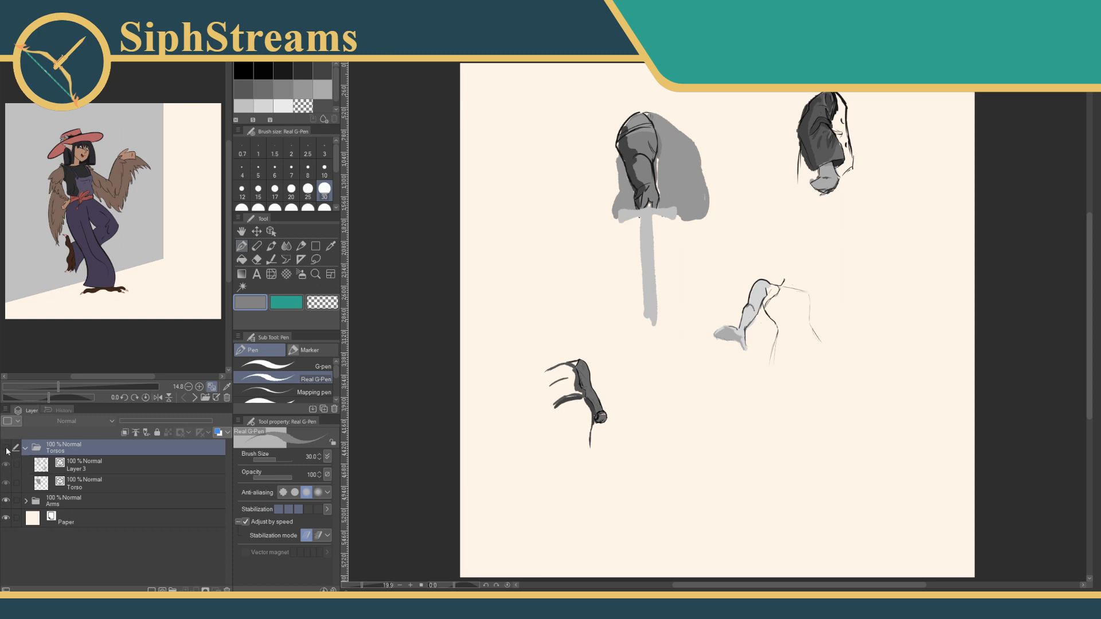
click(6, 450)
click(6, 500)
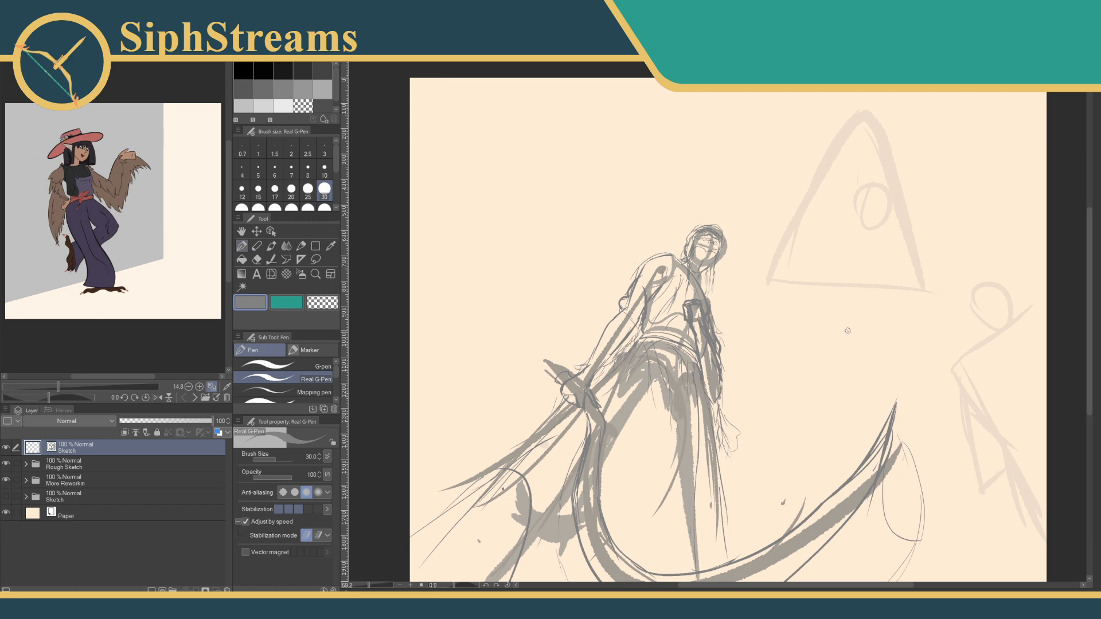
Compare the figure's rough sketch with and without the More Reworkin folder shown.
drag(849, 330, 844, 300)
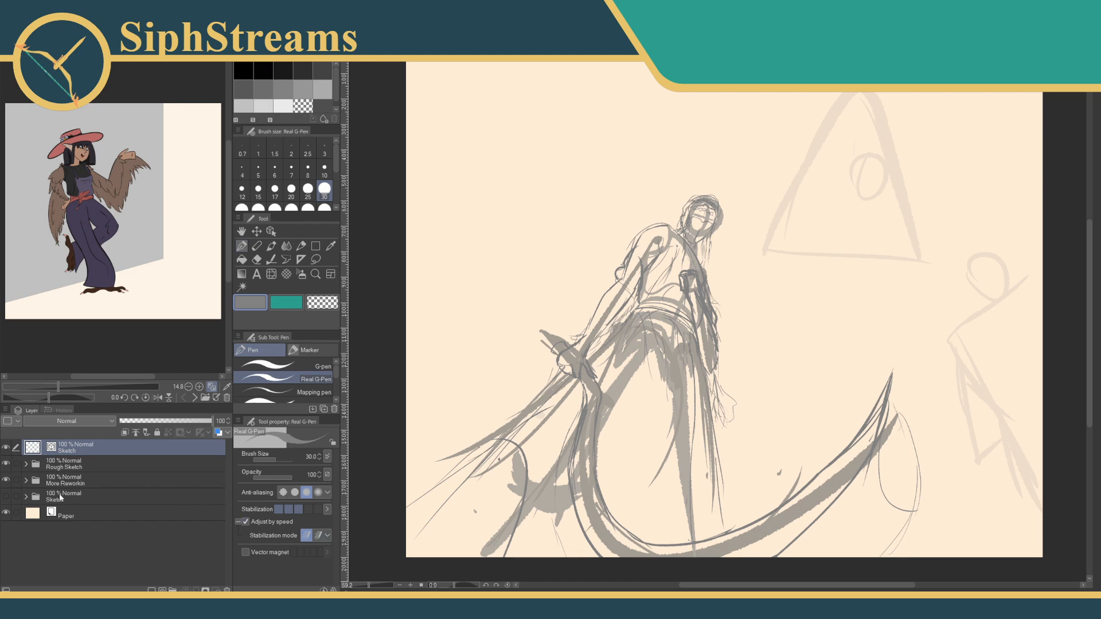
click(6, 480)
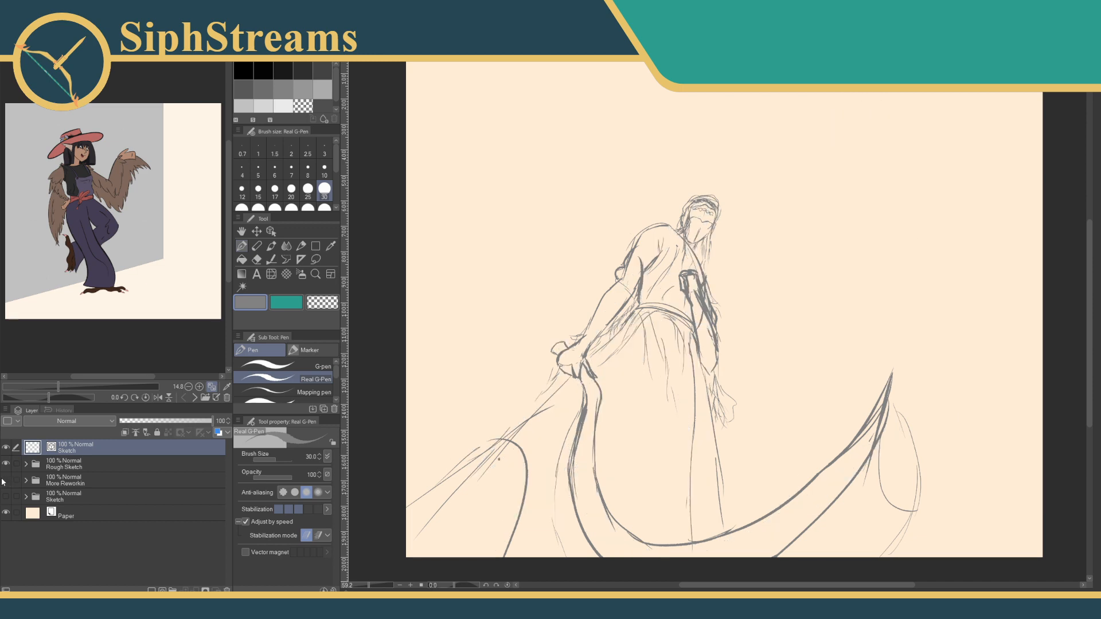
click(3, 480)
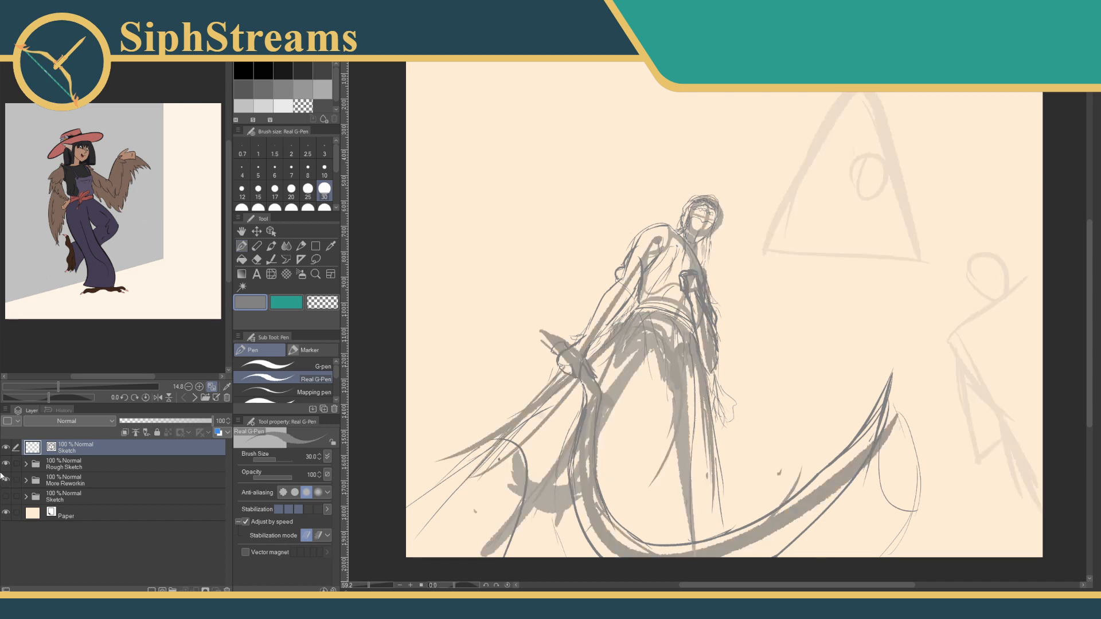
click(7, 478)
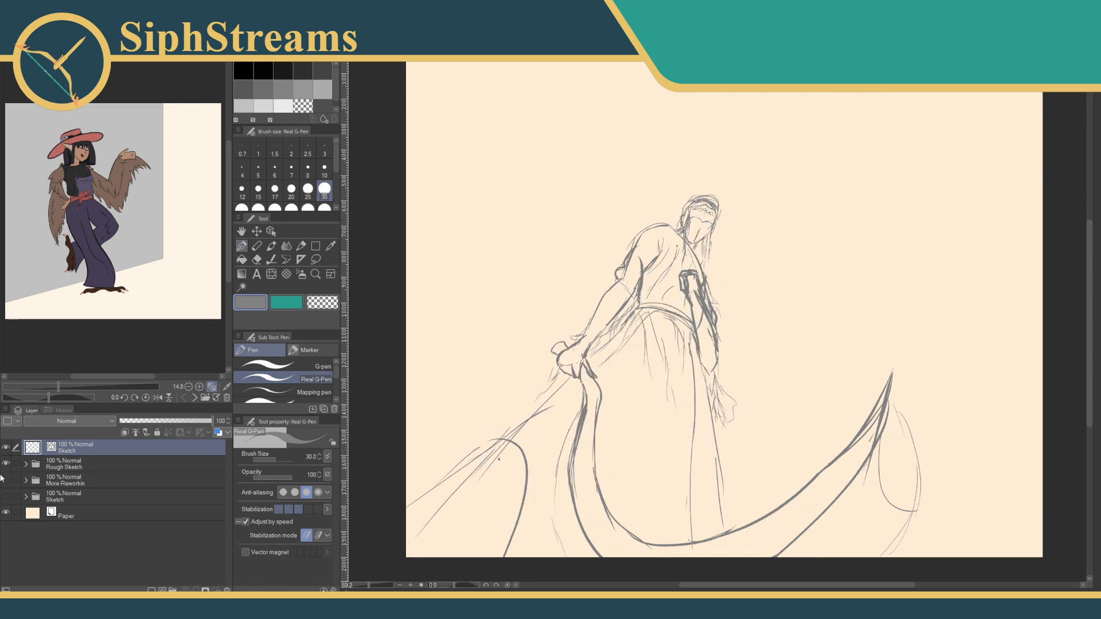
click(6, 480)
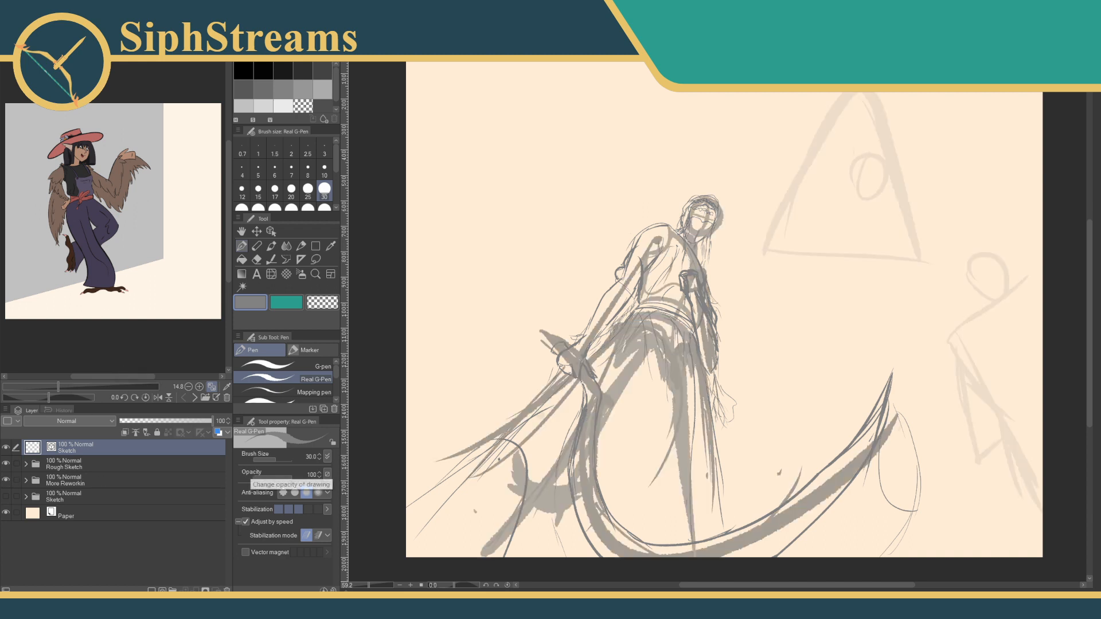
Lower the opacity of the Rough Sketch folder to 35% and of the More Reworkin folder to 11%.
drag(369, 585, 372, 585)
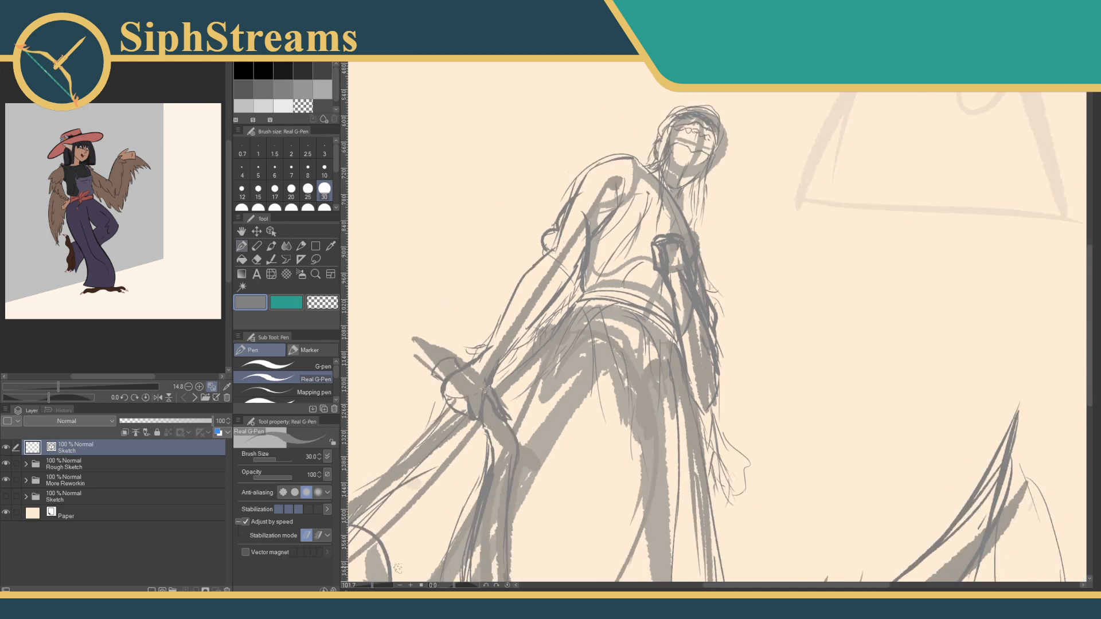
drag(452, 509, 574, 501)
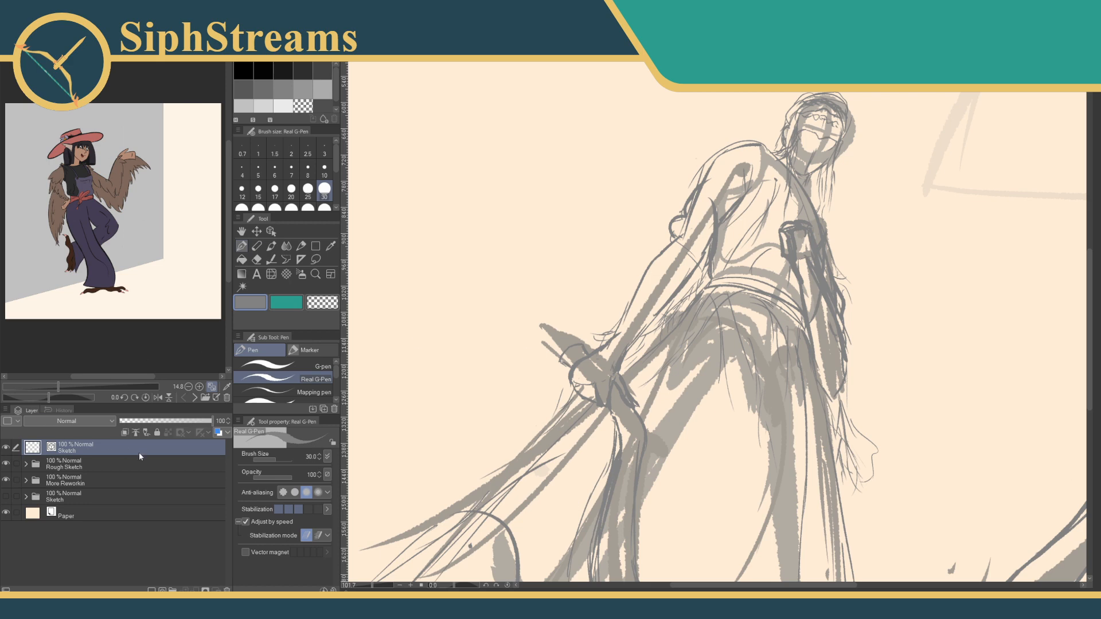
click(178, 465)
mouse_move(207, 424)
mouse_down()
mouse_move(113, 430)
mouse_move(153, 425)
mouse_up()
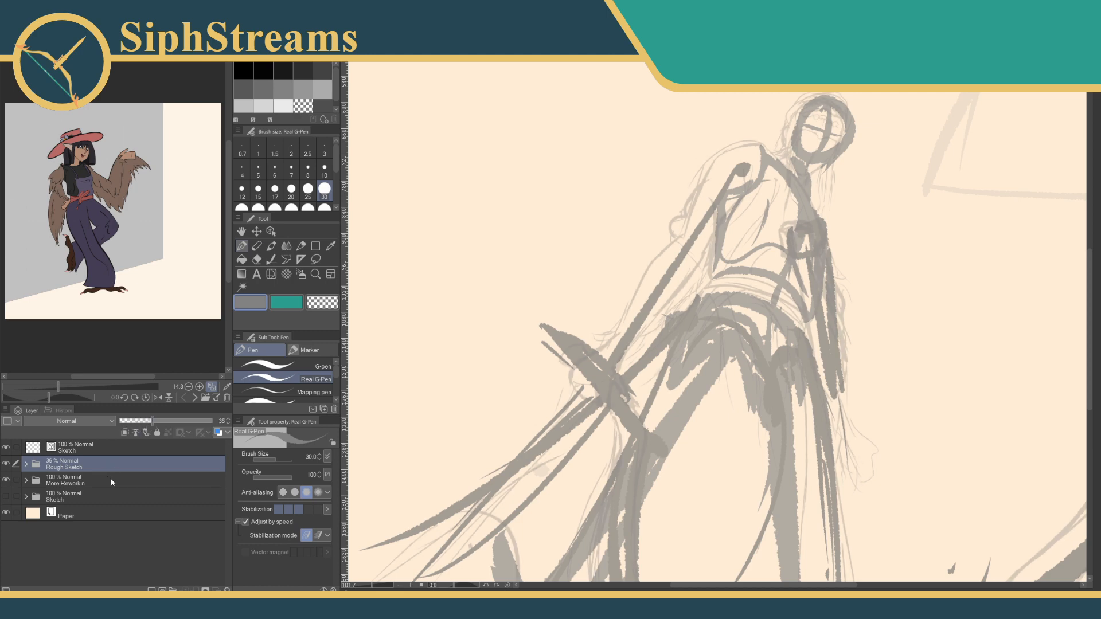
click(110, 479)
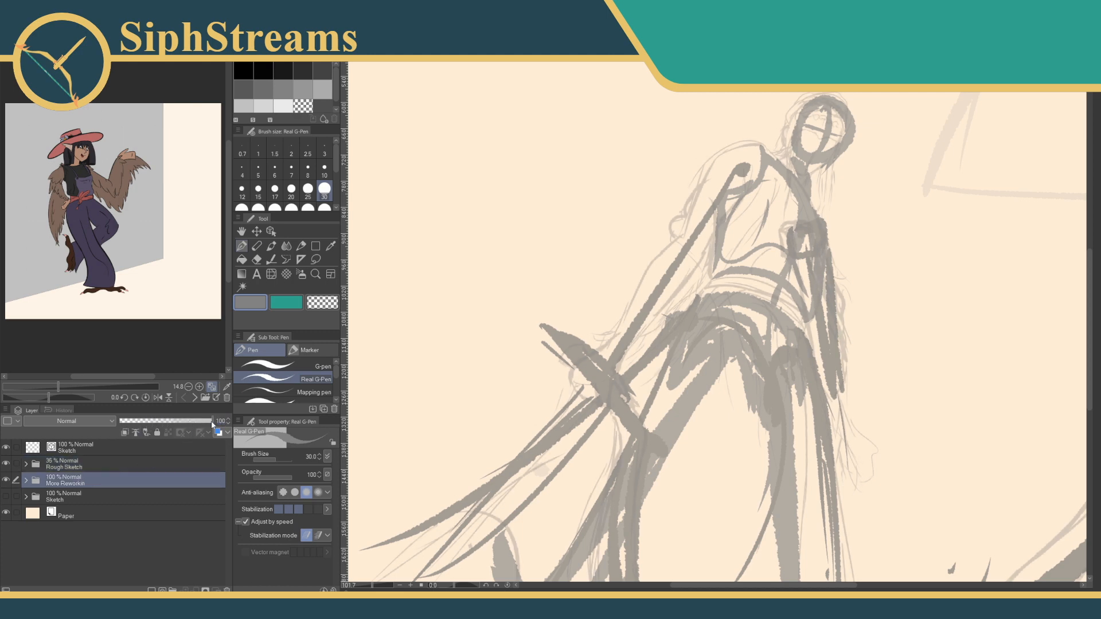
mouse_move(207, 426)
mouse_down()
mouse_move(91, 429)
mouse_move(133, 419)
mouse_up()
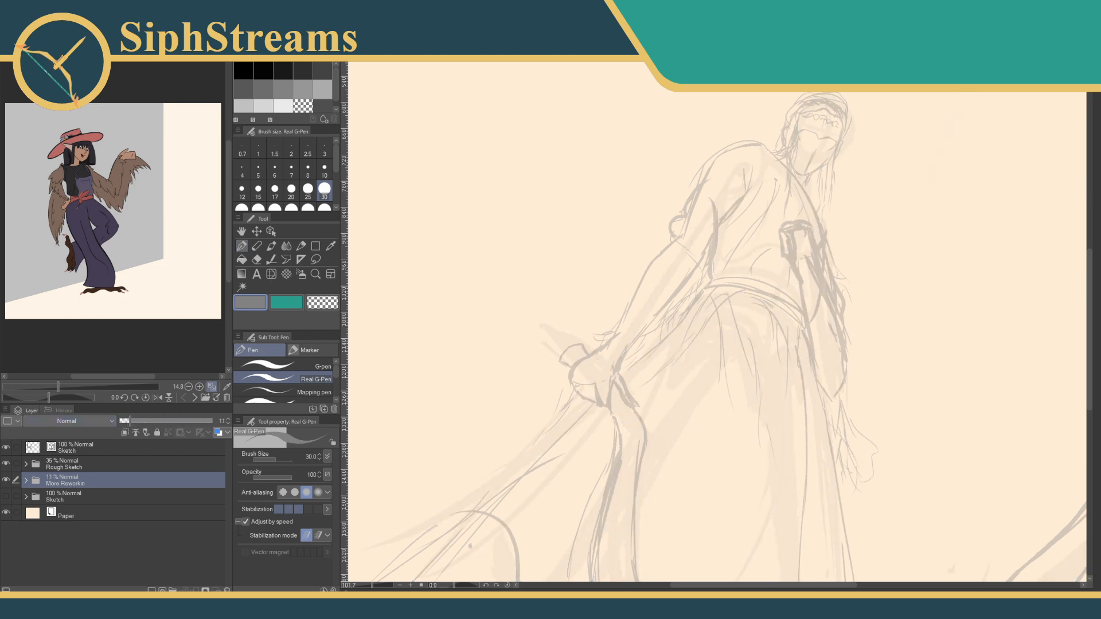
Make the top Sketch layer active and choose dark grey as the drawing colour.
click(112, 446)
mouse_move(813, 429)
mouse_down()
mouse_move(721, 435)
mouse_move(714, 500)
mouse_up()
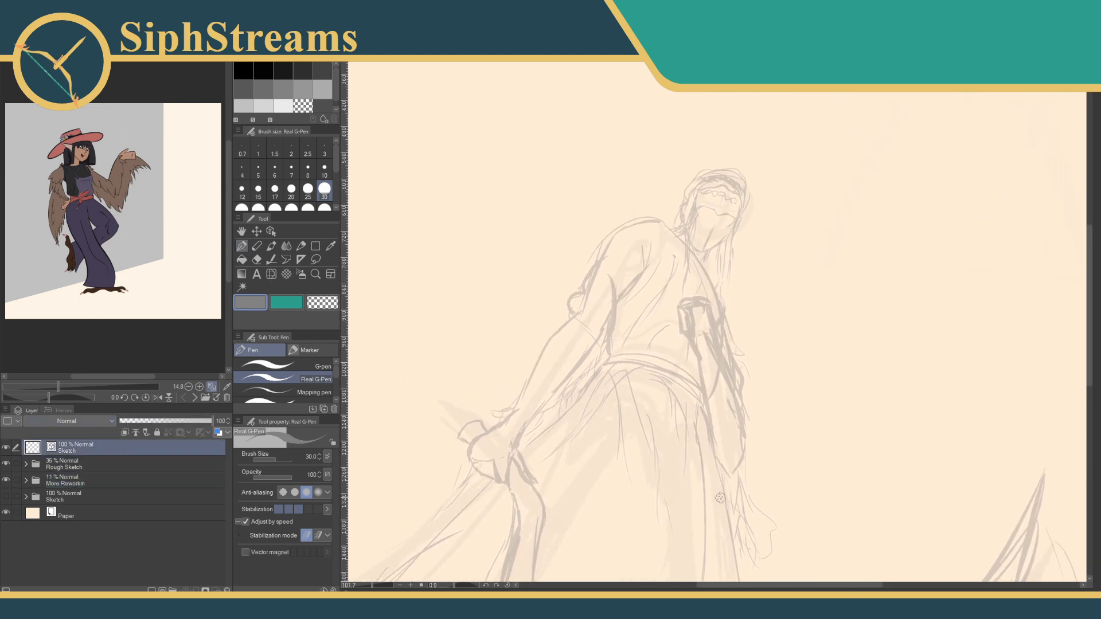
drag(239, 94, 242, 94)
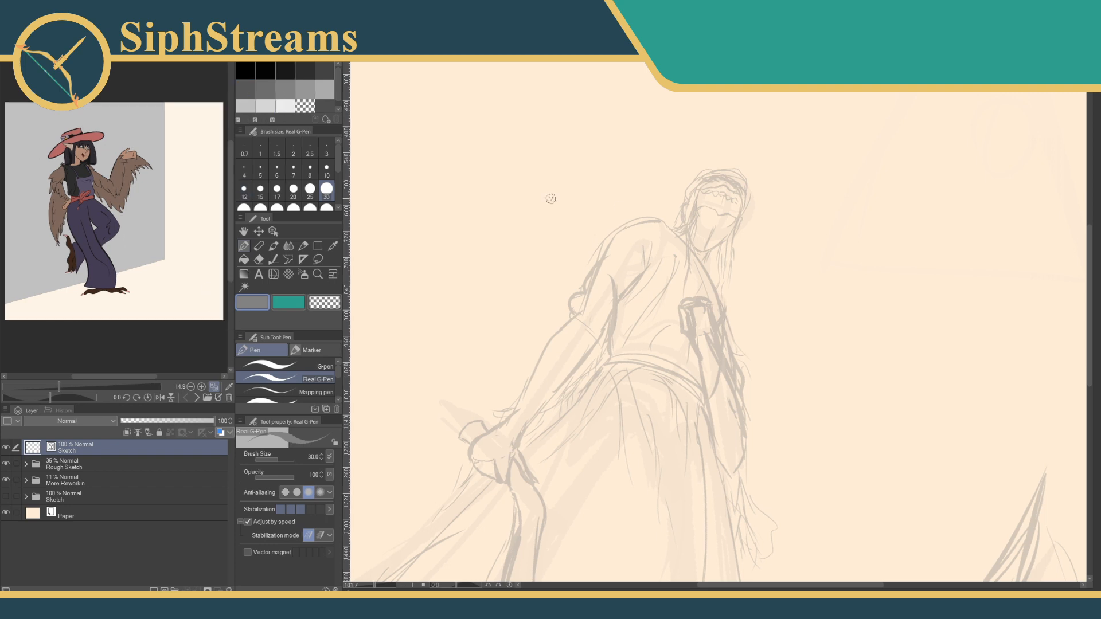
click(245, 89)
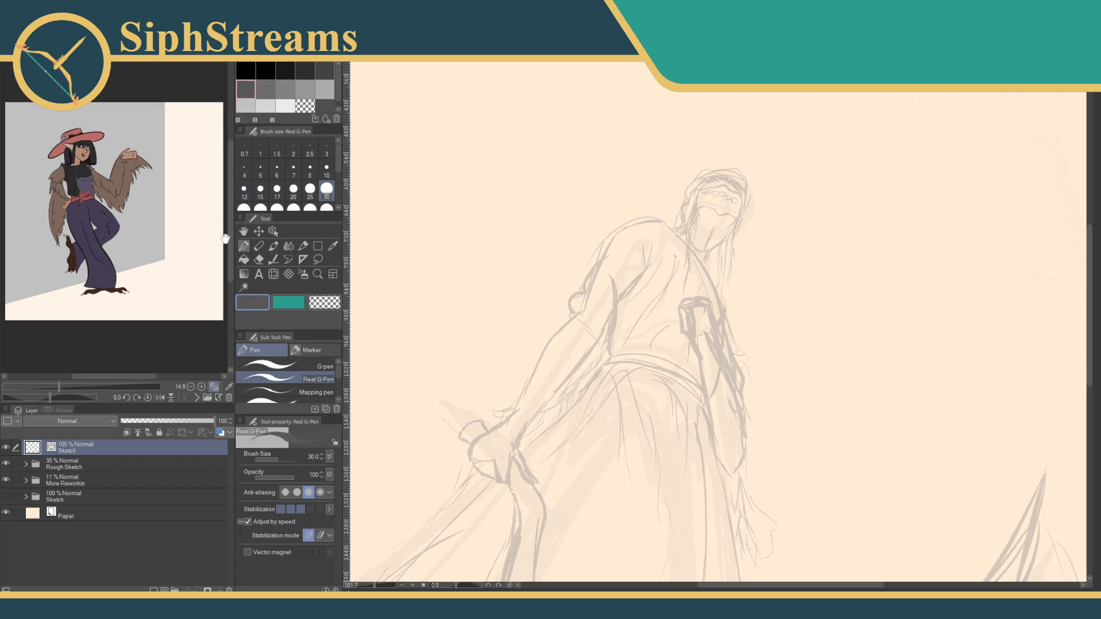
drag(231, 239, 237, 239)
Test the Real G-Pen with a loose scribble and broad curved strokes around the torso and shoulder, undoing them all.
mouse_move(612, 270)
mouse_down()
mouse_move(501, 314)
mouse_move(601, 304)
mouse_move(685, 373)
mouse_up()
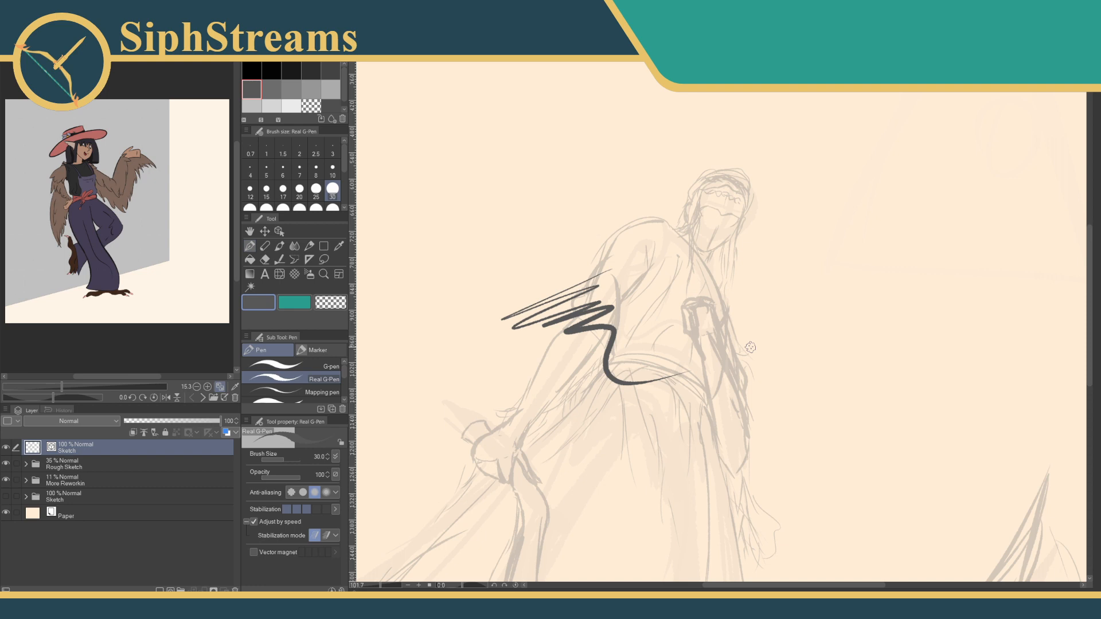
key(ctrl+z)
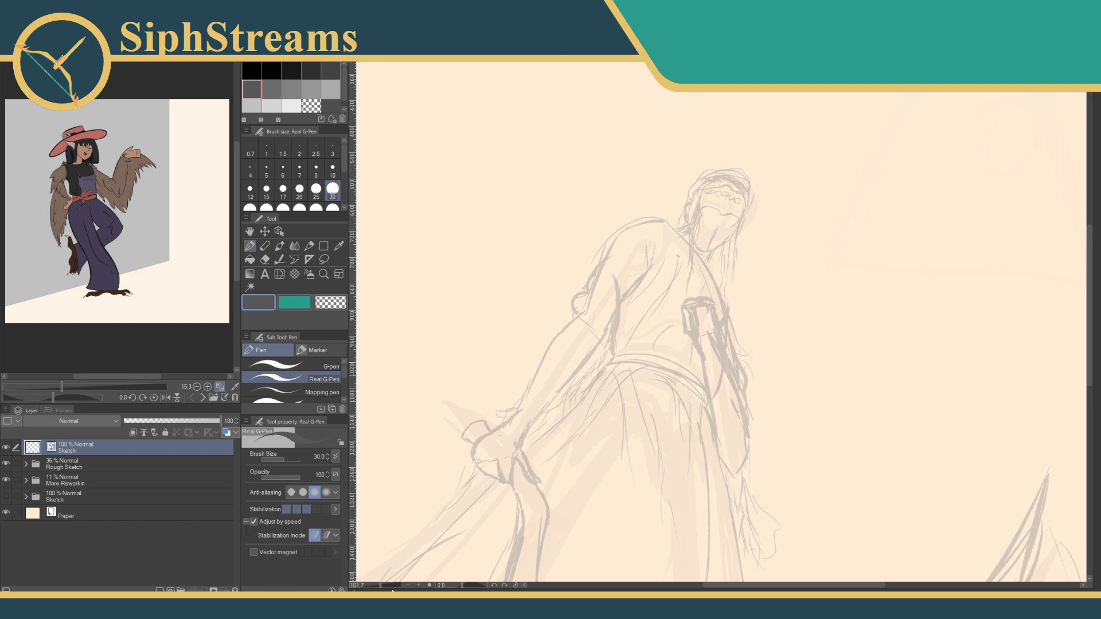
drag(383, 586, 387, 585)
drag(521, 491, 678, 542)
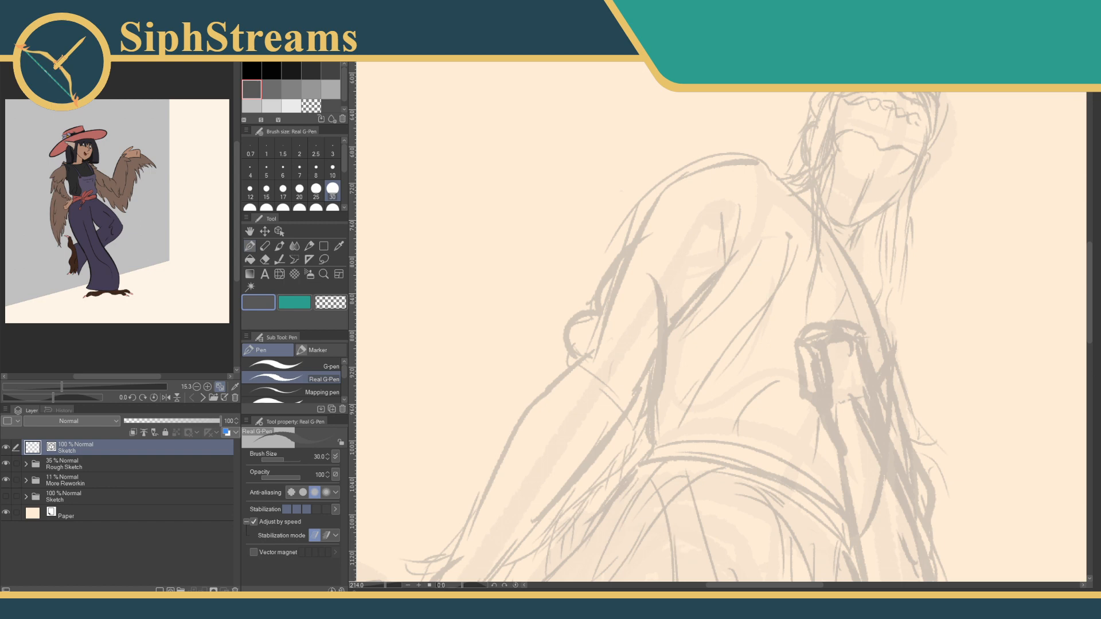
mouse_move(873, 356)
mouse_down()
mouse_move(902, 353)
mouse_move(866, 387)
mouse_up()
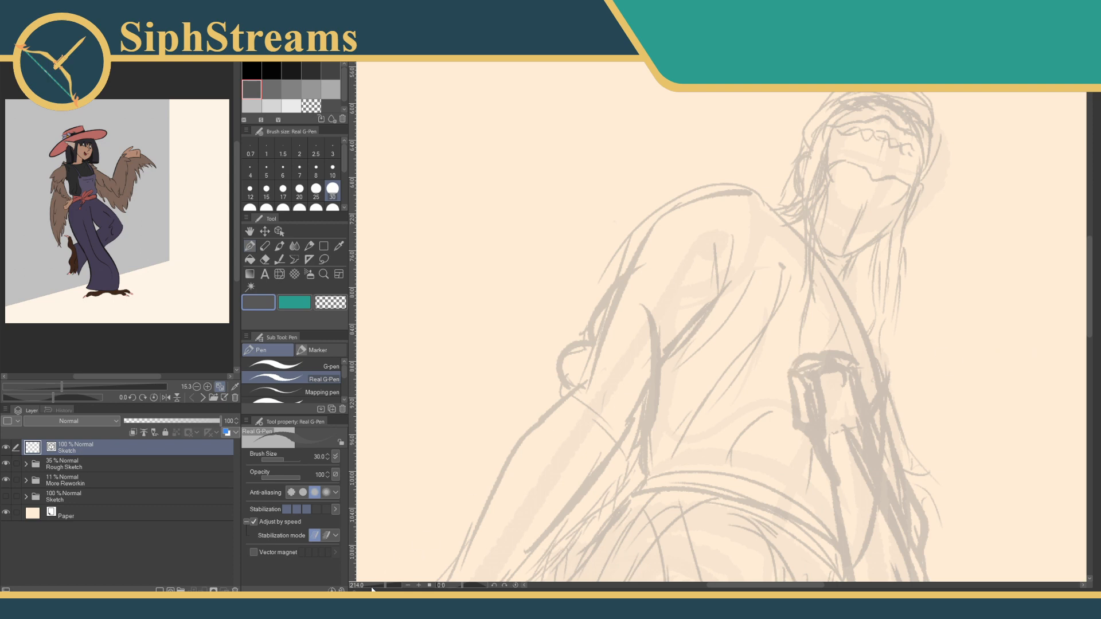
drag(388, 586, 390, 586)
drag(725, 374, 705, 532)
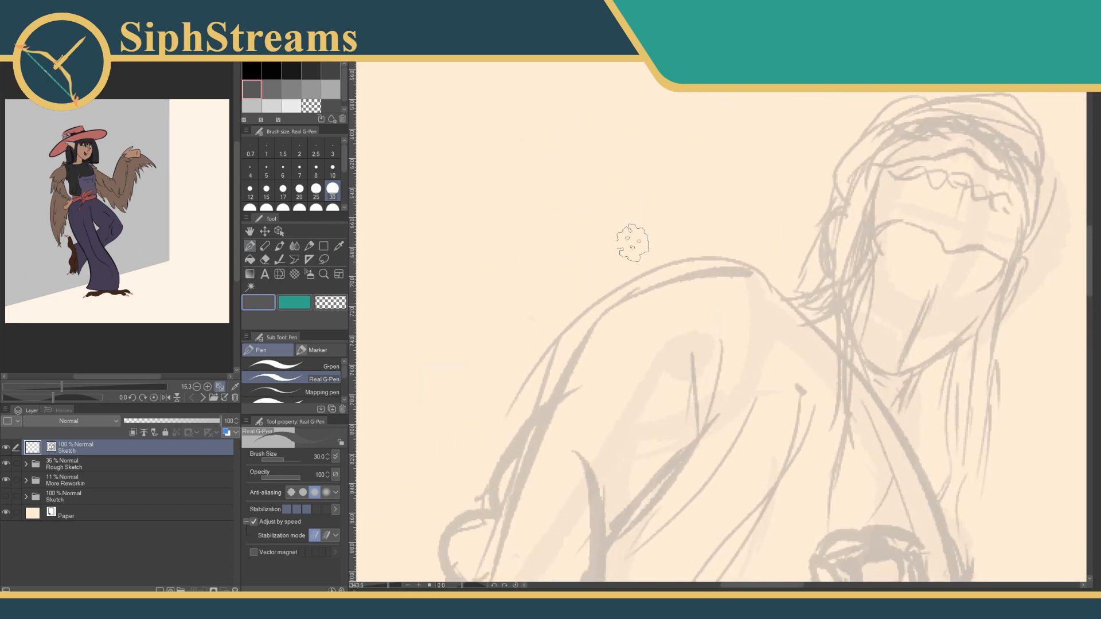
mouse_move(697, 191)
mouse_down()
mouse_move(451, 267)
mouse_move(360, 361)
mouse_up()
drag(725, 218, 519, 303)
drag(583, 413, 637, 489)
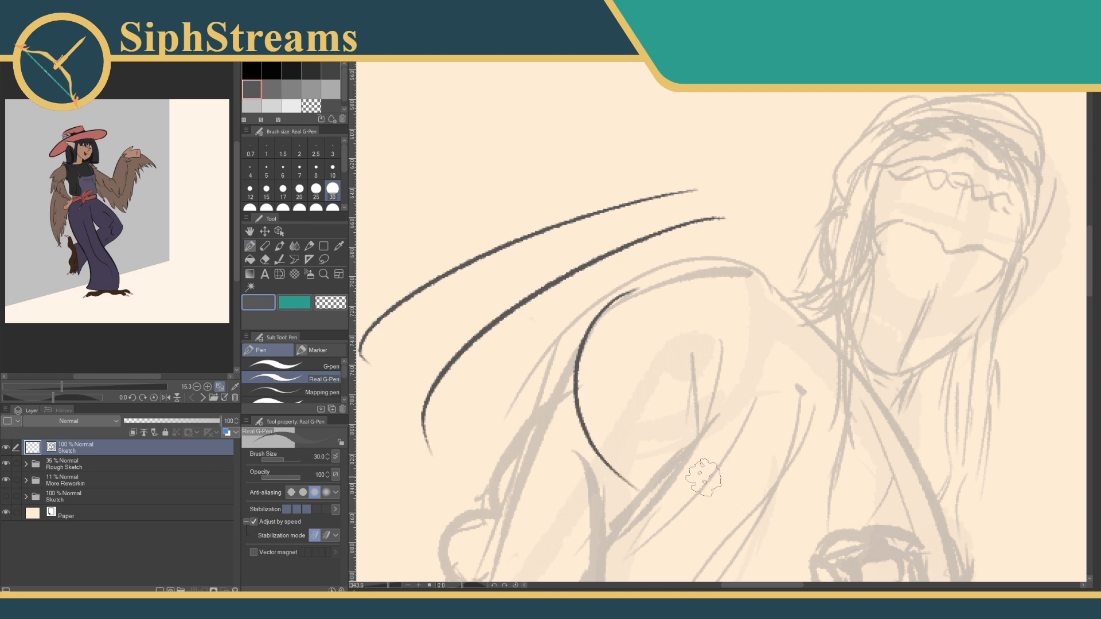
key(ctrl+z)
key(ctrl+z)
key(ctrl+z)
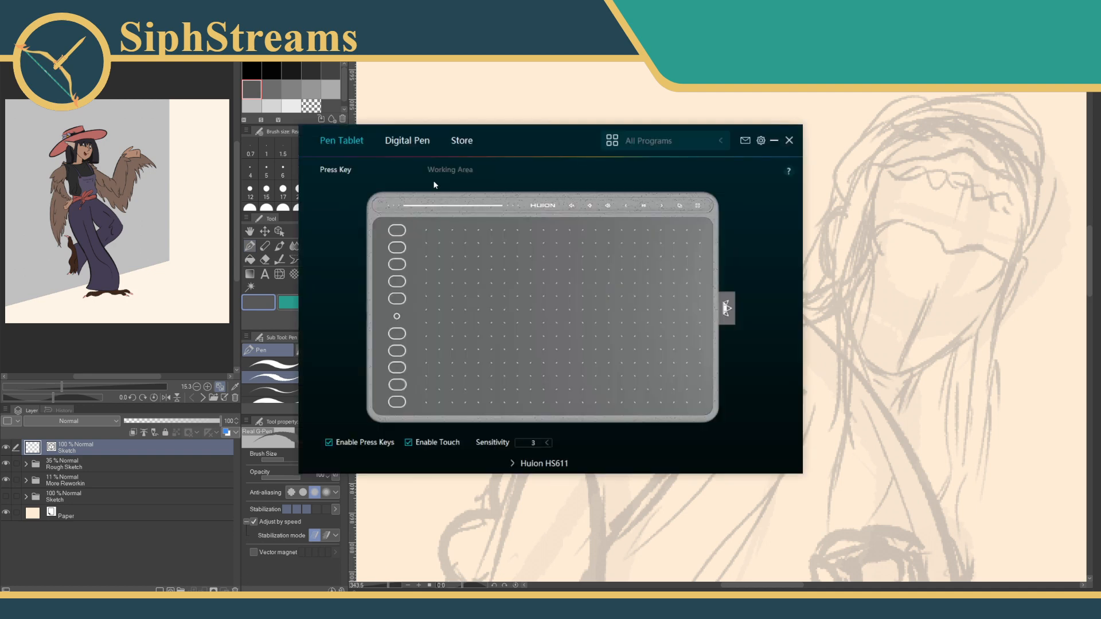
Check the pen tablet's working area in the Huion driver window and close the window.
click(446, 169)
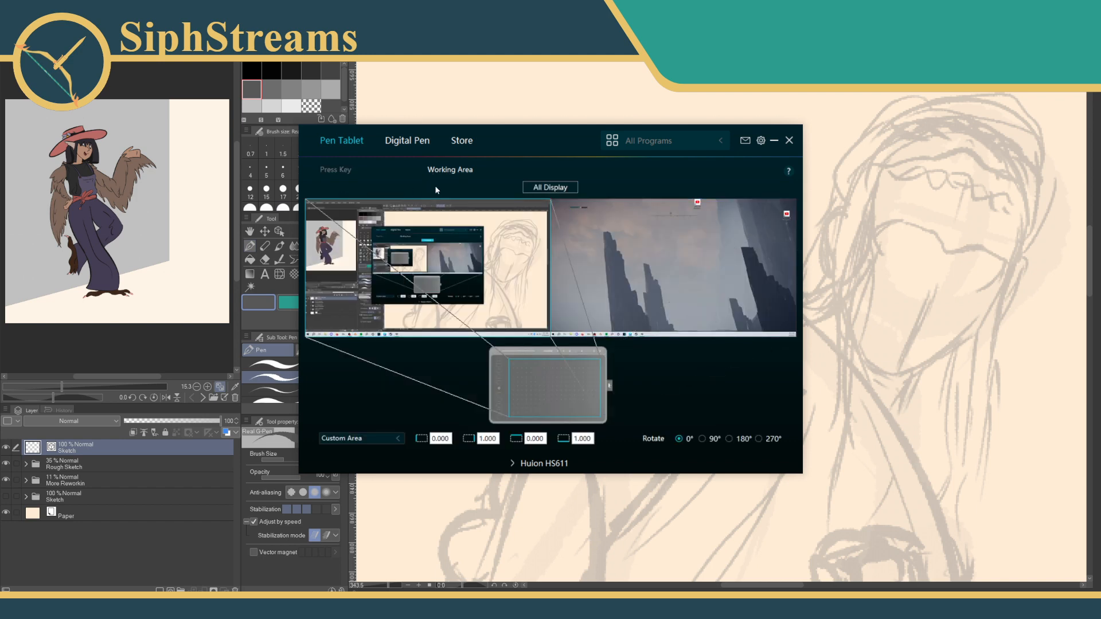
click(789, 141)
Try single sweeping Real G-Pen curves beside and along the shoulder on the left side of the figure, undoing each one.
drag(658, 151, 494, 445)
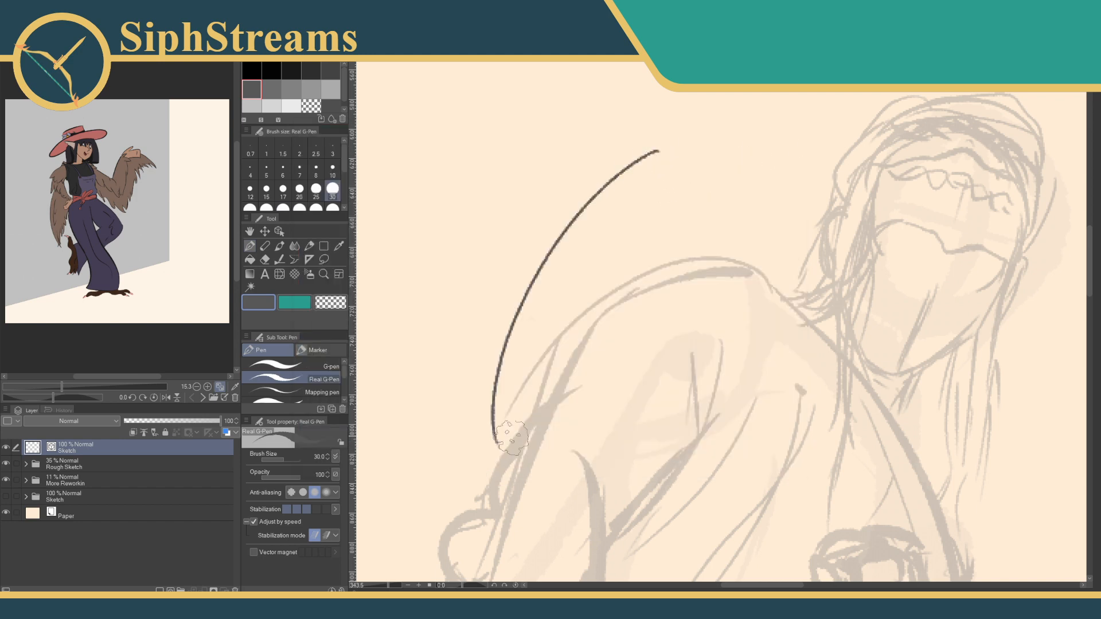
drag(617, 204, 528, 439)
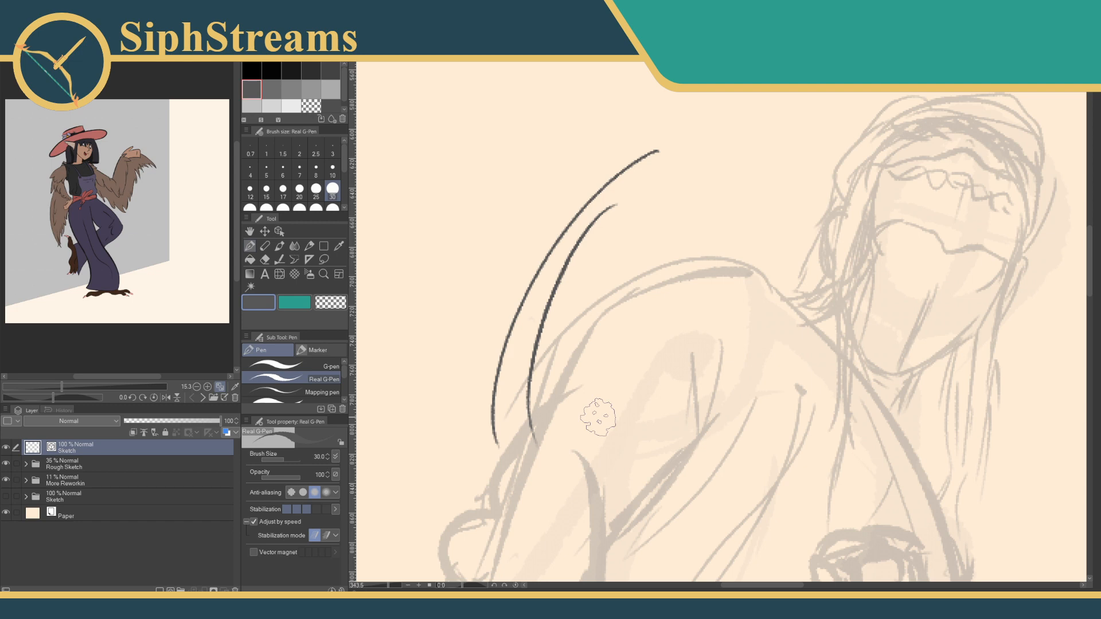
key(ctrl+z)
key(ctrl+z)
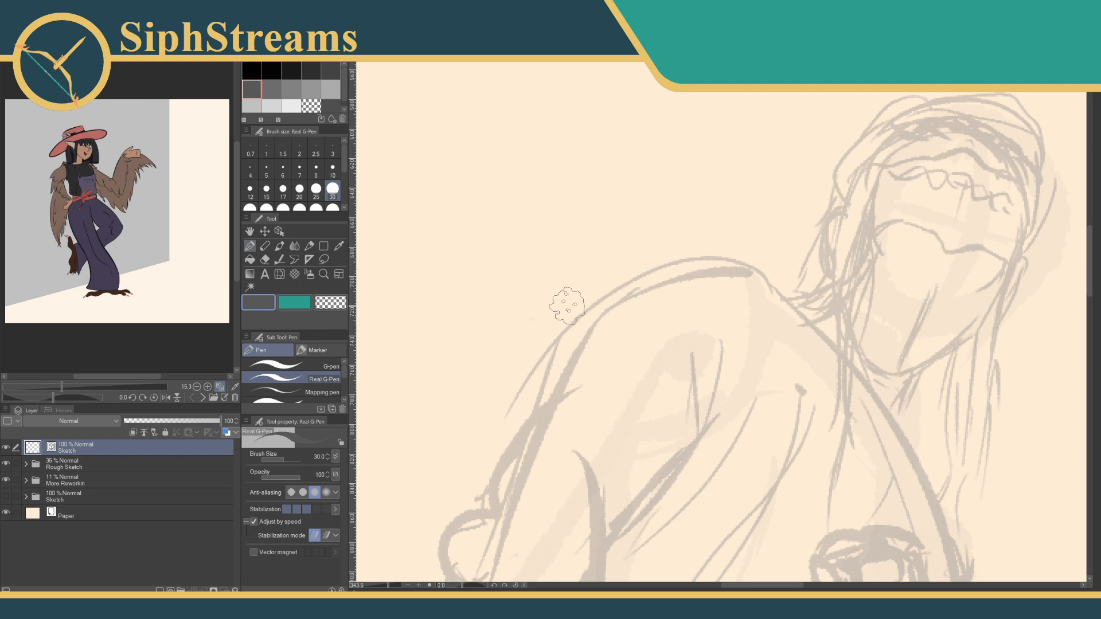
drag(703, 258, 512, 423)
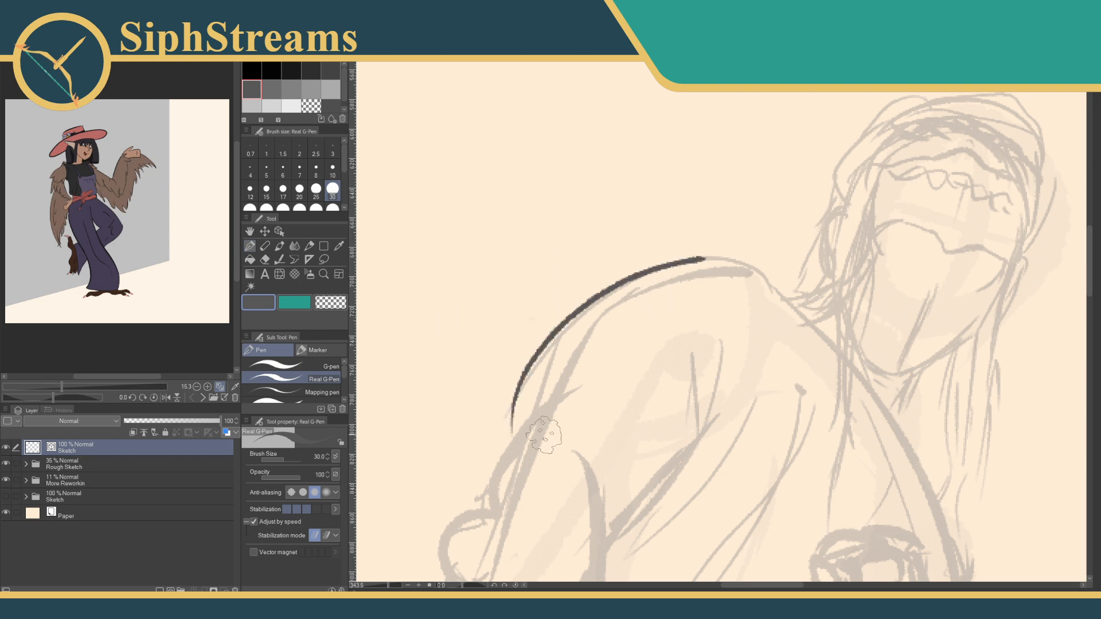
key(ctrl+z)
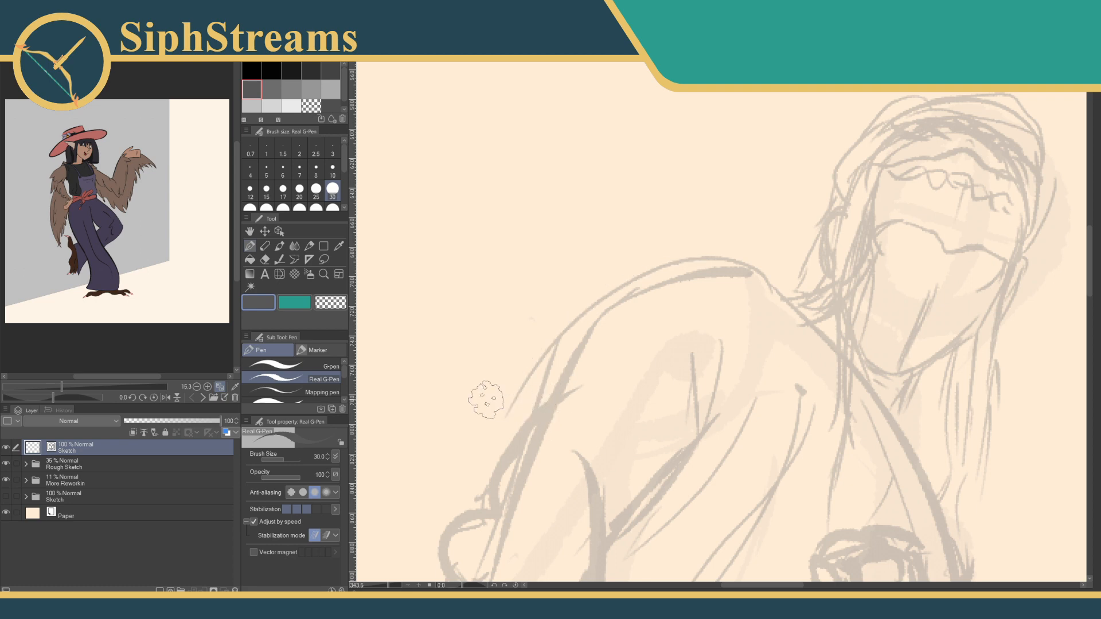
Try tracing the shoulder curve with the G-pen at sizes 30 and 20, undoing each stroke.
click(287, 365)
mouse_move(683, 264)
mouse_down()
mouse_move(591, 301)
mouse_move(492, 441)
mouse_up()
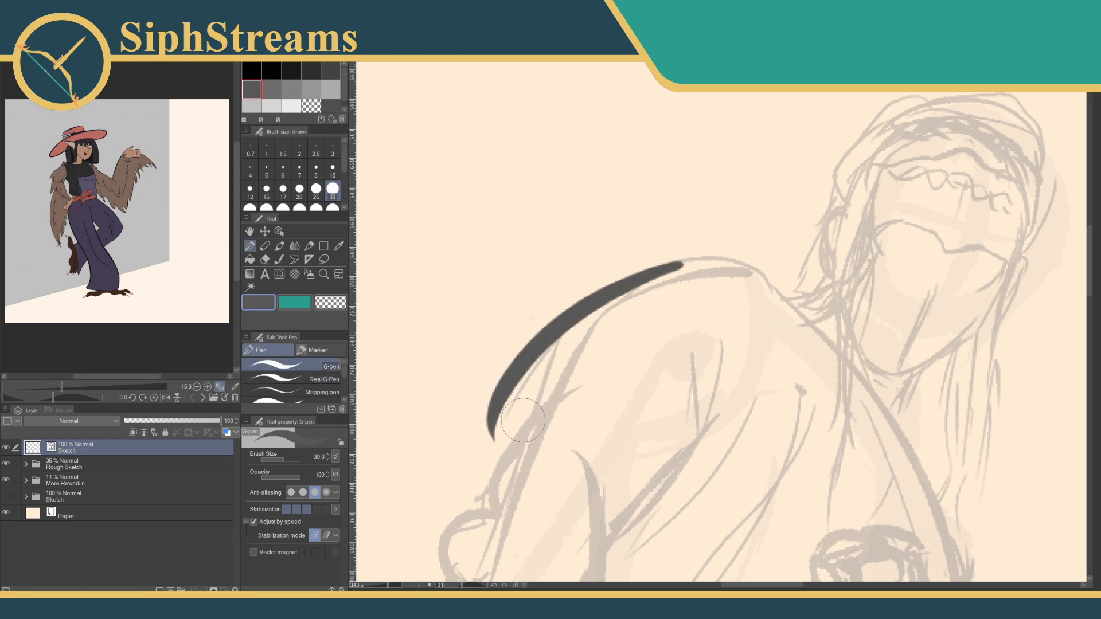
key(ctrl+z)
click(299, 189)
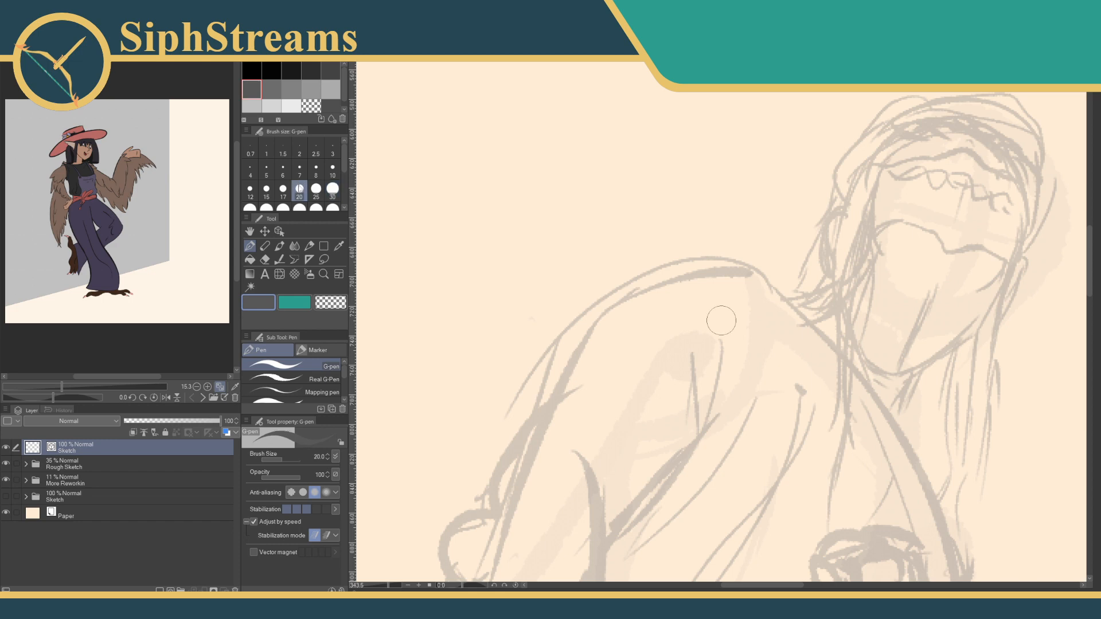
drag(672, 243, 506, 394)
key(ctrl+z)
mouse_move(665, 270)
mouse_down()
mouse_move(513, 373)
mouse_move(504, 407)
mouse_up()
key(ctrl+z)
Set the G-pen size to 15 and try long shoulder-to-arm strokes, undoing each one.
click(266, 189)
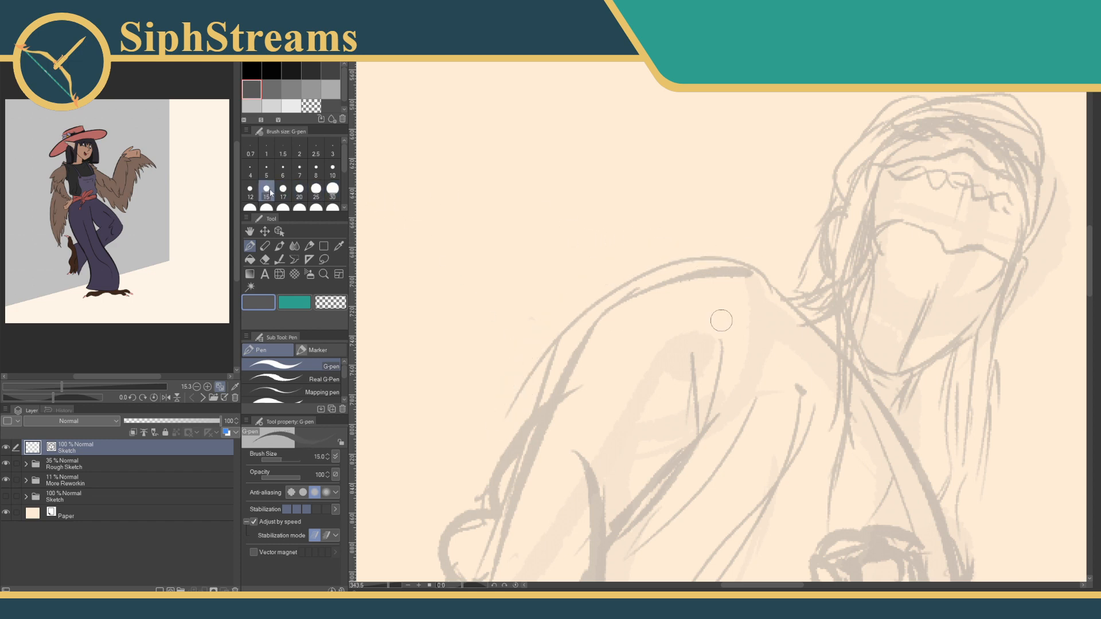
mouse_move(717, 263)
mouse_down()
mouse_move(574, 340)
mouse_move(530, 465)
mouse_up()
key(ctrl+z)
drag(765, 254, 526, 459)
key(ctrl+z)
mouse_move(744, 262)
mouse_down()
mouse_move(562, 352)
mouse_move(514, 497)
mouse_up()
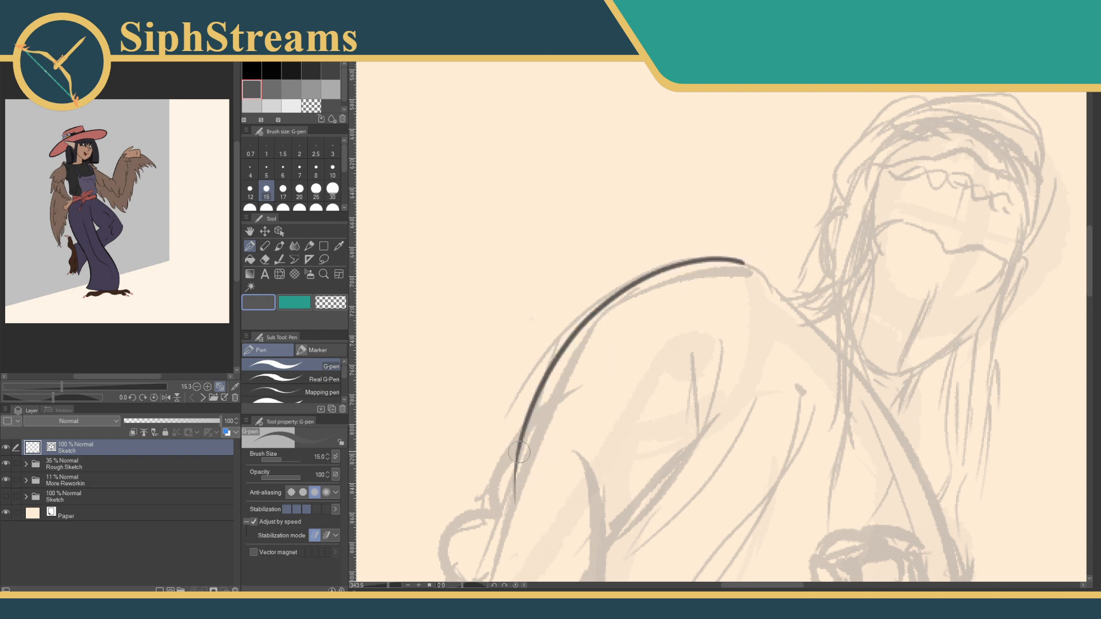
key(ctrl+z)
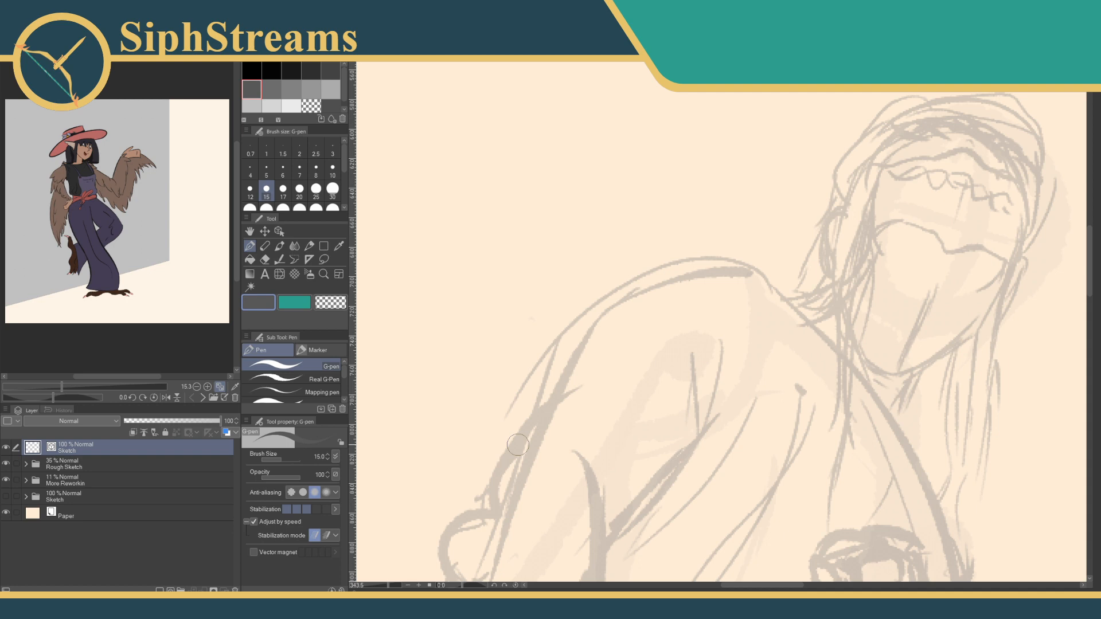
Compare a G-pen shoulder stroke with several parallel Real G-Pen strokes of size 30, and undo all of them.
drag(734, 256, 505, 424)
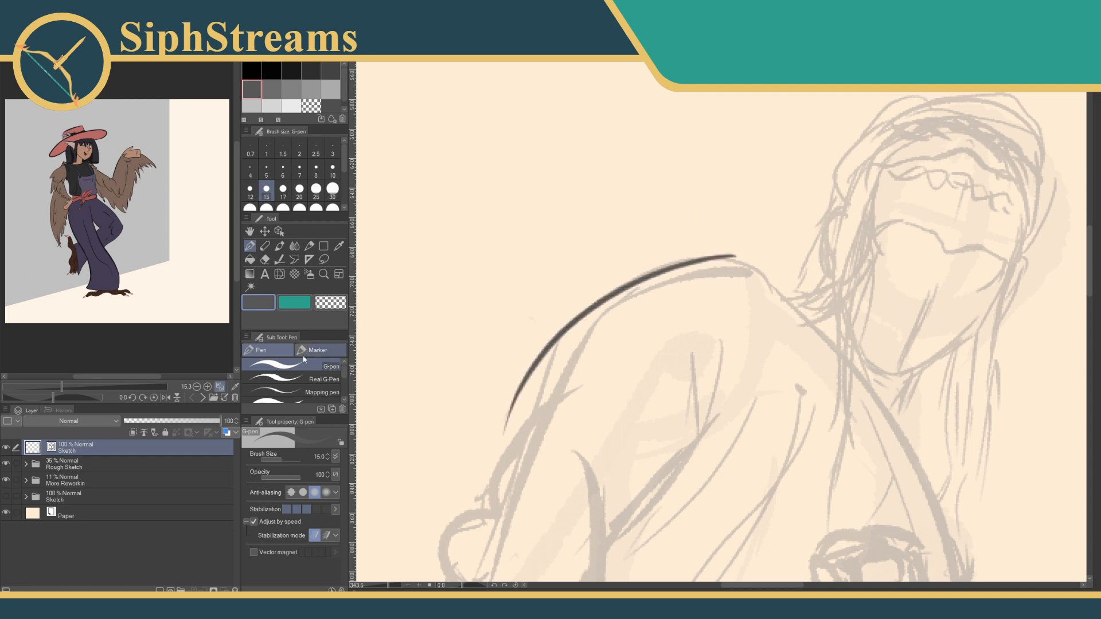
click(321, 379)
drag(693, 240, 454, 403)
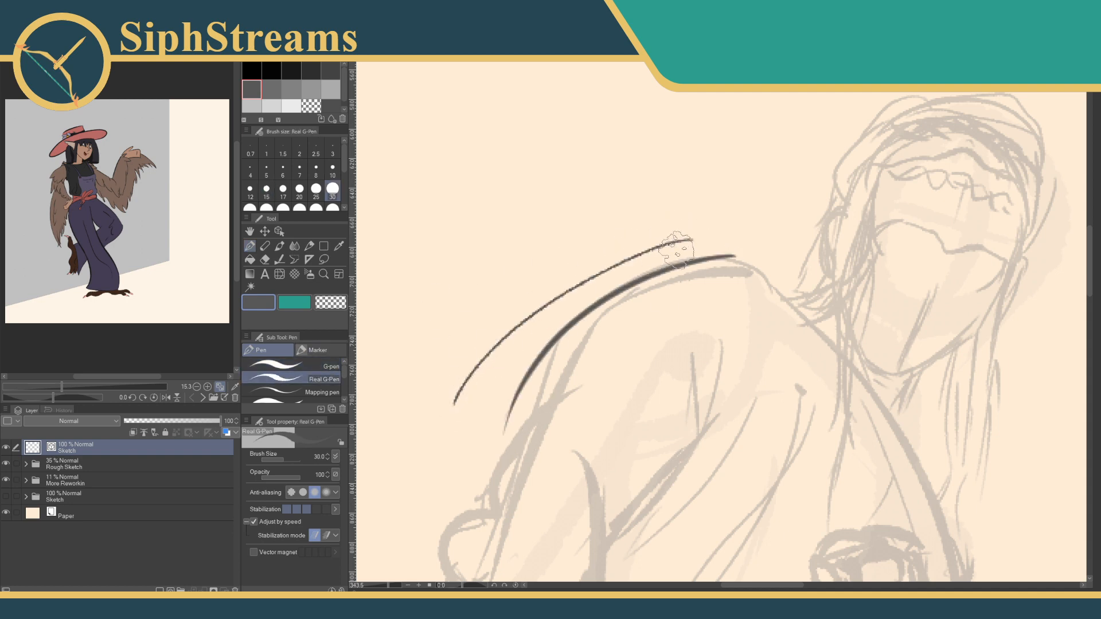
drag(676, 250, 476, 385)
mouse_move(680, 234)
mouse_down()
mouse_move(607, 253)
mouse_move(430, 418)
mouse_up()
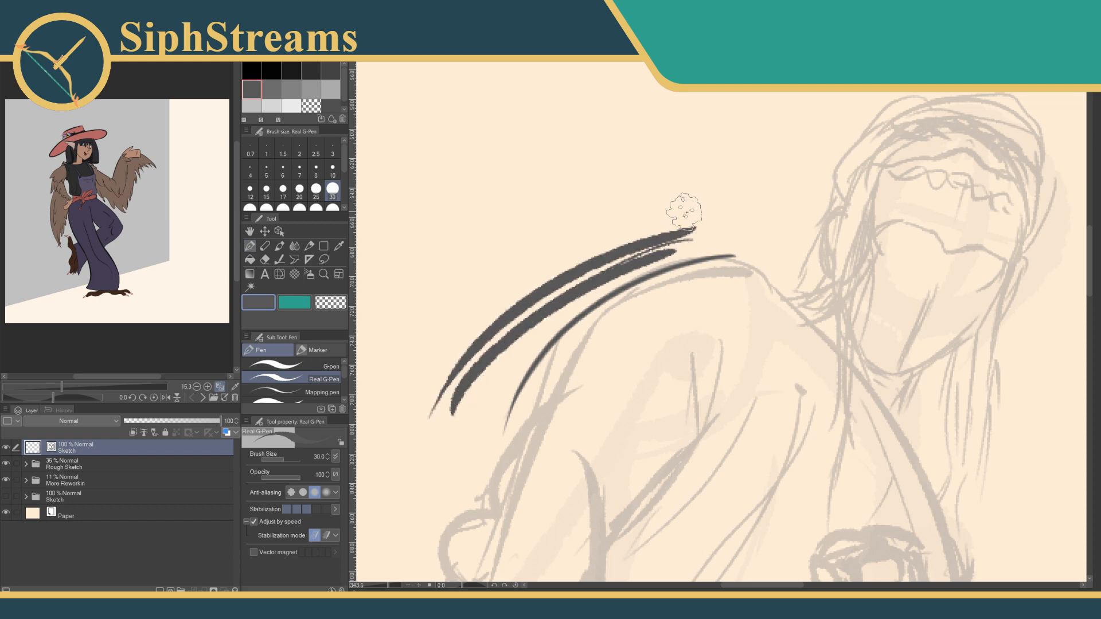
drag(686, 213, 377, 463)
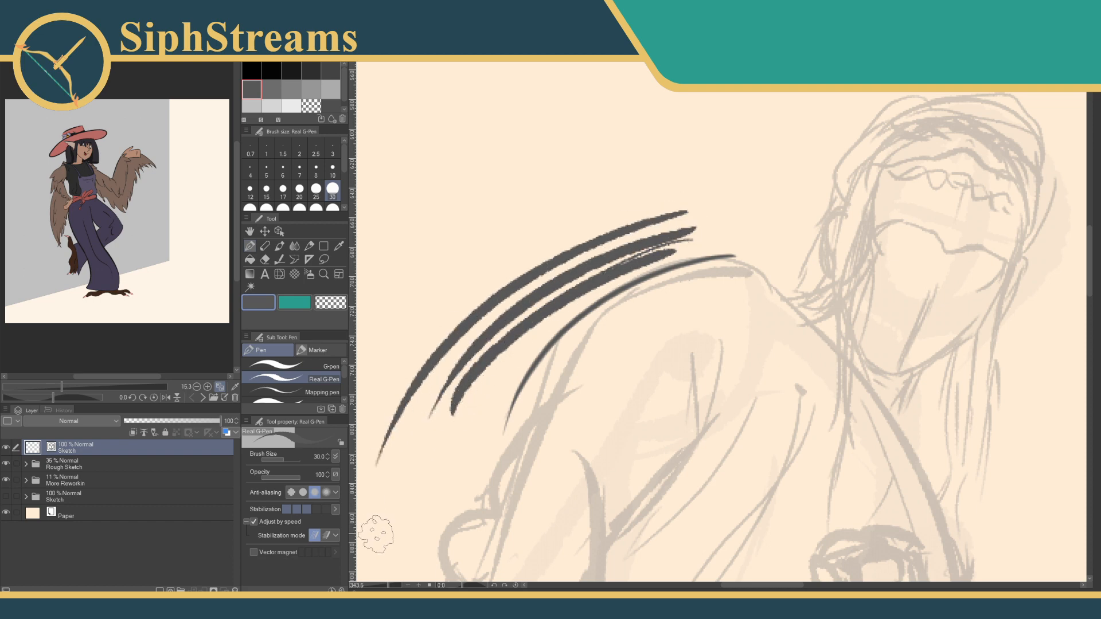
key(ctrl+z)
key(ctrl+z)
key(ctrl+z)
key(ctrl+z)
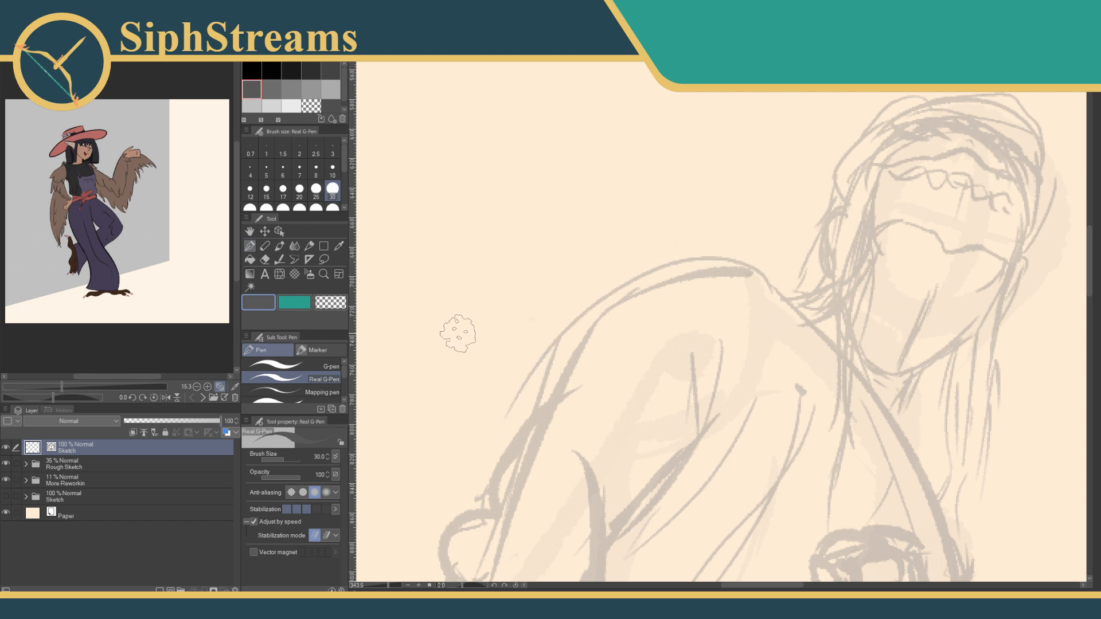
Trace the shoulder's upper curve from the neck side down to the upper arm with the size 30 Real G-Pen.
drag(388, 585, 392, 585)
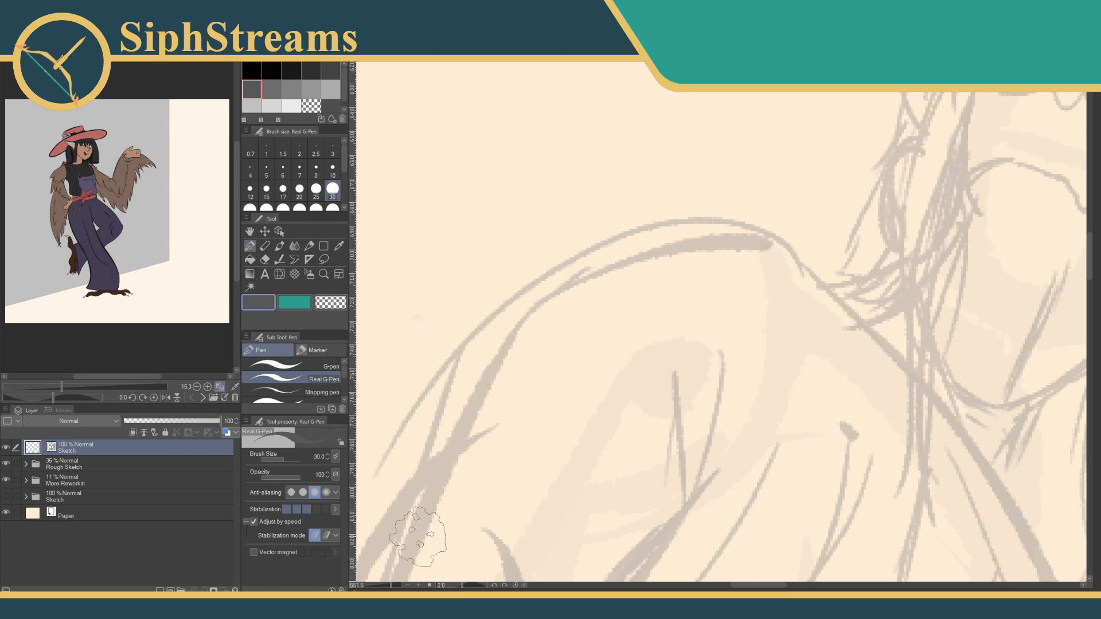
mouse_move(566, 337)
mouse_down()
mouse_move(642, 243)
mouse_move(628, 283)
mouse_up()
drag(836, 192, 536, 333)
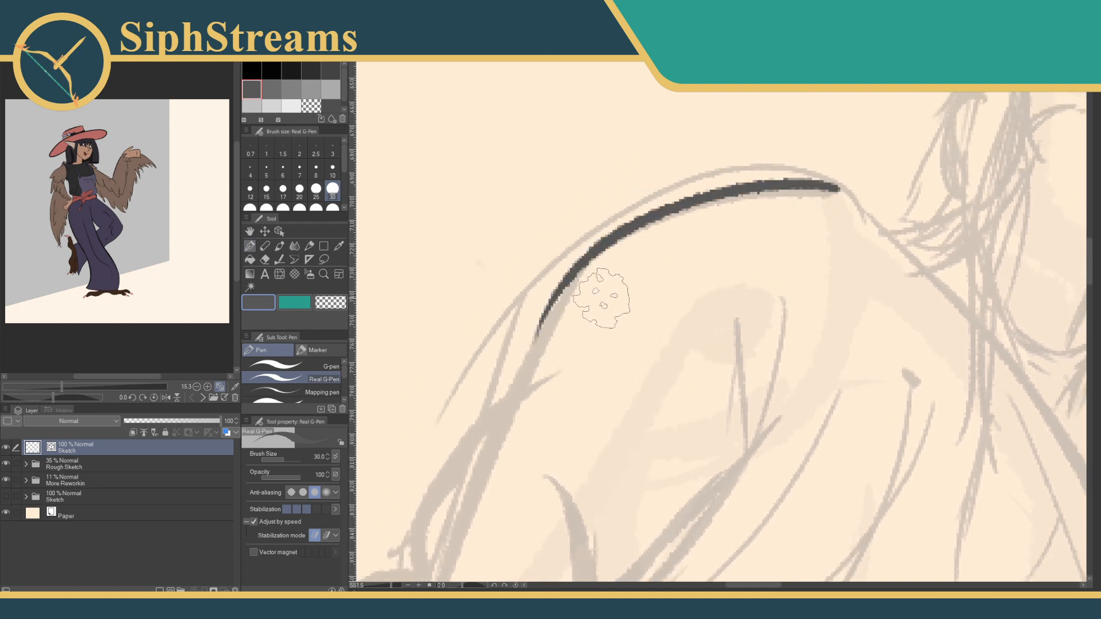
Try continuing the shoulder line down the outer upper arm with two different strokes, undoing each one.
mouse_move(602, 290)
mouse_down()
mouse_move(659, 172)
mouse_move(631, 155)
mouse_up()
drag(659, 95, 565, 283)
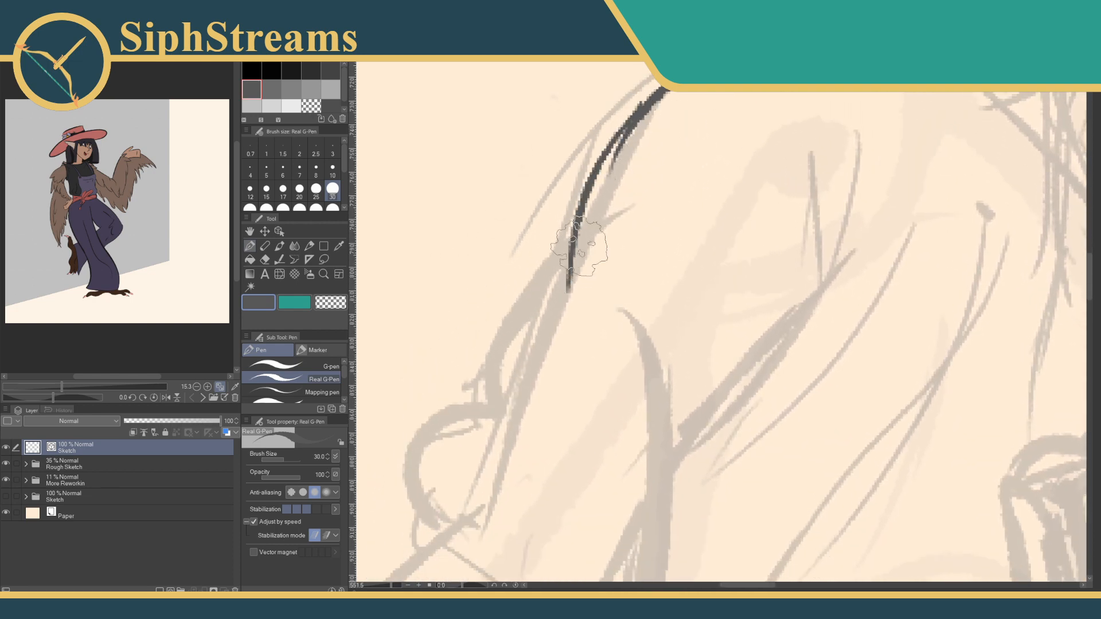
key(ctrl+z)
drag(634, 121, 587, 241)
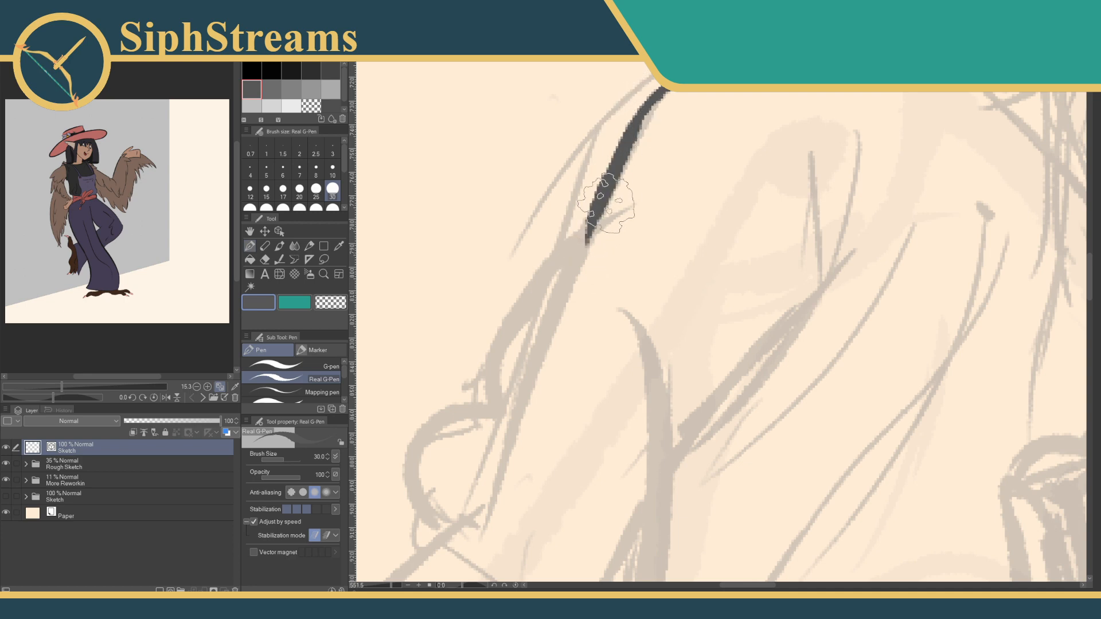
key(ctrl+z)
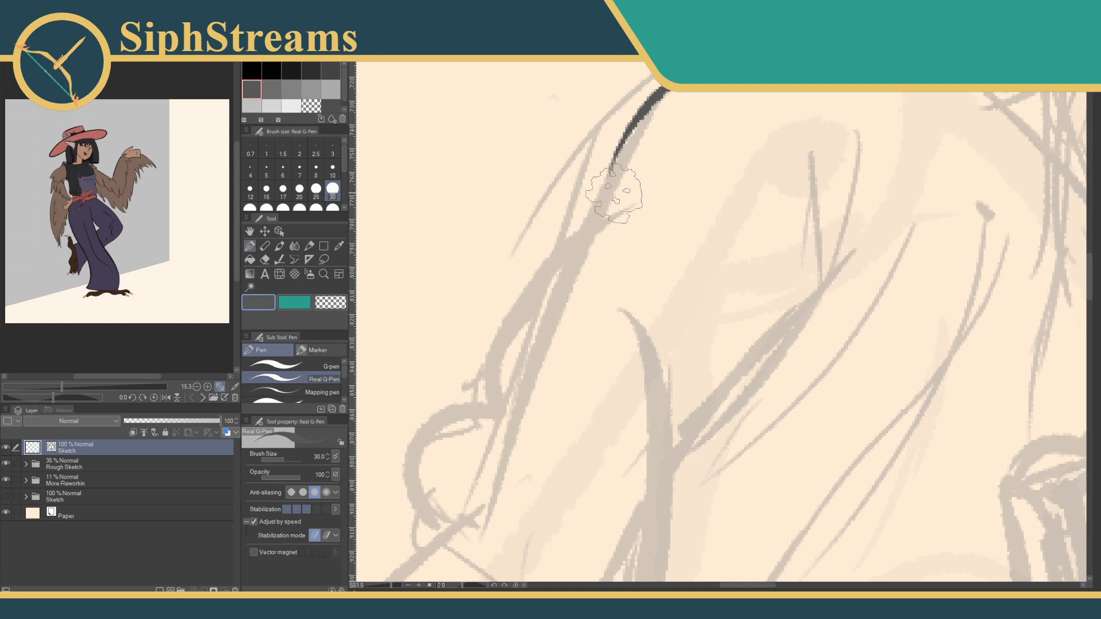
Try several curved strokes from the outer elbow up across the upper arm, undoing each one before redrawing it thinner.
drag(487, 410, 671, 201)
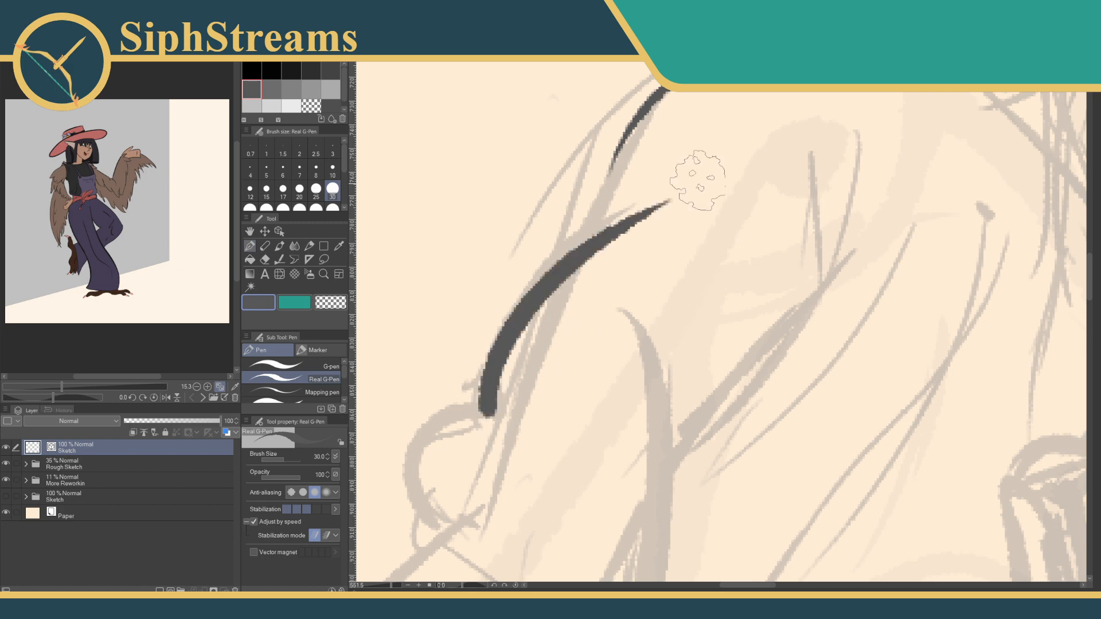
key(ctrl+z)
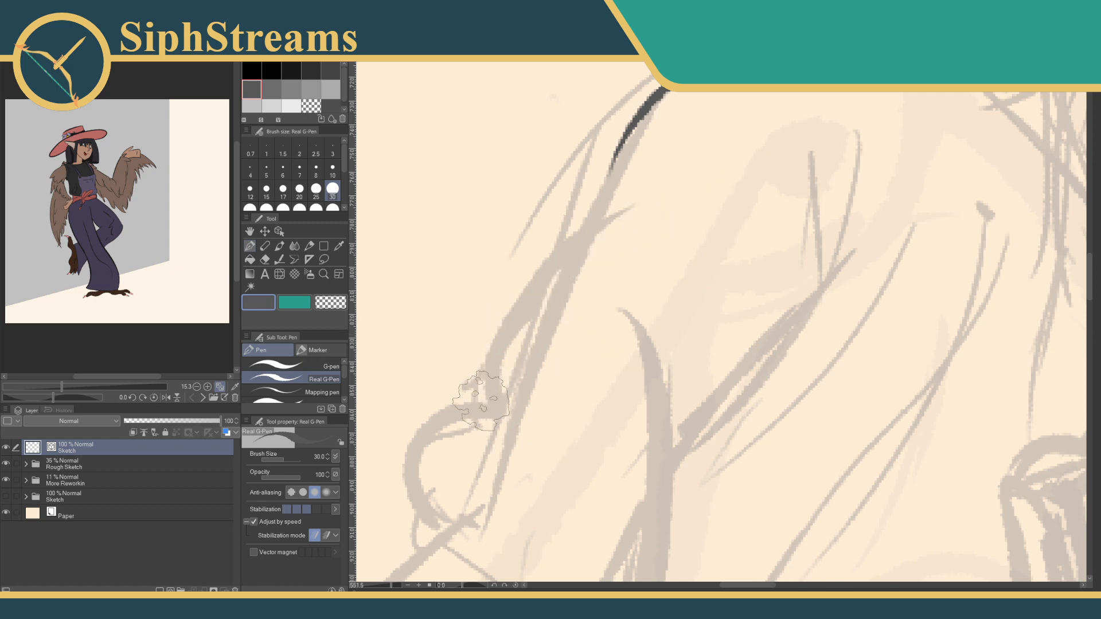
drag(487, 412, 533, 316)
key(ctrl+z)
drag(488, 409, 602, 241)
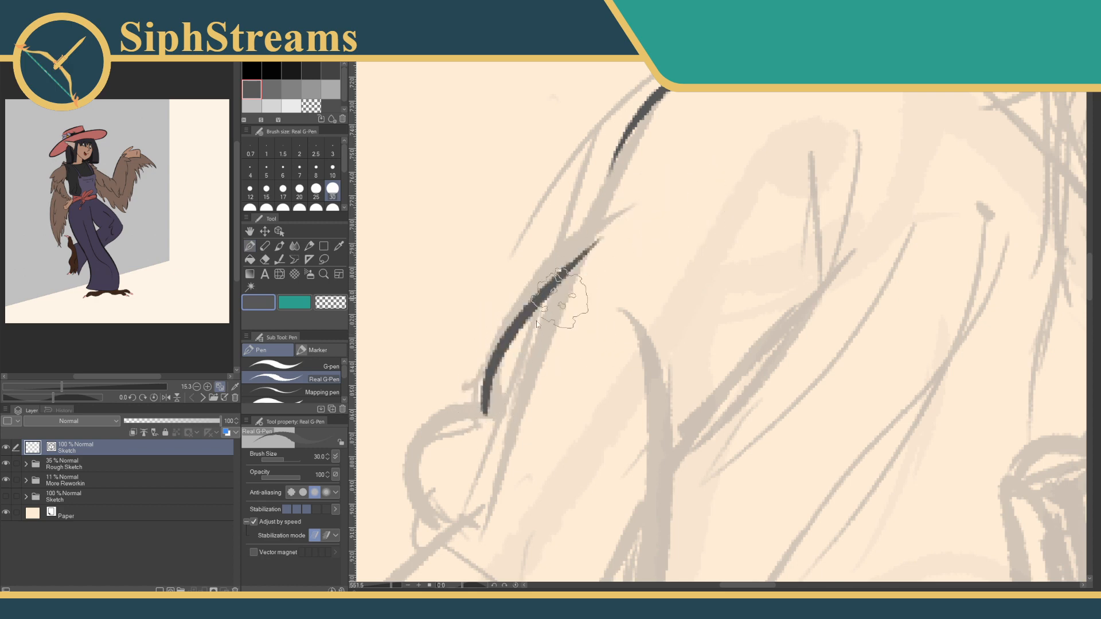
key(ctrl+z)
drag(489, 414, 639, 206)
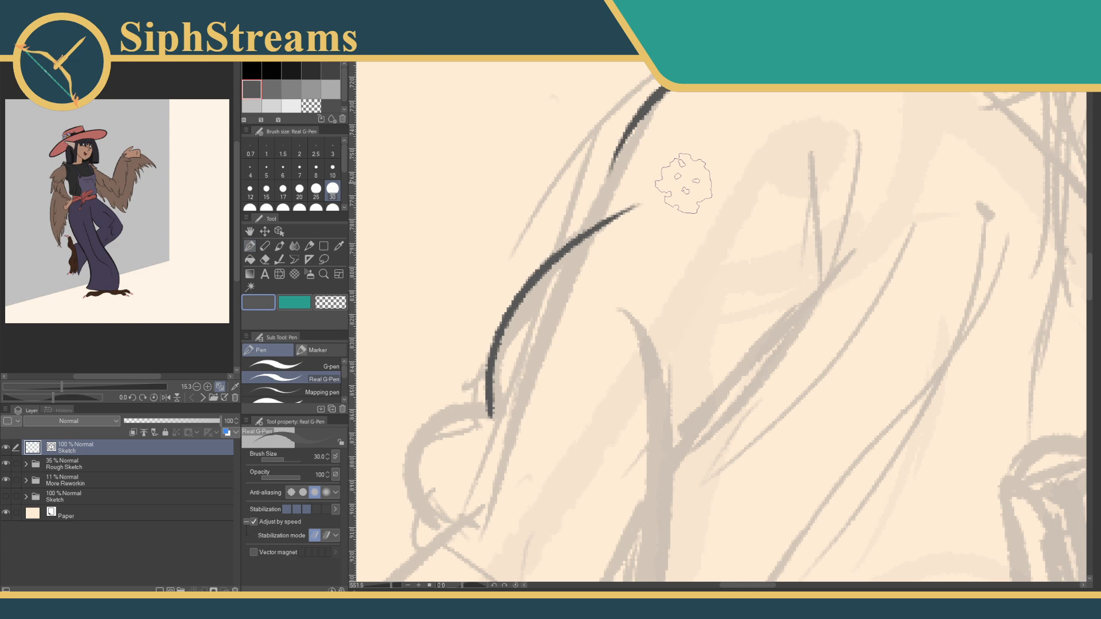
Try the rounded sleeve bulge at the outer elbow twice, and undo it together with the curve above it.
drag(626, 315, 718, 194)
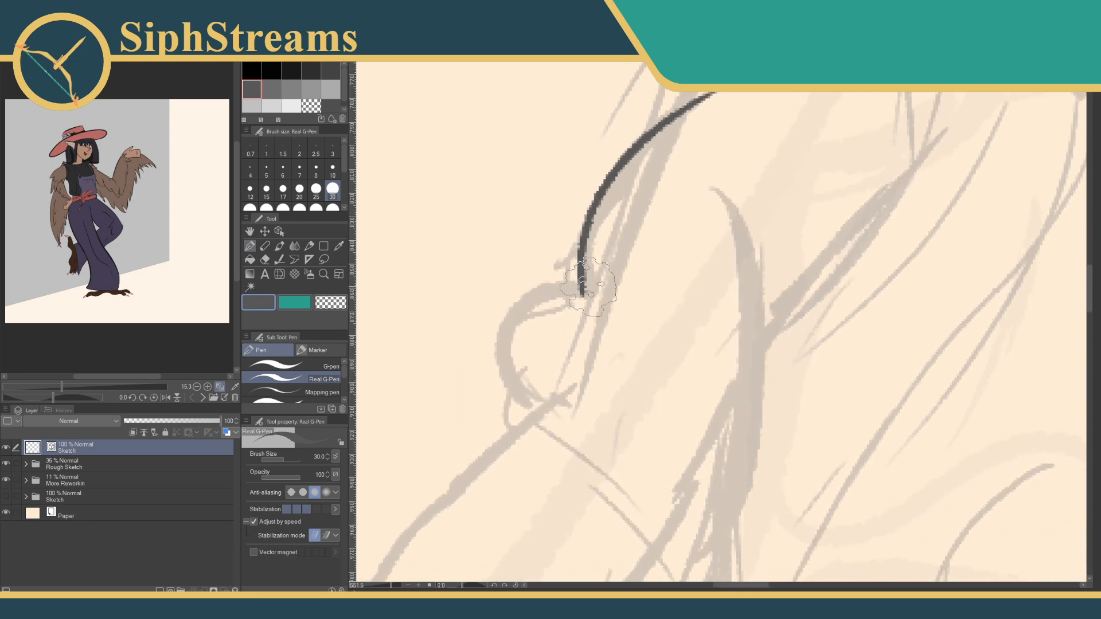
mouse_move(582, 285)
mouse_down()
mouse_move(515, 317)
mouse_move(522, 376)
mouse_up()
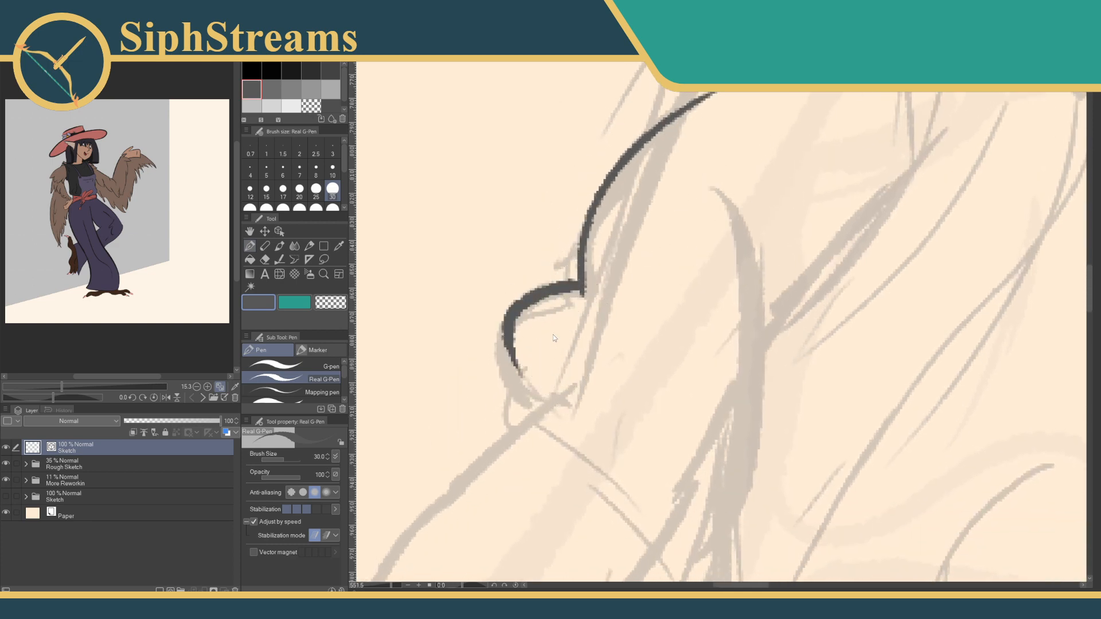
key(ctrl+z)
drag(582, 286, 542, 427)
key(ctrl+z)
key(ctrl+z)
Try tracing the arm's inner edge towards the elbow with a straight stroke and a long curved one, undoing each.
drag(608, 324, 527, 479)
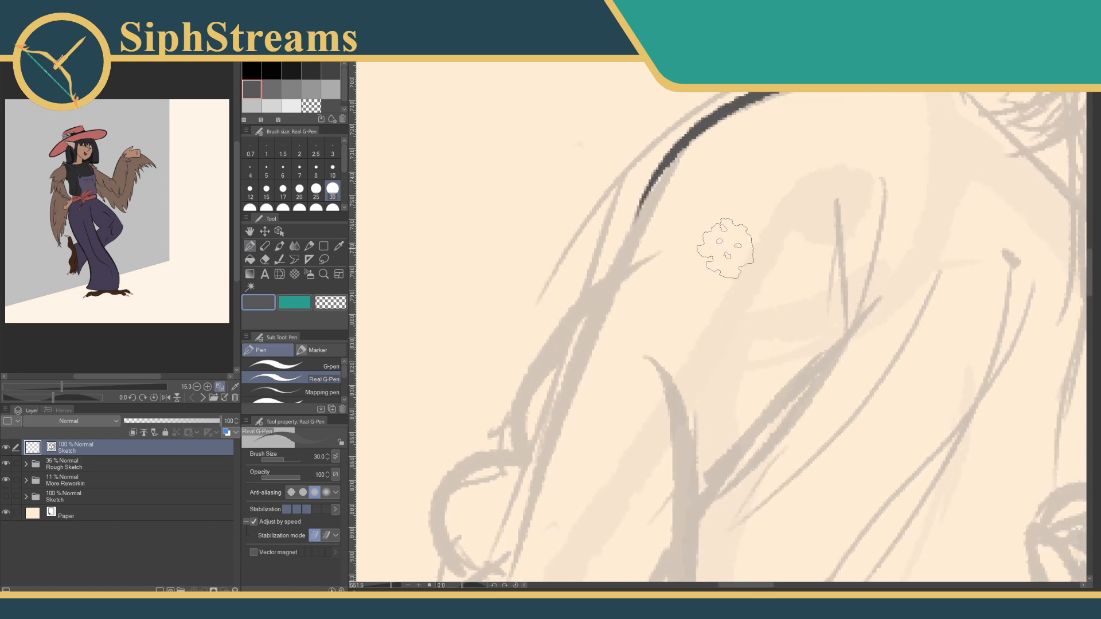
drag(873, 304, 633, 520)
scroll(717, 345, down, 5)
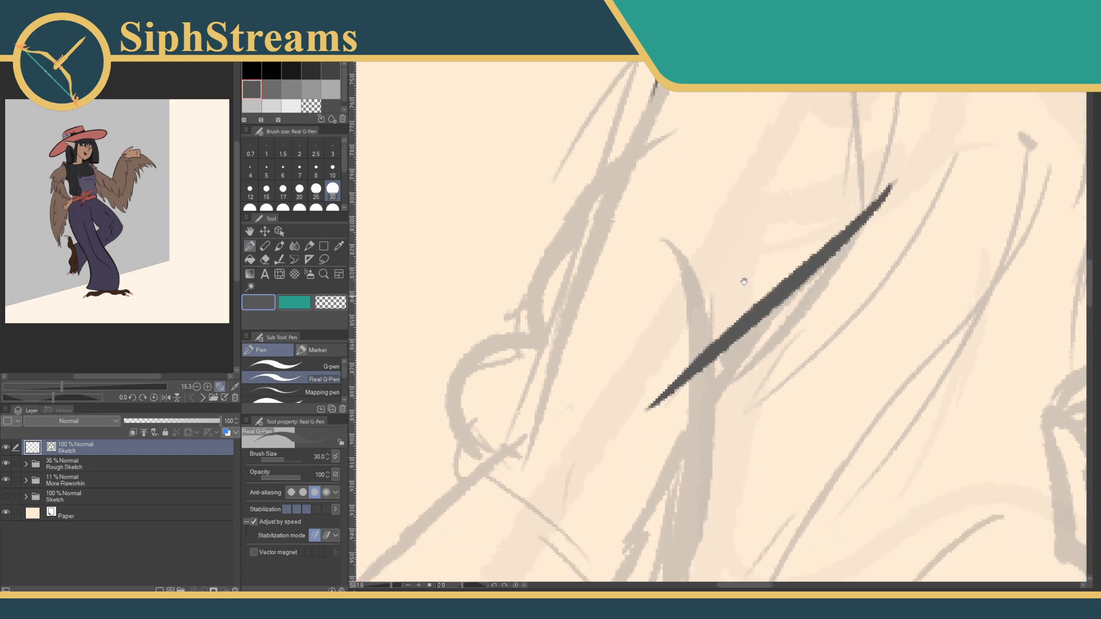
key(ctrl+z)
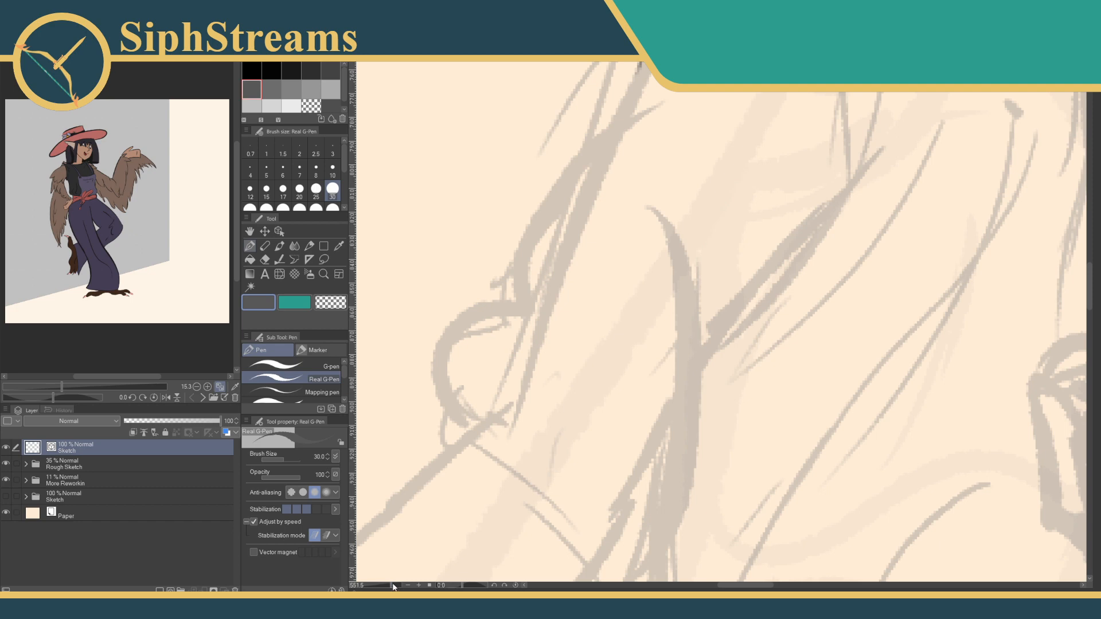
drag(394, 586, 387, 587)
drag(612, 397, 527, 459)
mouse_move(712, 300)
mouse_down()
mouse_move(628, 393)
mouse_move(581, 478)
mouse_move(720, 277)
mouse_move(666, 403)
mouse_up()
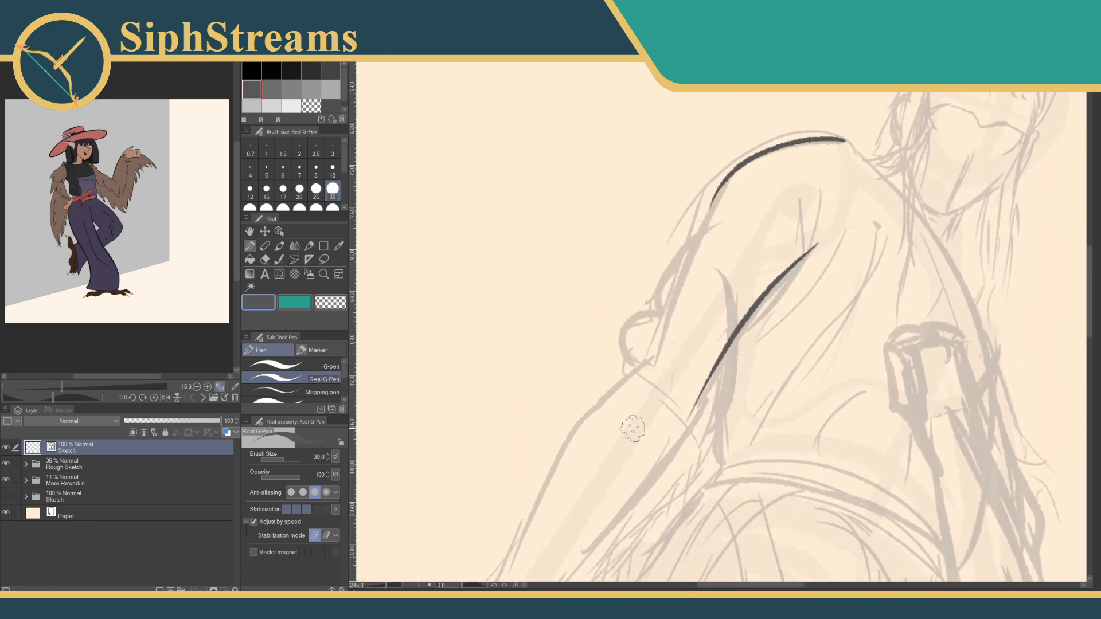
key(ctrl+z)
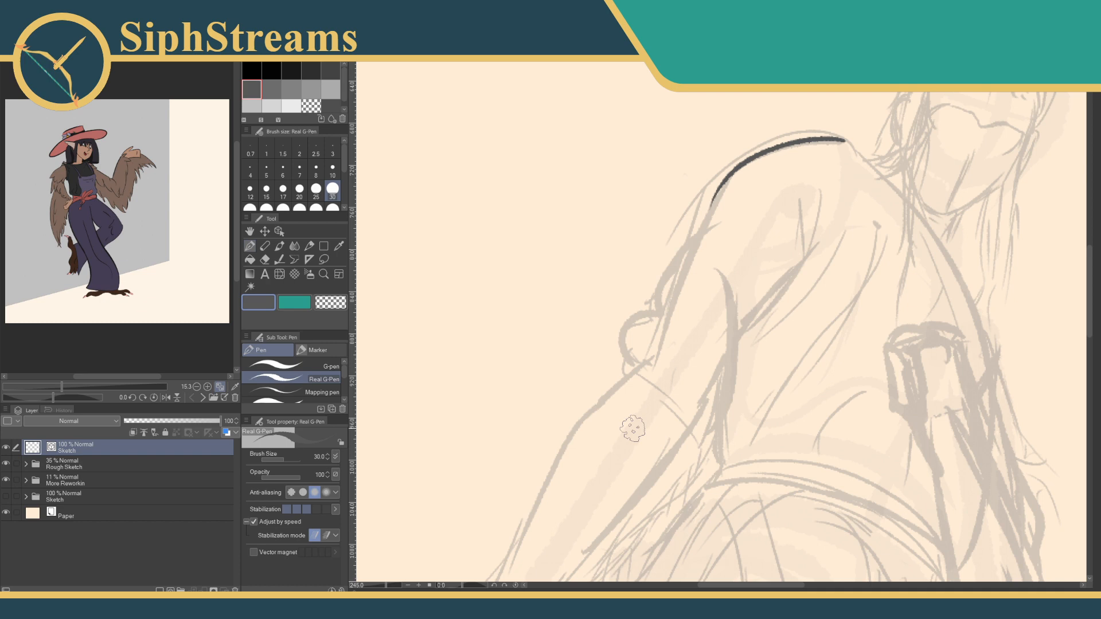
Examine the sash, sleeves and trousers of the winged character in the reference image, up close and as a whole.
scroll(79, 204, up, 5)
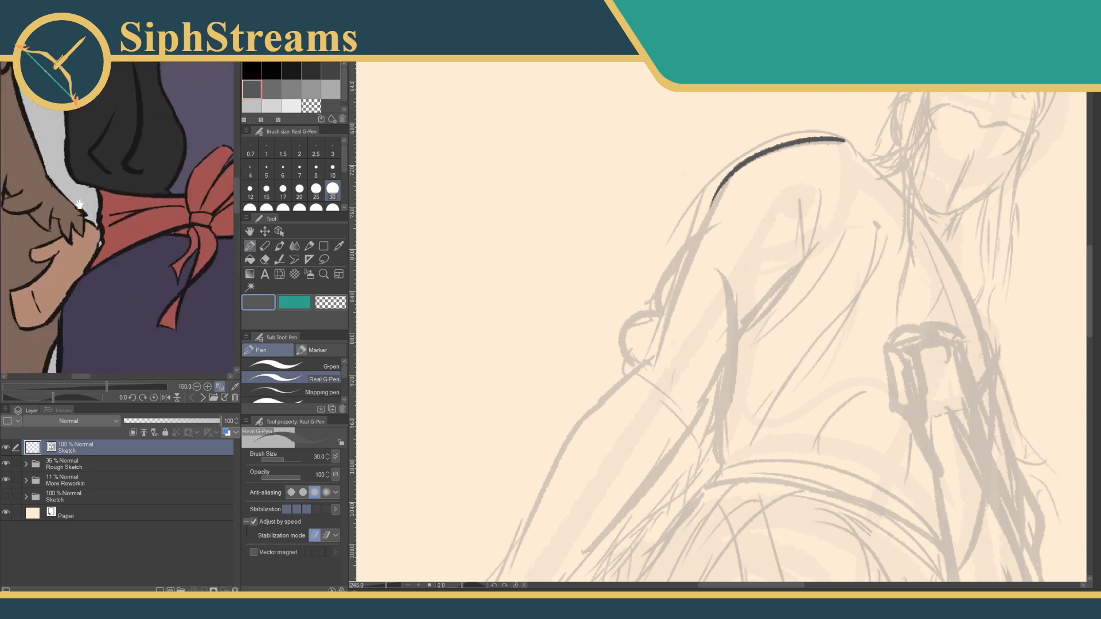
scroll(79, 204, down, 4)
scroll(79, 203, up, 2)
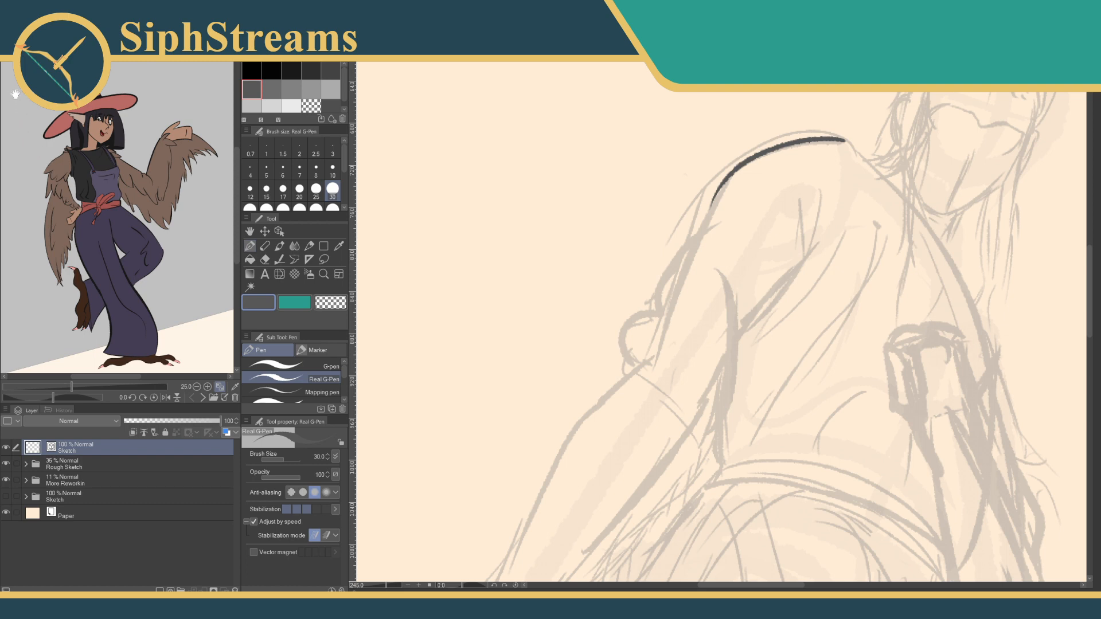
click(10, 21)
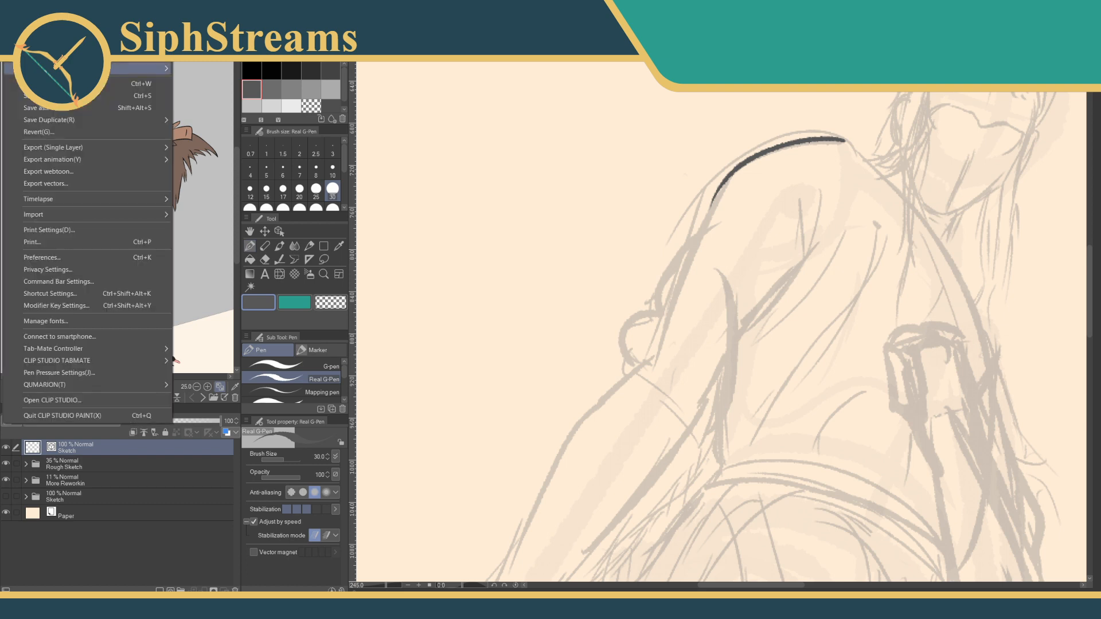
click(215, 214)
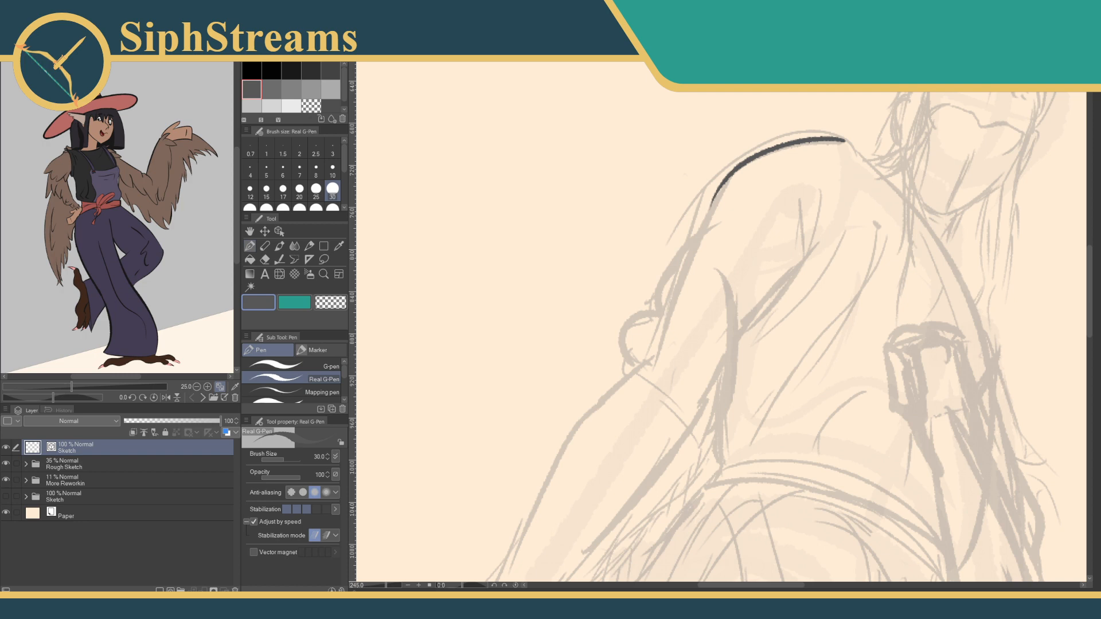
Switch to the next reference image and examine the folds and gathered cuffs of the orange trousers.
click(203, 398)
scroll(134, 216, up, 4)
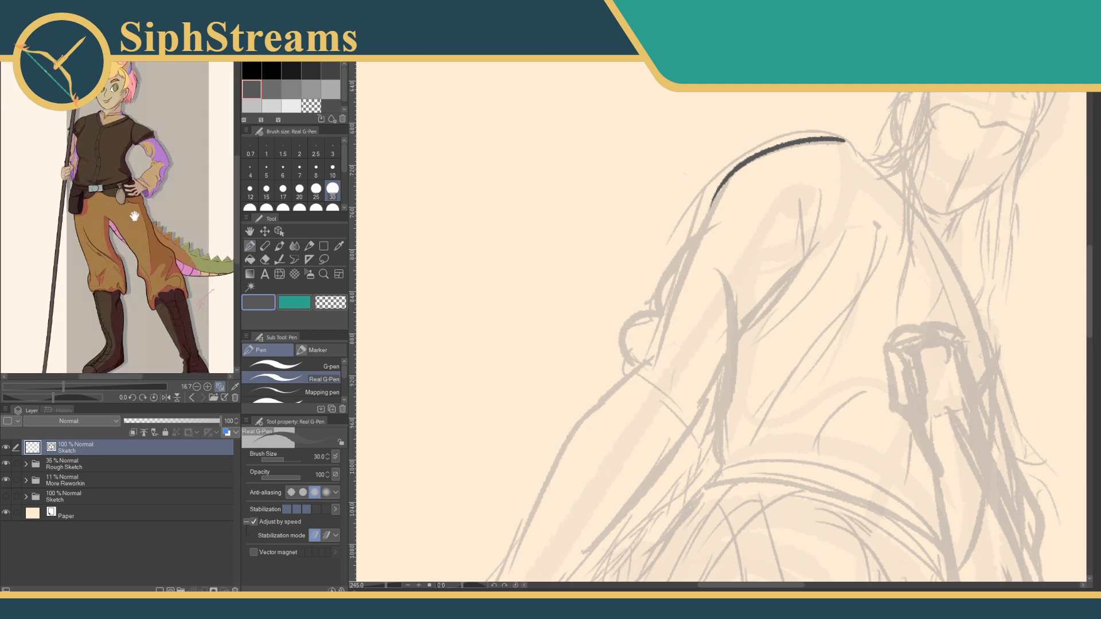
scroll(136, 216, down, 2)
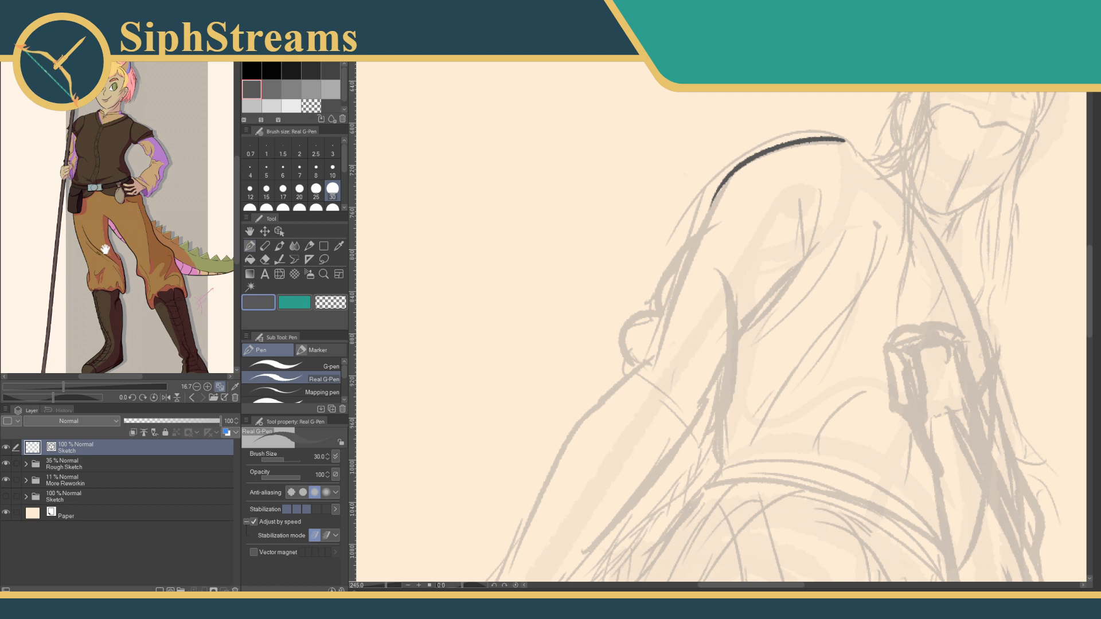
scroll(98, 276, up, 2)
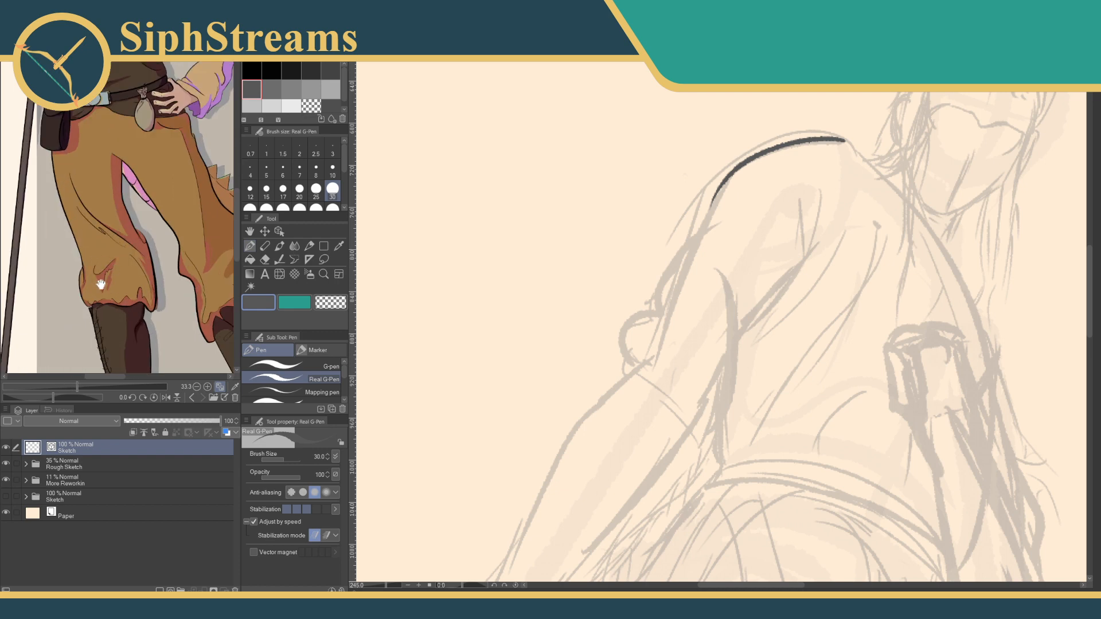
scroll(123, 271, down, 2)
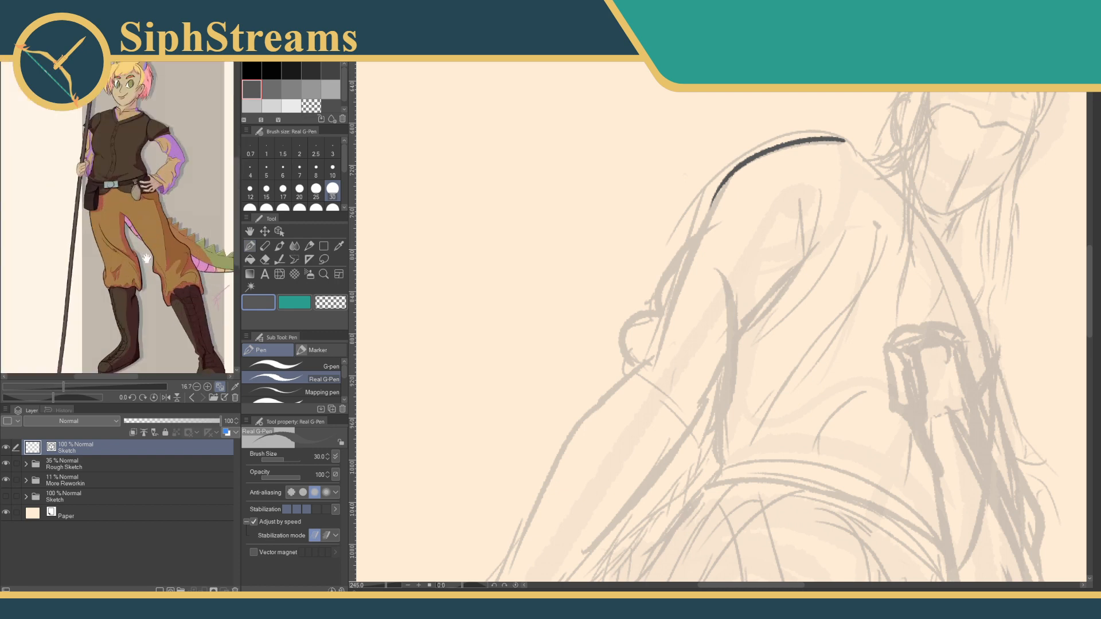
scroll(122, 244, up, 1)
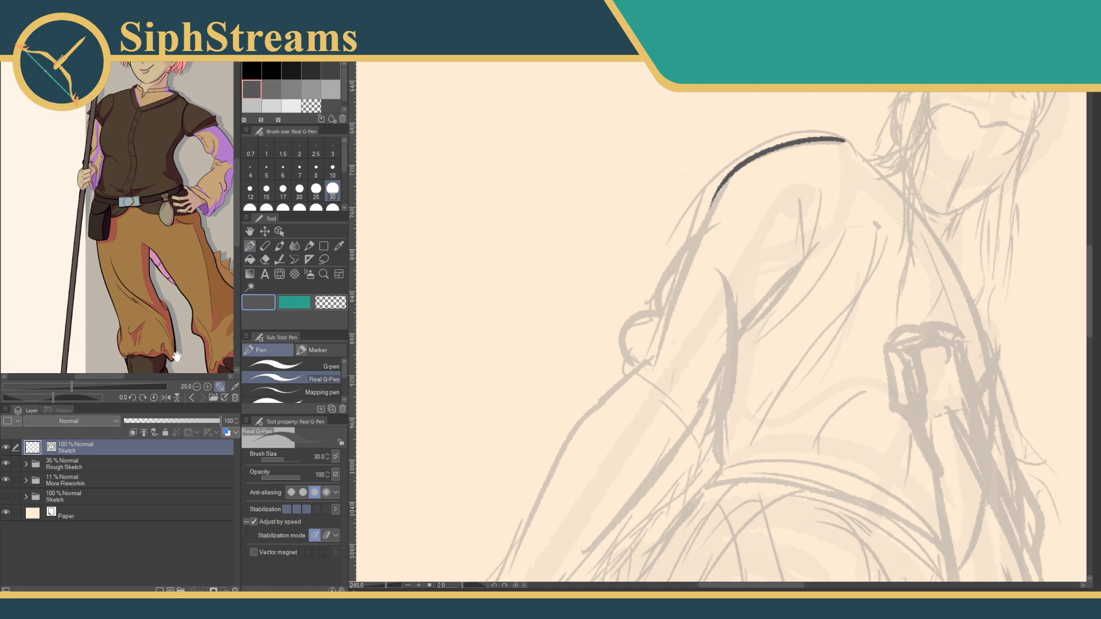
scroll(161, 313, up, 1)
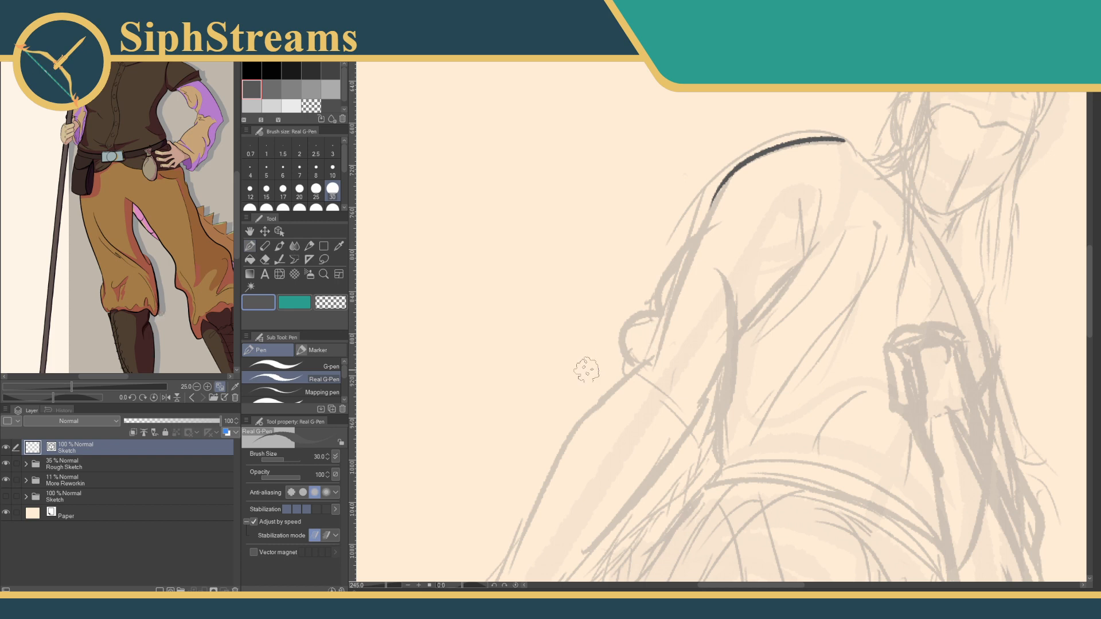
Draw the rounded sleeve opening across the elbow as one curved stroke, undoing the first attempt.
mouse_move(676, 349)
mouse_down()
mouse_move(708, 176)
mouse_move(690, 296)
mouse_up()
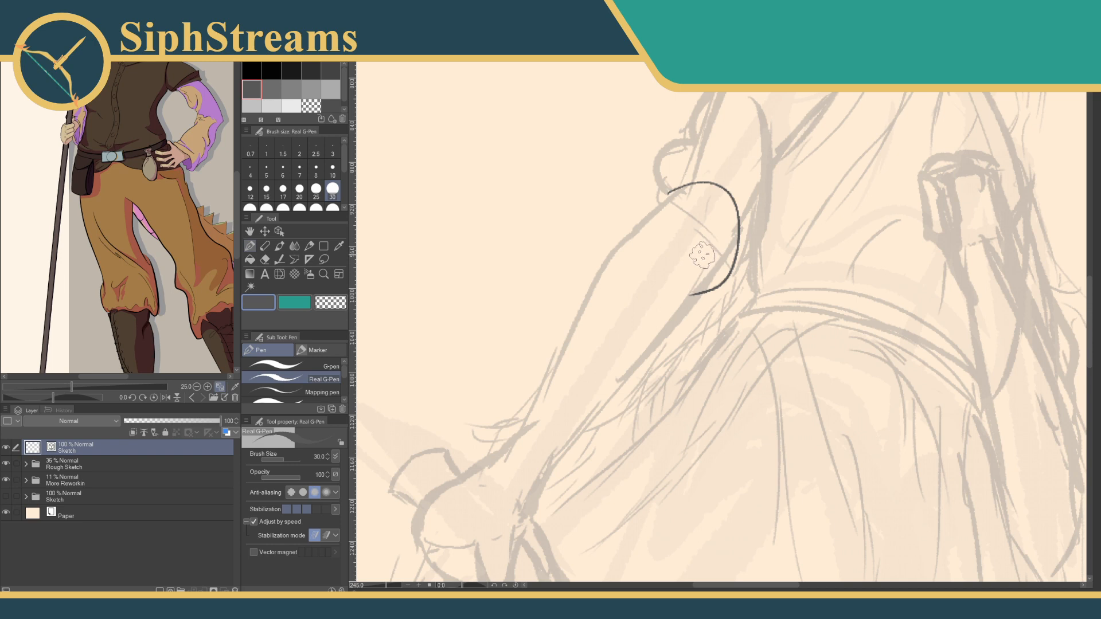
key(ctrl+z)
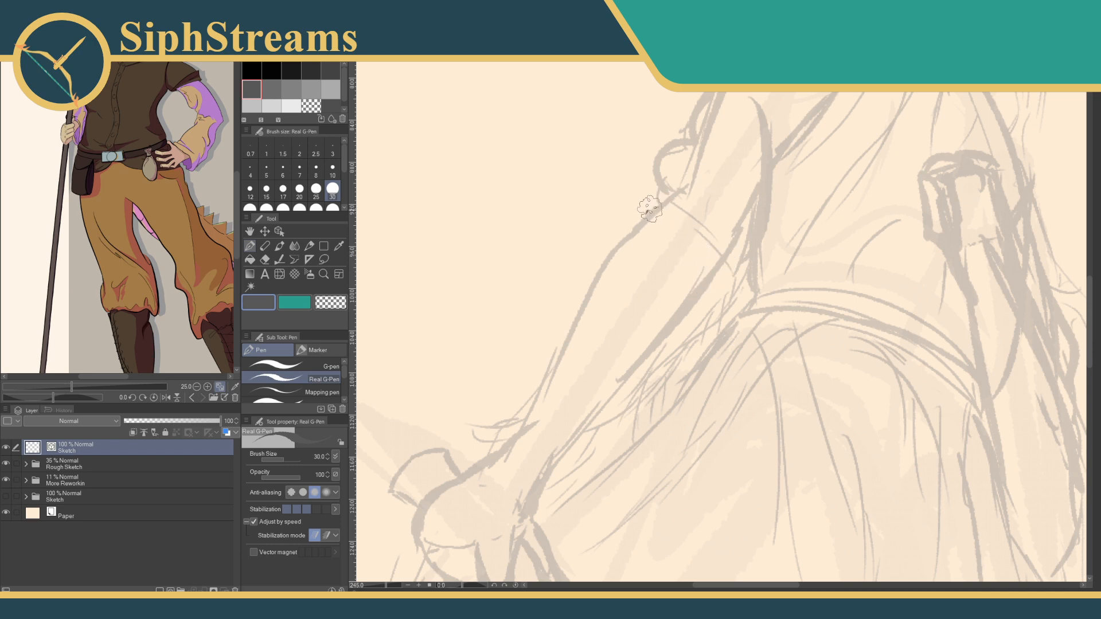
drag(647, 213, 684, 298)
Draw the outer and inner edges of the upper sleeve, joining them to both sides of the curved opening.
mouse_move(682, 231)
mouse_down()
mouse_move(637, 344)
mouse_move(710, 144)
mouse_up()
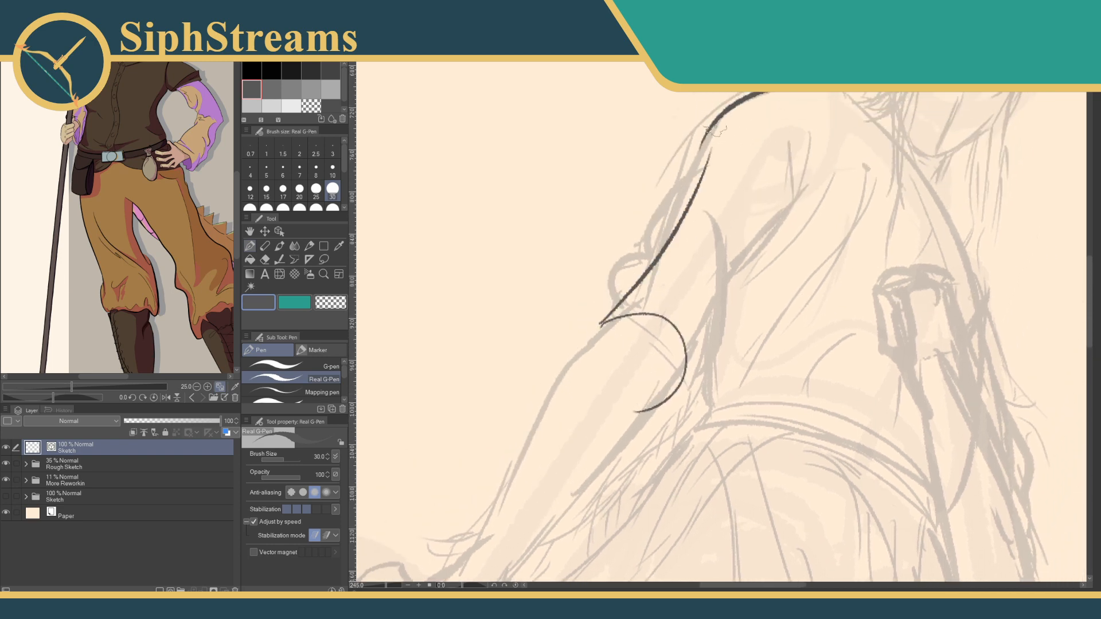
drag(684, 370, 782, 213)
mouse_move(712, 310)
mouse_down()
mouse_move(733, 263)
mouse_move(728, 242)
mouse_up()
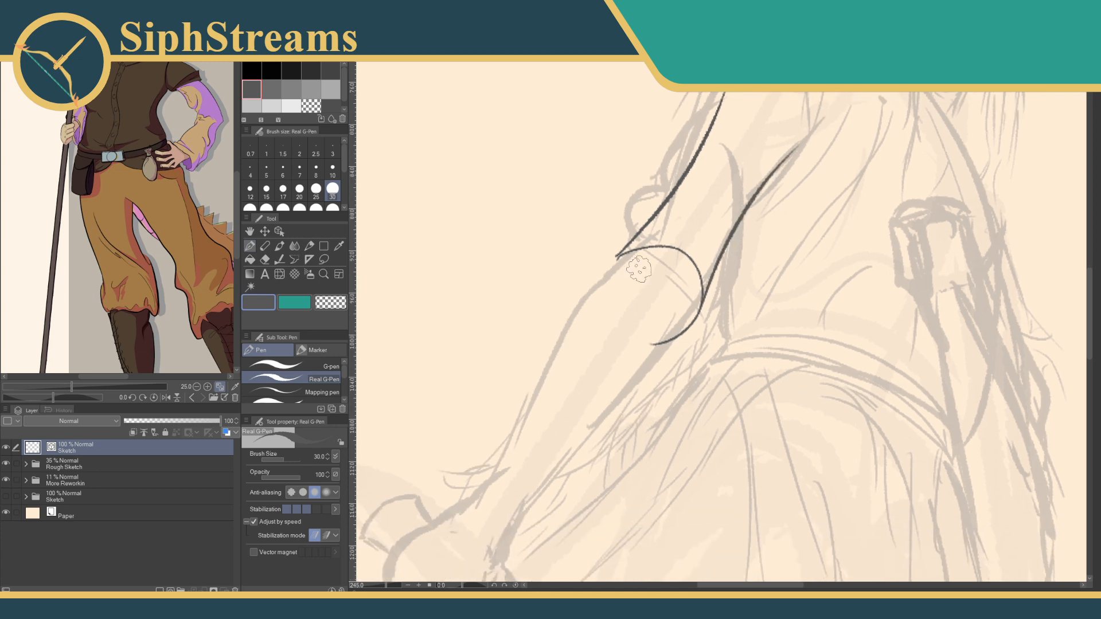
Trace both forearm edges emerging from the sleeve and shade the inside of the curved sleeve opening with thick dark strokes.
drag(618, 256, 568, 333)
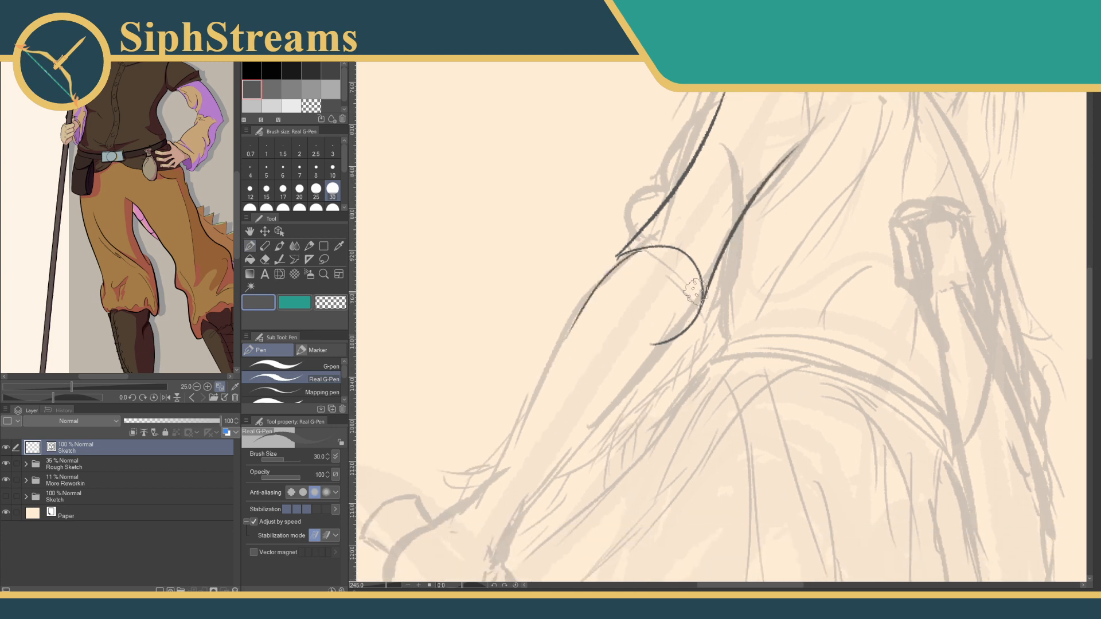
drag(697, 291, 621, 386)
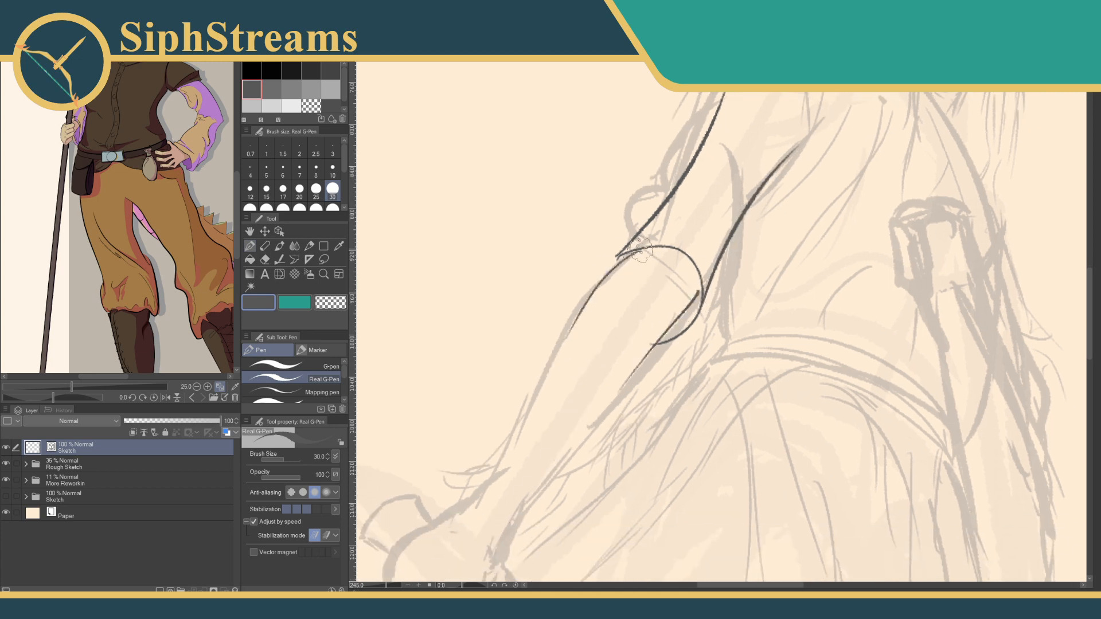
mouse_move(649, 251)
mouse_down()
mouse_move(695, 294)
mouse_move(659, 340)
mouse_move(622, 258)
mouse_up()
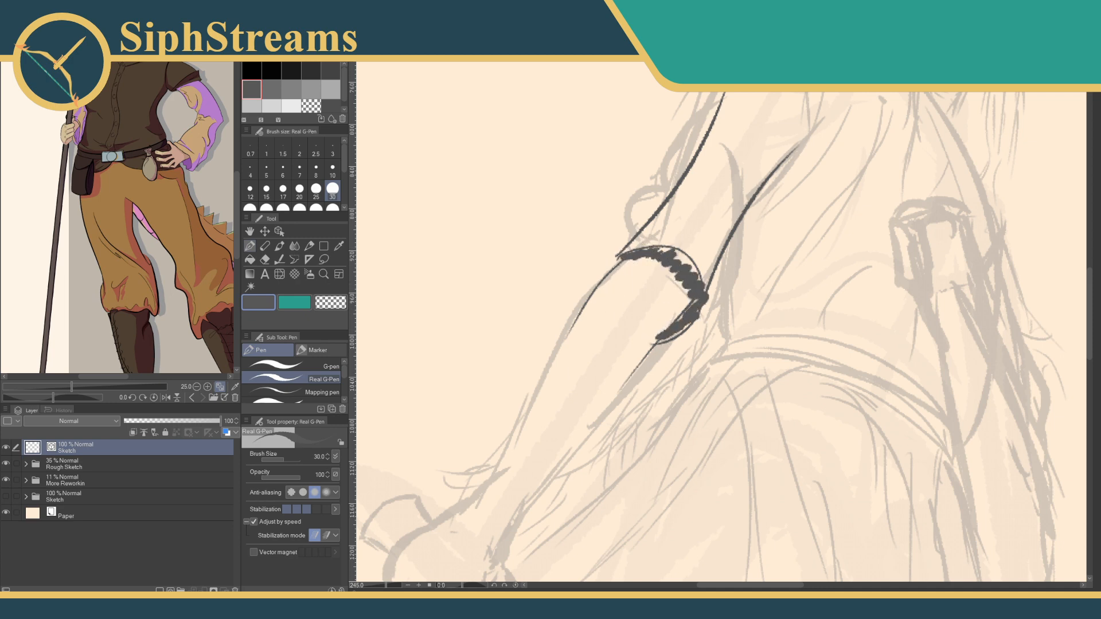
mouse_move(389, 588)
mouse_down()
mouse_move(376, 589)
mouse_move(389, 588)
mouse_up()
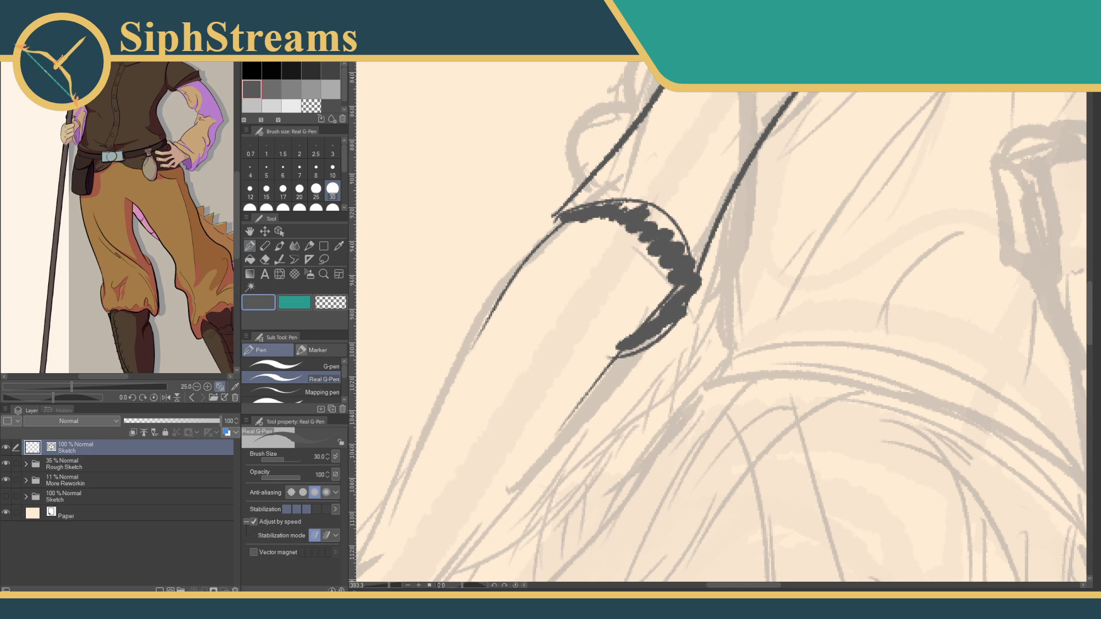
Switch to the next reference image and examine the marble statue's shoulder, upper arm and bent elbow up close.
click(192, 398)
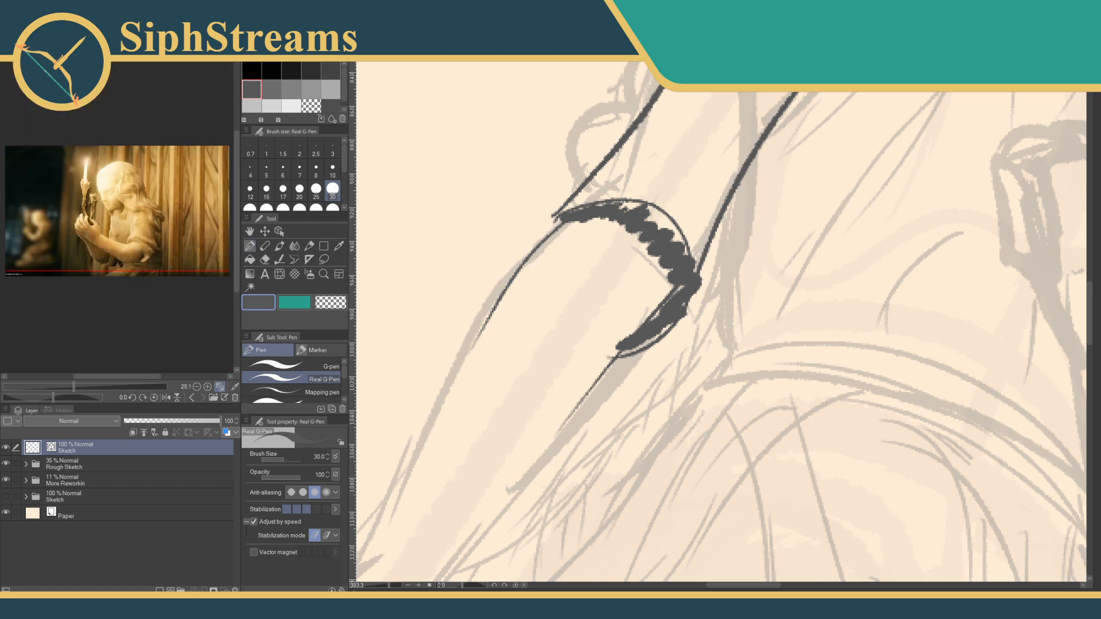
scroll(127, 225, up, 5)
scroll(128, 225, down, 3)
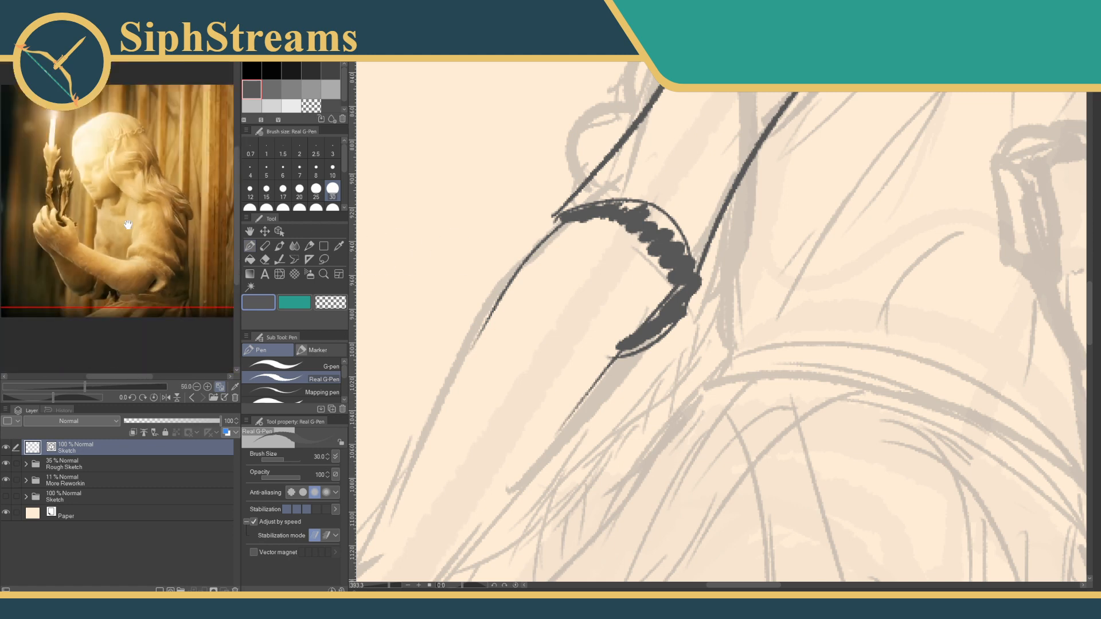
scroll(128, 225, up, 1)
drag(177, 258, 150, 227)
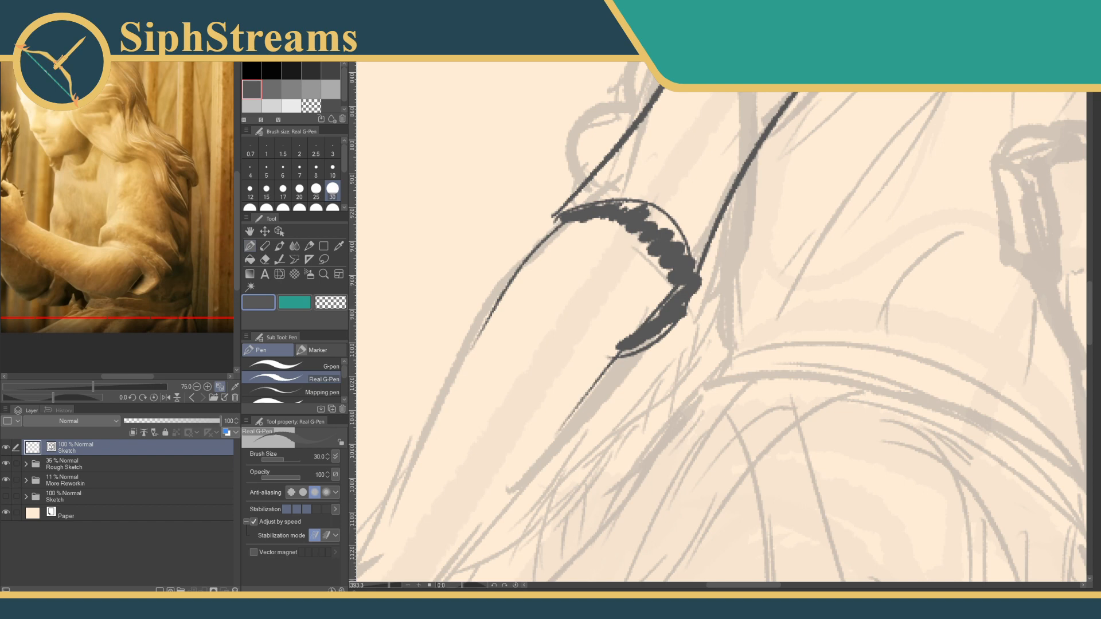
Switch to the following reference image and examine the bent arm beneath the long braided hair.
click(191, 397)
scroll(135, 210, up, 4)
scroll(134, 211, down, 2)
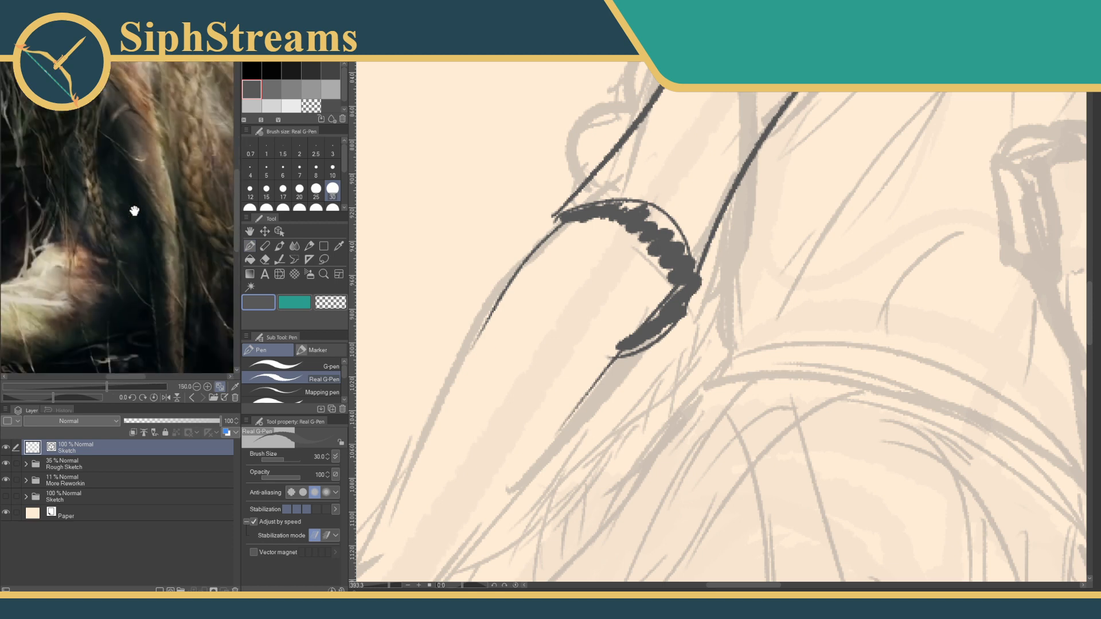
drag(135, 165, 143, 246)
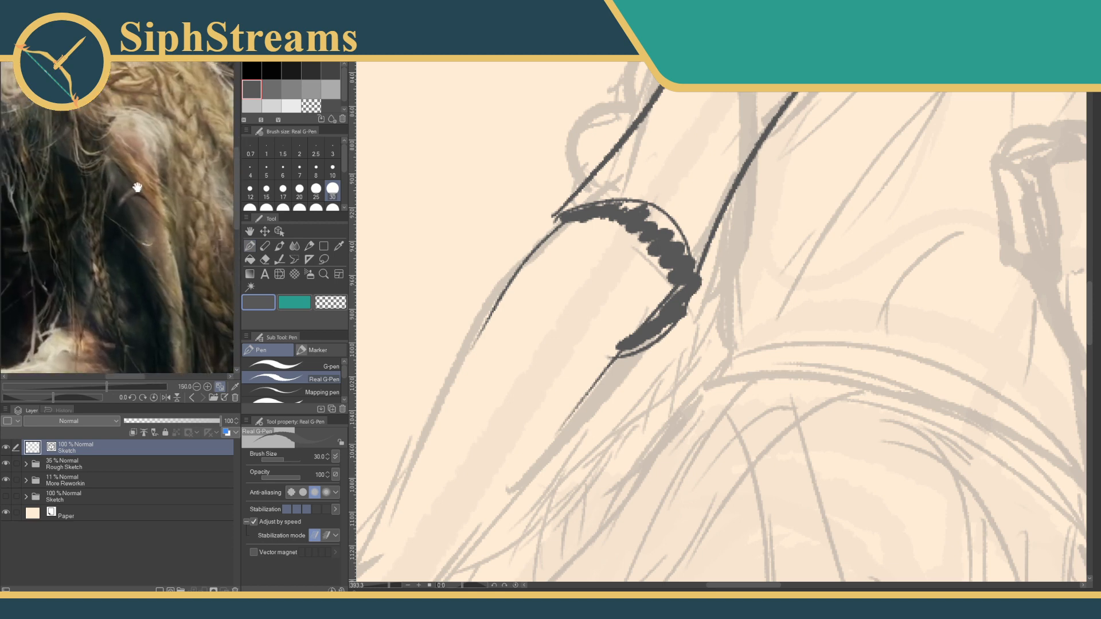
scroll(137, 188, down, 3)
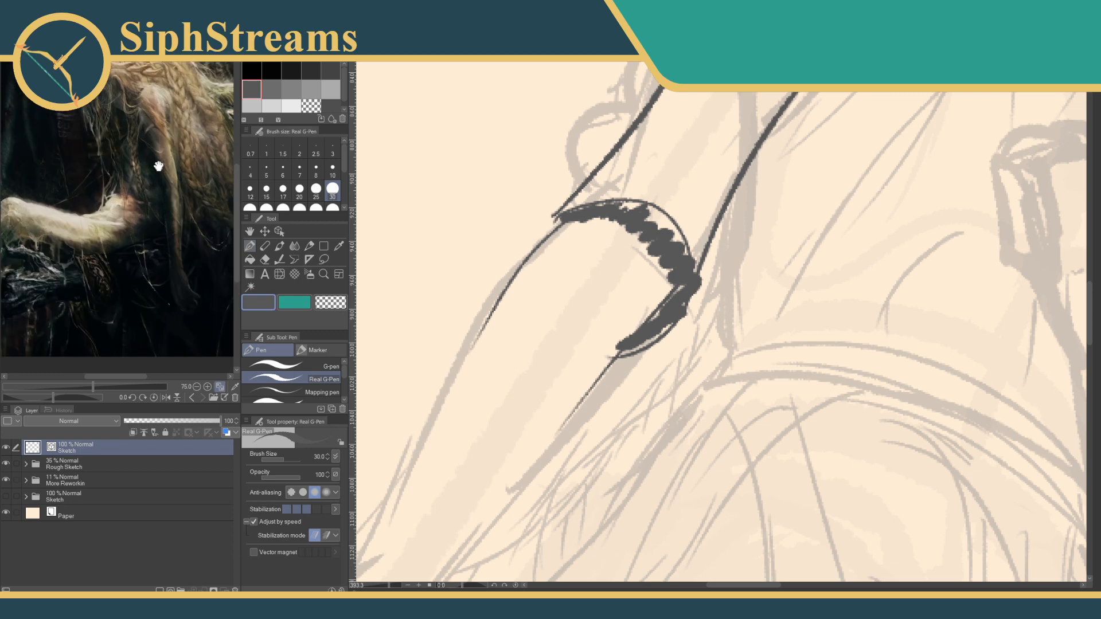
Return to the marble statue reference and frame its upper arm and elbow in close-up.
click(235, 398)
scroll(145, 235, up, 5)
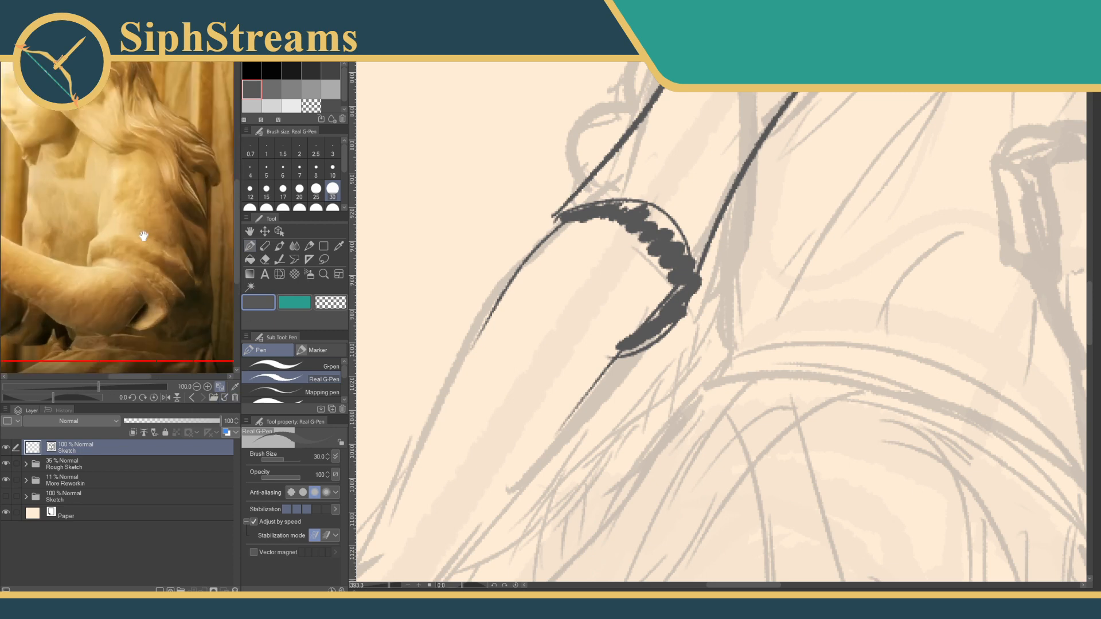
drag(150, 234, 177, 219)
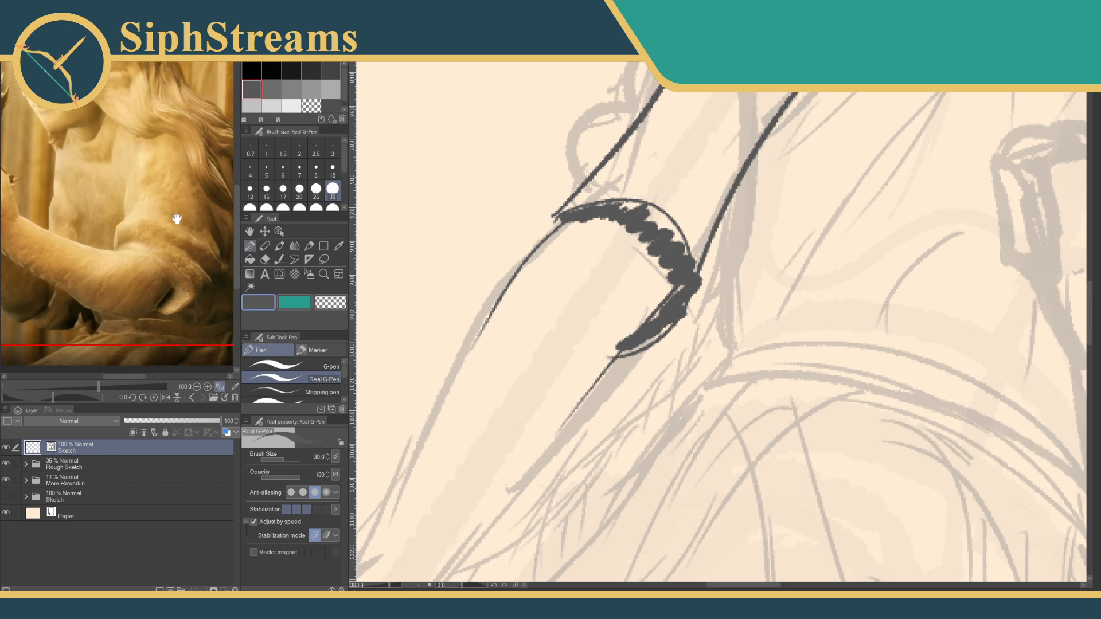
Undo the sleeve-opening shading and all sleeve and forearm strokes, back to the short shoulder line.
drag(676, 316, 614, 513)
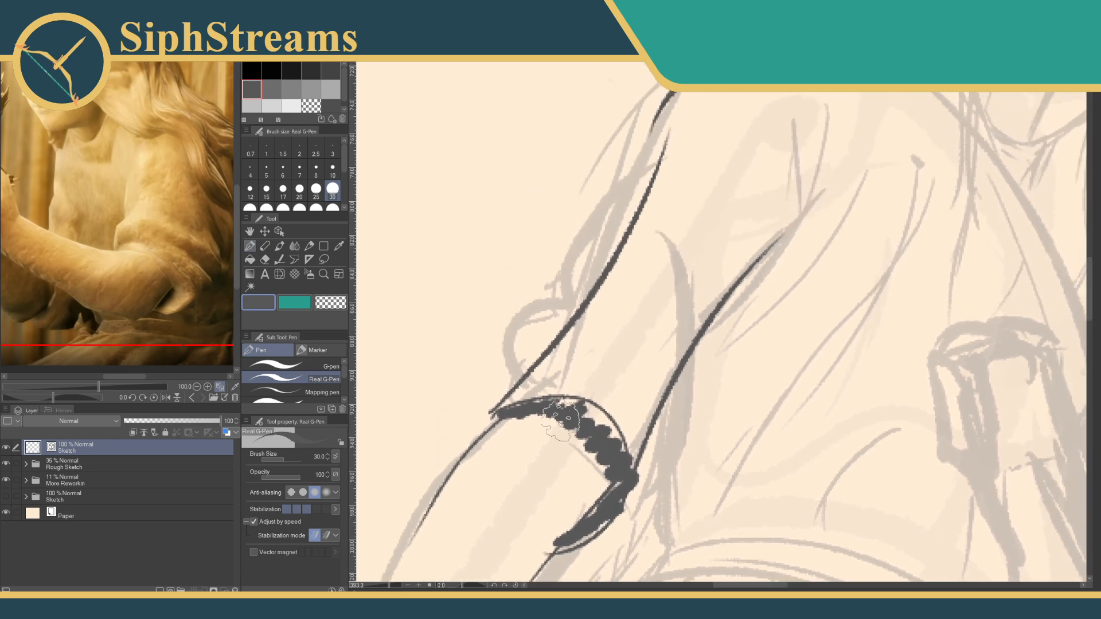
drag(559, 421, 593, 307)
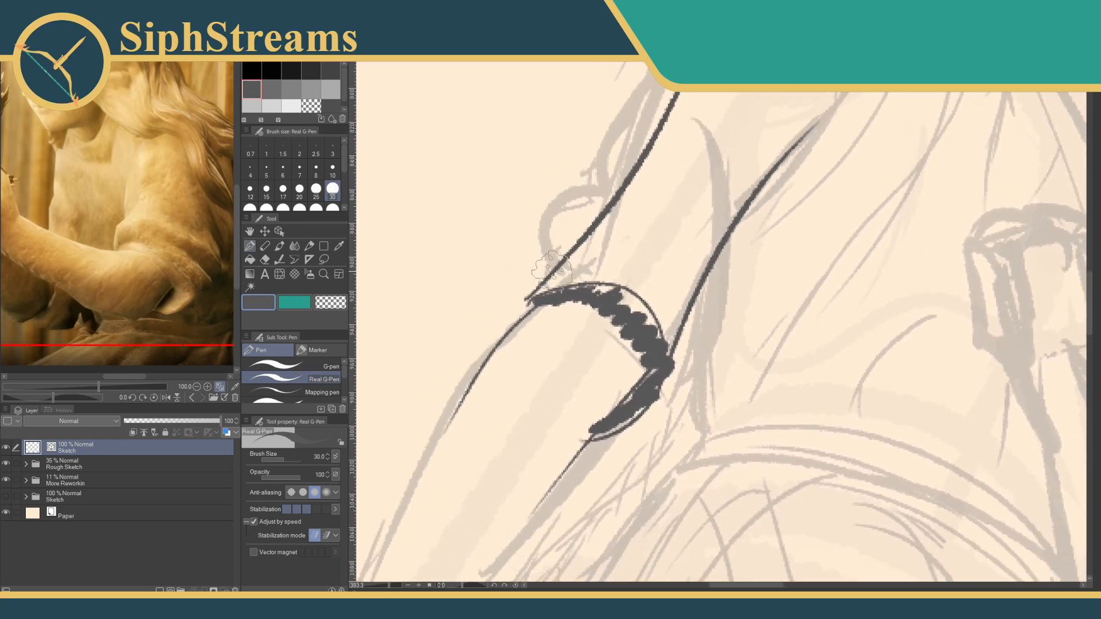
drag(529, 299, 657, 346)
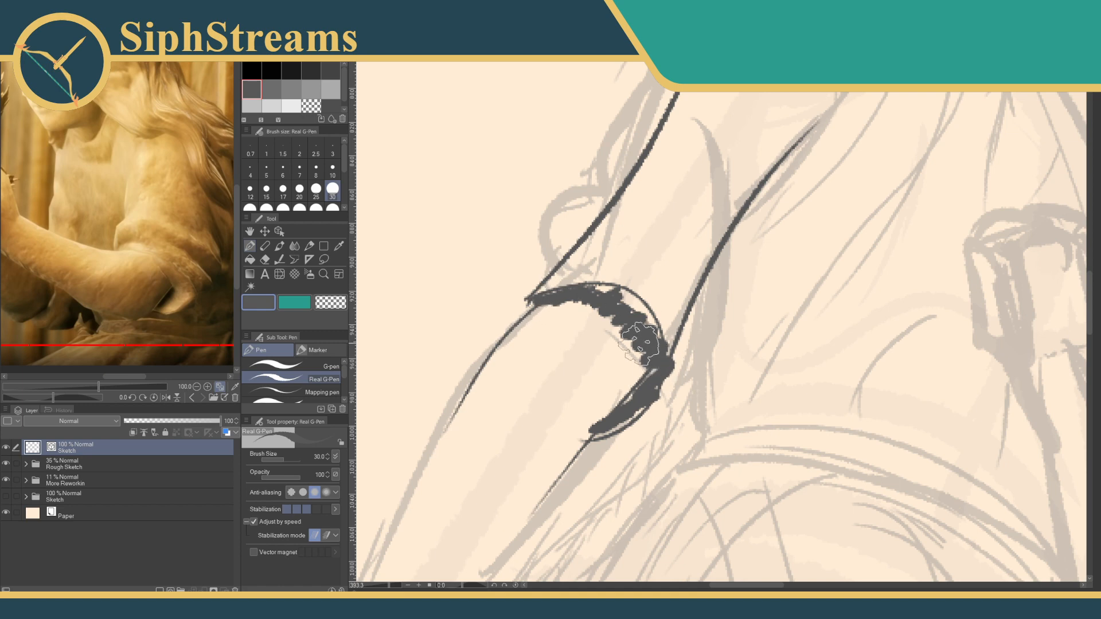
key(ctrl+z)
key(ctrl+z)
key(ctrl+z)
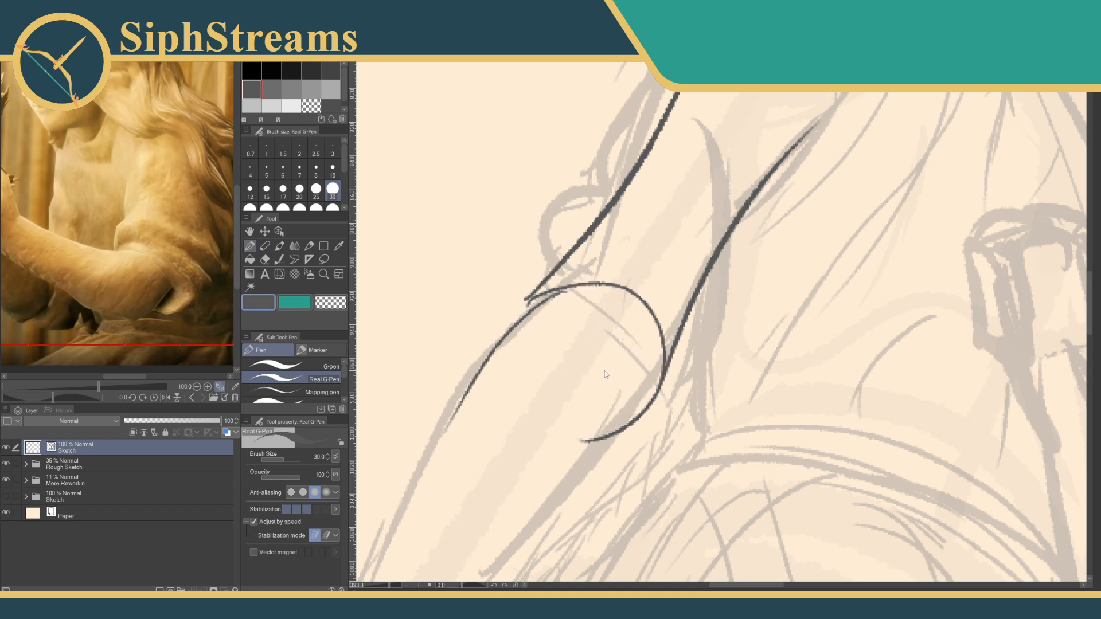
key(ctrl+z)
key(ctrl+z)
key(ctrl+z)
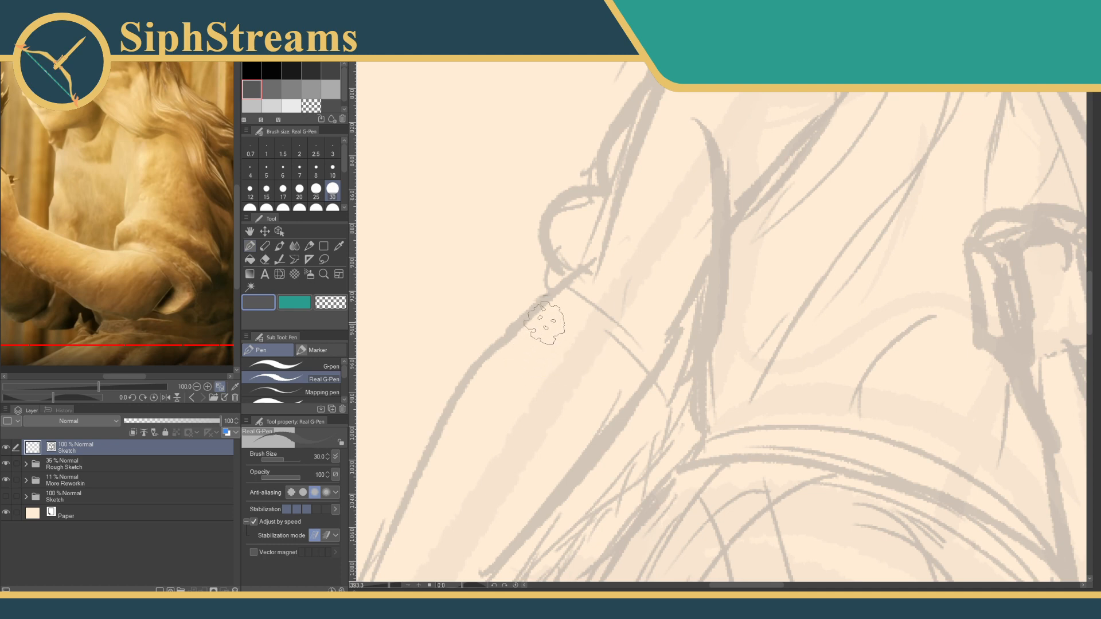
Try to draw the outer sleeve edge flaring into a pointed cuff corner above the elbow.
drag(516, 310, 402, 557)
drag(461, 398, 488, 286)
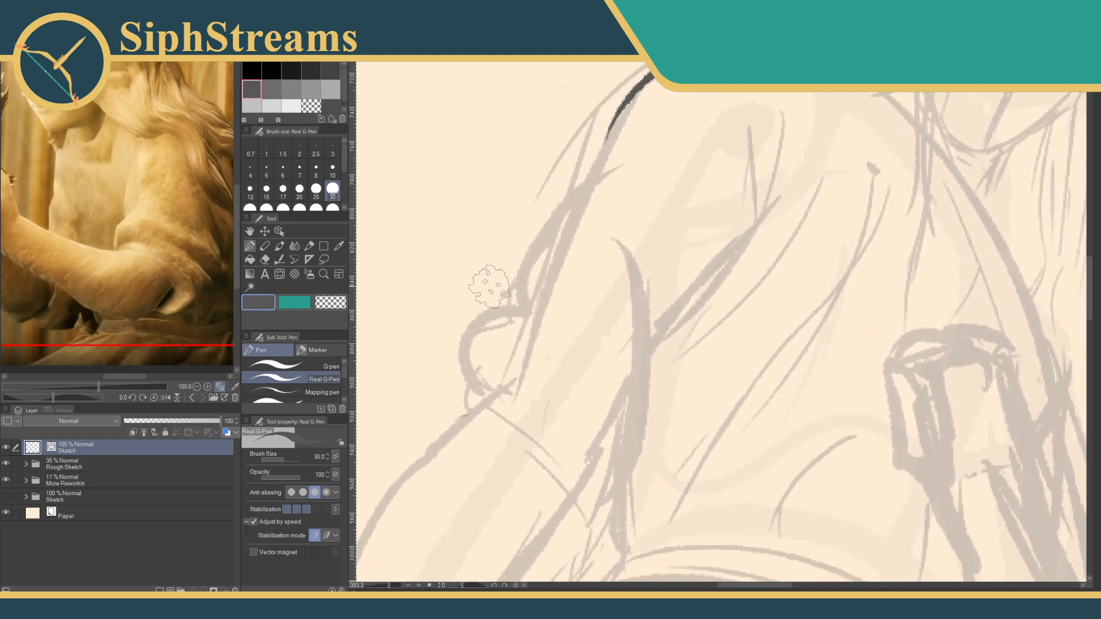
mouse_move(534, 229)
mouse_down()
mouse_move(482, 343)
mouse_move(505, 362)
mouse_up()
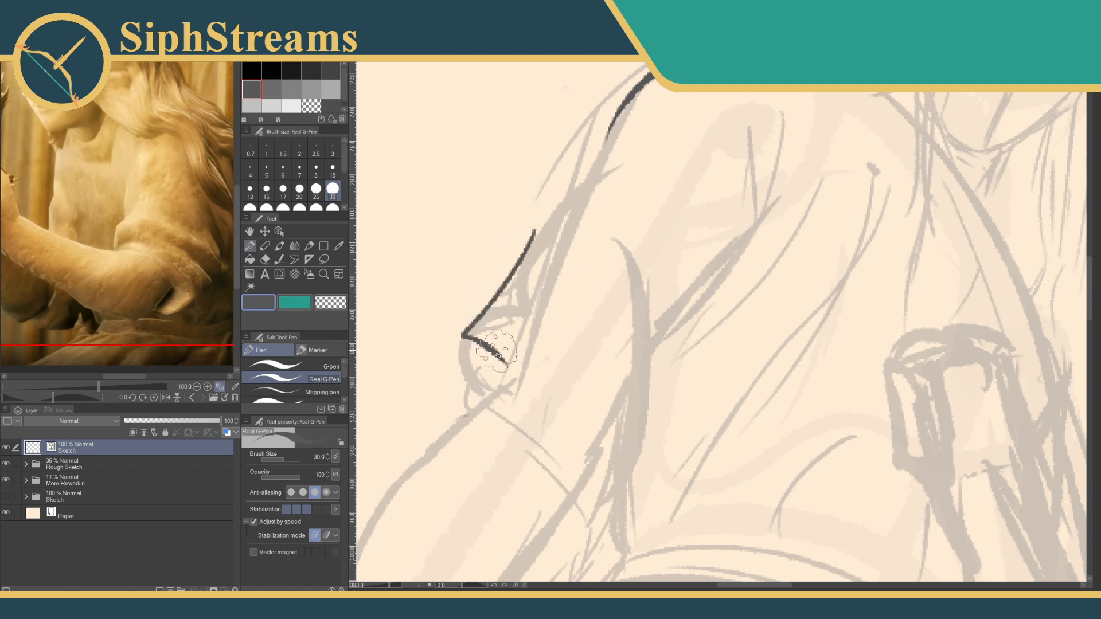
key(ctrl+z)
key(ctrl+z)
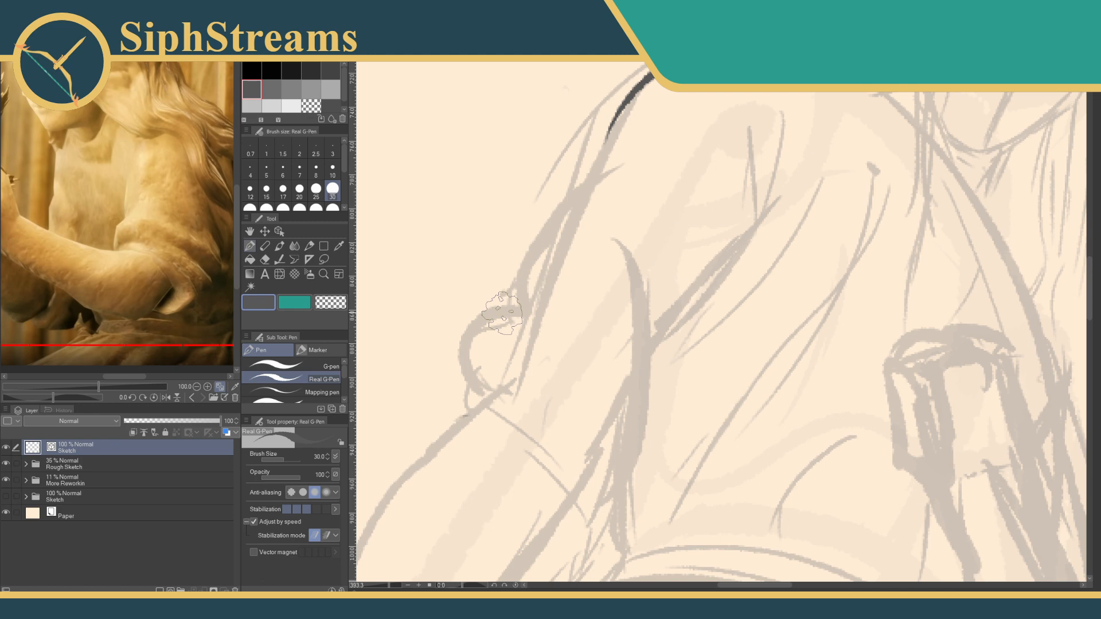
Try to draw the diagonal armpit fold and the inner sleeve edge running down toward the waist.
drag(774, 210, 648, 338)
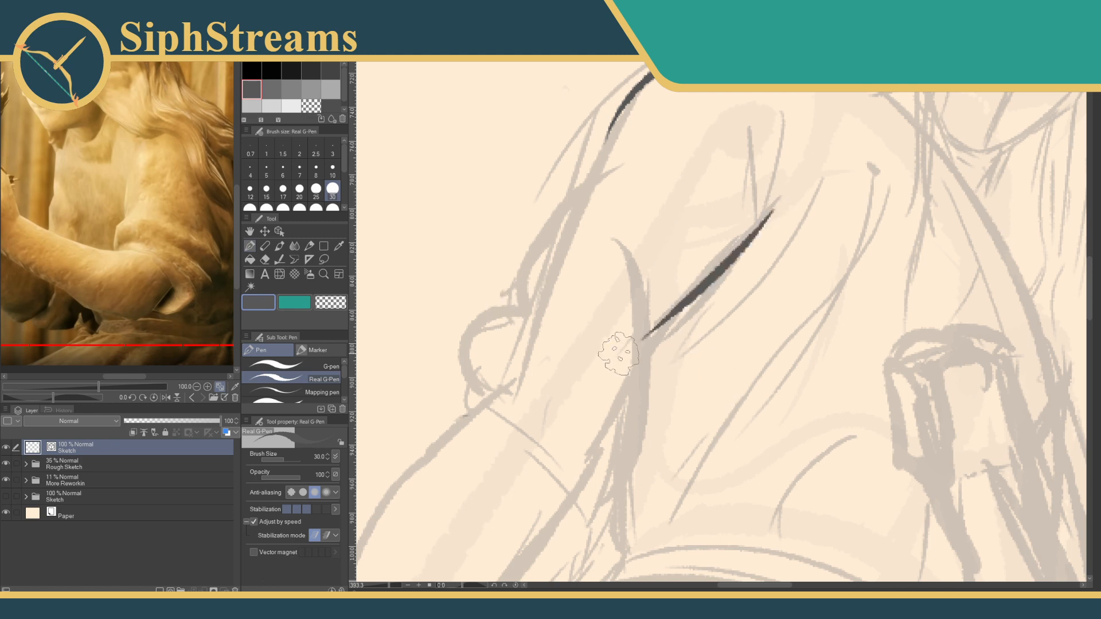
drag(654, 296, 599, 527)
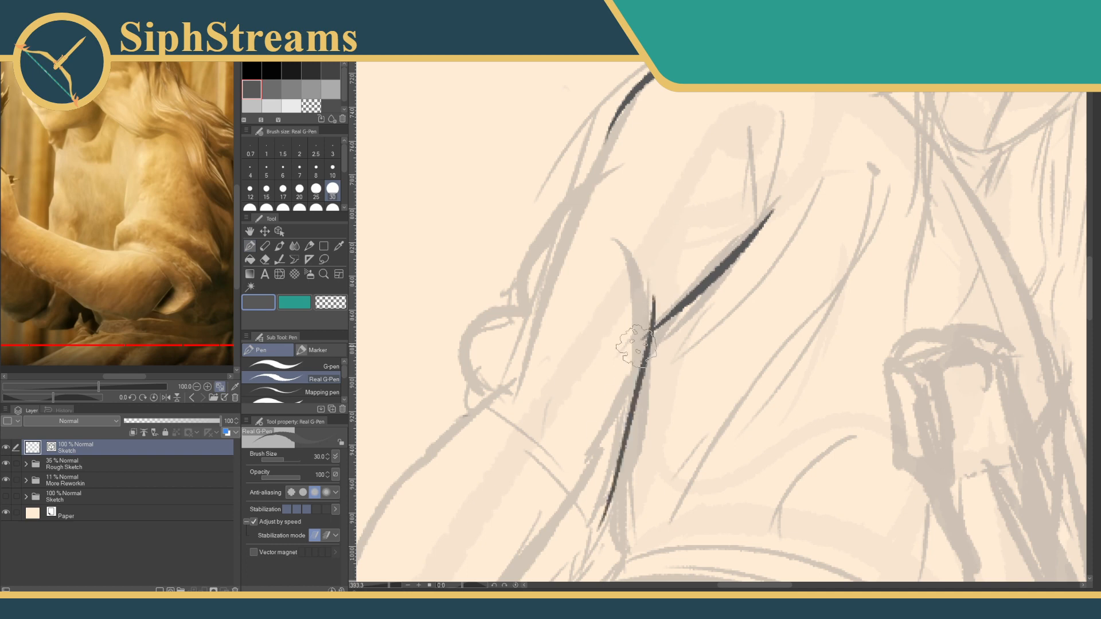
key(ctrl+z)
key(ctrl+z)
key(ctrl+z)
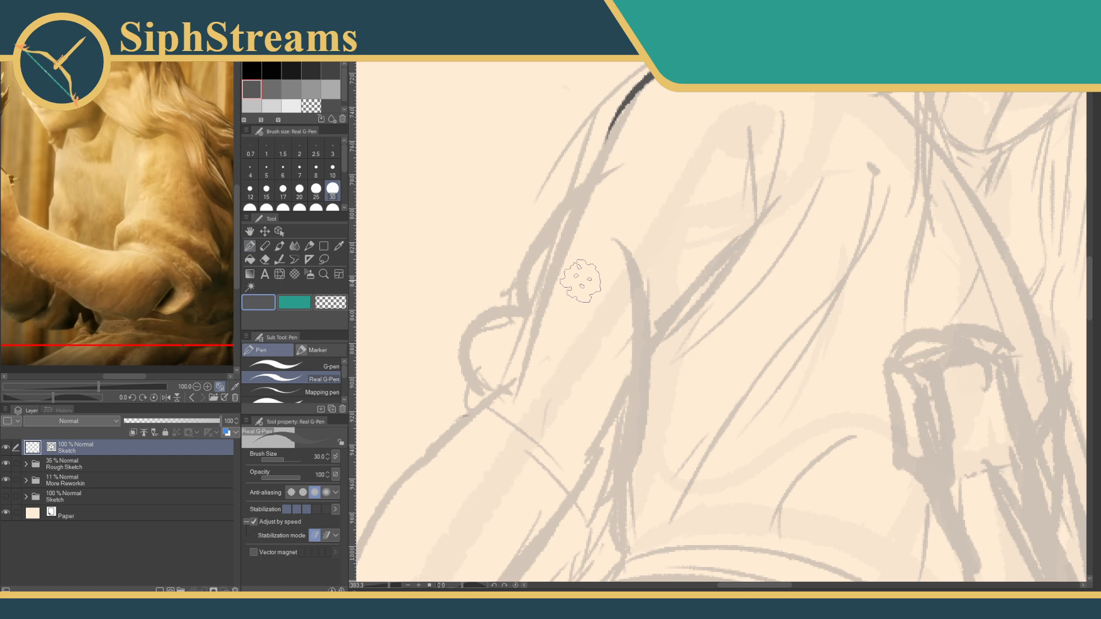
Extend the shoulder line in a smooth curve down the outer upper arm, undoing the extra sleeve stroke branching outward.
scroll(580, 307, up, 3)
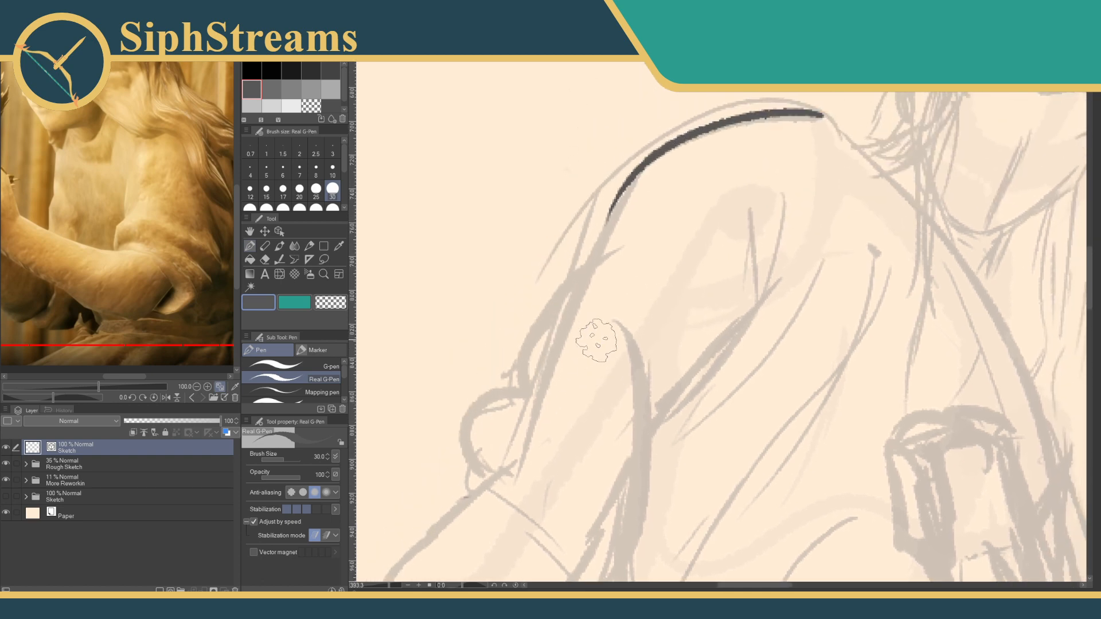
drag(618, 192, 573, 367)
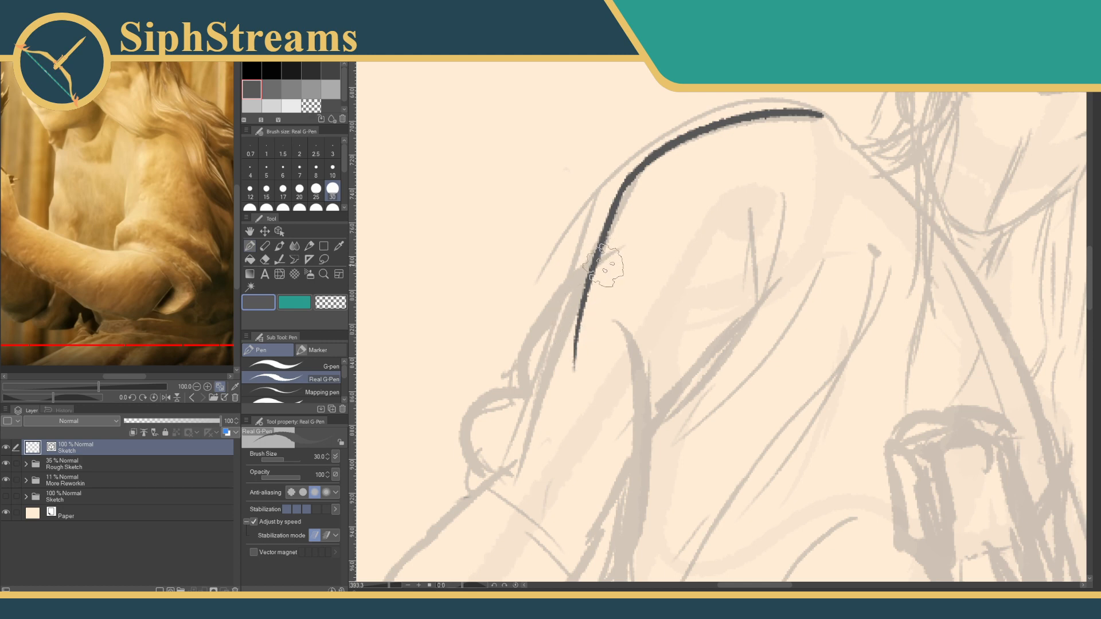
drag(600, 265, 512, 400)
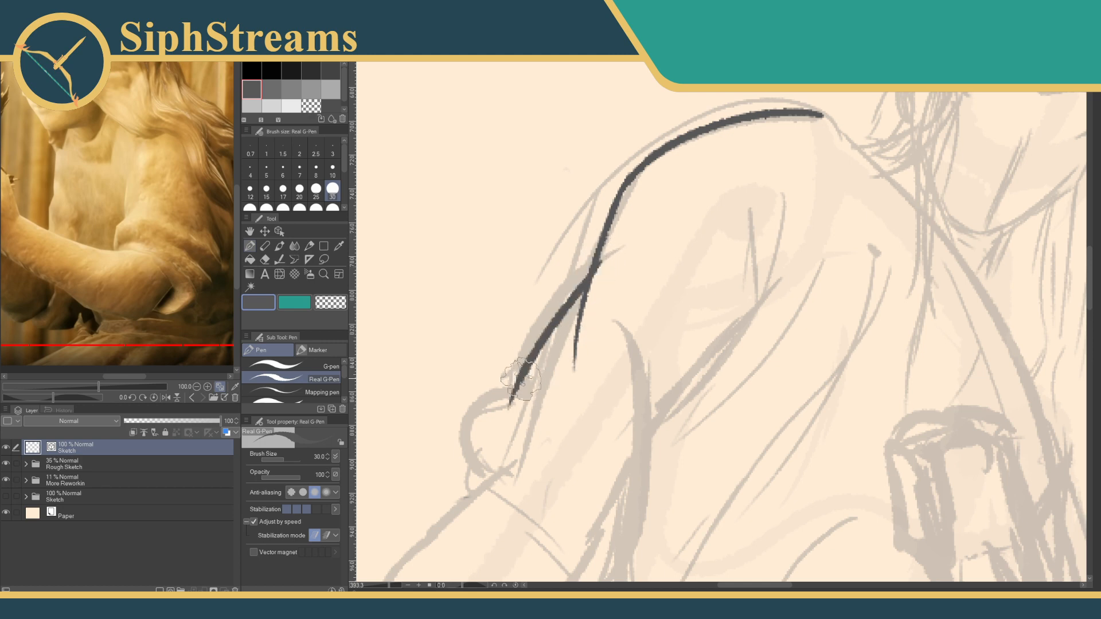
key(ctrl+z)
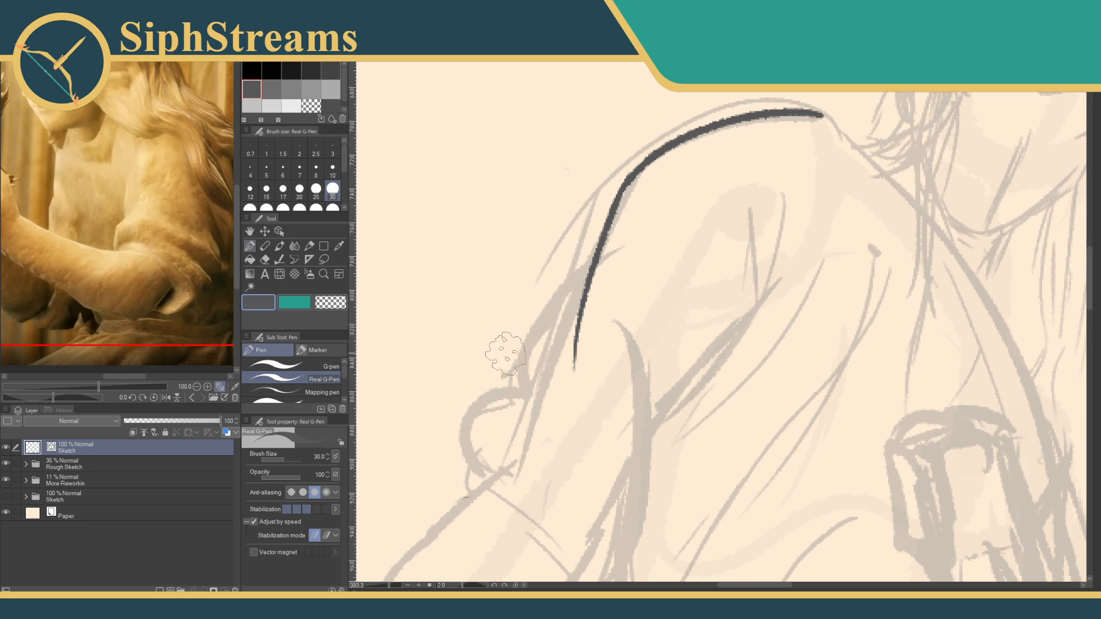
drag(535, 376, 537, 333)
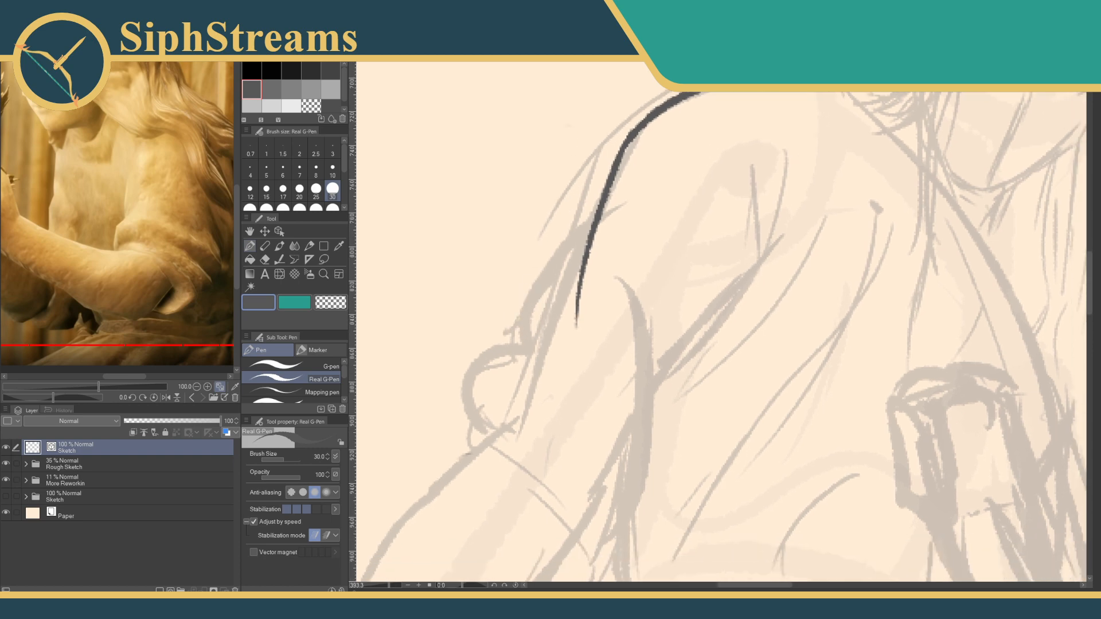
key(alt+Tab)
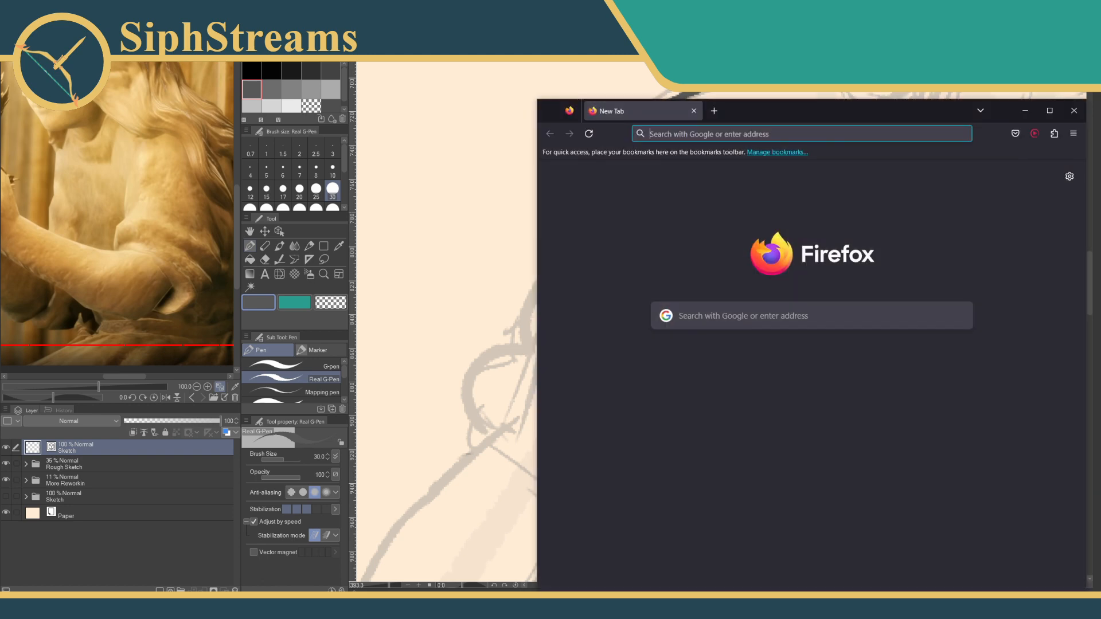
drag(862, 109, 1098, 151)
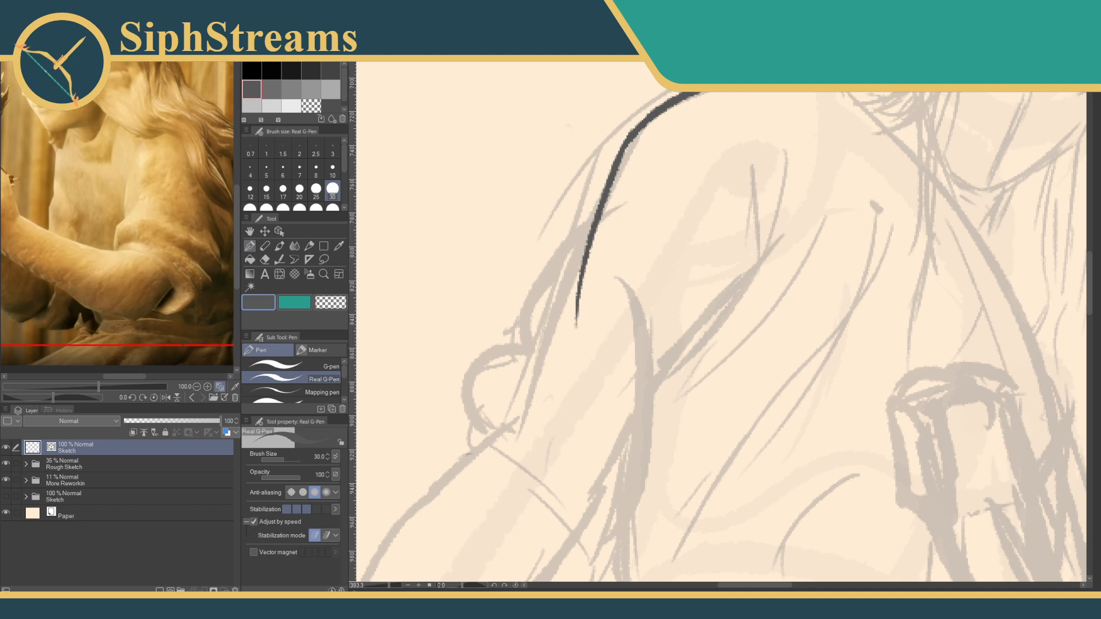
Try to draw a long diagonal line from the chest across the armpit toward the side of the waist.
scroll(701, 230, down, 5)
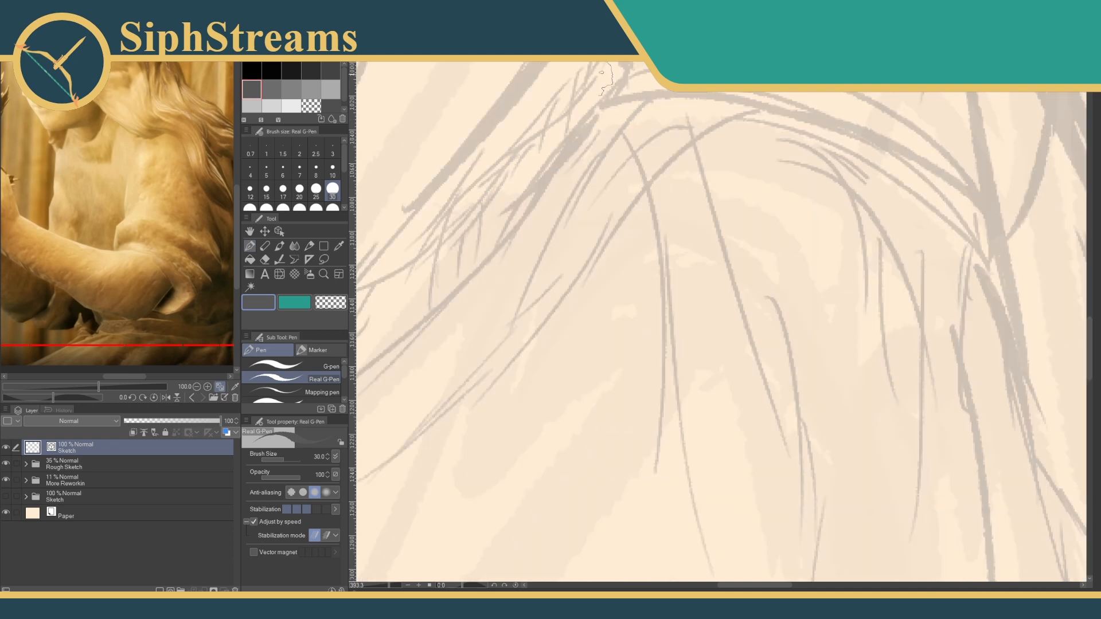
drag(701, 230, 724, 356)
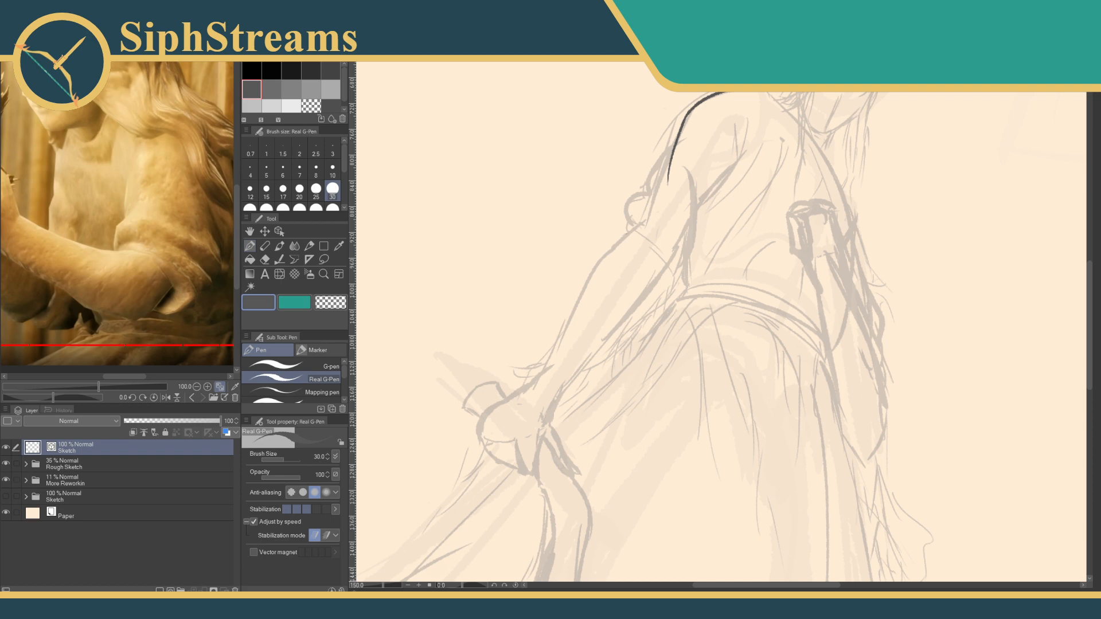
drag(663, 246, 564, 373)
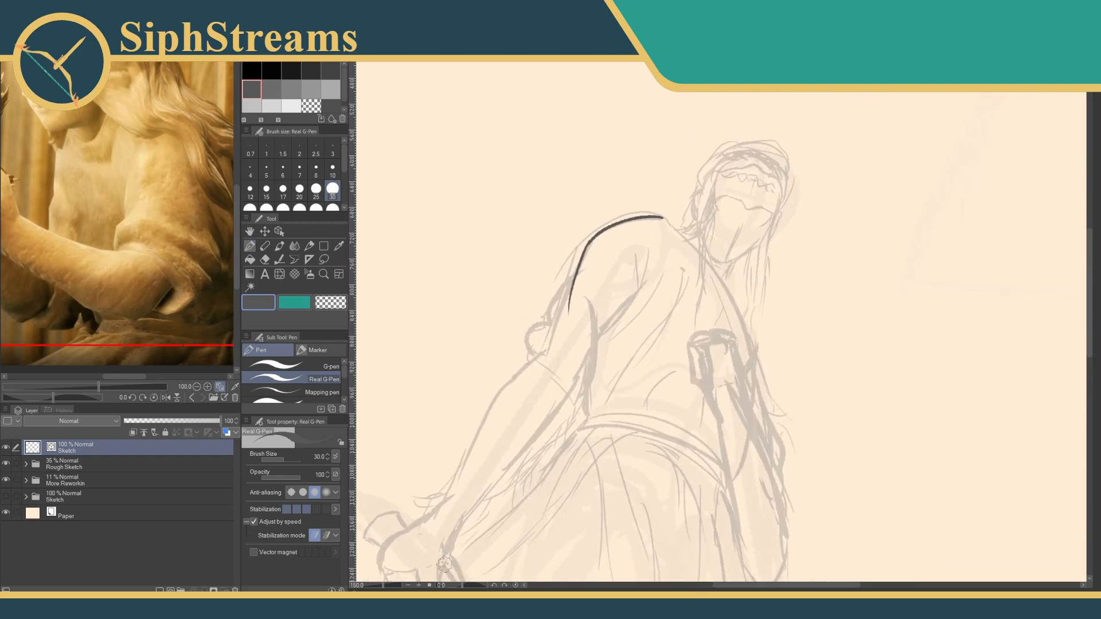
drag(383, 586, 387, 586)
drag(479, 435, 527, 422)
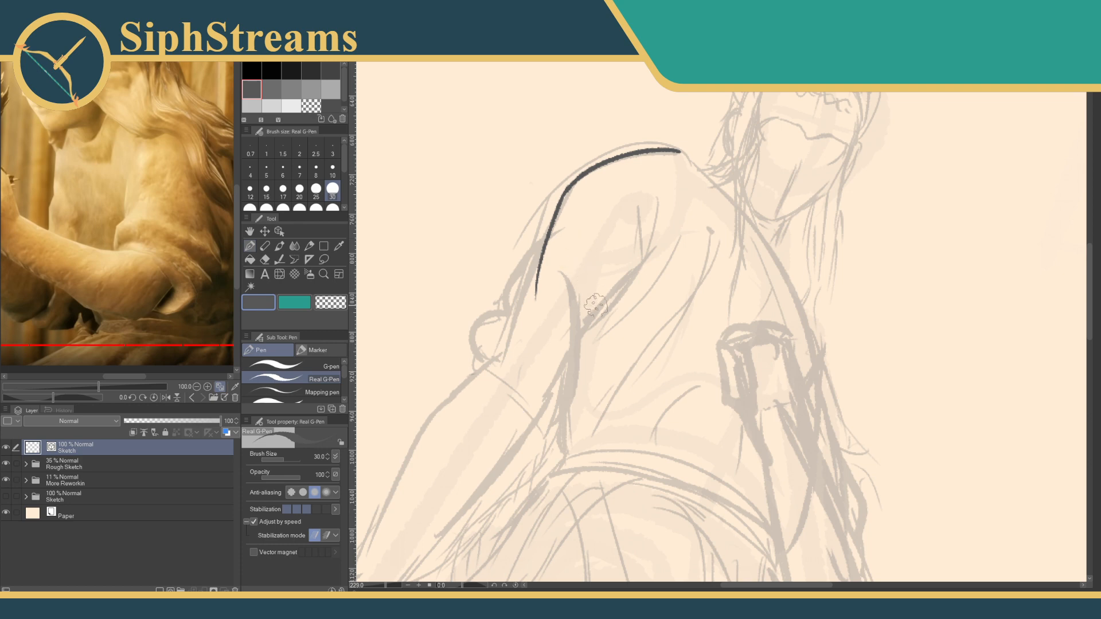
drag(615, 310, 648, 278)
drag(693, 215, 576, 388)
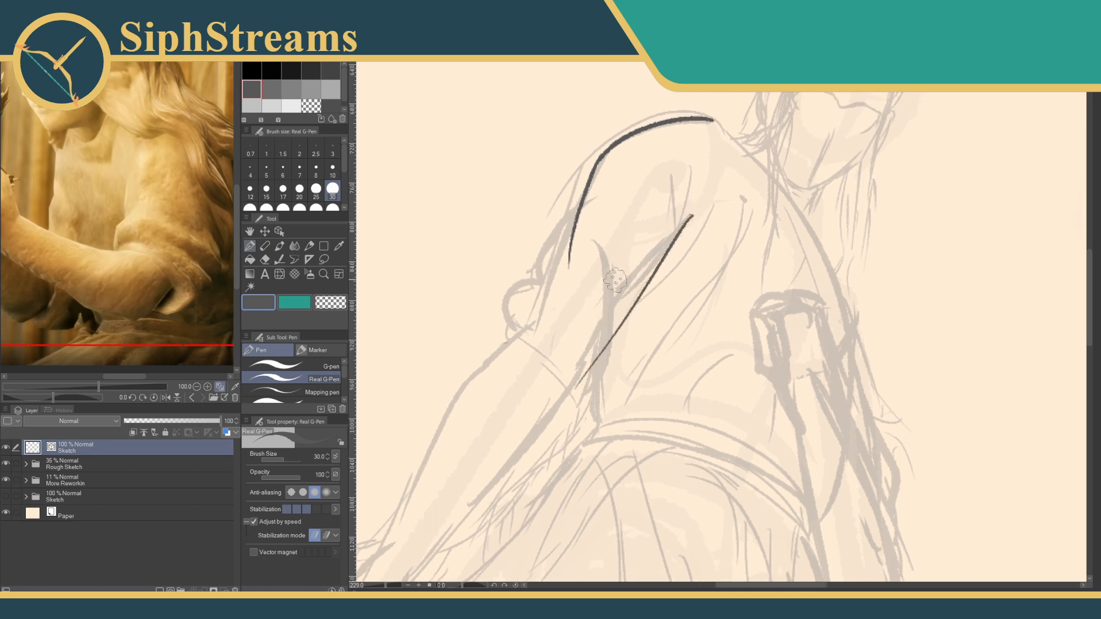
key(ctrl+z)
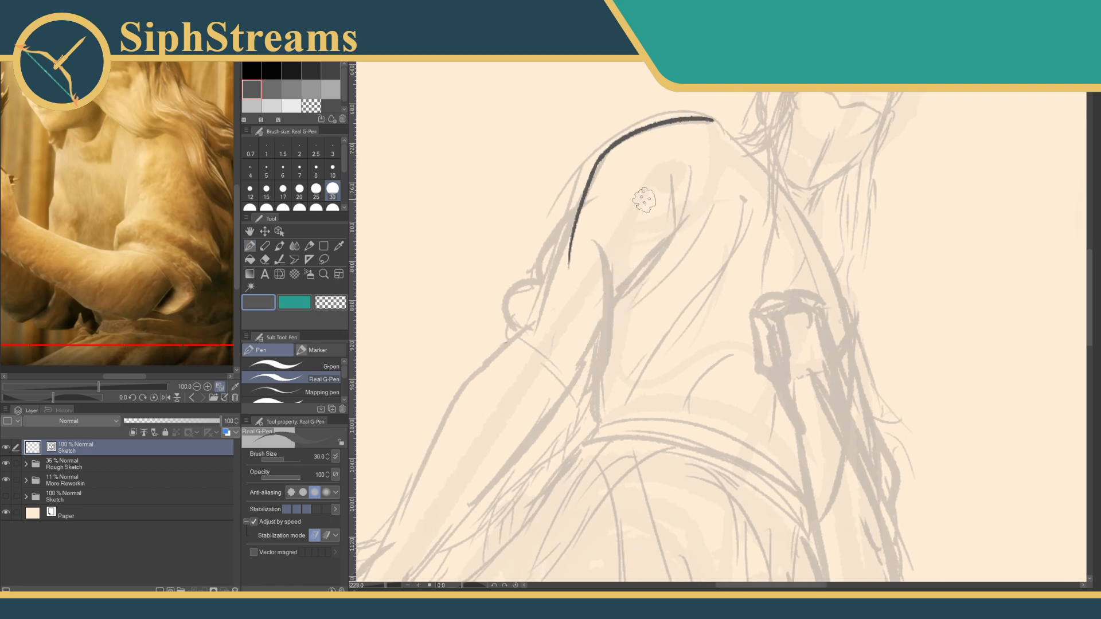
Draw the side of the torso from below the shoulder straight down to the belt in two strokes, undoing the first attempt.
drag(644, 191, 609, 328)
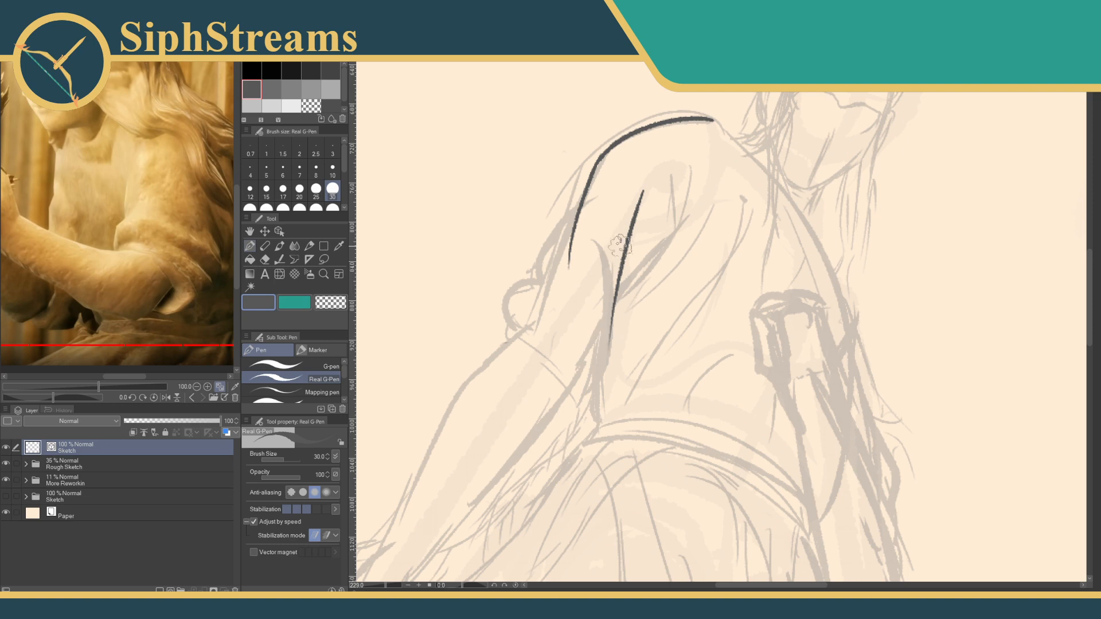
drag(619, 246, 612, 435)
key(ctrl+z)
key(ctrl+z)
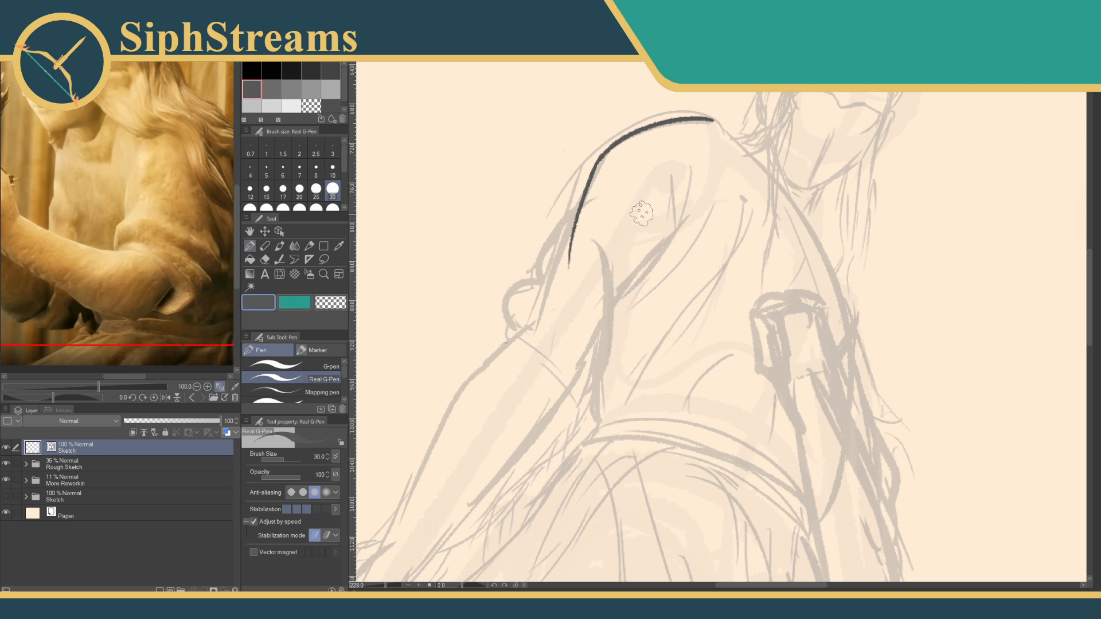
drag(650, 179, 641, 335)
drag(641, 274, 640, 416)
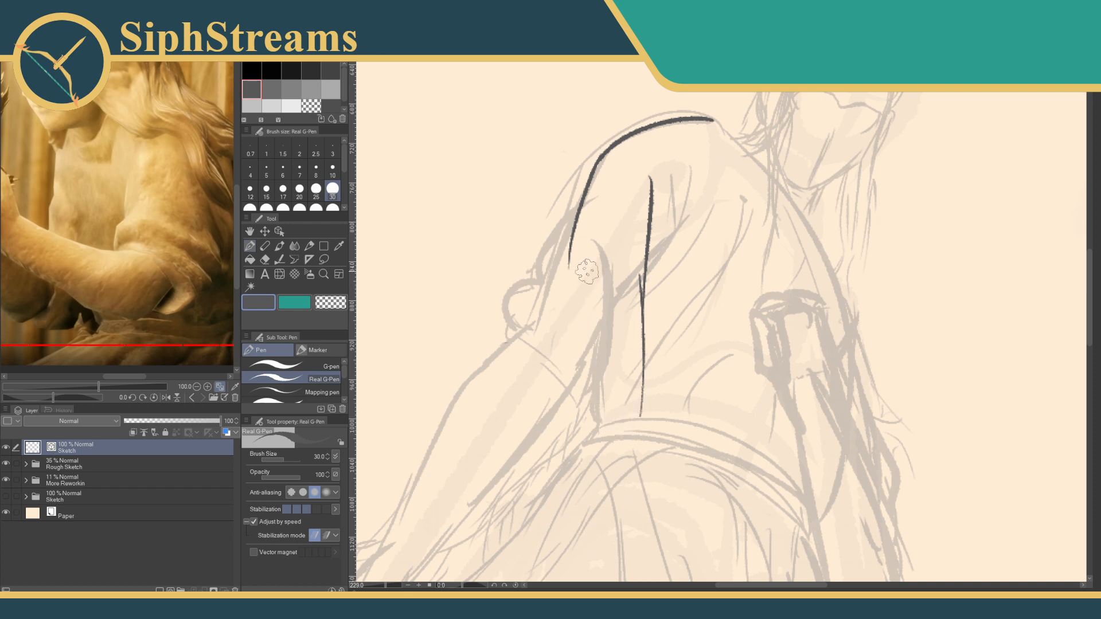
Draw the sleeve's outer edge from the upper arm down to the hem corner, undoing the first attempt.
drag(576, 213, 520, 337)
key(ctrl+z)
mouse_move(575, 215)
mouse_down()
mouse_move(521, 338)
mouse_move(571, 395)
mouse_up()
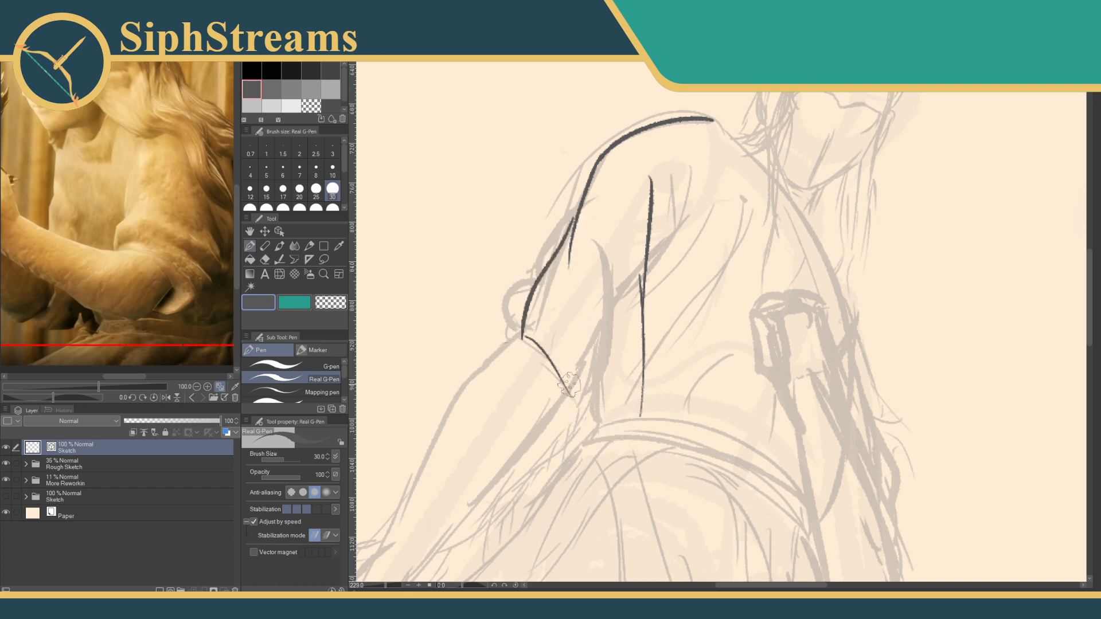
Draw the curved sleeve hem across to the torso line and add fold strokes inside the sleeve.
mouse_move(523, 338)
mouse_down()
mouse_move(616, 414)
mouse_move(640, 412)
mouse_up()
drag(589, 371, 611, 265)
drag(612, 341, 617, 407)
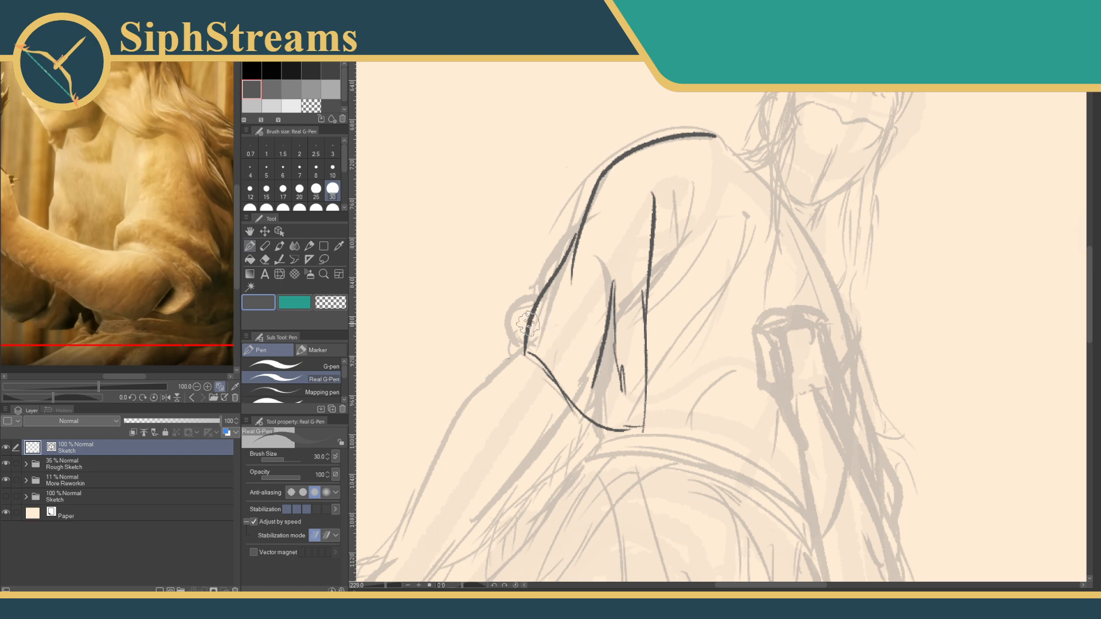
Extend the sleeve's outer corner slightly outward to a point and erase the old corner lines.
mouse_move(536, 304)
mouse_down()
mouse_move(511, 350)
mouse_move(561, 383)
mouse_move(512, 365)
mouse_up()
key(e)
mouse_move(529, 327)
mouse_down()
mouse_move(524, 345)
mouse_move(543, 300)
mouse_up()
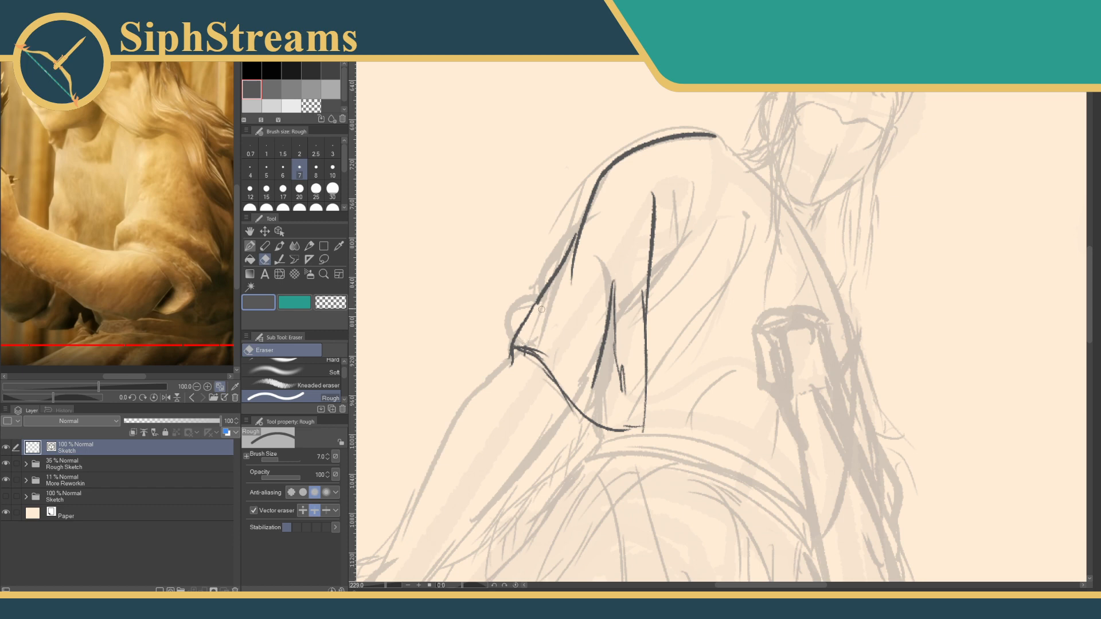
mouse_move(550, 356)
mouse_down()
mouse_move(527, 345)
mouse_move(512, 361)
mouse_up()
key(p)
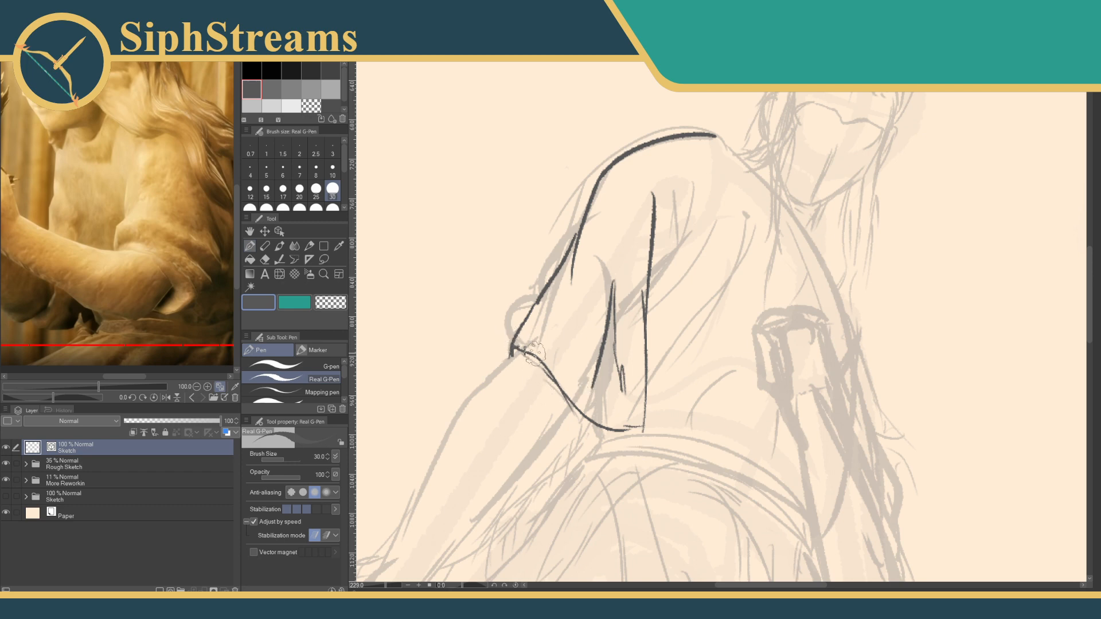
Redraw the sleeve hem as a flatter diagonal that curls under at the torso side, and erase the old curved hem.
drag(516, 350, 650, 424)
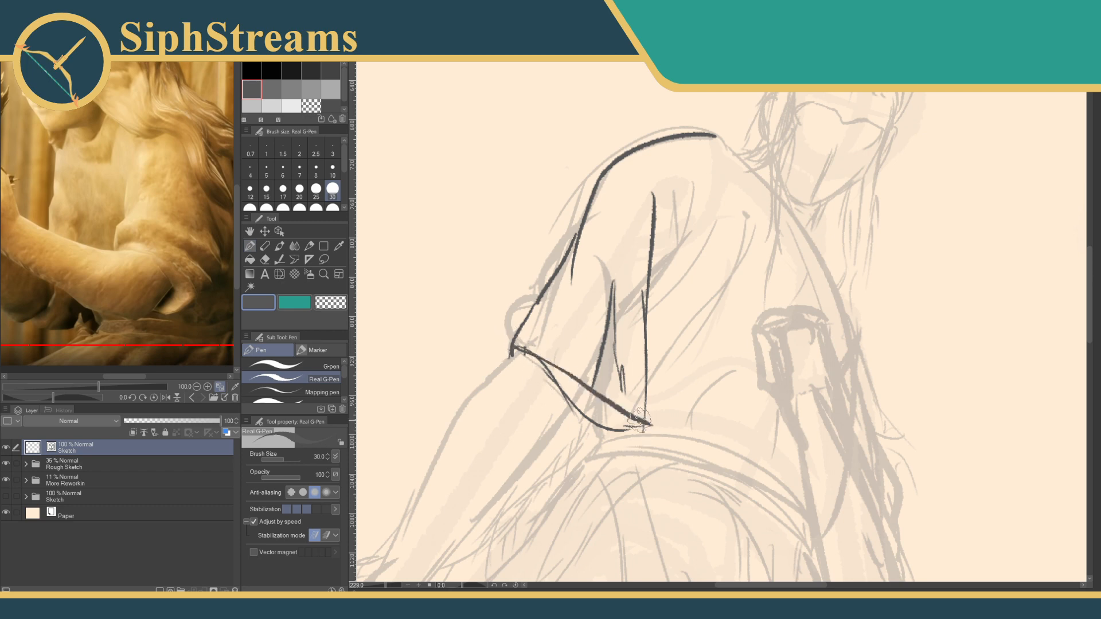
key(ctrl+z)
mouse_move(516, 347)
mouse_down()
mouse_move(648, 416)
mouse_move(585, 442)
mouse_up()
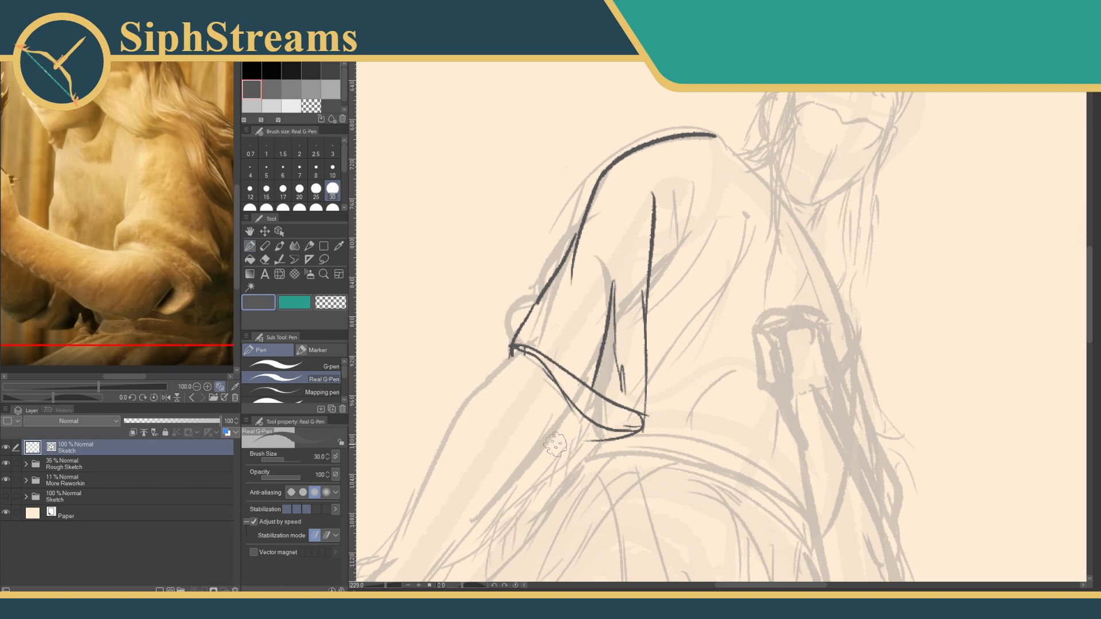
key(e)
mouse_move(546, 373)
mouse_down()
mouse_move(570, 400)
mouse_move(516, 353)
mouse_up()
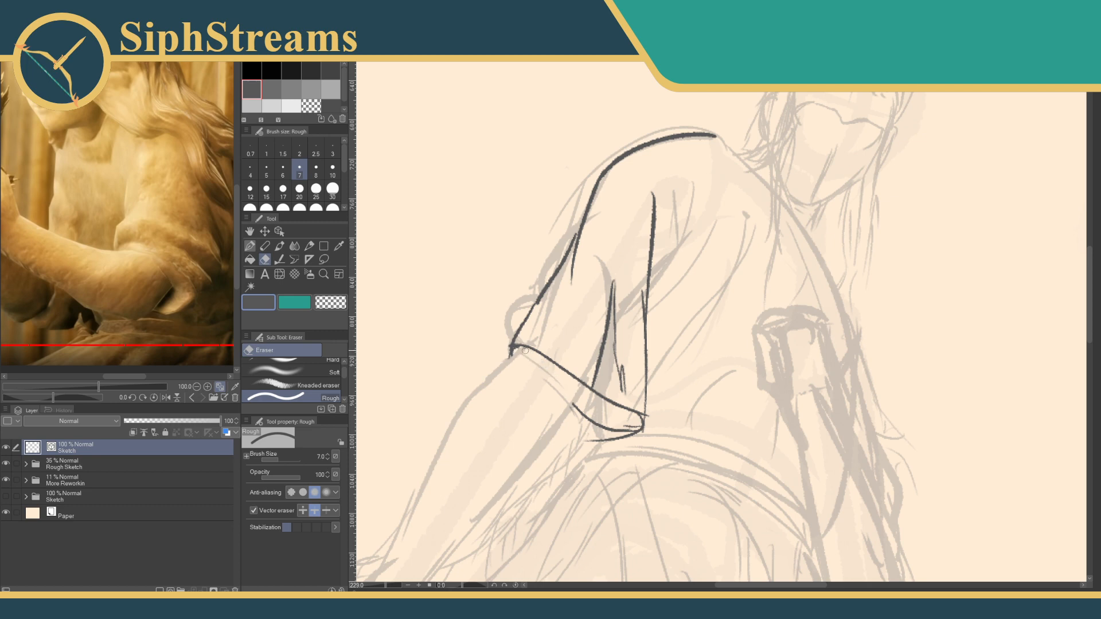
drag(574, 404, 599, 429)
key(p)
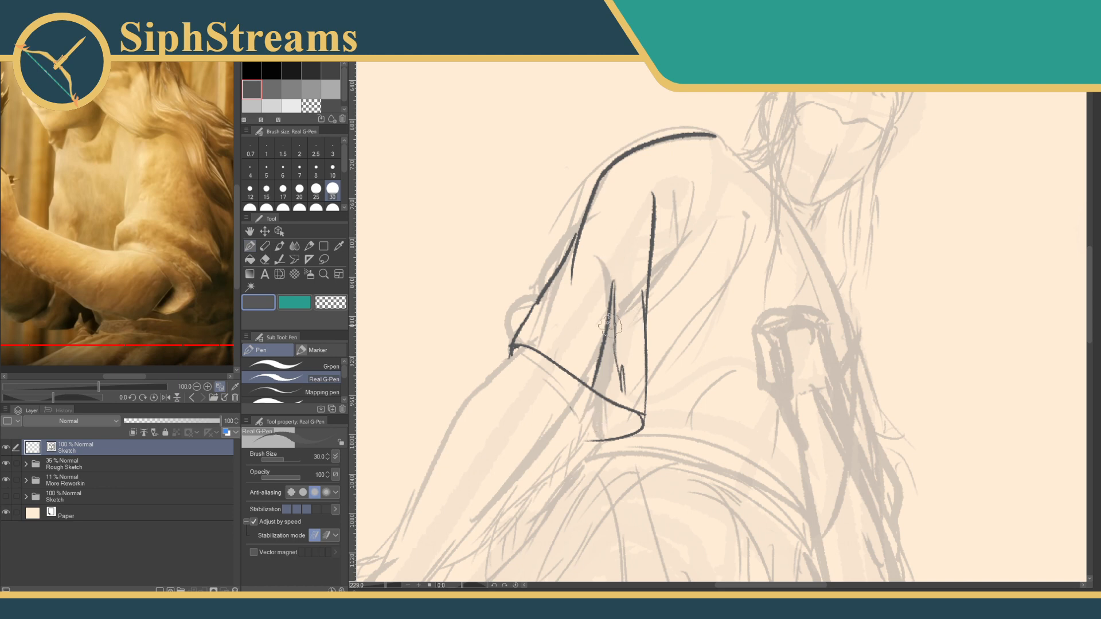
Shift the inner sleeve fold strokes toward the torso and draw branching folds fanning up and inward from the armpit.
ctrl+click(616, 366)
drag(617, 365, 635, 384)
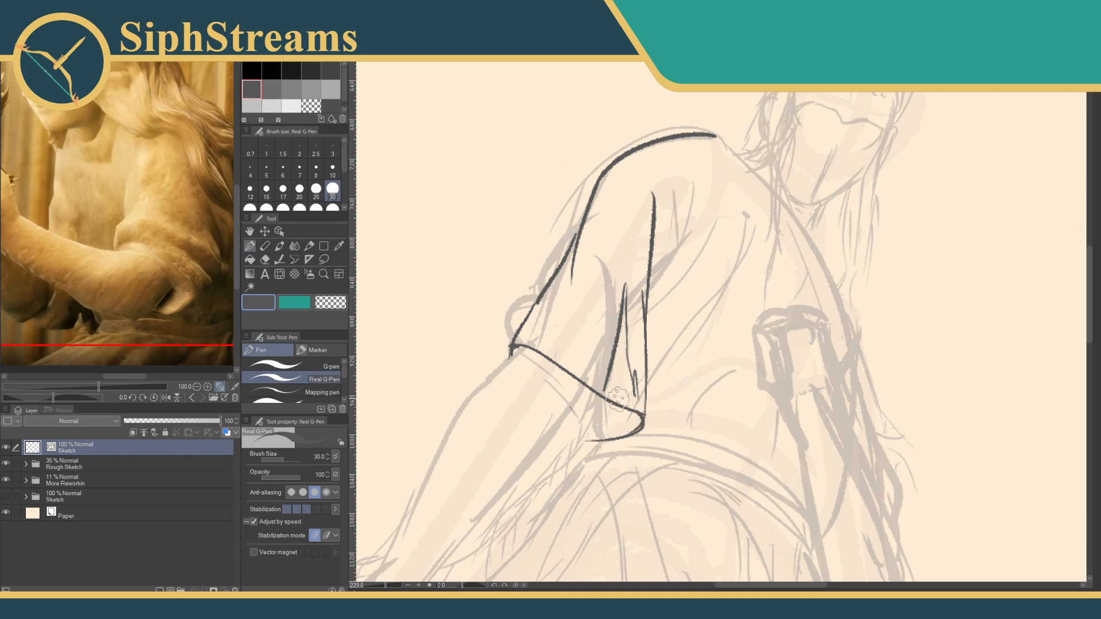
drag(615, 402, 583, 436)
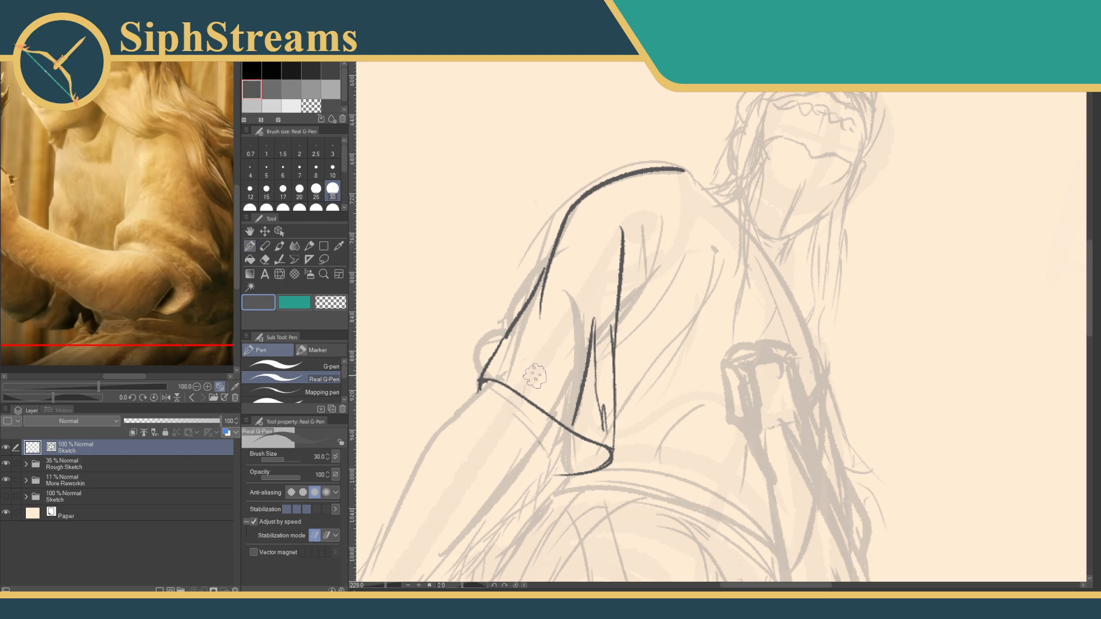
drag(620, 304, 673, 249)
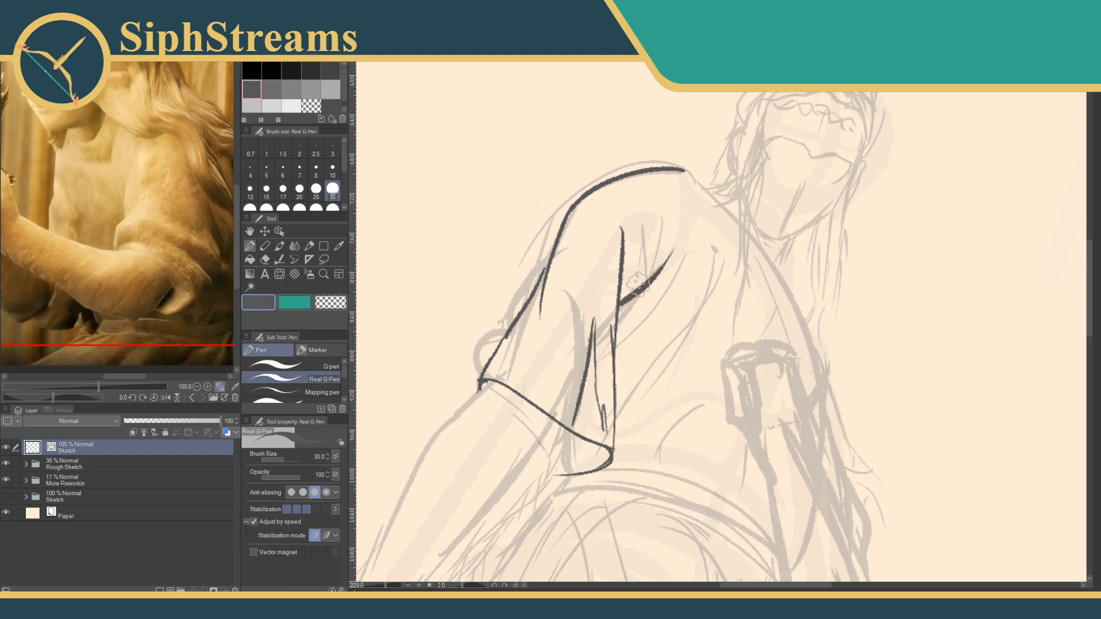
drag(631, 286, 655, 236)
drag(619, 313, 667, 255)
key(ctrl+z)
mouse_move(618, 308)
mouse_down()
mouse_move(668, 254)
mouse_move(664, 215)
mouse_up()
Try to draw the outer contour of the bare arm from the sleeve corner toward the wrist.
drag(627, 255, 642, 257)
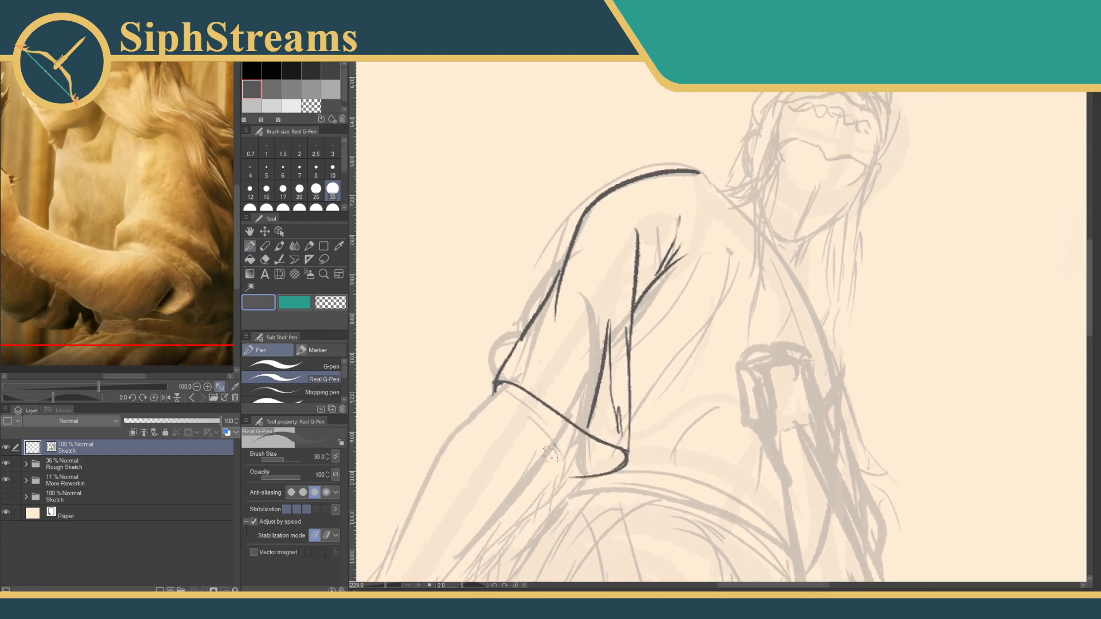
mouse_move(385, 586)
mouse_down()
mouse_move(374, 587)
mouse_move(383, 586)
mouse_up()
mouse_move(495, 449)
mouse_down()
mouse_move(533, 315)
mouse_move(550, 302)
mouse_up()
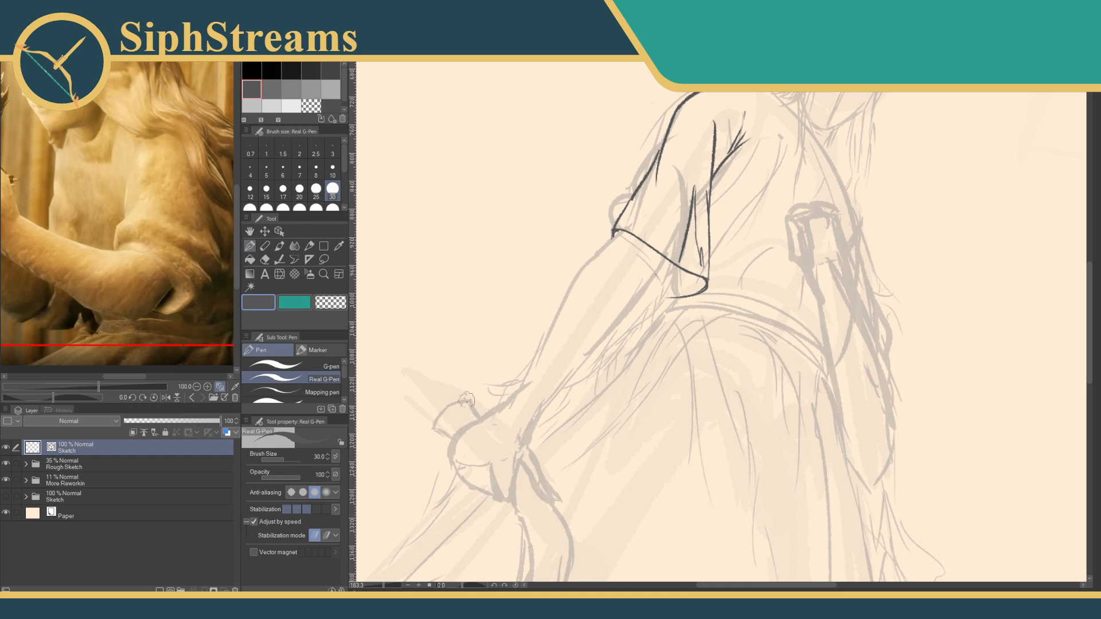
key(ctrl+plus)
drag(440, 509, 508, 520)
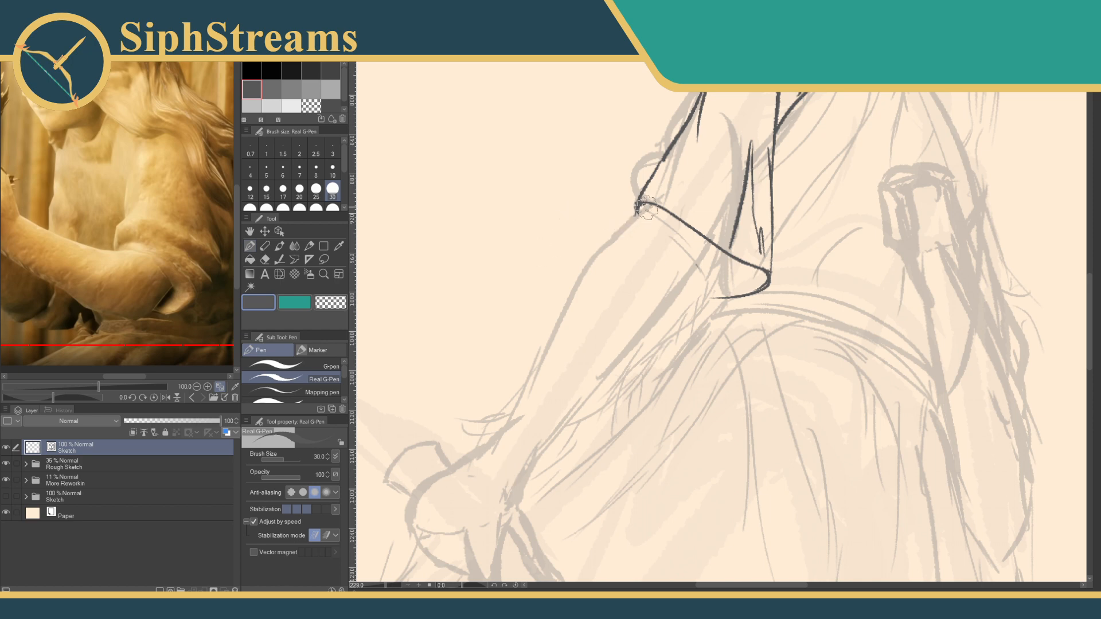
mouse_move(642, 208)
mouse_down()
mouse_move(608, 240)
mouse_move(536, 381)
mouse_up()
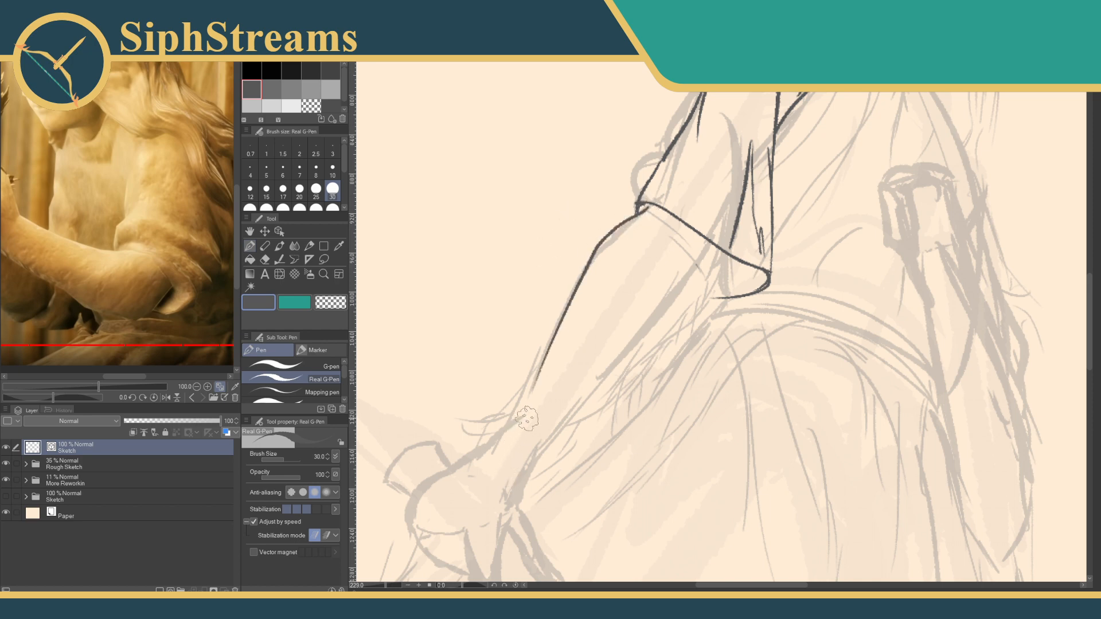
key(ctrl+z)
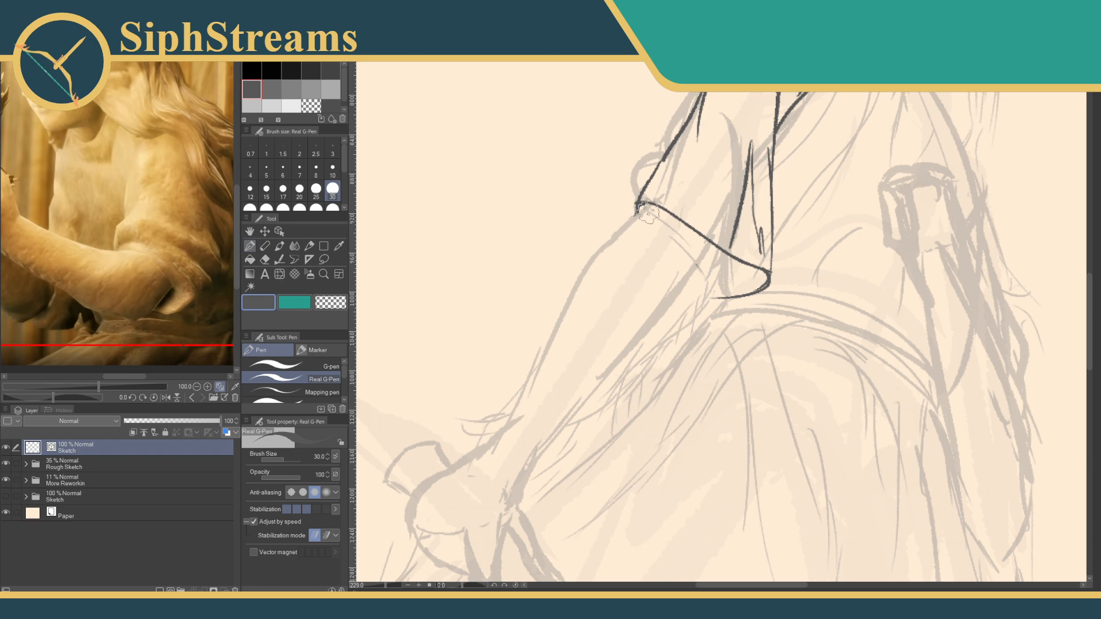
drag(648, 205, 536, 329)
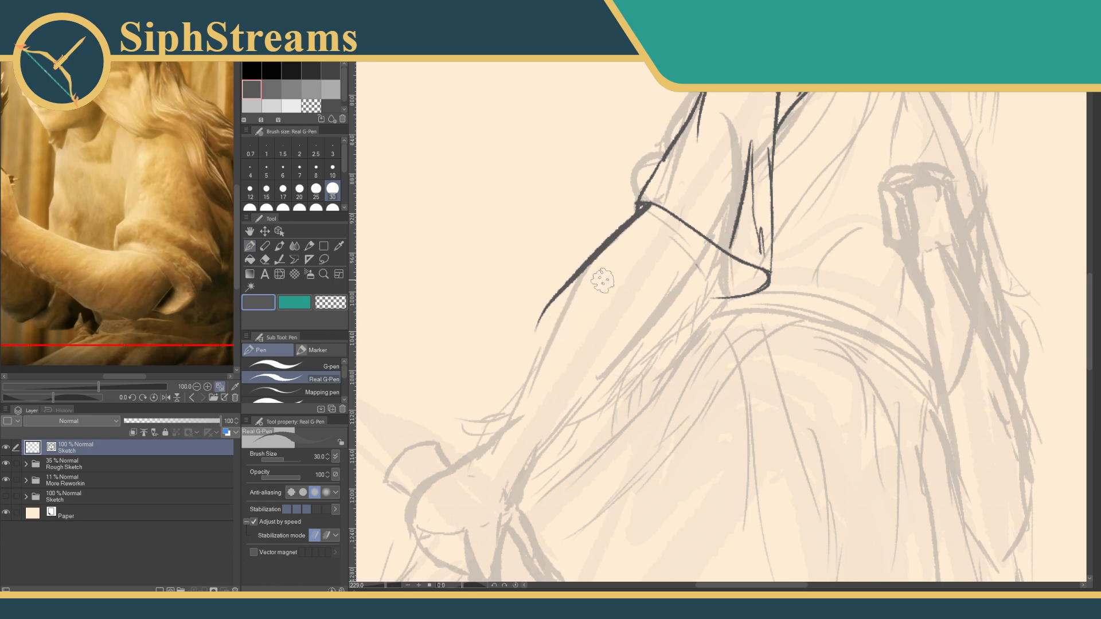
key(ctrl+z)
mouse_move(648, 204)
mouse_down()
mouse_move(588, 268)
mouse_move(550, 401)
mouse_up()
key(ctrl+z)
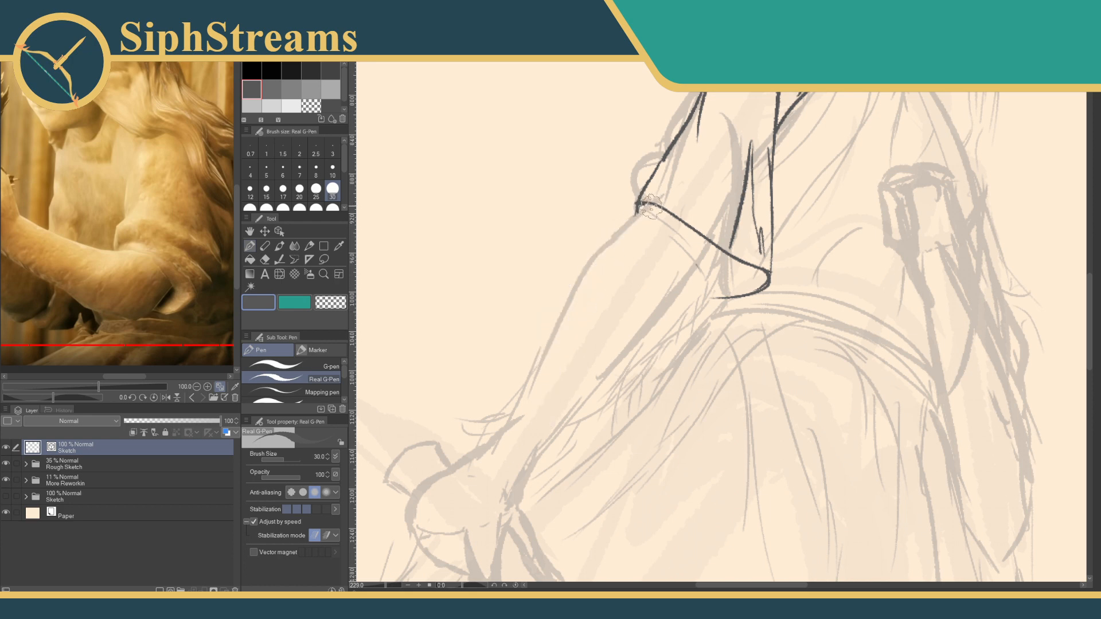
Draw the outer arm contour from the sleeve corner down to just above the wrist, undoing the earlier attempts.
mouse_move(641, 210)
mouse_down()
mouse_move(556, 347)
mouse_move(533, 428)
mouse_up()
key(ctrl+z)
mouse_move(634, 211)
mouse_down()
mouse_move(558, 322)
mouse_move(525, 416)
mouse_up()
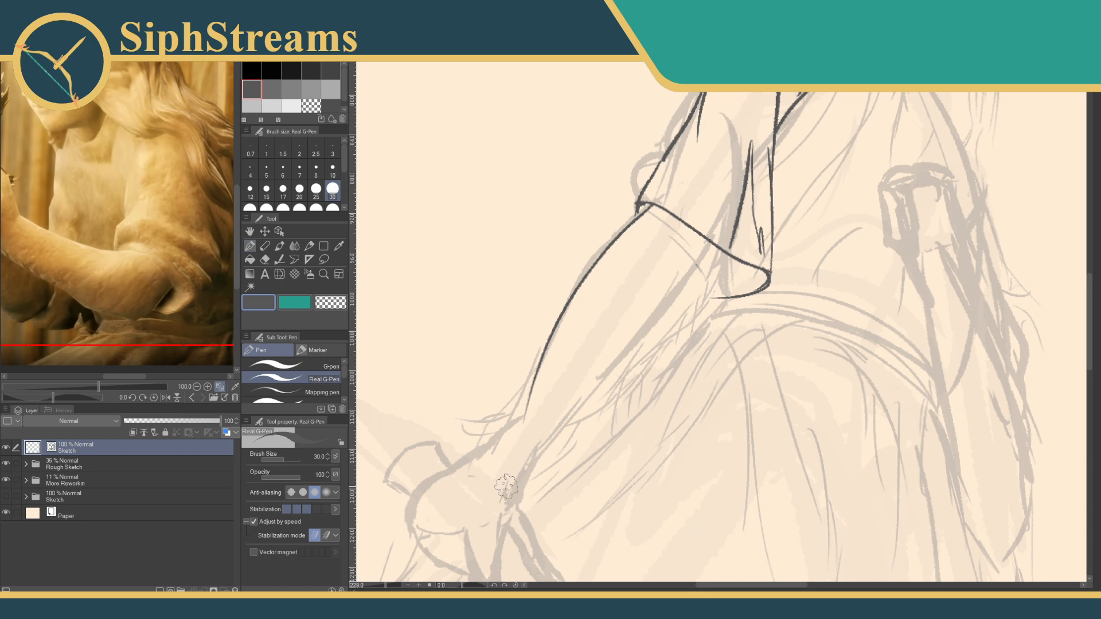
key(ctrl+z)
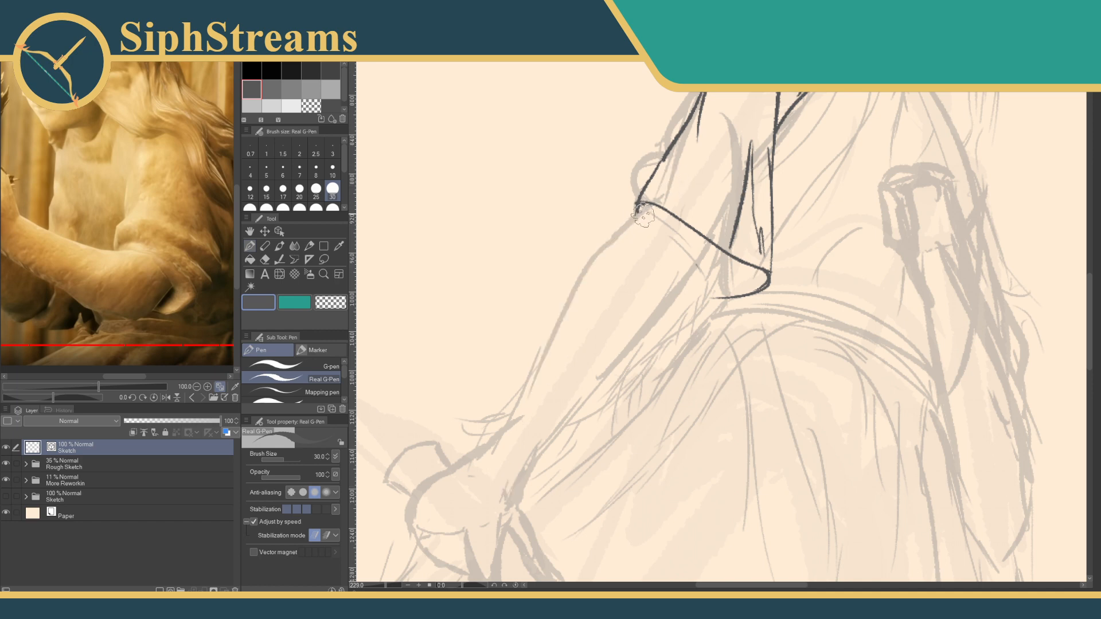
mouse_move(648, 204)
mouse_down()
mouse_move(579, 265)
mouse_move(510, 408)
mouse_up()
key(ctrl+z)
drag(649, 204, 519, 397)
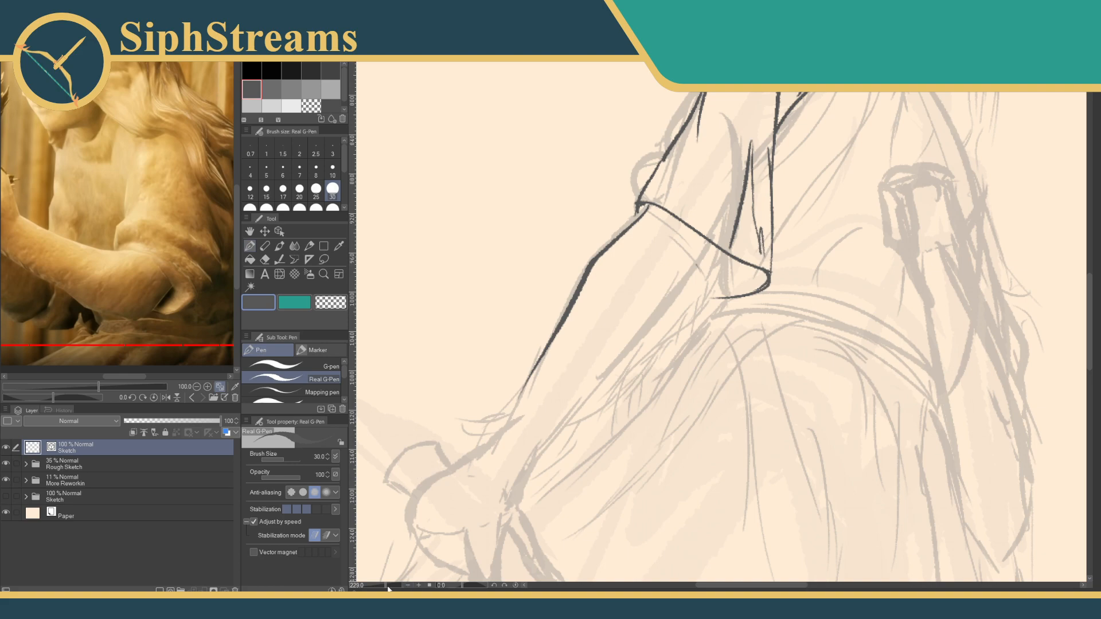
Draw the inner arm contour as a thin diagonal from the sleeve hem down toward the wrist, undoing the thicker attempts.
drag(385, 585, 389, 585)
mouse_move(586, 310)
mouse_down()
mouse_move(671, 248)
mouse_move(677, 256)
mouse_up()
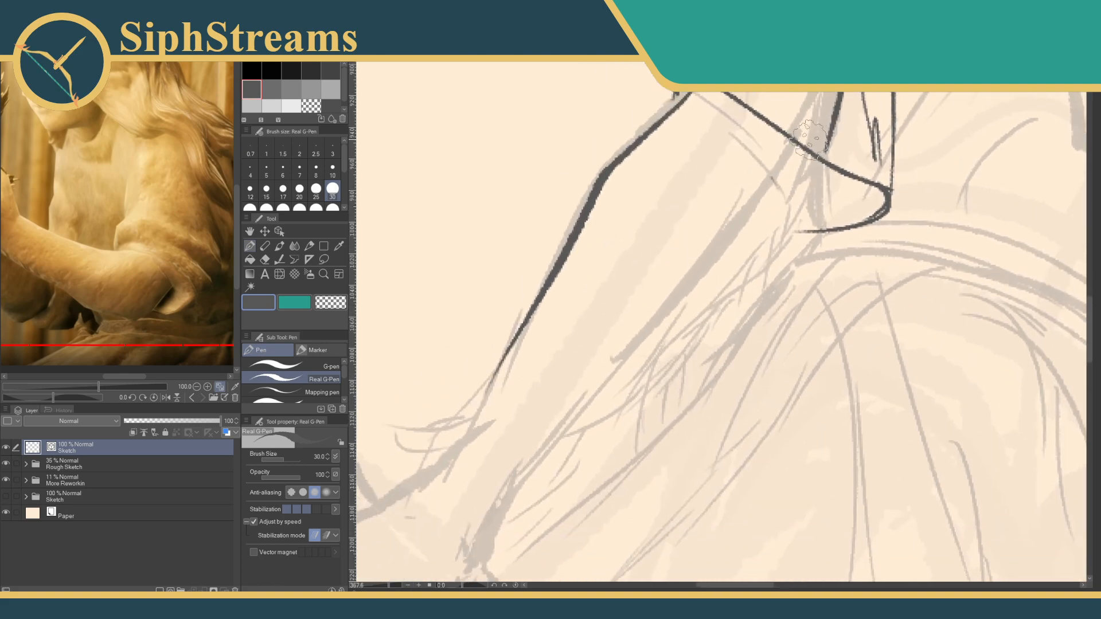
drag(802, 135, 542, 456)
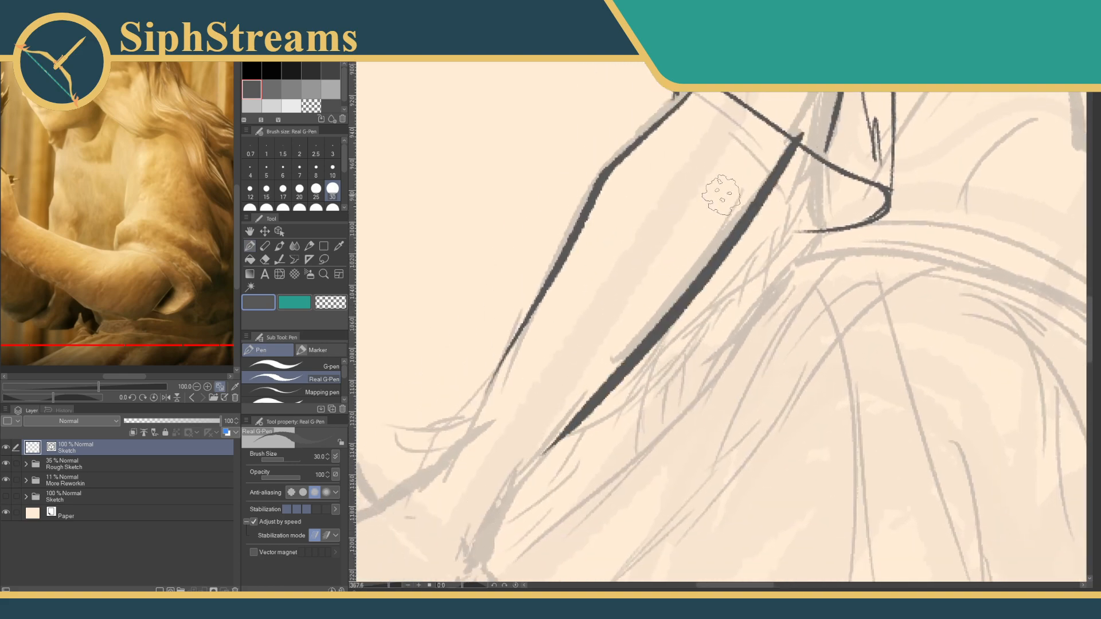
key(ctrl+z)
drag(802, 135, 539, 461)
key(ctrl+z)
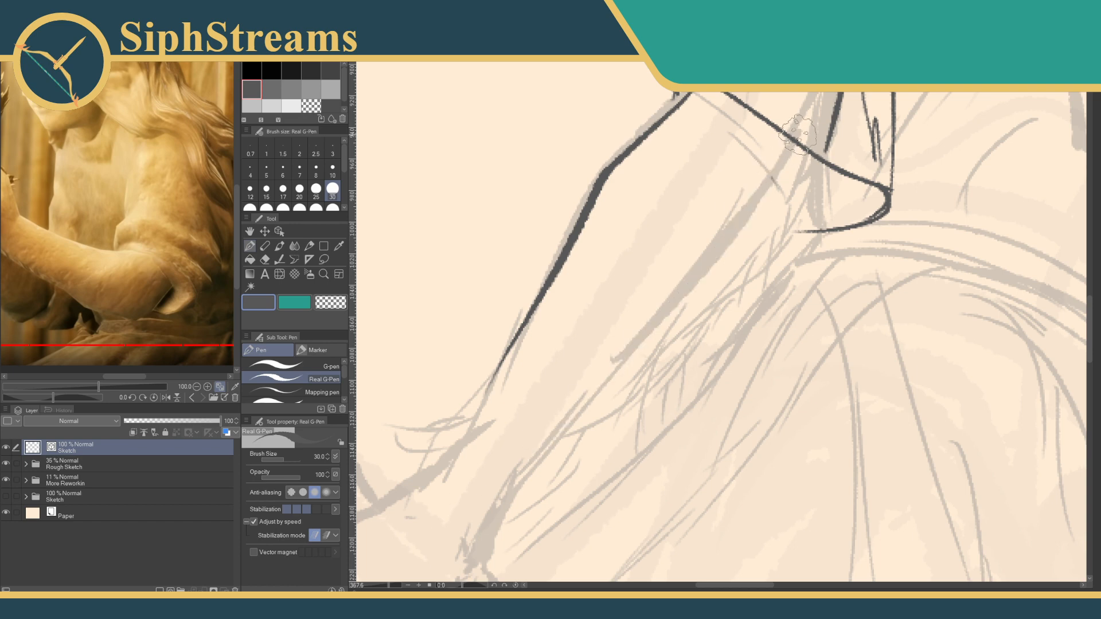
drag(800, 129, 541, 459)
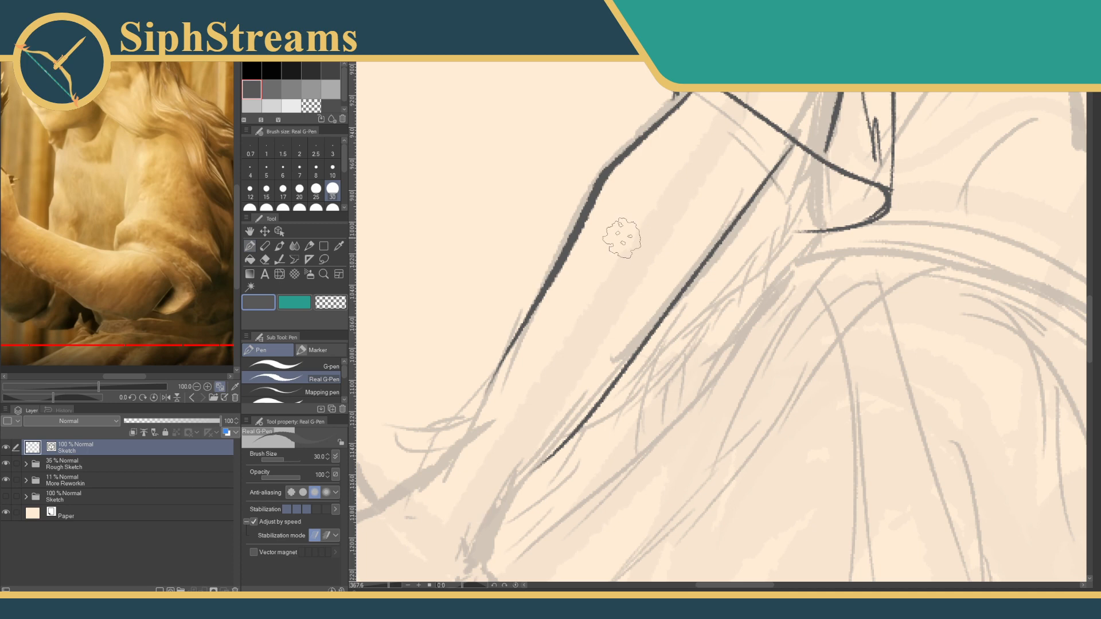
Add short strokes on the arm just below the hem and join the sleeve corner to the outer arm line.
drag(650, 180, 612, 315)
drag(662, 262, 727, 270)
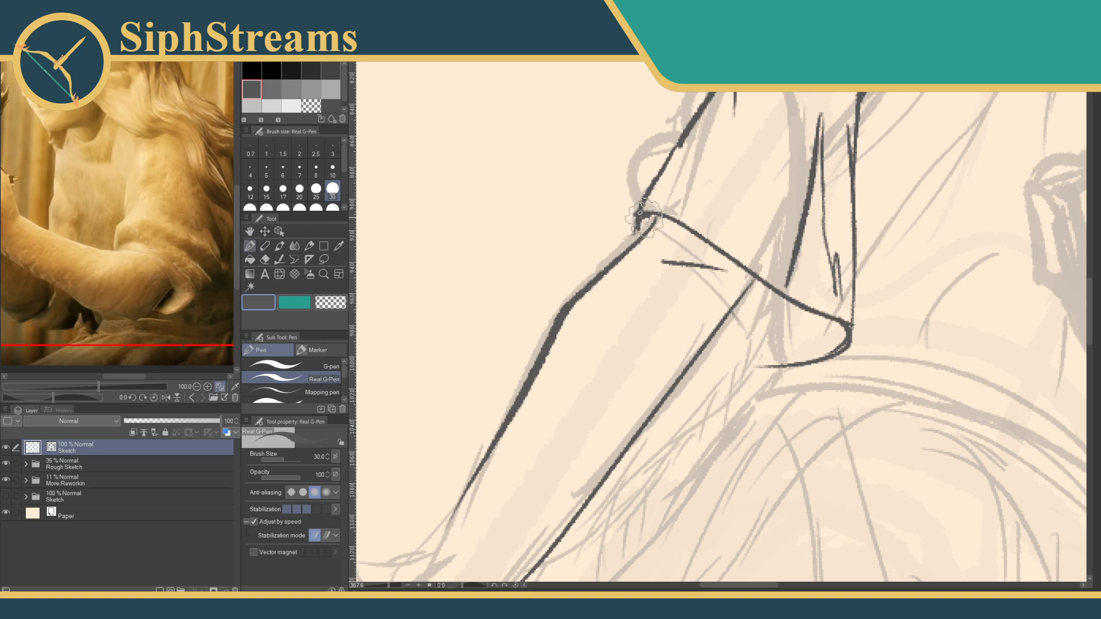
mouse_move(640, 216)
mouse_down()
mouse_move(636, 252)
mouse_move(722, 291)
mouse_move(715, 318)
mouse_move(754, 274)
mouse_move(751, 286)
mouse_move(720, 280)
mouse_move(670, 232)
mouse_move(699, 259)
mouse_up()
key(e)
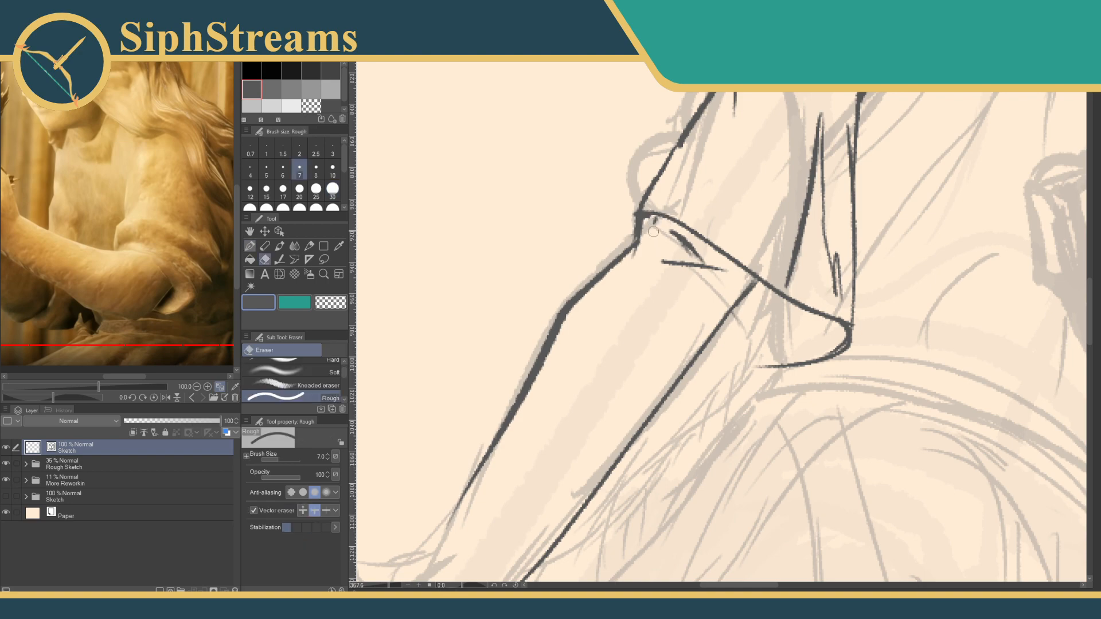
key(p)
mouse_move(650, 268)
mouse_down()
mouse_move(695, 233)
mouse_move(681, 272)
mouse_up()
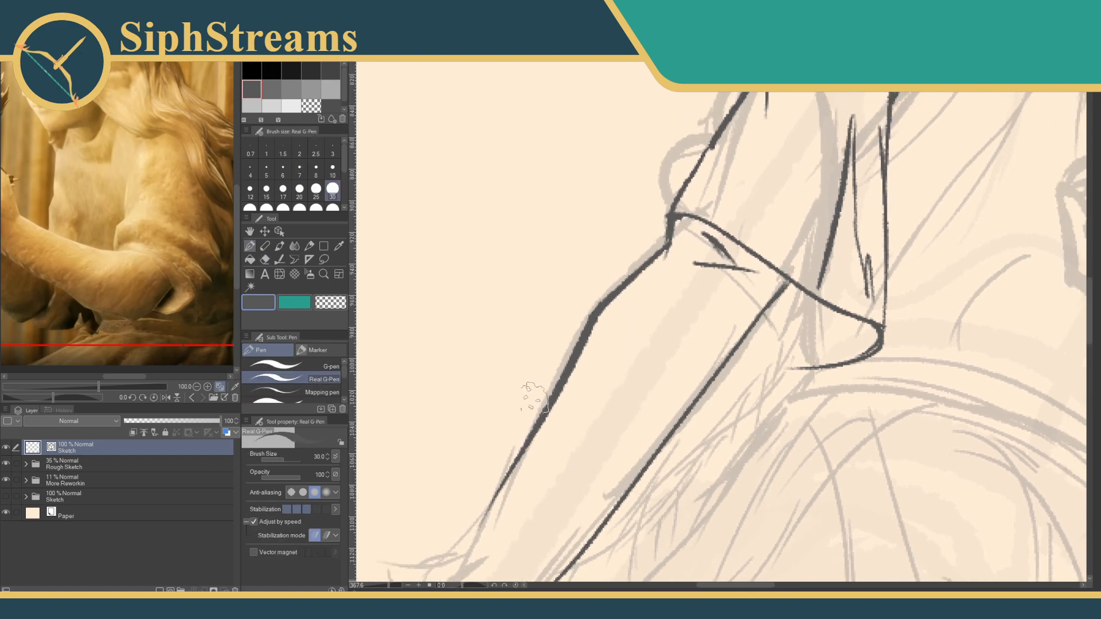
Try to add small strokes on the upper part of the bare arm and thicken its outer contour near the sleeve.
drag(388, 586, 392, 586)
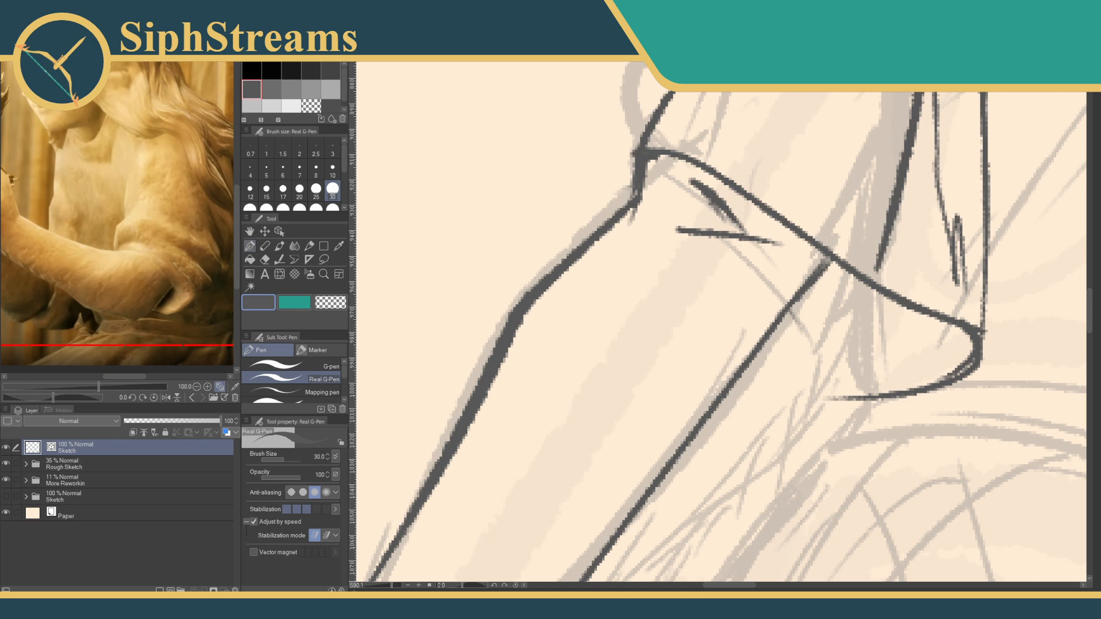
mouse_move(392, 585)
mouse_down()
mouse_move(375, 586)
mouse_move(386, 585)
mouse_up()
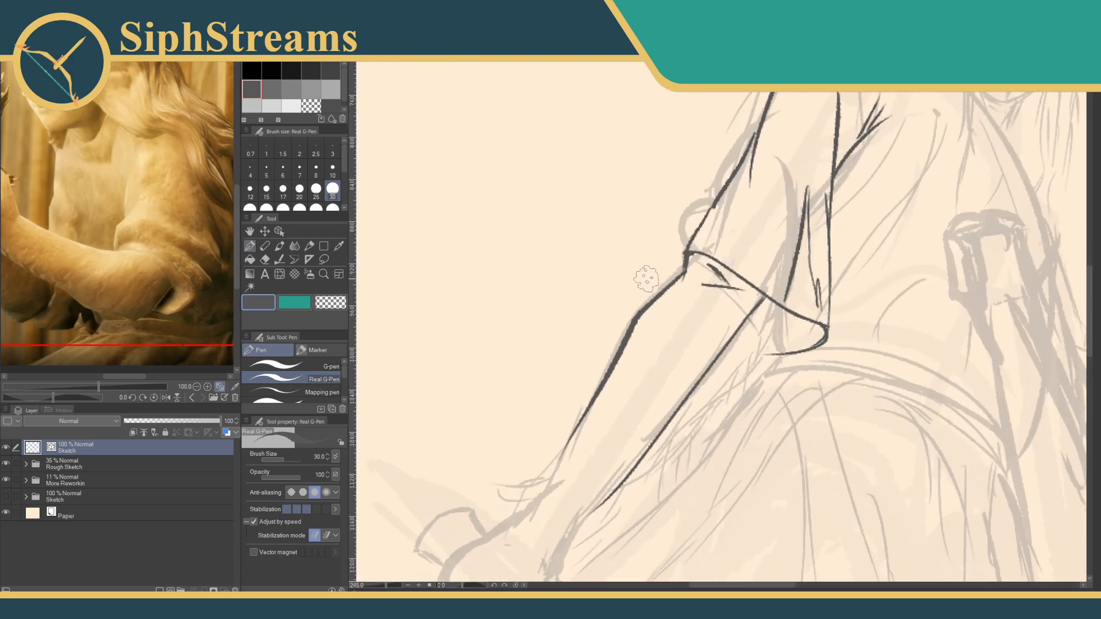
drag(672, 314, 717, 313)
drag(700, 317, 707, 338)
key(ctrl+z)
key(ctrl+z)
drag(651, 302, 691, 257)
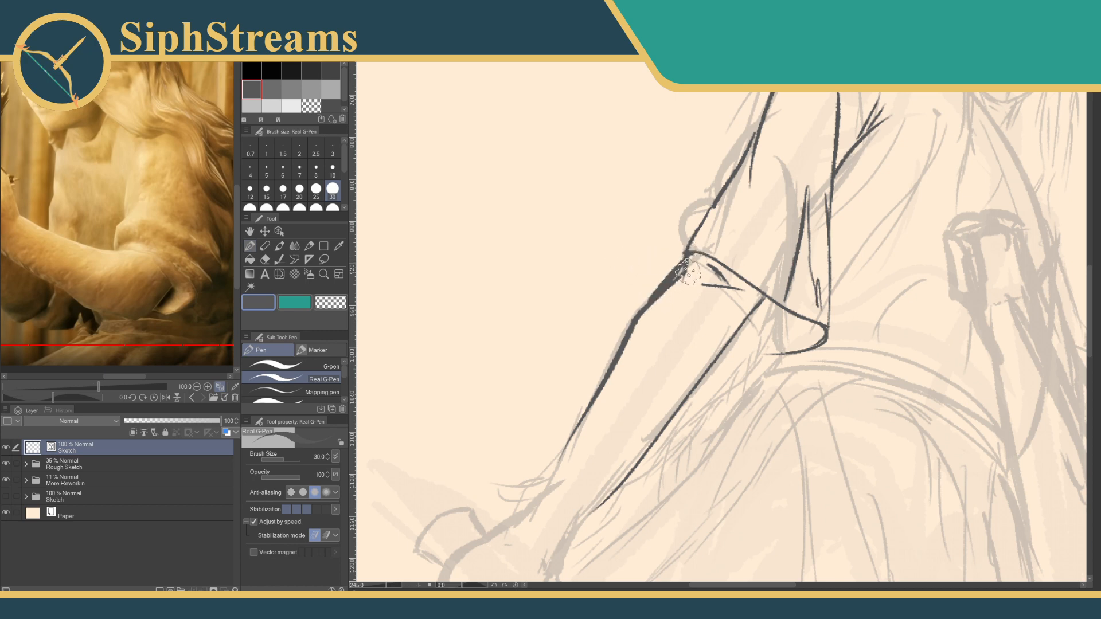
key(ctrl+z)
Clear the short strokes below the hem and redraw the top of the arm with curved lines meeting the sleeve opening.
mouse_move(650, 303)
mouse_down()
mouse_move(695, 252)
mouse_move(670, 284)
mouse_move(693, 260)
mouse_move(752, 314)
mouse_up()
key(e)
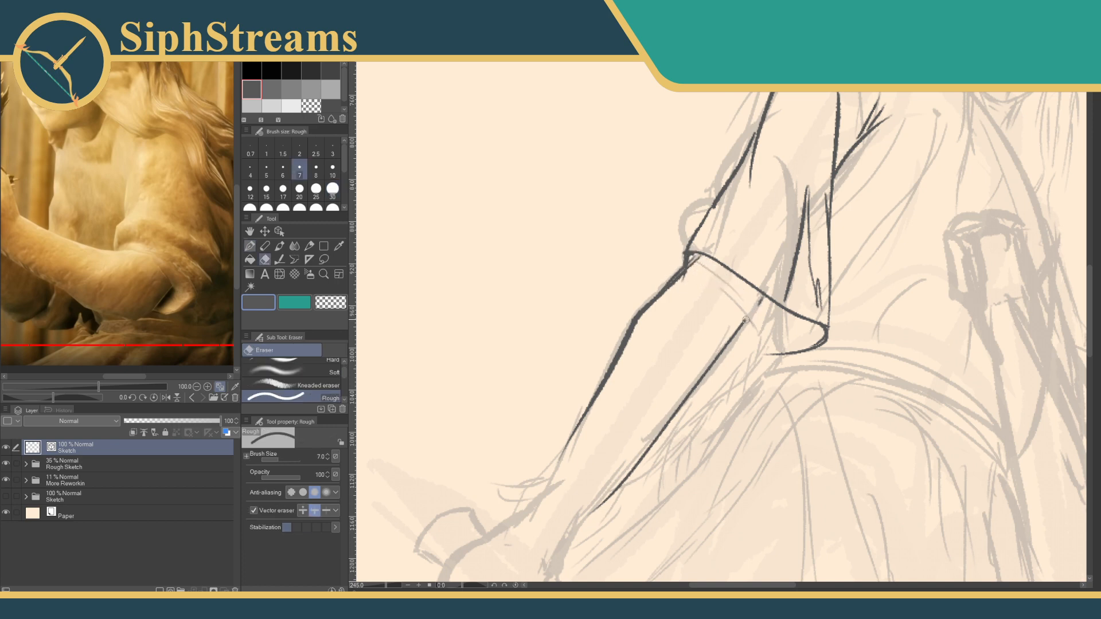
key(p)
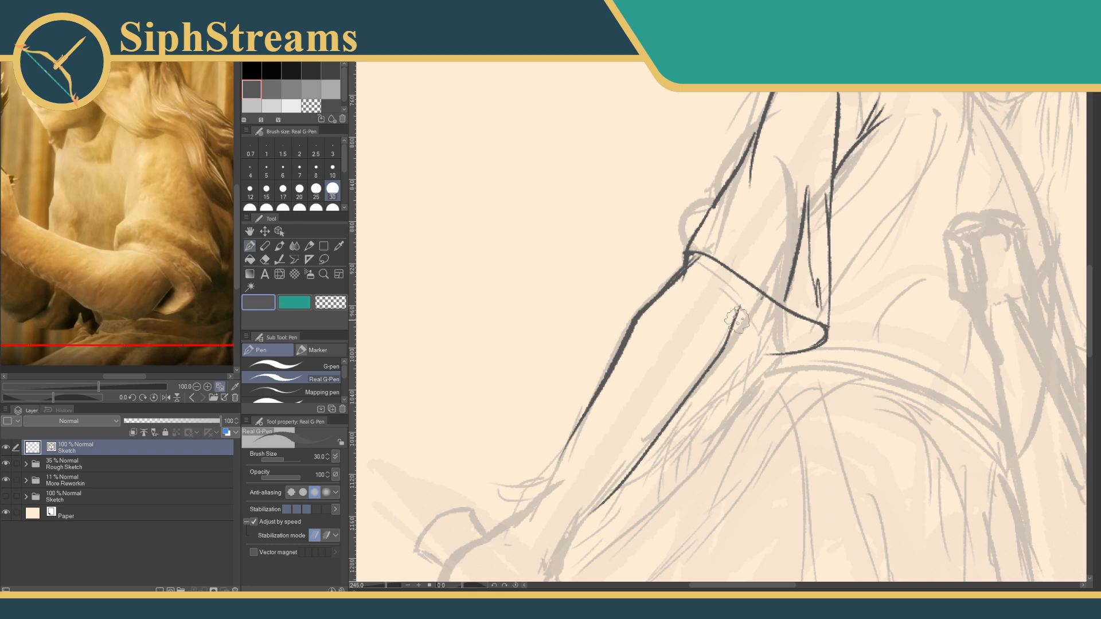
drag(737, 312, 757, 297)
mouse_move(715, 262)
mouse_down()
mouse_move(680, 289)
mouse_move(713, 225)
mouse_up()
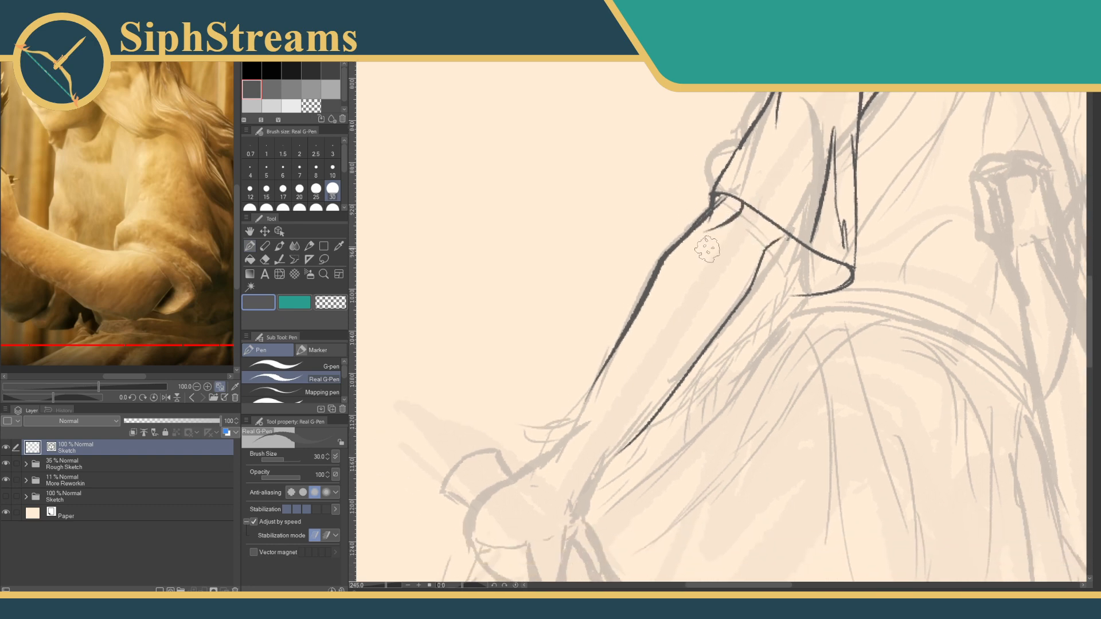
key(e)
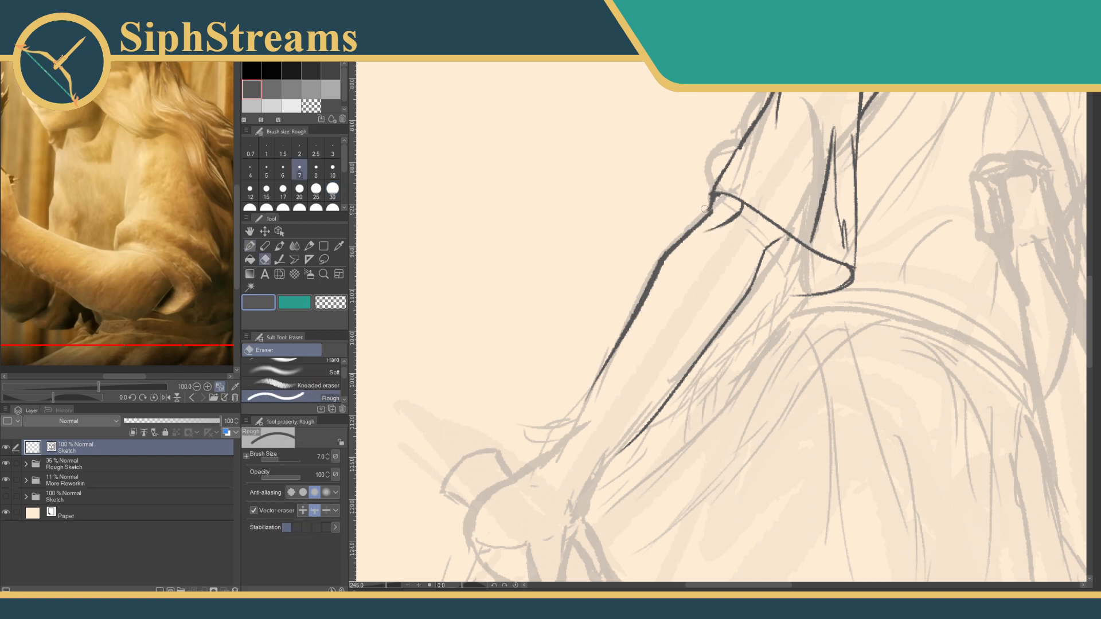
Extend the outer arm contour onto the back of the hand and the inner contour to the wrist with the Real G-Pen.
key(p)
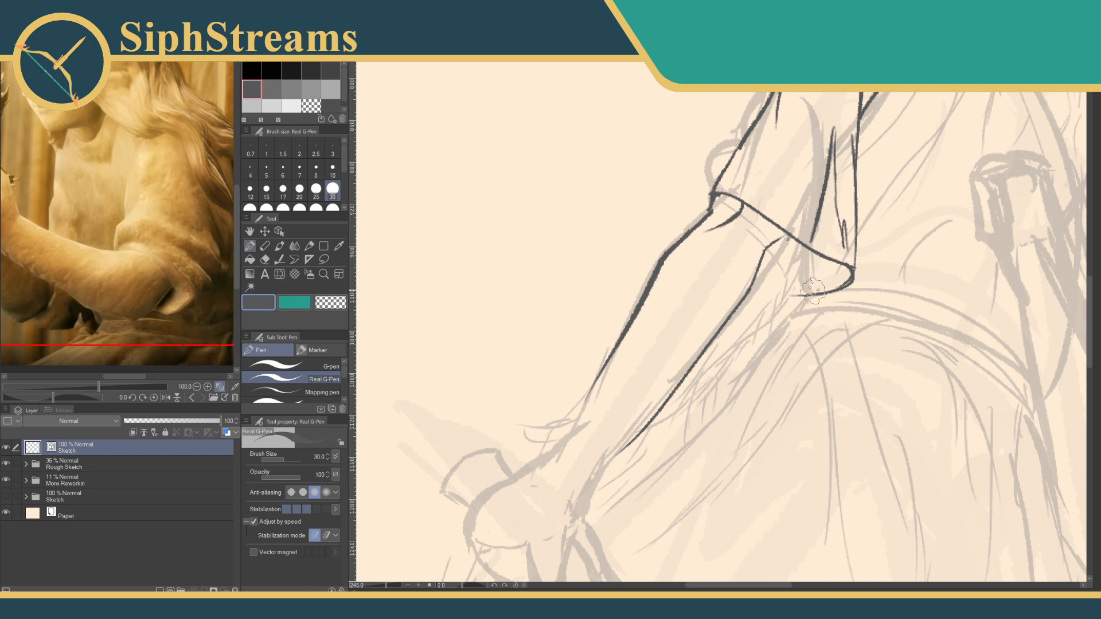
mouse_move(811, 293)
mouse_down()
mouse_move(734, 299)
mouse_move(874, 280)
mouse_move(808, 296)
mouse_up()
key(ctrl+z)
scroll(675, 262, down, 5)
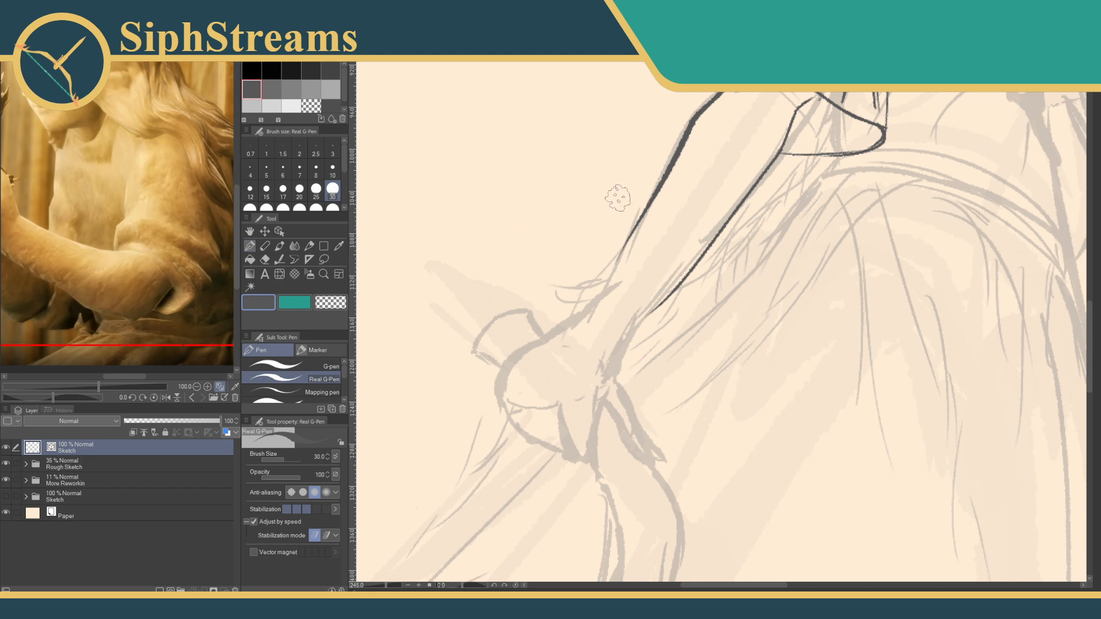
mouse_move(638, 215)
mouse_down()
mouse_move(594, 305)
mouse_move(516, 360)
mouse_up()
drag(655, 303, 603, 395)
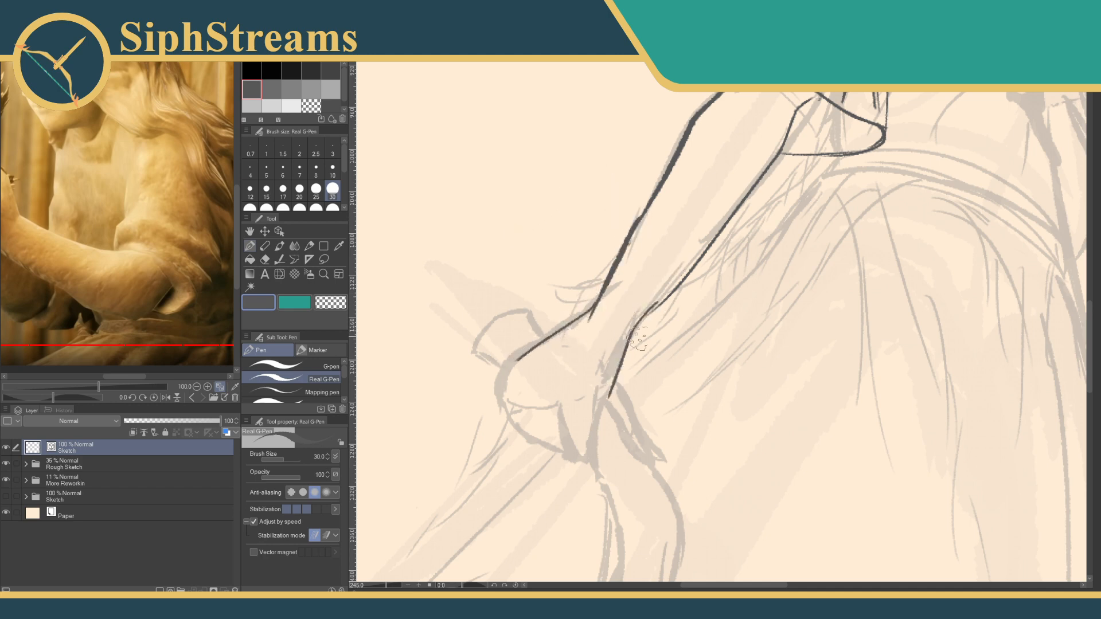
Draw a short mark beneath the sleeve hem and a long diagonal line running from it down to the wrist.
mouse_move(853, 81)
mouse_down()
mouse_move(569, 404)
mouse_move(604, 364)
mouse_up()
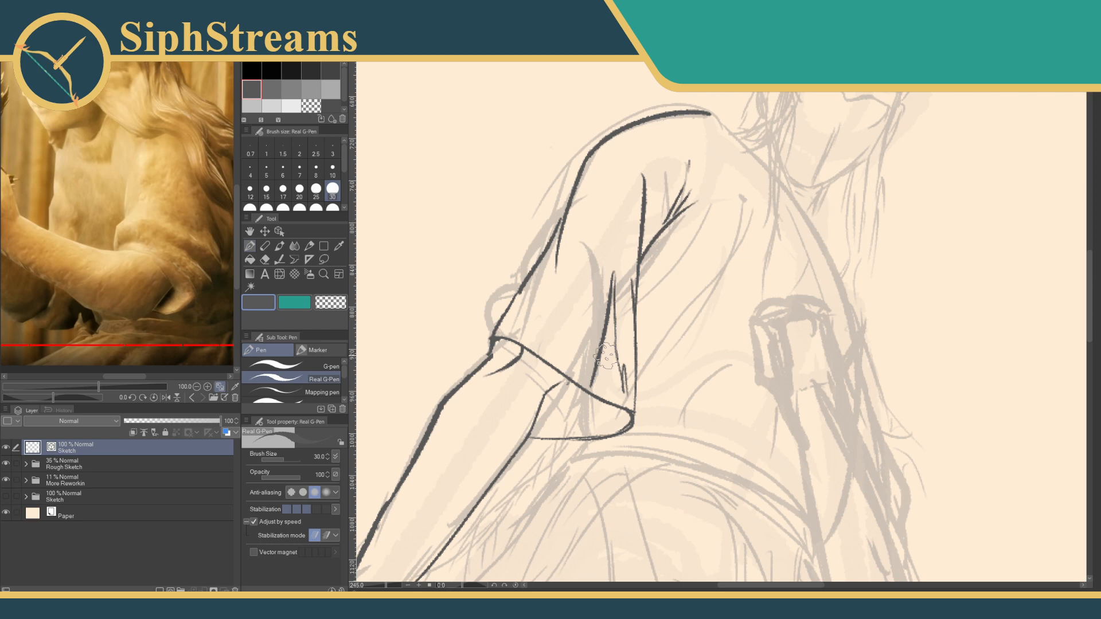
mouse_move(711, 292)
mouse_down()
mouse_move(806, 183)
mouse_move(592, 323)
mouse_move(708, 161)
mouse_up()
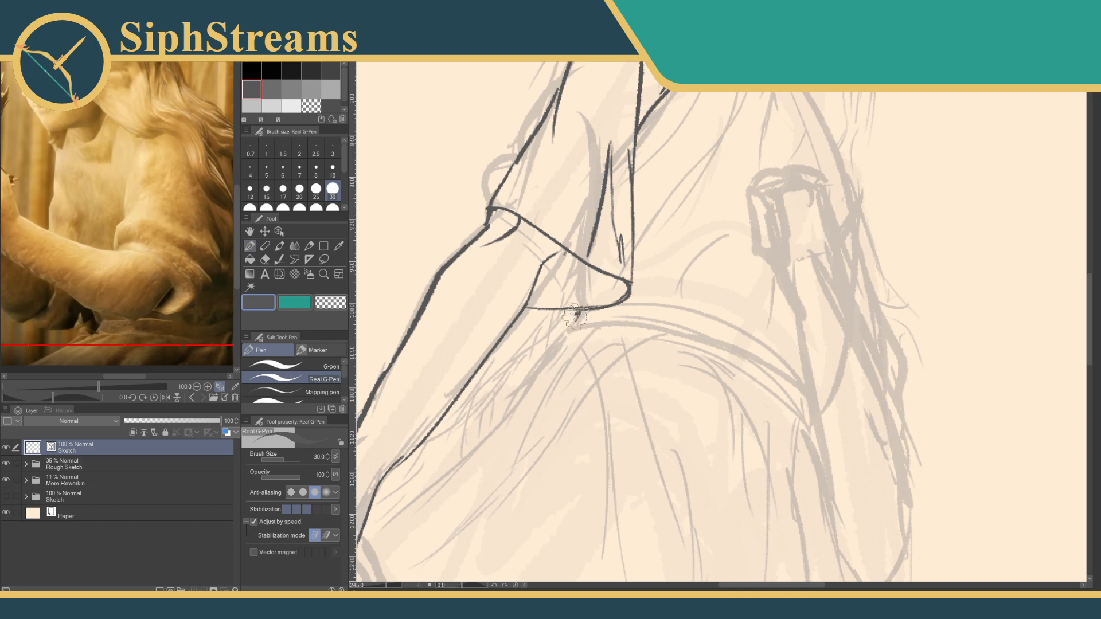
drag(578, 311, 574, 322)
mouse_move(524, 398)
mouse_down()
mouse_move(562, 343)
mouse_move(712, 237)
mouse_up()
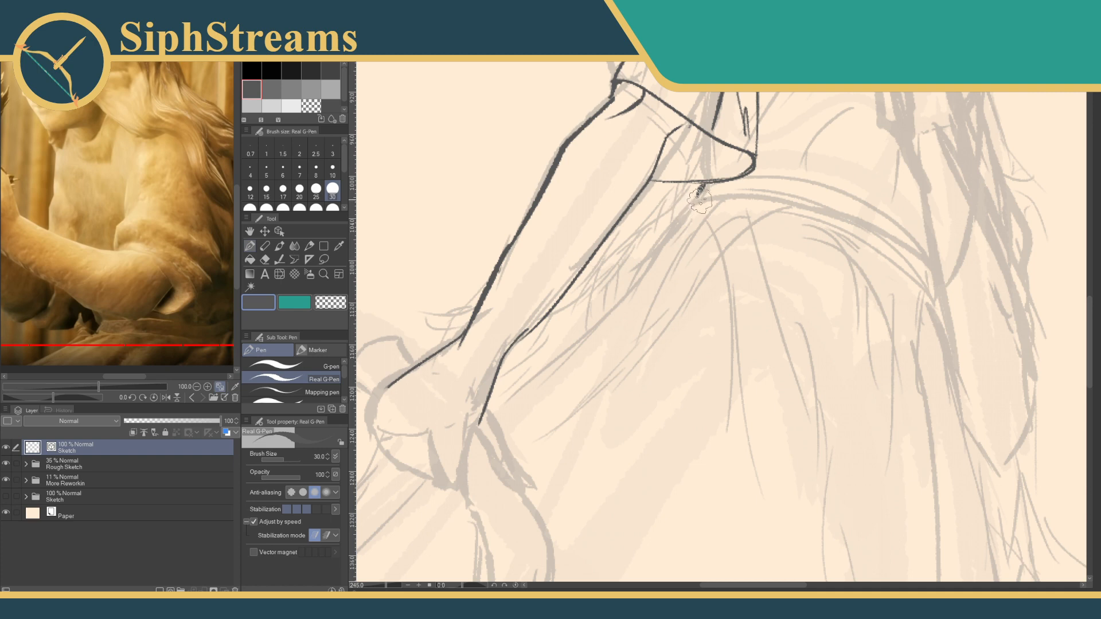
mouse_move(698, 196)
mouse_down()
mouse_move(616, 291)
mouse_move(480, 422)
mouse_up()
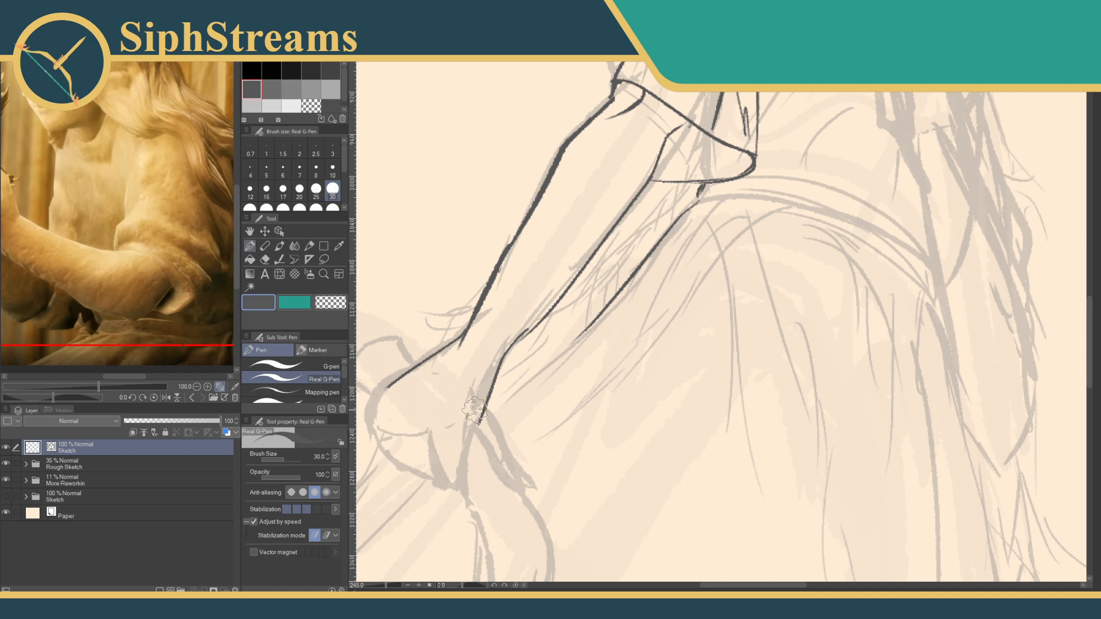
mouse_move(625, 340)
mouse_down()
mouse_move(788, 226)
mouse_move(730, 235)
mouse_move(660, 301)
mouse_move(763, 238)
mouse_up()
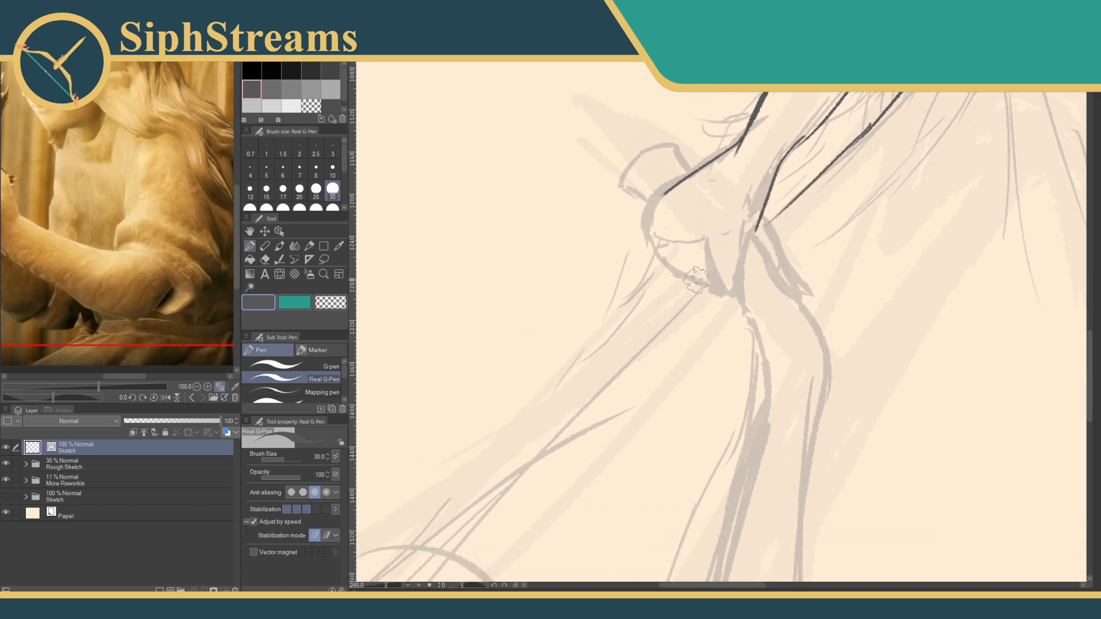
mouse_move(823, 167)
mouse_down()
mouse_move(631, 316)
mouse_move(528, 425)
mouse_move(502, 437)
mouse_up()
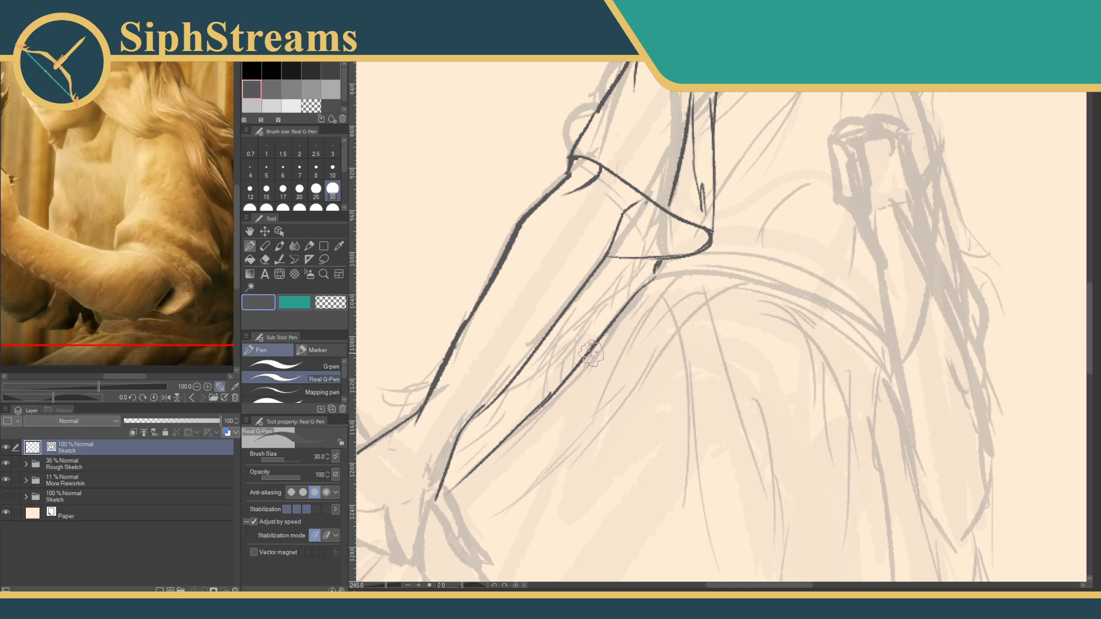
Continue the outline around the back of the hand and draw a curved line down from the inner wrist.
drag(591, 354, 592, 378)
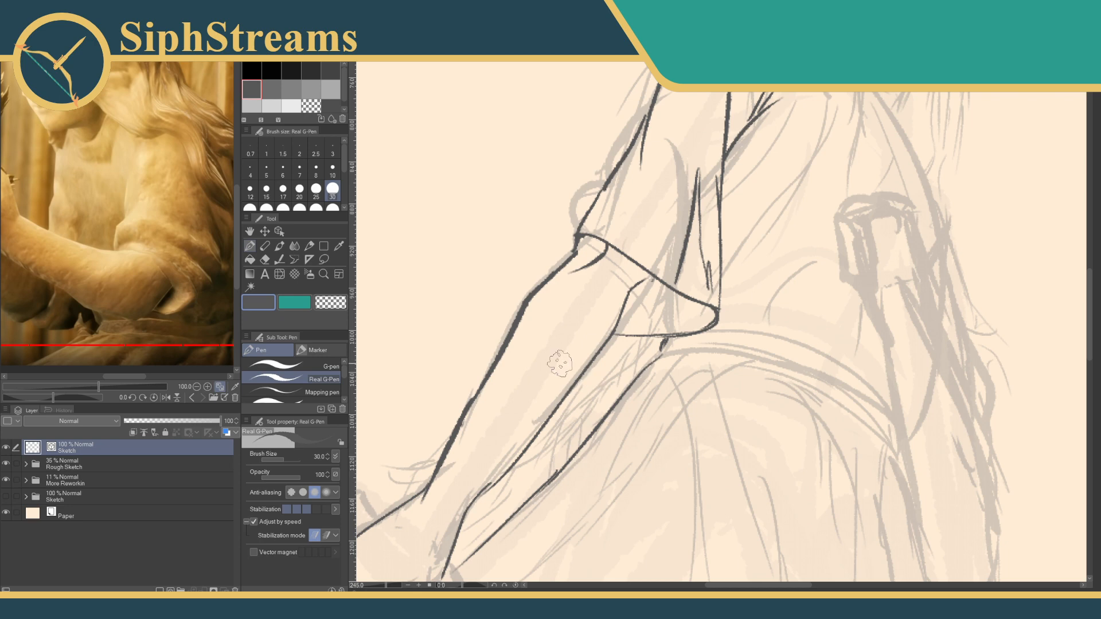
mouse_move(473, 473)
mouse_down()
mouse_move(678, 283)
mouse_move(681, 262)
mouse_move(664, 331)
mouse_up()
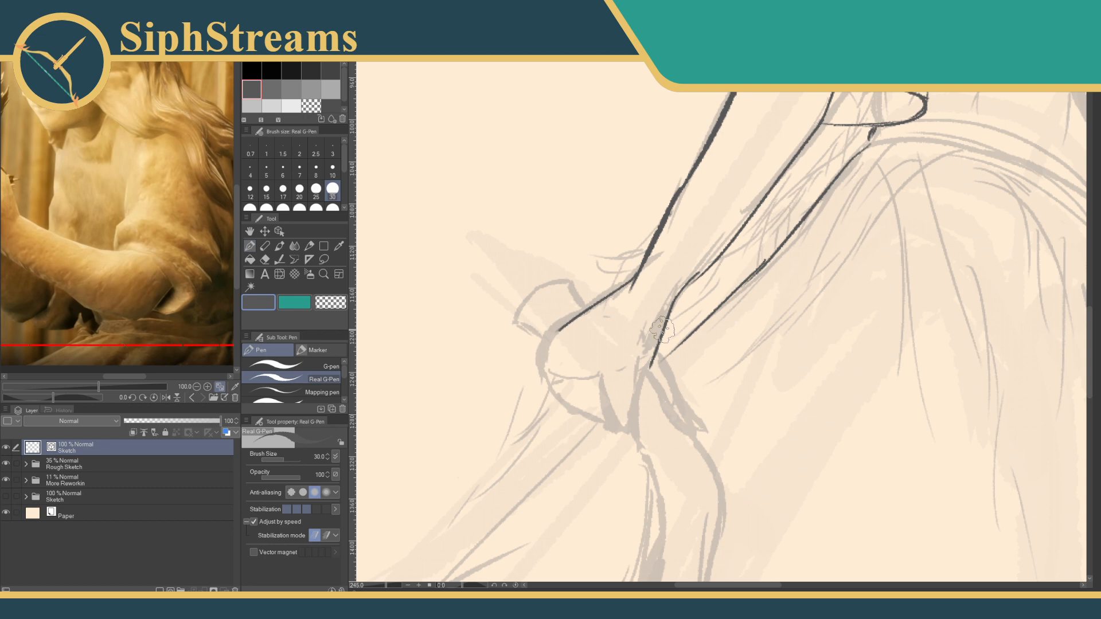
drag(608, 364, 625, 514)
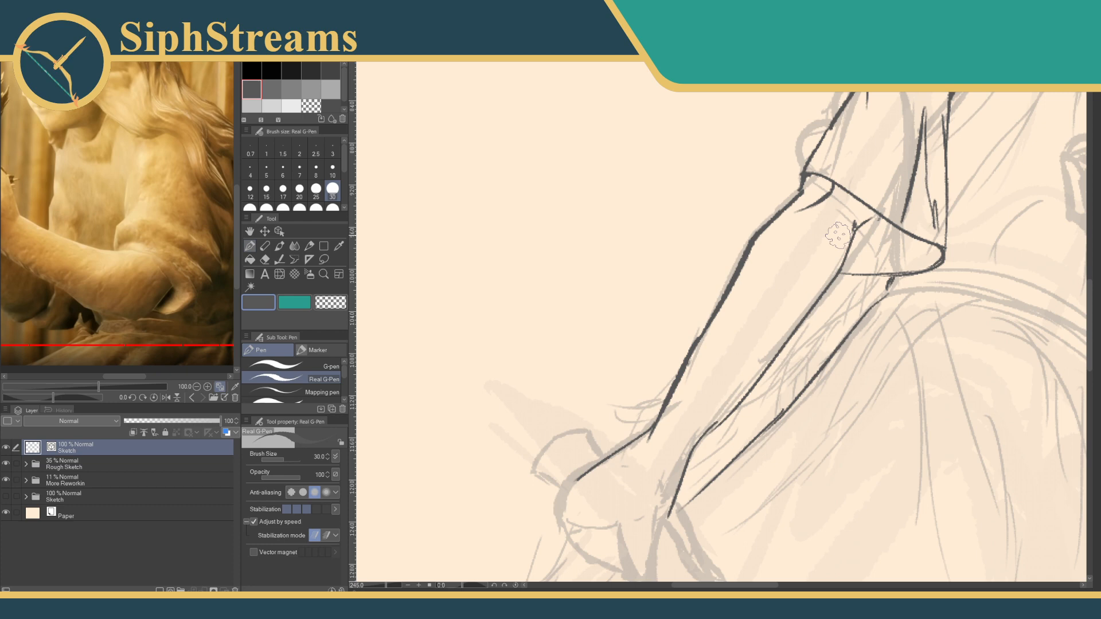
mouse_move(669, 481)
mouse_down()
mouse_move(752, 342)
mouse_move(730, 349)
mouse_up()
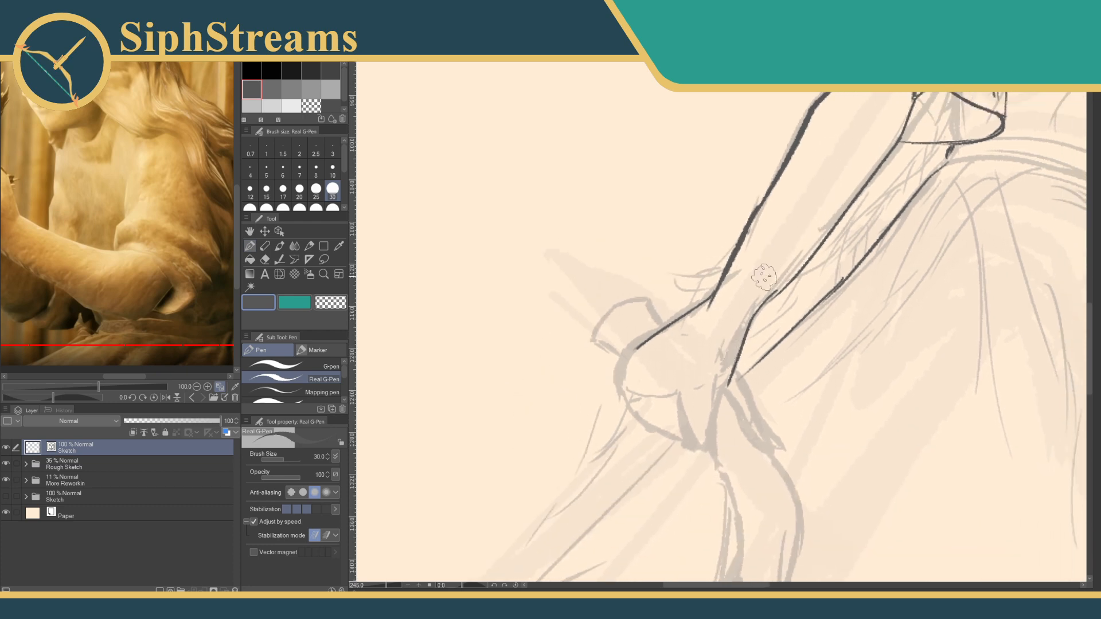
drag(639, 344, 629, 403)
drag(726, 388, 701, 488)
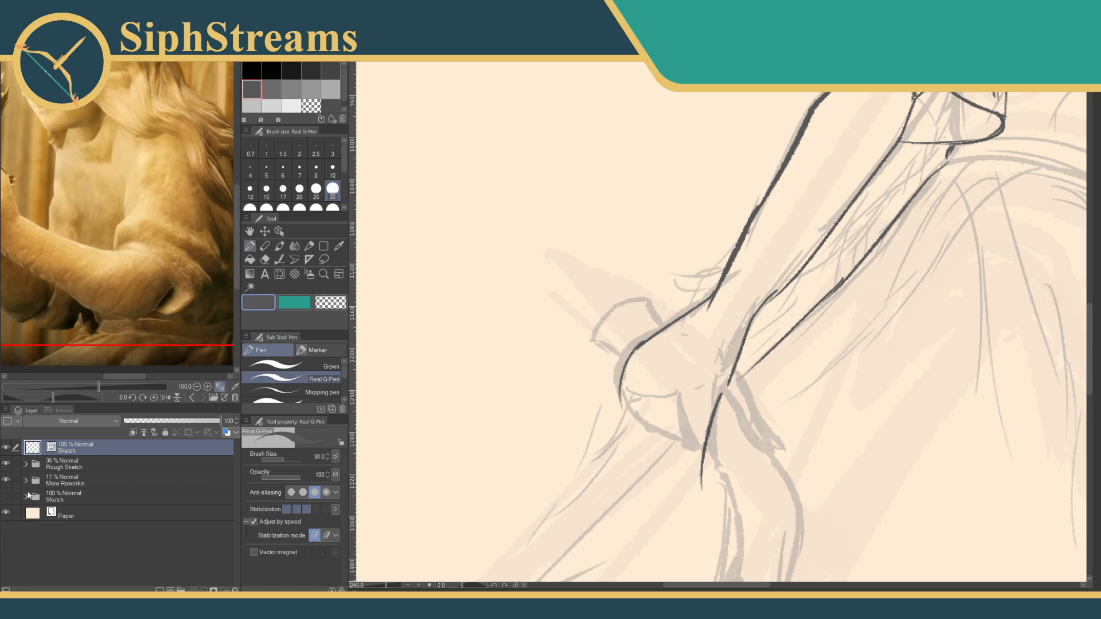
Temporarily show the lower Sketch folder to compare the old drawing with the whole figure.
click(6, 497)
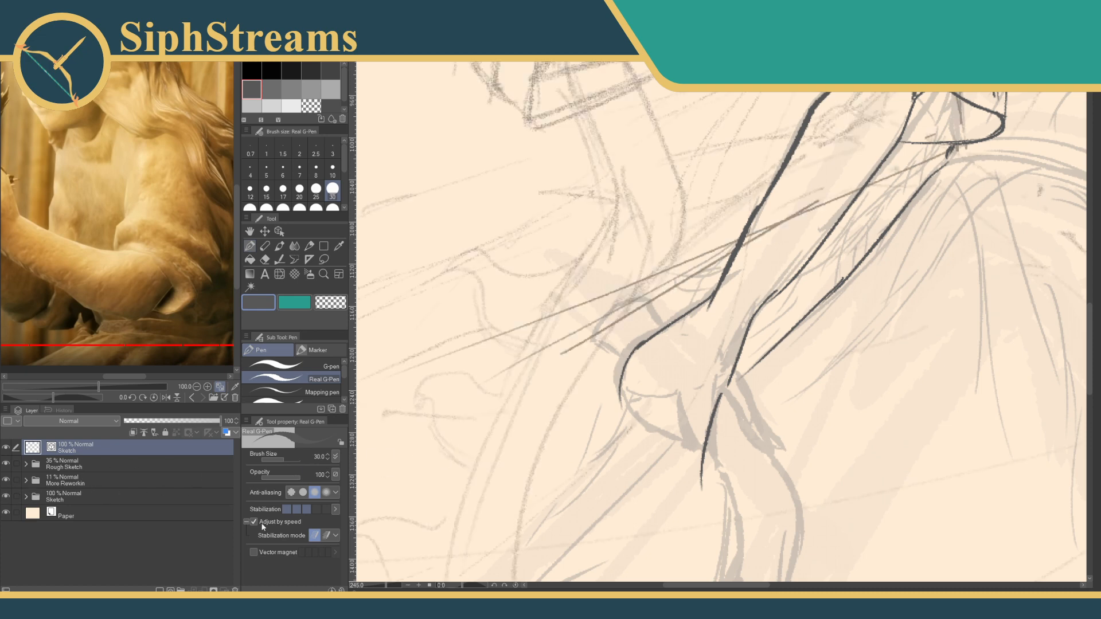
drag(381, 586, 382, 589)
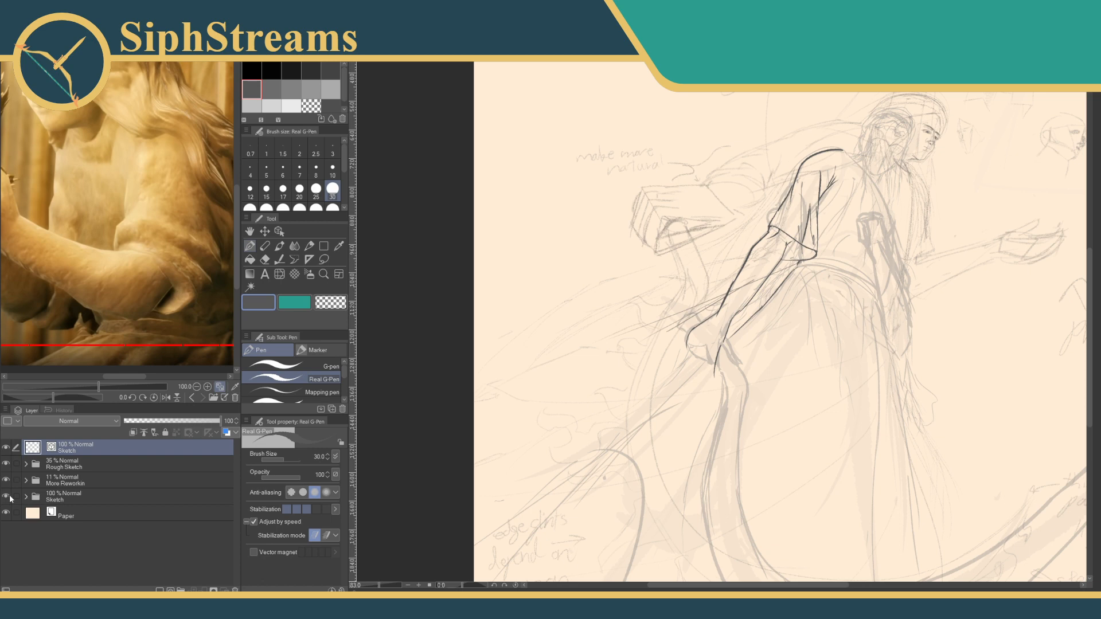
click(7, 497)
Expand the More Reworkin folder and check its L Arm, Linework and Lil guy layers by briefly showing them.
click(15, 481)
click(26, 481)
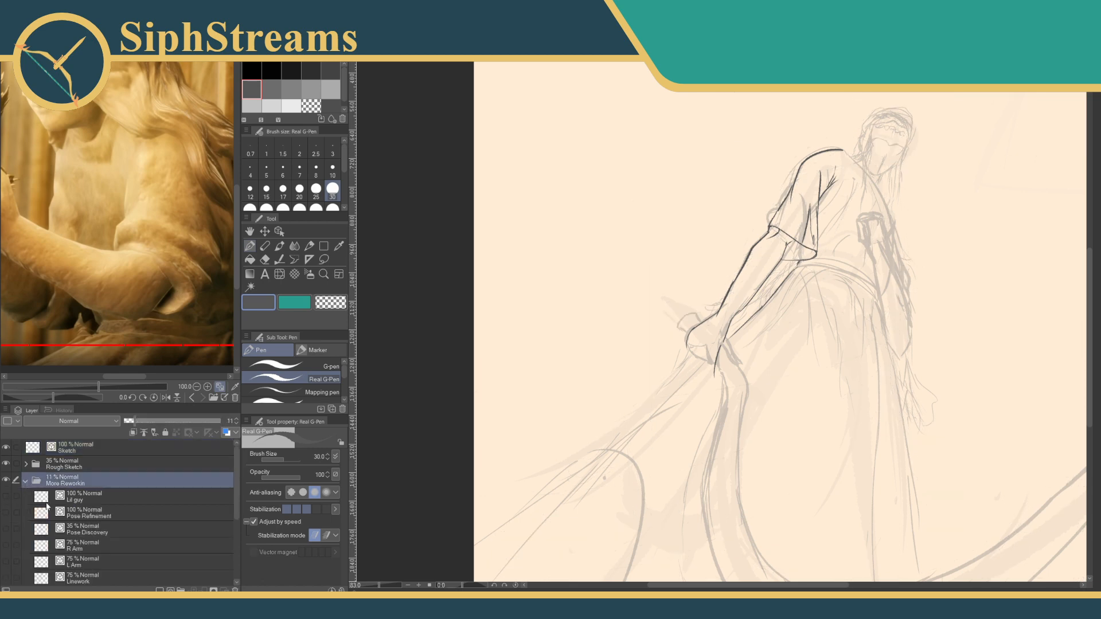
click(7, 561)
click(6, 563)
scroll(236, 519, down, 3)
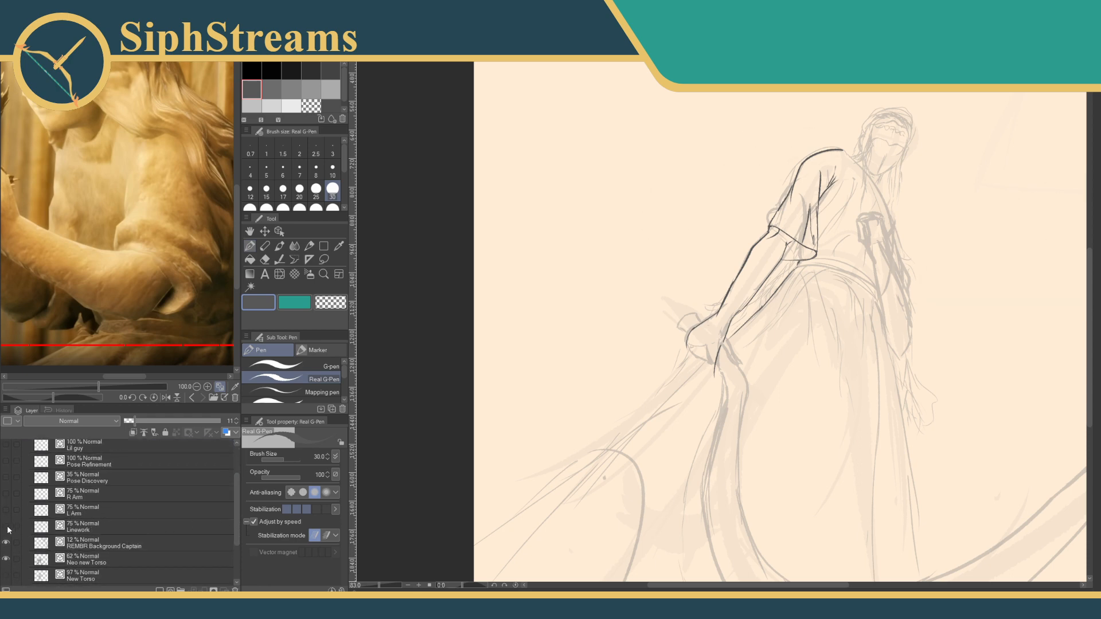
click(6, 526)
click(6, 526)
click(11, 460)
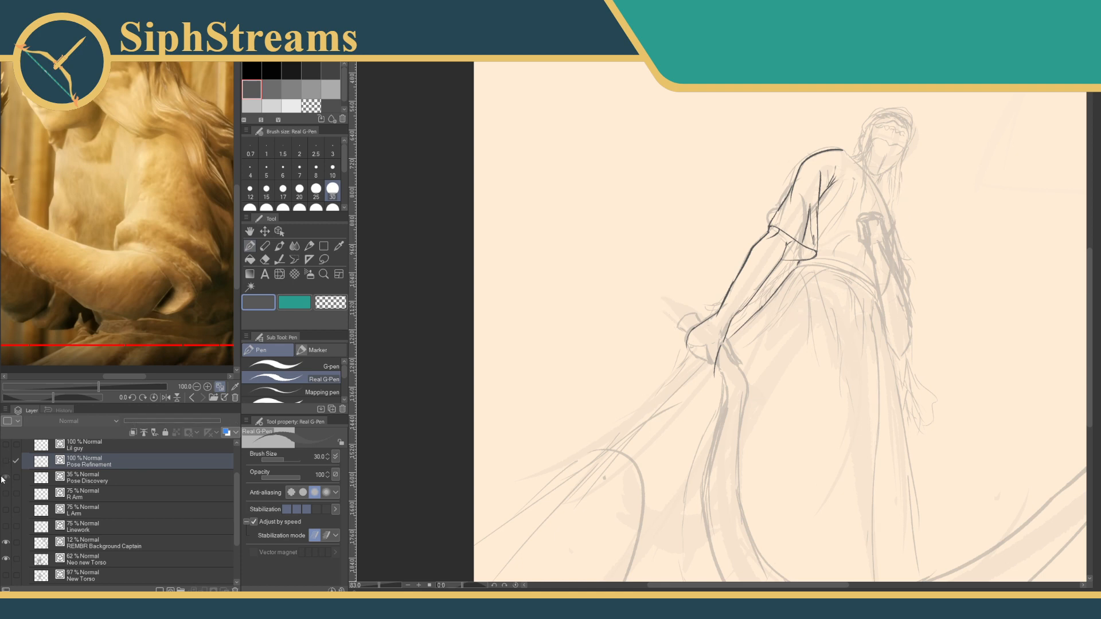
click(6, 447)
drag(373, 437, 369, 511)
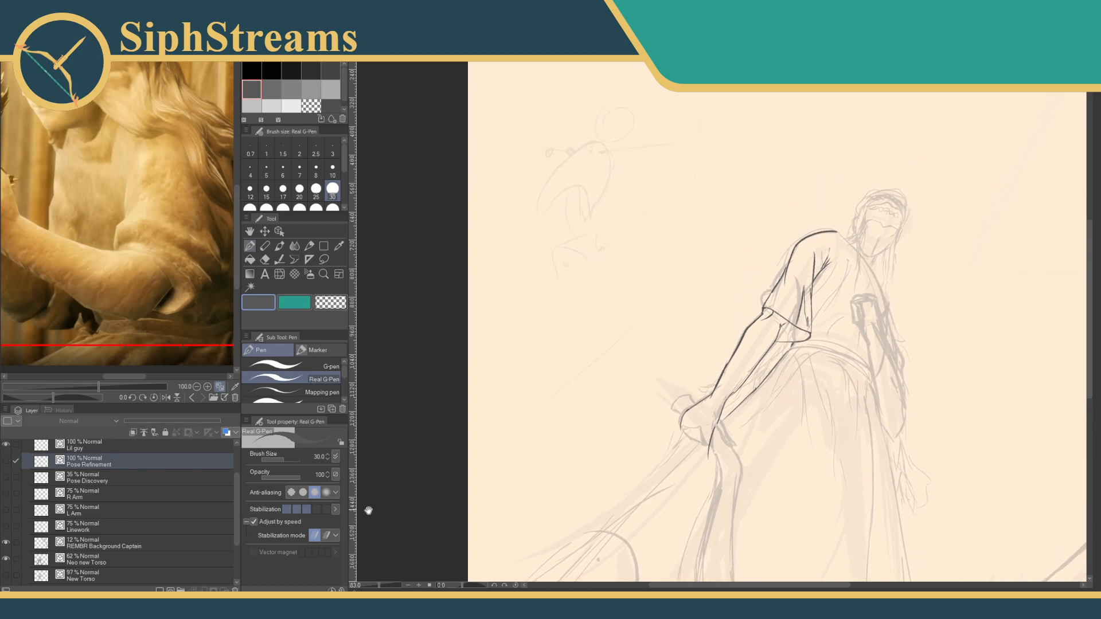
click(6, 448)
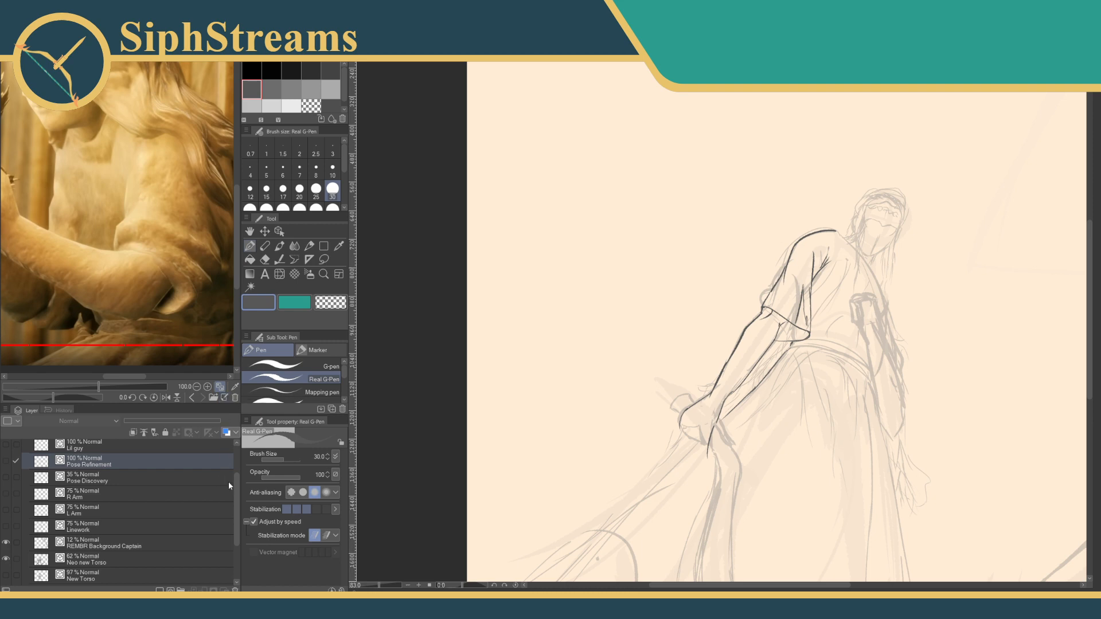
Check the New L Arm, Clean Lines and New Torso layers by briefly showing each one.
scroll(239, 511, down, 4)
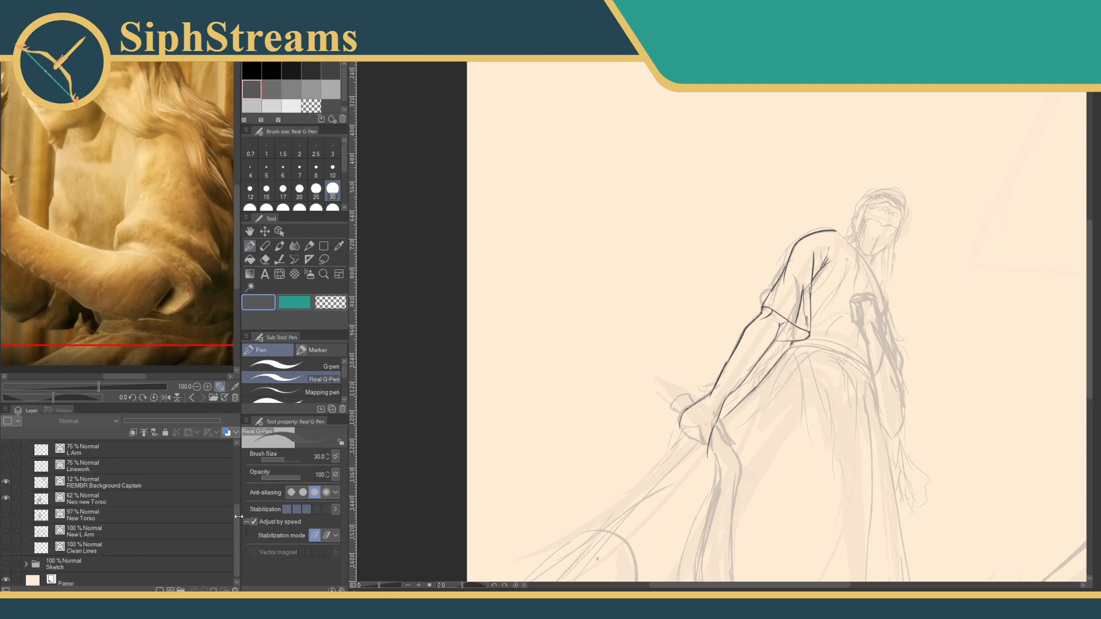
click(6, 531)
click(5, 531)
click(5, 548)
click(6, 548)
click(5, 516)
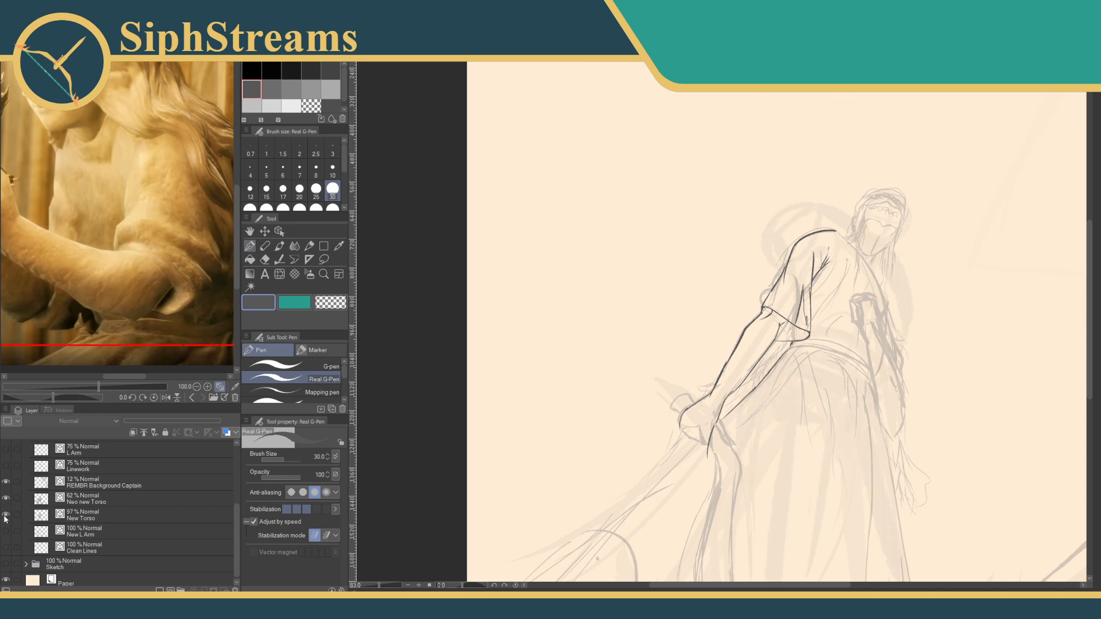
click(5, 515)
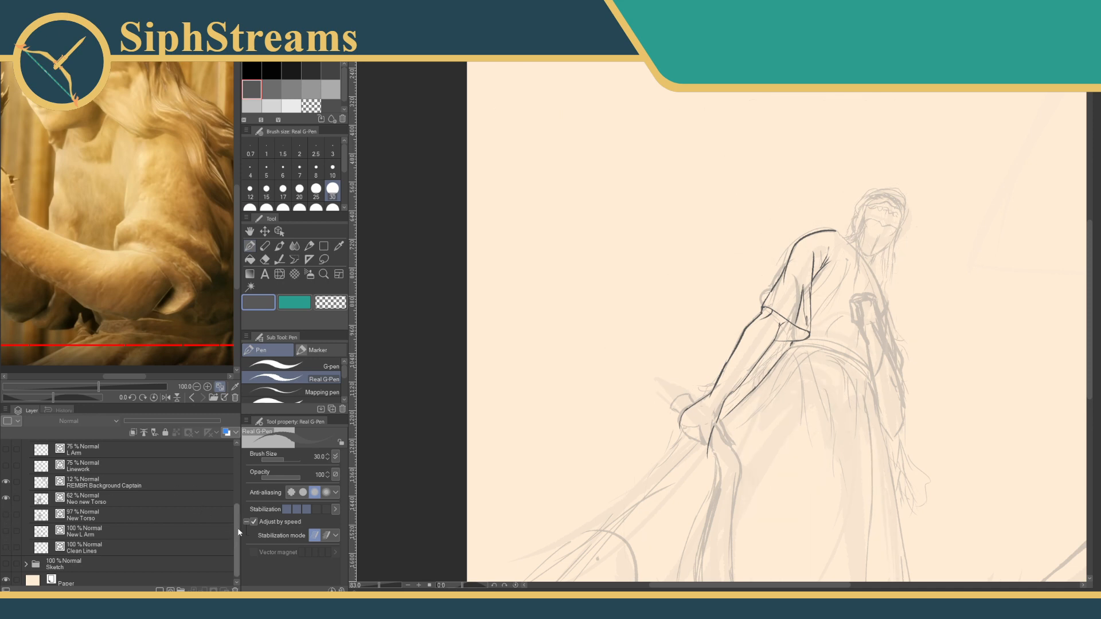
Recheck the Linework layer, leave the L Arm layer shown, and compare it with the arm and hand lines.
scroll(236, 518, up, 3)
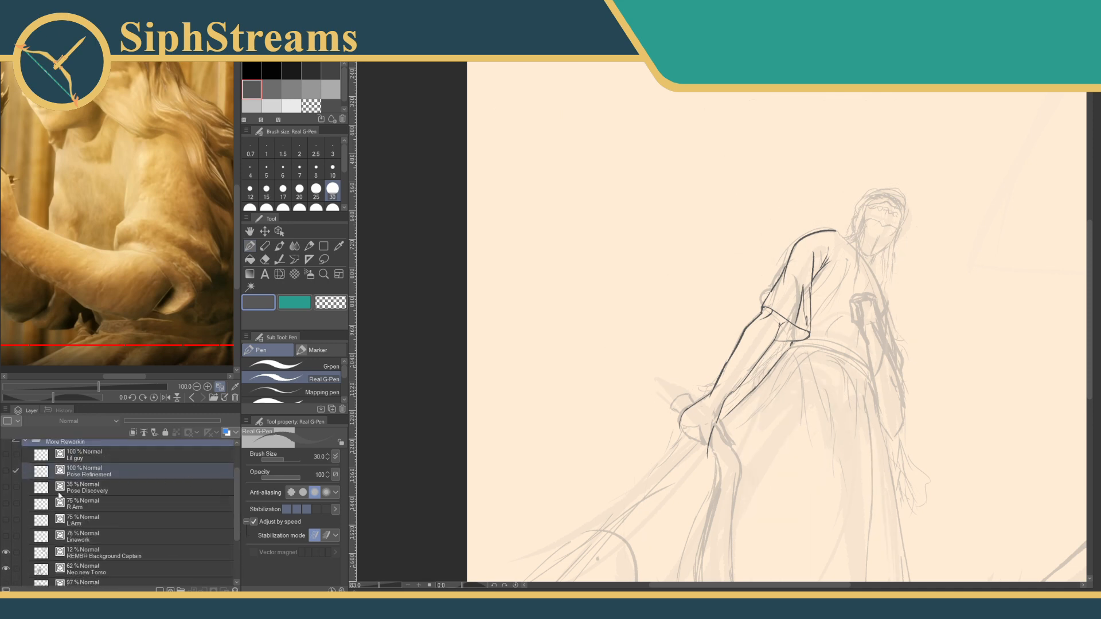
click(6, 536)
click(6, 536)
click(6, 520)
click(6, 520)
click(5, 521)
drag(661, 391, 600, 310)
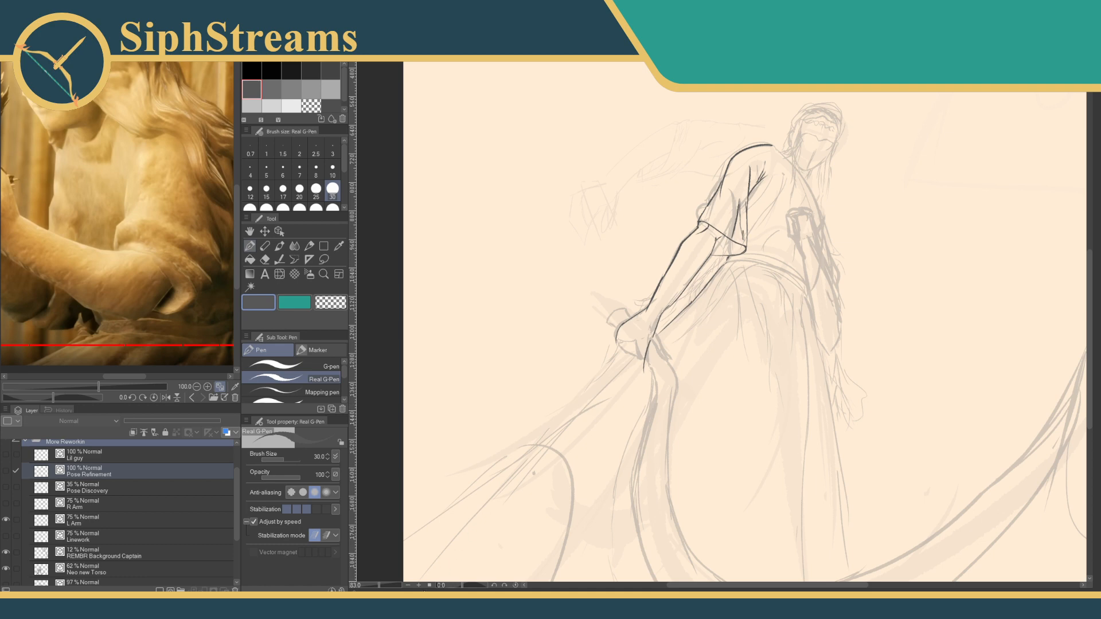
drag(380, 586, 384, 586)
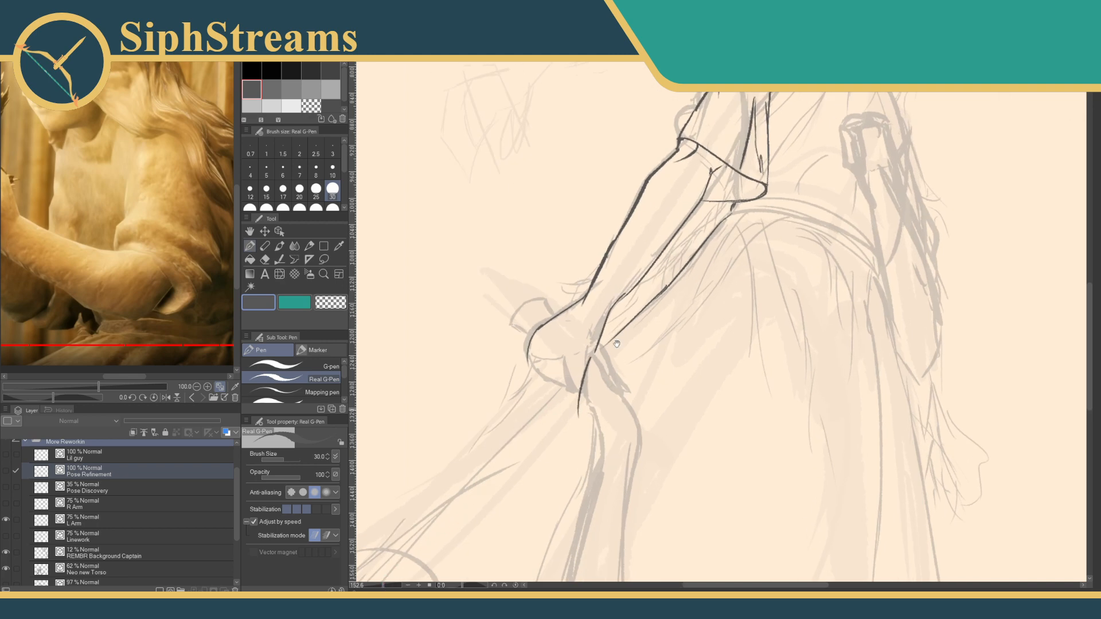
drag(616, 344, 659, 343)
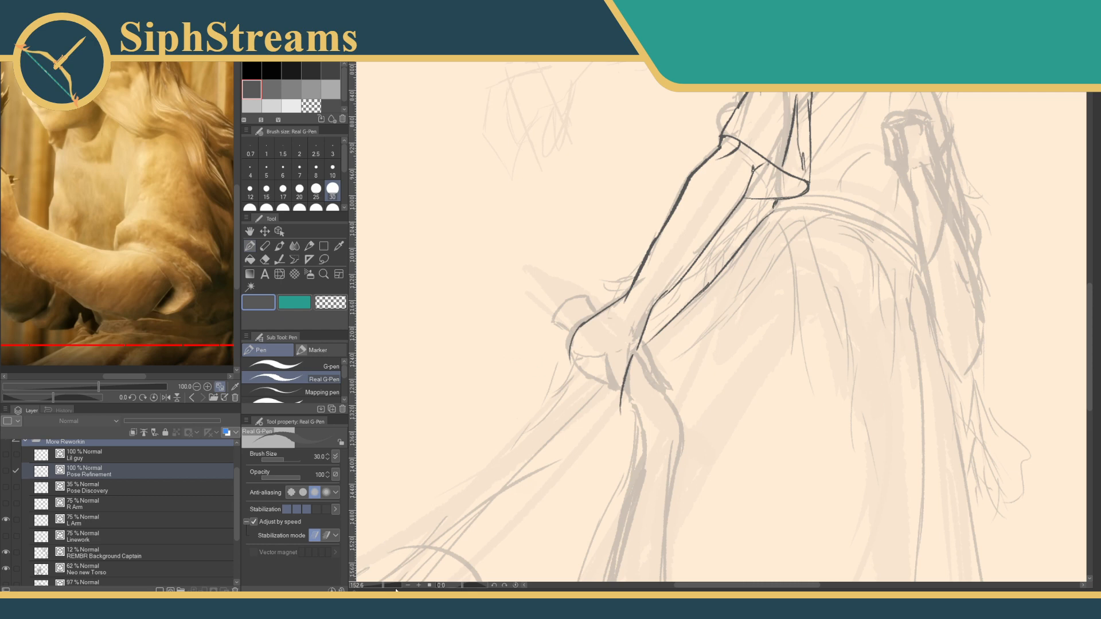
scroll(459, 516, up, 4)
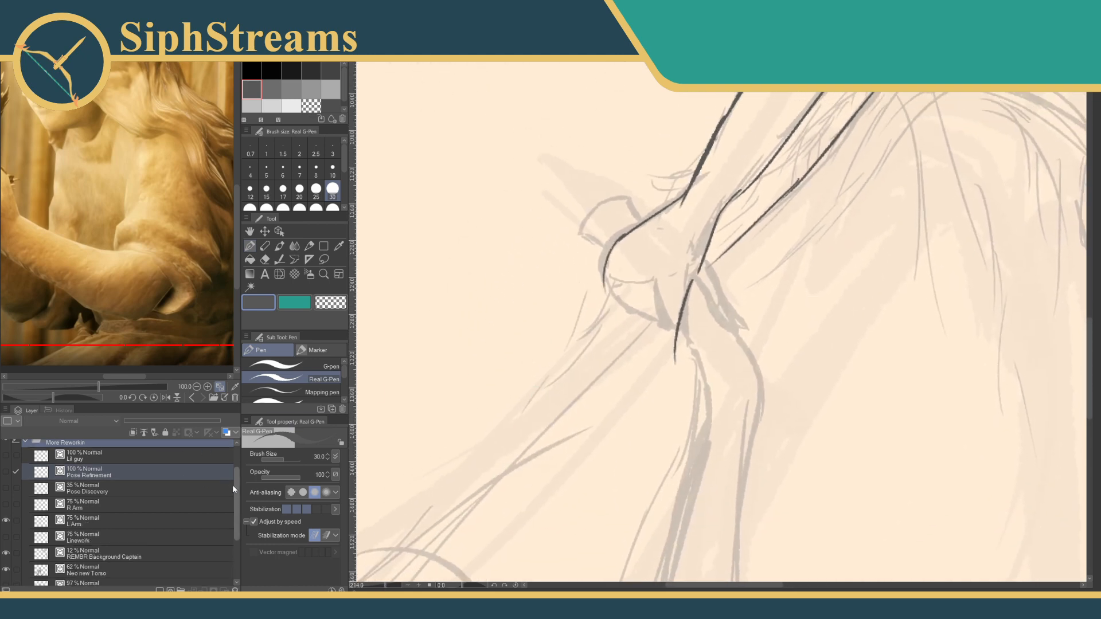
Hide and collapse the More Reworkin folder, reselect the top Sketch layer, and briefly toggle the Rough Sketch folder.
scroll(233, 484, up, 2)
click(6, 480)
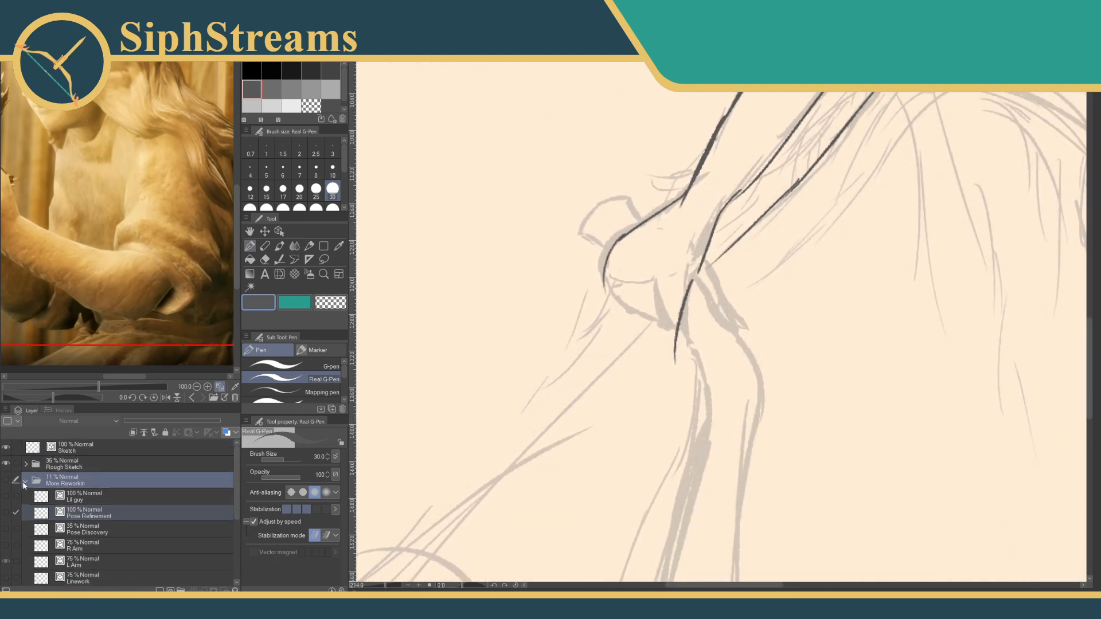
click(24, 481)
click(60, 465)
click(78, 449)
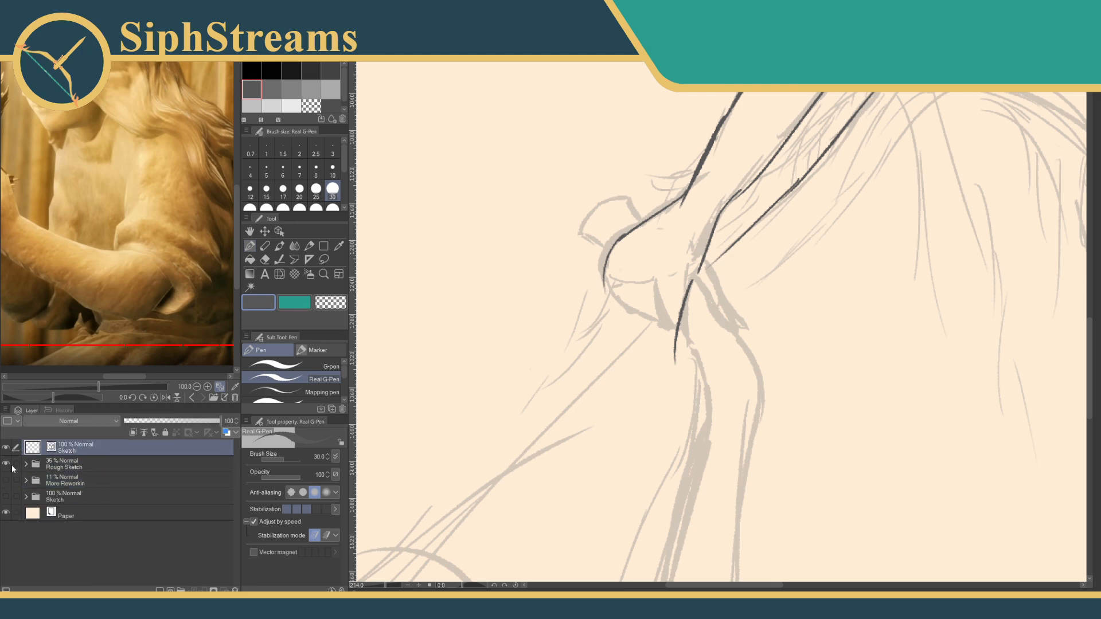
click(6, 463)
click(6, 463)
Trace the curved outer edge of the thumb over the rough sketch beside the hand.
drag(605, 285, 679, 333)
key(ctrl+z)
drag(644, 349, 641, 441)
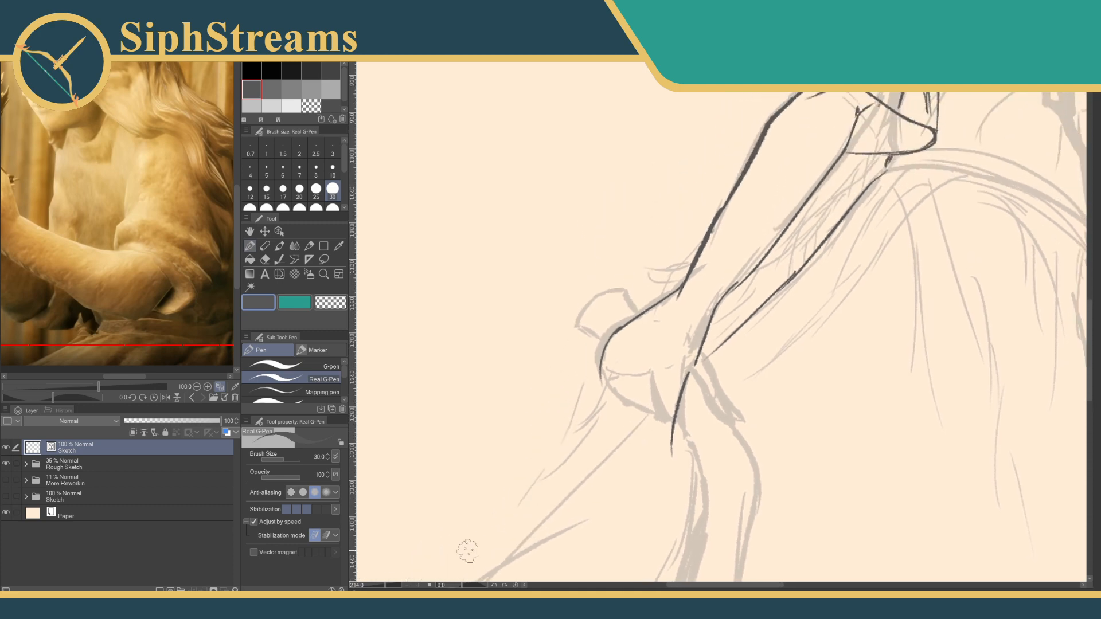
drag(387, 586, 392, 585)
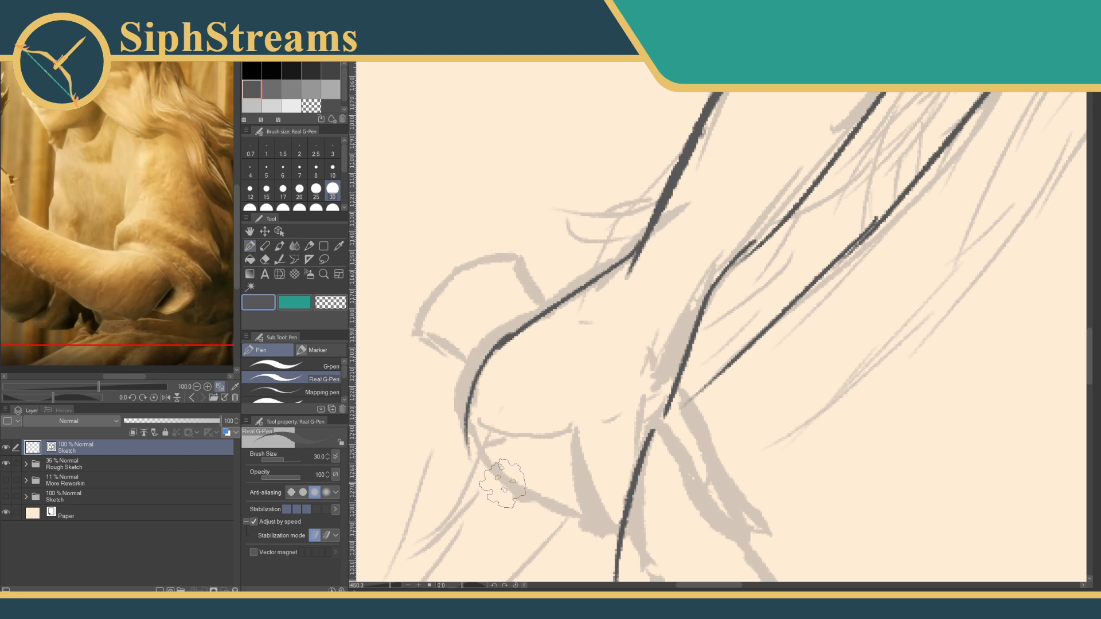
mouse_move(410, 334)
mouse_down()
mouse_move(461, 272)
mouse_move(522, 261)
mouse_move(459, 265)
mouse_move(410, 335)
mouse_move(510, 257)
mouse_move(524, 268)
mouse_move(480, 258)
mouse_move(424, 333)
mouse_up()
key(ctrl+z)
key(ctrl+z)
key(ctrl+z)
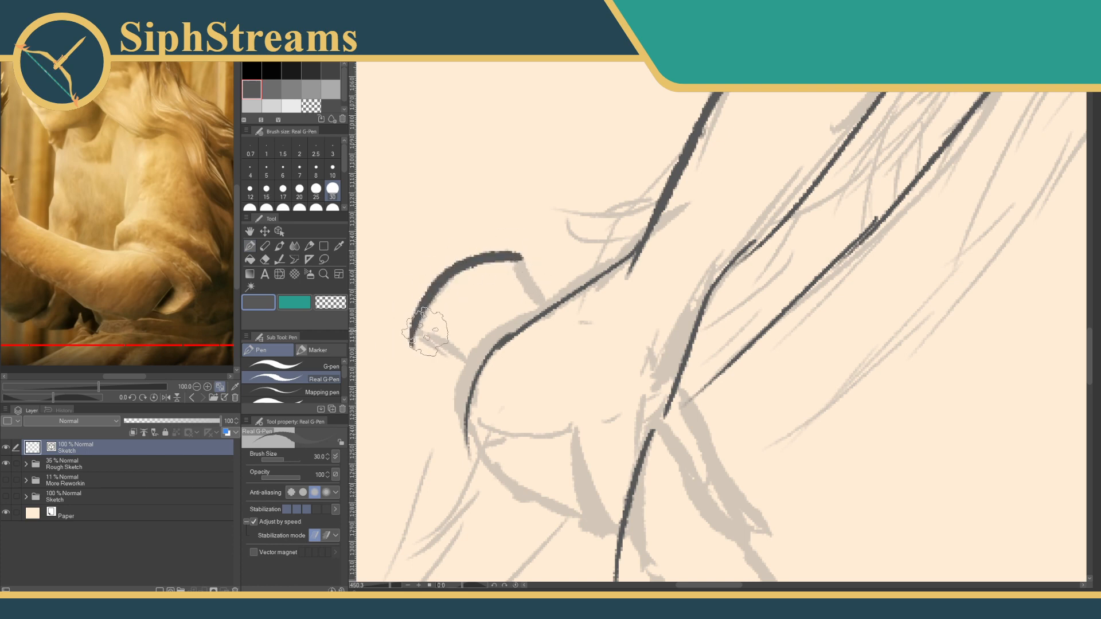
Draw the thumb's two short edges, joining its curved outline to the back of the hand.
drag(519, 257, 542, 298)
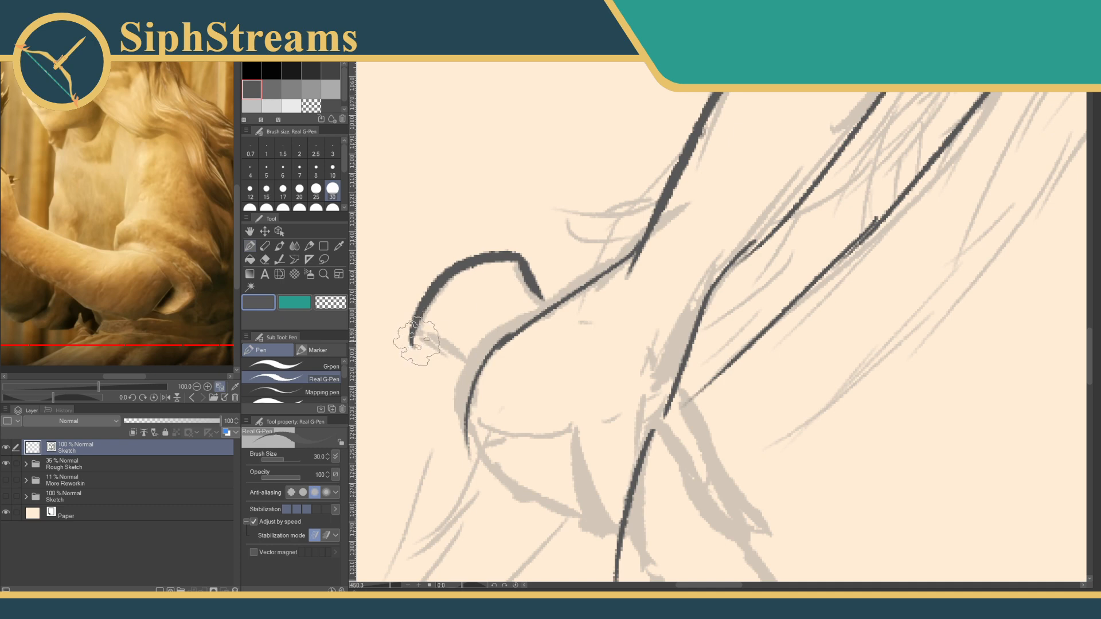
drag(409, 336, 462, 360)
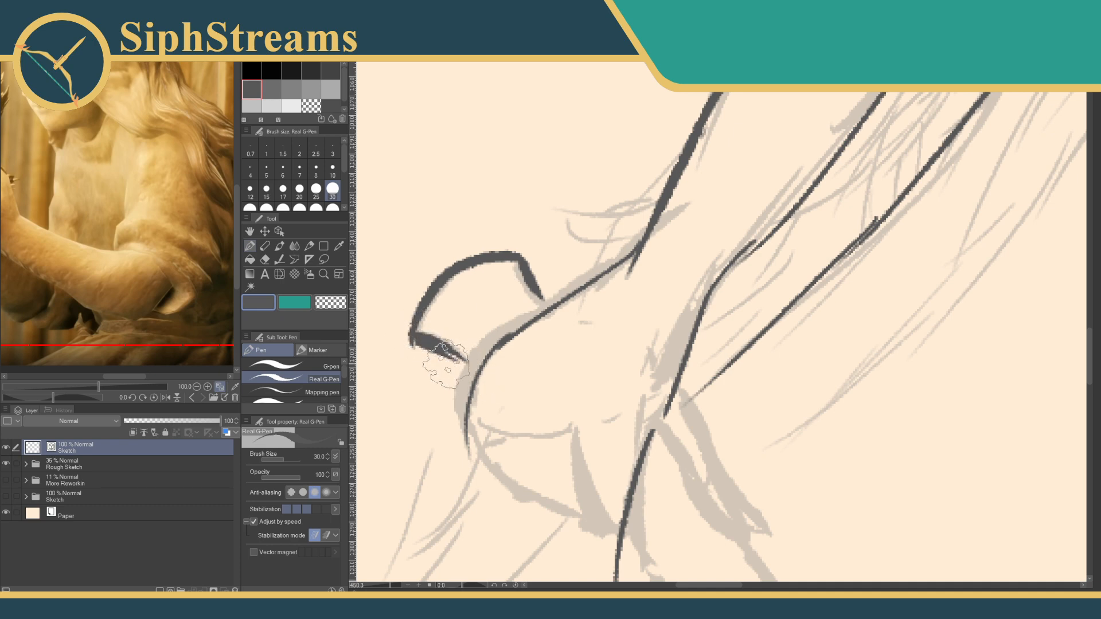
key(ctrl+z)
key(ctrl+z)
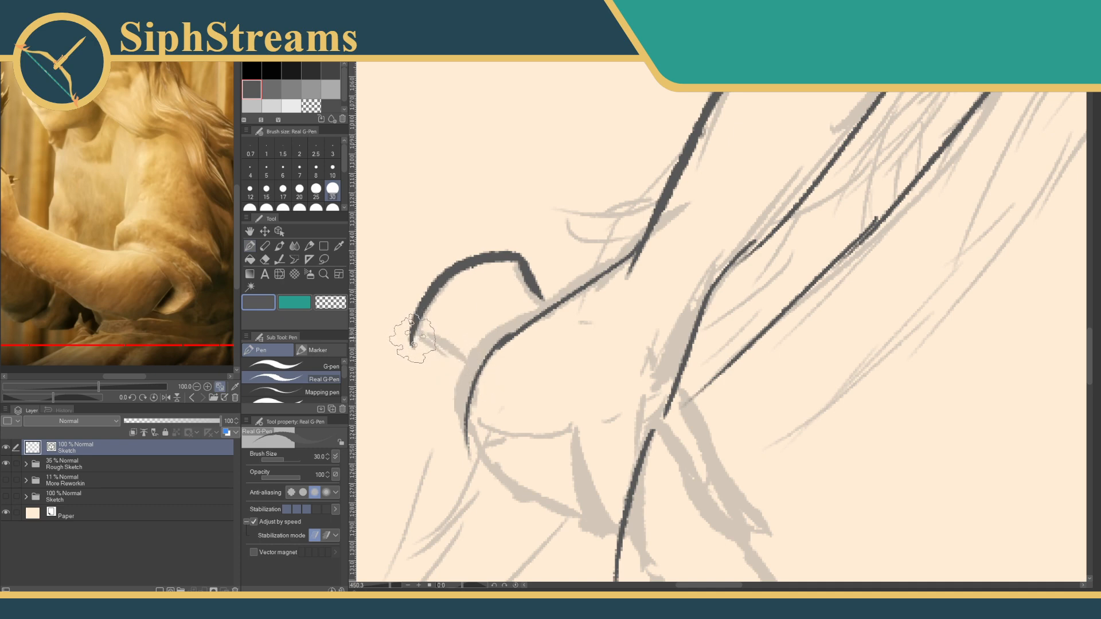
drag(411, 331, 468, 362)
key(ctrl+z)
drag(411, 331, 470, 364)
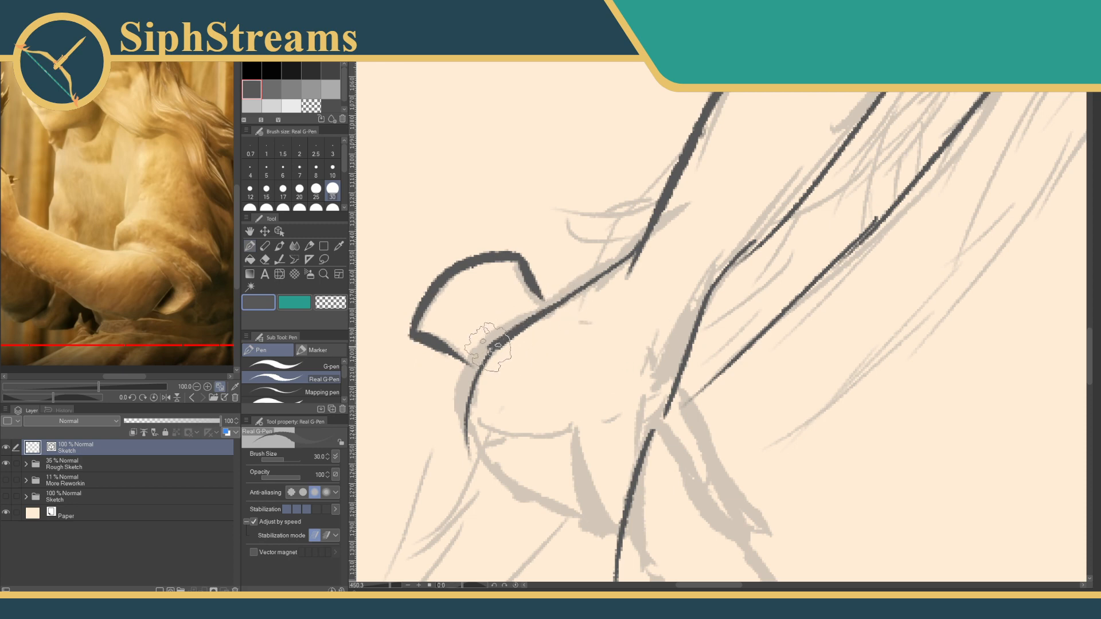
Redraw the short knuckle line running from below the thumb down to the start of the curled fingers.
drag(489, 350, 470, 428)
drag(484, 372, 463, 475)
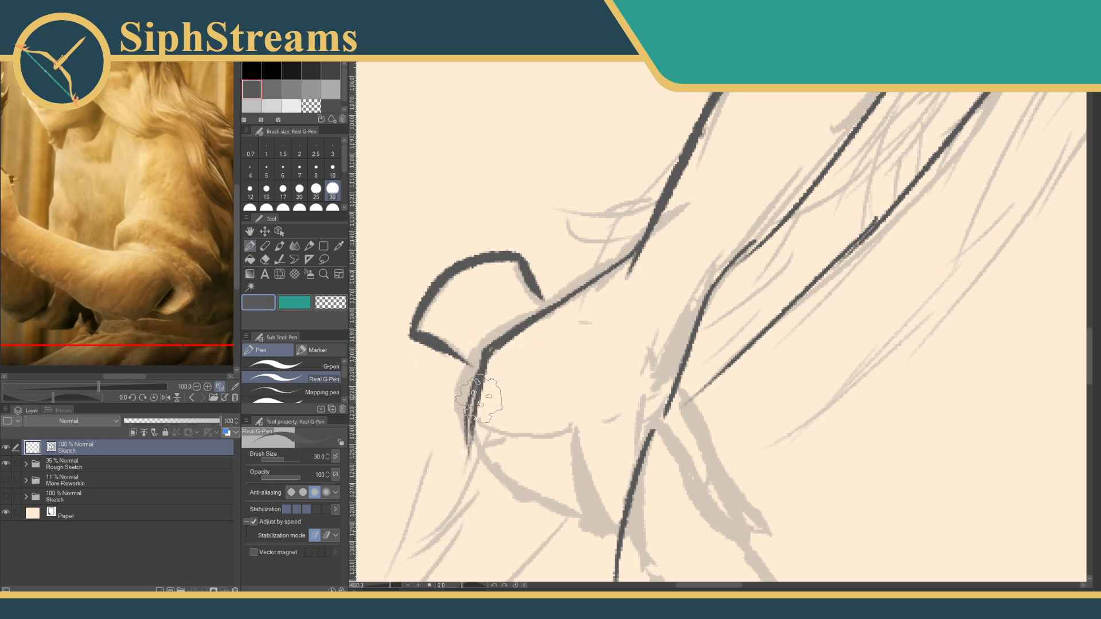
key(ctrl+z)
key(ctrl+z)
drag(489, 351, 463, 445)
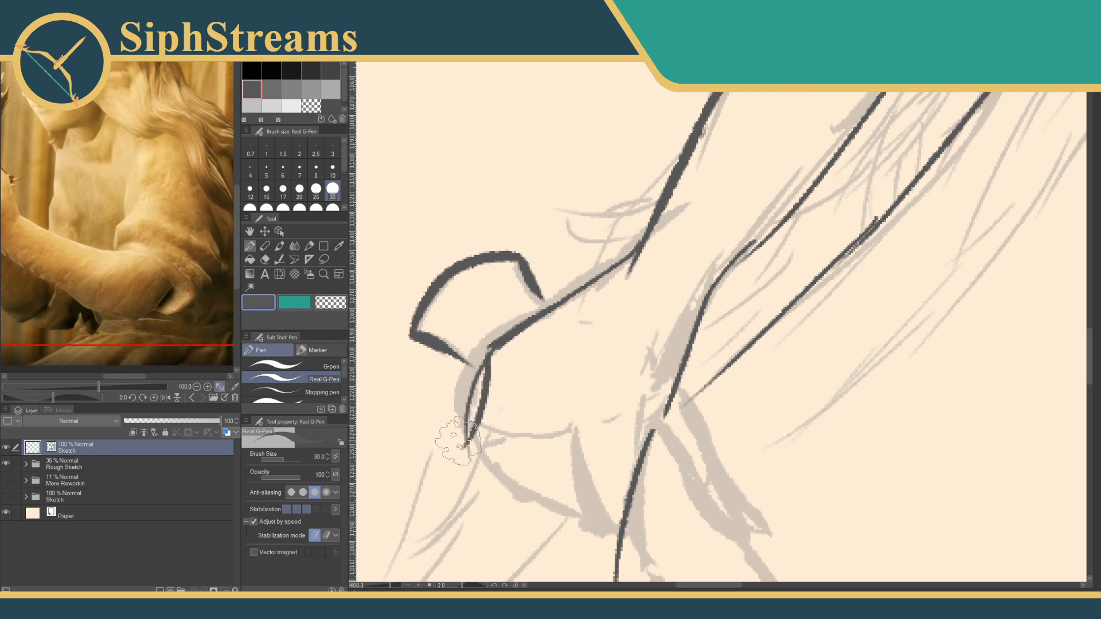
key(ctrl+z)
drag(489, 351, 463, 432)
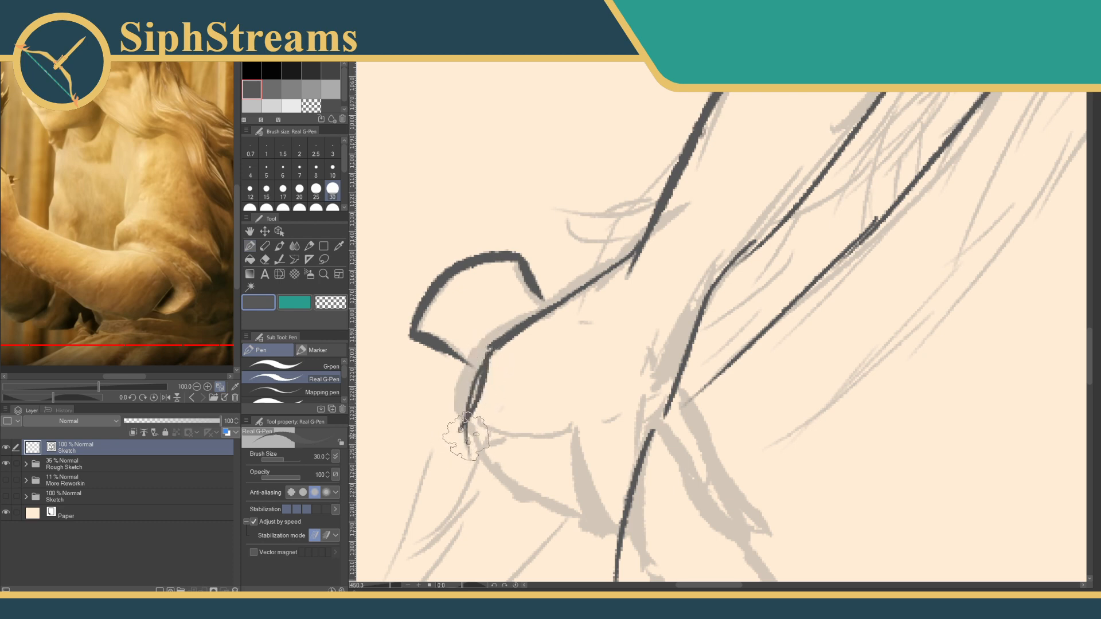
Outline the curled fingers as a curved wedge below the knuckles and start the pointed fingertip beside them.
scroll(542, 477, down, 3)
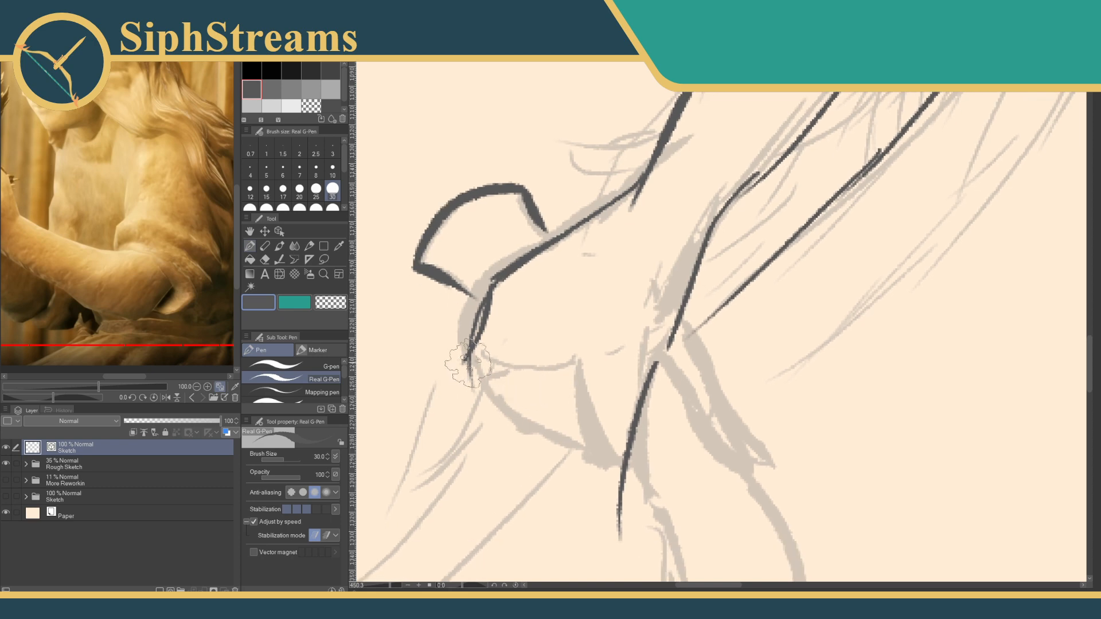
mouse_move(467, 363)
mouse_down()
mouse_move(573, 372)
mouse_move(489, 403)
mouse_move(597, 445)
mouse_up()
mouse_move(574, 371)
mouse_down()
mouse_move(590, 460)
mouse_move(636, 490)
mouse_up()
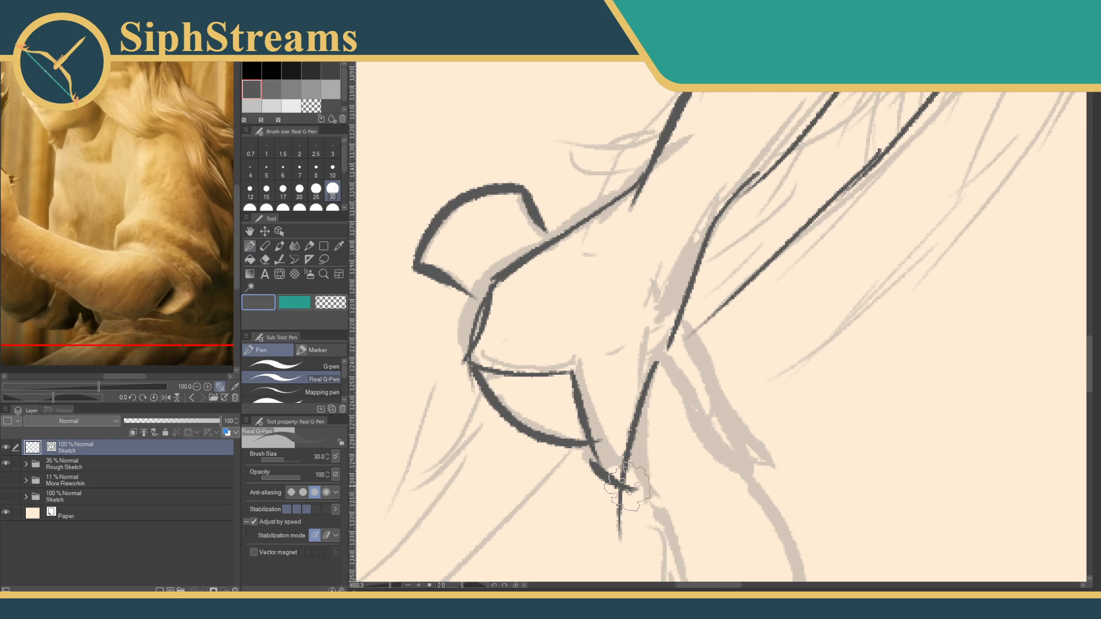
Try to draw a curved line from the wrist down along the rough drapery fold beside the hand.
drag(613, 414, 551, 312)
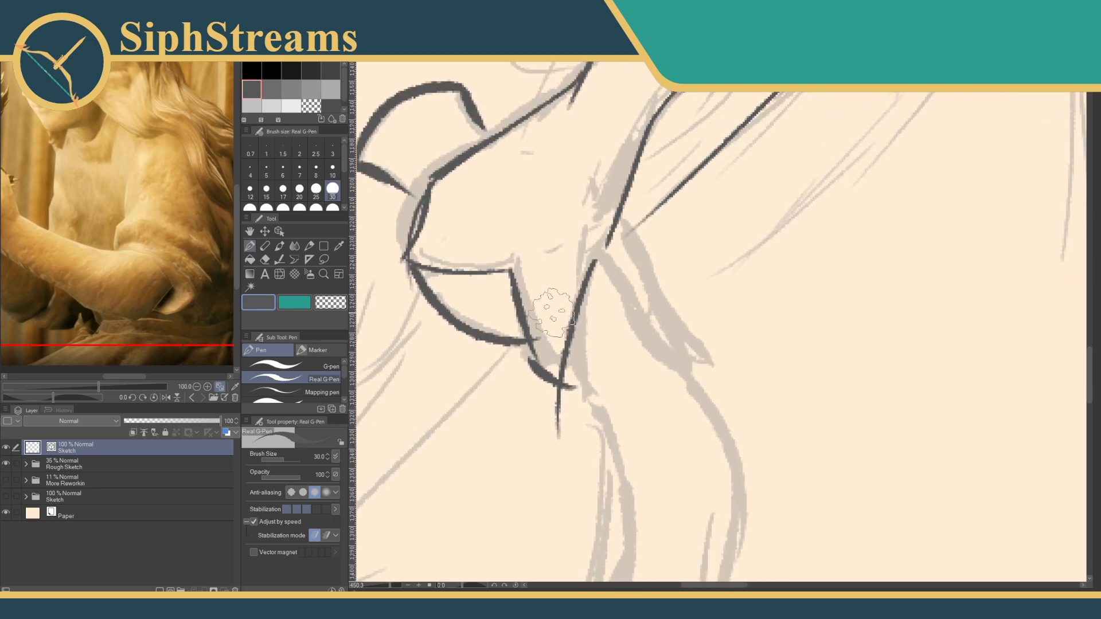
drag(602, 344, 623, 339)
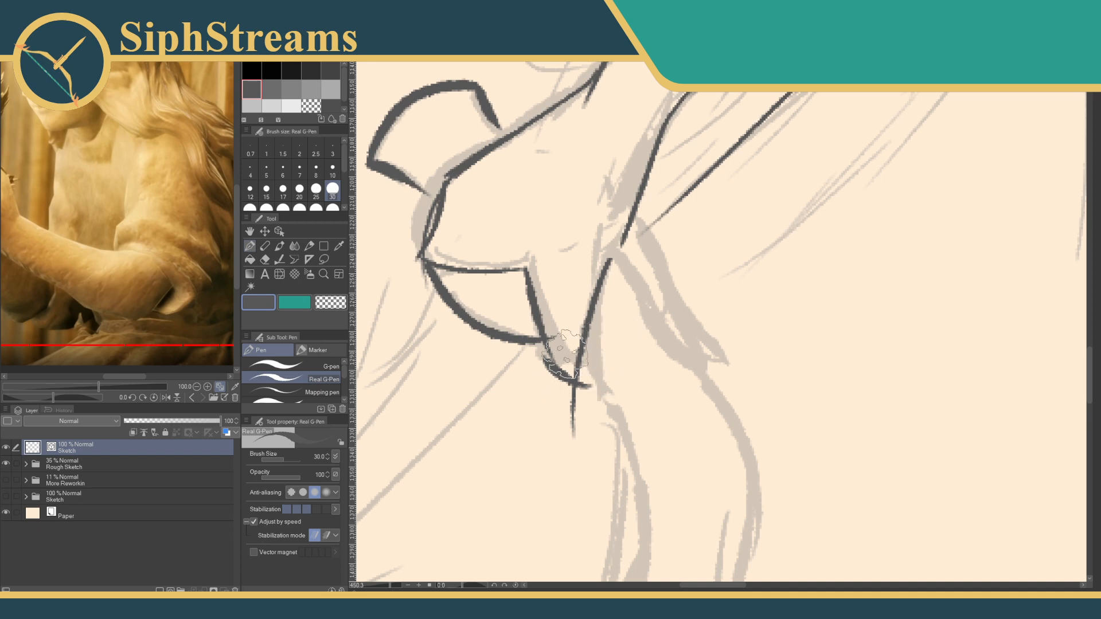
drag(564, 350, 549, 373)
drag(620, 244, 673, 395)
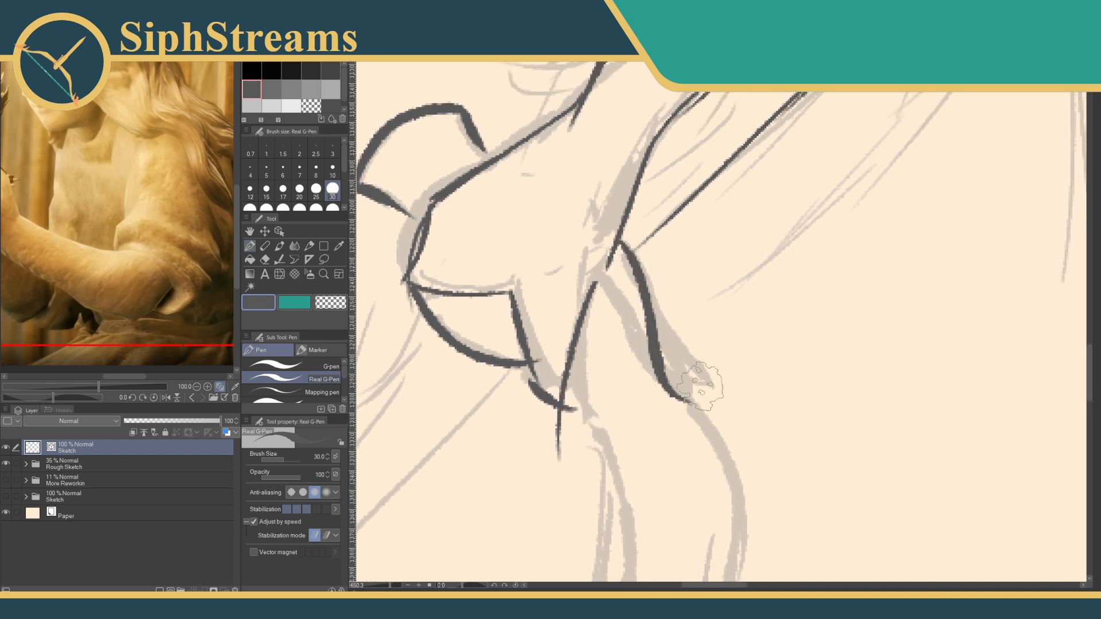
key(ctrl+z)
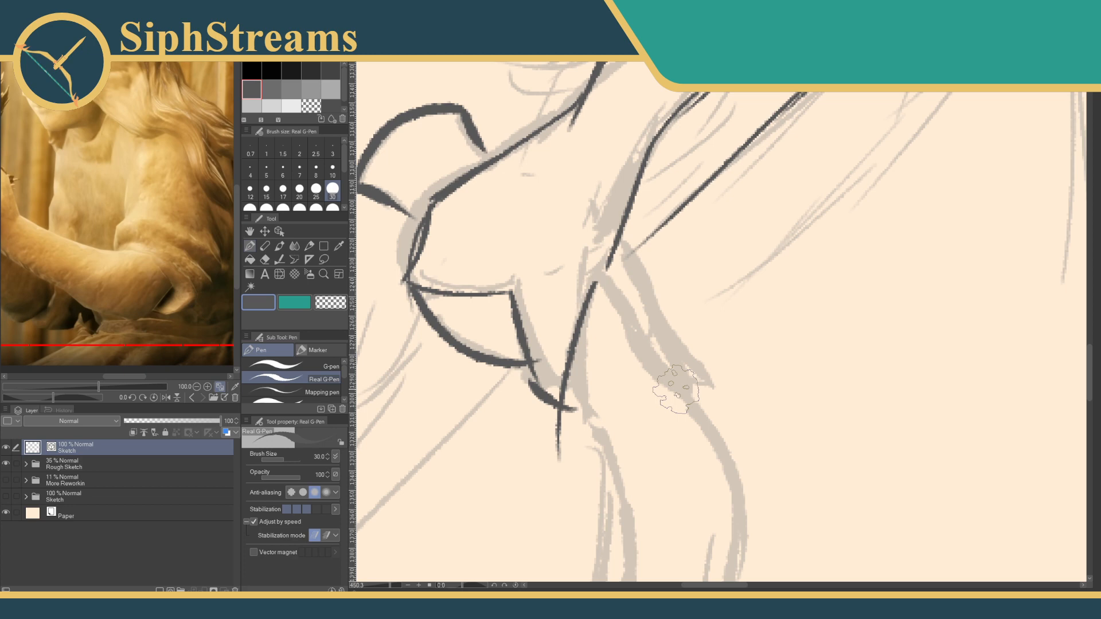
Erase the line ends that overshoot the pointed fingertip, using the Rough vector eraser.
mouse_move(622, 281)
mouse_down()
mouse_move(619, 217)
mouse_move(600, 275)
mouse_up()
key(e)
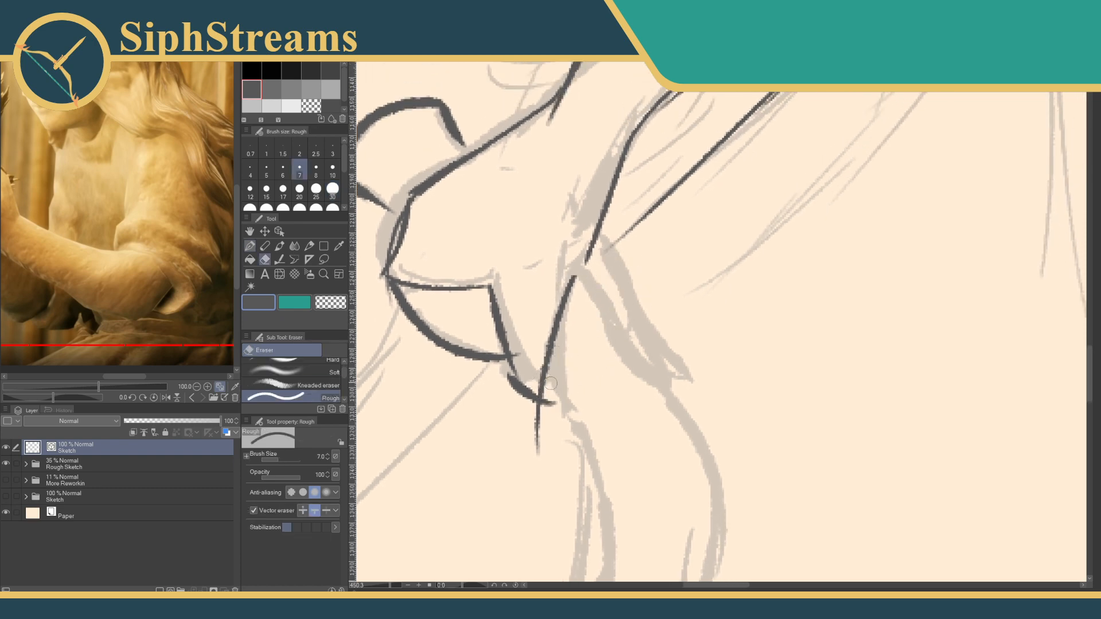
mouse_move(556, 396)
mouse_down()
mouse_move(526, 443)
mouse_move(530, 430)
mouse_move(506, 411)
mouse_up()
key(p)
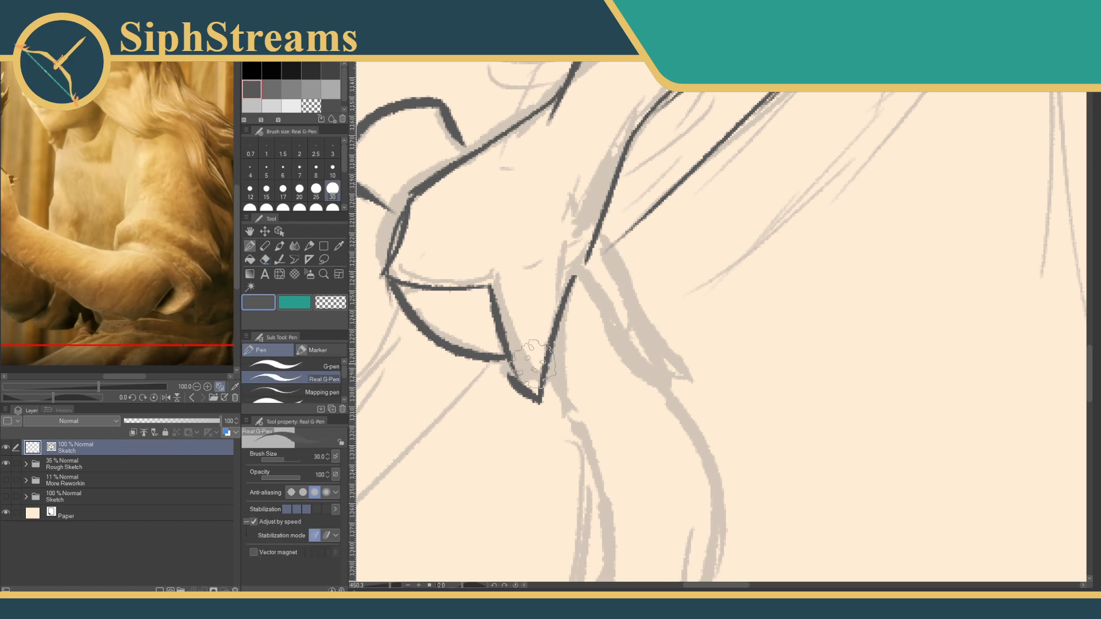
Close the gap between the curled fingers and the pointed fingertip, and trim the stray line ends there.
drag(391, 585, 394, 586)
mouse_move(434, 514)
mouse_down()
mouse_move(466, 477)
mouse_move(536, 461)
mouse_up()
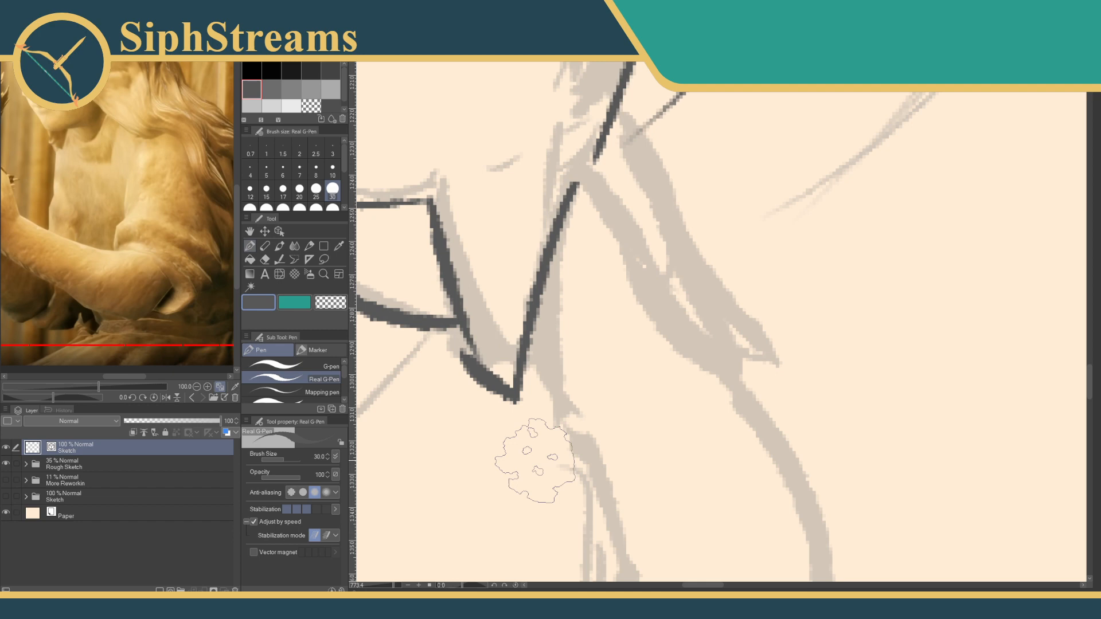
mouse_move(509, 256)
mouse_down()
mouse_move(585, 297)
mouse_move(621, 342)
mouse_up()
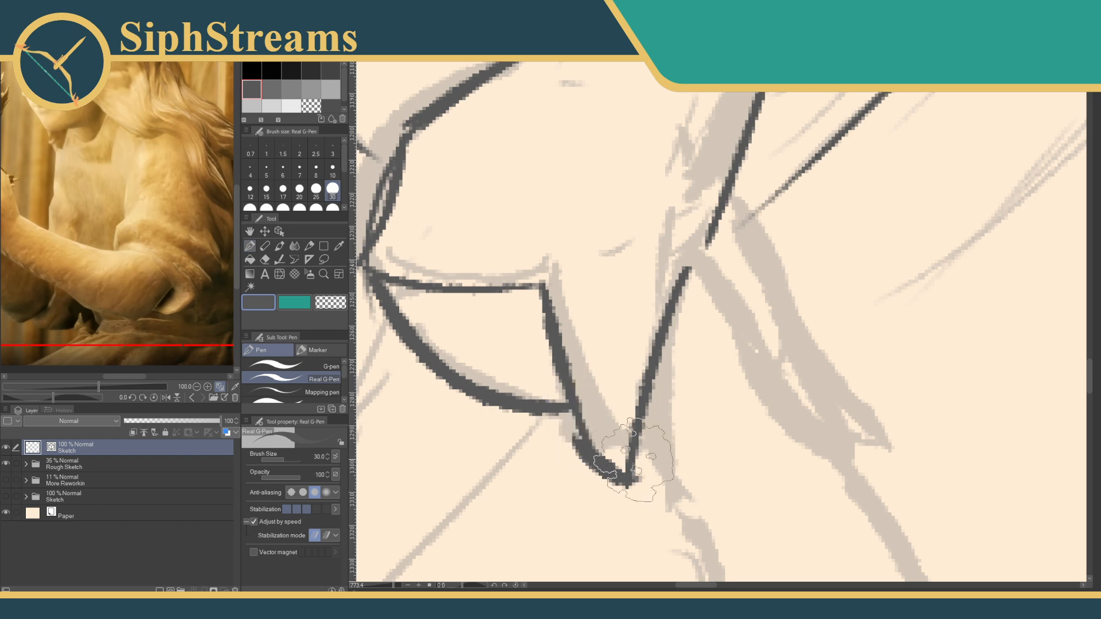
key(e)
drag(569, 451, 573, 459)
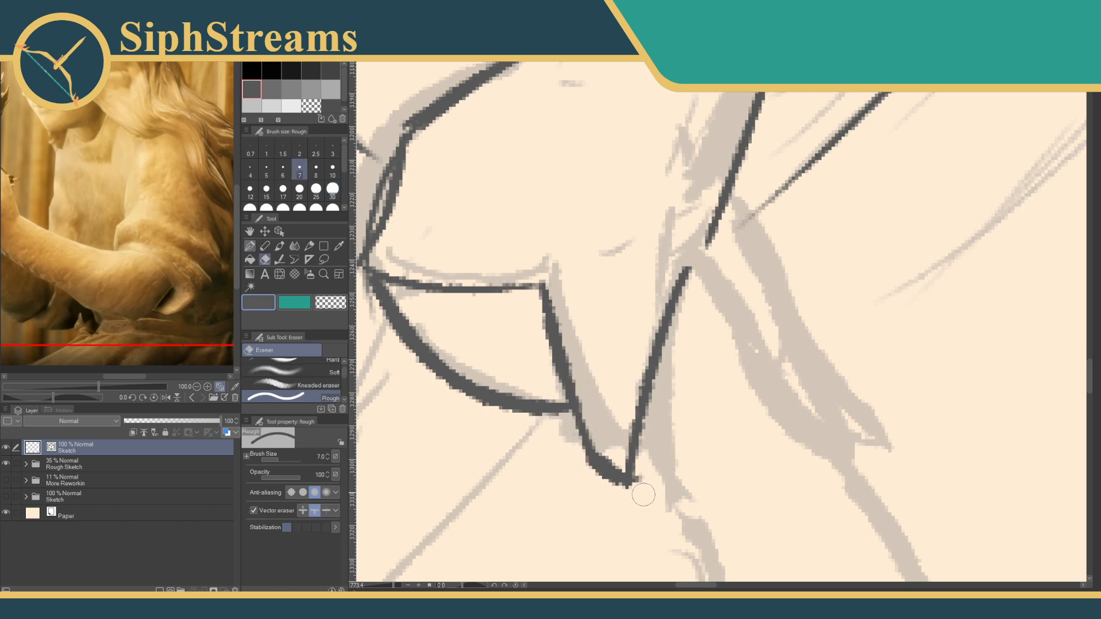
key(p)
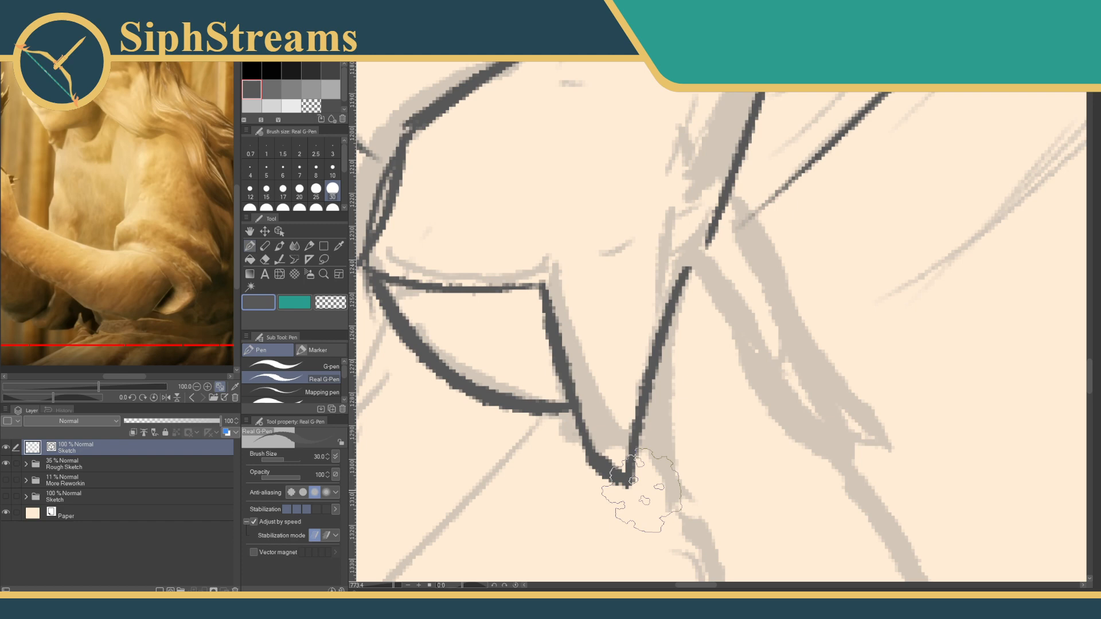
Try to draw a single curved finger division line inside the curled finger outline.
drag(450, 289, 530, 382)
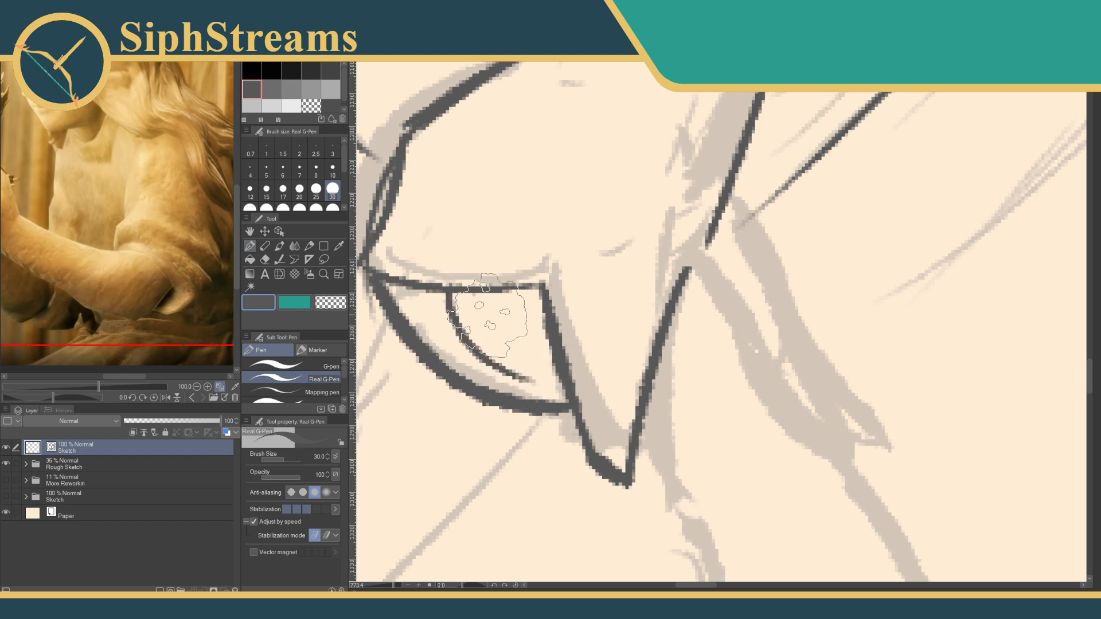
key(ctrl+z)
drag(448, 292, 553, 364)
key(ctrl+z)
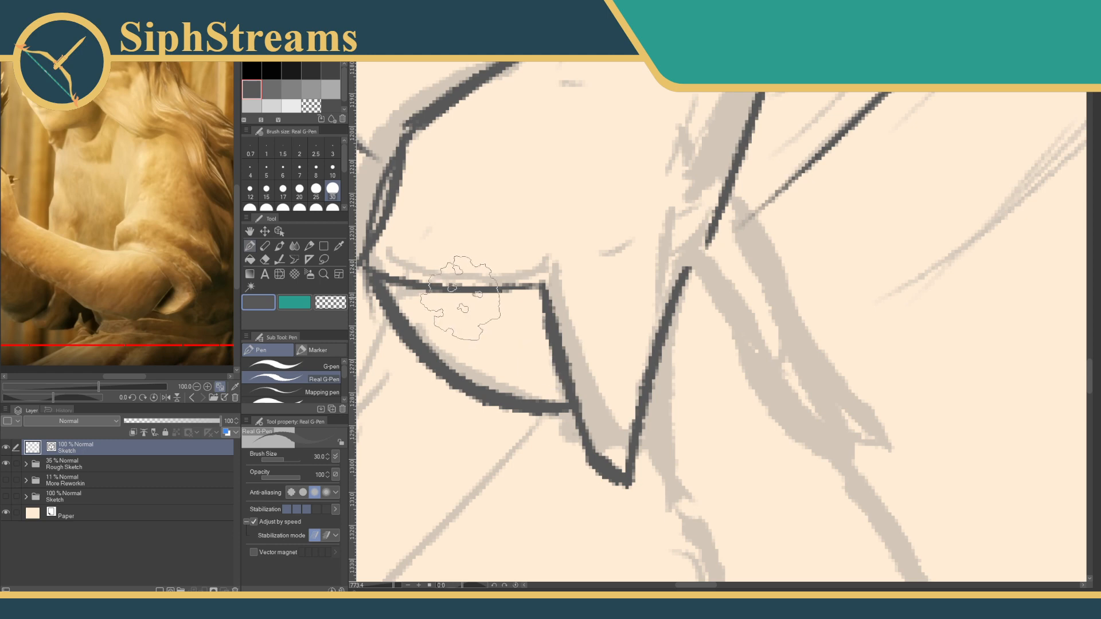
drag(459, 300, 544, 381)
key(ctrl+z)
drag(456, 293, 542, 383)
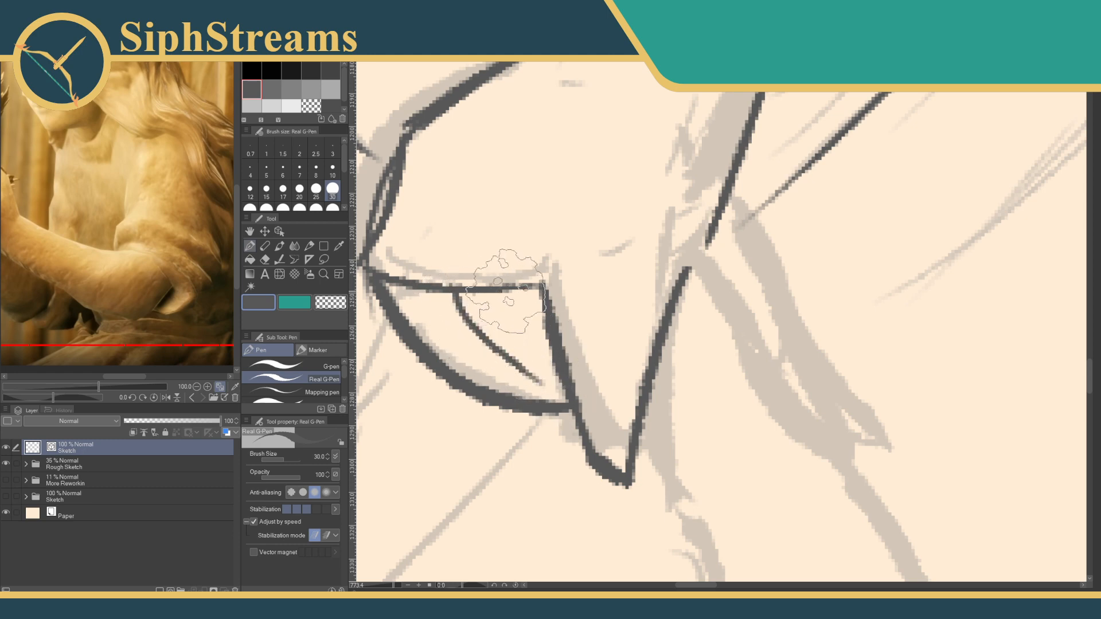
key(ctrl+z)
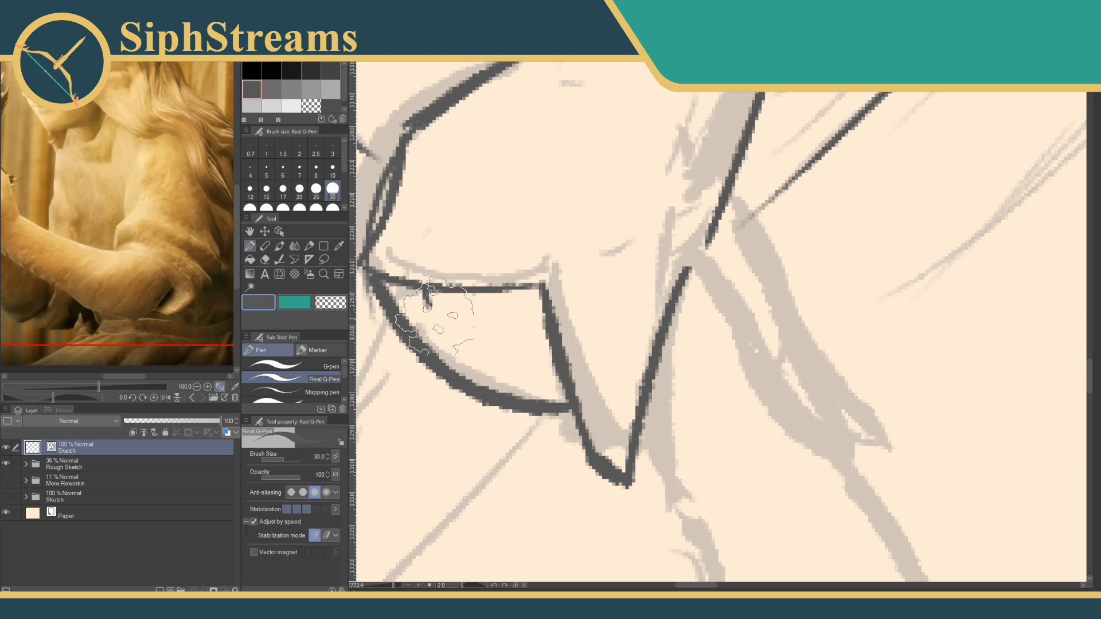
Try to place two finger division lines running from the knuckle line to the curled fingers' lower edge.
drag(427, 304, 539, 396)
key(ctrl+z)
drag(424, 299, 487, 401)
key(ctrl+z)
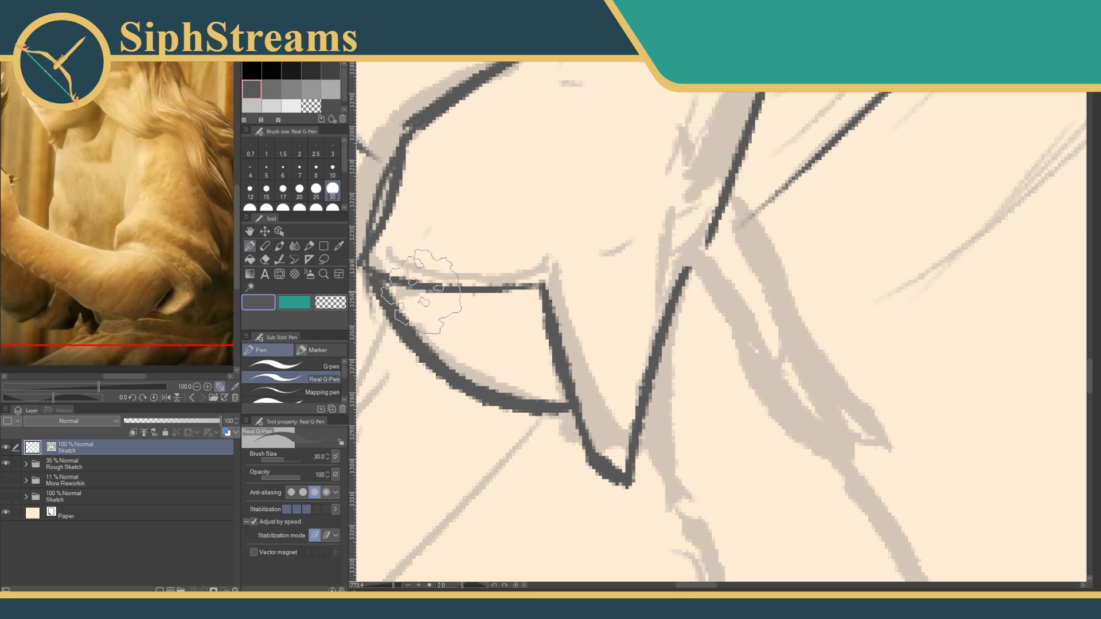
mouse_move(427, 298)
mouse_down()
mouse_move(540, 393)
mouse_move(537, 375)
mouse_move(511, 396)
mouse_up()
key(ctrl+z)
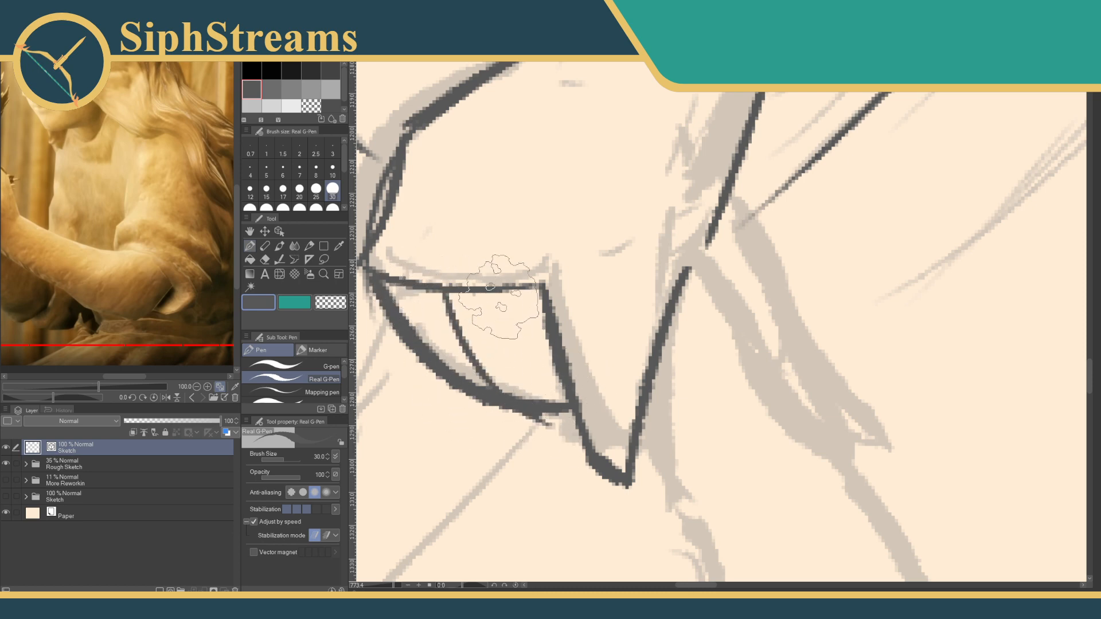
mouse_move(496, 294)
mouse_down()
mouse_move(542, 384)
mouse_move(559, 401)
mouse_up()
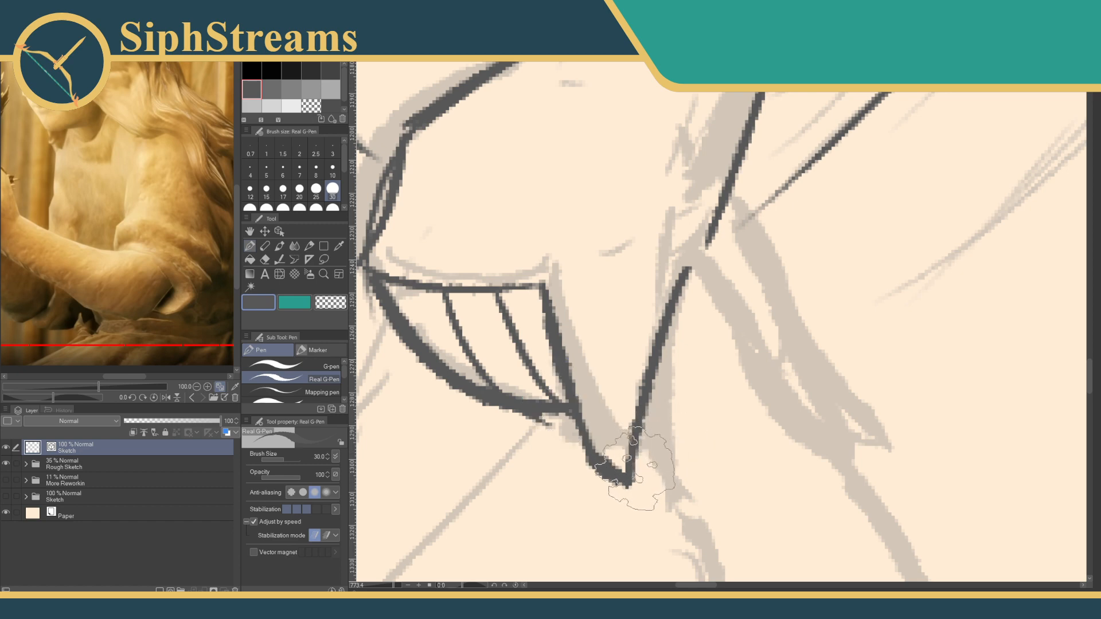
key(ctrl+z)
key(ctrl+z)
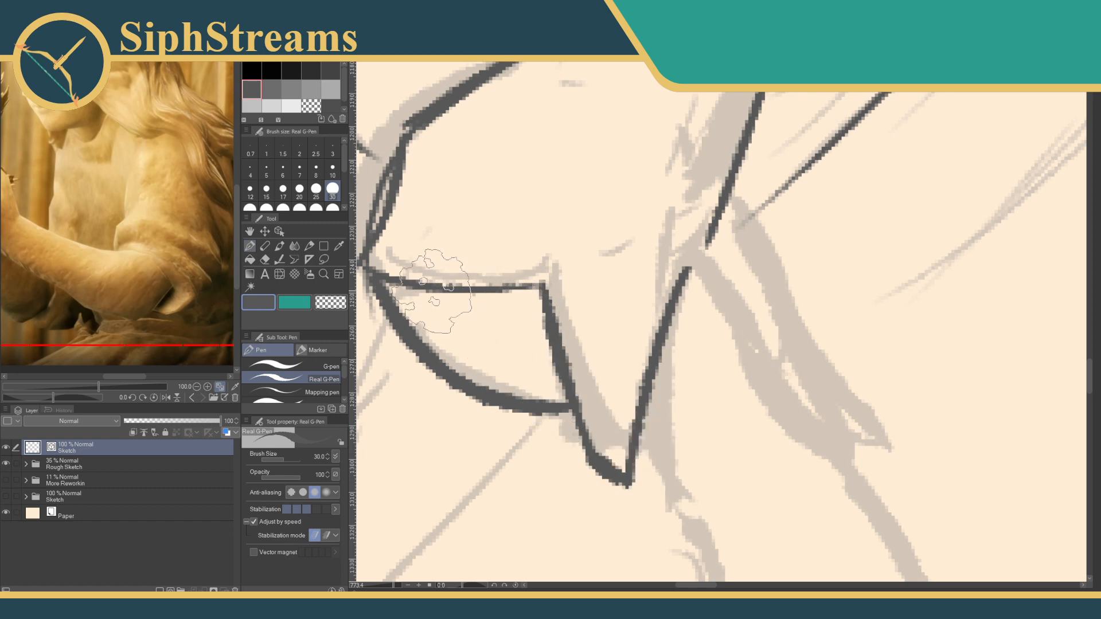
Draw two curved division lines inside the curled finger outline to separate the fingers.
drag(472, 295, 565, 420)
mouse_move(477, 297)
mouse_down()
mouse_move(483, 346)
mouse_move(566, 421)
mouse_up()
mouse_move(422, 296)
mouse_down()
mouse_move(425, 324)
mouse_move(507, 394)
mouse_up()
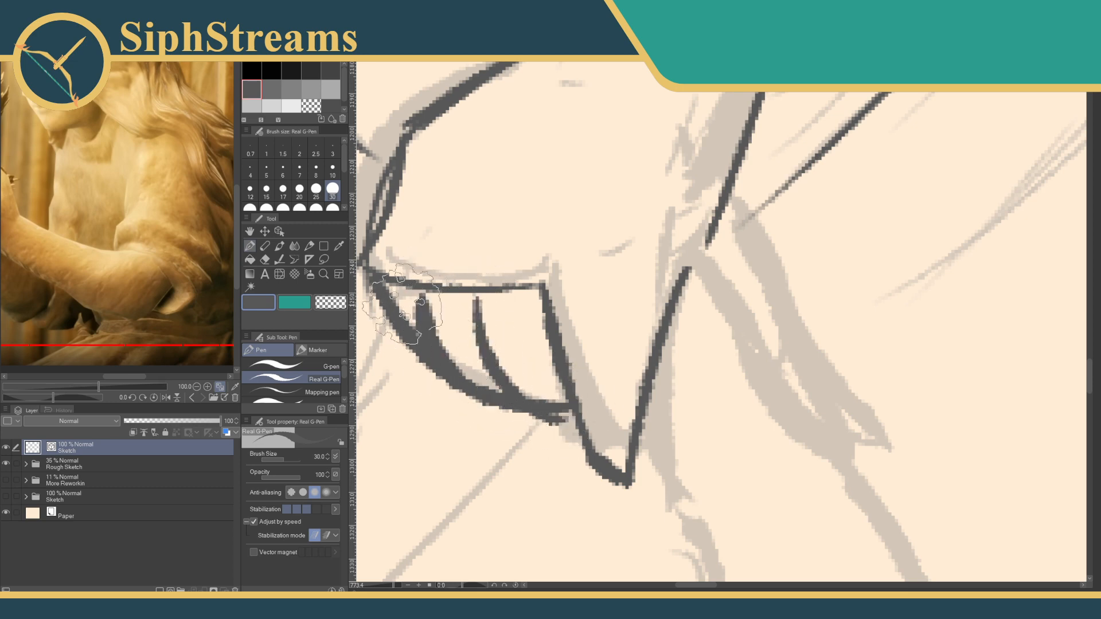
Thicken the outer edge of the curled fingers and add a short stroke at the pointed fingertip.
drag(597, 417, 691, 393)
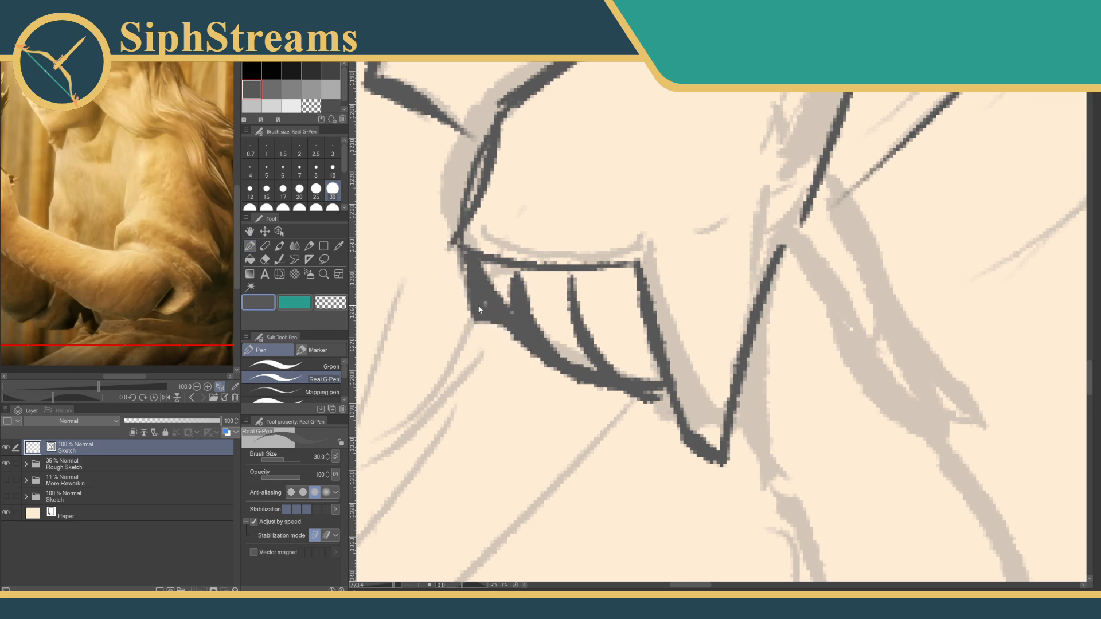
key(ctrl+z)
mouse_move(468, 257)
mouse_down()
mouse_move(484, 308)
mouse_move(524, 327)
mouse_up()
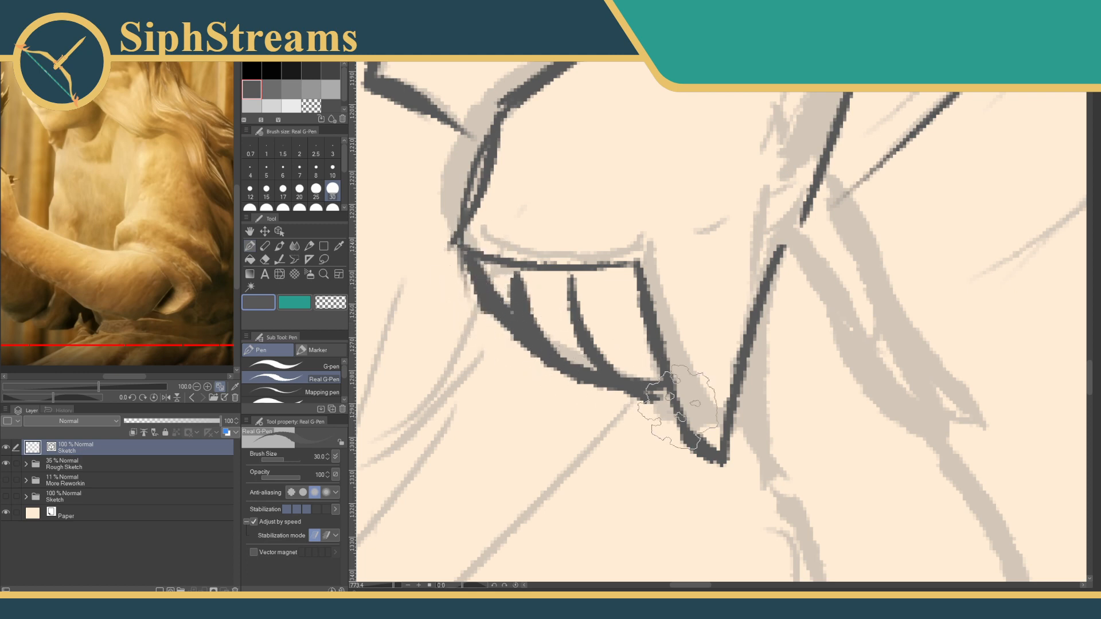
drag(678, 408, 559, 400)
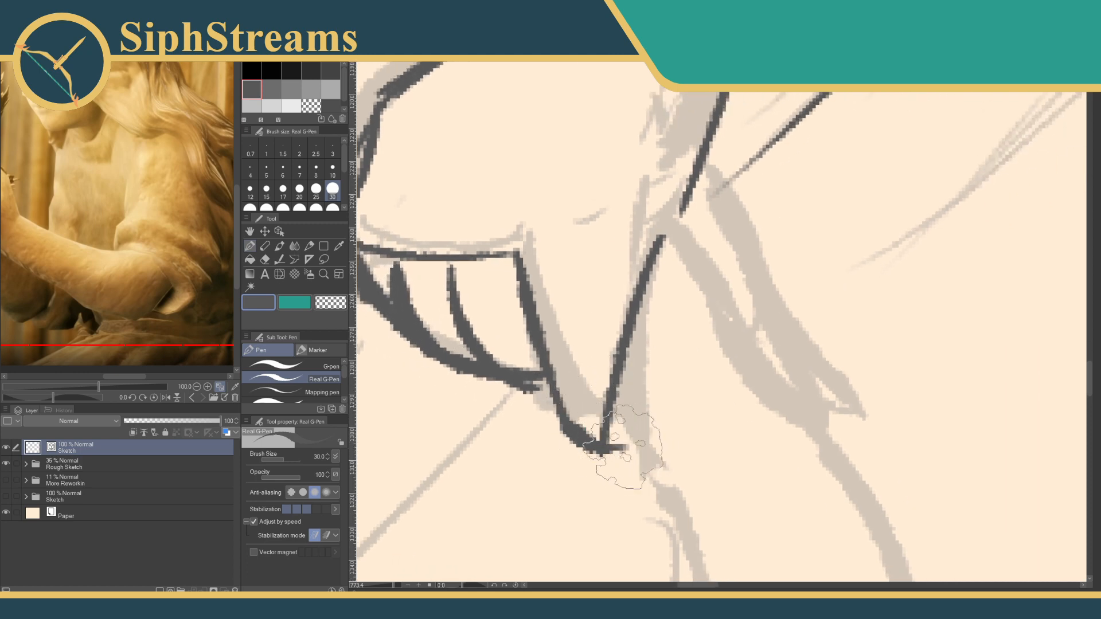
drag(608, 447, 539, 486)
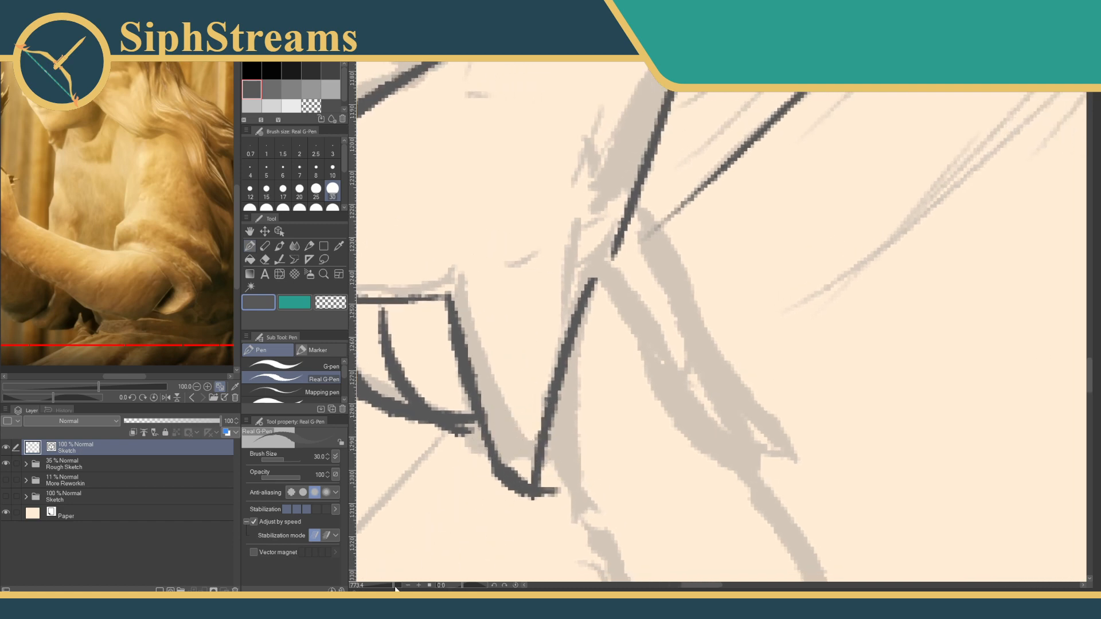
Draw the left and right edges of the curved shape directly below the hand, following the rough sketch.
drag(396, 585, 391, 586)
drag(548, 463, 425, 346)
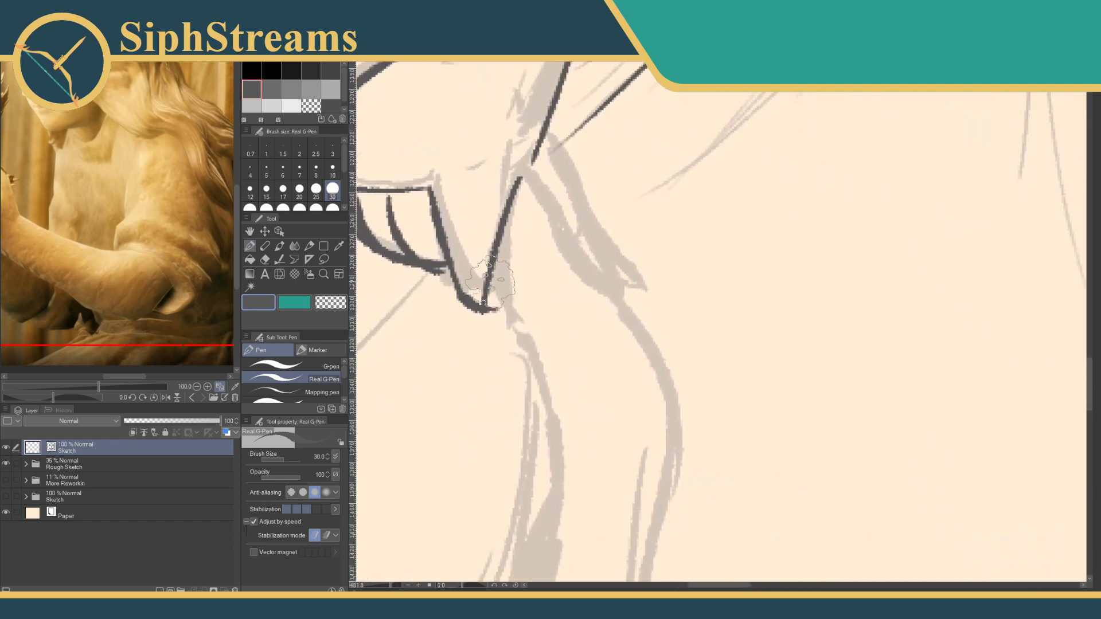
drag(487, 284, 556, 477)
mouse_move(536, 172)
mouse_down()
mouse_move(637, 367)
mouse_move(642, 496)
mouse_move(559, 221)
mouse_move(642, 519)
mouse_up()
key(ctrl+z)
drag(639, 476, 654, 297)
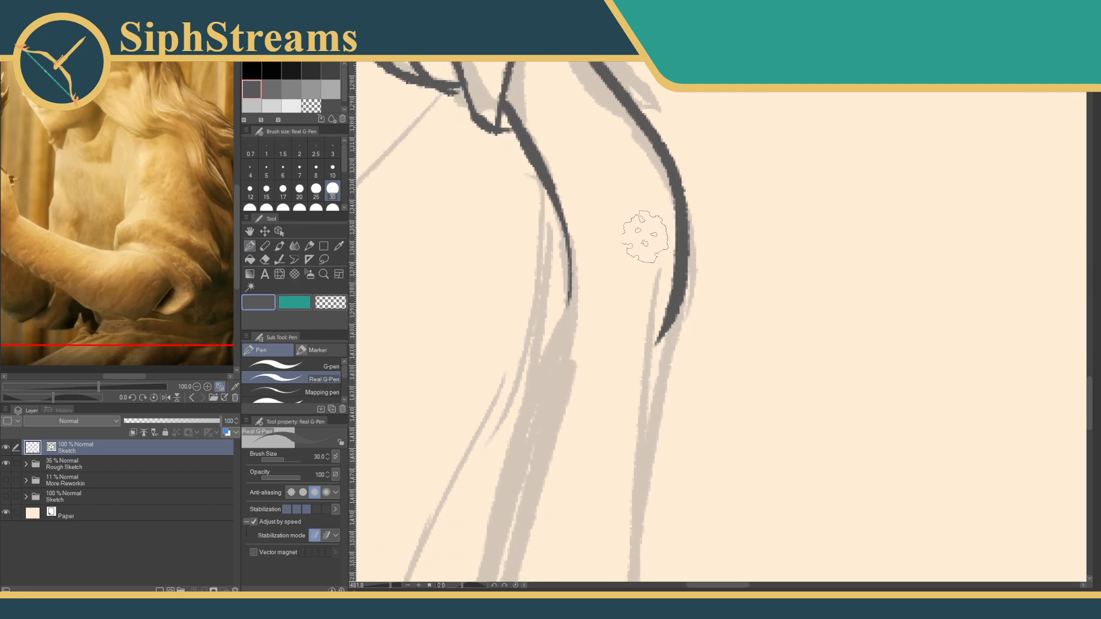
Extend both edges of the narrow shape below the hand downward with tapering strokes.
mouse_move(686, 252)
mouse_down()
mouse_move(612, 463)
mouse_move(666, 364)
mouse_move(631, 473)
mouse_up()
key(ctrl+z)
drag(568, 246, 536, 421)
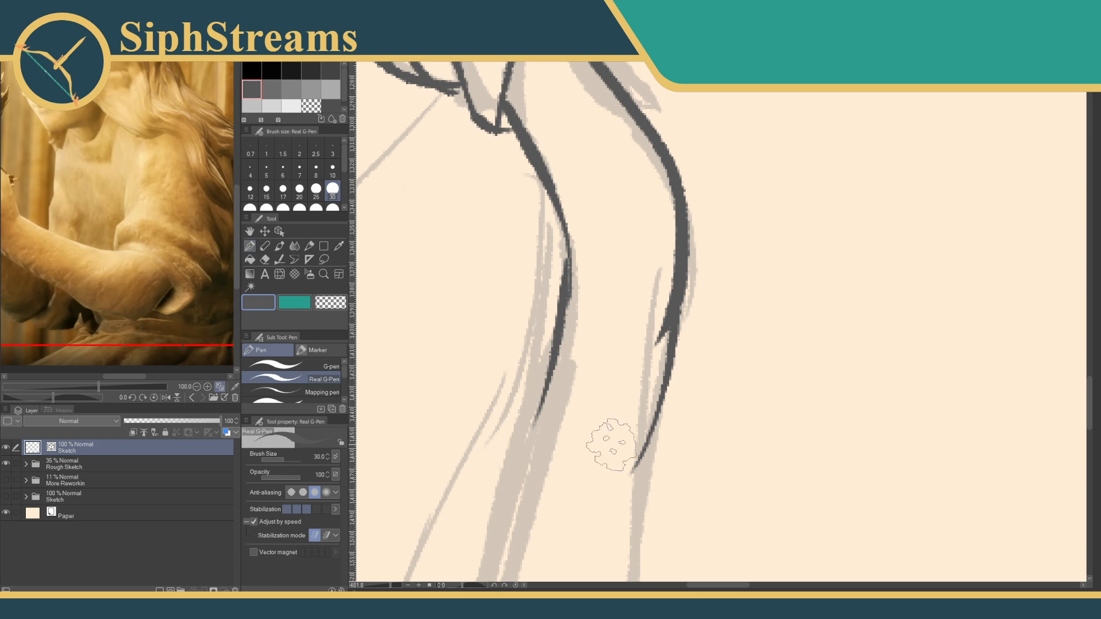
Try to draw the shape's long inner edge sweeping down from the hand and around the bottom in one stroke.
mouse_move(614, 415)
mouse_down()
mouse_move(652, 144)
mouse_move(647, 159)
mouse_up()
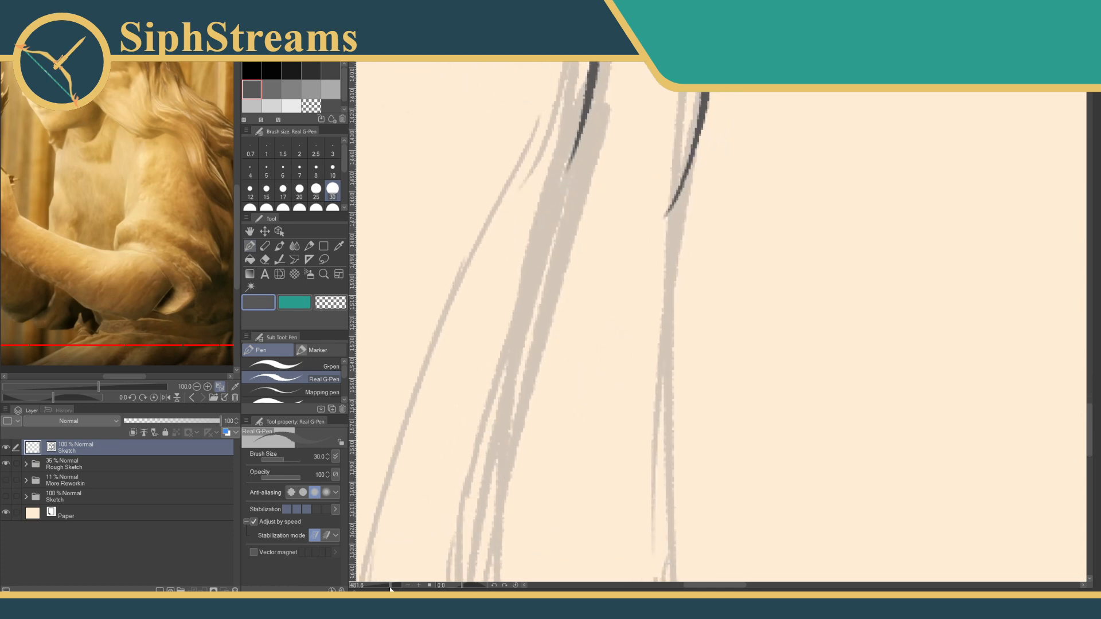
drag(389, 588, 381, 588)
drag(613, 395, 383, 308)
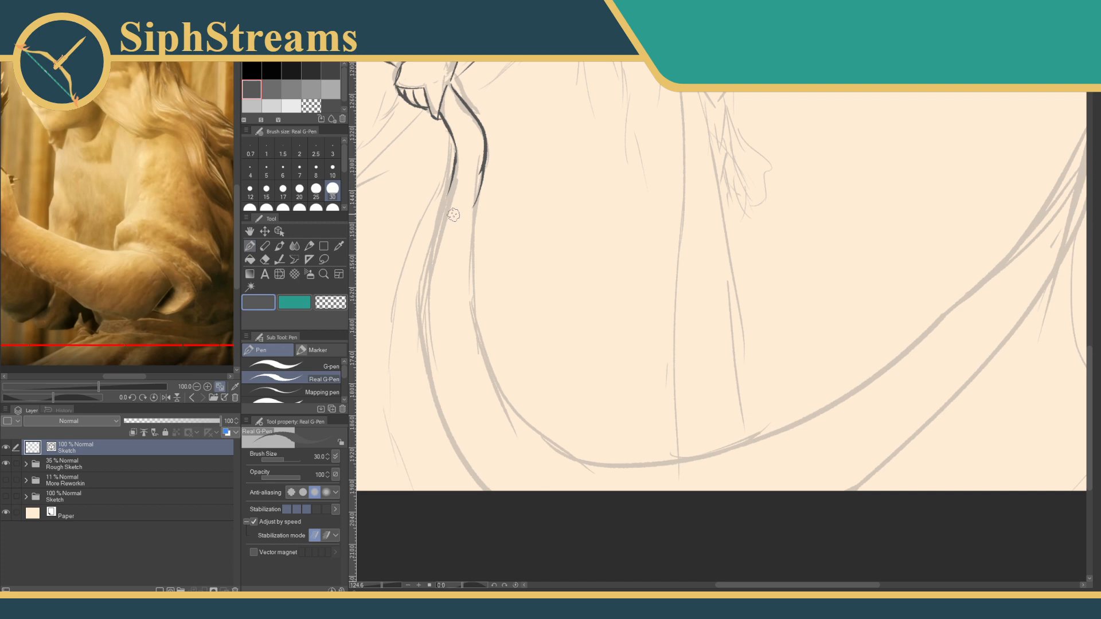
drag(525, 303, 470, 335)
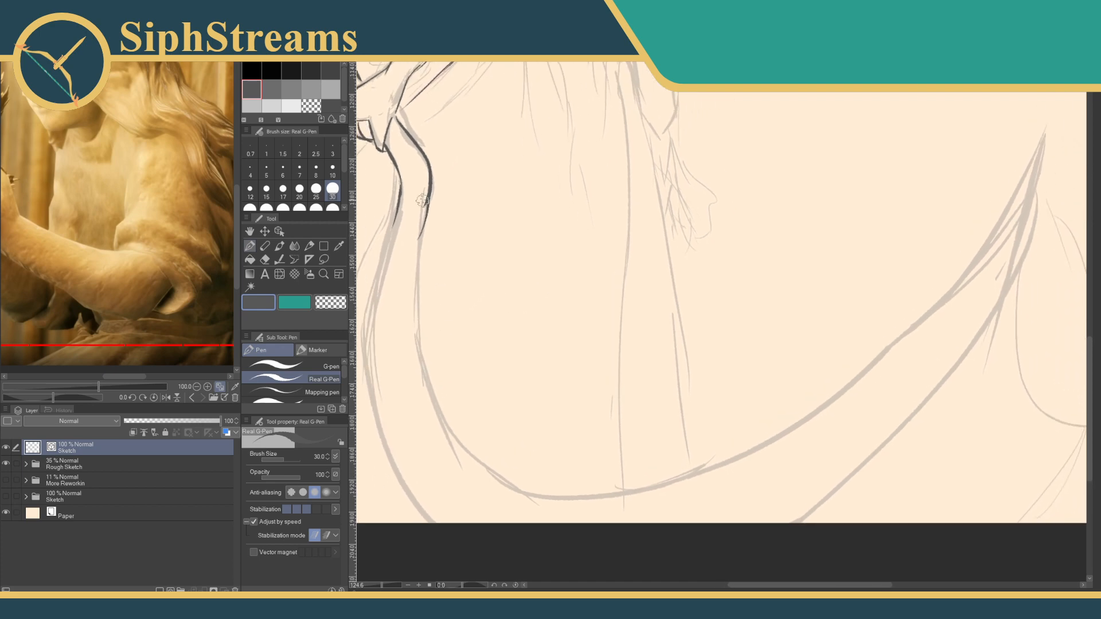
mouse_move(429, 188)
mouse_down()
mouse_move(602, 519)
mouse_move(965, 150)
mouse_up()
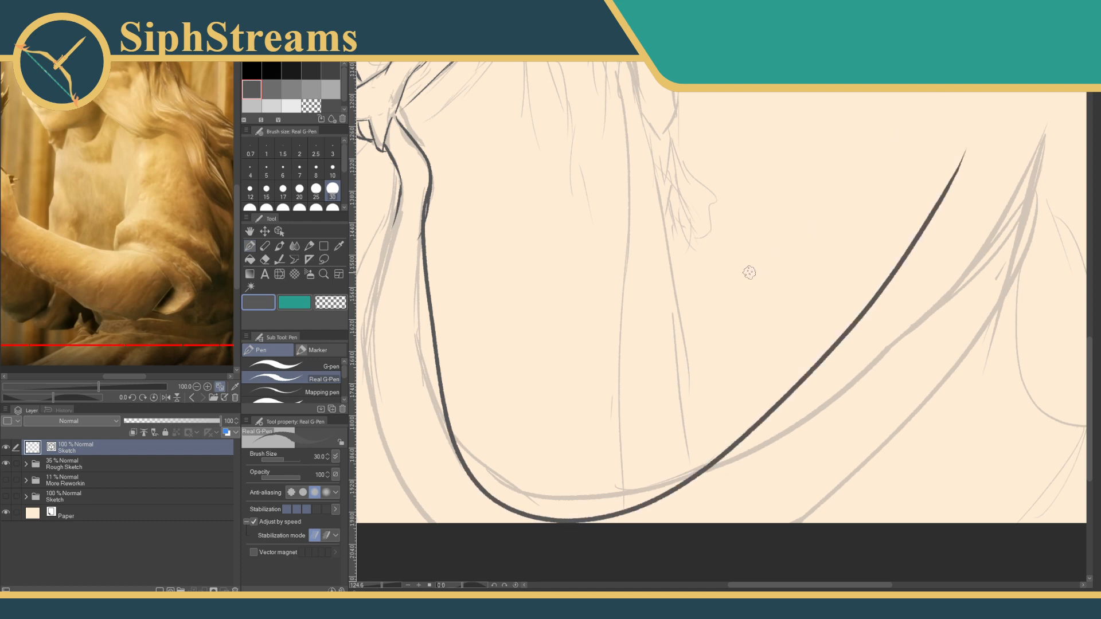
key(ctrl+z)
mouse_move(429, 178)
mouse_down()
mouse_move(425, 330)
mouse_move(826, 401)
mouse_up()
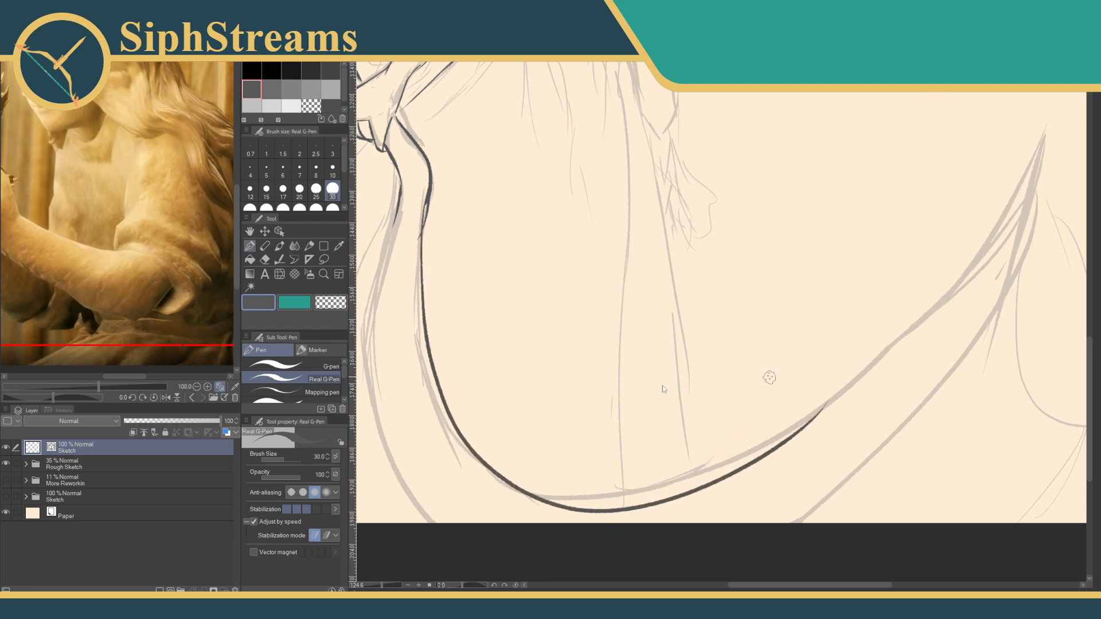
key(ctrl+z)
mouse_move(427, 201)
mouse_down()
mouse_move(442, 396)
mouse_move(574, 493)
mouse_up()
key(ctrl+z)
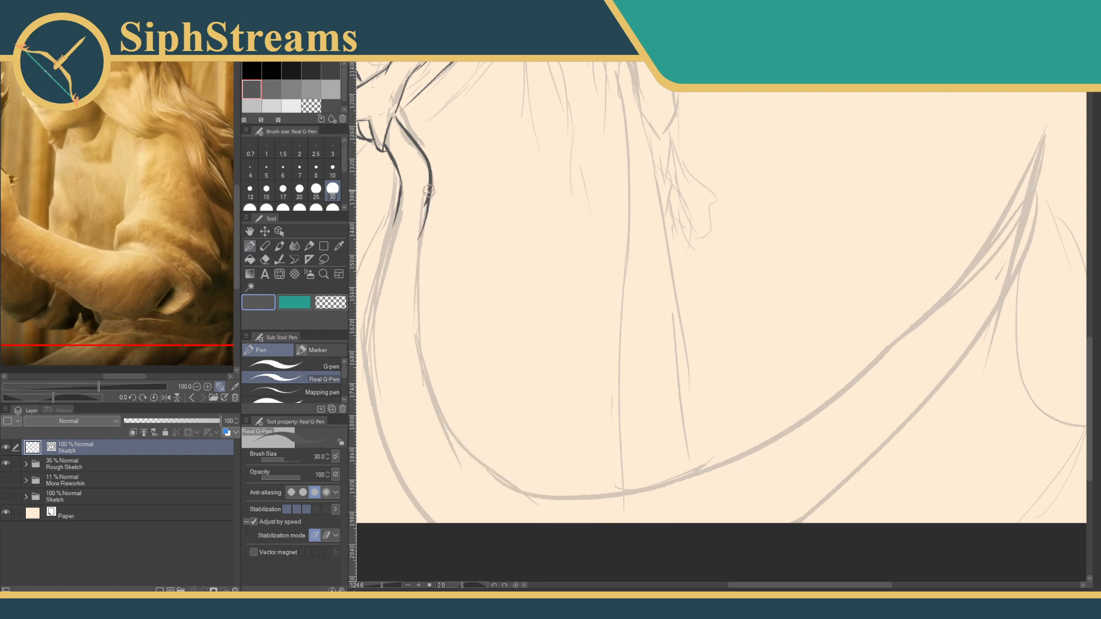
Draw the inner edge in two strokes, down from the hand and then around the bottom of the curve.
drag(429, 191, 482, 446)
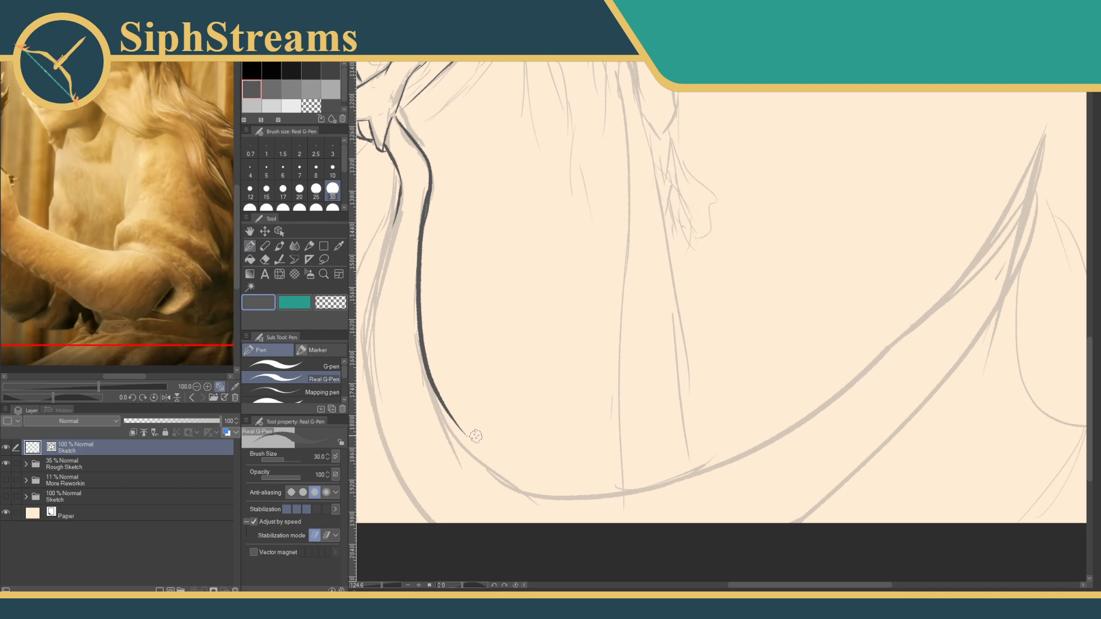
mouse_move(553, 255)
mouse_down()
mouse_move(533, 260)
mouse_move(541, 253)
mouse_up()
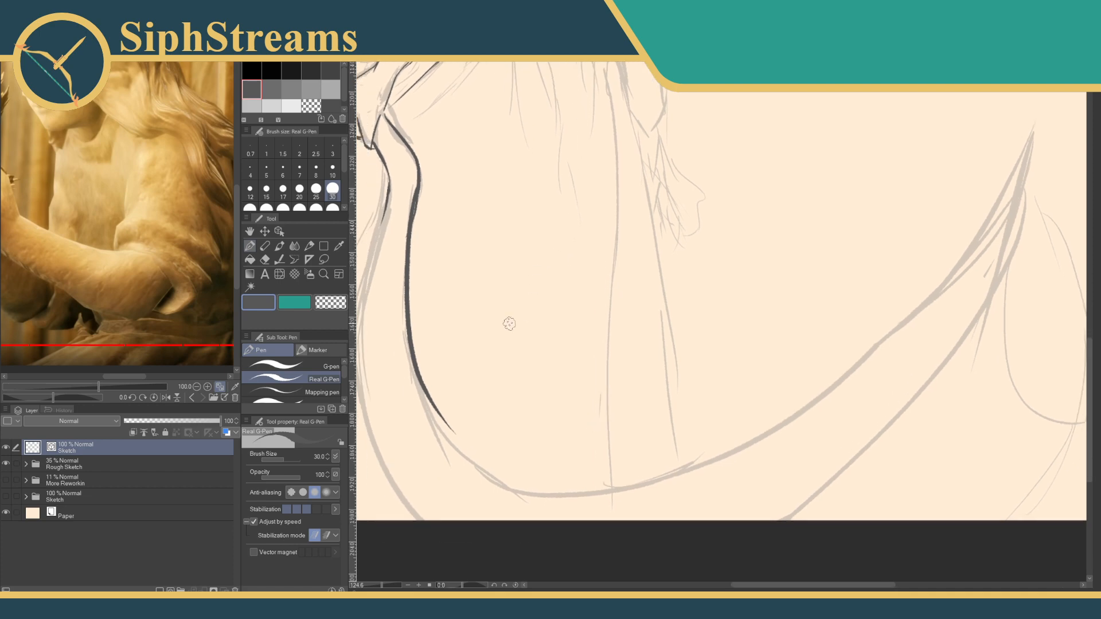
mouse_move(416, 371)
mouse_down()
mouse_move(508, 474)
mouse_move(905, 246)
mouse_up()
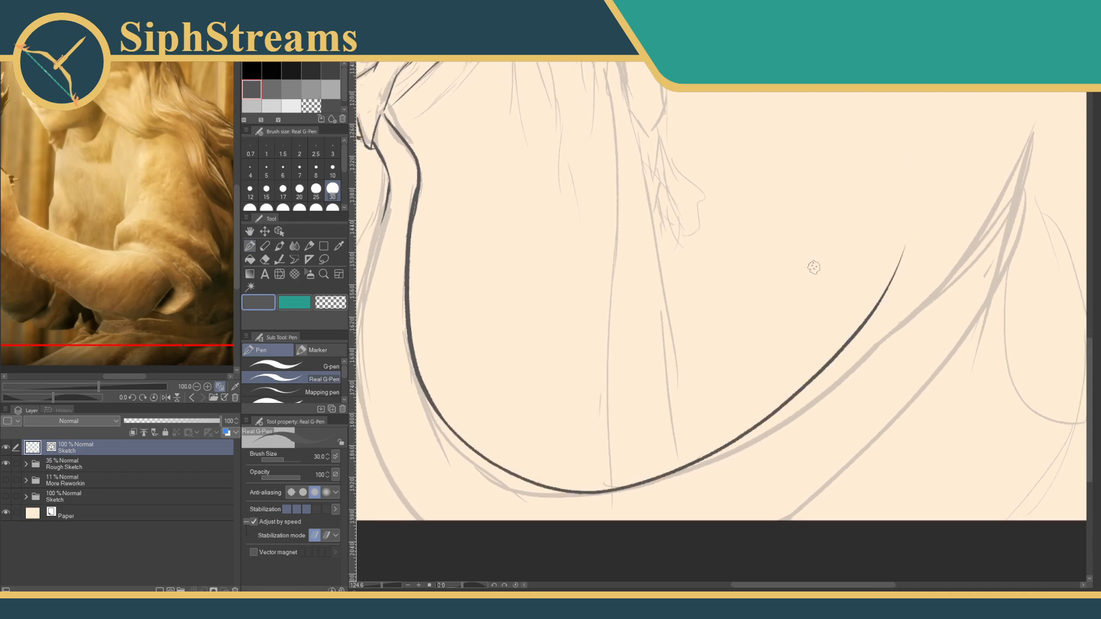
Try to continue the inner edge from the bottom of the curve up to the pointed tip.
mouse_move(544, 487)
mouse_down()
mouse_move(617, 491)
mouse_move(1026, 135)
mouse_up()
key(ctrl+z)
drag(757, 354, 665, 357)
drag(517, 493, 934, 150)
key(ctrl+z)
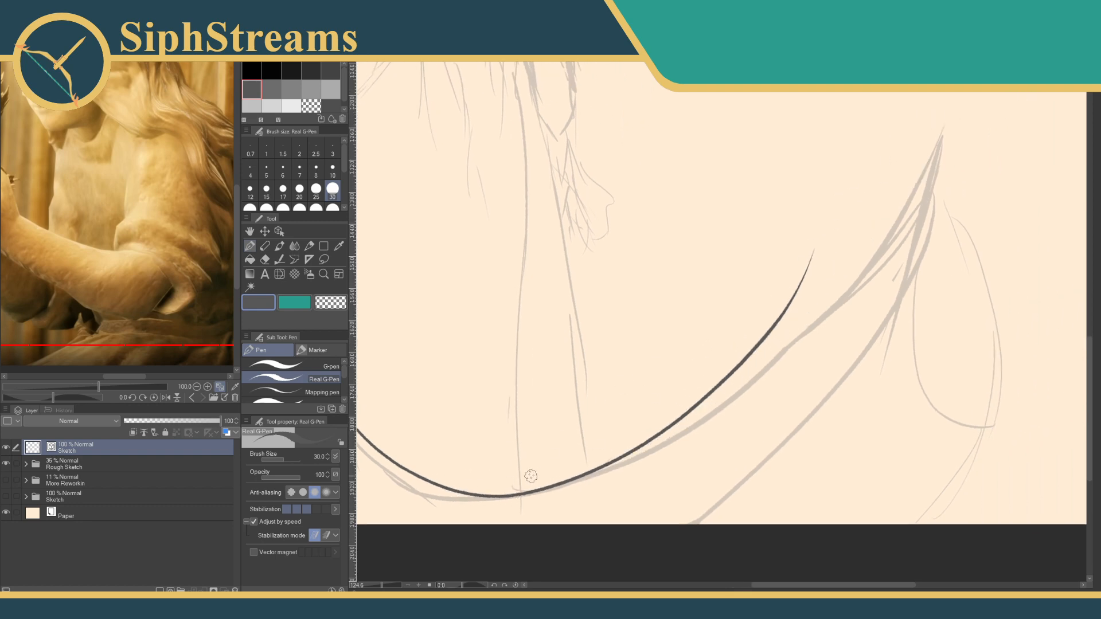
Draw the inner edge from the bottom of the curve up to the pointed tip and erase the earlier stroke's stray end.
mouse_move(509, 498)
mouse_down()
mouse_move(544, 491)
mouse_move(940, 127)
mouse_up()
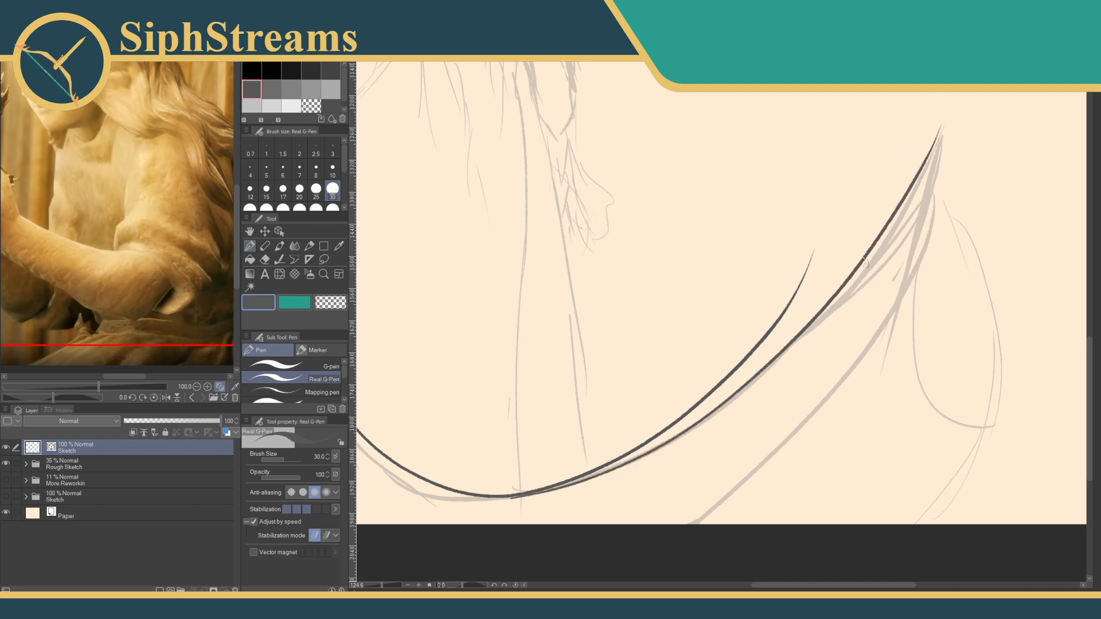
drag(817, 270, 937, 265)
key(e)
drag(896, 300, 919, 294)
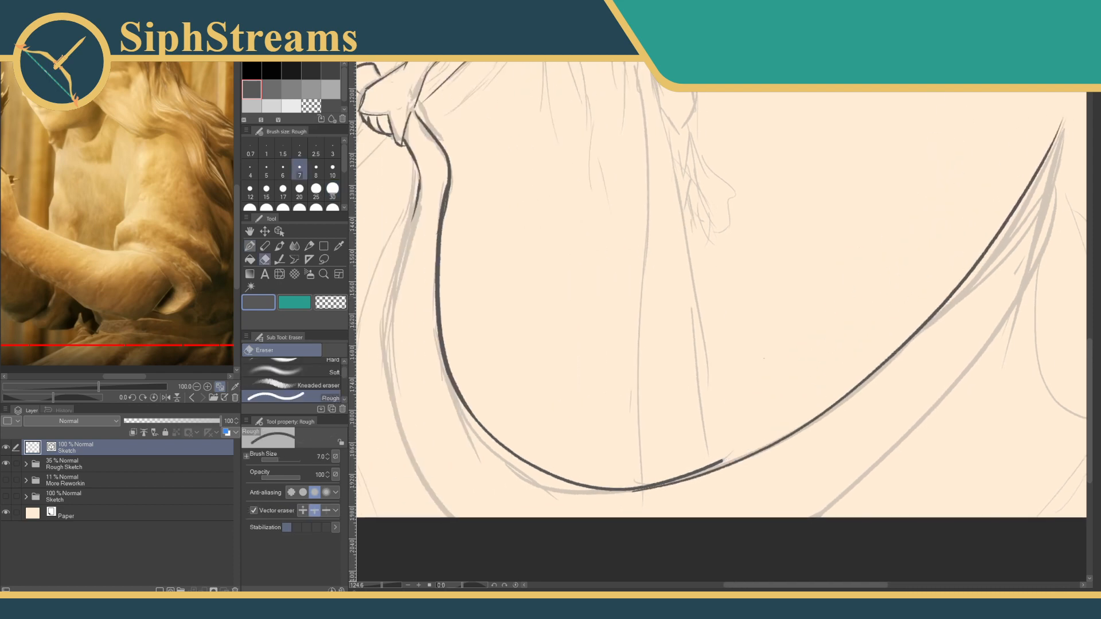
Reinforce the line where the two inner edge strokes overlap at the bottom of the curve.
key(p)
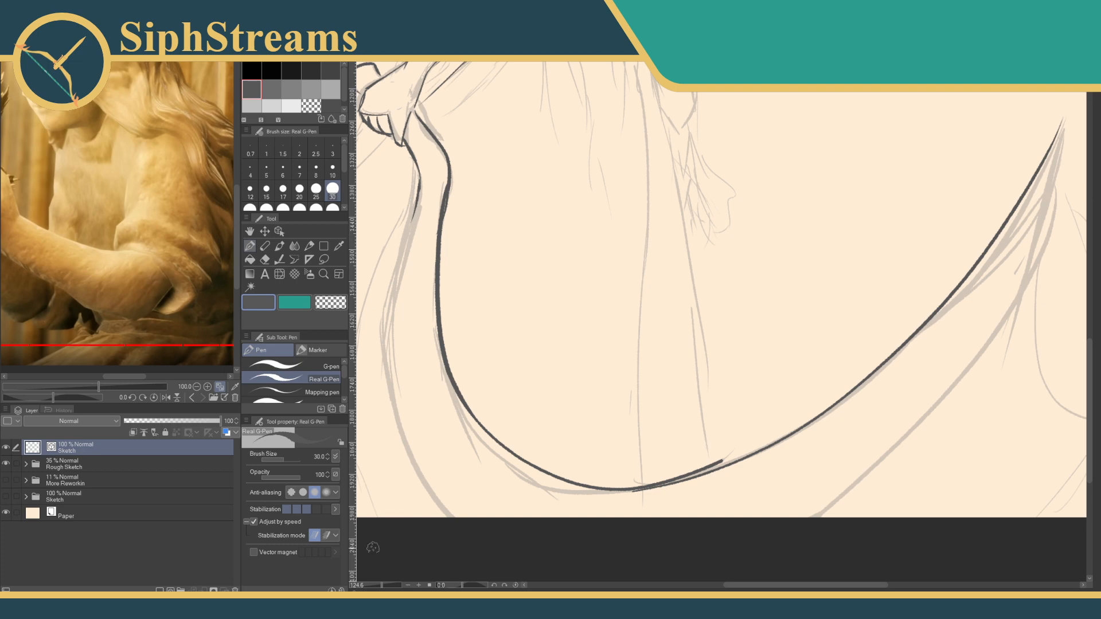
drag(381, 585, 390, 586)
drag(446, 474, 493, 135)
drag(483, 350, 735, 270)
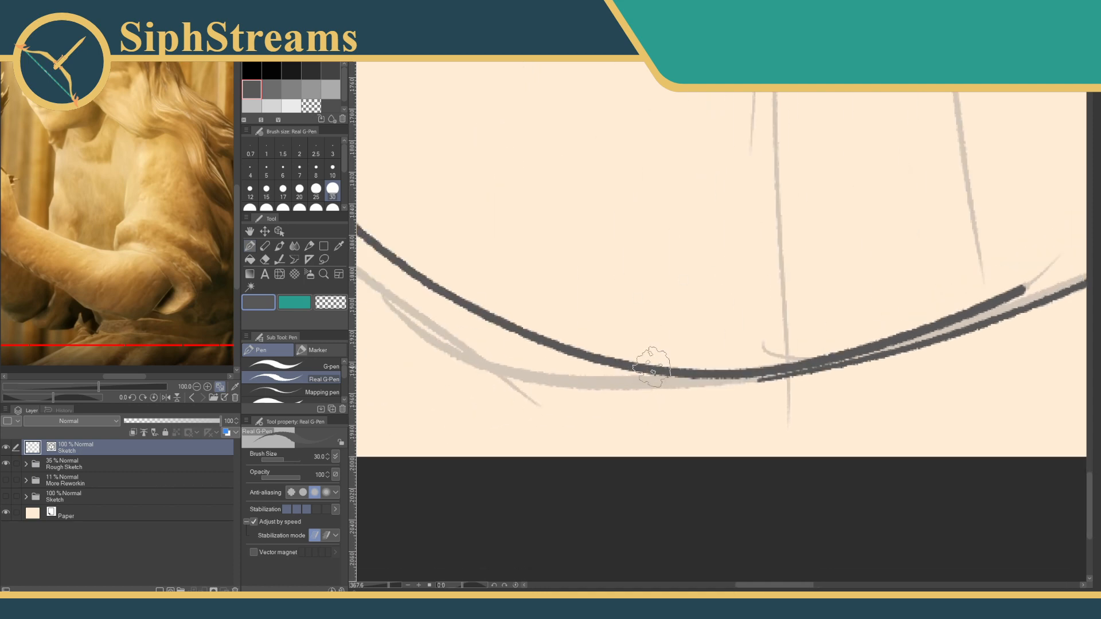
drag(642, 371, 522, 386)
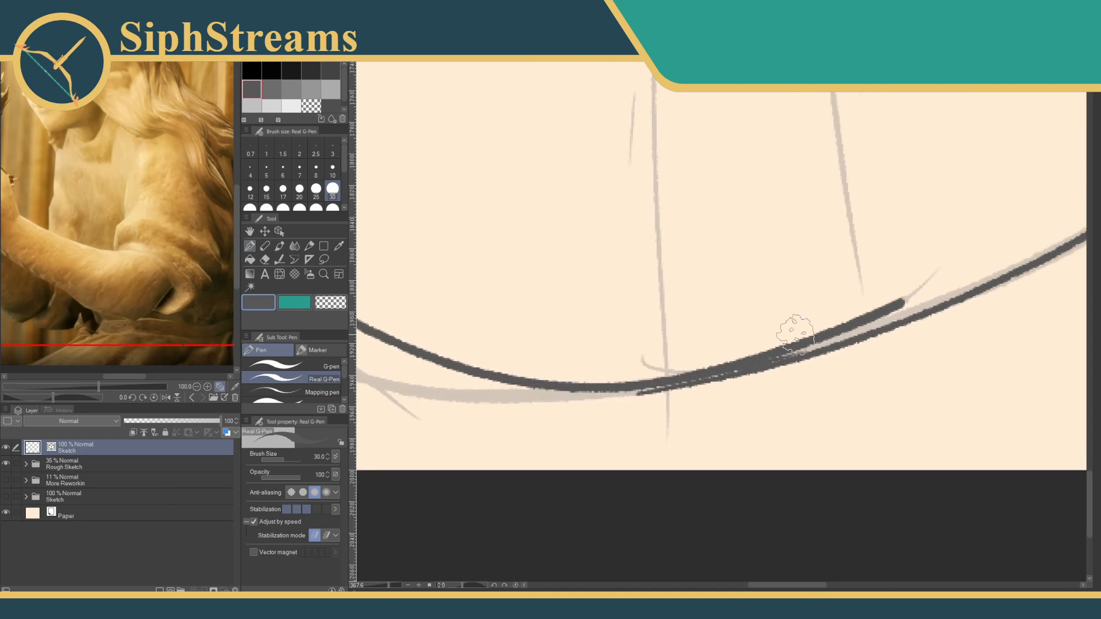
mouse_move(541, 377)
mouse_down()
mouse_move(650, 378)
mouse_move(912, 294)
mouse_up()
key(ctrl+z)
mouse_move(686, 377)
mouse_down()
mouse_move(579, 391)
mouse_move(757, 357)
mouse_move(871, 301)
mouse_up()
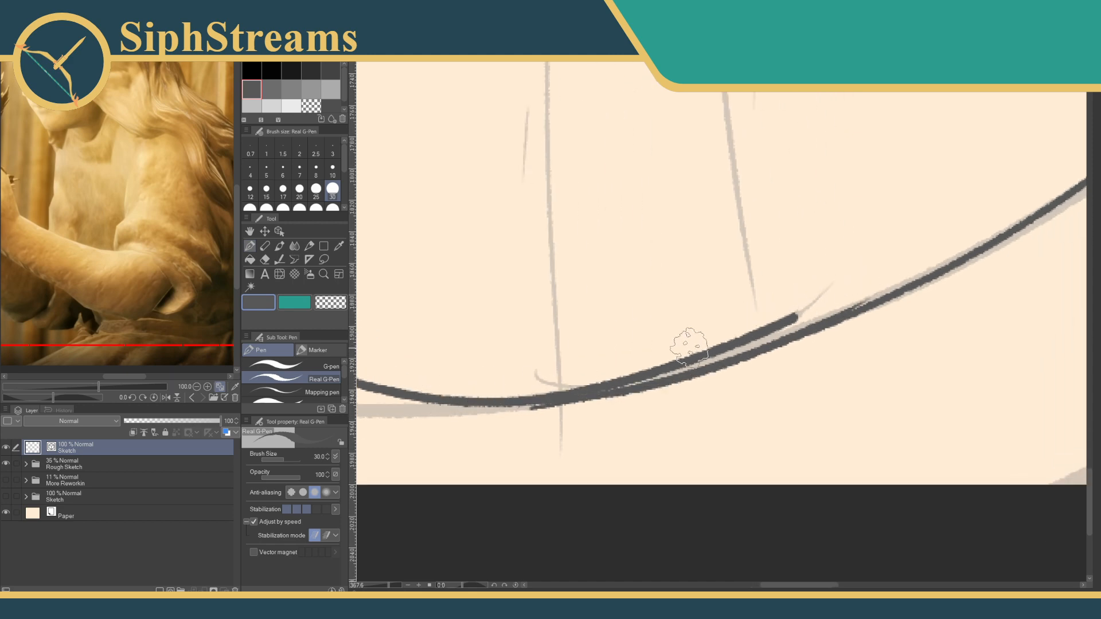
Erase the leftover upper stroke and the protruding line end where the strokes overlap at the bottom of the curve.
key(e)
key(ctrl+z)
drag(617, 380, 588, 385)
drag(537, 410, 543, 408)
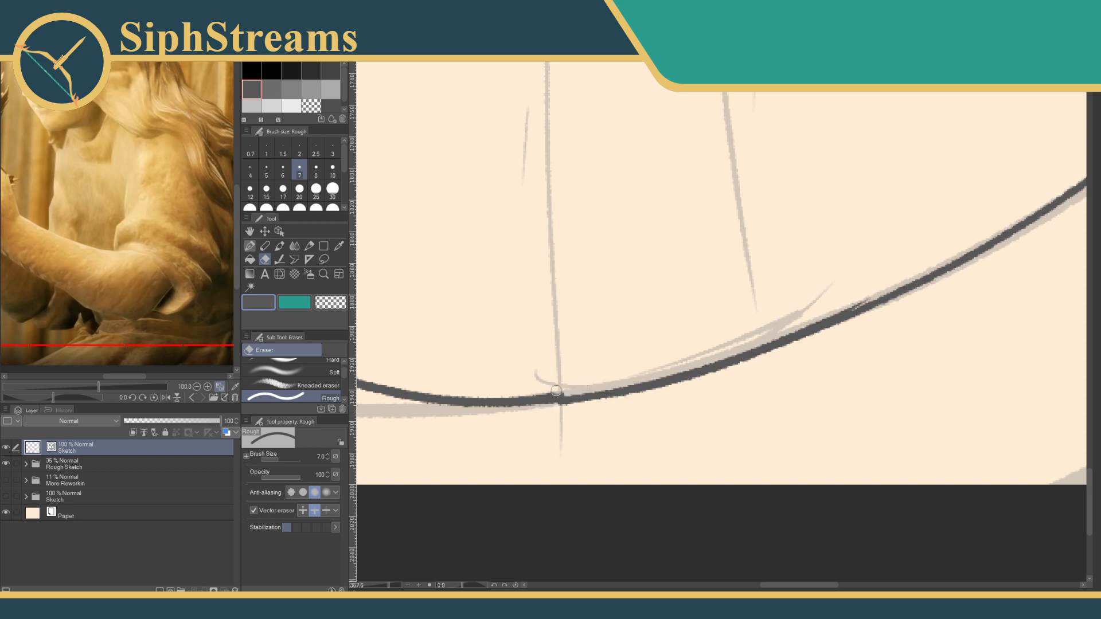
key(p)
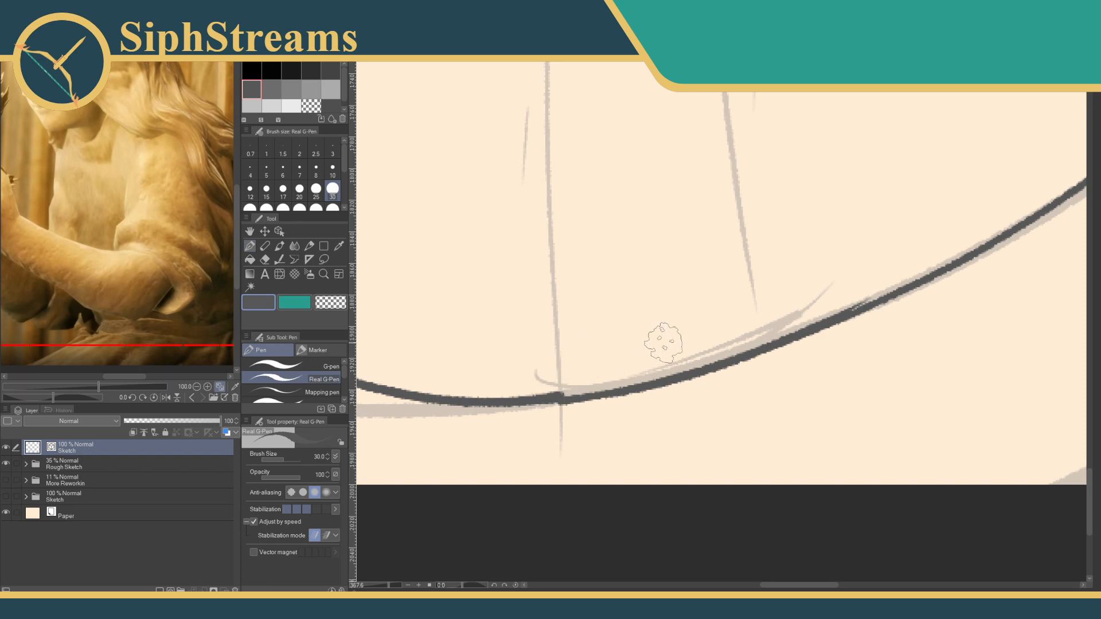
Adjust the vector lines at the bottom join so the two inner edge strokes meet smoothly.
ctrl+click(648, 383)
drag(649, 383, 643, 386)
ctrl+click(668, 388)
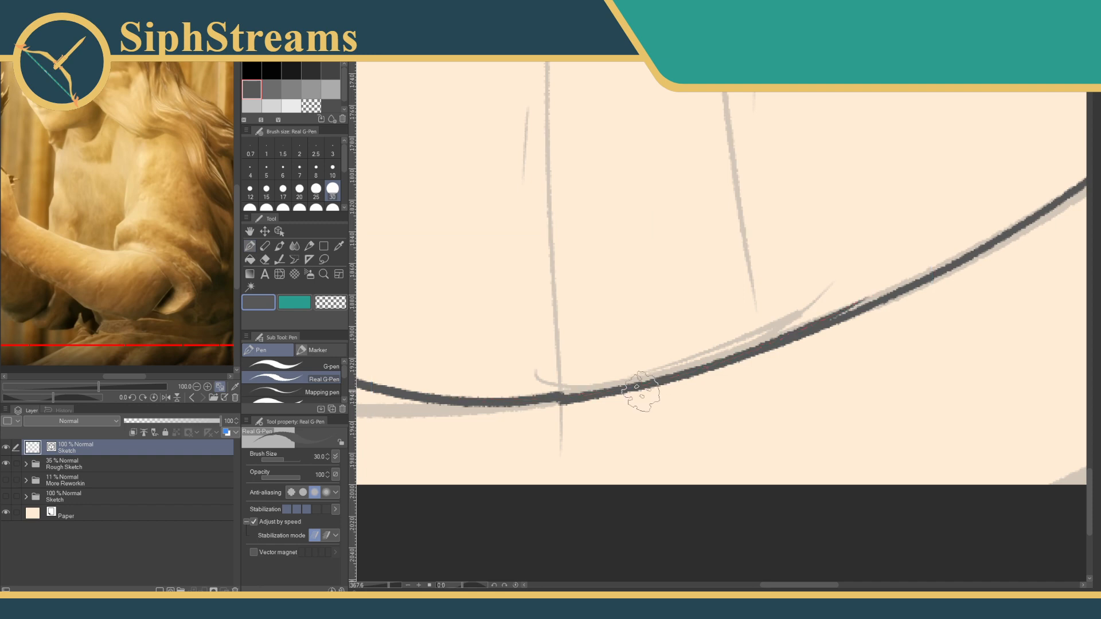
ctrl+click(564, 406)
drag(565, 405, 566, 399)
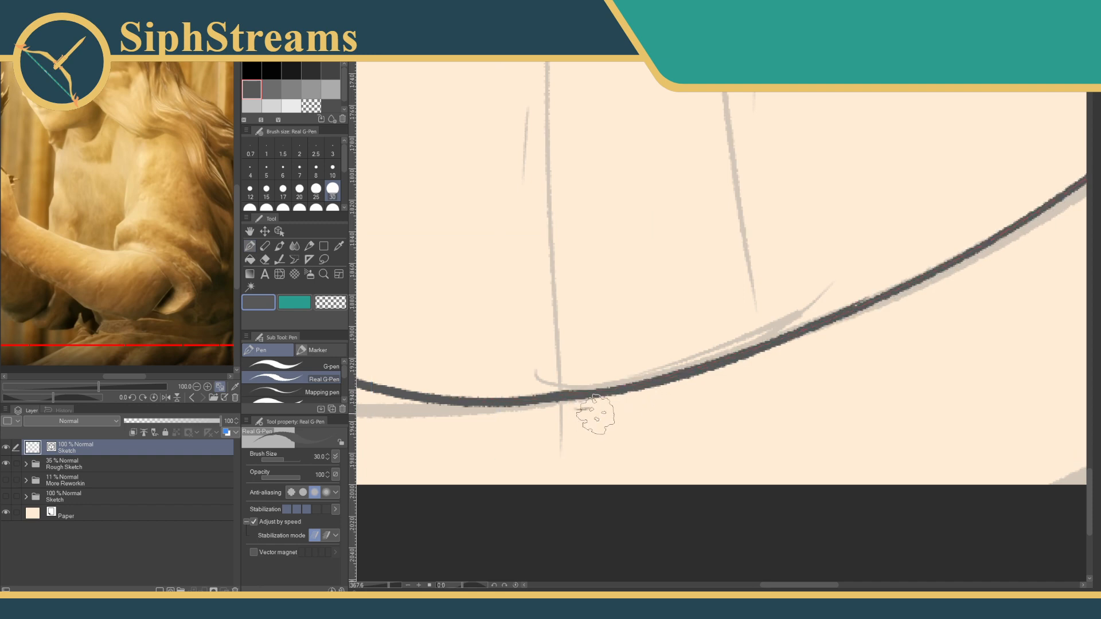
key(e)
key(p)
Try to draw the shape's lower outer edge between the page bottom and the pointed tip.
drag(836, 367, 479, 566)
drag(869, 303, 597, 448)
drag(871, 262, 593, 437)
drag(732, 255, 499, 511)
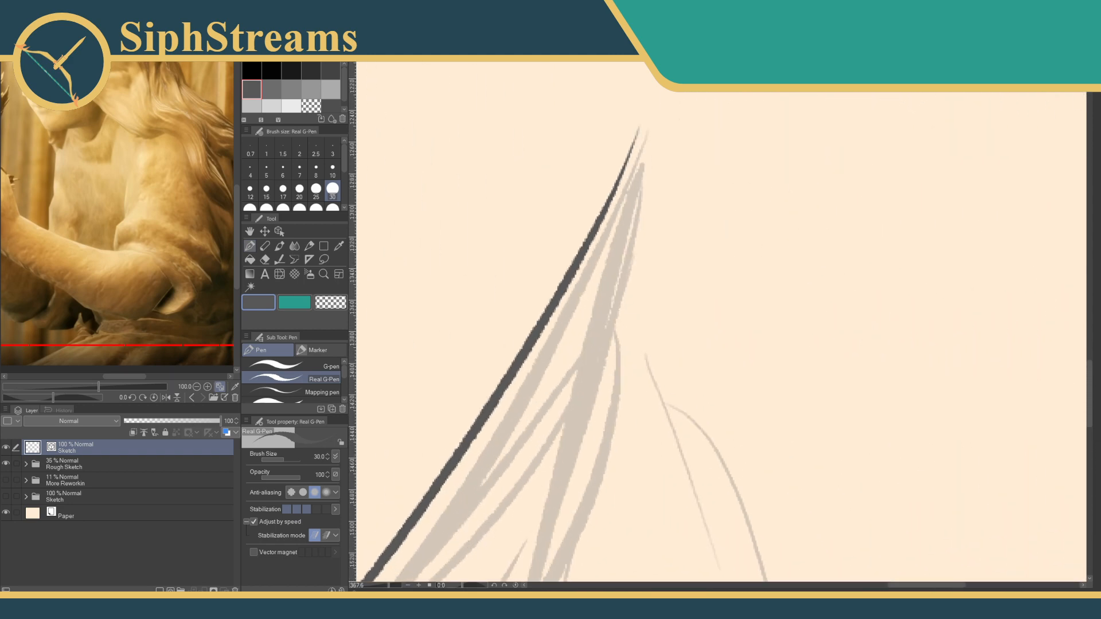
scroll(500, 511, down, 5)
scroll(376, 575, up, 4)
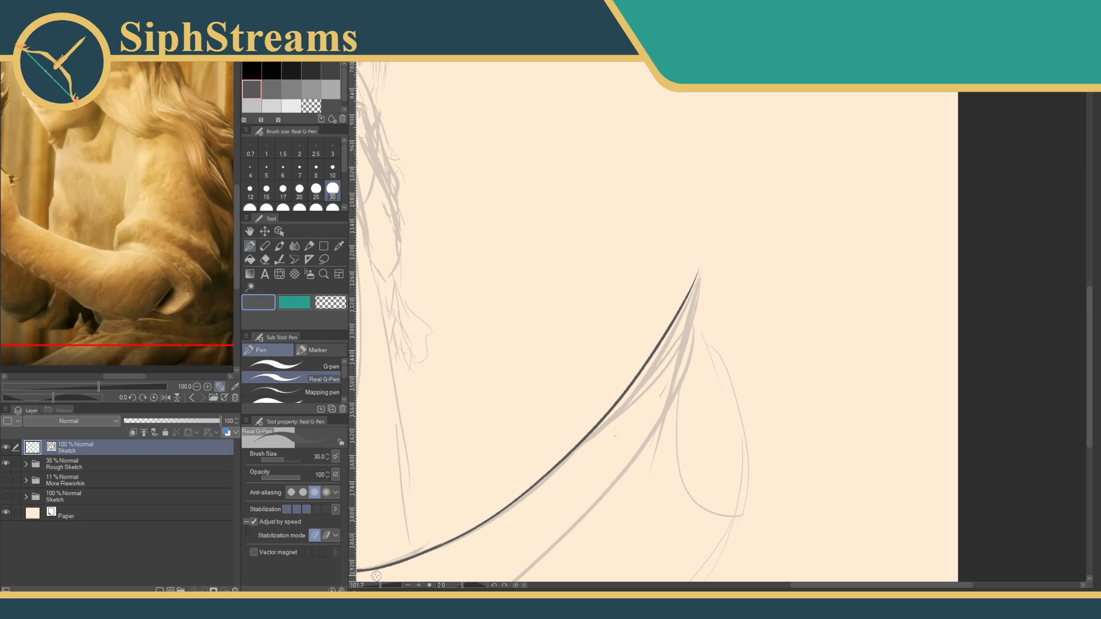
click(383, 586)
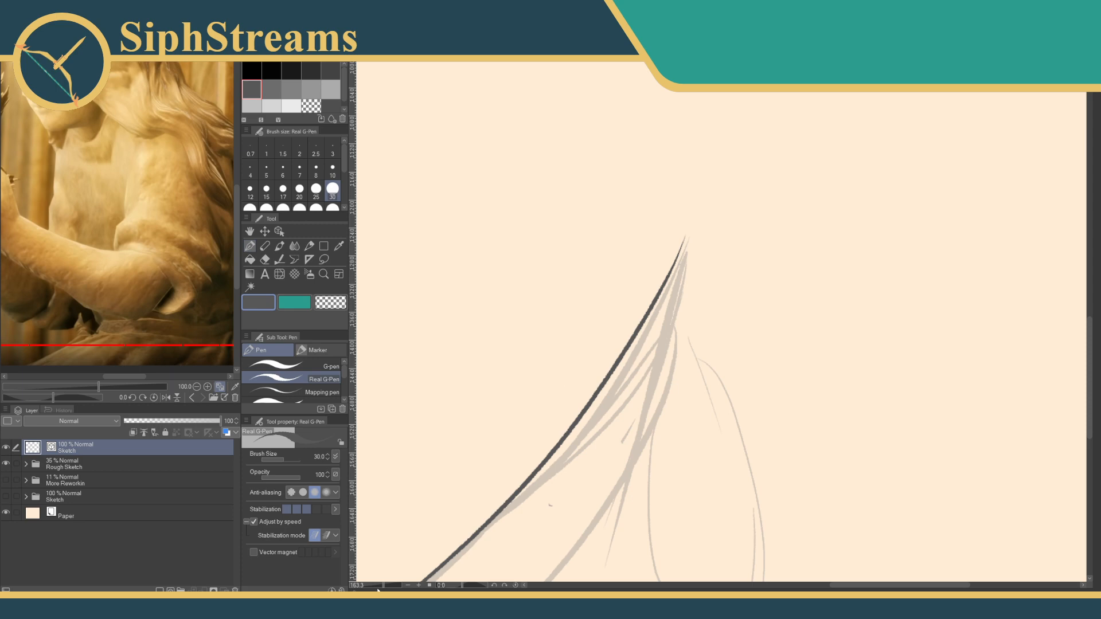
scroll(648, 372, down, 3)
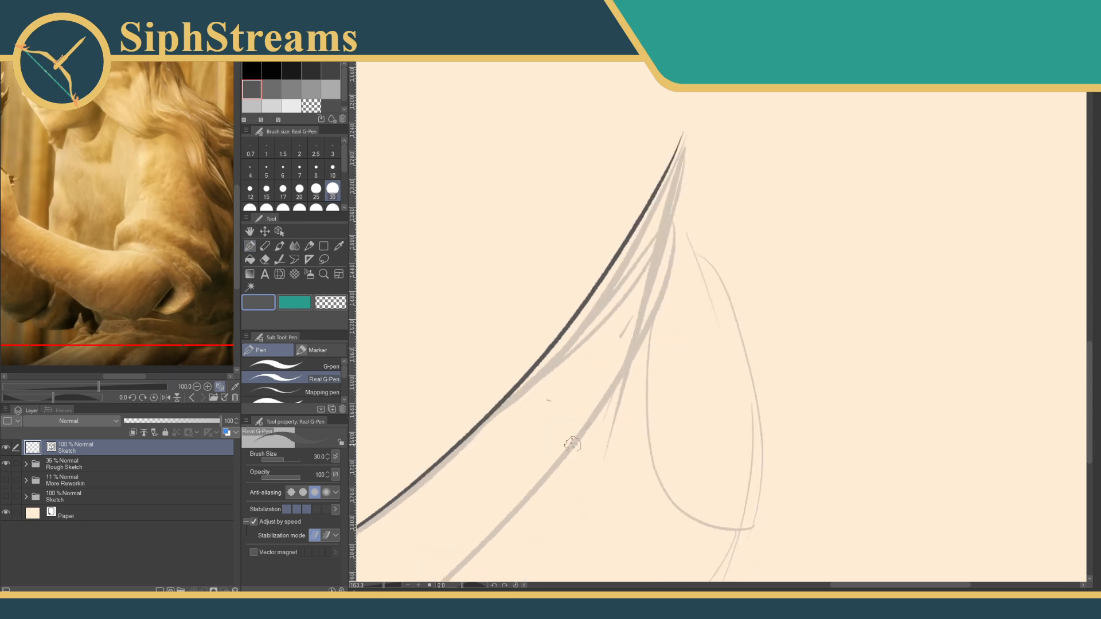
drag(548, 474, 691, 159)
key(ctrl+z)
drag(550, 472, 685, 124)
key(ctrl+z)
mouse_move(553, 466)
mouse_down()
mouse_move(657, 129)
mouse_move(447, 559)
mouse_up()
key(ctrl+z)
key(ctrl+z)
Draw the lower outer edge from the pointed tip down to the bottom of the page.
drag(682, 133, 525, 488)
mouse_move(588, 396)
mouse_down()
mouse_move(758, 157)
mouse_move(719, 214)
mouse_move(510, 419)
mouse_move(914, 396)
mouse_move(974, 497)
mouse_up()
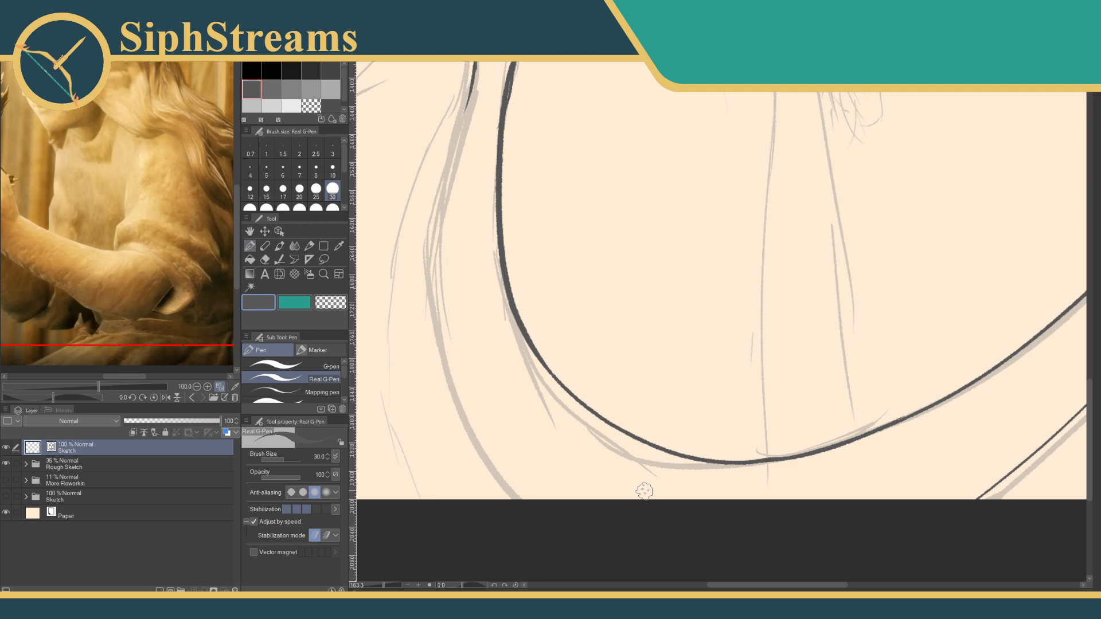
Try to extend the shape's left outer edge from below the hand down toward the page bottom.
drag(510, 223, 608, 365)
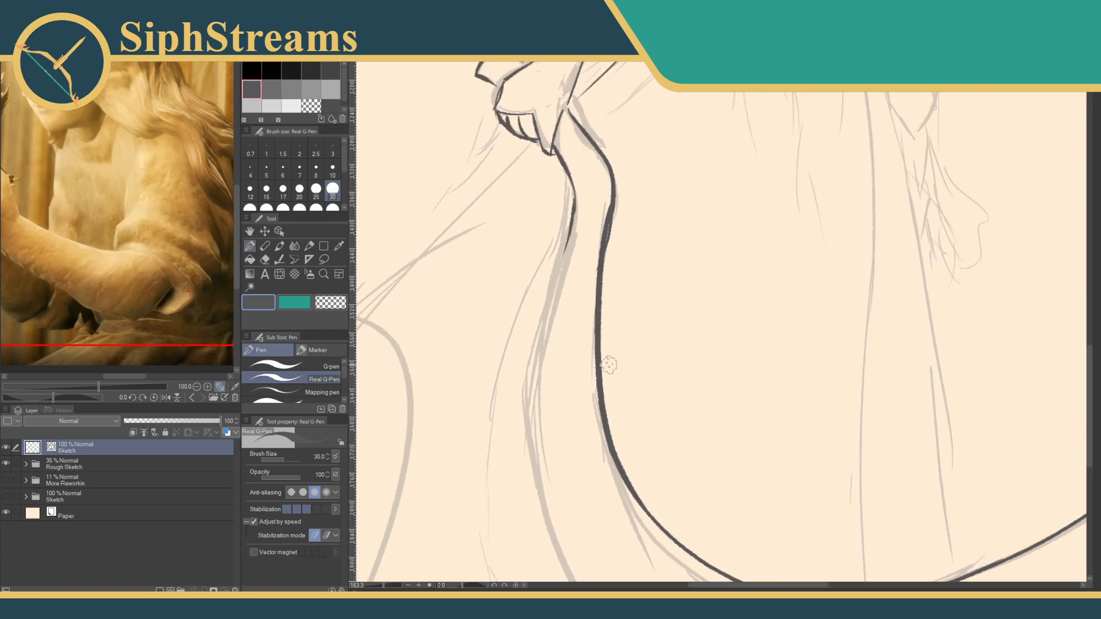
drag(574, 213, 537, 550)
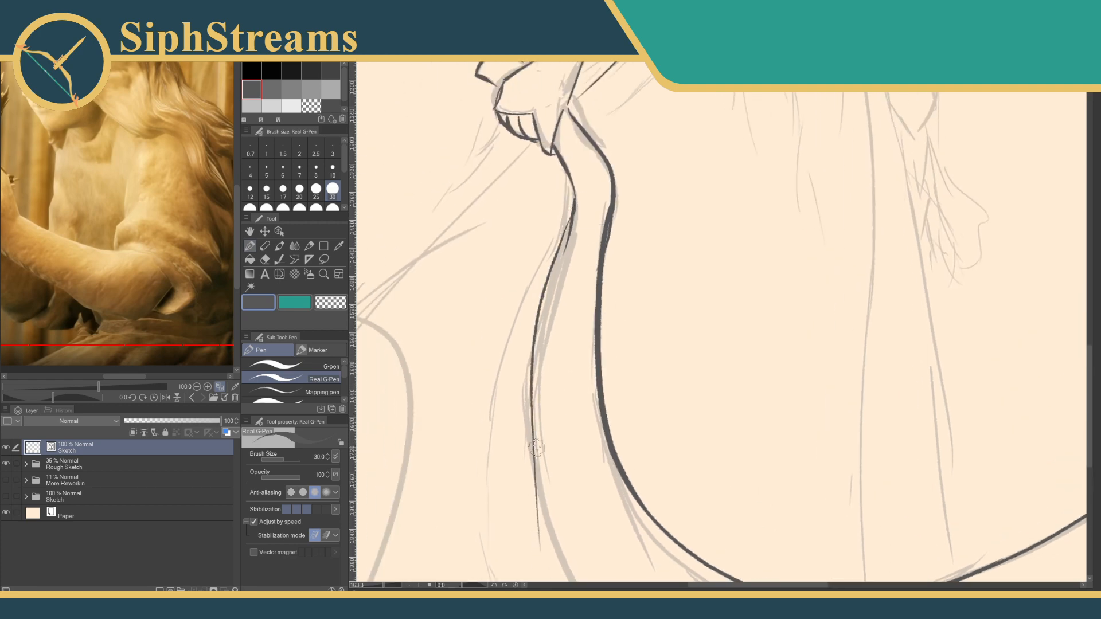
key(ctrl+z)
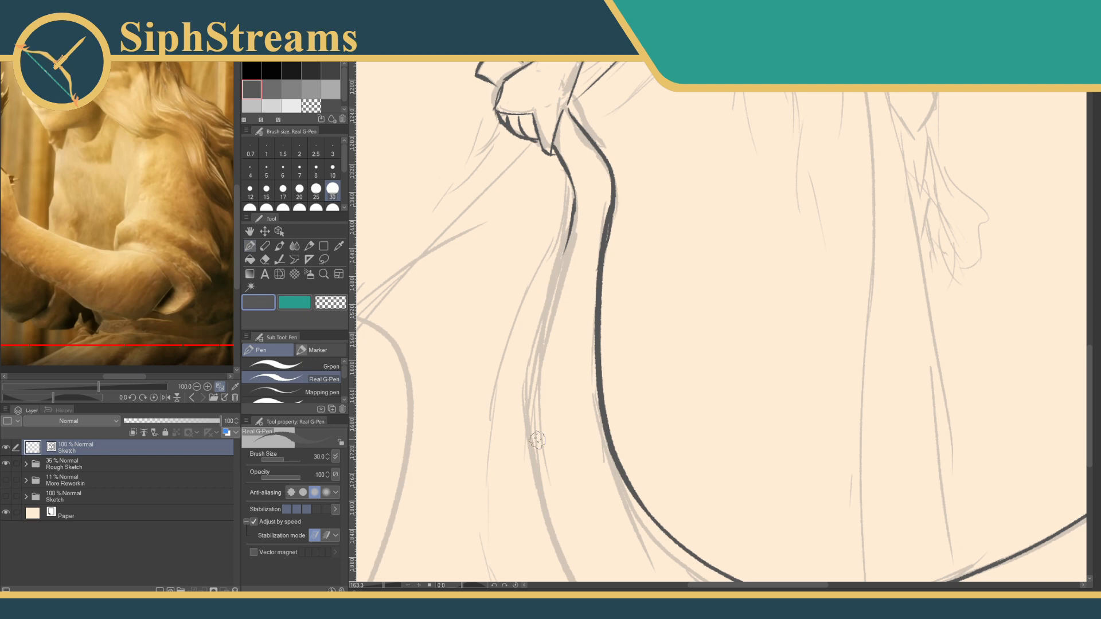
drag(537, 441, 678, 368)
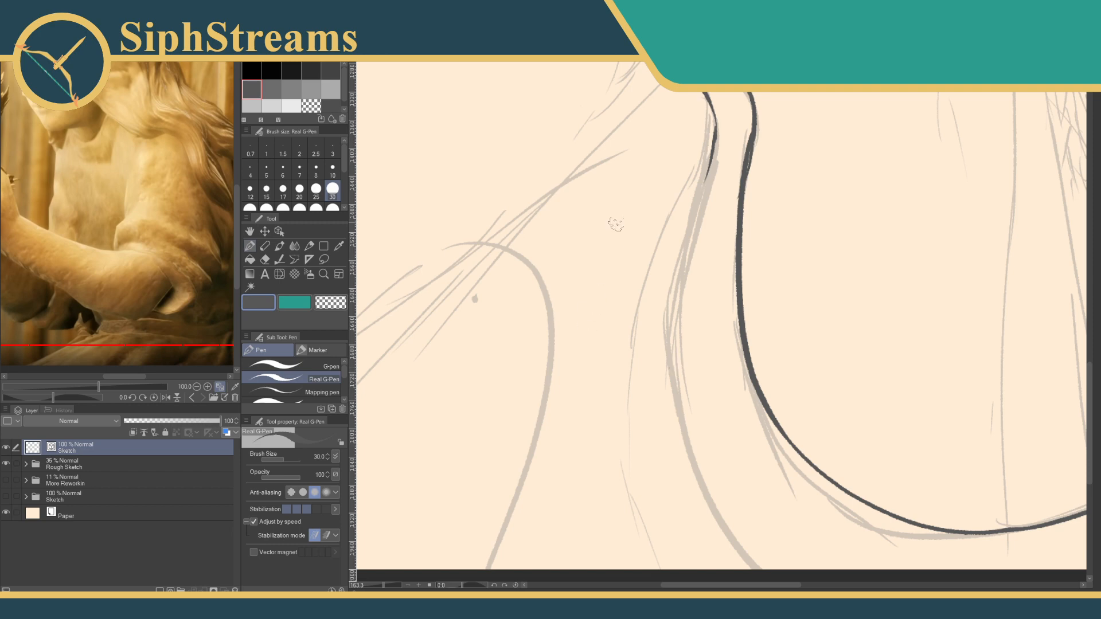
mouse_move(714, 140)
mouse_down()
mouse_move(699, 187)
mouse_move(664, 453)
mouse_up()
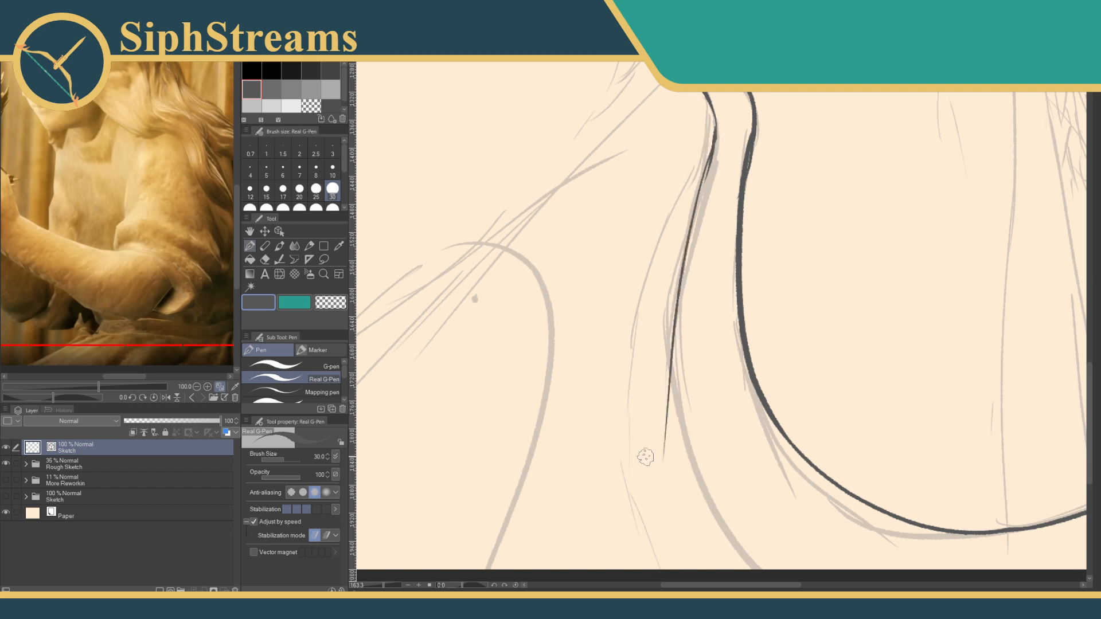
key(ctrl+z)
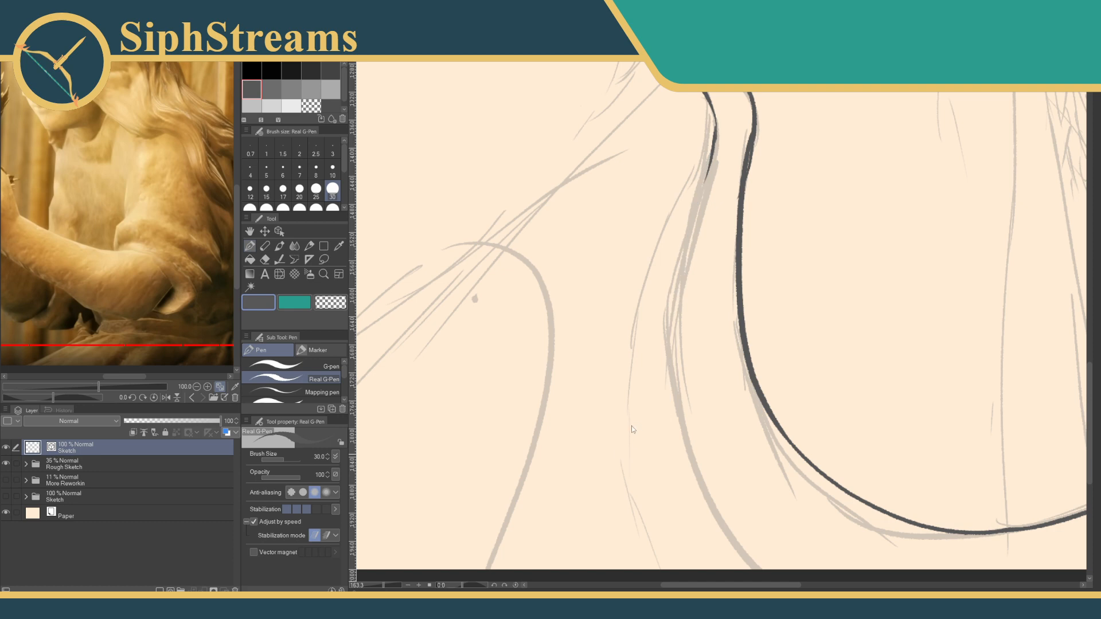
mouse_move(688, 115)
mouse_down()
mouse_move(621, 263)
mouse_move(680, 283)
mouse_up()
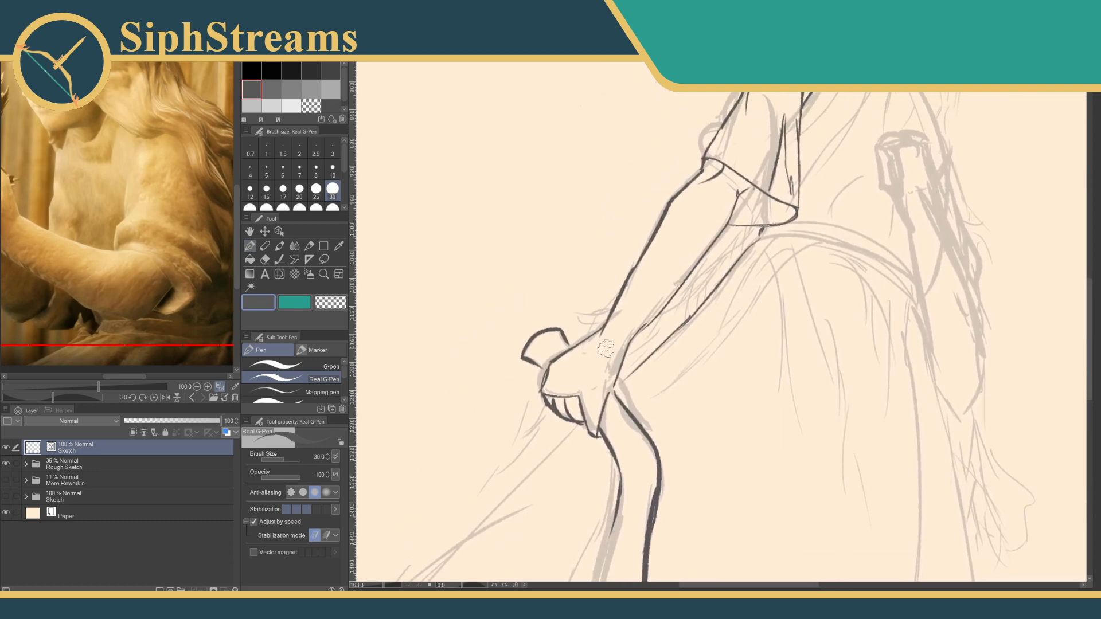
Draw the waistband's lower edge as a long curve from beneath the sleeve cuff toward the back of the waist.
drag(560, 364, 585, 368)
mouse_move(633, 458)
mouse_down()
mouse_move(656, 275)
mouse_move(519, 485)
mouse_move(451, 547)
mouse_up()
drag(383, 585, 389, 585)
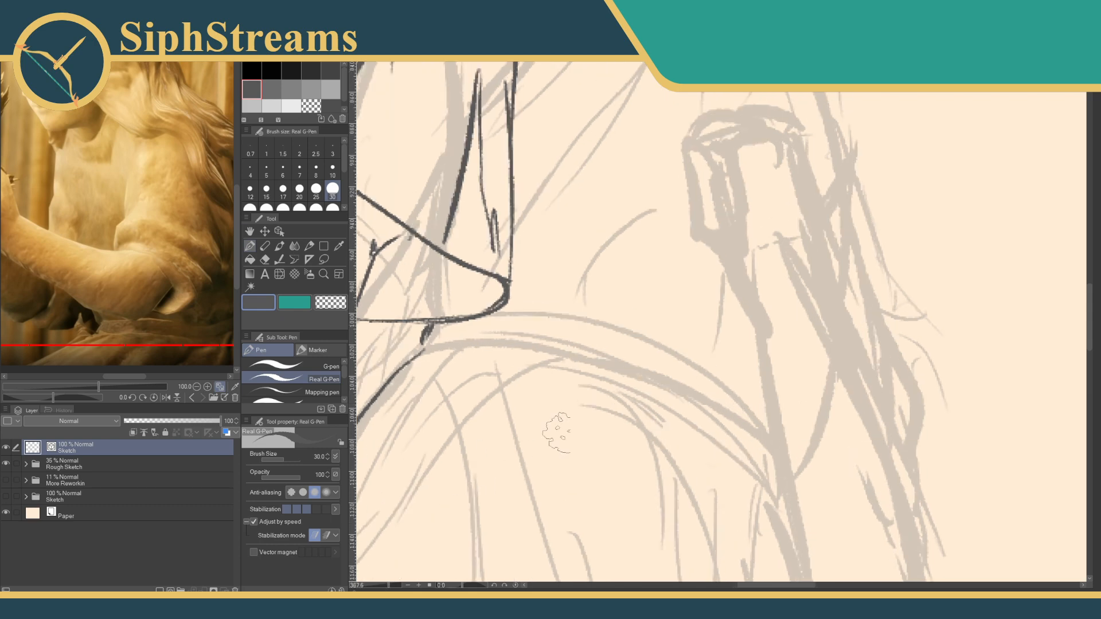
drag(558, 430, 688, 313)
mouse_move(551, 231)
mouse_down()
mouse_move(865, 278)
mouse_move(915, 330)
mouse_up()
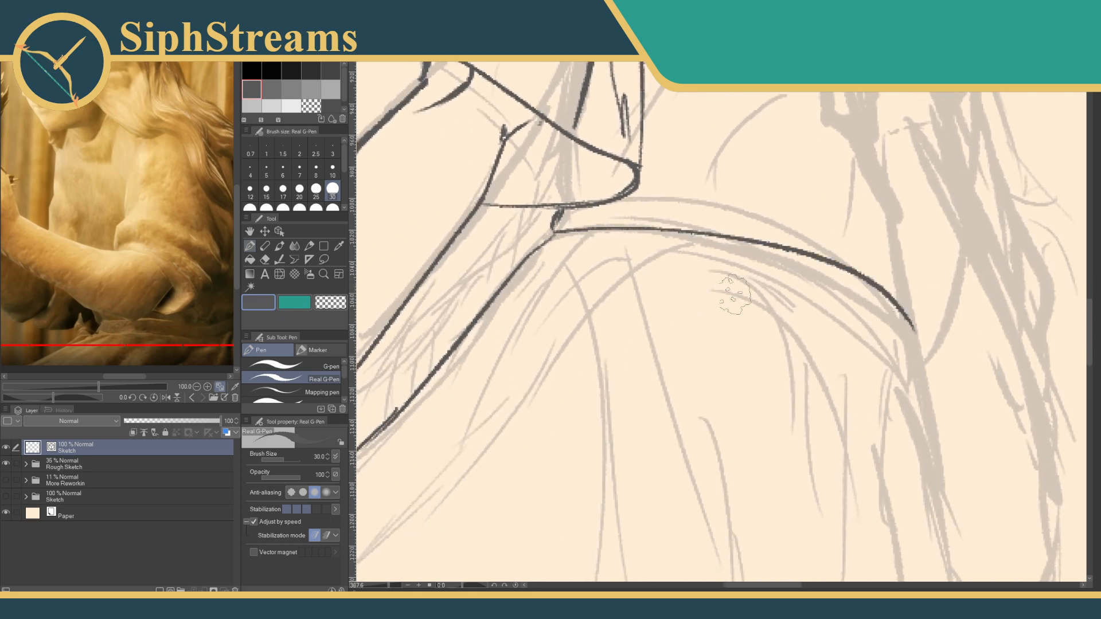
key(ctrl+z)
mouse_move(559, 232)
mouse_down()
mouse_move(873, 290)
mouse_move(890, 309)
mouse_up()
key(ctrl+z)
mouse_move(546, 232)
mouse_down()
mouse_move(849, 265)
mouse_move(872, 281)
mouse_up()
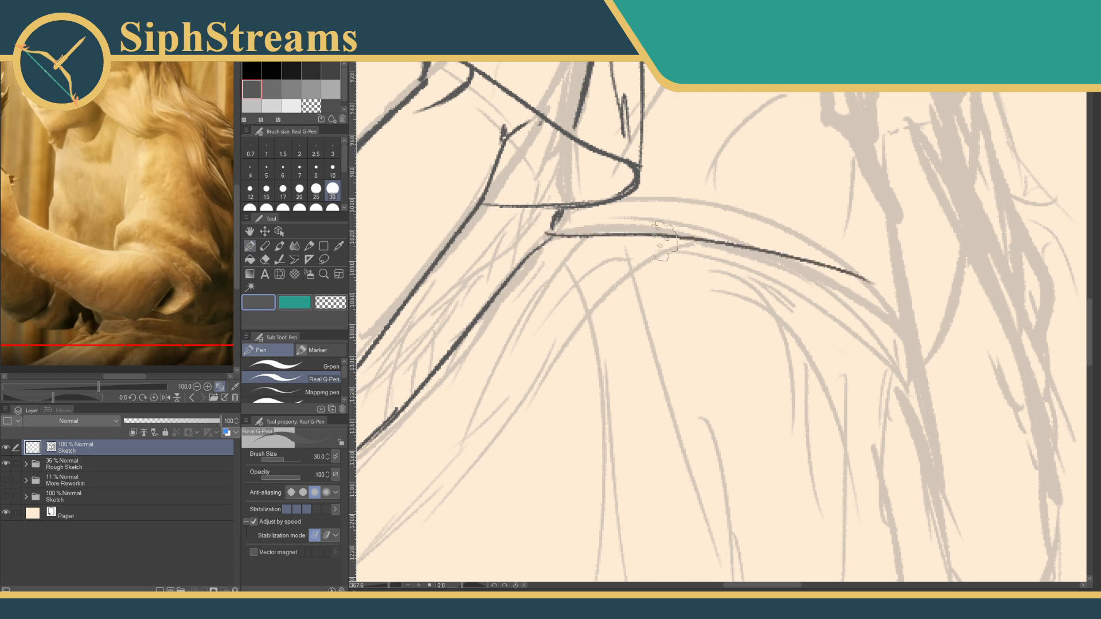
Draw the waistband's upper edge as an arc from the sleeve cuff down to the back of the waist.
mouse_move(634, 198)
mouse_down()
mouse_move(894, 313)
mouse_move(661, 200)
mouse_move(609, 202)
mouse_up()
key(ctrl+z)
key(ctrl+z)
mouse_move(916, 335)
mouse_down()
mouse_move(840, 269)
mouse_move(608, 201)
mouse_up()
key(ctrl+z)
mouse_move(919, 336)
mouse_down()
mouse_move(801, 242)
mouse_move(619, 204)
mouse_up()
key(ctrl+z)
mouse_move(915, 344)
mouse_down()
mouse_move(686, 198)
mouse_move(642, 197)
mouse_up()
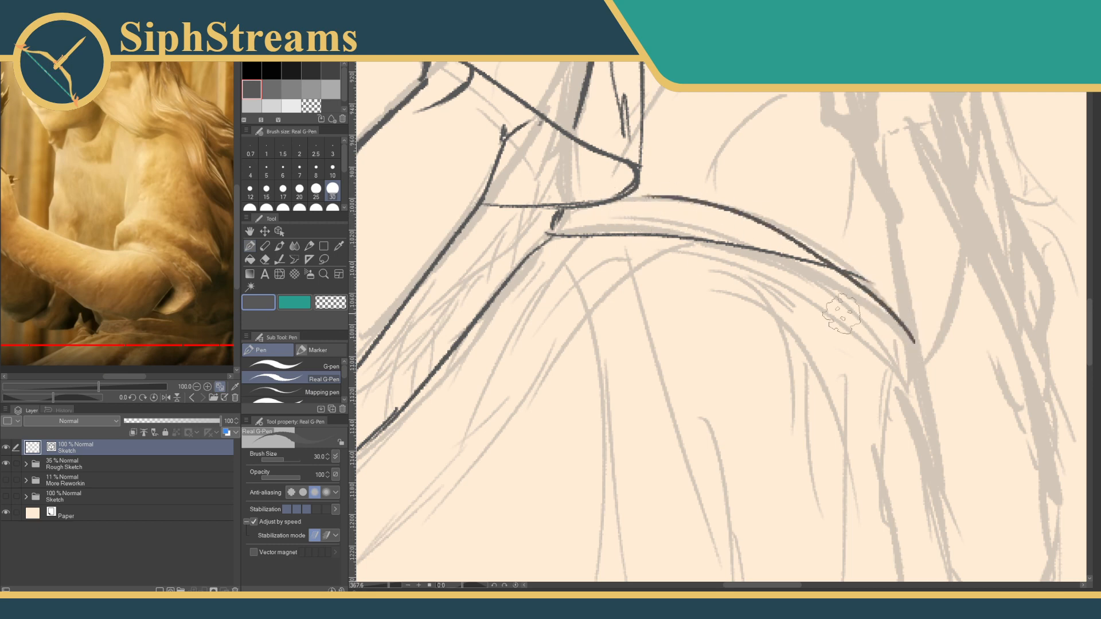
Try to draw a second arc below the waistband, from the back of the waist toward the sleeve.
drag(918, 390, 607, 204)
key(ctrl+z)
drag(914, 393, 674, 247)
mouse_move(827, 347)
mouse_down()
mouse_move(718, 270)
mouse_move(725, 310)
mouse_up()
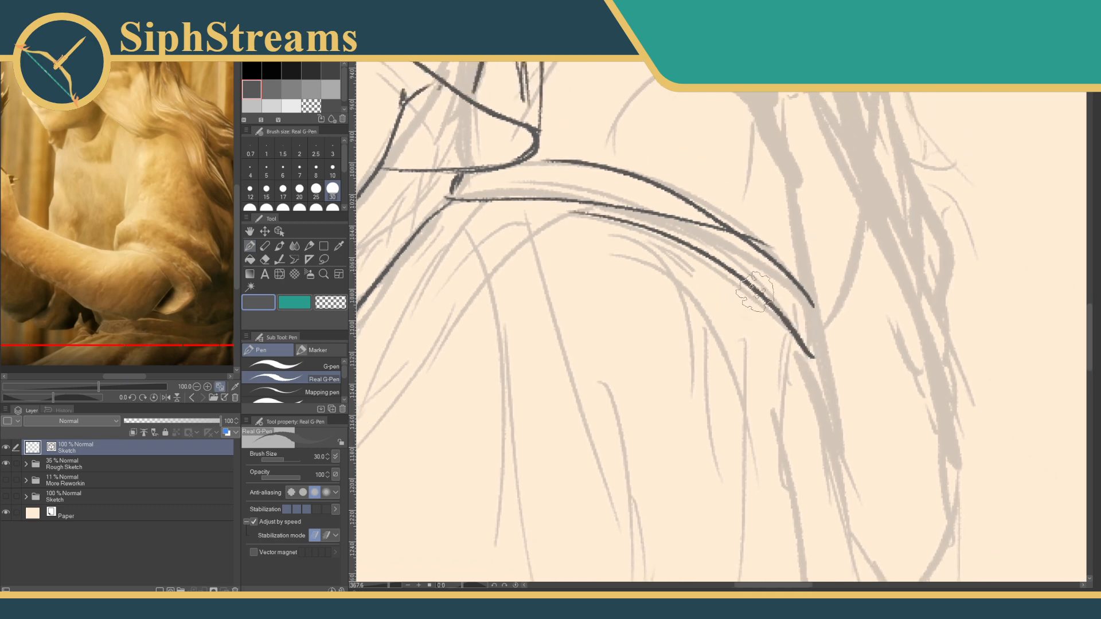
key(ctrl+z)
mouse_move(820, 367)
mouse_down()
mouse_move(621, 222)
mouse_move(545, 253)
mouse_up()
key(ctrl+z)
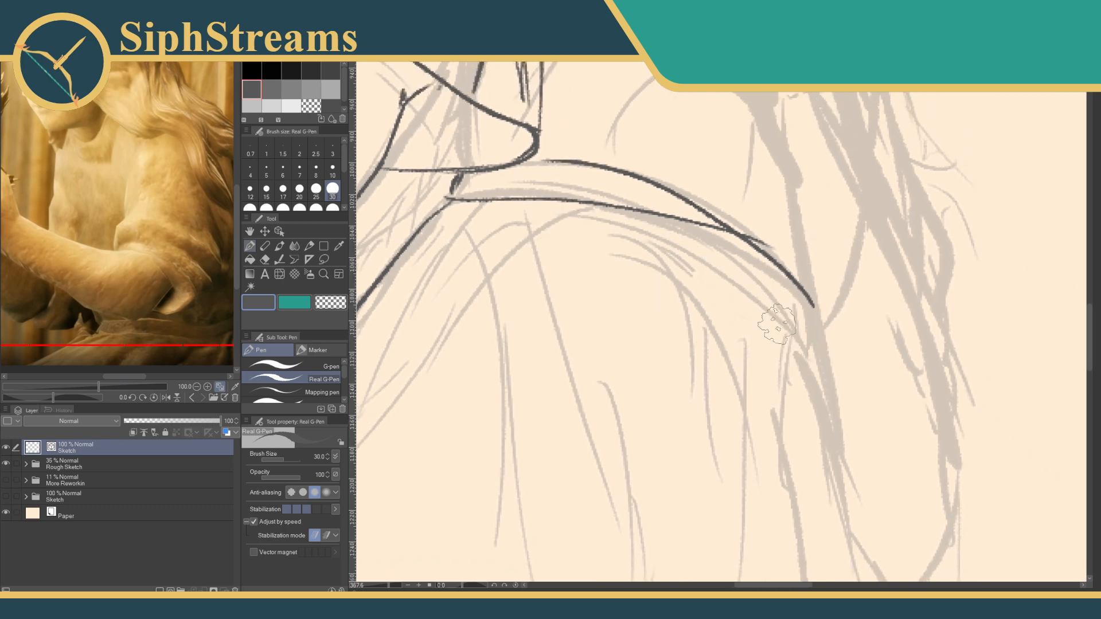
mouse_move(806, 343)
mouse_down()
mouse_move(764, 302)
mouse_move(520, 232)
mouse_up()
key(ctrl+z)
Trim the lower edge's overshoot where it crosses the upper arc and close the waistband's back end with a short curve.
key(e)
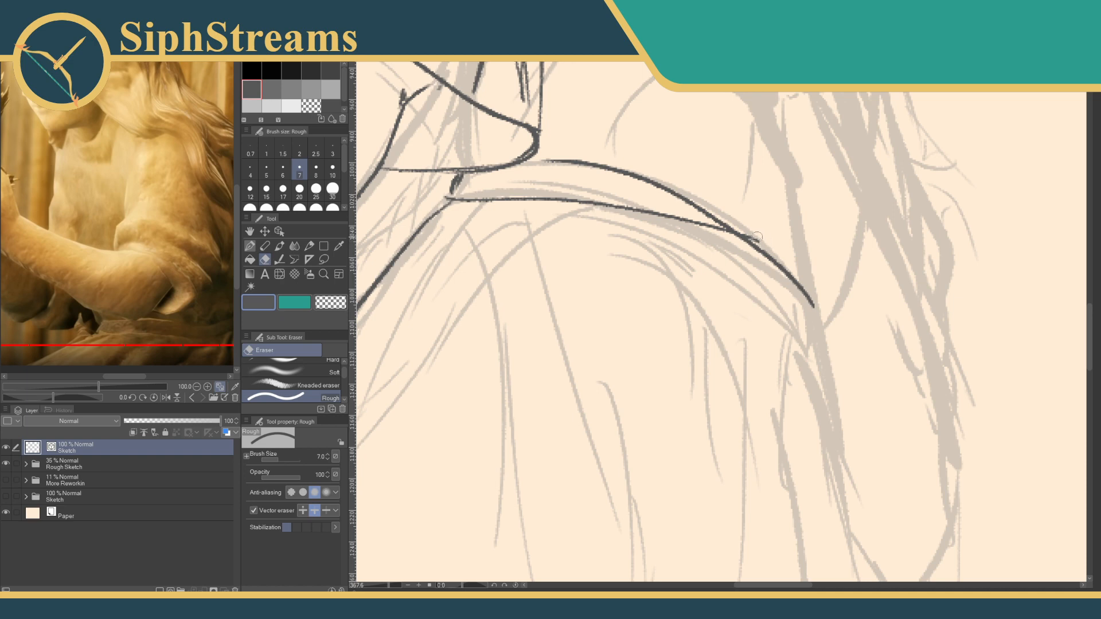
key(p)
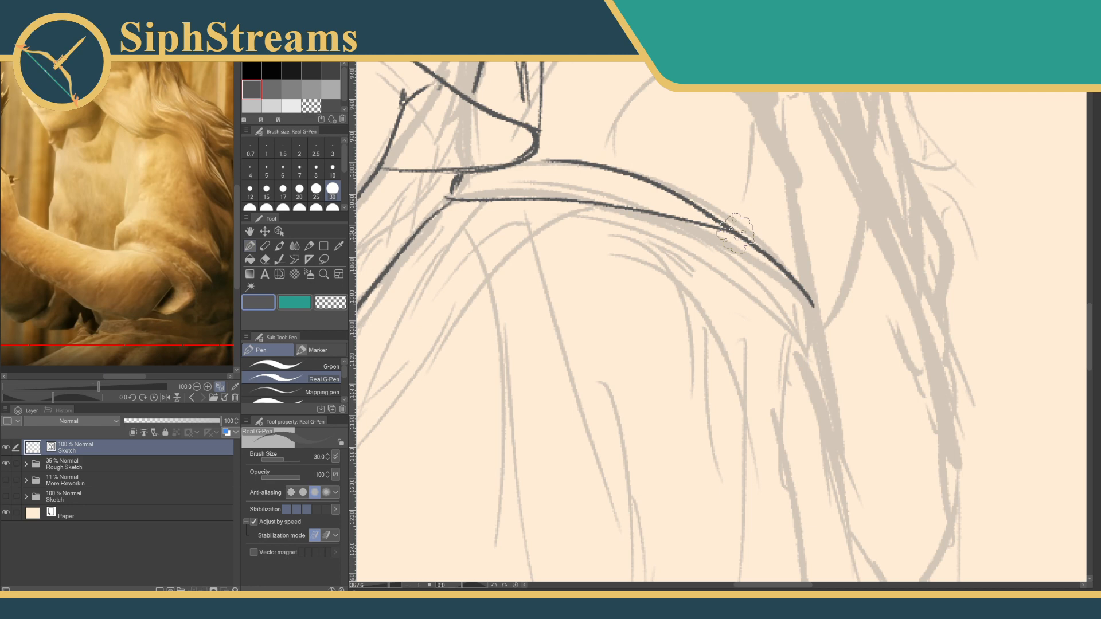
click(843, 332)
drag(815, 307, 803, 370)
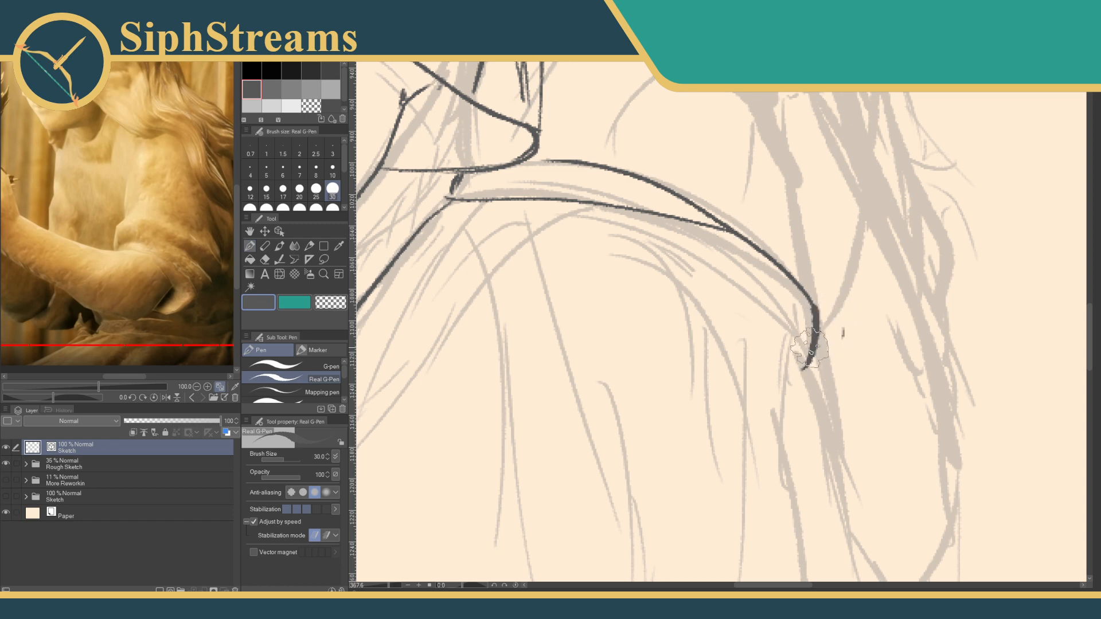
key(ctrl+z)
key(ctrl+z)
drag(813, 306, 808, 348)
key(ctrl+z)
drag(814, 306, 813, 339)
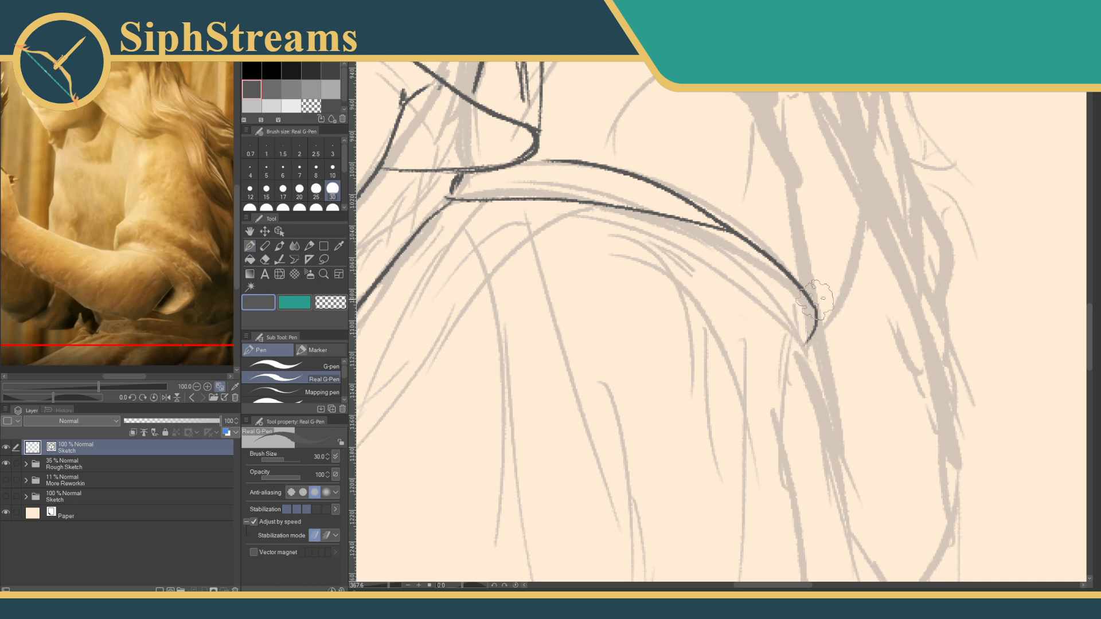
Draw an inner line along the waistband from its back end toward the sleeve and erase the surplus lower-edge line crossing it.
drag(809, 307, 551, 192)
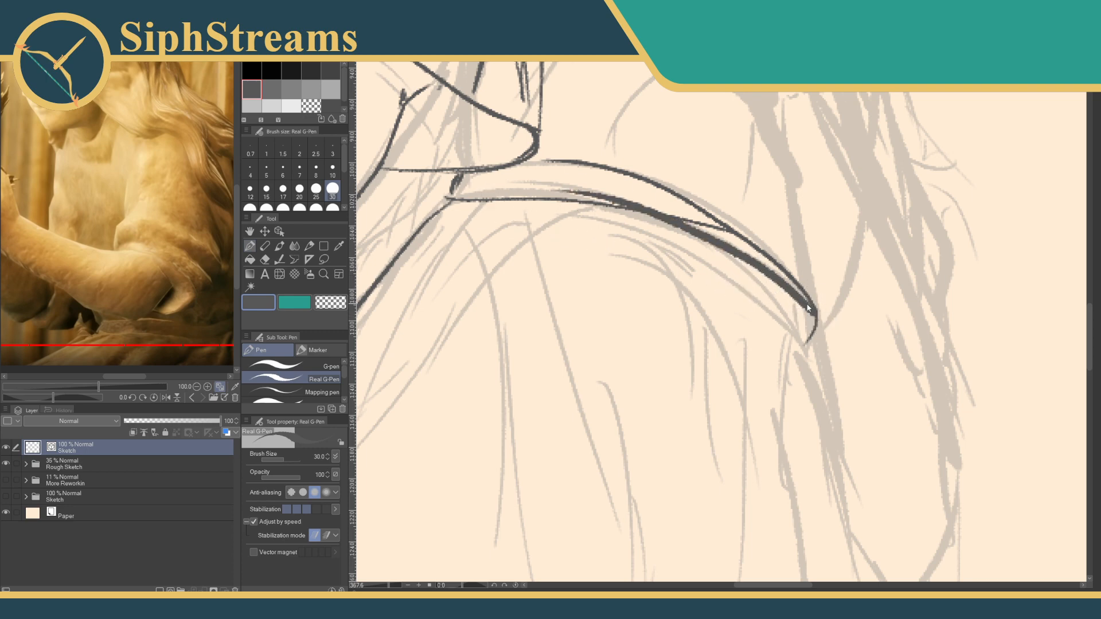
key(ctrl+z)
mouse_move(815, 310)
mouse_down()
mouse_move(727, 229)
mouse_move(573, 168)
mouse_up()
key(ctrl+z)
drag(815, 310, 525, 189)
key(ctrl+z)
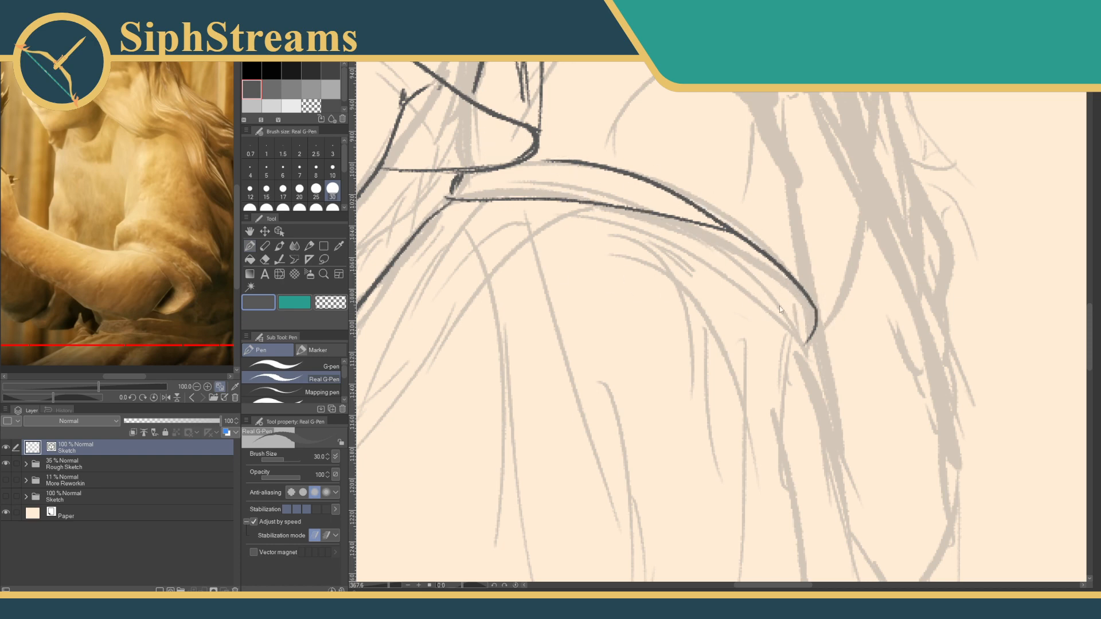
mouse_move(815, 310)
mouse_down()
mouse_move(696, 229)
mouse_move(545, 175)
mouse_up()
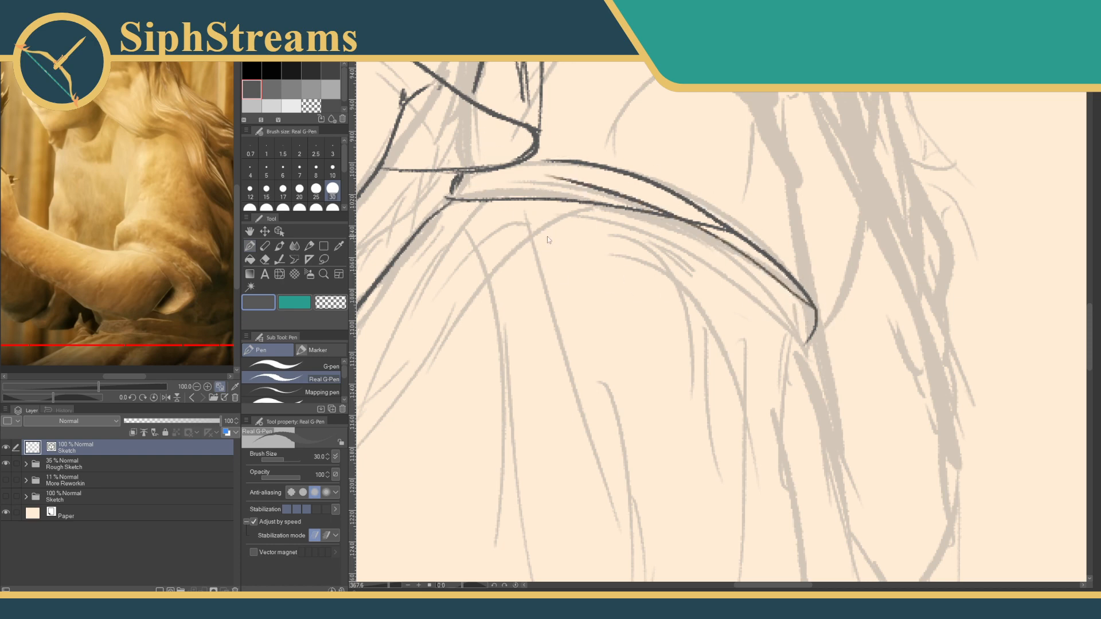
key(e)
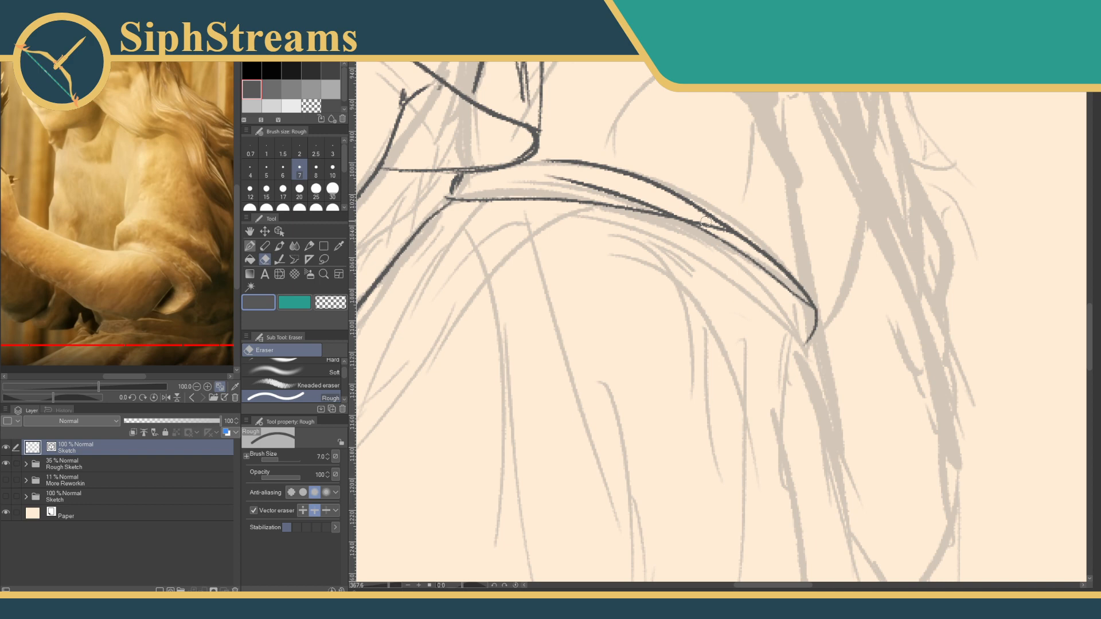
key(p)
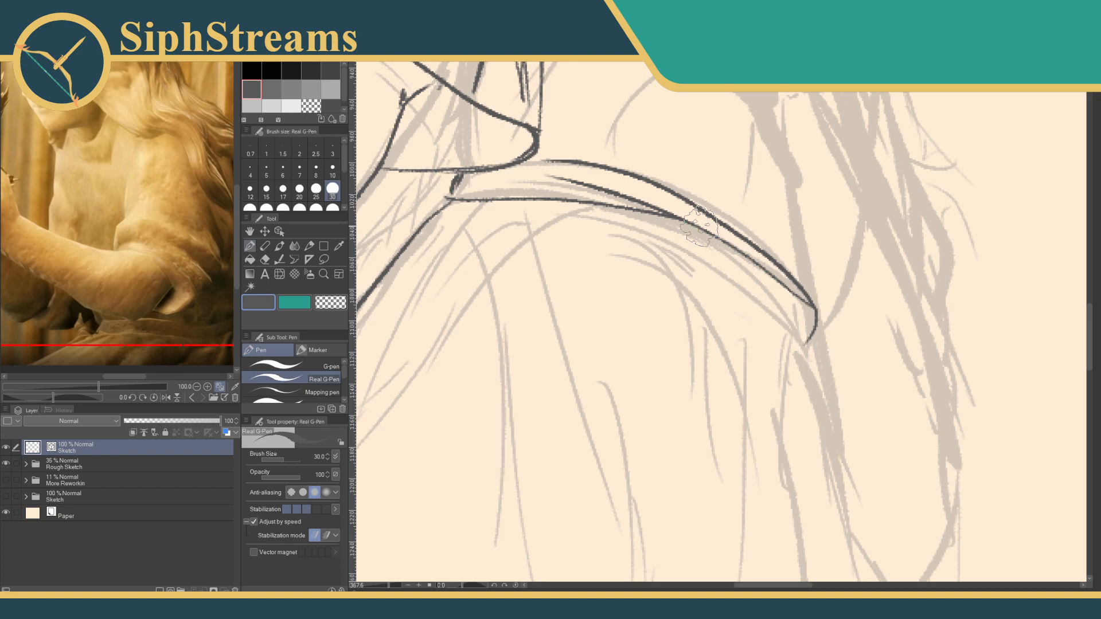
Sketch a small curved fold at the waistband's front end, just beneath the sleeve cuff.
scroll(430, 352, up, 4)
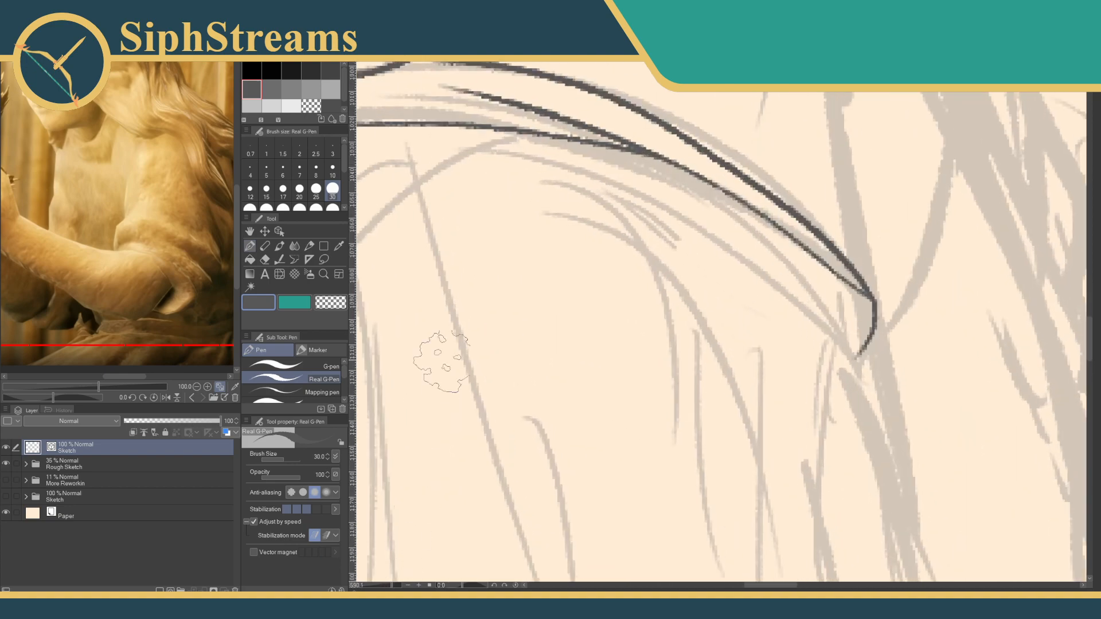
scroll(829, 234, up, 6)
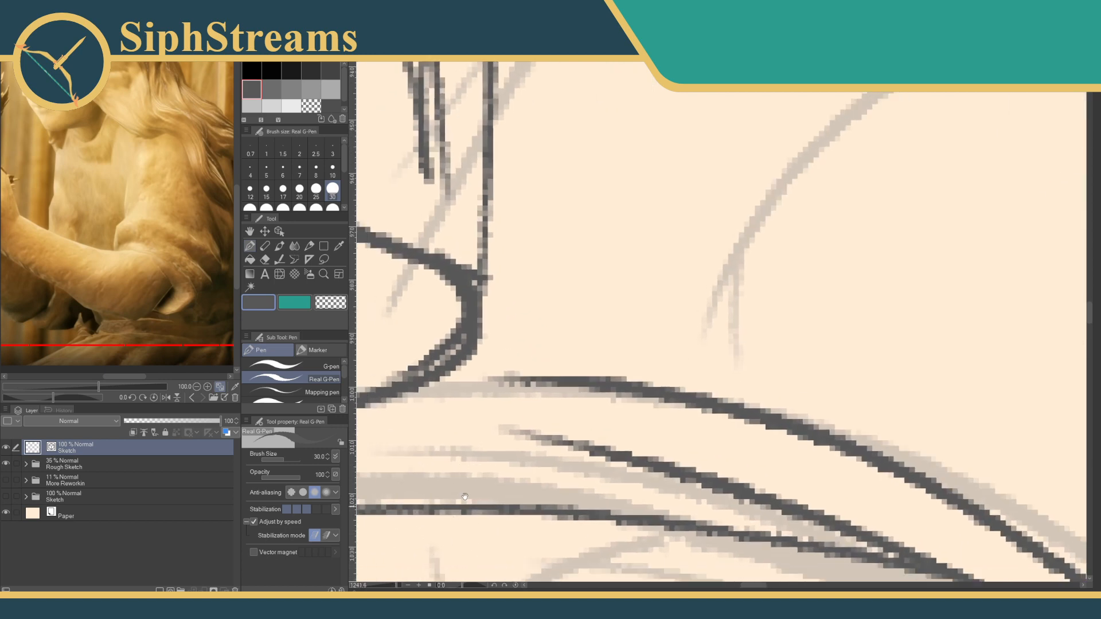
drag(819, 237, 671, 246)
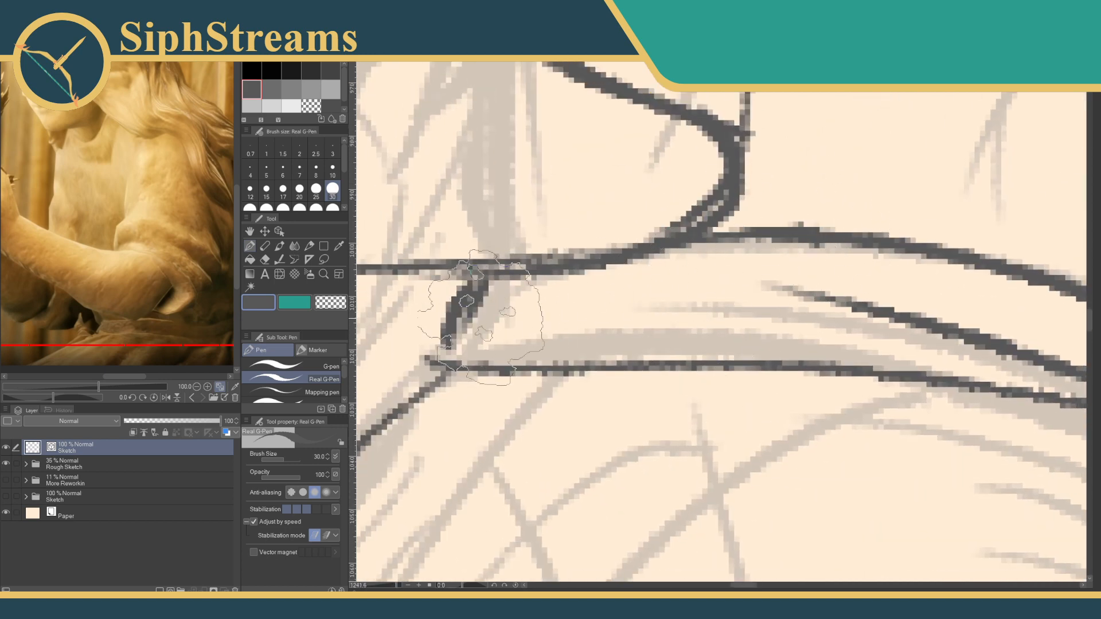
mouse_move(462, 328)
mouse_down()
mouse_move(555, 298)
mouse_move(649, 322)
mouse_up()
mouse_move(588, 338)
mouse_down()
mouse_move(760, 284)
mouse_move(705, 301)
mouse_move(553, 275)
mouse_up()
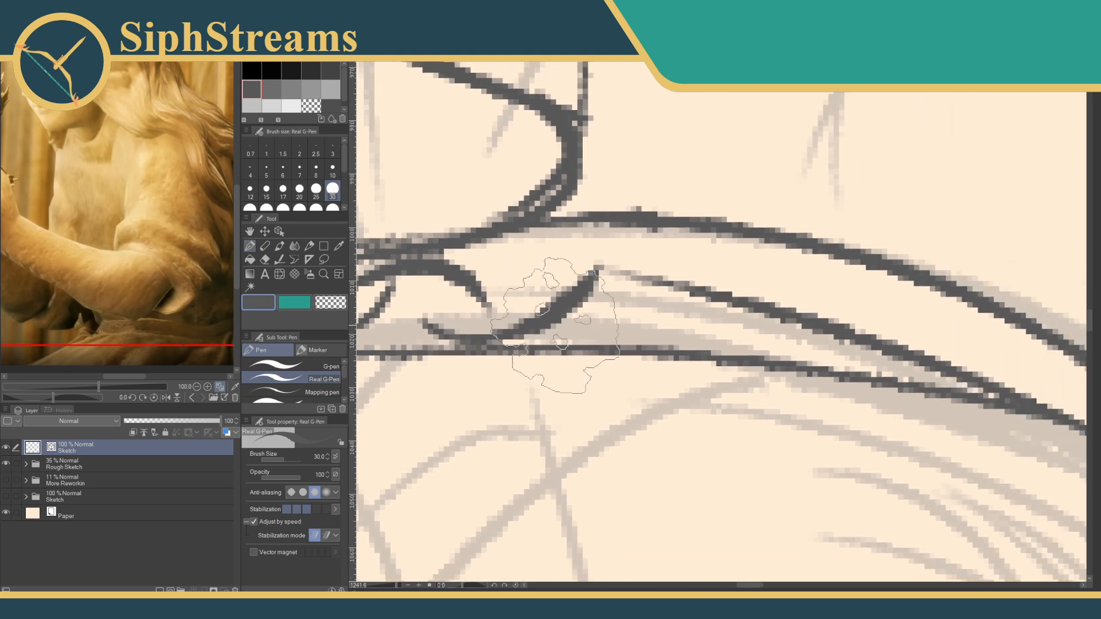
key(ctrl+z)
key(ctrl+z)
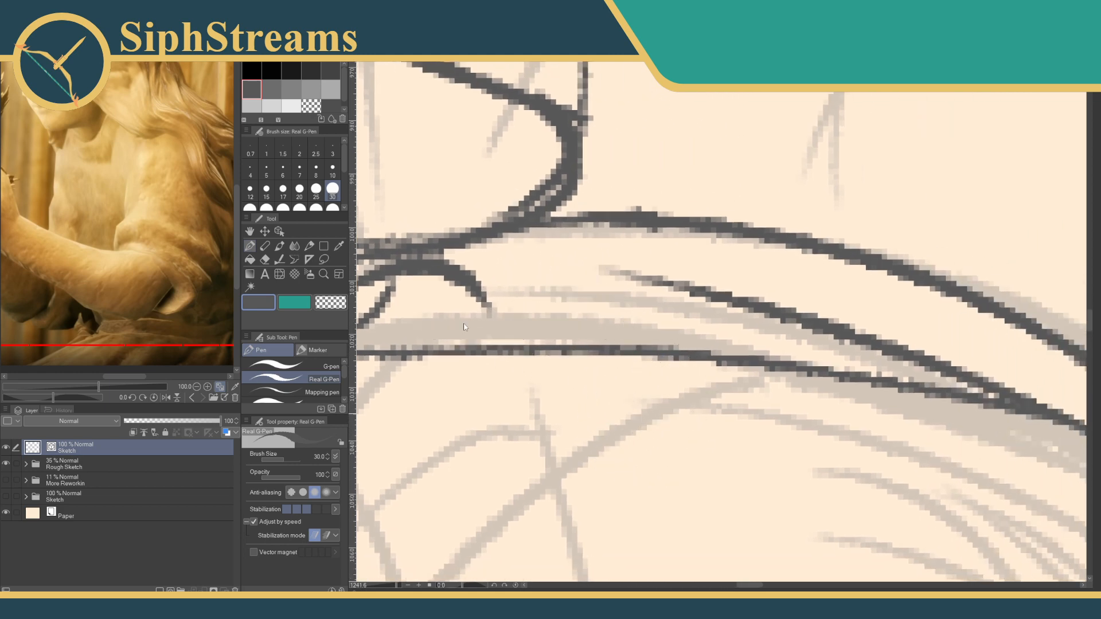
Draw fold lines from the middle of the waistband's upper edge down to its back tip.
mouse_move(395, 586)
mouse_down()
mouse_move(377, 586)
mouse_move(389, 586)
mouse_up()
drag(683, 377, 427, 312)
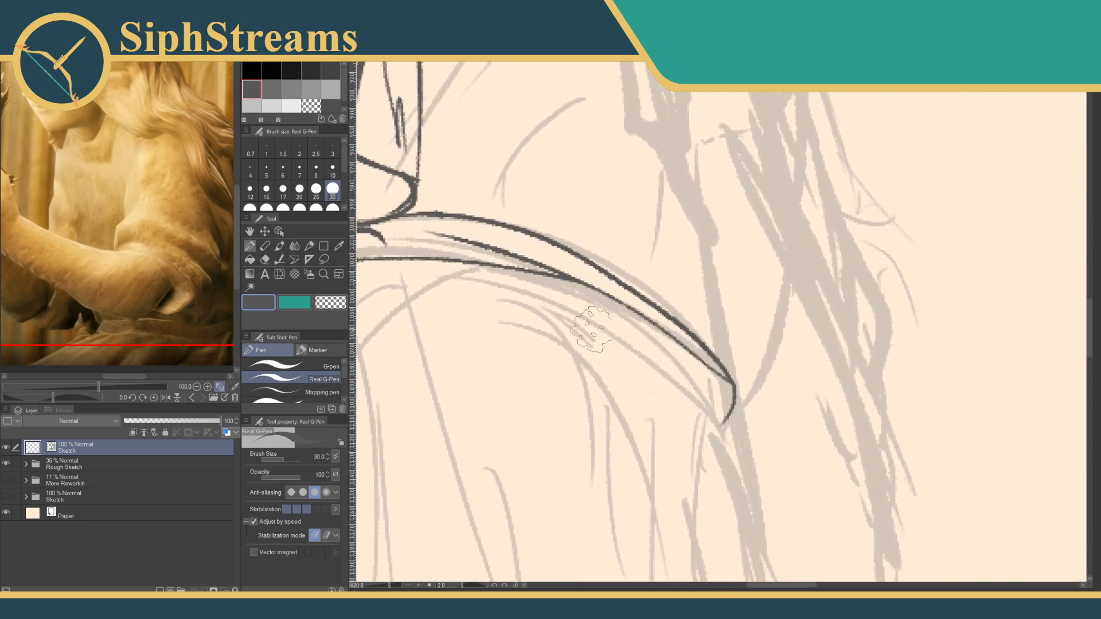
drag(610, 269, 756, 363)
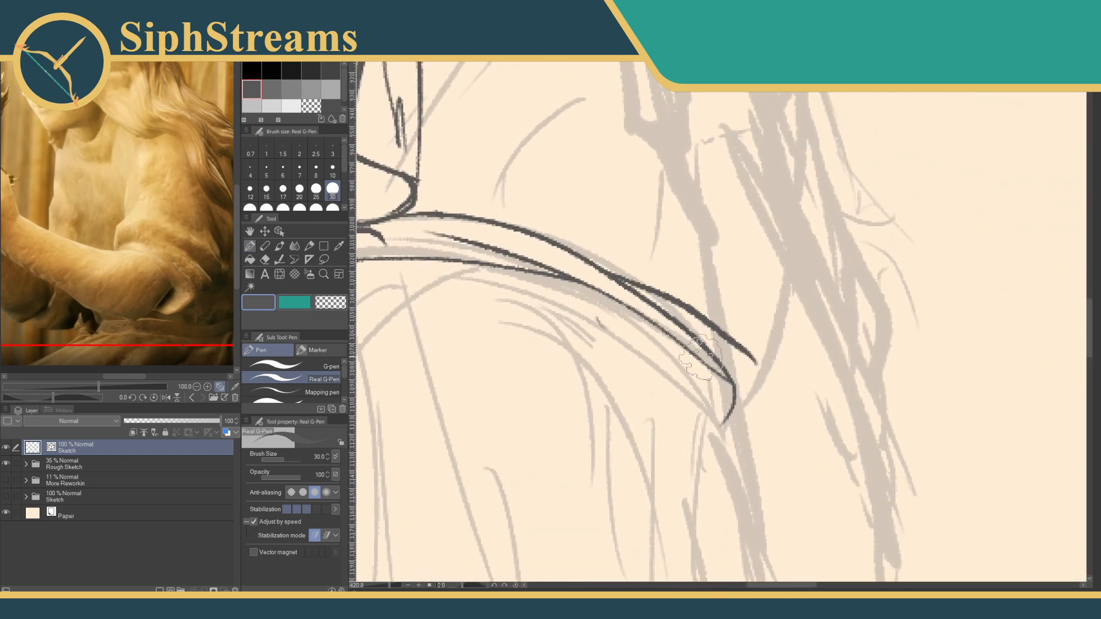
key(ctrl+z)
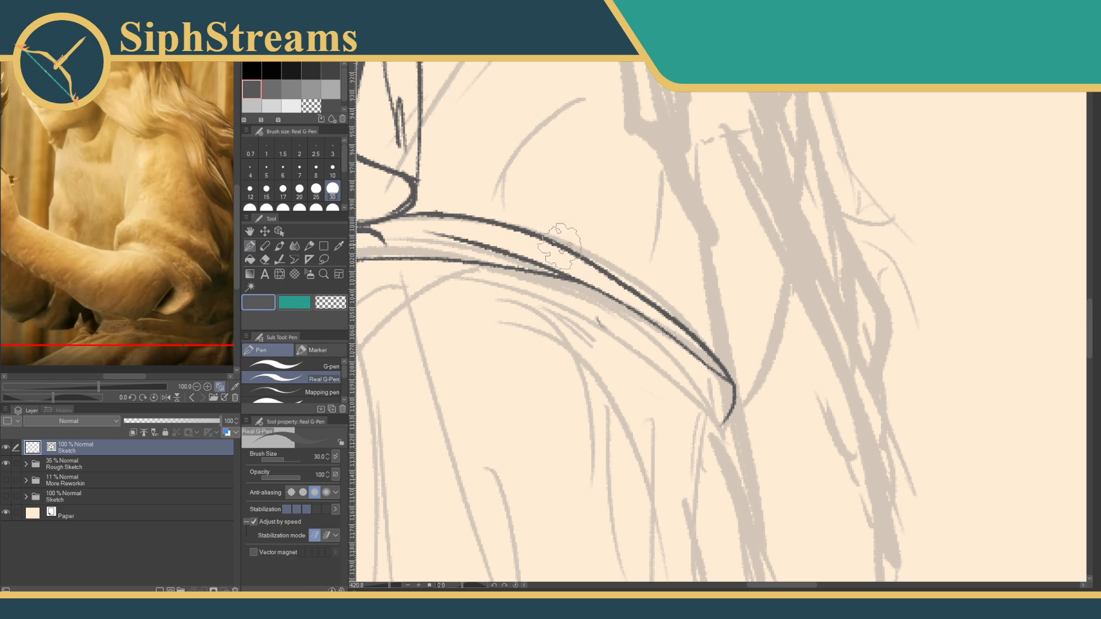
mouse_move(550, 248)
mouse_down()
mouse_move(676, 335)
mouse_move(746, 439)
mouse_up()
drag(550, 252, 746, 438)
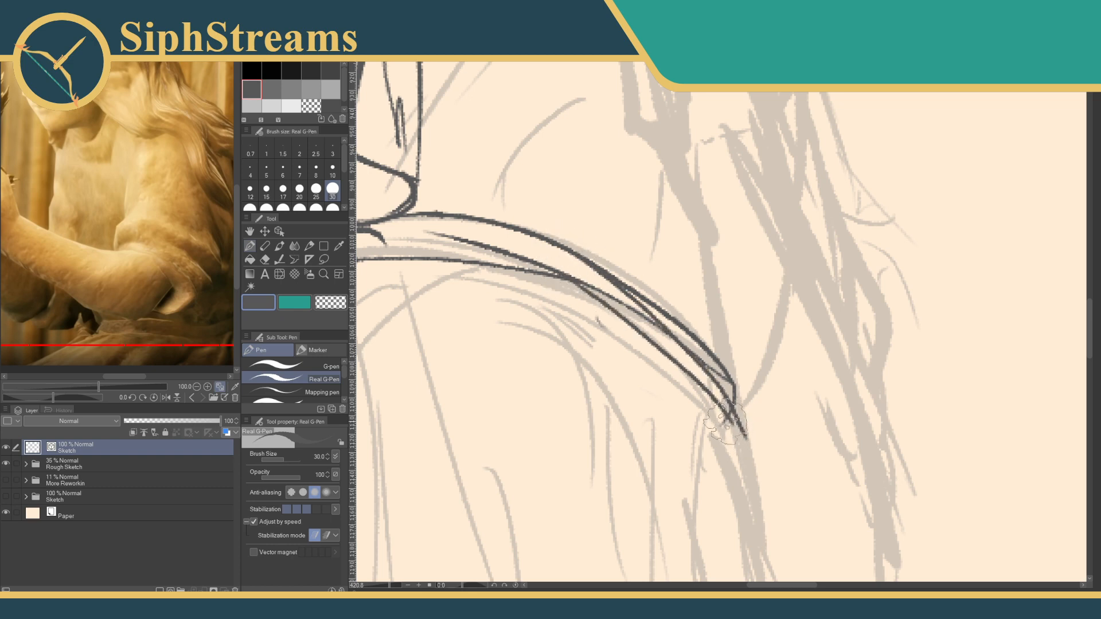
Reduce the vector eraser to size 5 and trim the stroke ends overshooting the waistband's back tip.
key(e)
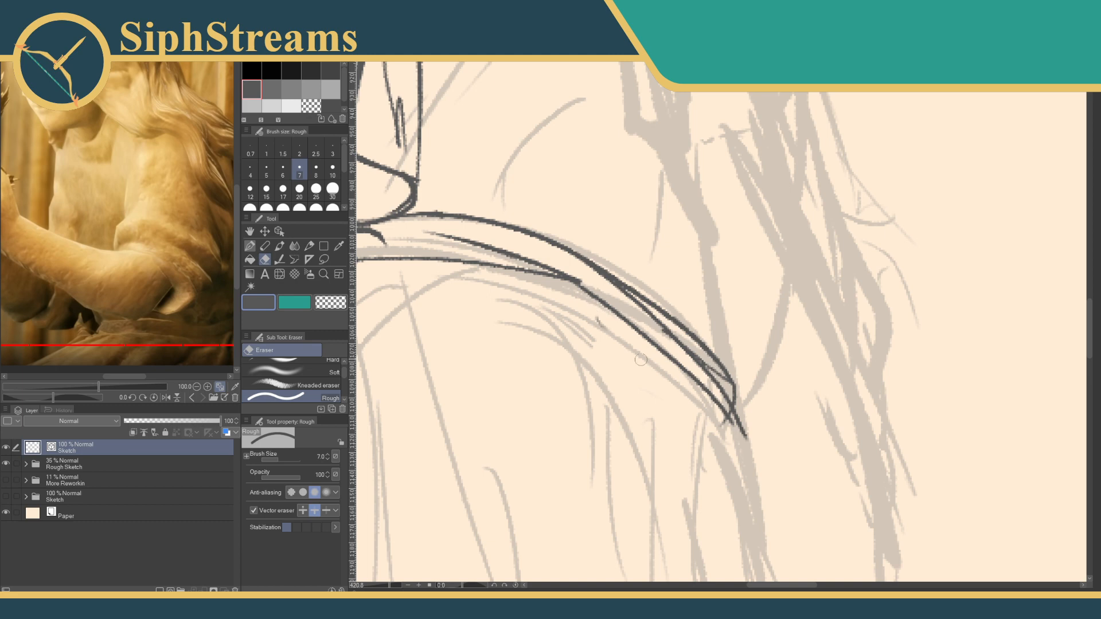
key(bracketleft)
key(bracketleft)
mouse_move(702, 370)
mouse_down()
mouse_move(719, 374)
mouse_move(742, 421)
mouse_move(722, 430)
mouse_move(742, 438)
mouse_up()
key(p)
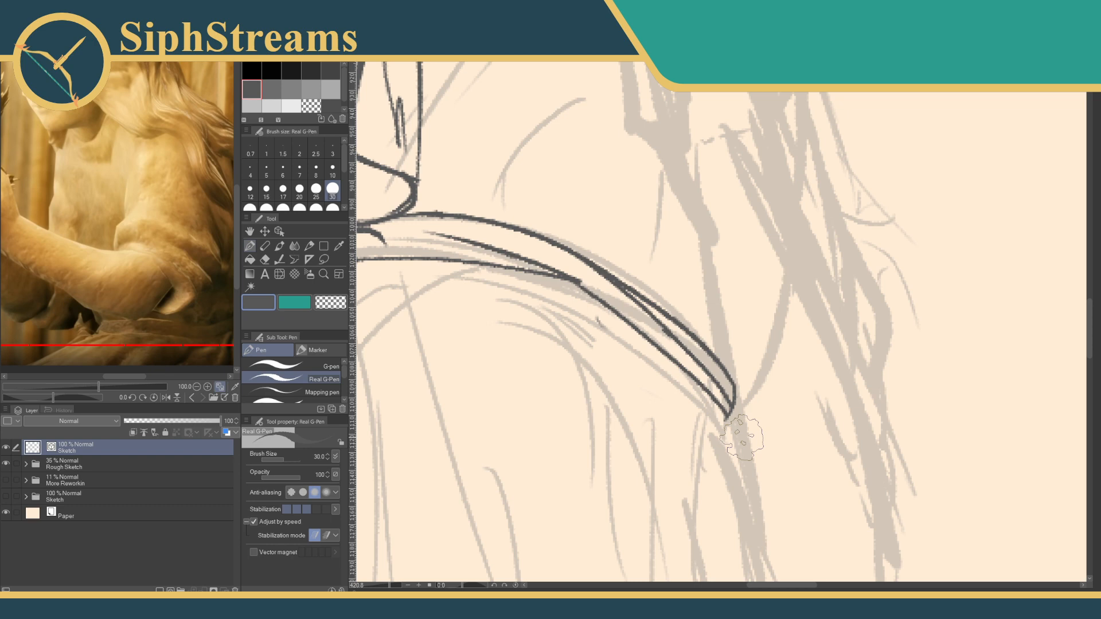
key(e)
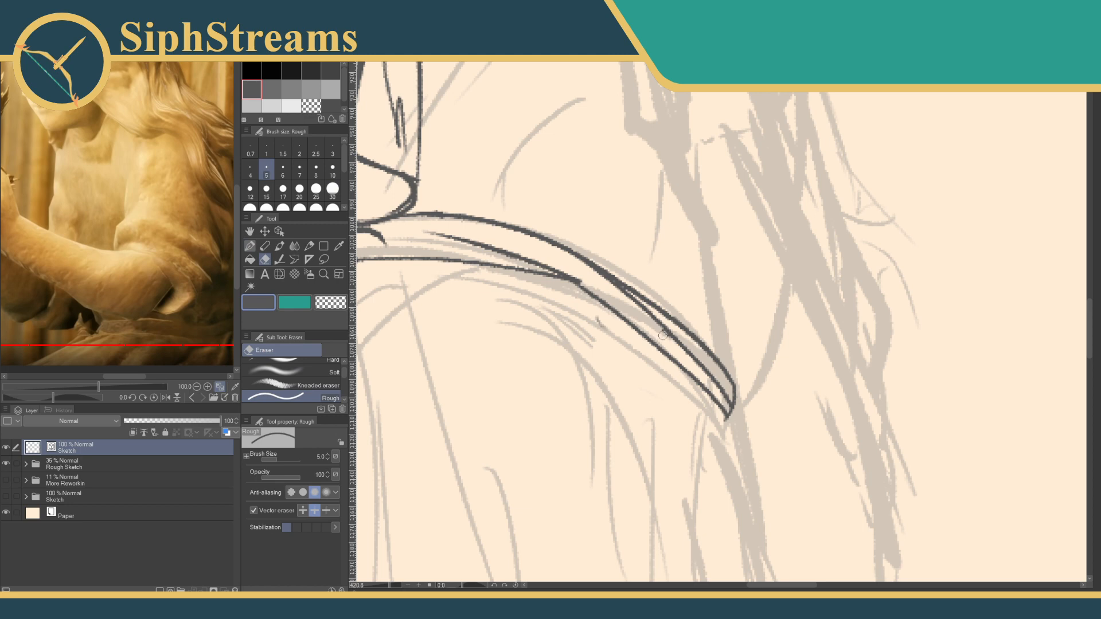
key(p)
Adjust the waistband's inner vector strokes, nudging the front inner line toward the sleeve where it meets the lower edge.
ctrl+click(650, 343)
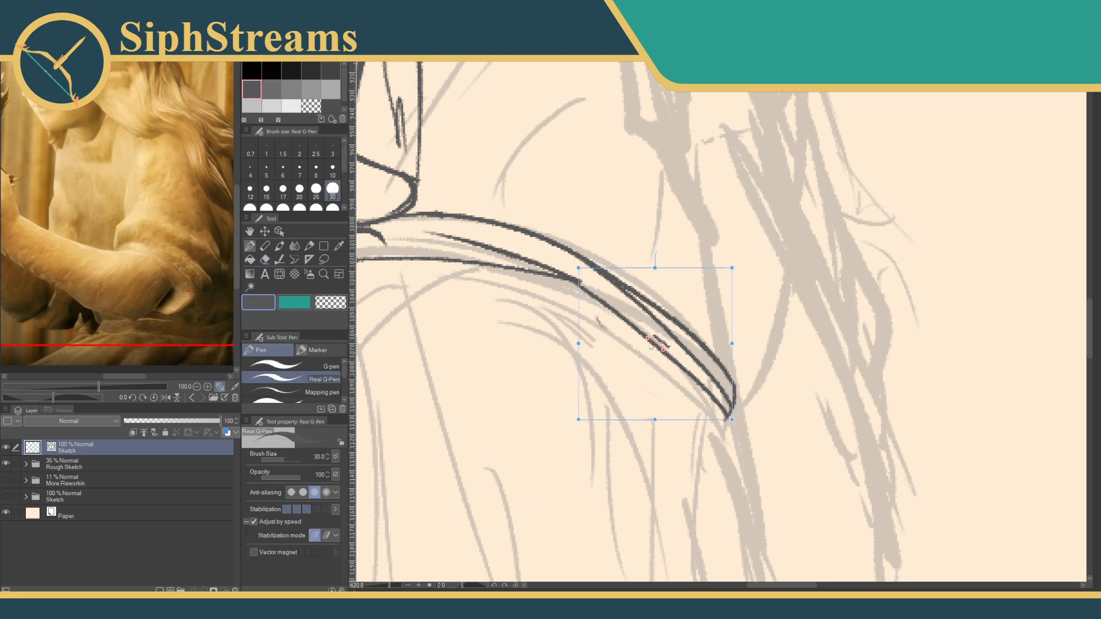
mouse_move(649, 343)
mouse_down()
mouse_move(539, 393)
mouse_move(558, 392)
mouse_up()
key(e)
key(p)
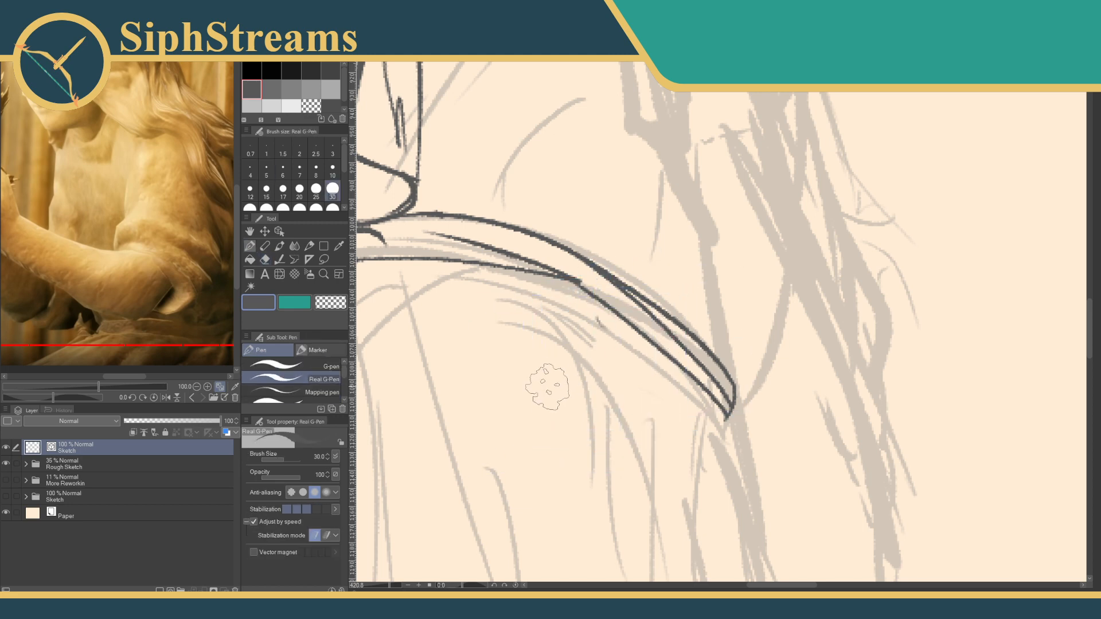
scroll(546, 387, up, 5)
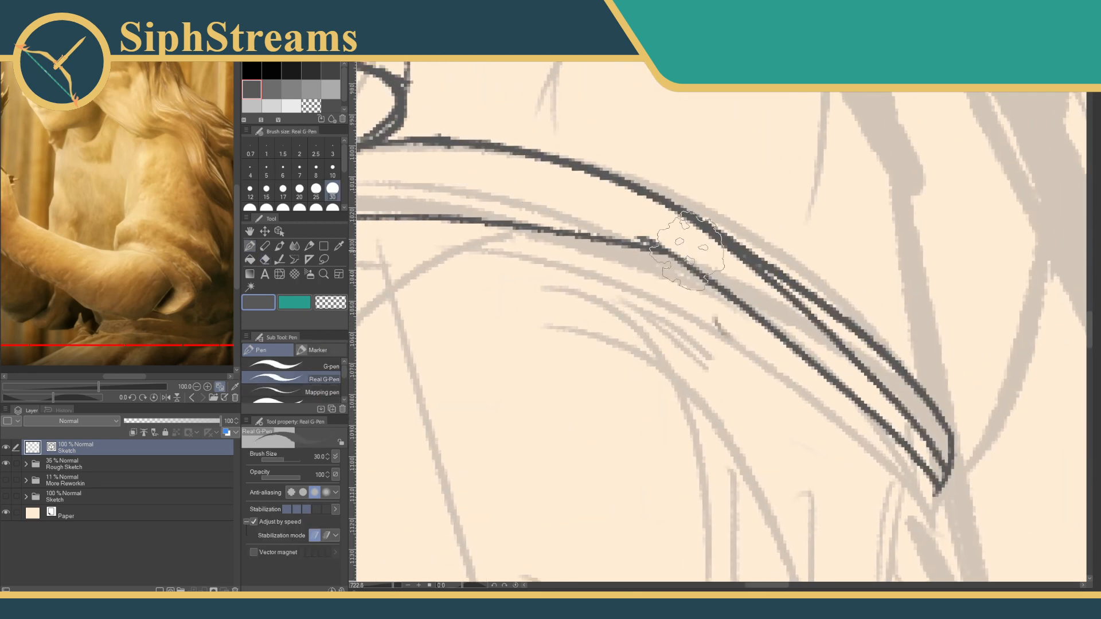
mouse_move(686, 258)
mouse_down()
mouse_move(417, 171)
mouse_move(689, 264)
mouse_move(665, 245)
mouse_up()
key(ctrl+z)
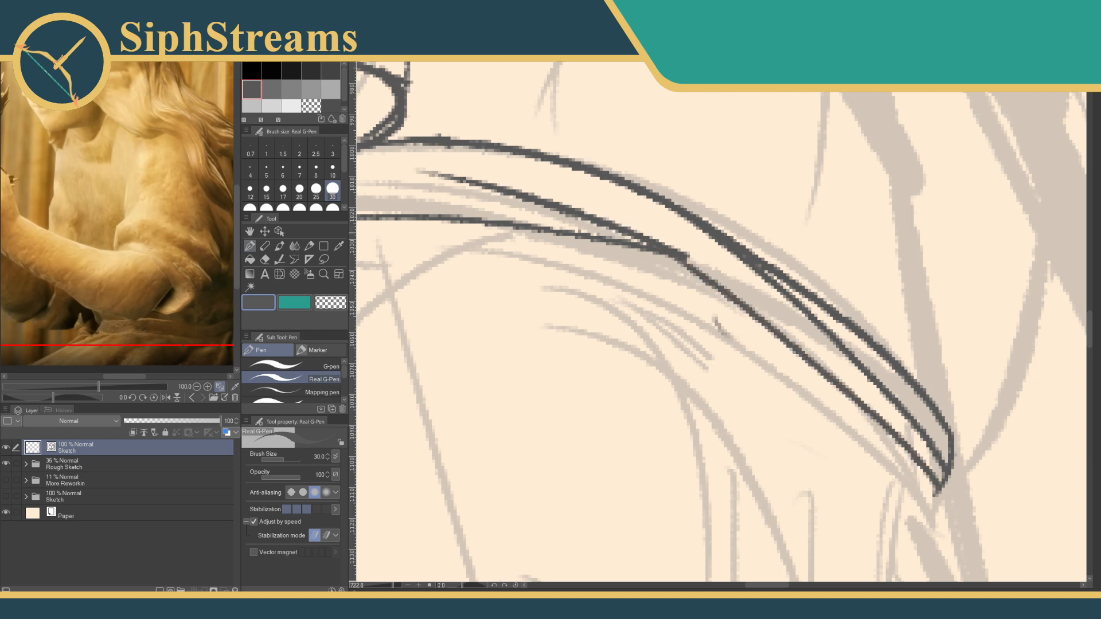
drag(590, 221, 569, 212)
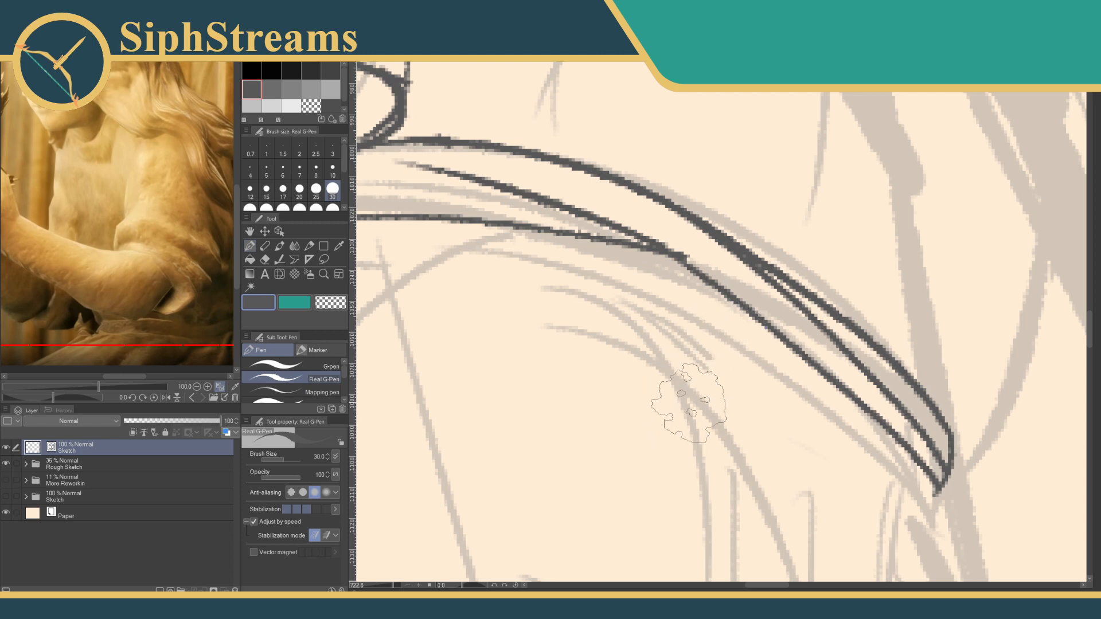
mouse_move(680, 393)
mouse_down()
mouse_move(820, 443)
mouse_move(715, 449)
mouse_move(651, 385)
mouse_move(651, 367)
mouse_up()
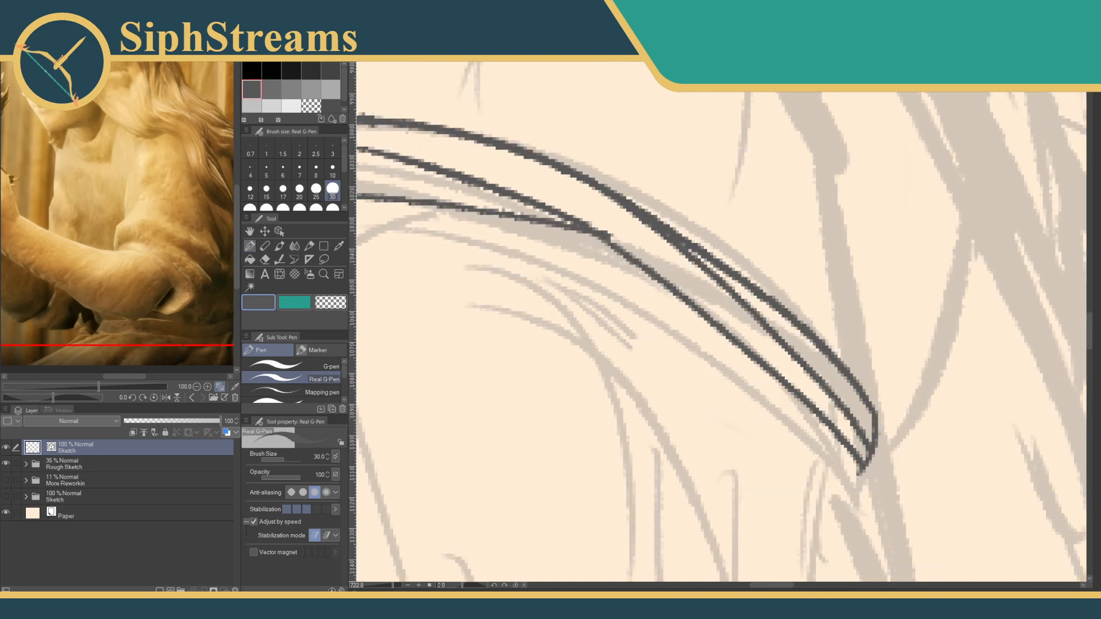
Nudge the vector line running below the forearm slightly outward, toward the hand.
drag(394, 587, 383, 589)
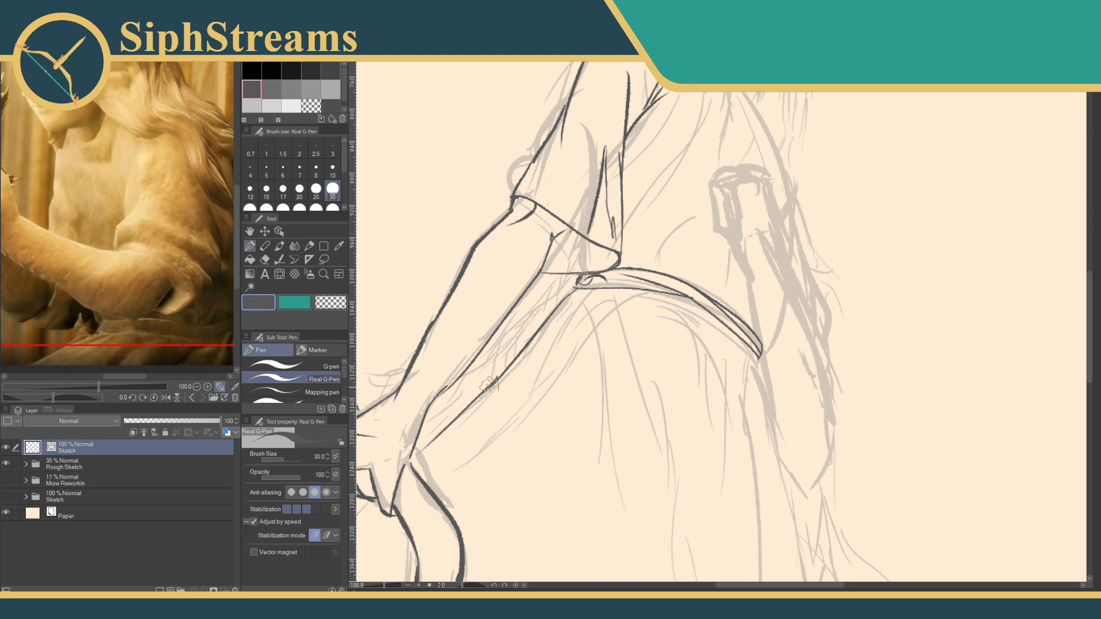
ctrl+click(453, 424)
drag(453, 425, 444, 434)
mouse_move(733, 388)
mouse_down()
mouse_move(696, 387)
mouse_move(668, 363)
mouse_up()
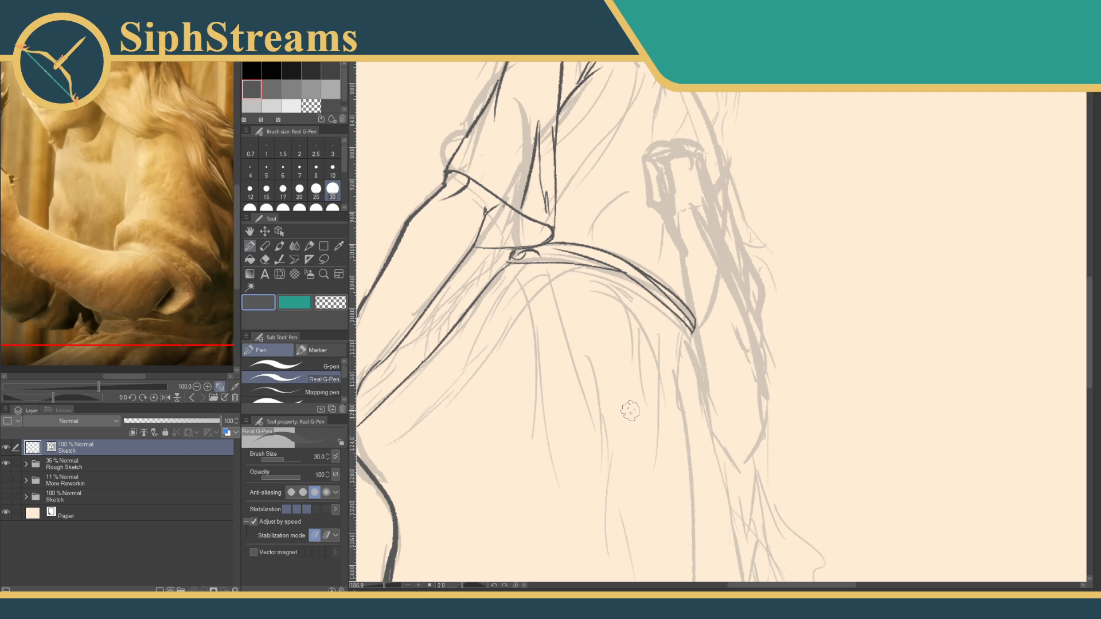
Erase the small loop inside the waistband's front end below the sleeve.
drag(497, 477, 772, 307)
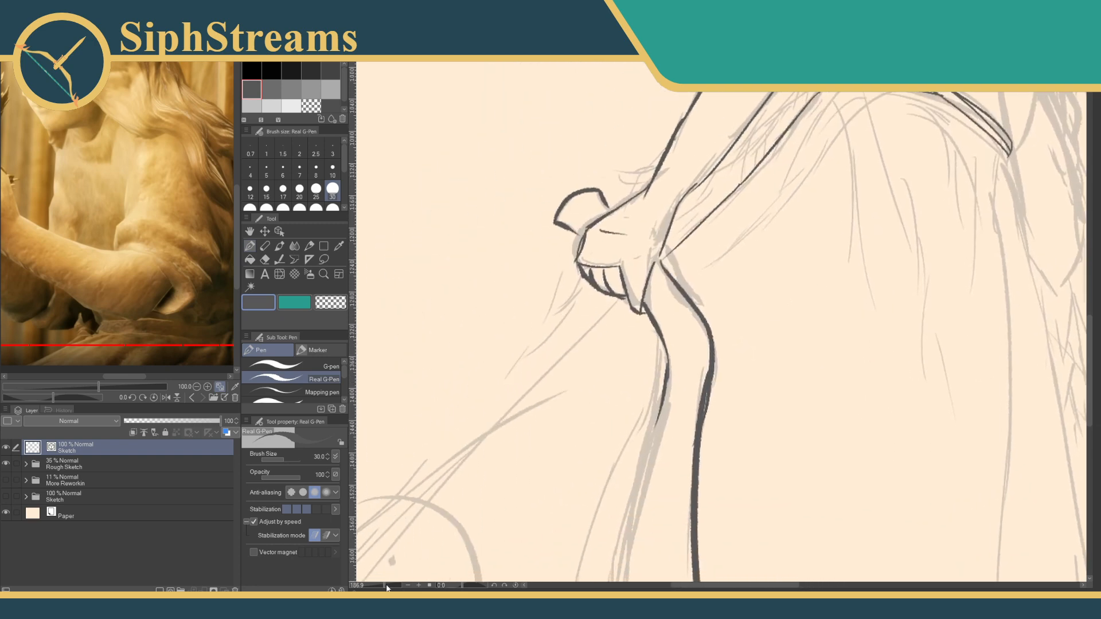
click(387, 585)
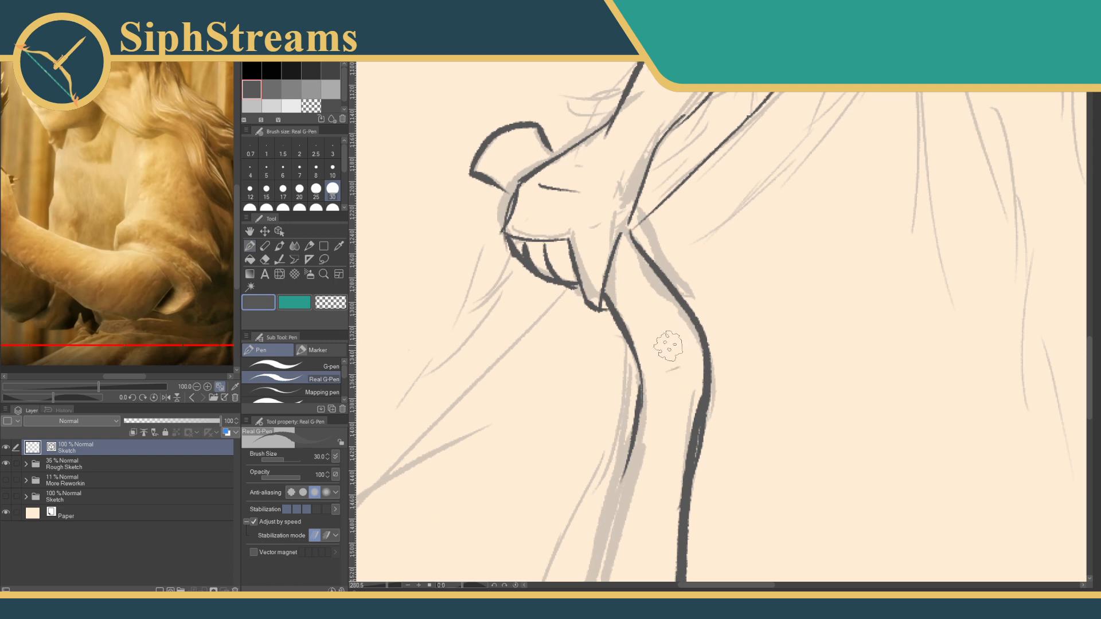
drag(754, 319, 495, 464)
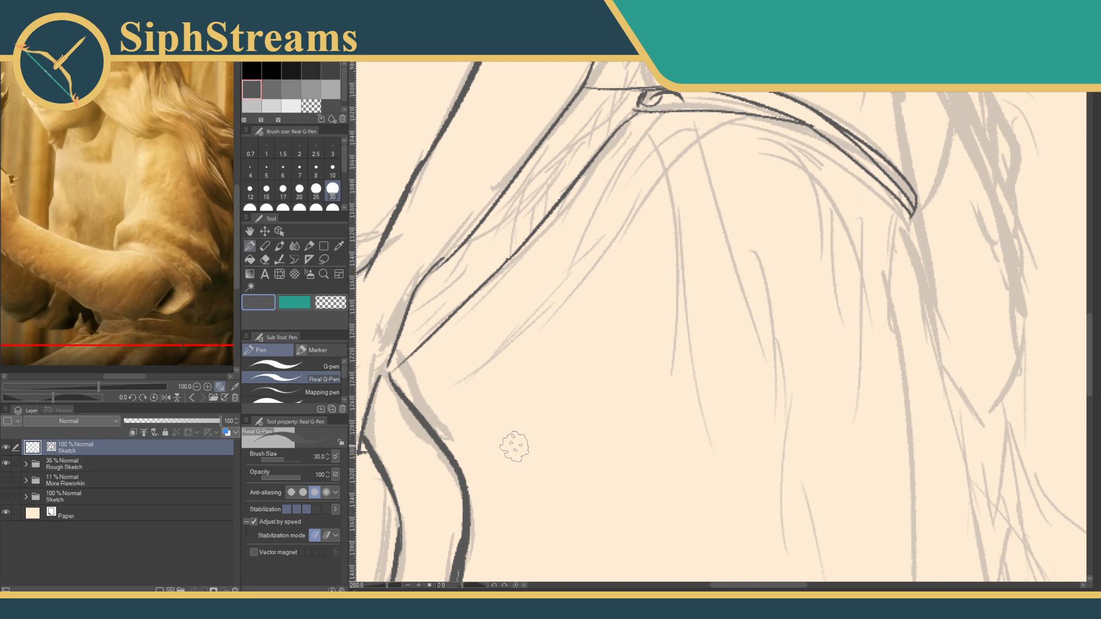
scroll(514, 446, up, 8)
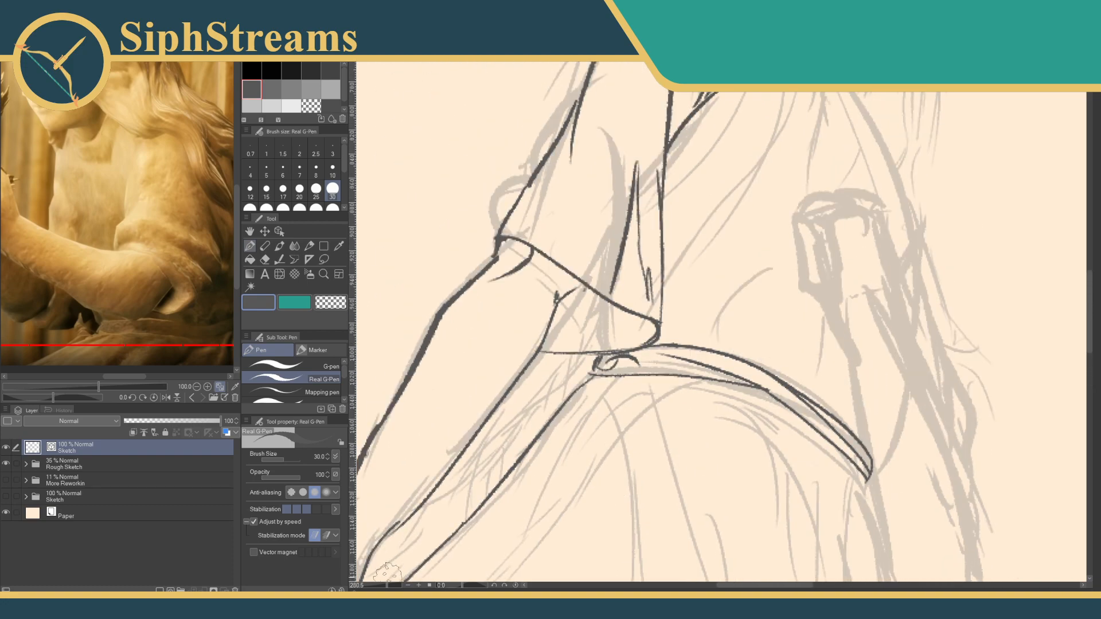
scroll(387, 571, up, 5)
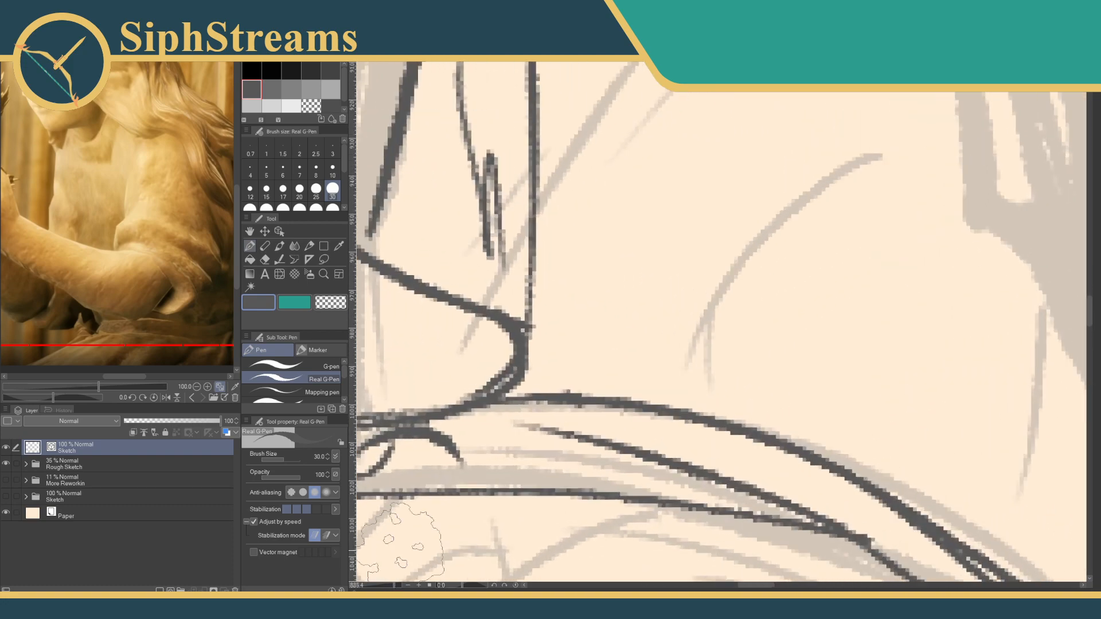
mouse_move(399, 551)
mouse_down()
mouse_move(781, 299)
mouse_move(685, 353)
mouse_up()
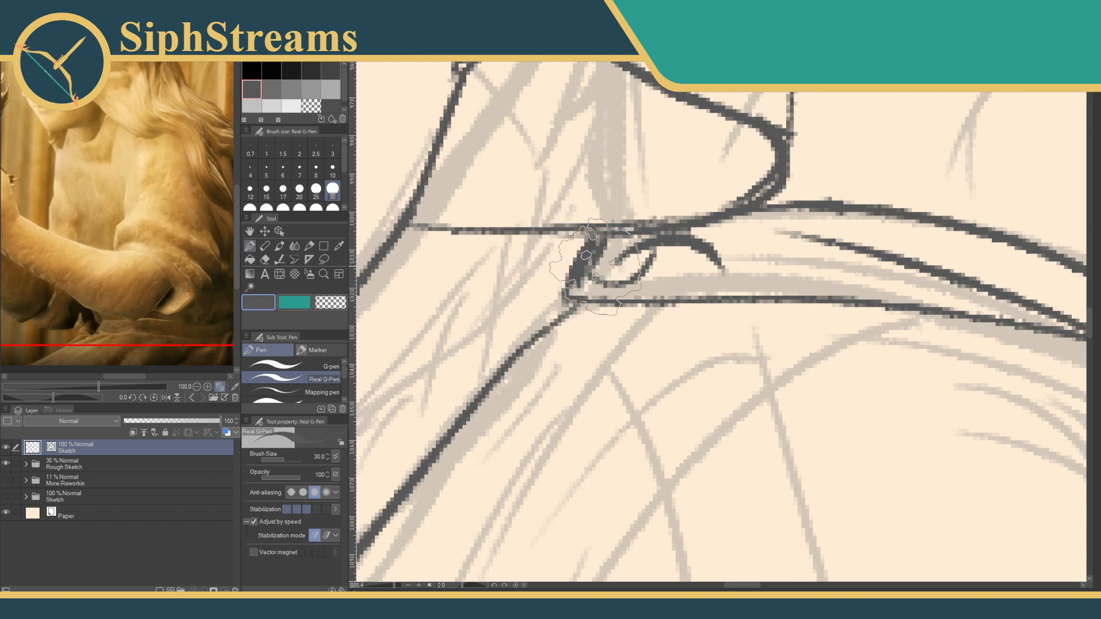
key(e)
mouse_move(593, 275)
mouse_down()
mouse_move(600, 244)
mouse_move(605, 270)
mouse_move(637, 281)
mouse_move(622, 287)
mouse_up()
key(p)
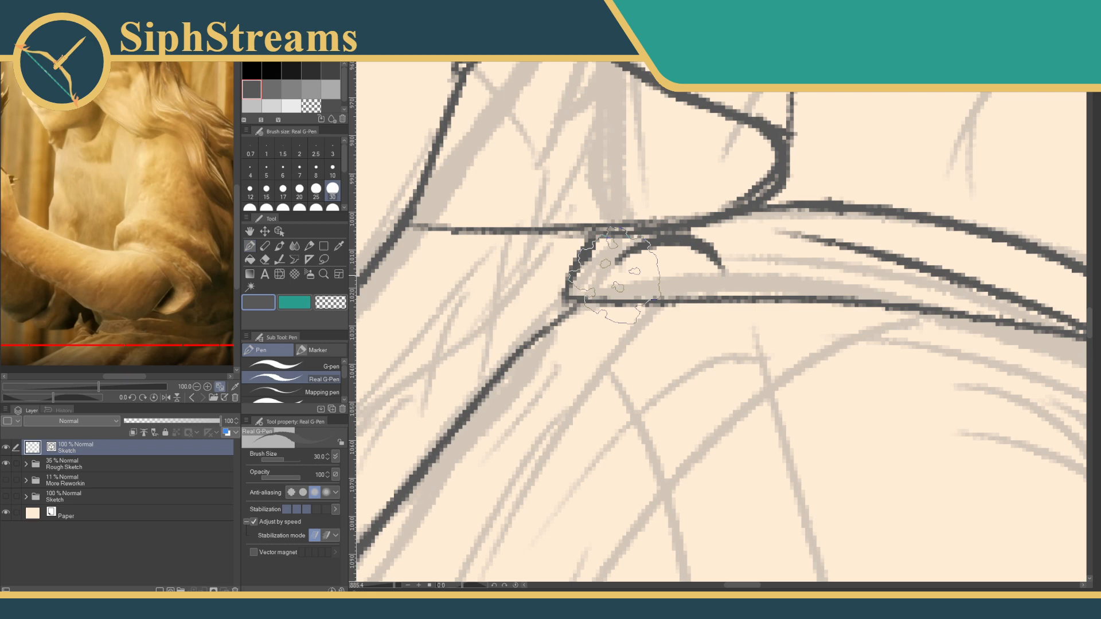
key(ctrl+z)
Try a long skirt edge line sweeping from under the fist down along the trailing fabric.
drag(394, 585, 381, 585)
mouse_move(695, 379)
mouse_down()
mouse_move(747, 291)
mouse_move(765, 282)
mouse_up()
drag(647, 355, 430, 523)
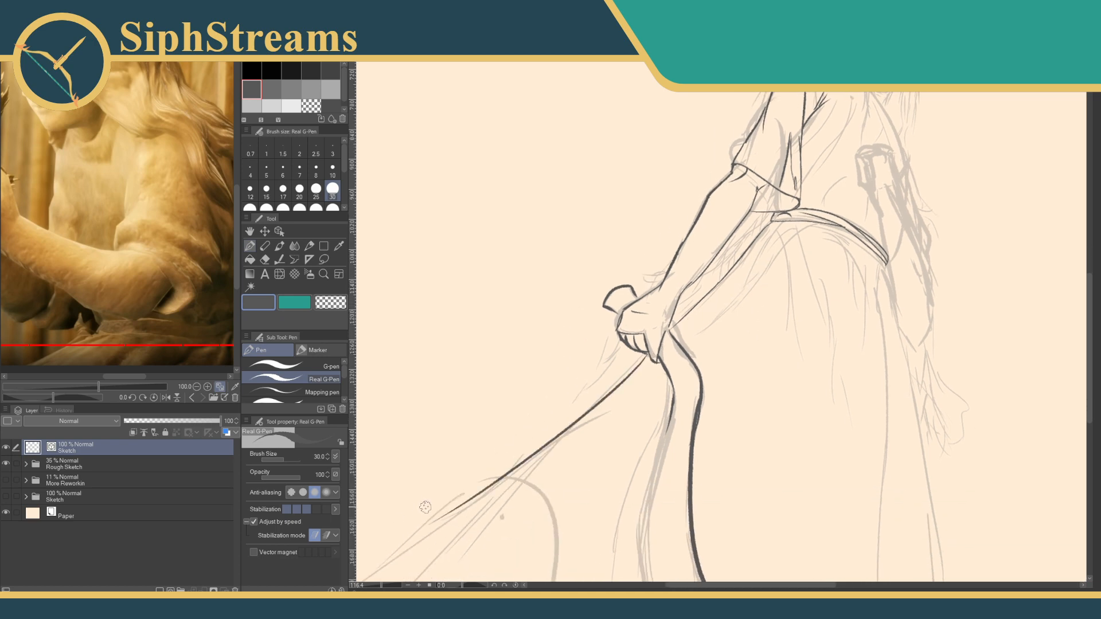
key(ctrl+z)
Lower the Rough Sketch folder's opacity to 31% and check its Sketch and Sketch Hair layers by switching their visibility off and on.
drag(733, 391, 684, 283)
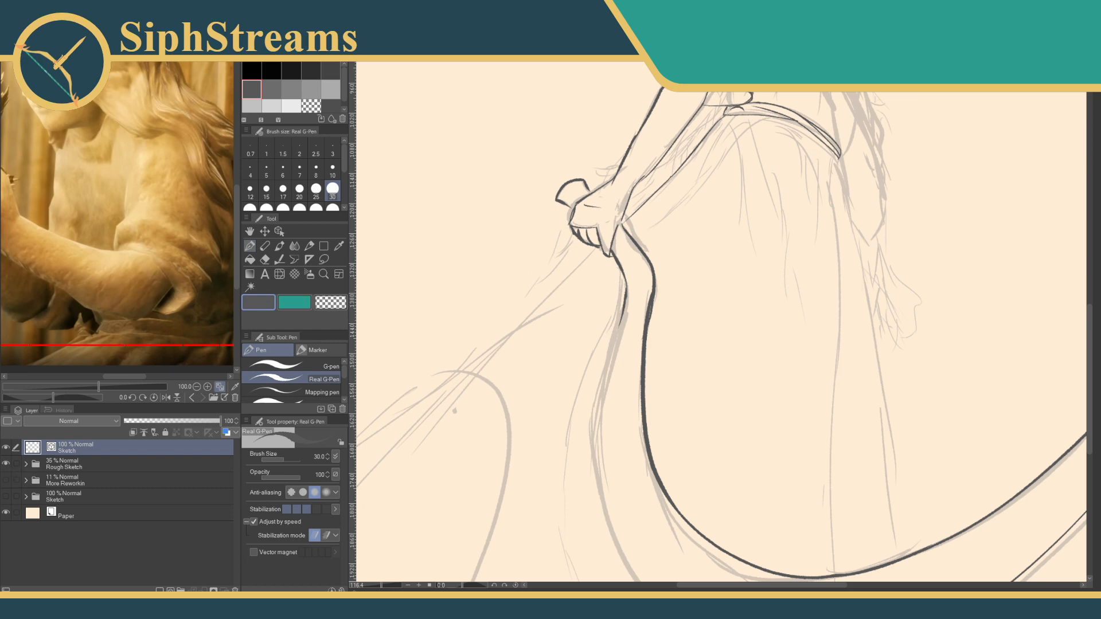
drag(382, 584, 380, 584)
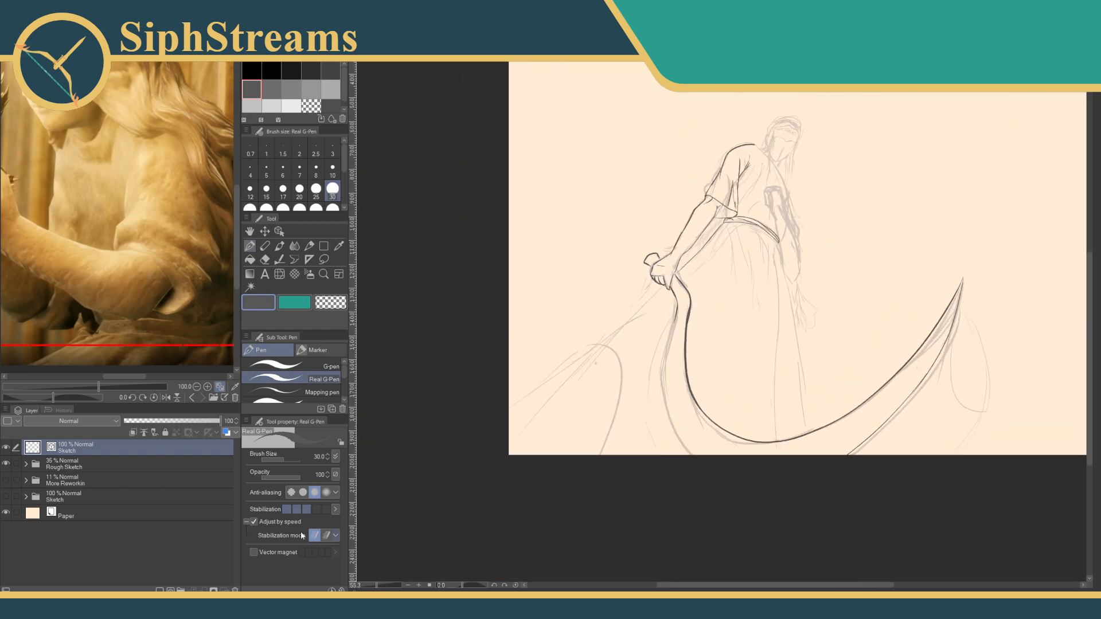
click(88, 465)
mouse_move(158, 420)
mouse_down()
mouse_move(221, 419)
mouse_move(155, 420)
mouse_up()
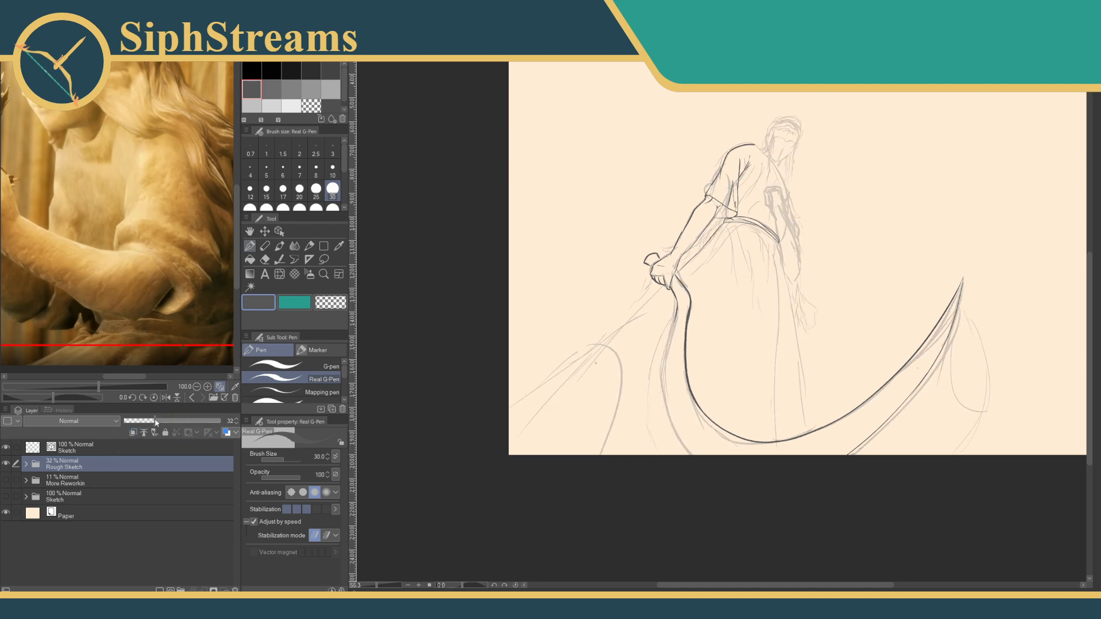
click(26, 464)
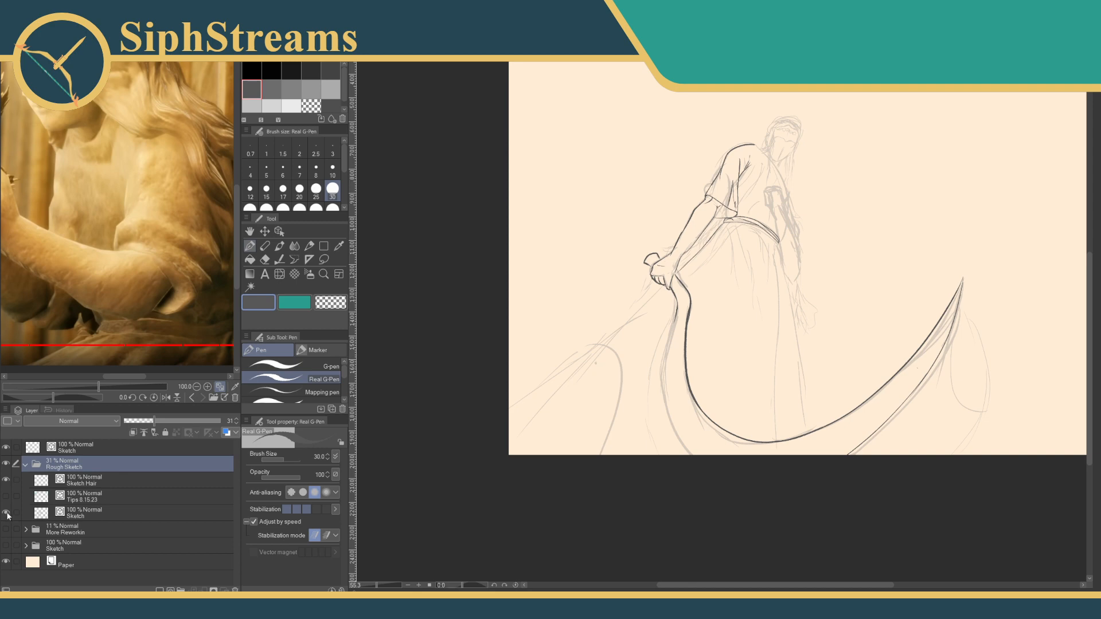
click(7, 514)
click(7, 513)
click(7, 481)
click(7, 480)
click(25, 464)
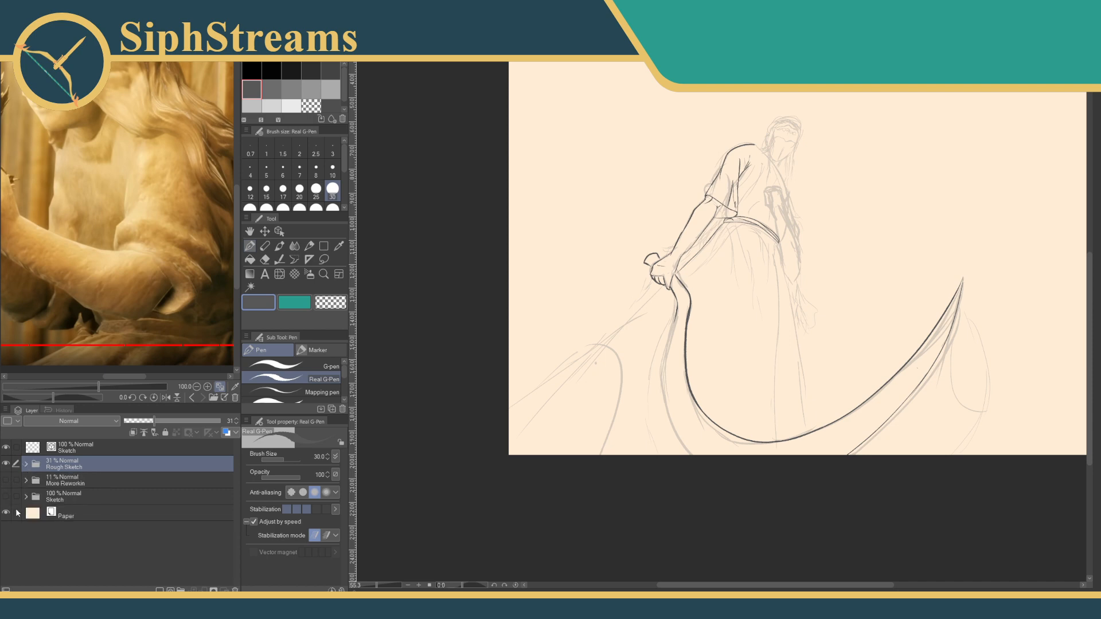
Show the More Reworkin folder, hide its L Arm layer, and set the folder's opacity to 26%.
click(8, 481)
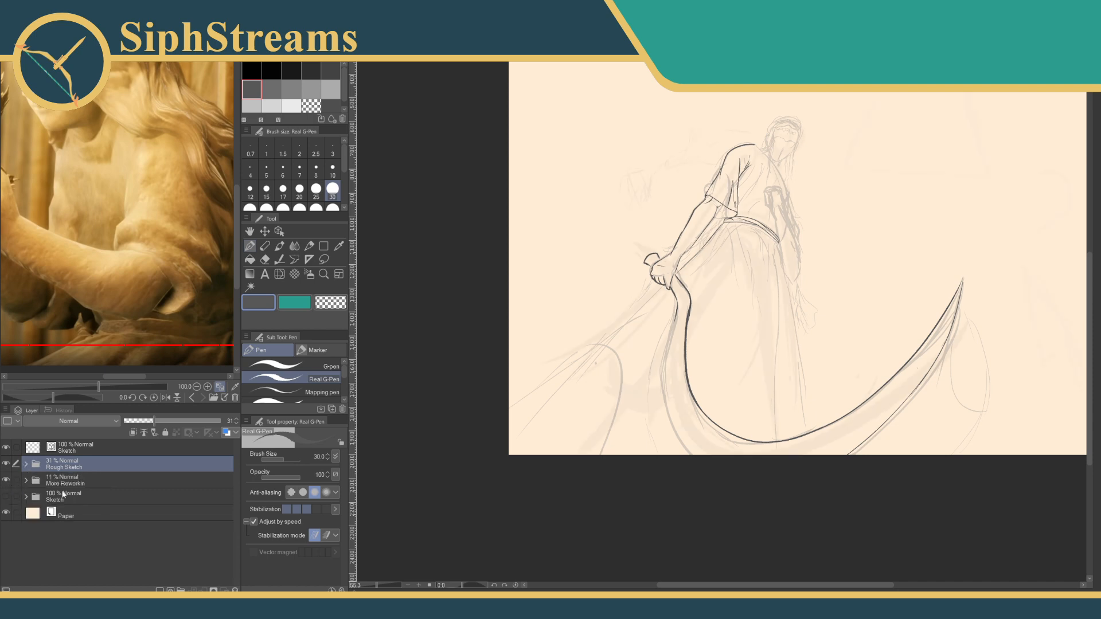
click(80, 480)
drag(138, 422, 166, 421)
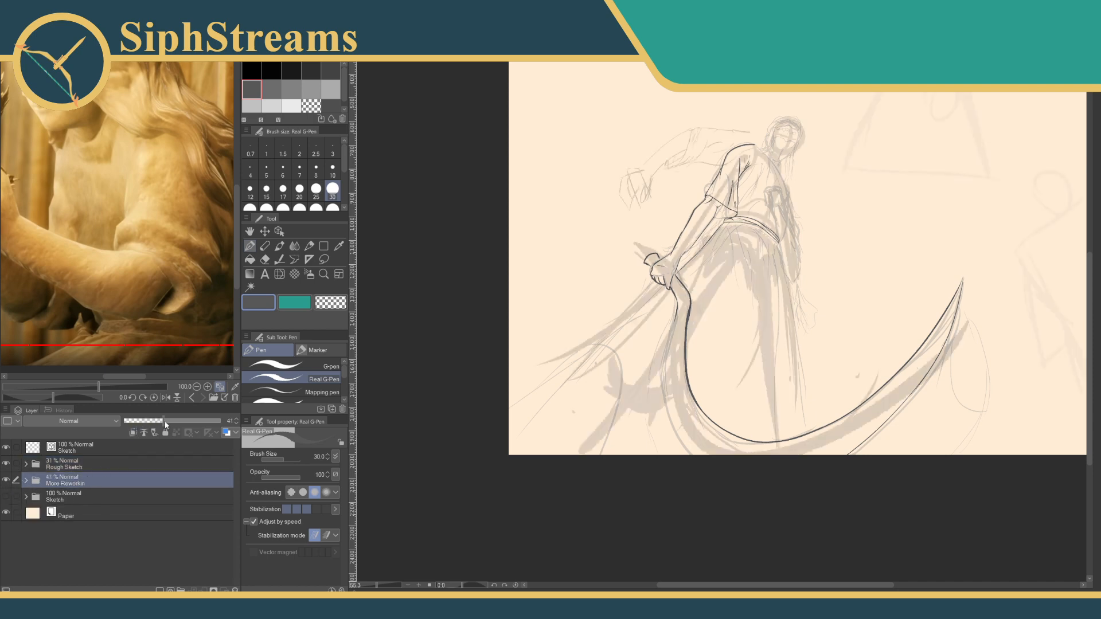
click(26, 481)
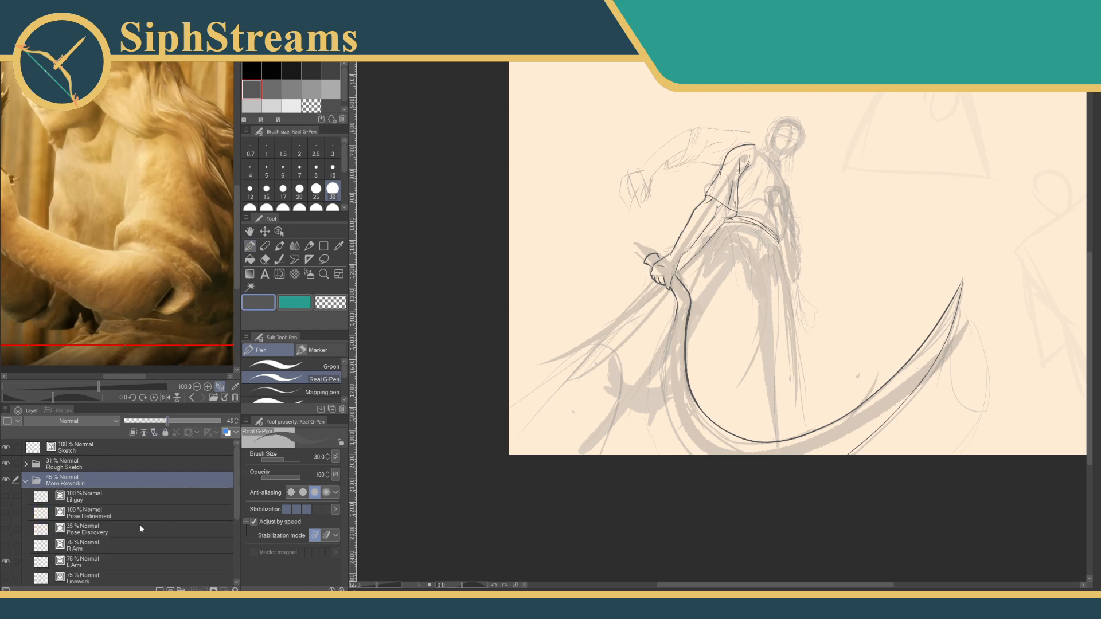
click(6, 562)
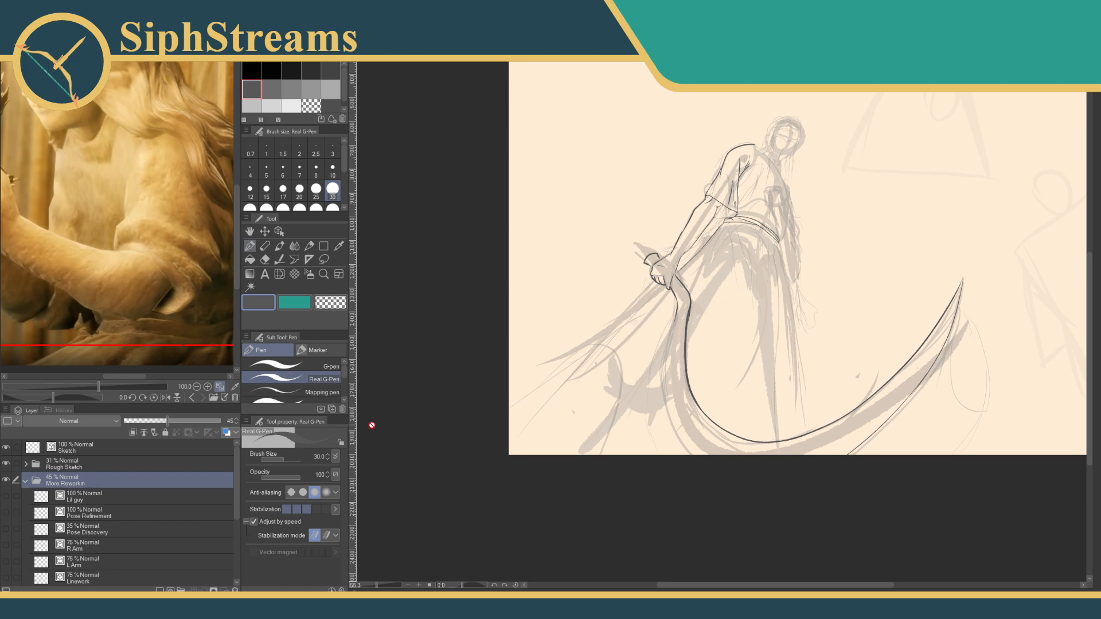
drag(167, 421, 151, 420)
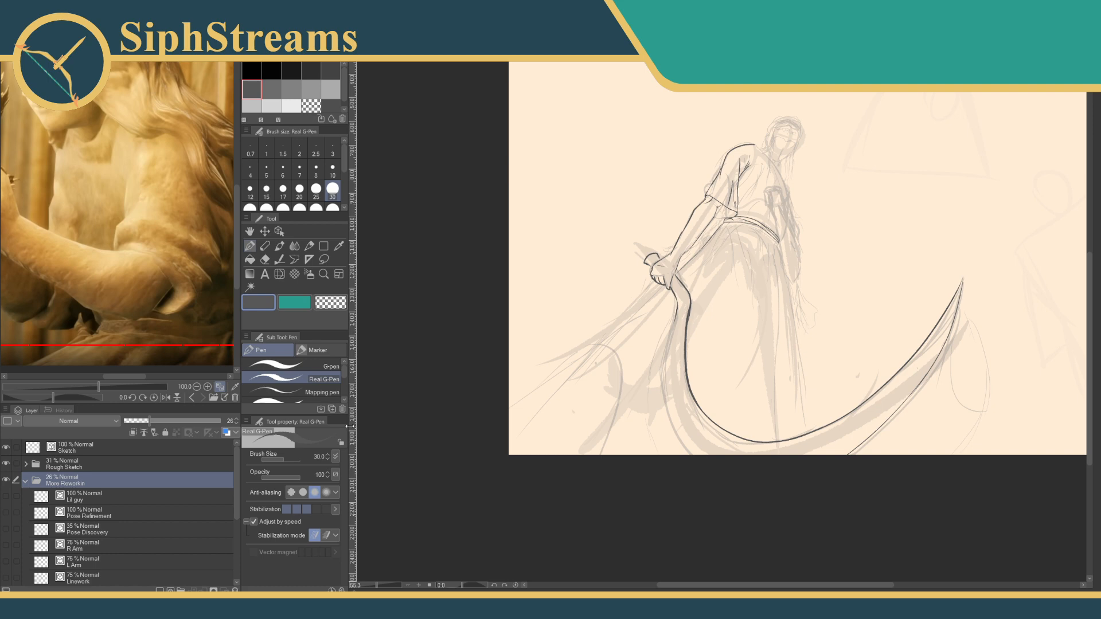
On the top Sketch layer, draw two short lines from the wrist along the curved handle's upper edge and erase their overlap.
click(119, 451)
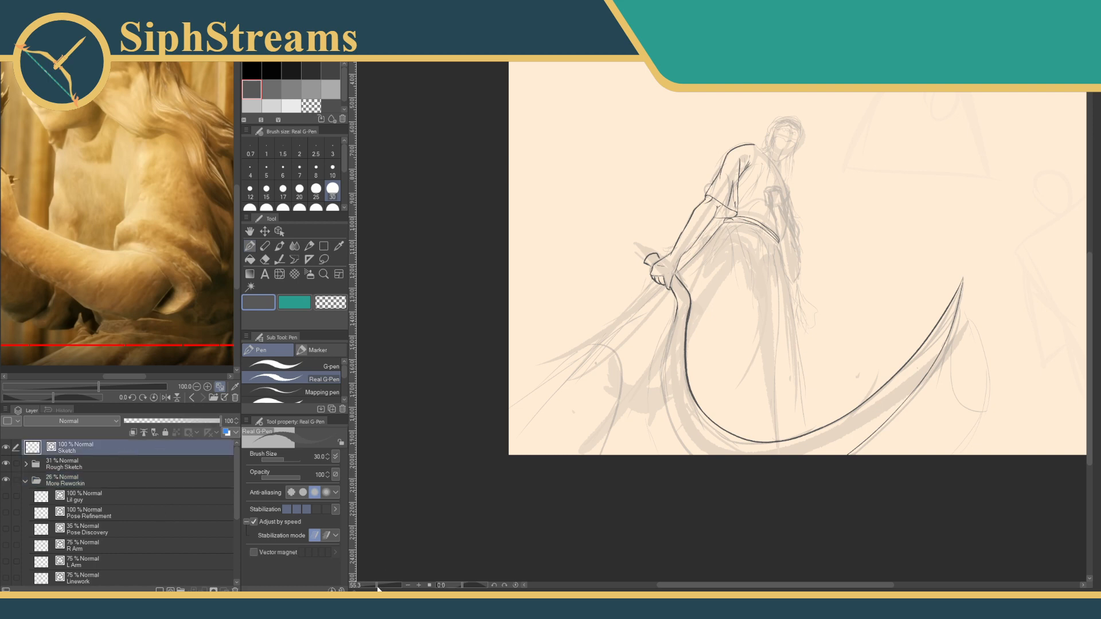
drag(377, 586, 386, 586)
drag(541, 403, 521, 562)
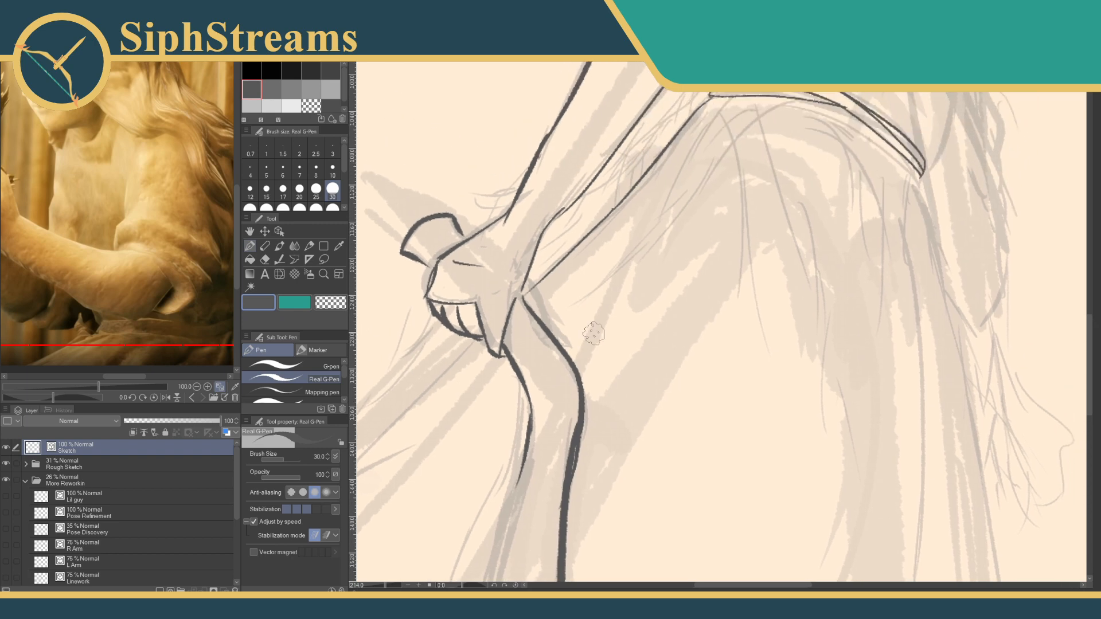
drag(578, 313, 628, 394)
drag(518, 379, 594, 351)
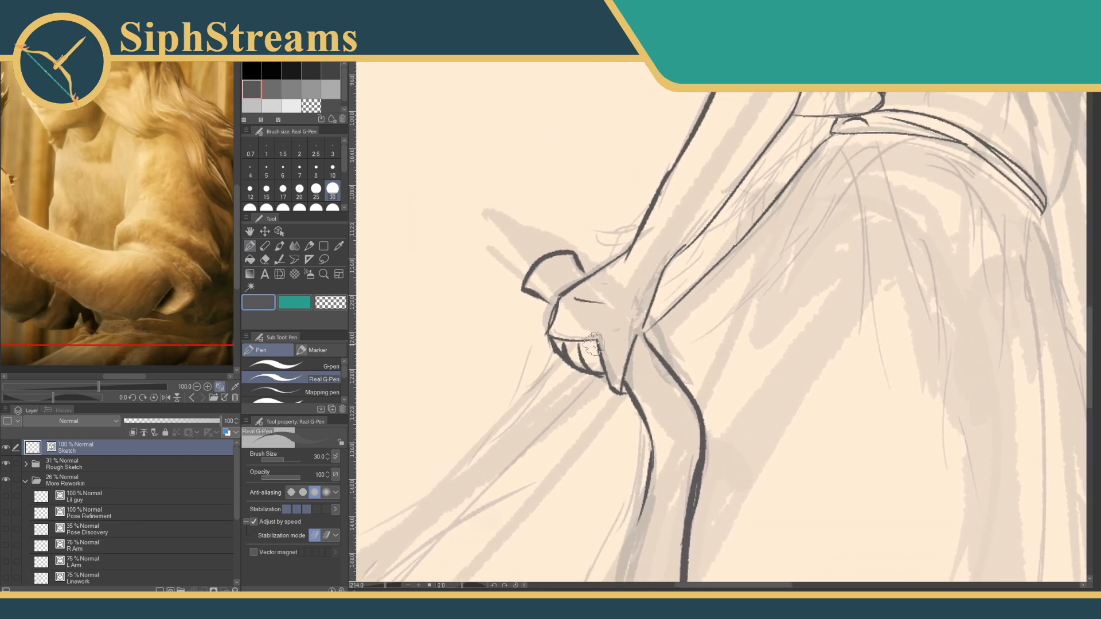
mouse_move(761, 352)
mouse_down()
mouse_move(676, 364)
mouse_move(545, 338)
mouse_up()
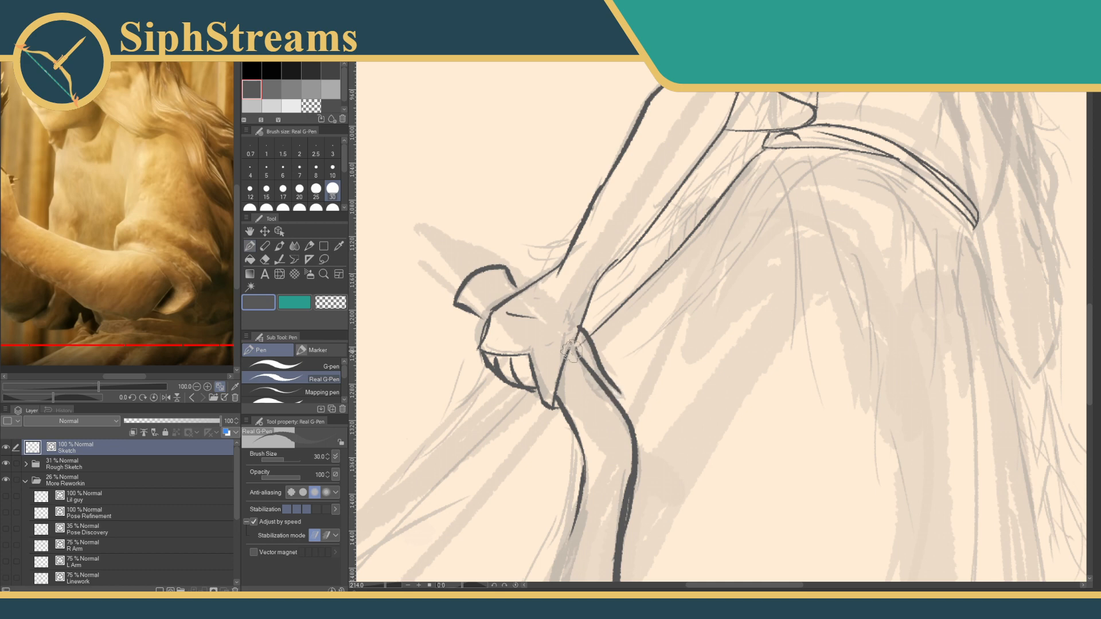
drag(577, 345, 606, 391)
key(e)
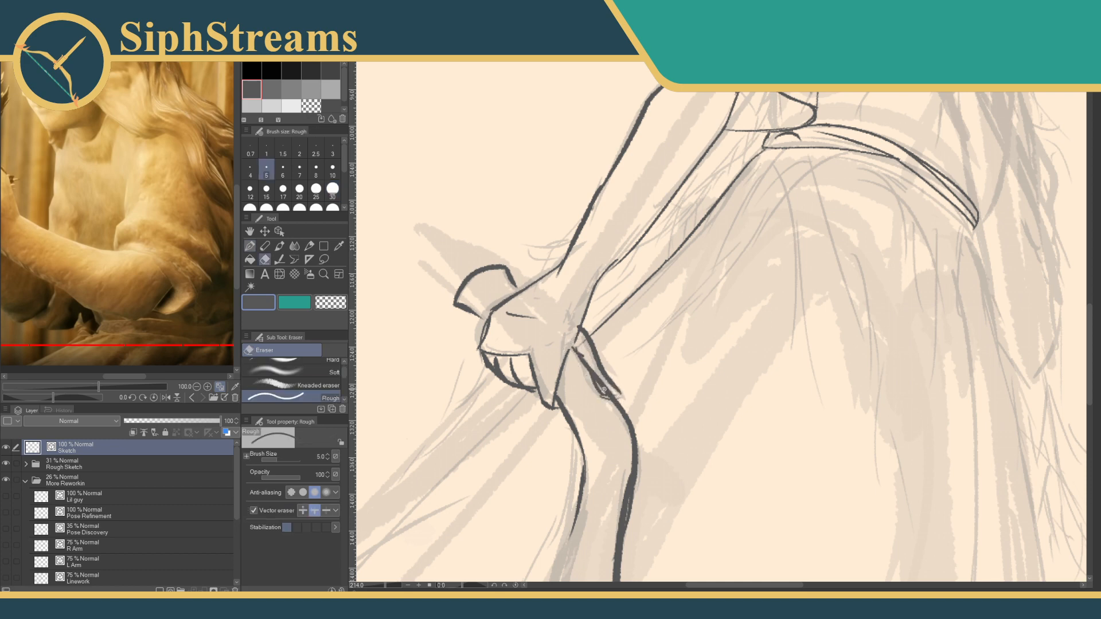
drag(600, 381, 603, 384)
key(p)
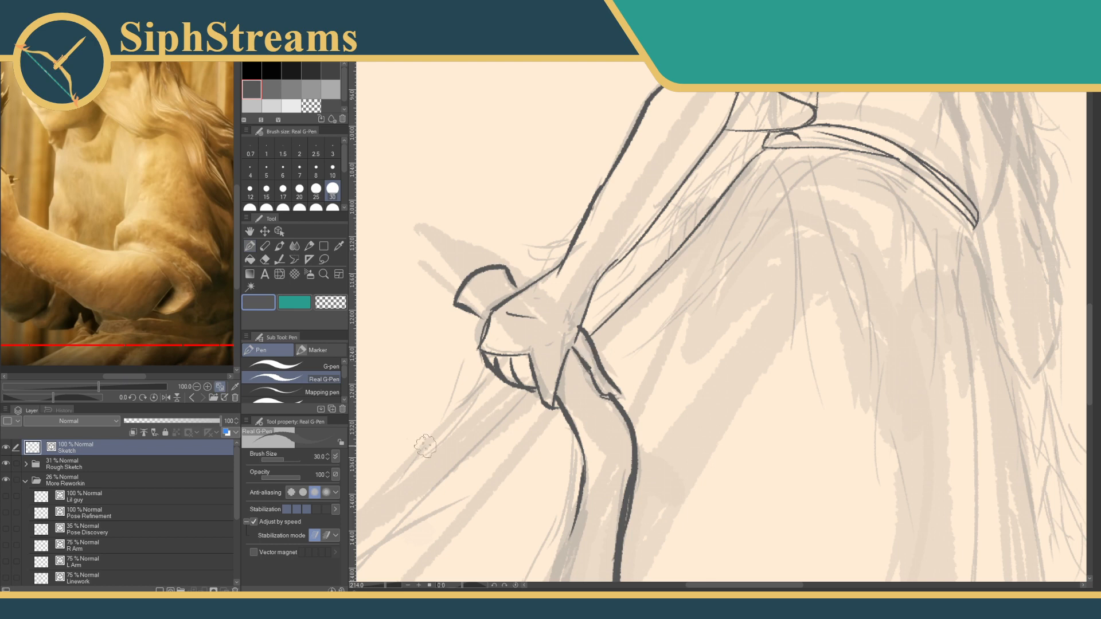
key(e)
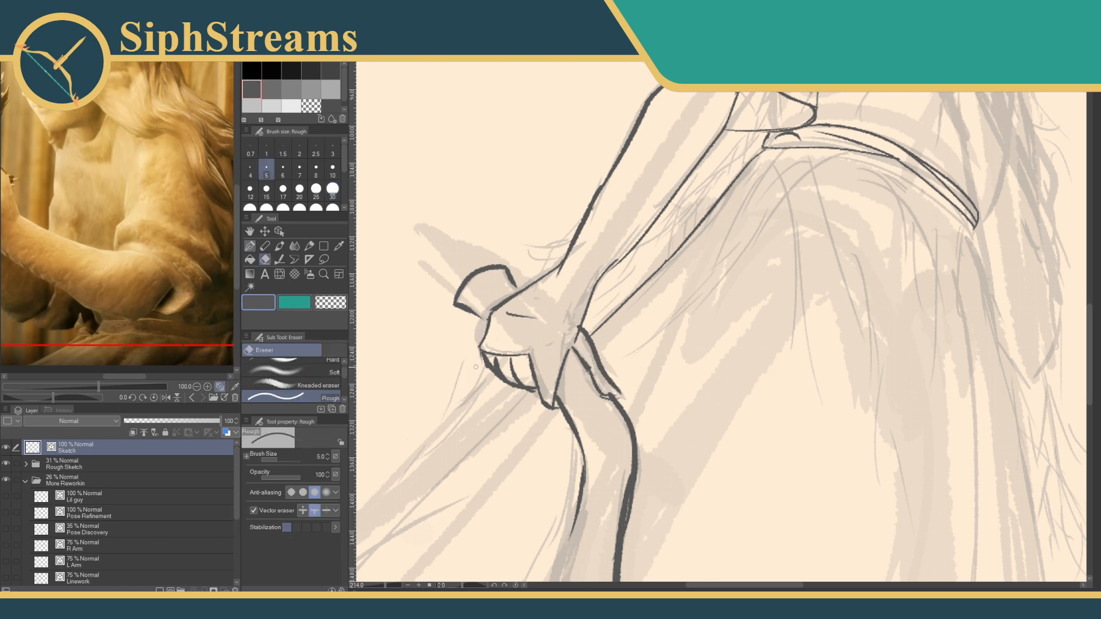
key(p)
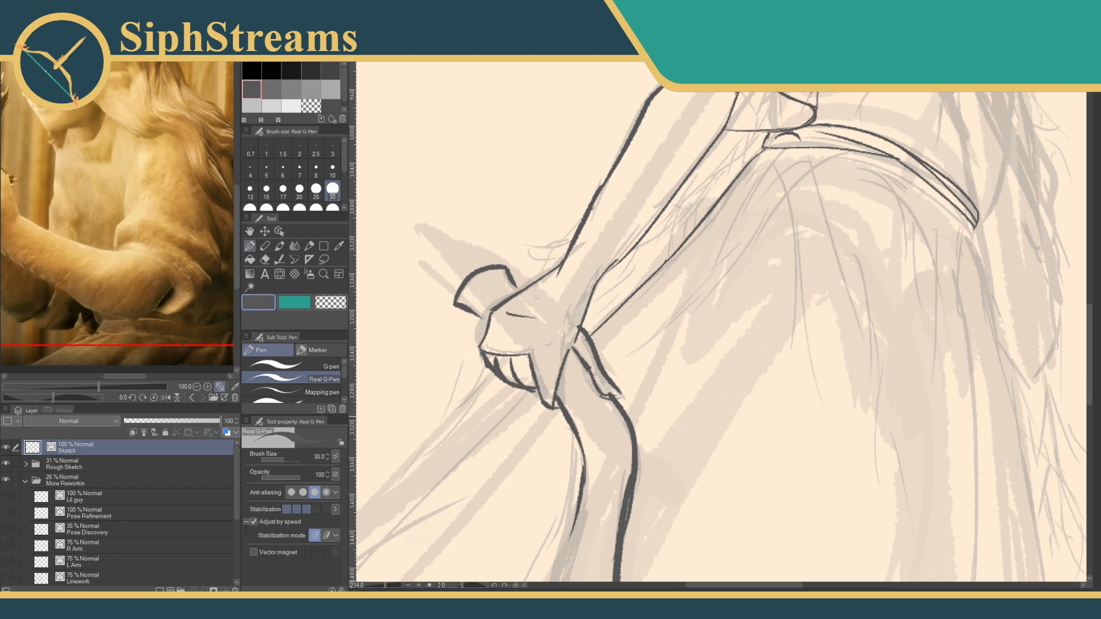
Try a thick skirt back edge running down from the waistband's back tip.
drag(807, 455, 589, 378)
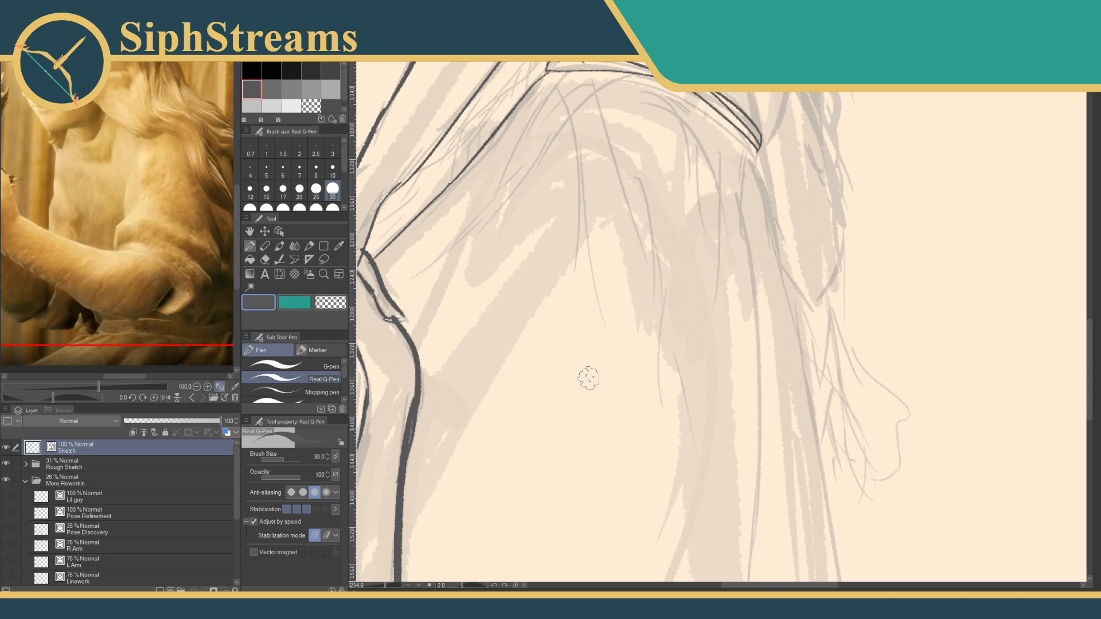
scroll(588, 378, up, 3)
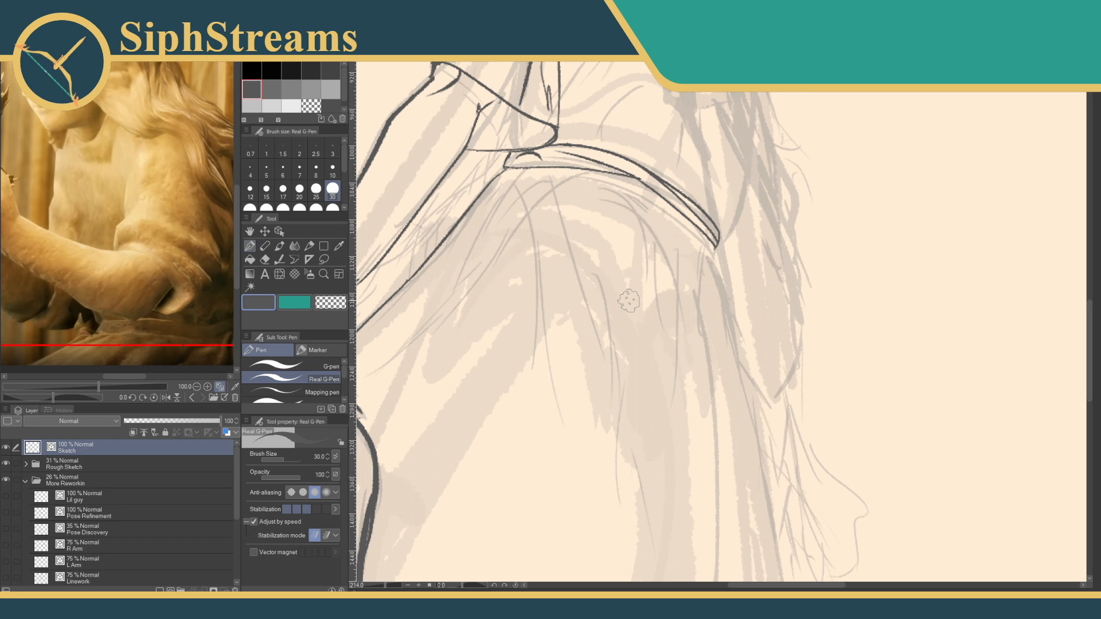
mouse_move(740, 238)
mouse_down()
mouse_move(627, 154)
mouse_move(687, 408)
mouse_up()
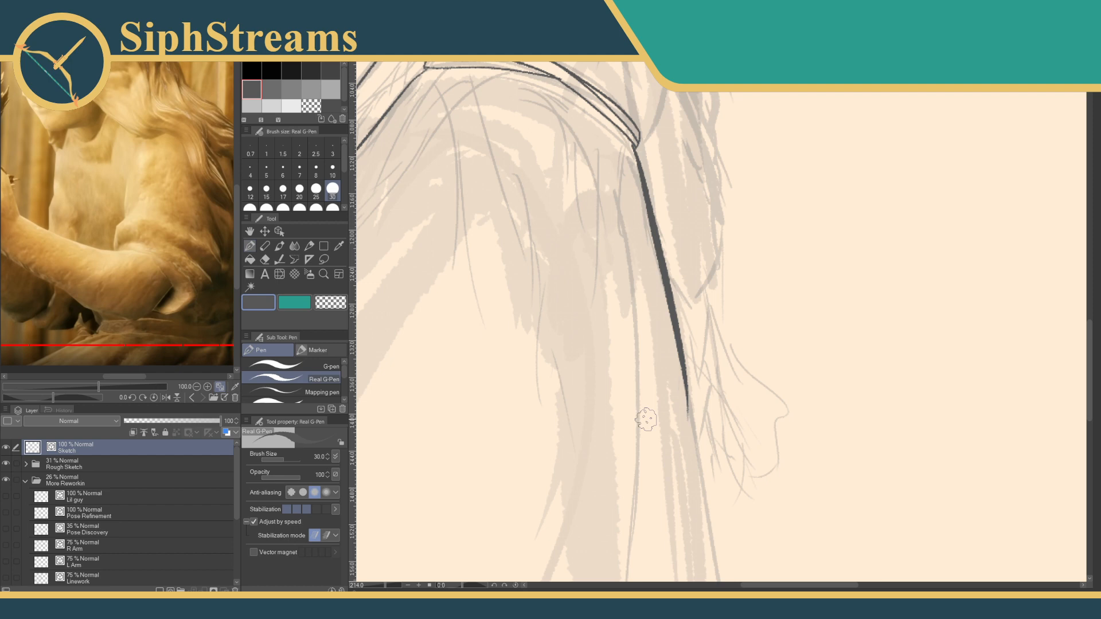
key(ctrl+z)
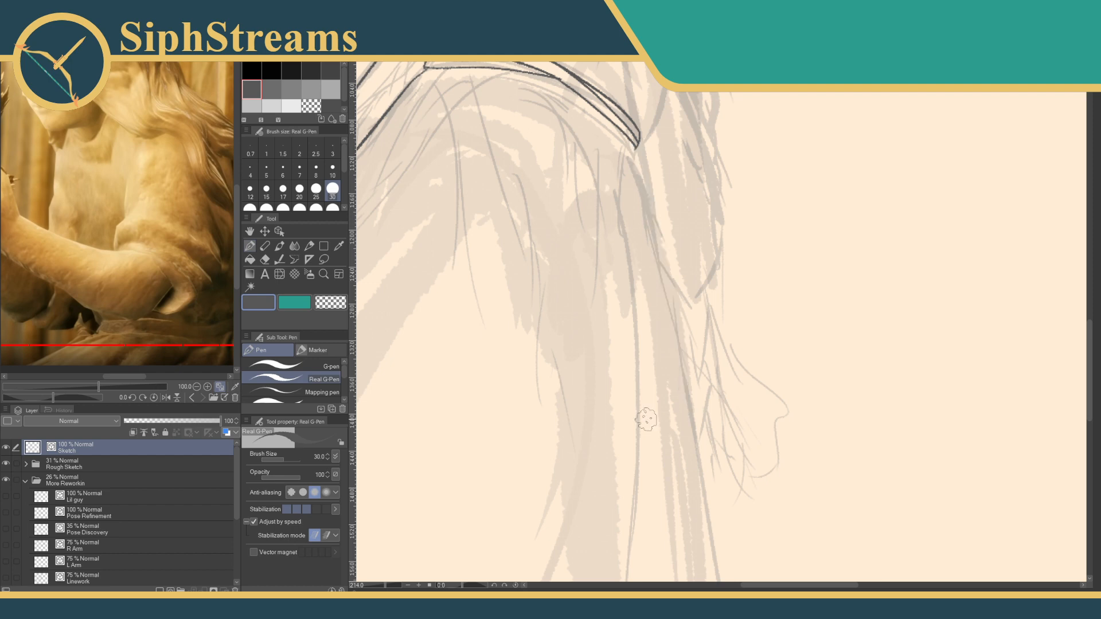
Try a curved line from below the fist down along the trailing skirt fabric, using the rough folds as a guide.
drag(385, 586, 386, 591)
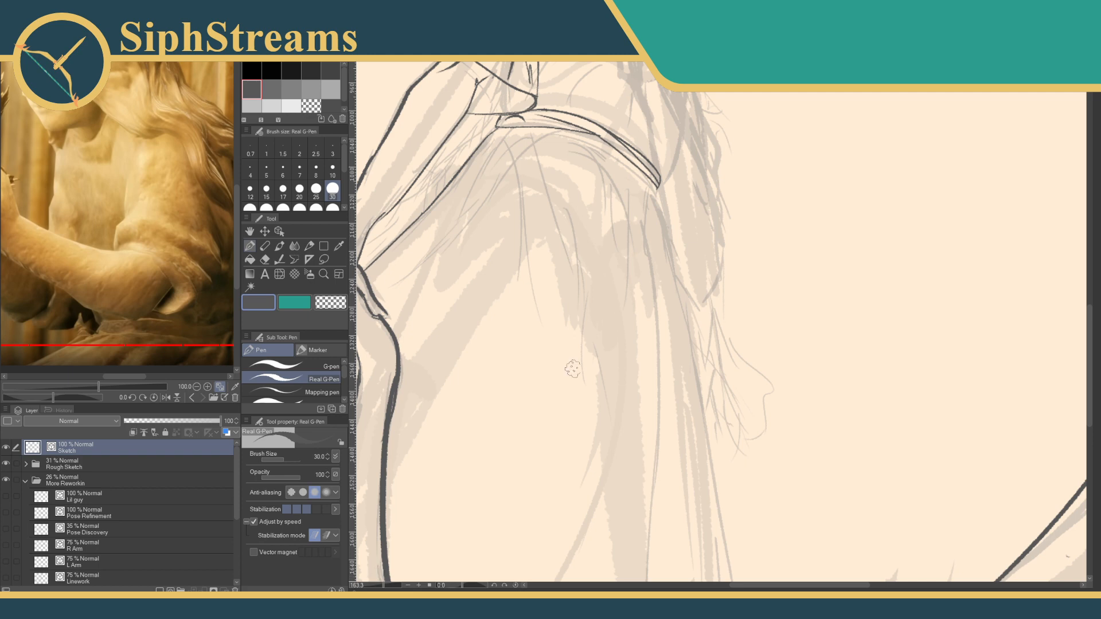
mouse_move(636, 346)
mouse_down()
mouse_move(723, 279)
mouse_move(932, 326)
mouse_up()
drag(709, 394, 860, 307)
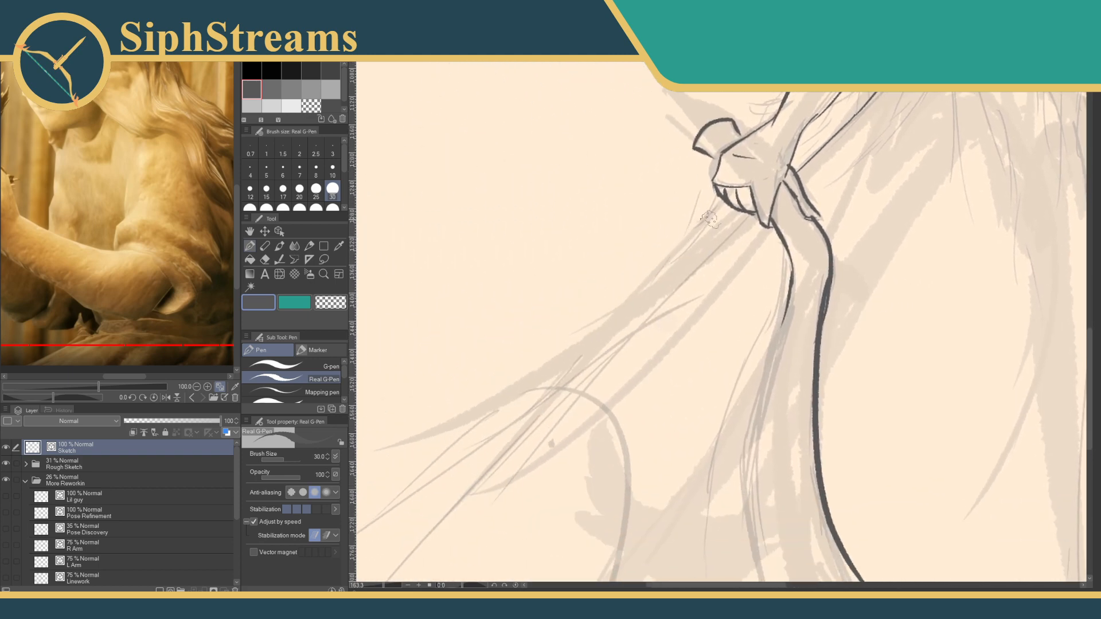
drag(724, 315, 692, 298)
mouse_move(709, 228)
mouse_down()
mouse_move(646, 328)
mouse_move(379, 544)
mouse_up()
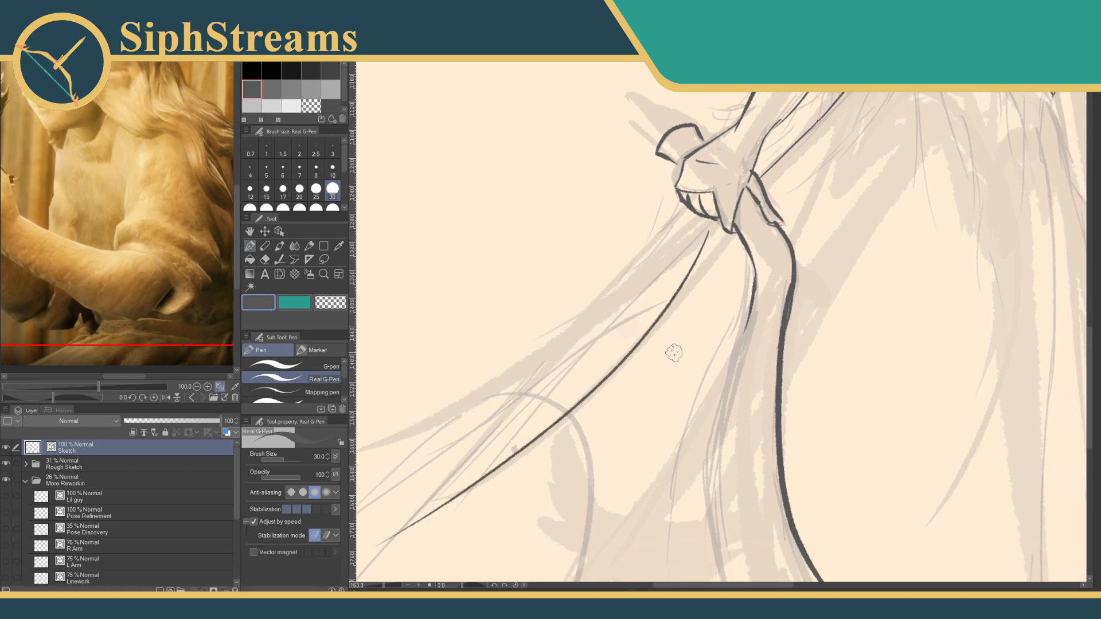
key(ctrl+z)
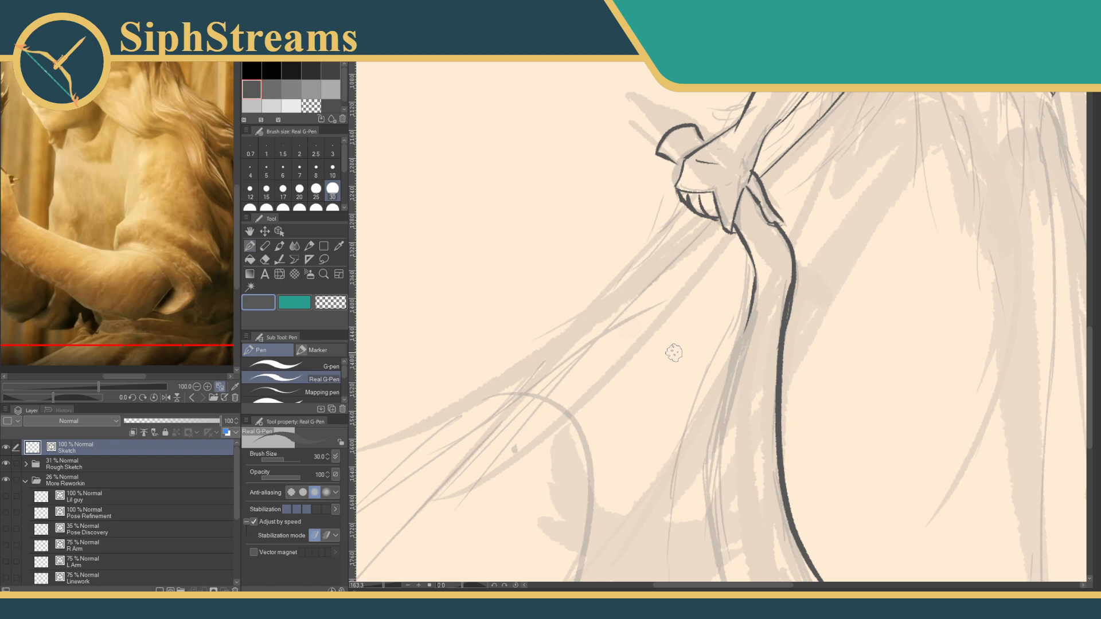
Draw a long line from beneath the gripping hand down along the diagonal rough guide to its outer end.
mouse_move(547, 354)
mouse_down()
mouse_move(798, 318)
mouse_move(712, 373)
mouse_up()
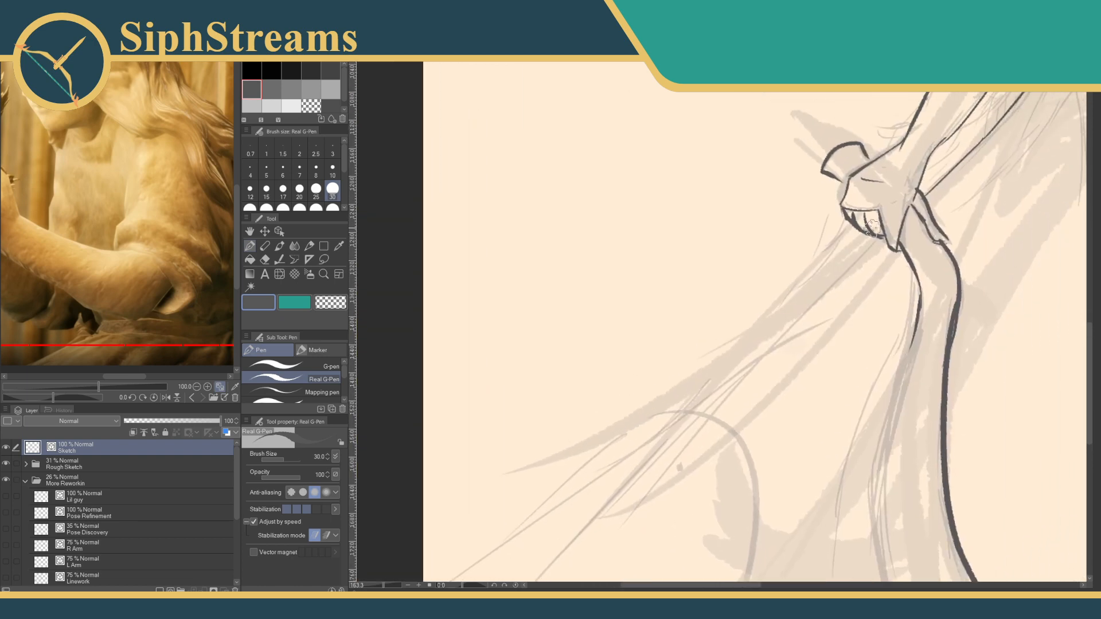
mouse_move(871, 227)
mouse_down()
mouse_move(855, 261)
mouse_move(475, 509)
mouse_up()
drag(858, 355, 554, 437)
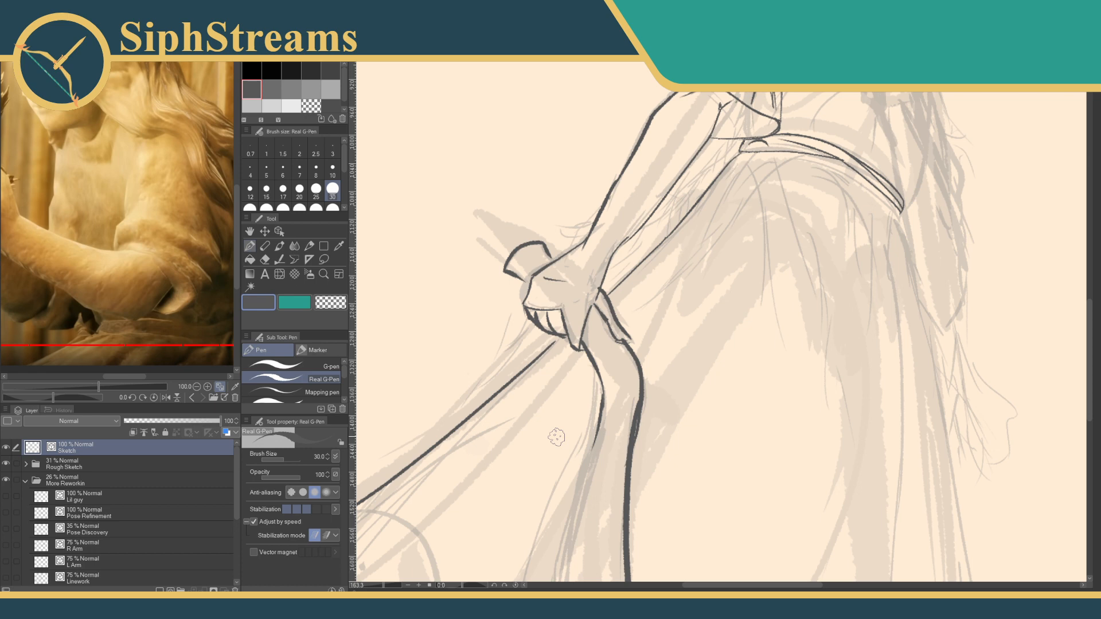
Try to draw a long line from the end of the waistband down the outer edge of the legs.
mouse_move(557, 437)
mouse_down()
mouse_move(651, 369)
mouse_move(384, 406)
mouse_up()
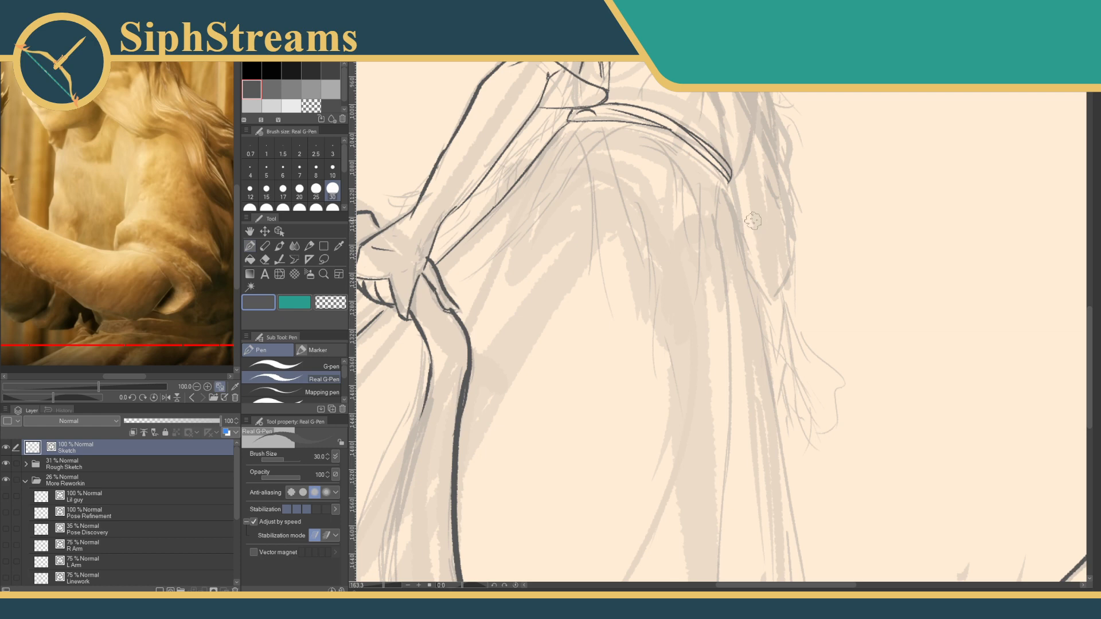
drag(724, 184, 778, 504)
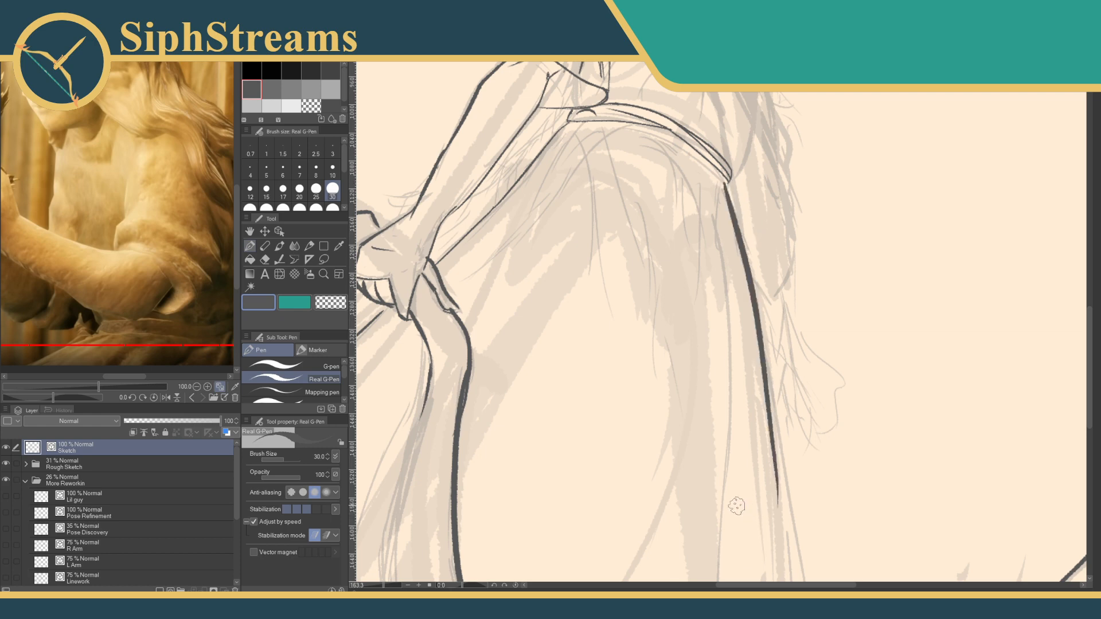
key(ctrl+z)
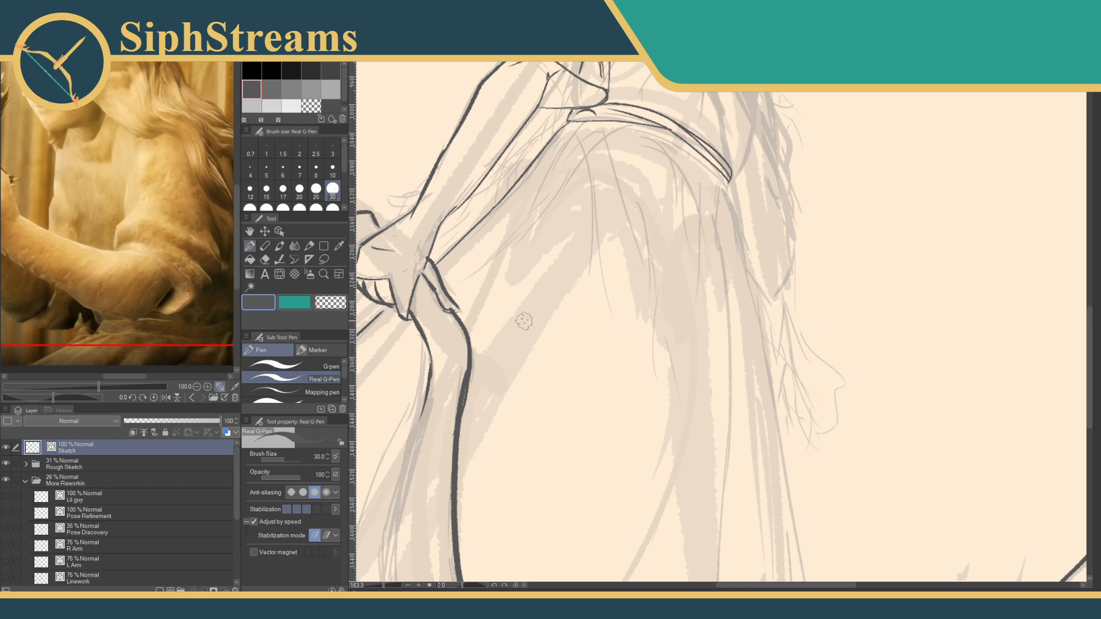
Hide the Rough Sketch folder and keep the More Reworkin folder visible as the drawing guide.
mouse_move(524, 321)
mouse_down()
mouse_move(725, 351)
mouse_move(740, 308)
mouse_move(880, 198)
mouse_up()
drag(383, 585, 380, 586)
drag(691, 428, 576, 491)
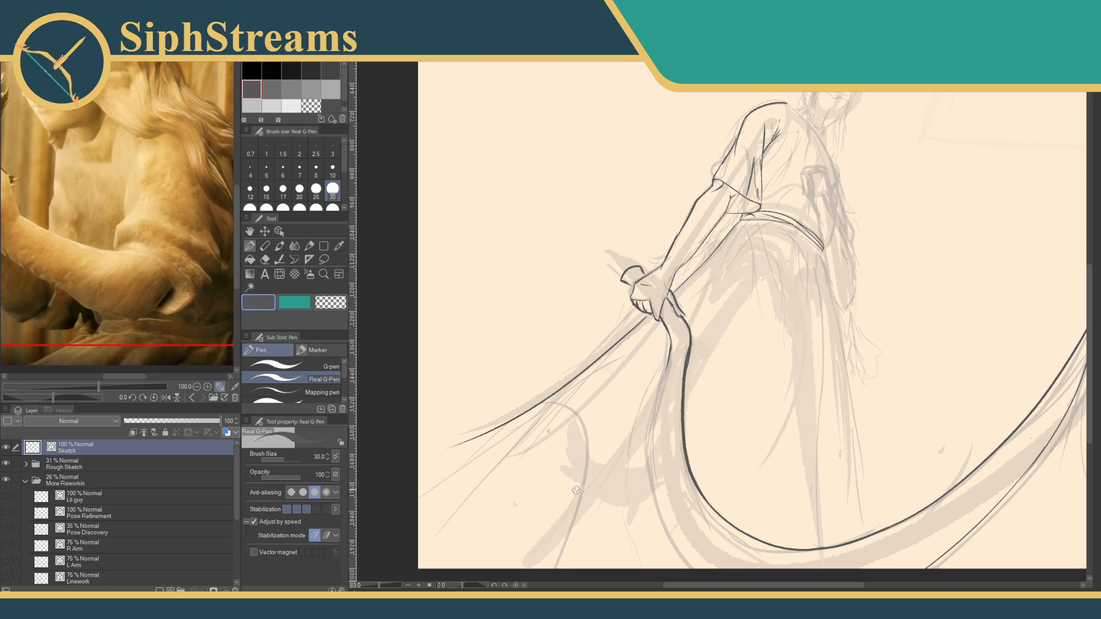
click(384, 586)
drag(384, 586, 386, 585)
drag(626, 363, 566, 439)
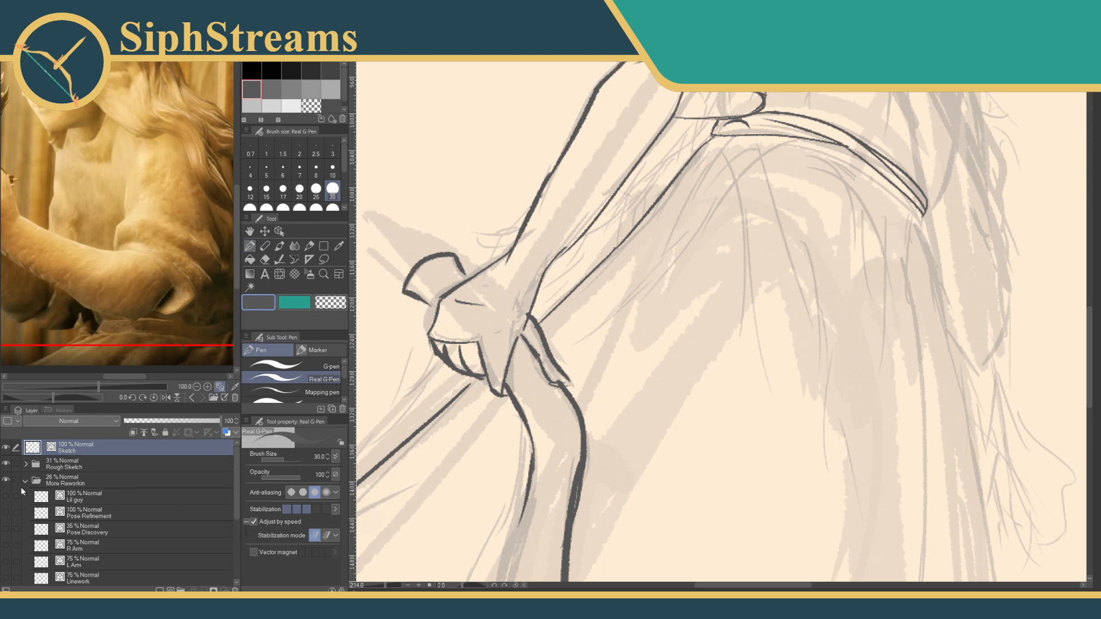
click(6, 463)
click(6, 480)
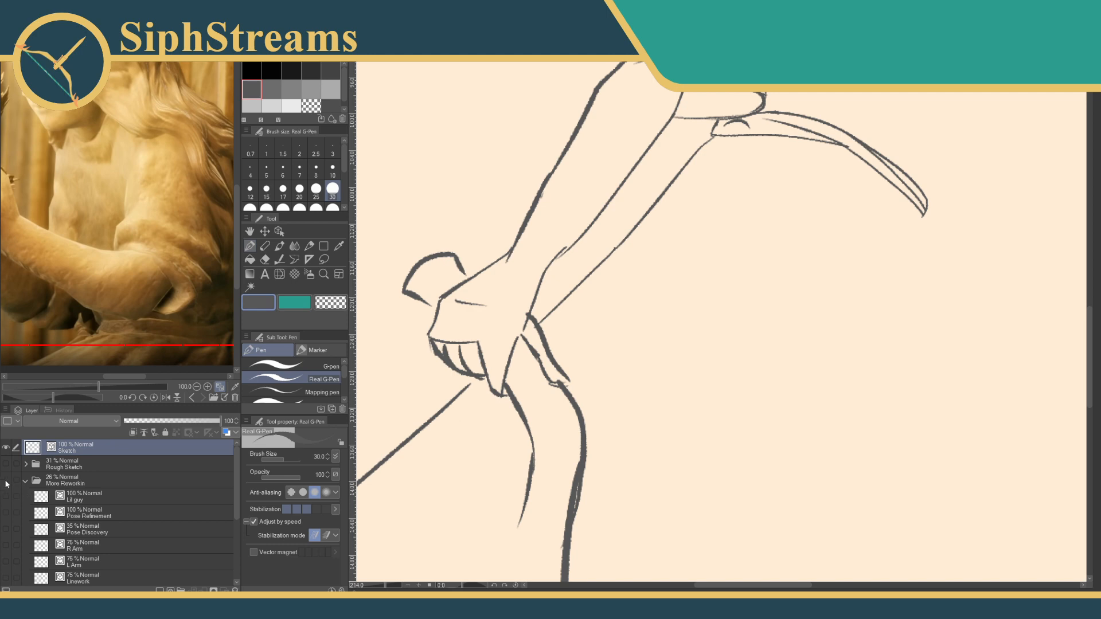
click(6, 481)
click(6, 480)
click(5, 480)
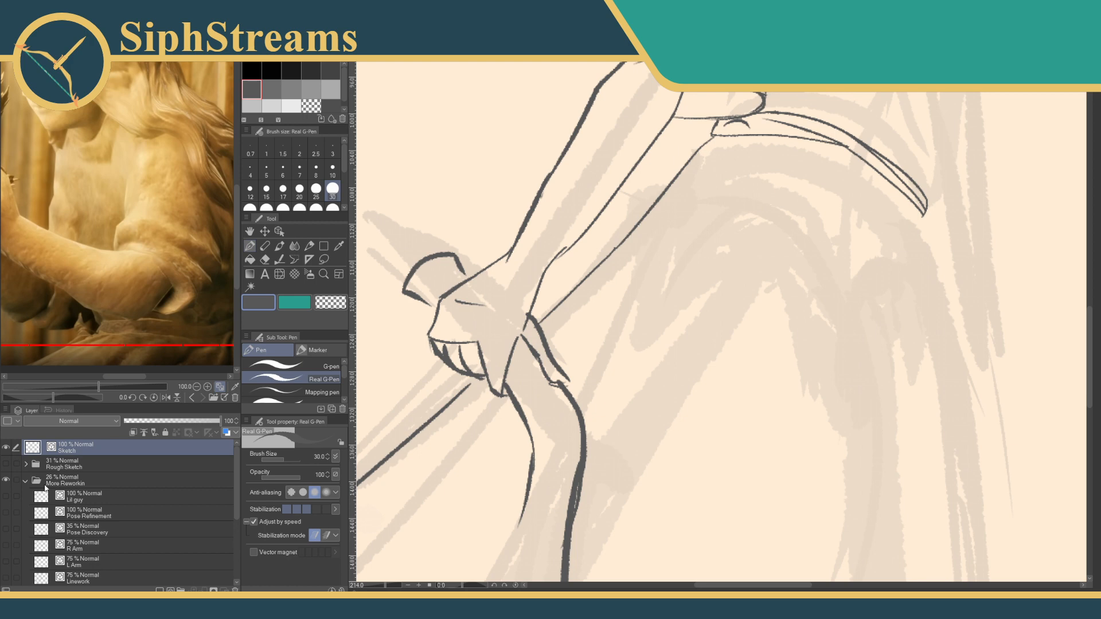
Draw the upper leg contour from the pointed end of the waistband down along the rough guide.
drag(750, 333, 474, 351)
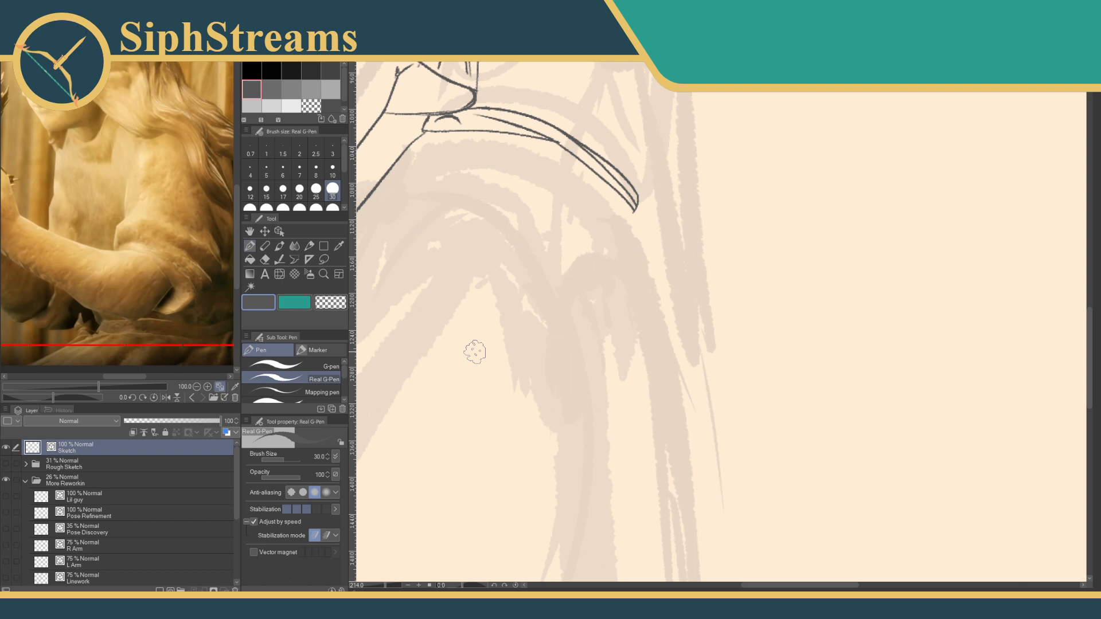
mouse_move(652, 410)
mouse_down()
mouse_move(678, 385)
mouse_move(633, 448)
mouse_up()
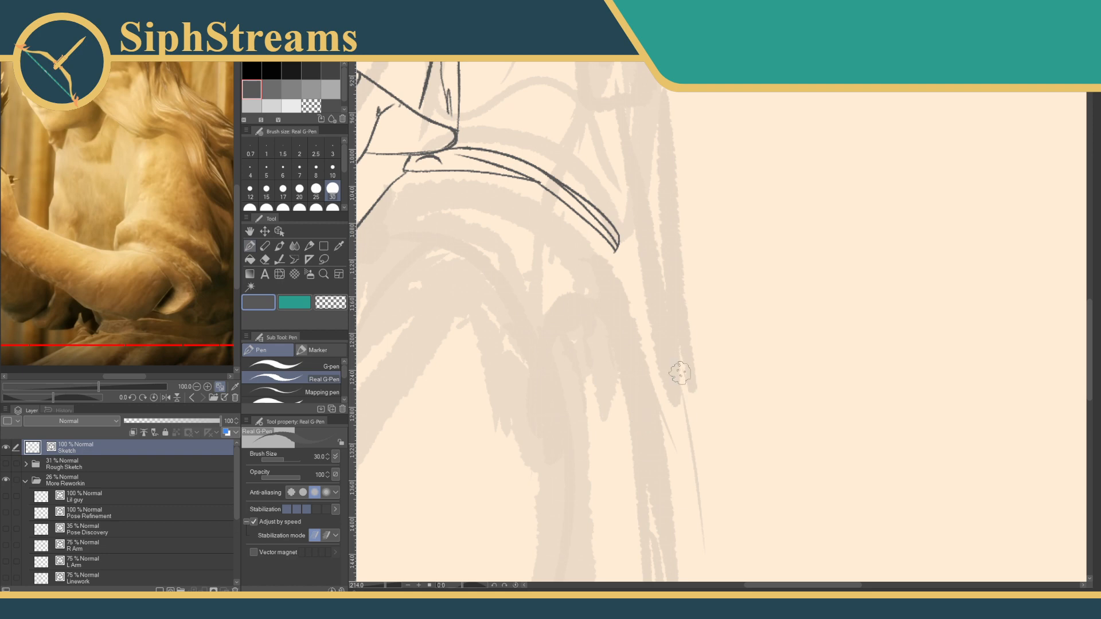
scroll(634, 350, up, 3)
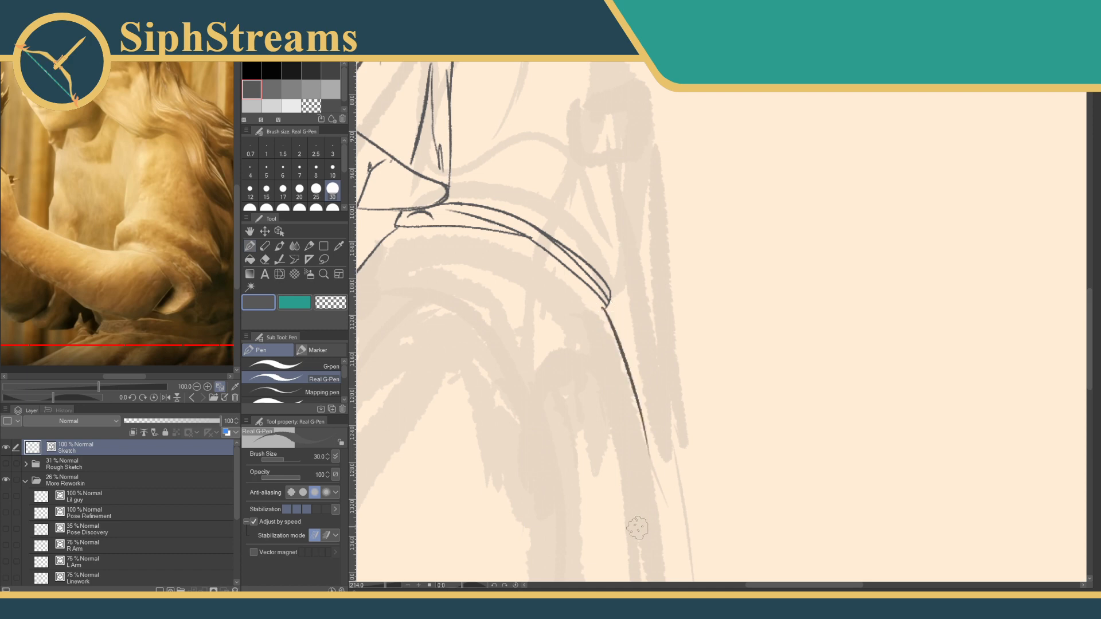
Draw a curved shirt line from the lower front of the torso down to the end of the waistband.
drag(389, 587, 382, 587)
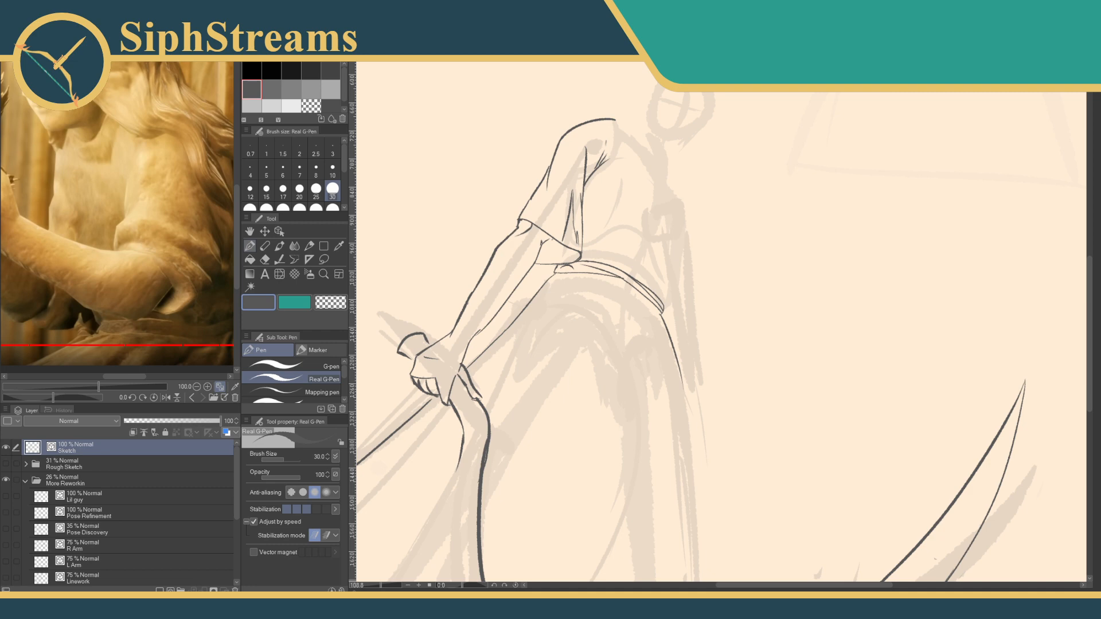
drag(646, 310, 613, 446)
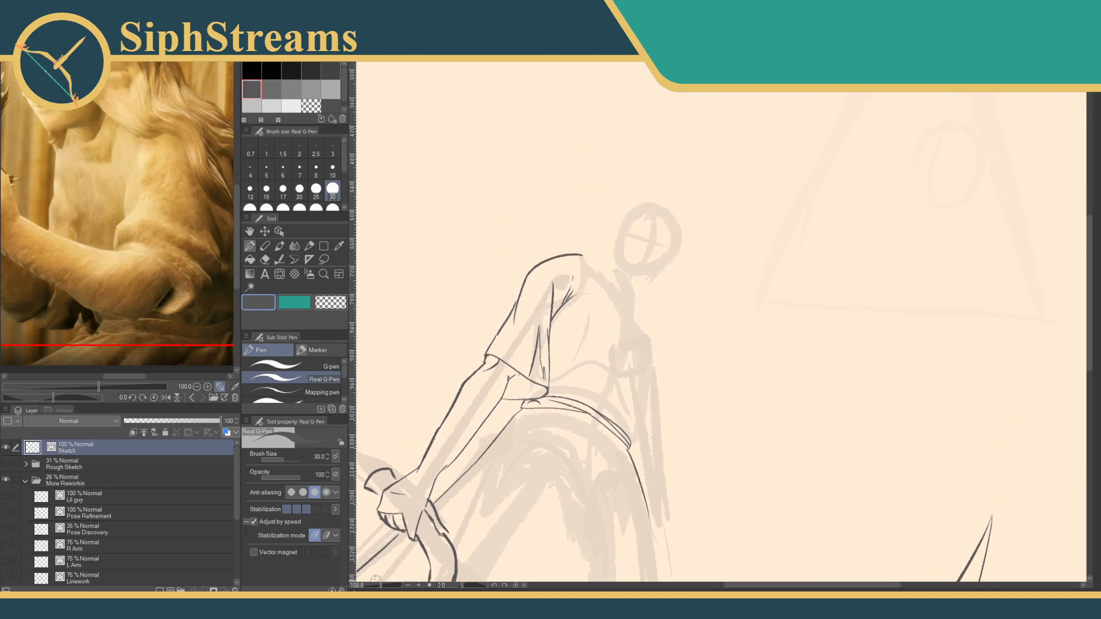
scroll(631, 330, up, 5)
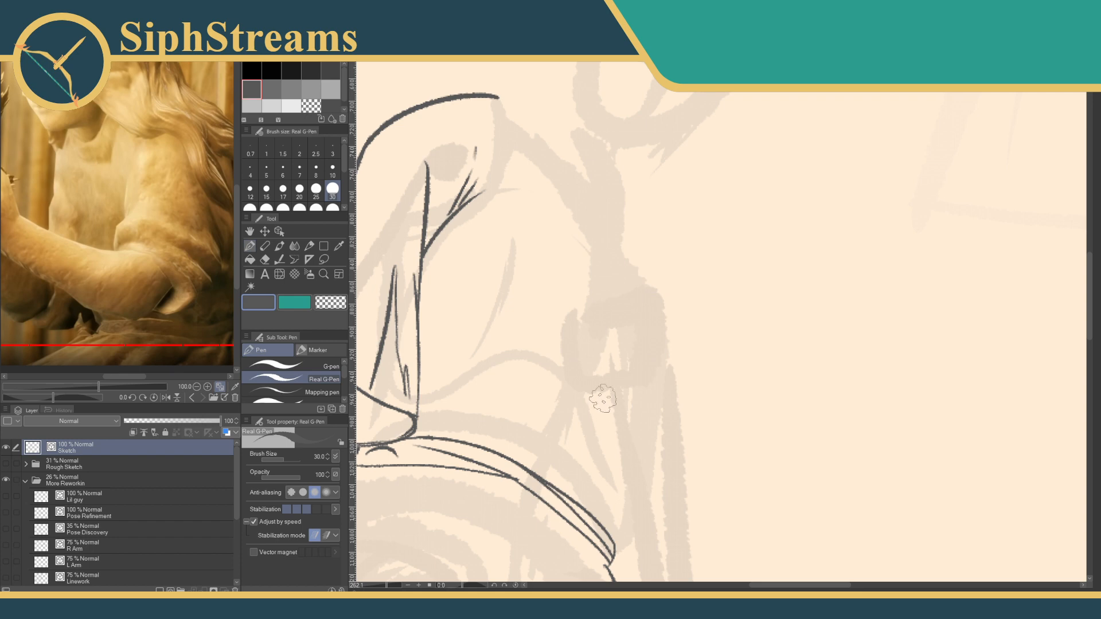
scroll(602, 394, down, 5)
drag(609, 217, 609, 397)
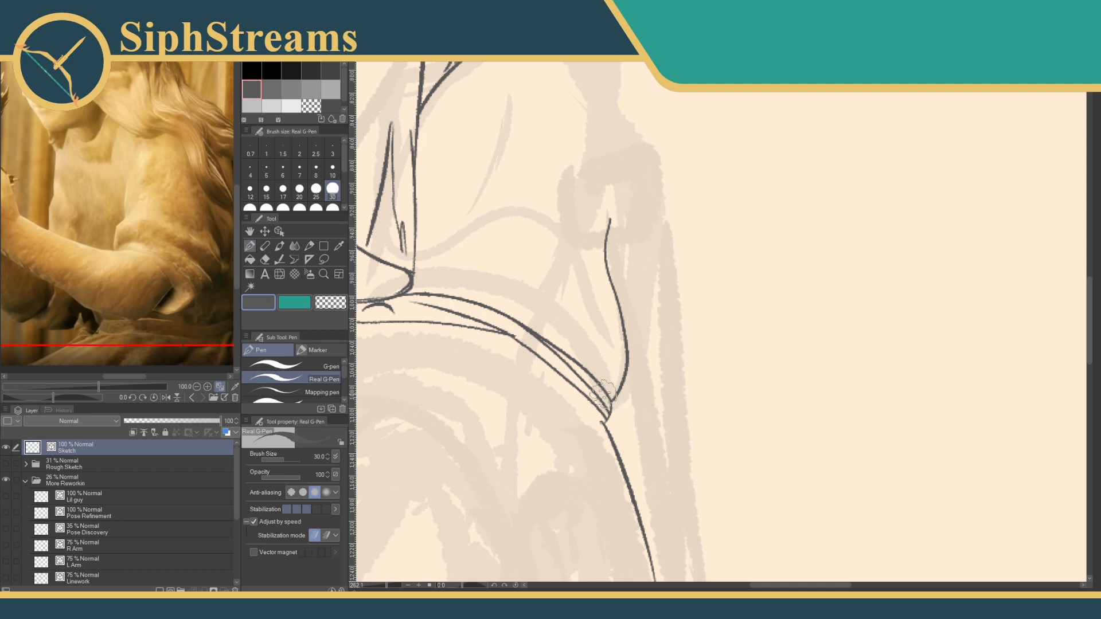
Draw the torso's front contour from the top of the shoulder over the chest to the lower shirt line.
scroll(603, 393, up, 4)
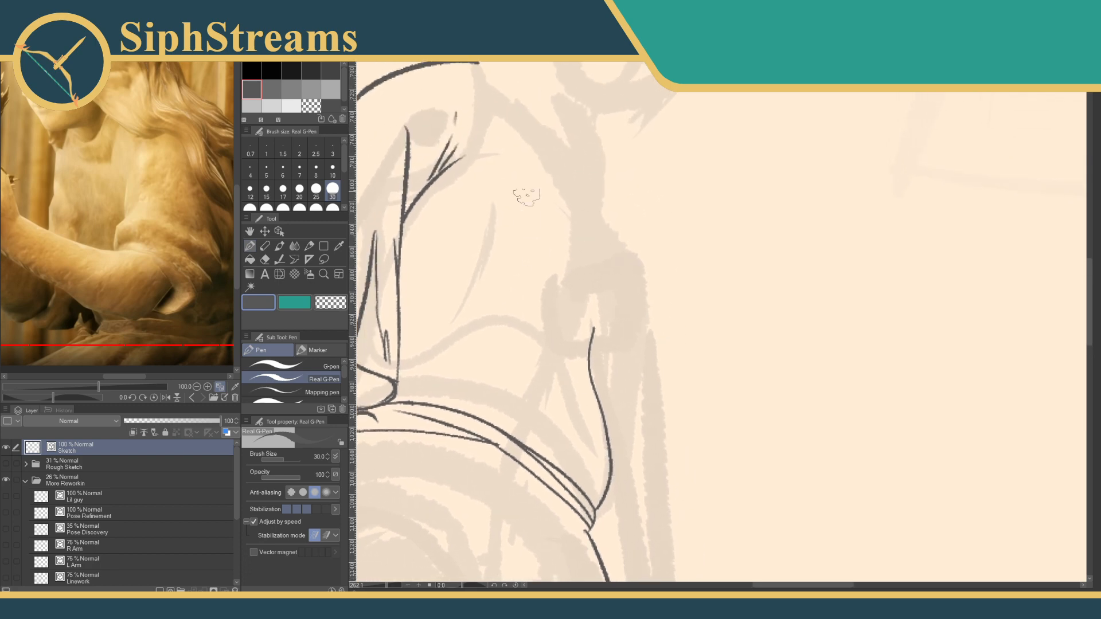
scroll(525, 120, up, 1)
mouse_move(471, 86)
mouse_down()
mouse_move(600, 257)
mouse_move(580, 234)
mouse_move(600, 445)
mouse_up()
mouse_move(601, 364)
mouse_down()
mouse_move(769, 324)
mouse_move(734, 343)
mouse_up()
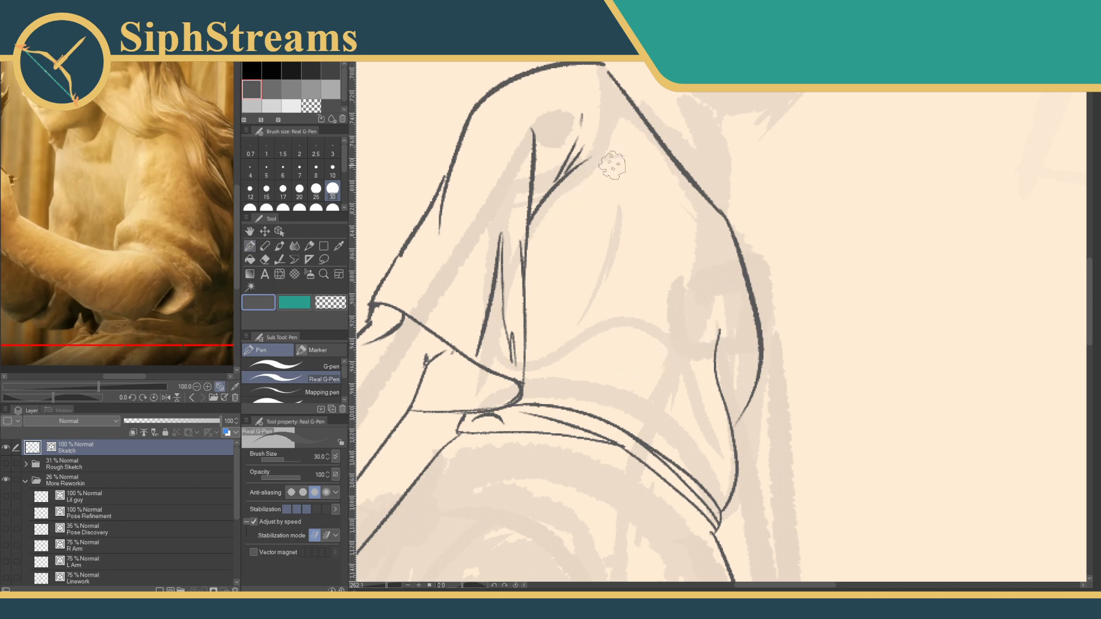
Try two versions of a diagonal fold line in the middle of the shirt's torso.
drag(627, 184, 594, 260)
key(ctrl+z)
drag(625, 215, 591, 301)
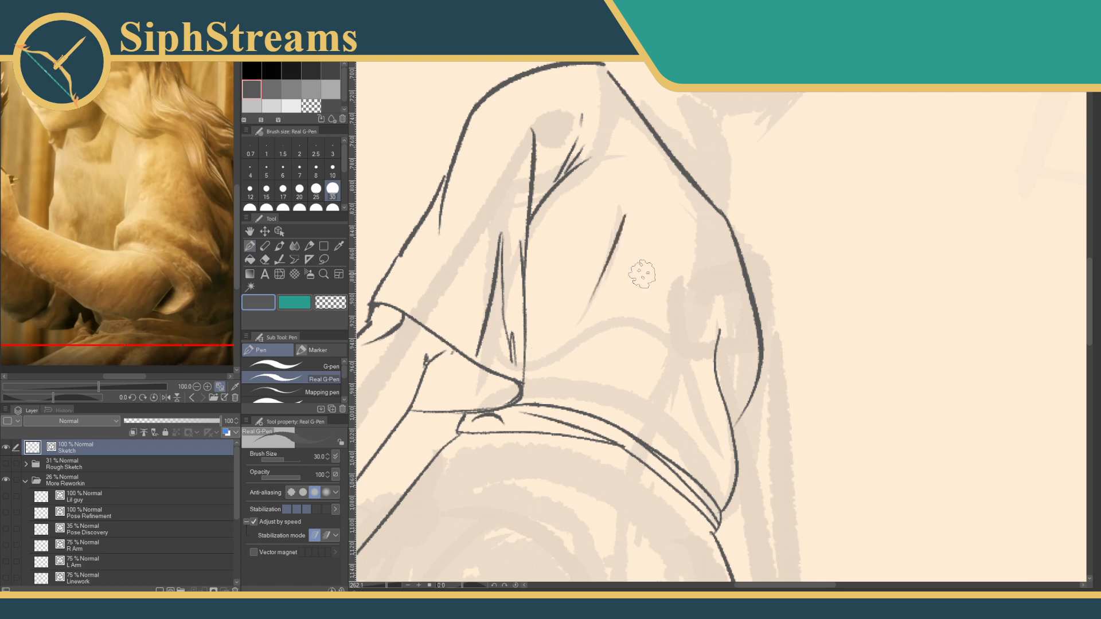
key(ctrl+z)
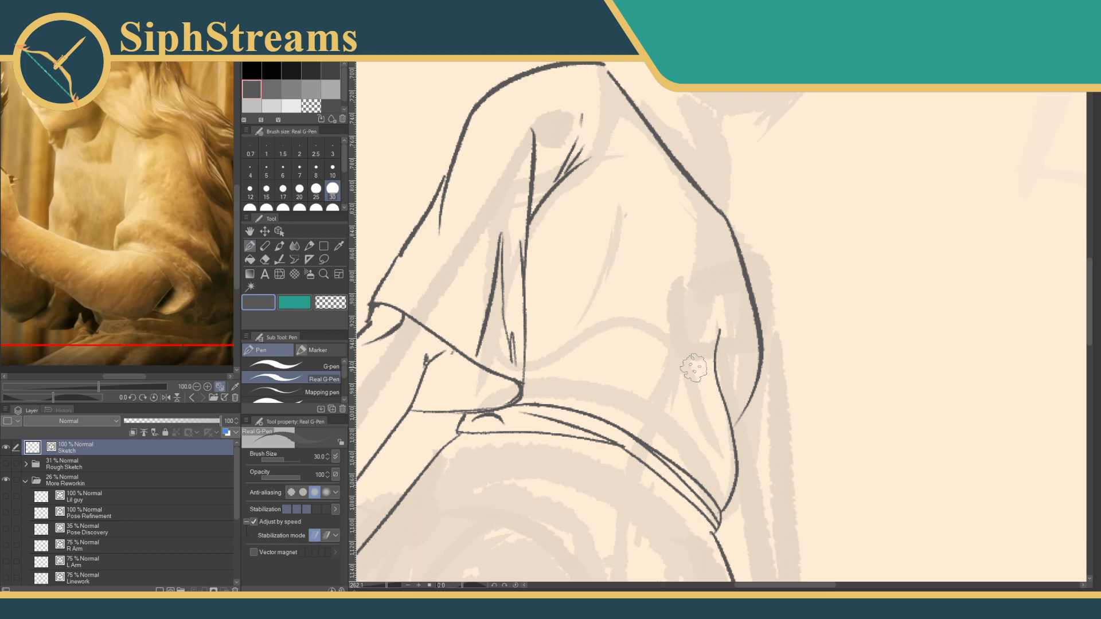
Try to draw a flatter front line inside the torso contour, from the chest down to the lower shirt.
mouse_move(582, 329)
mouse_down()
mouse_move(623, 305)
mouse_move(591, 369)
mouse_up()
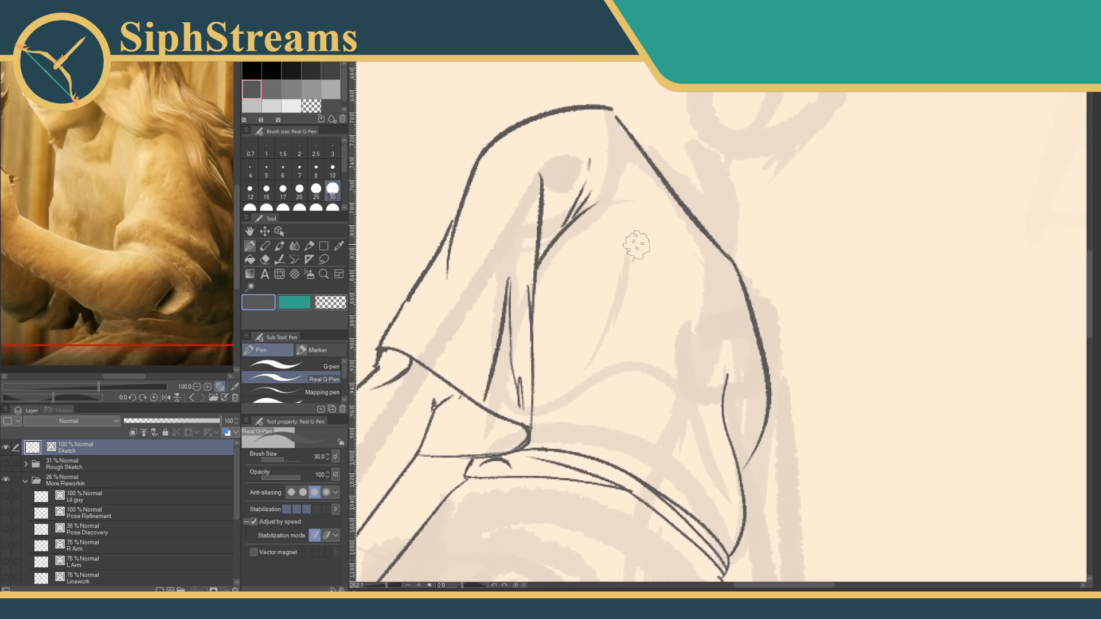
key(e)
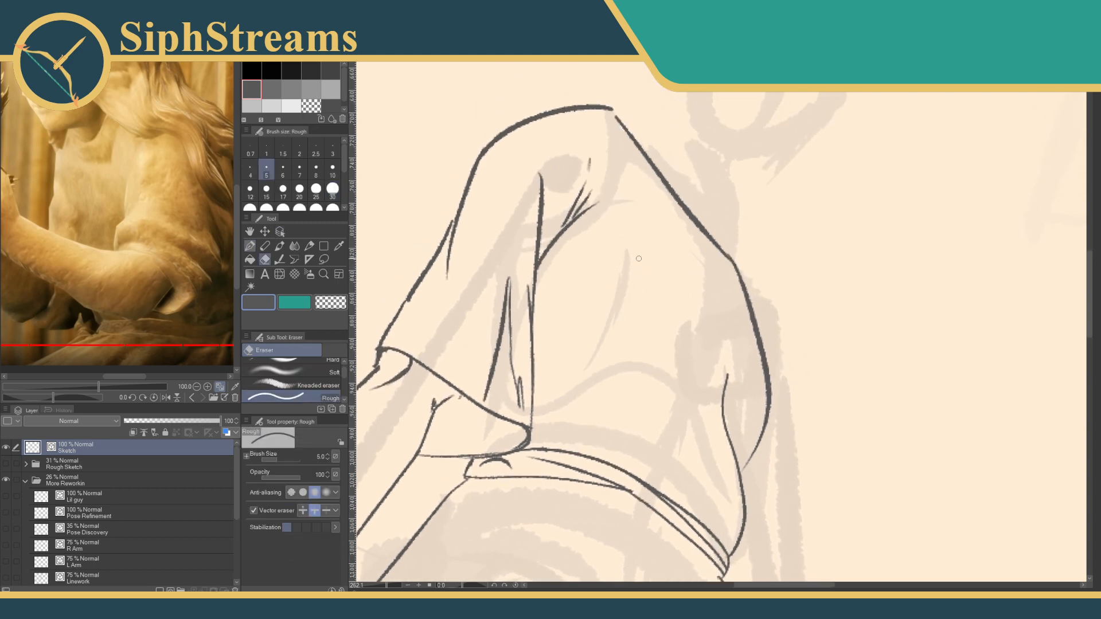
key(p)
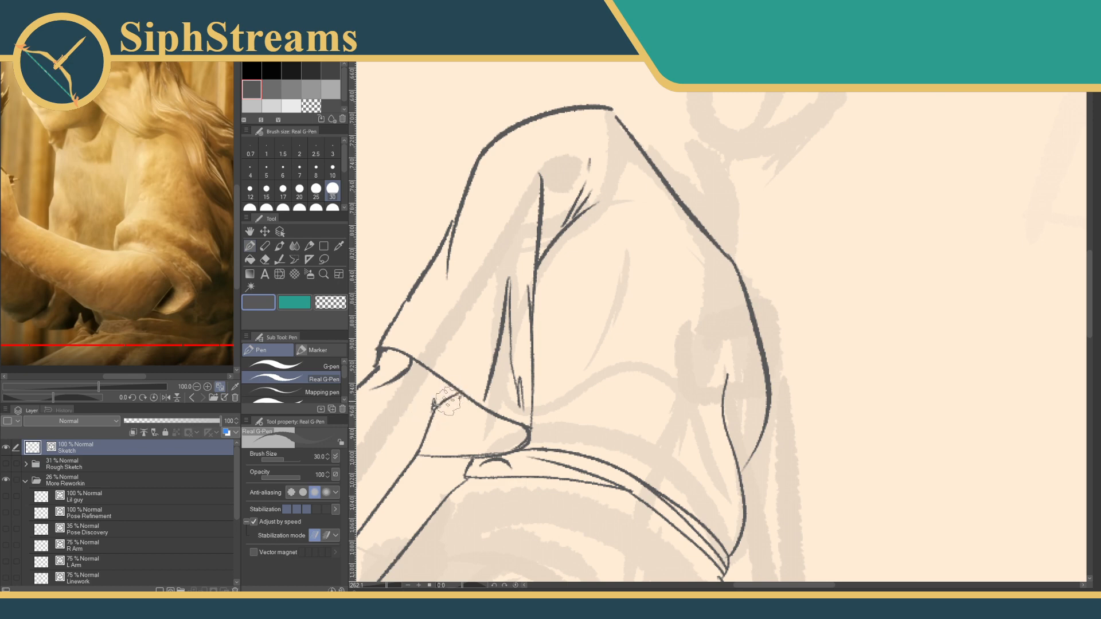
drag(449, 417, 506, 345)
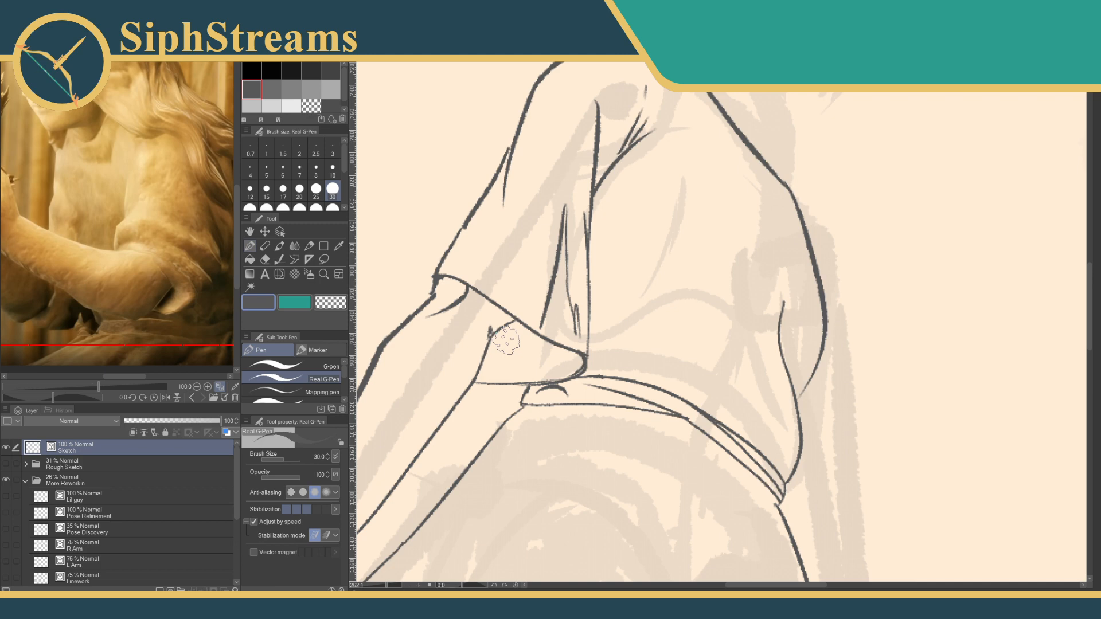
drag(600, 342, 476, 371)
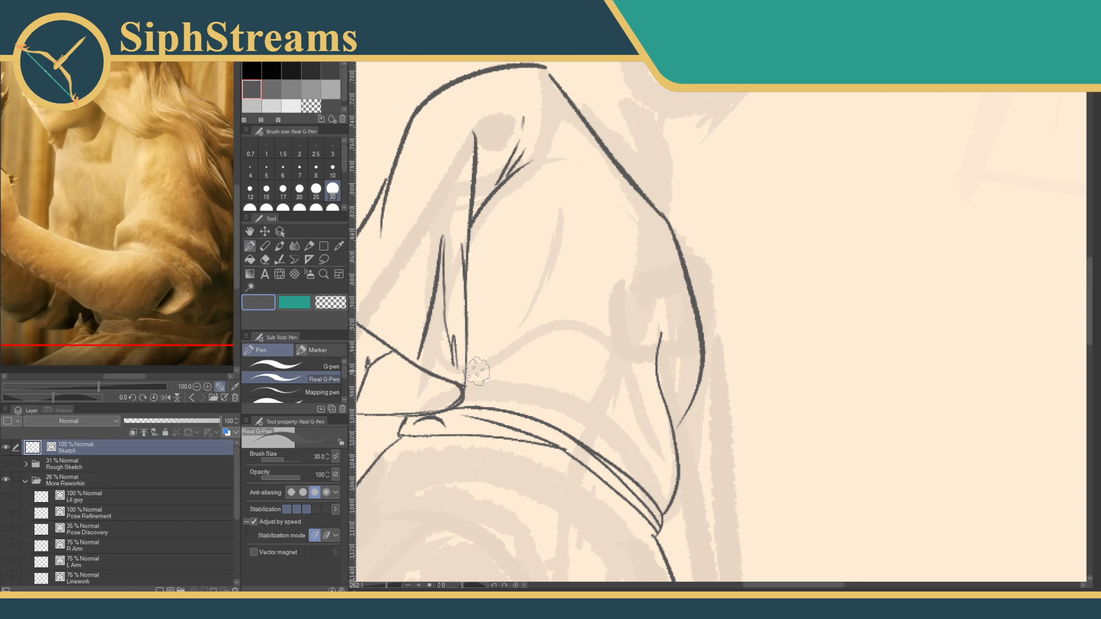
drag(626, 178, 672, 431)
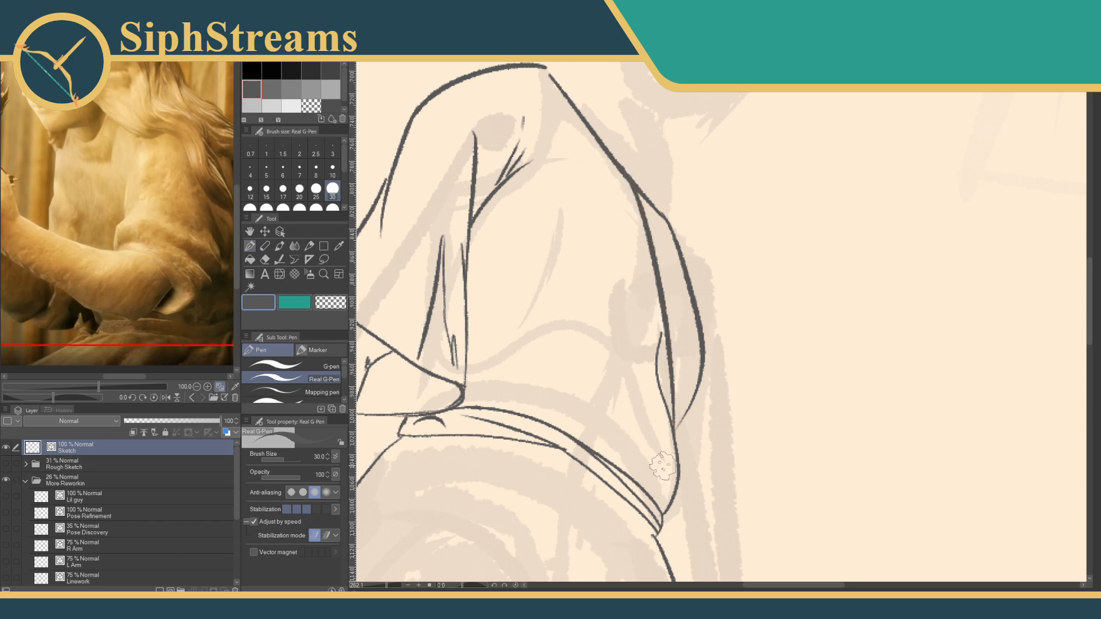
key(ctrl+z)
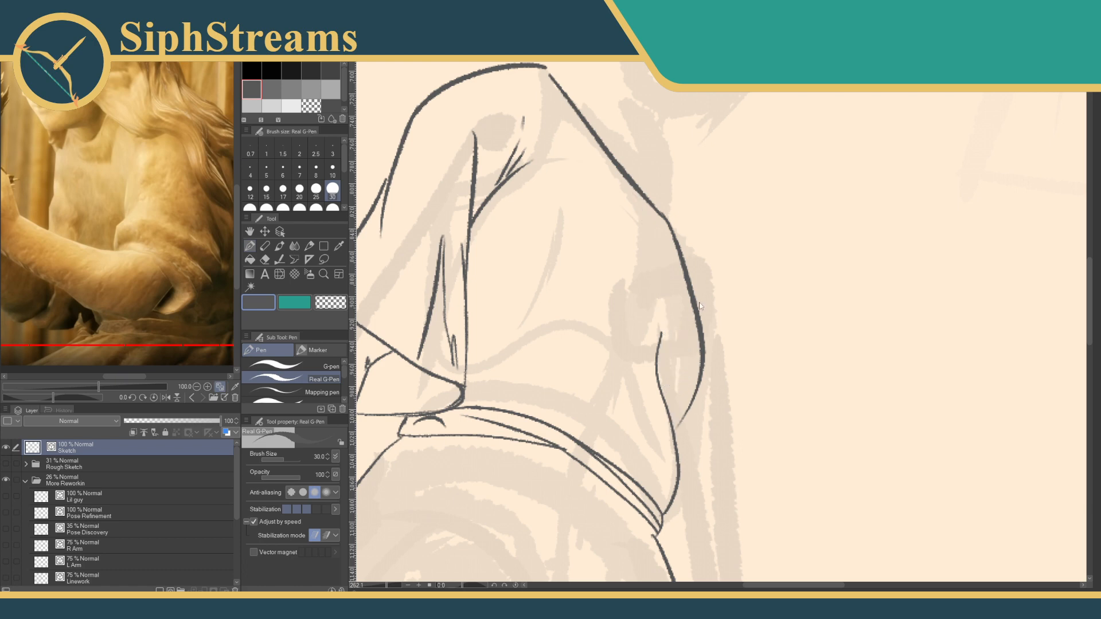
Try a fuller arc outside the torso's front contour, and erase the contour's middle section together with that arc.
mouse_move(699, 295)
mouse_down()
mouse_move(675, 368)
mouse_move(705, 279)
mouse_up()
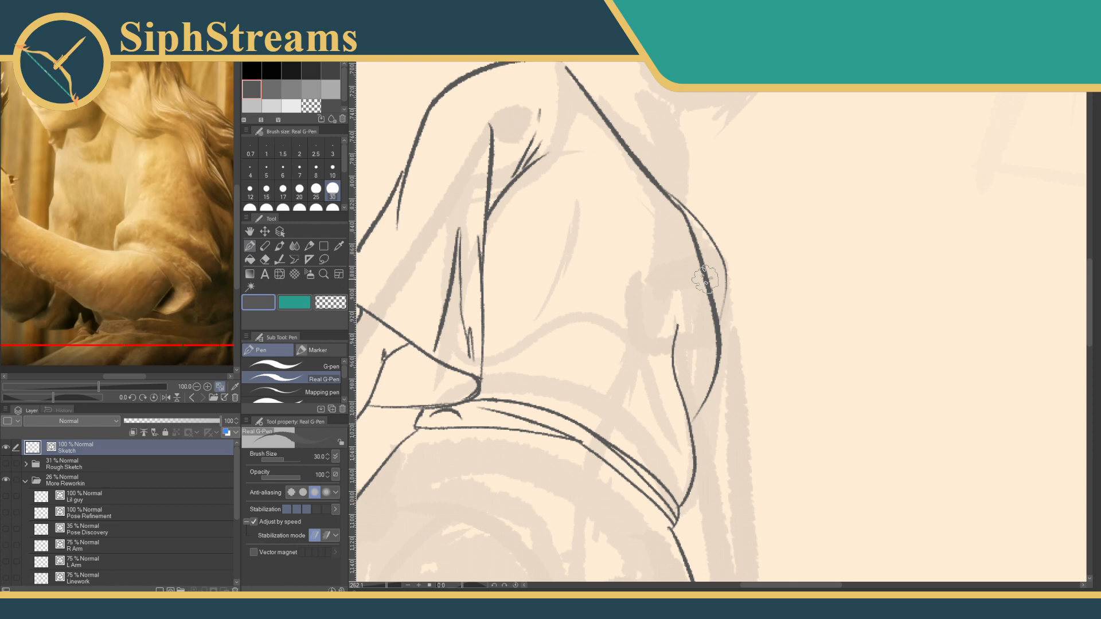
mouse_move(705, 279)
mouse_down()
mouse_move(626, 399)
mouse_move(702, 287)
mouse_up()
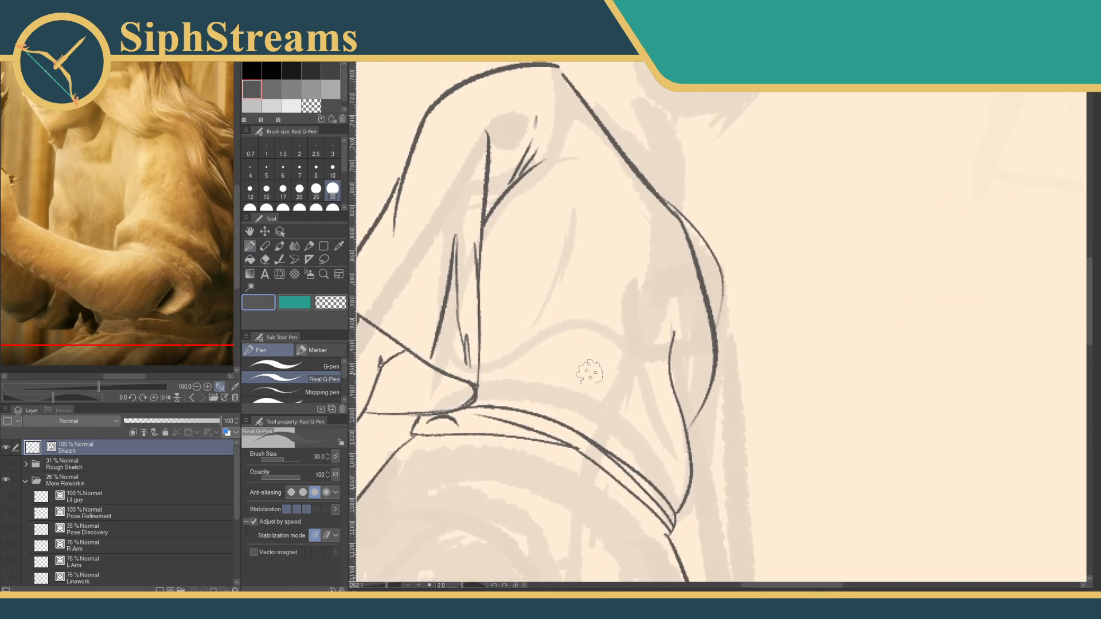
drag(385, 586, 392, 586)
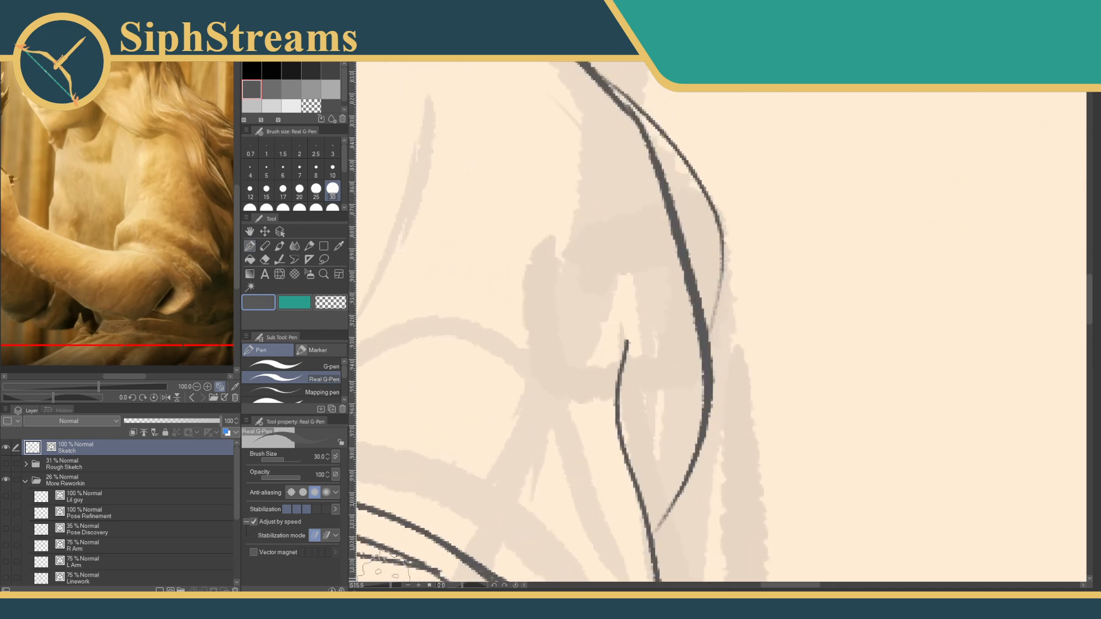
drag(509, 380, 483, 517)
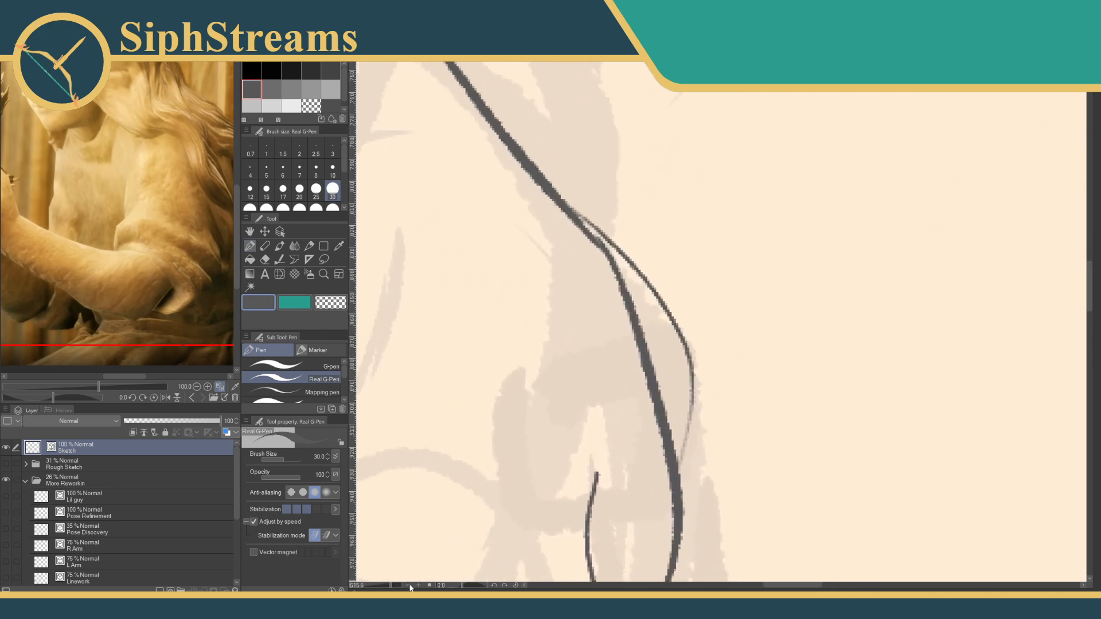
mouse_move(389, 587)
mouse_down()
mouse_move(379, 587)
mouse_move(393, 588)
mouse_up()
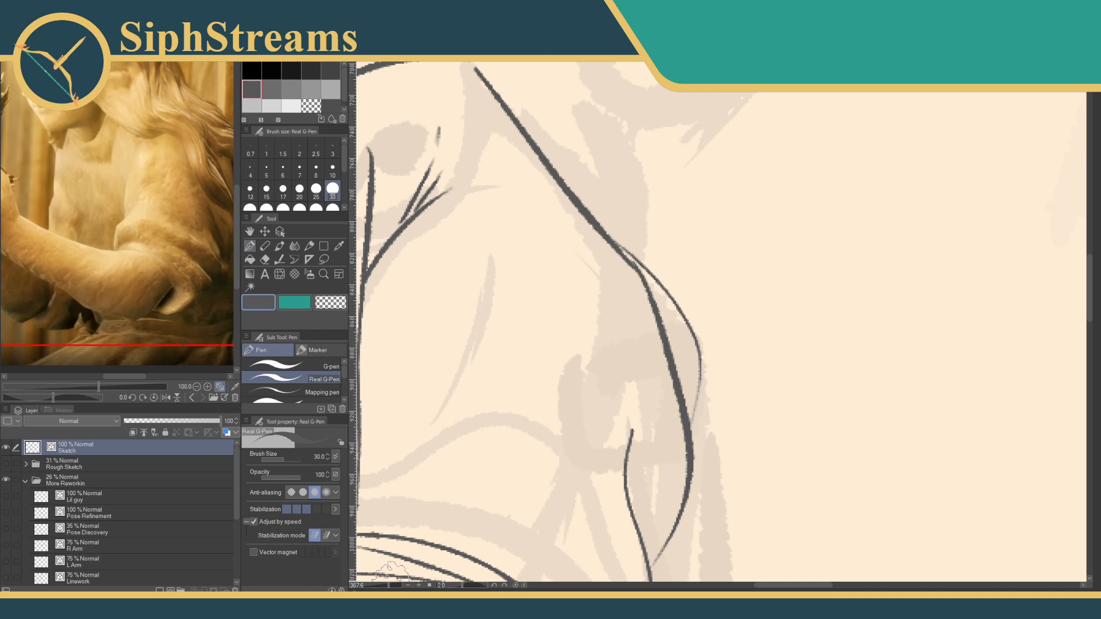
drag(610, 332, 683, 271)
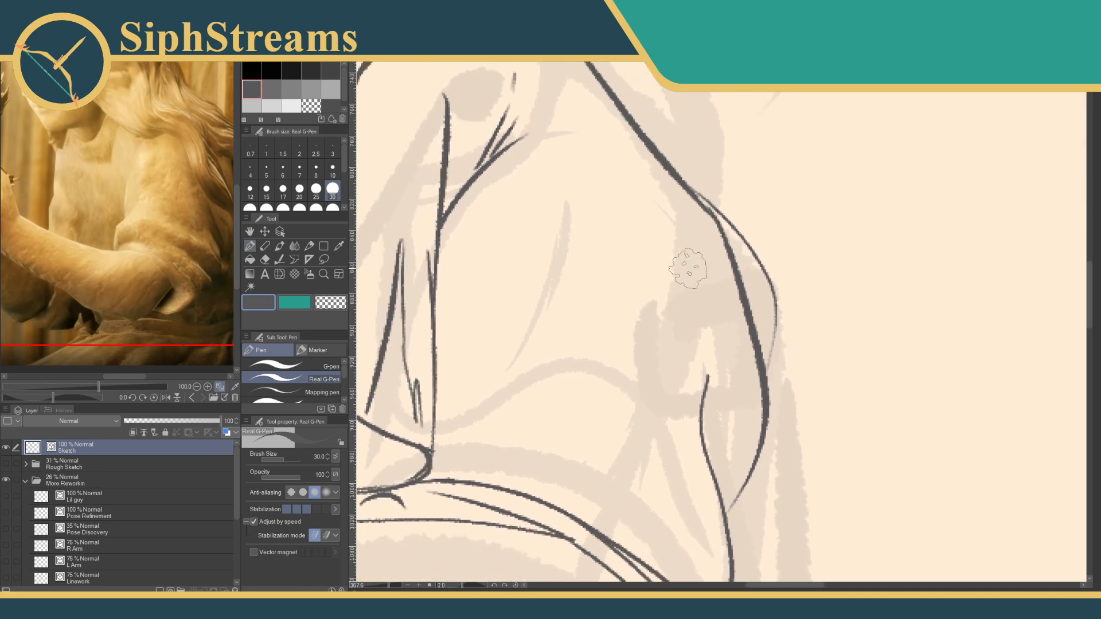
key(e)
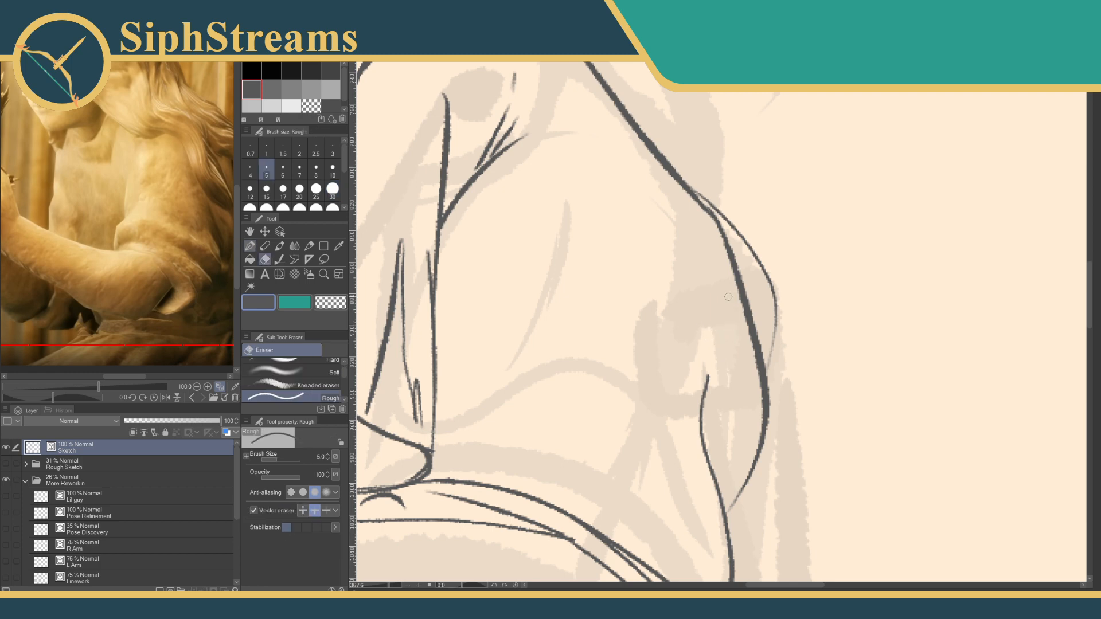
mouse_move(751, 327)
mouse_down()
mouse_move(750, 281)
mouse_move(725, 223)
mouse_move(733, 256)
mouse_move(714, 220)
mouse_move(678, 214)
mouse_move(712, 210)
mouse_up()
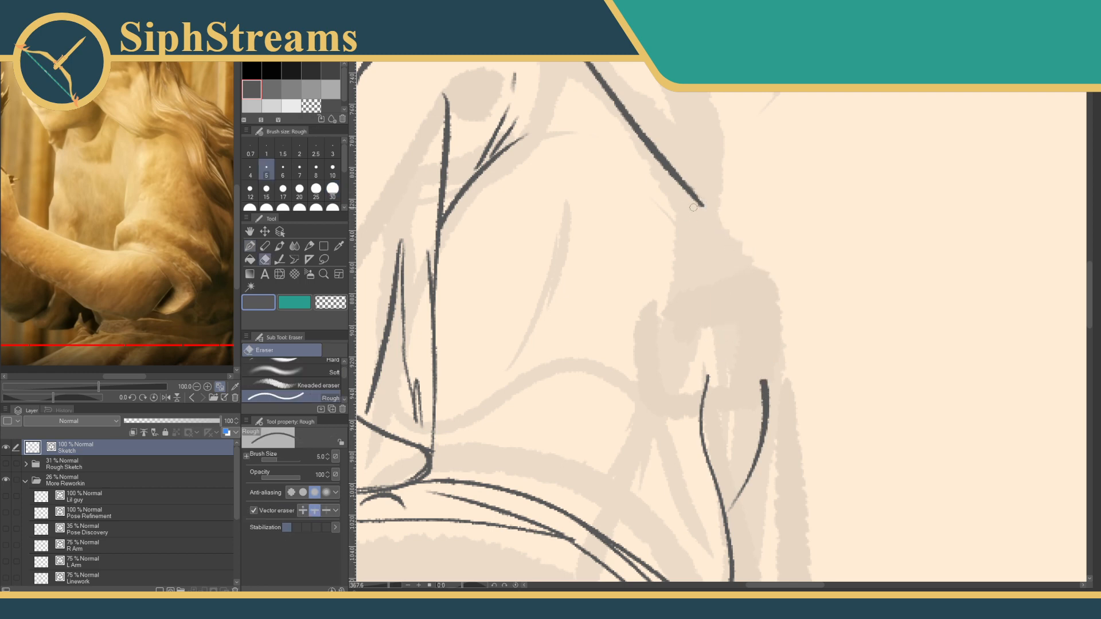
Erase the leftover piece of the outer arc and redraw the front contour's middle section, curving from the chest to the lower shirt.
mouse_move(765, 380)
mouse_down()
mouse_move(766, 480)
mouse_move(762, 391)
mouse_move(736, 505)
mouse_up()
key(p)
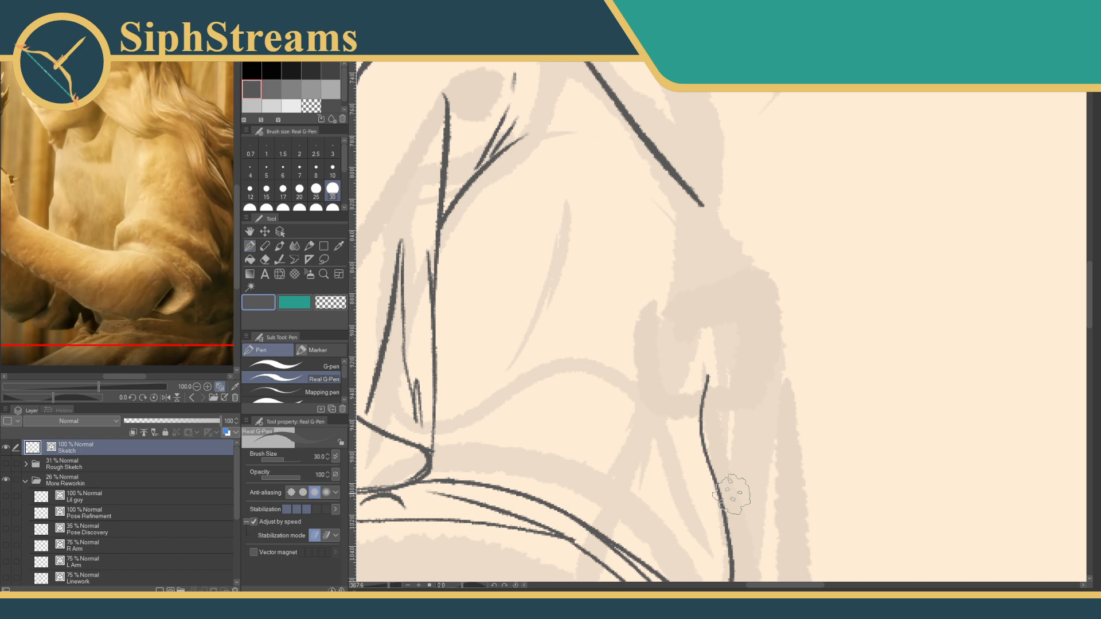
drag(661, 346, 580, 300)
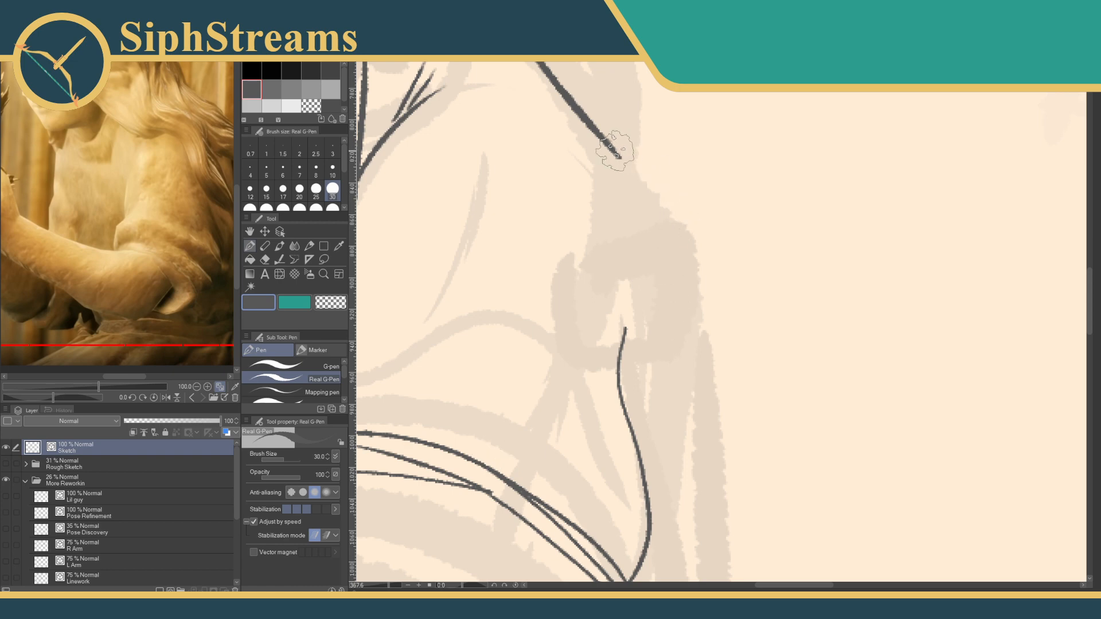
mouse_move(608, 148)
mouse_down()
mouse_move(629, 185)
mouse_move(620, 421)
mouse_up()
drag(697, 349, 697, 393)
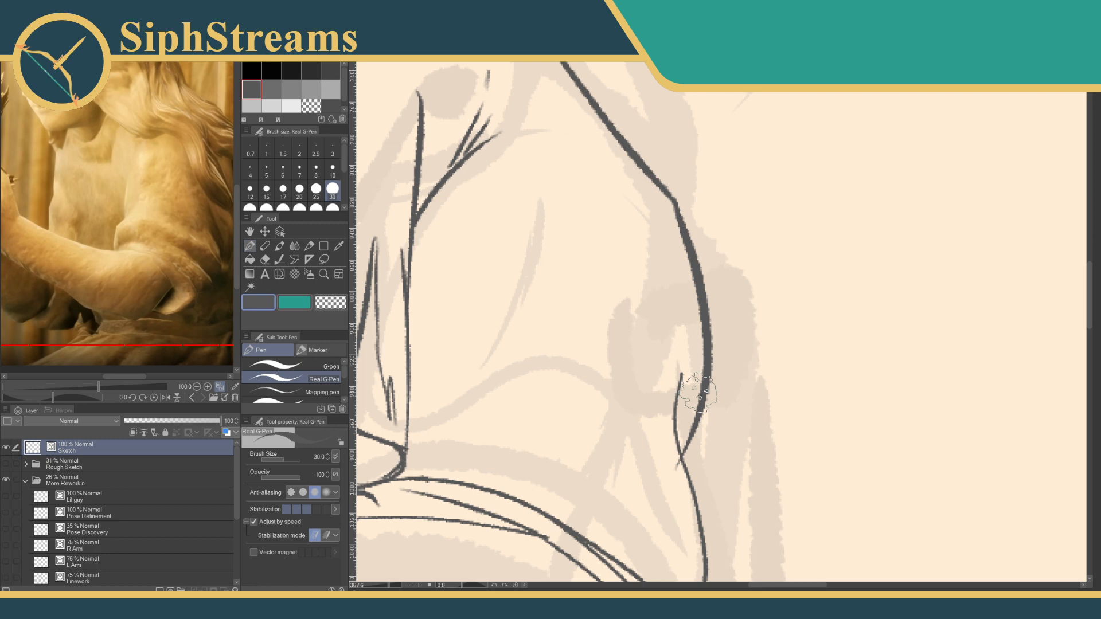
key(ctrl+z)
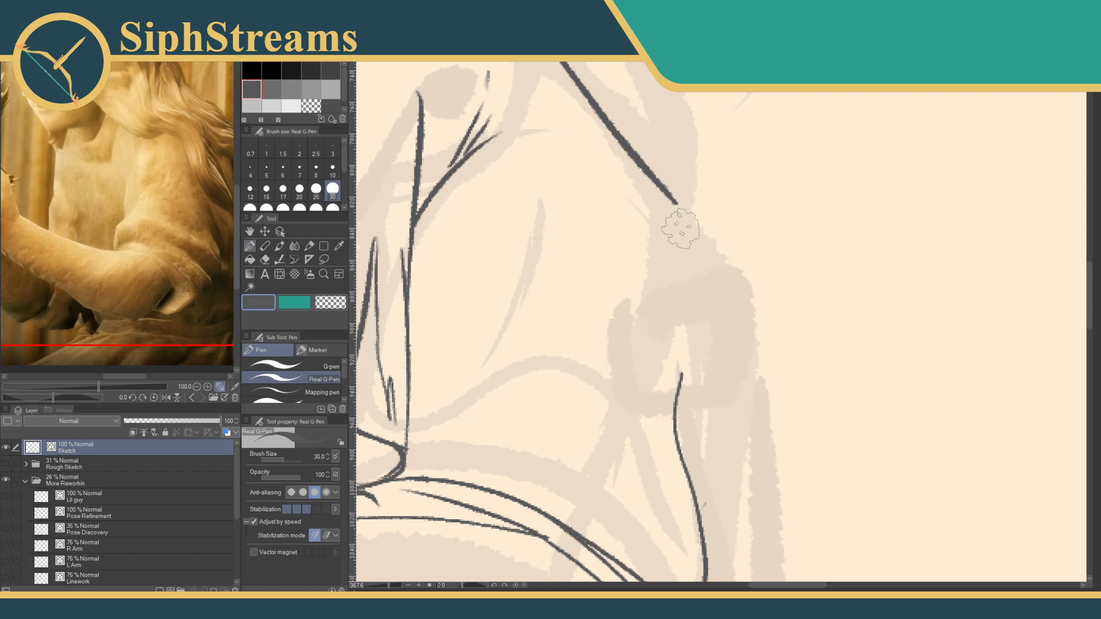
drag(675, 201, 688, 425)
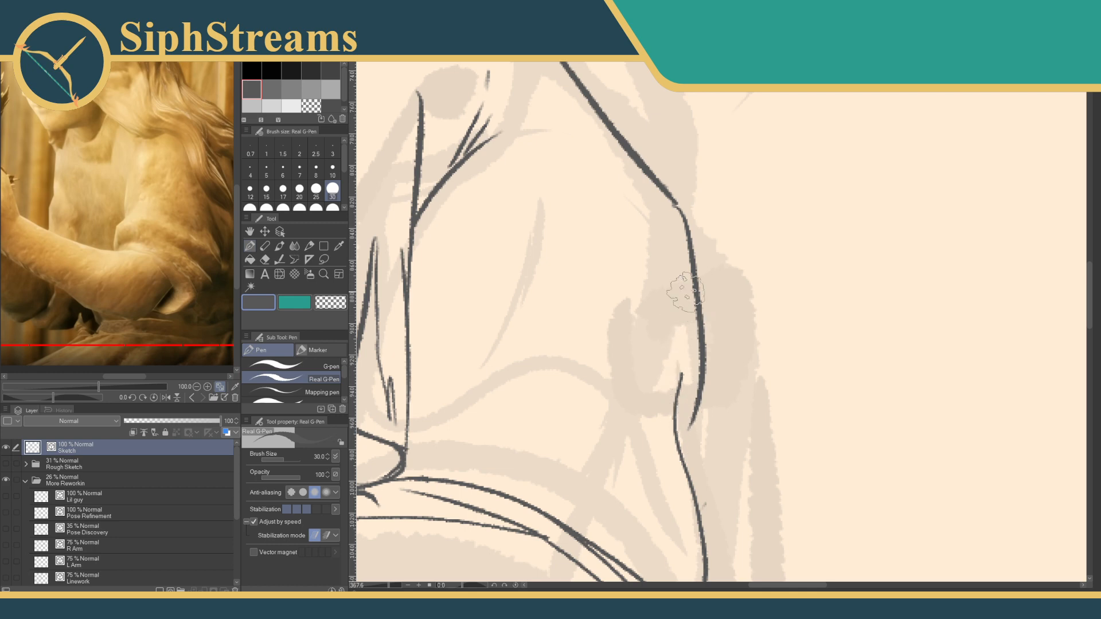
key(ctrl+z)
drag(675, 200, 696, 355)
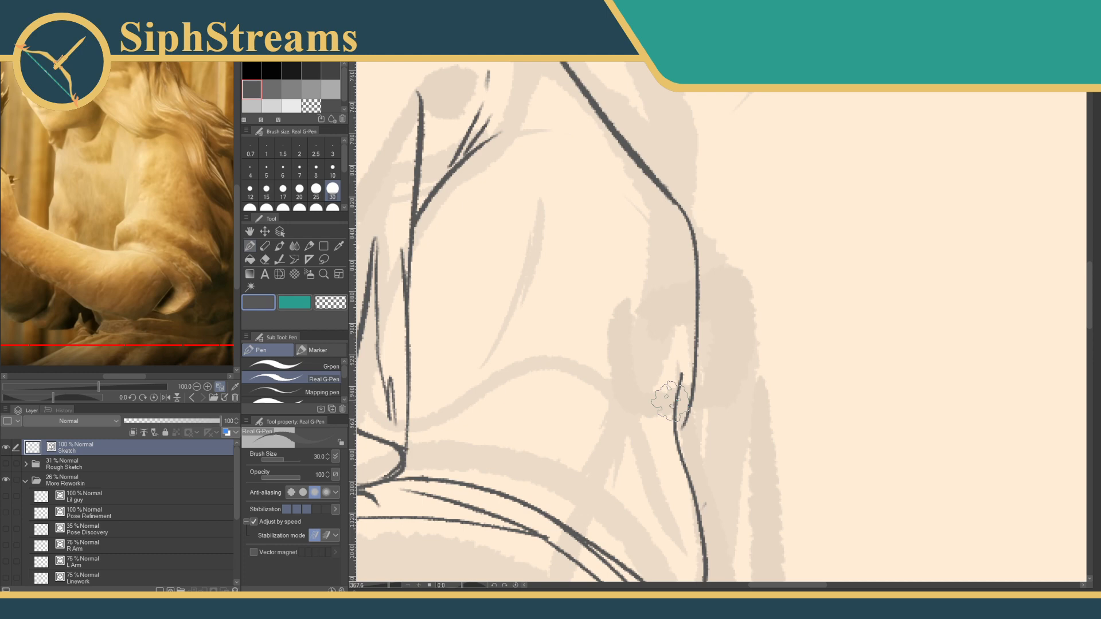
Draw a short tapered fold mark just inside the bend of the torso's chest contour.
mouse_move(631, 297)
mouse_down()
mouse_move(756, 222)
mouse_move(717, 383)
mouse_up()
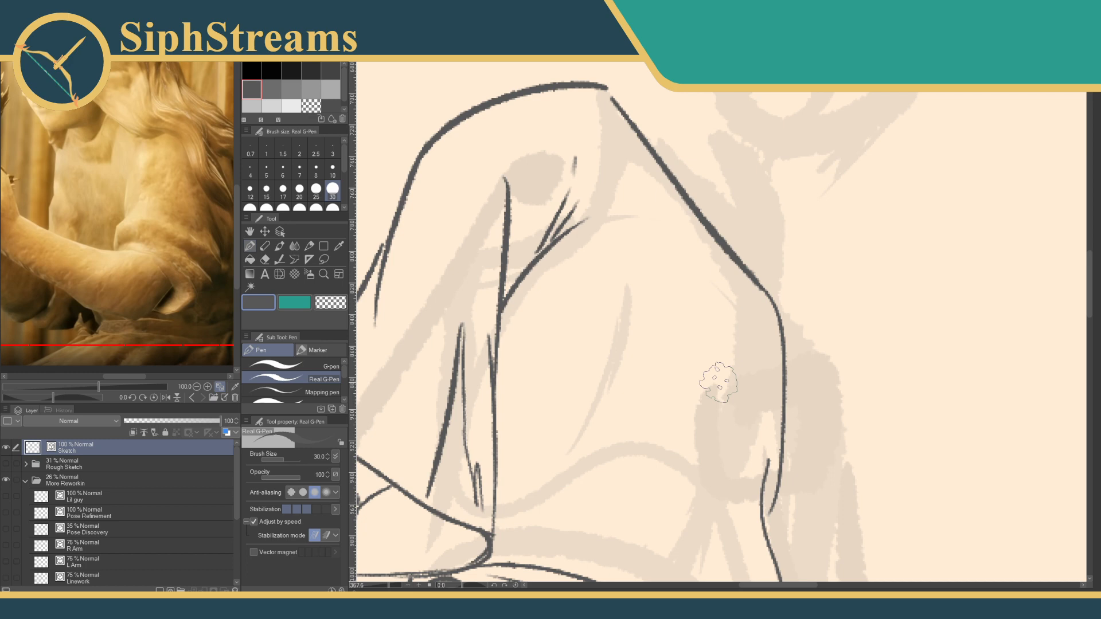
drag(718, 383, 529, 383)
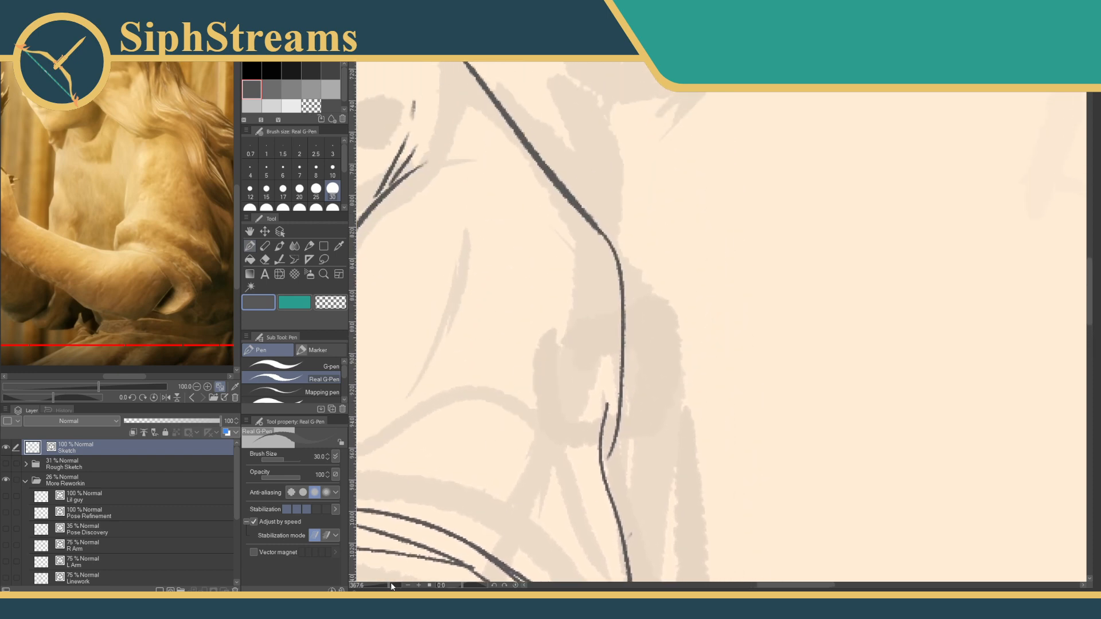
mouse_move(389, 586)
mouse_down()
mouse_move(373, 586)
mouse_move(392, 587)
mouse_up()
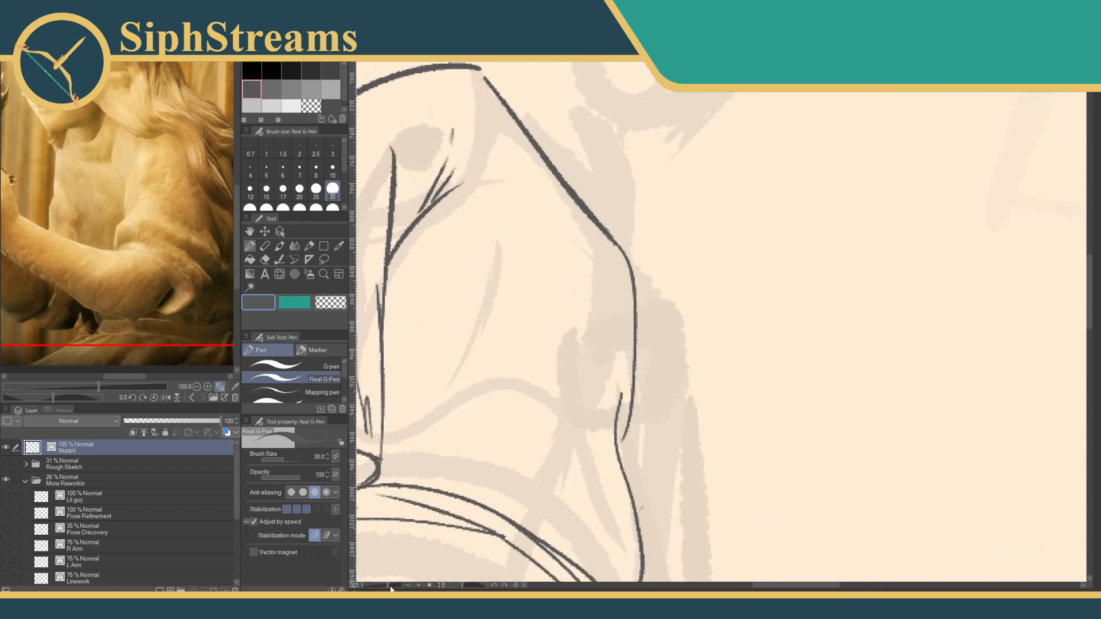
mouse_move(407, 388)
mouse_down()
mouse_move(457, 319)
mouse_move(559, 384)
mouse_up()
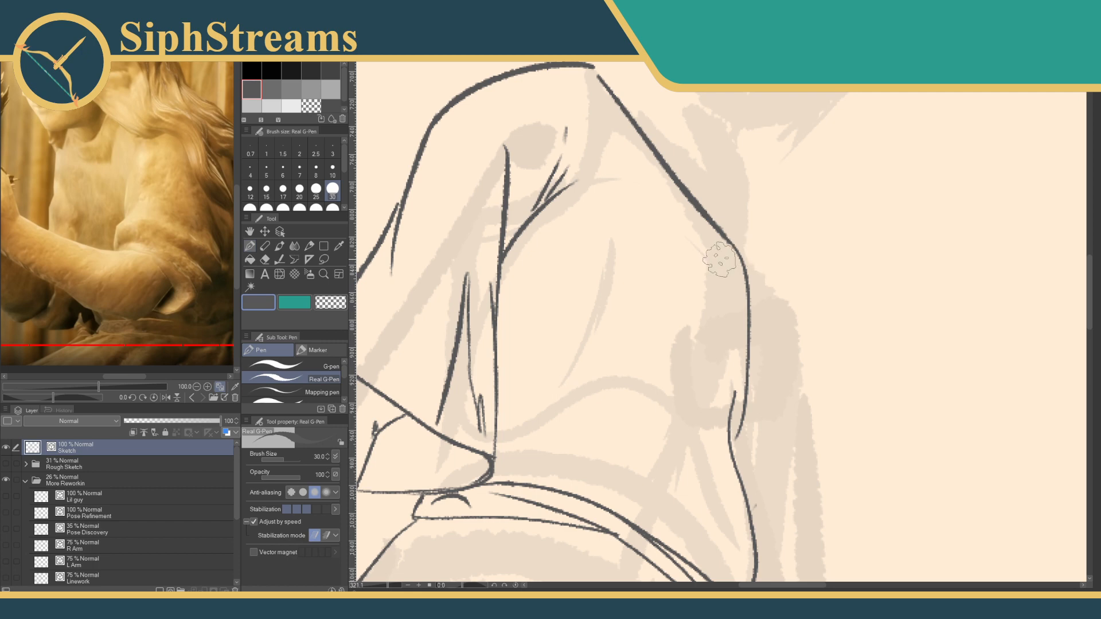
drag(720, 262, 723, 347)
key(ctrl+z)
drag(721, 262, 731, 308)
Erase the stray speck beside the lower shirt's front contour with the vector eraser.
mouse_move(685, 372)
mouse_down()
mouse_move(733, 214)
mouse_move(726, 281)
mouse_move(637, 328)
mouse_up()
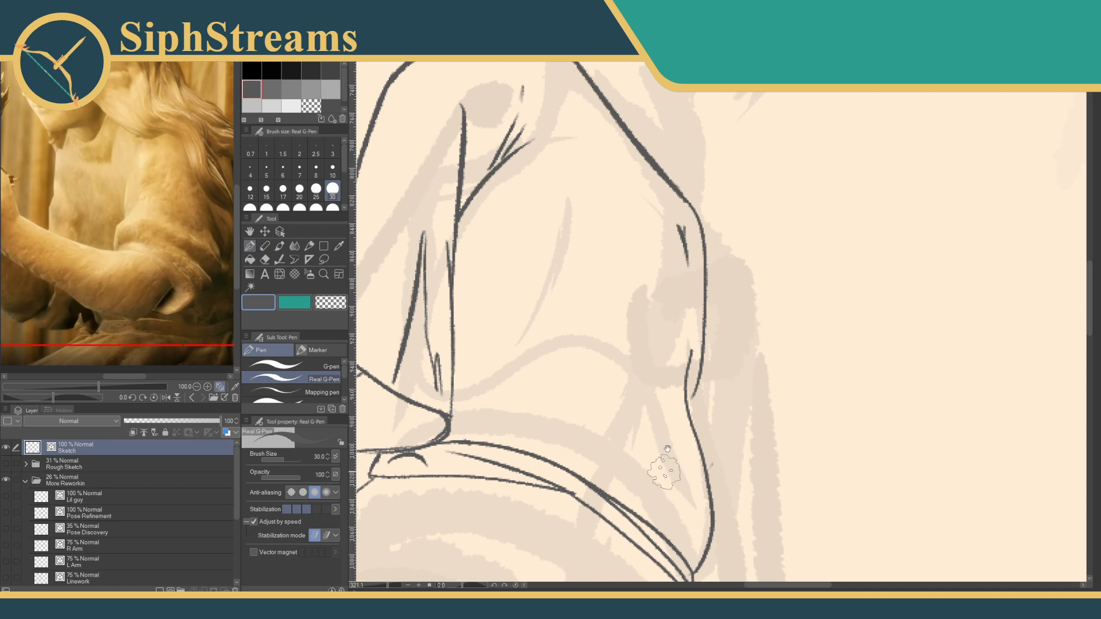
scroll(658, 462, down, 3)
key(o)
key(e)
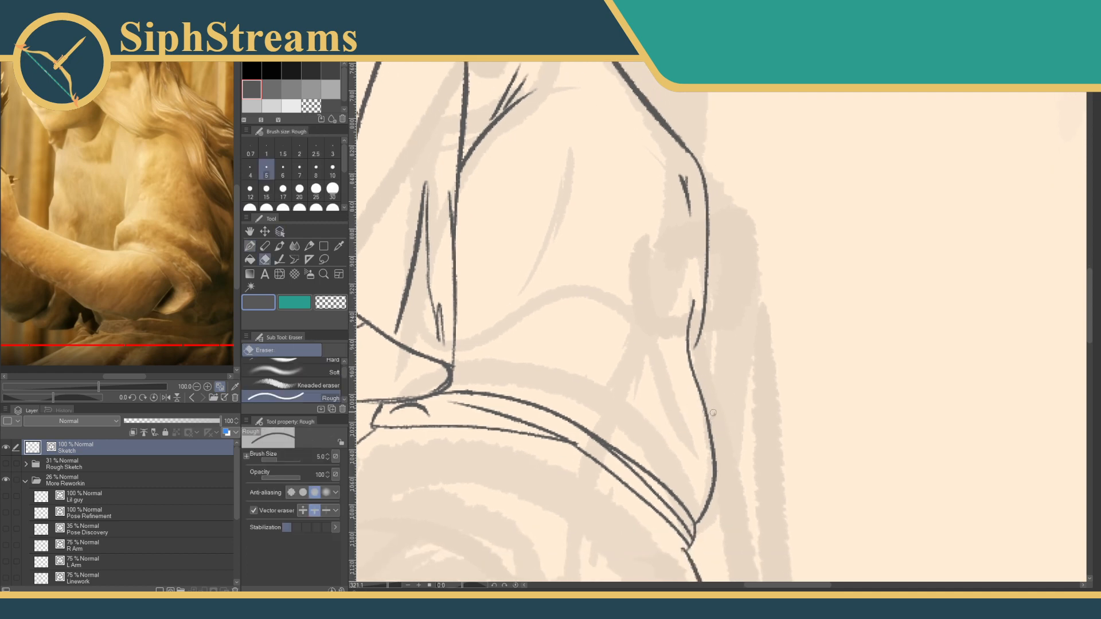
click(713, 412)
Pick the rough figure's layer from the canvas below the waistband, make a test stroke on it, and toggle its visibility off and on.
key(o)
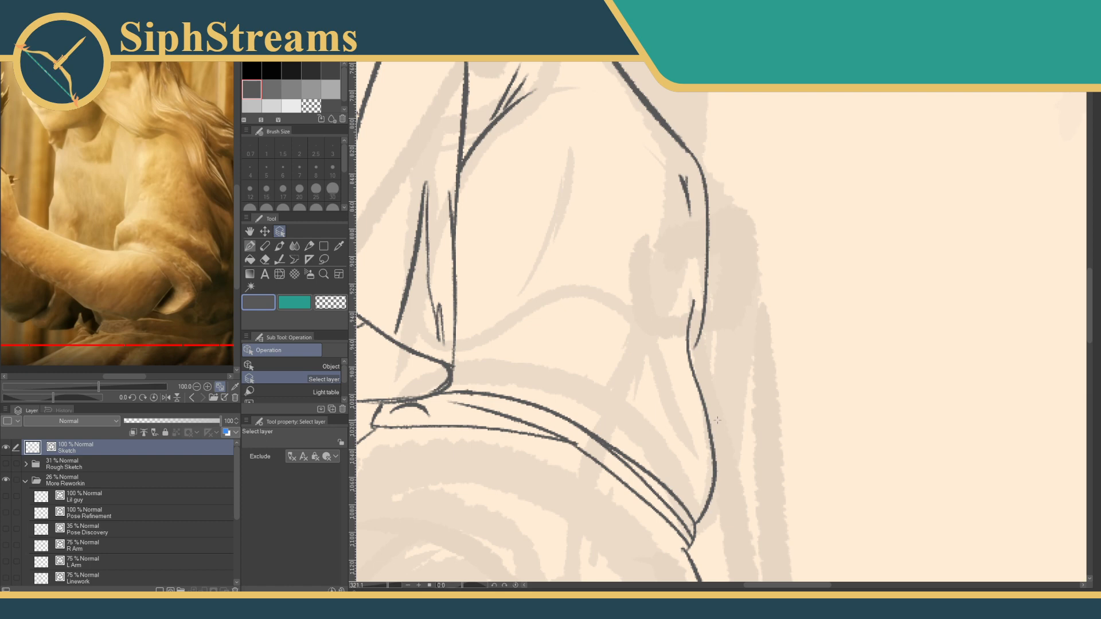
mouse_move(520, 418)
mouse_down()
mouse_move(566, 318)
mouse_move(674, 153)
mouse_up()
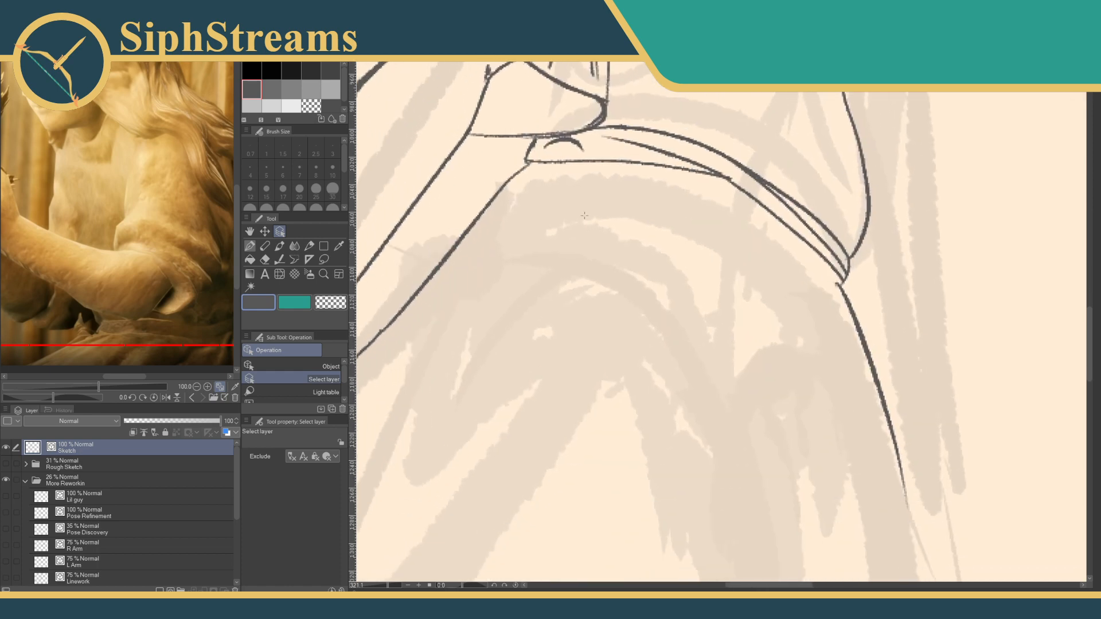
click(566, 206)
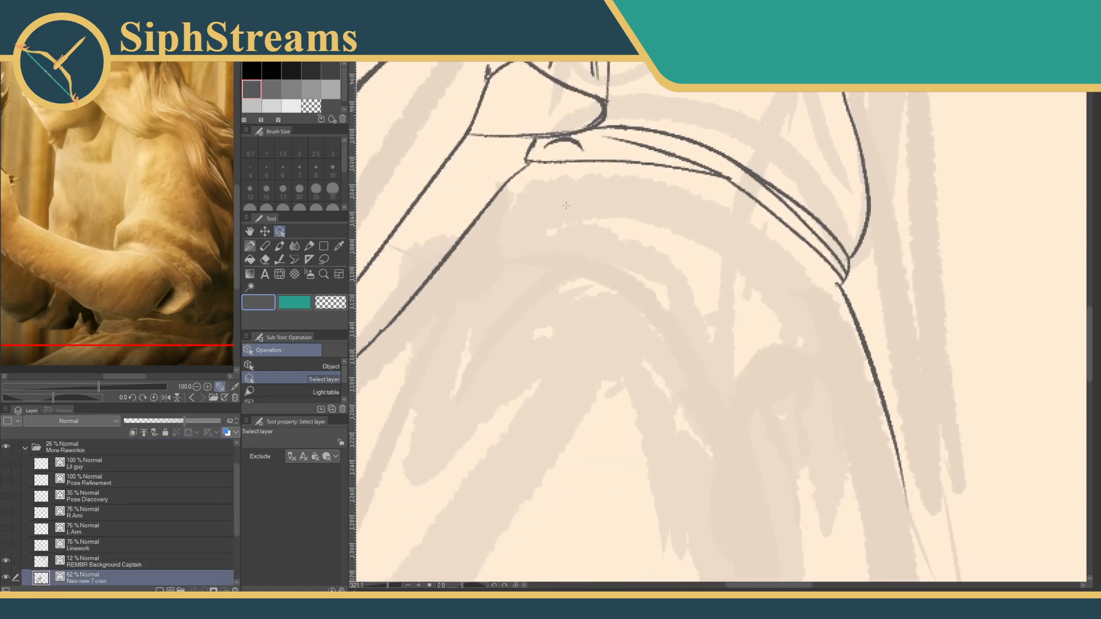
click(251, 247)
drag(541, 204, 591, 437)
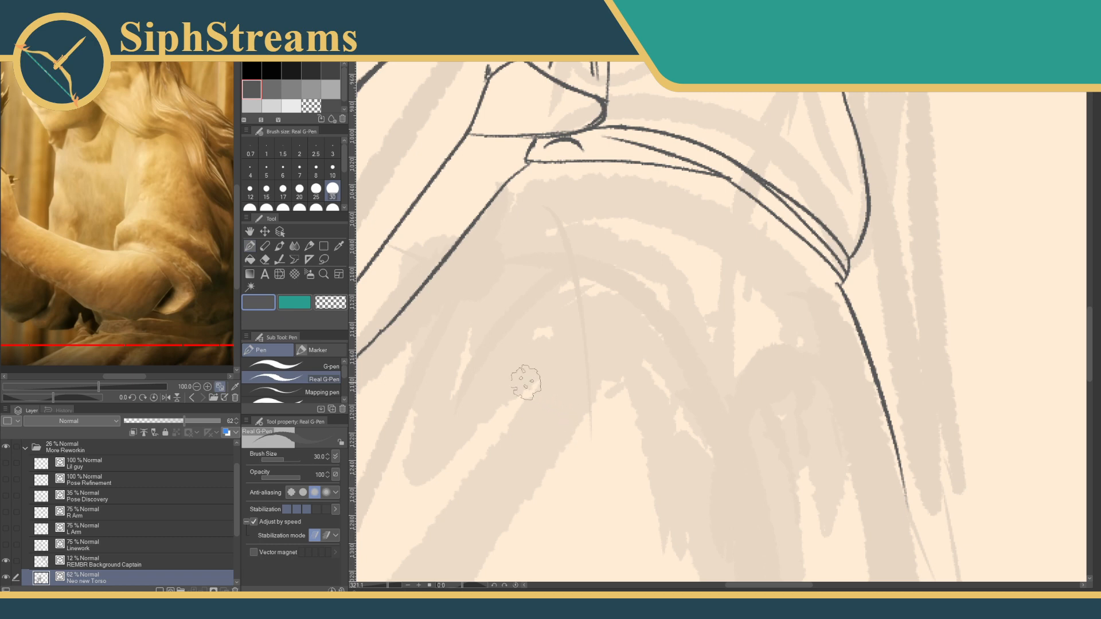
drag(388, 584, 376, 585)
click(6, 578)
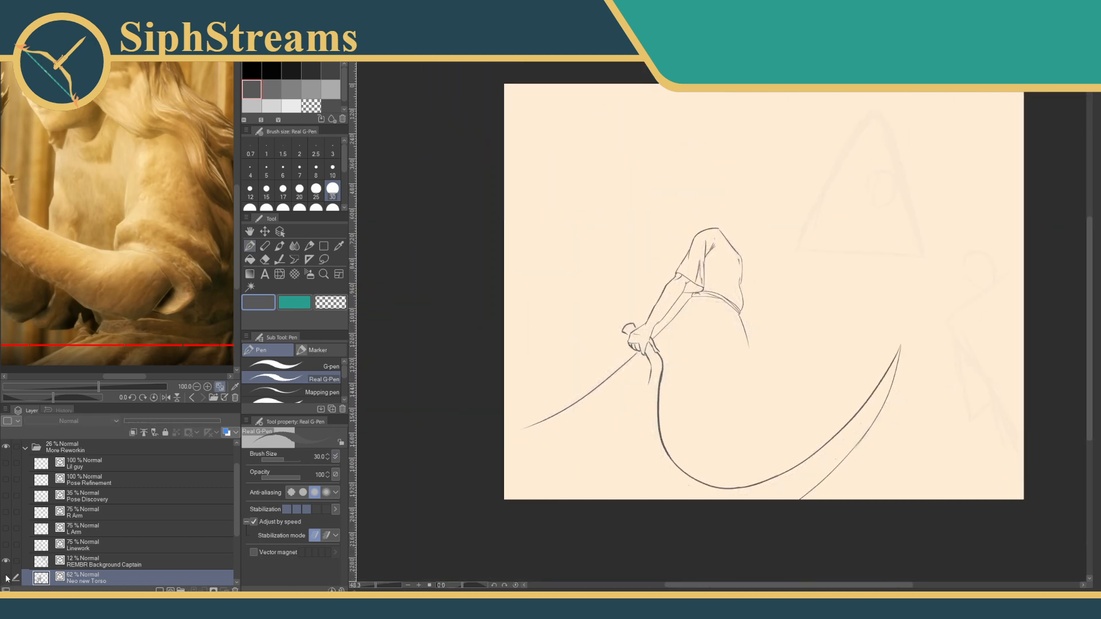
click(6, 578)
Show the Rough Sketch folder and collapse the More Reworkin folder.
scroll(200, 470, up, 2)
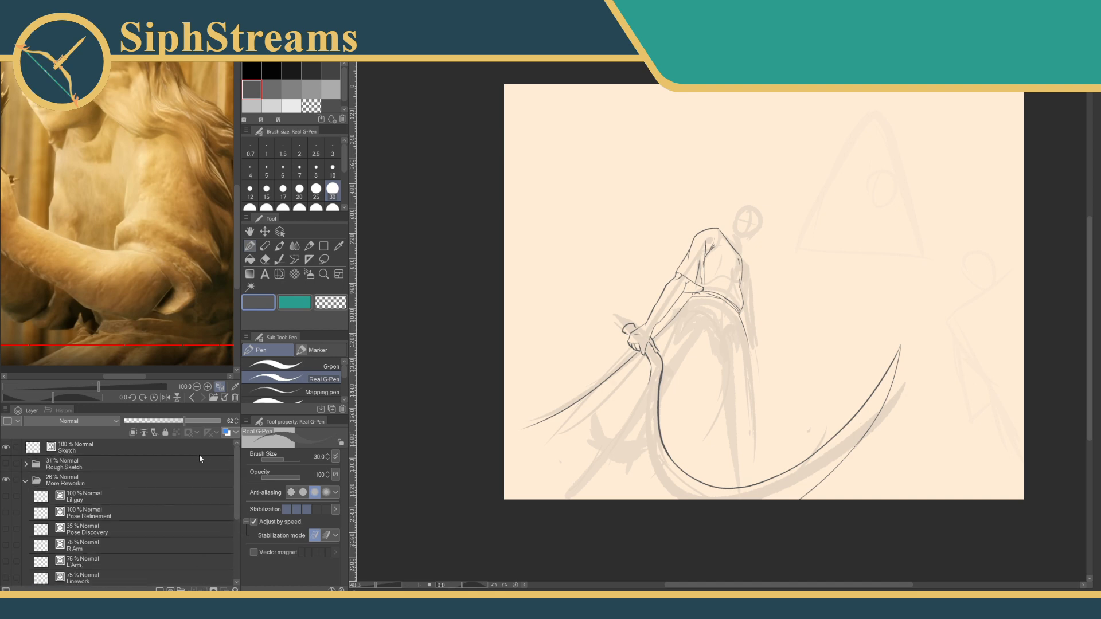
click(7, 464)
click(25, 481)
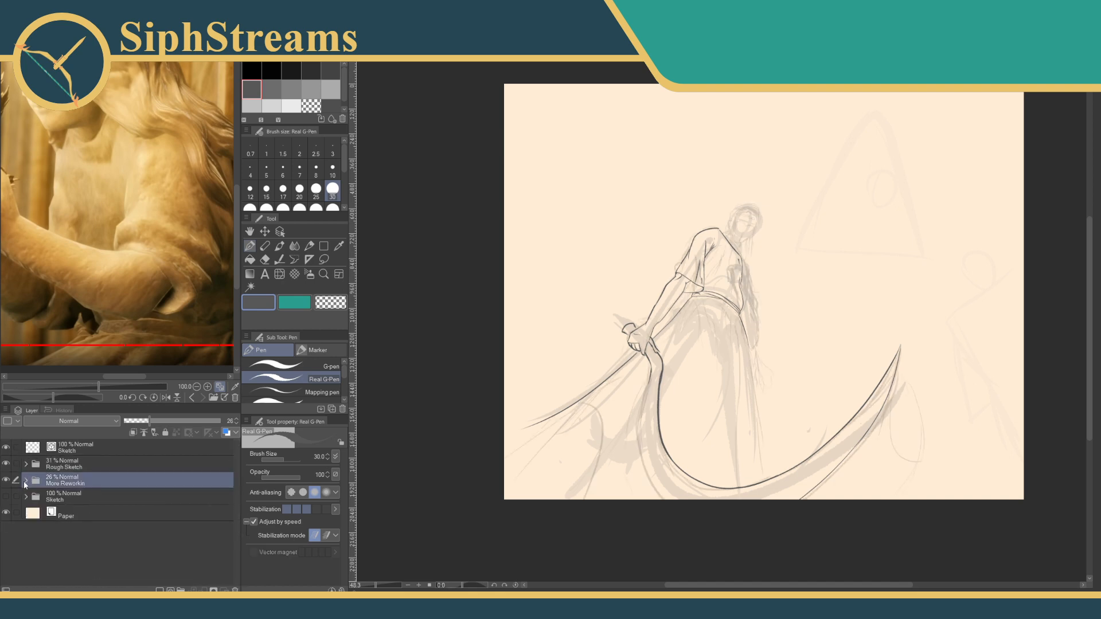
Try a stroke on the Sketch Hair layer inside the Rough Sketch folder, and undo it.
click(53, 465)
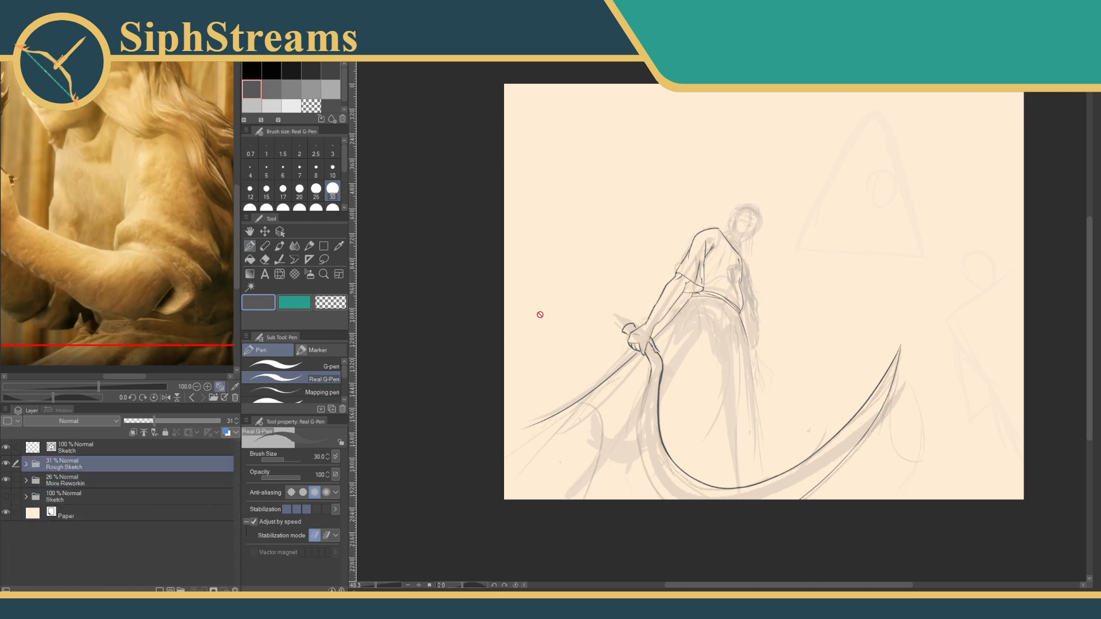
click(25, 470)
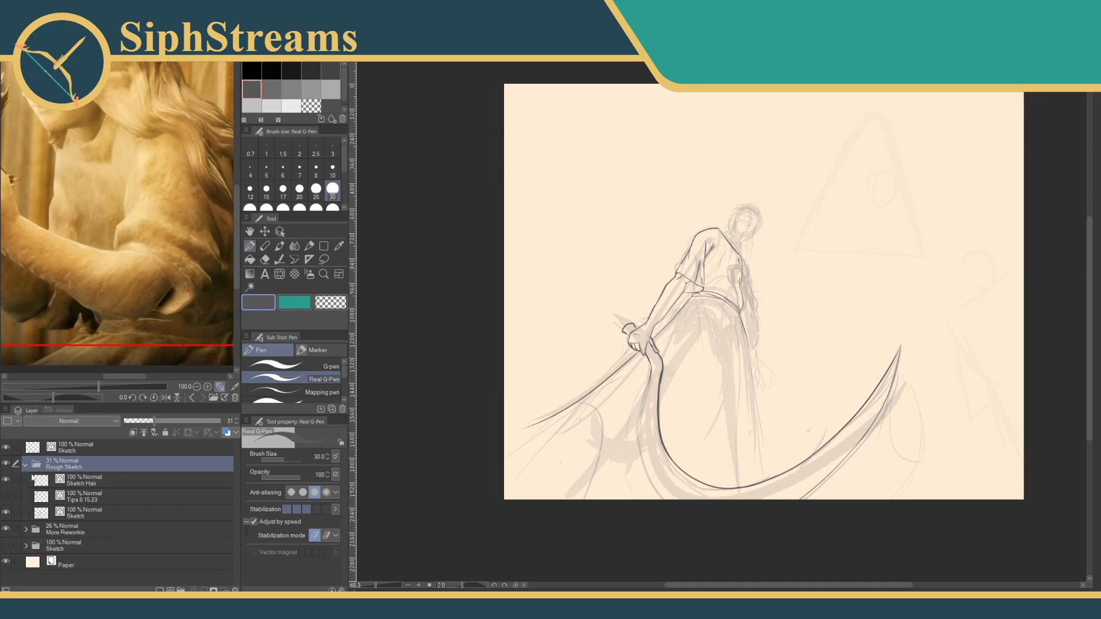
click(80, 481)
mouse_move(558, 244)
mouse_down()
mouse_move(524, 278)
mouse_move(540, 324)
mouse_up()
key(ctrl+z)
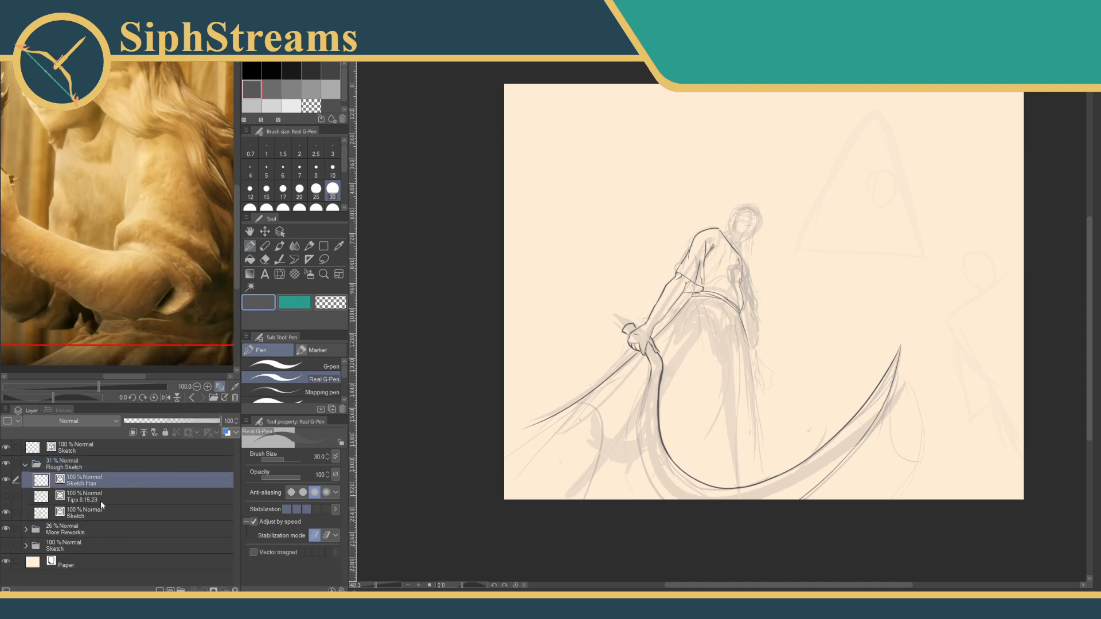
Collapse the Rough Sketch folder and make the top Sketch layer active, undoing a test stroke on it.
click(25, 465)
click(80, 446)
drag(594, 263, 572, 291)
key(ctrl+z)
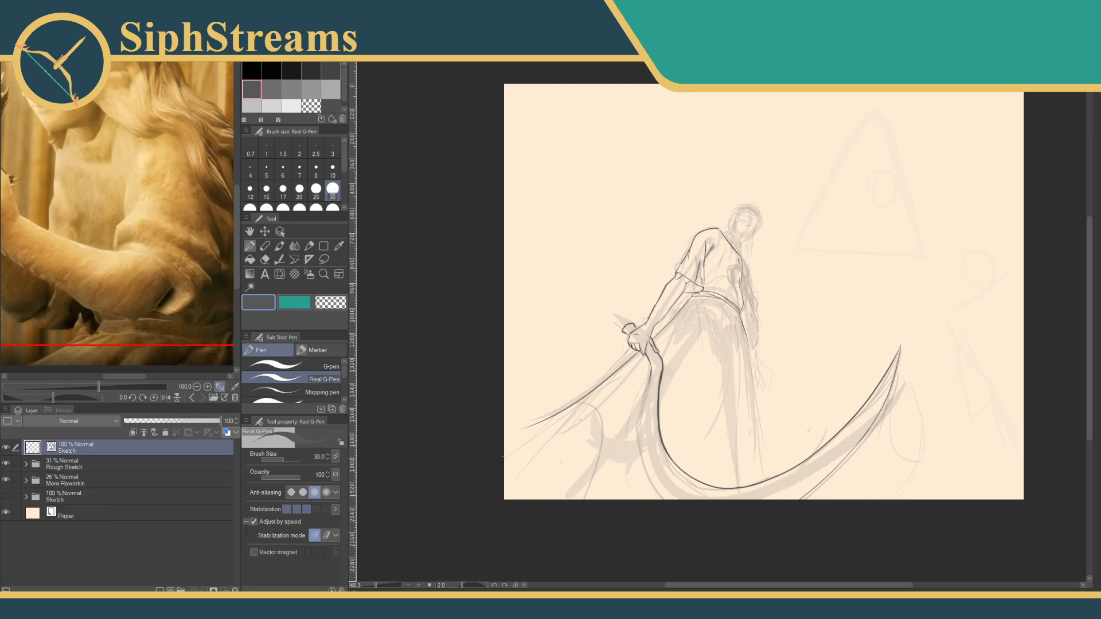
Add a stroke along the waistband's lower edge where it meets the inner fold line, joining the two lines more smoothly.
drag(374, 586, 384, 586)
drag(602, 369, 492, 485)
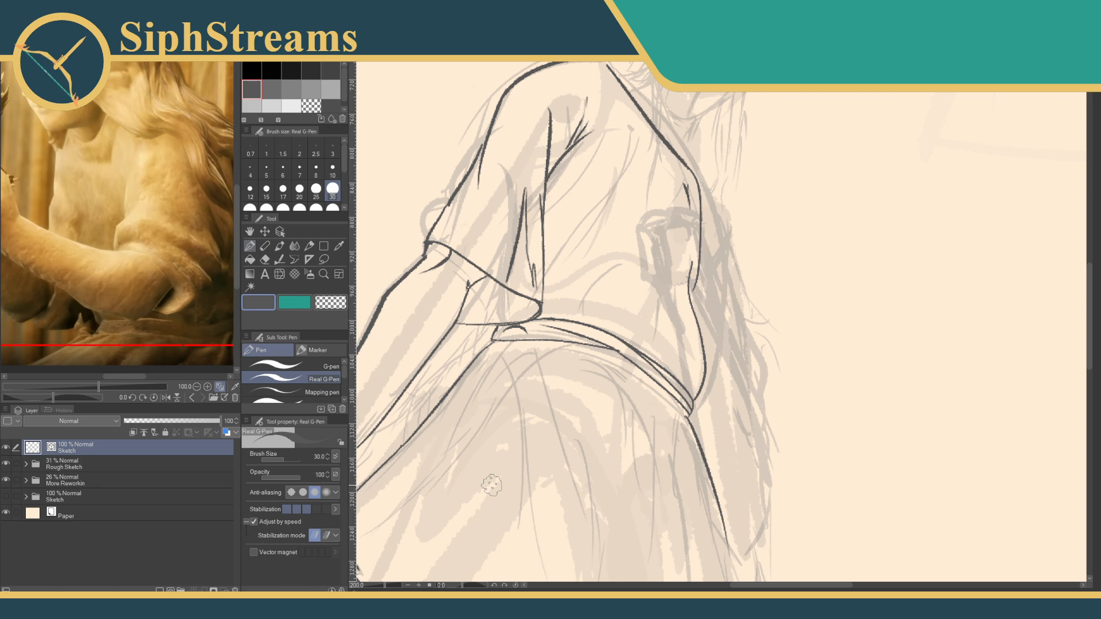
scroll(631, 355, down, 4)
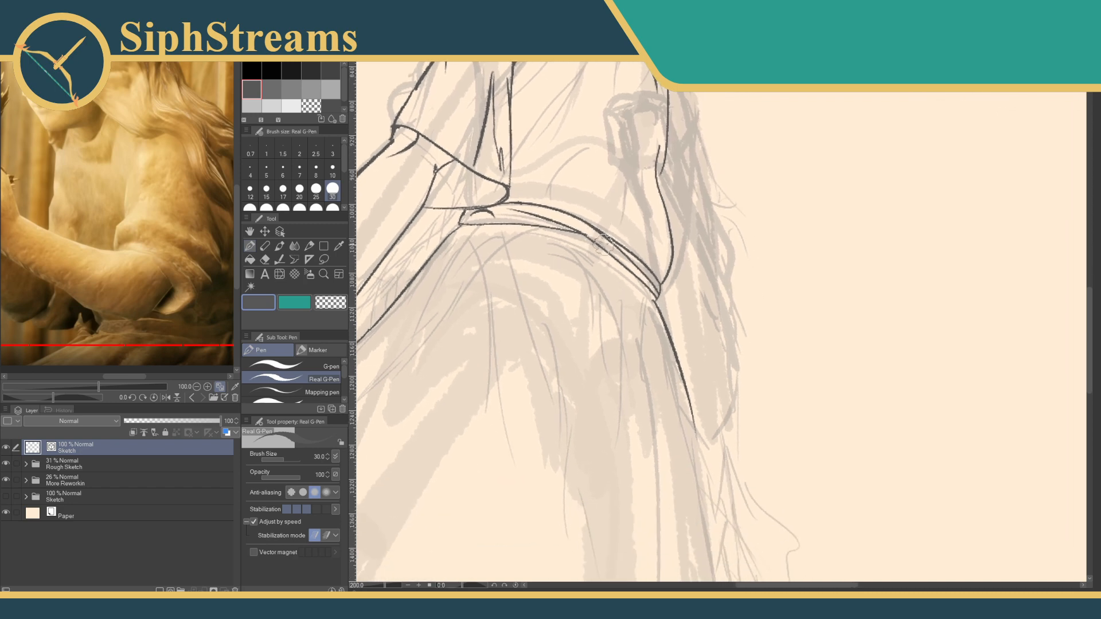
scroll(639, 326, up, 4)
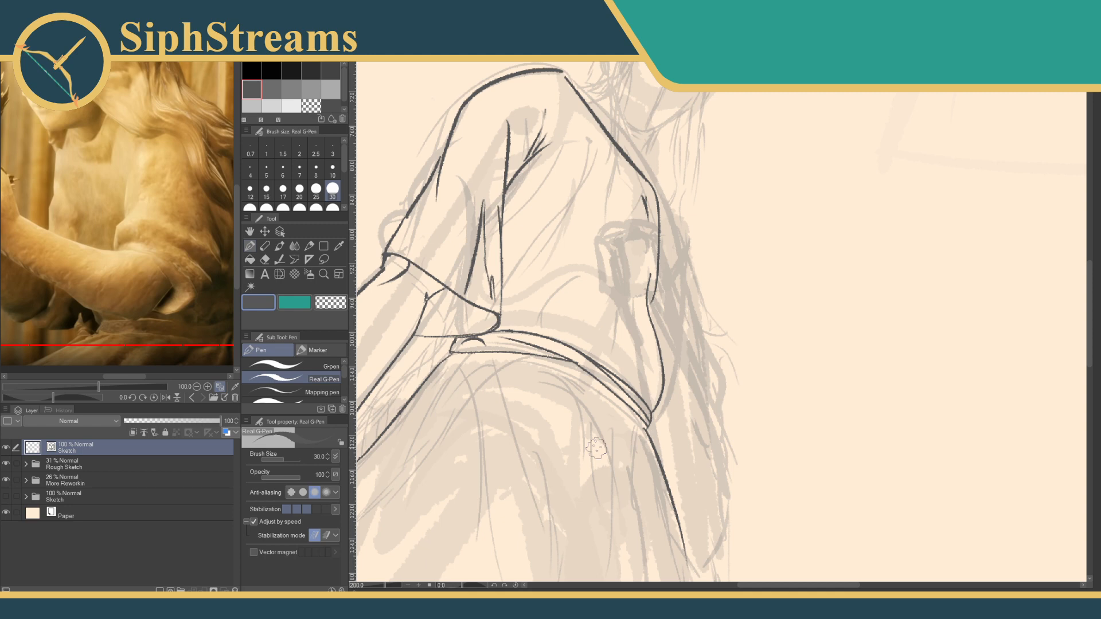
mouse_move(541, 340)
mouse_down()
mouse_move(563, 321)
mouse_move(552, 345)
mouse_up()
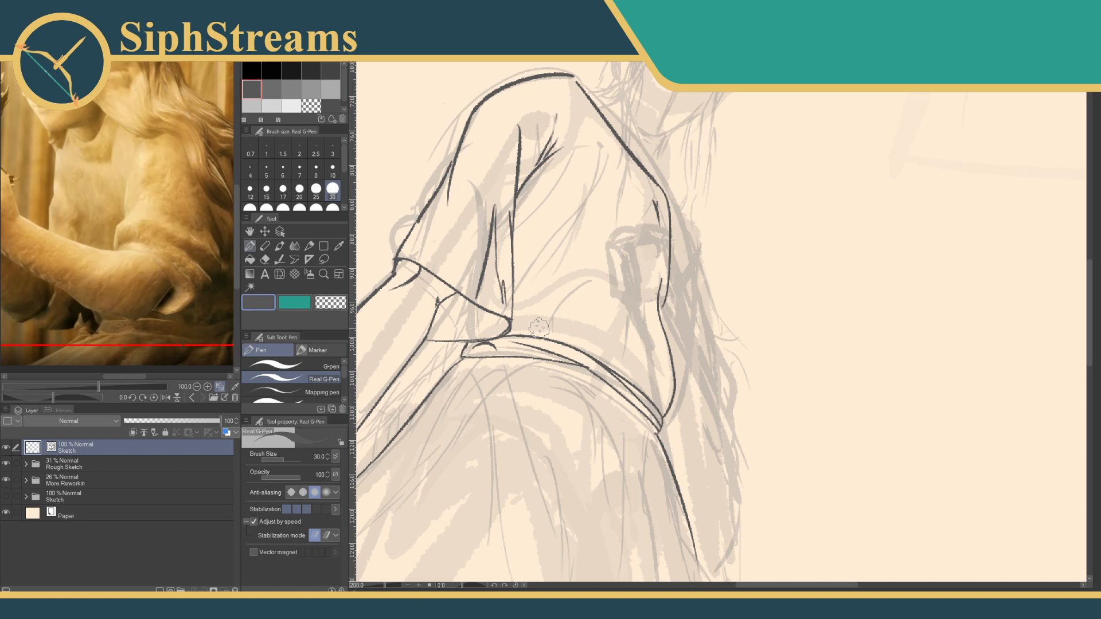
scroll(539, 328, down, 5)
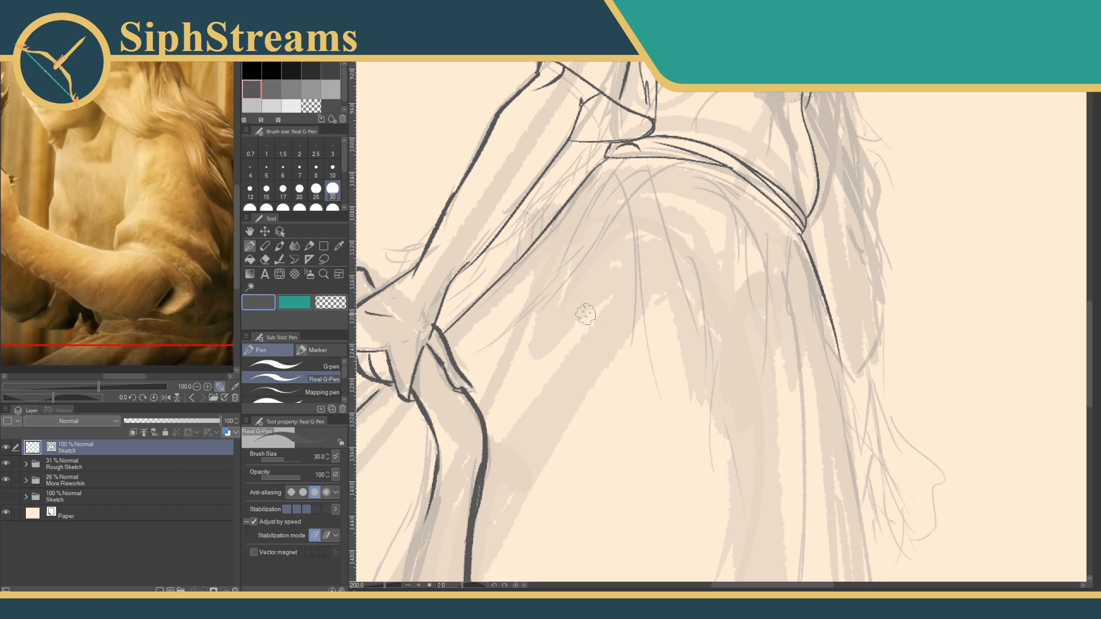
scroll(585, 313, up, 5)
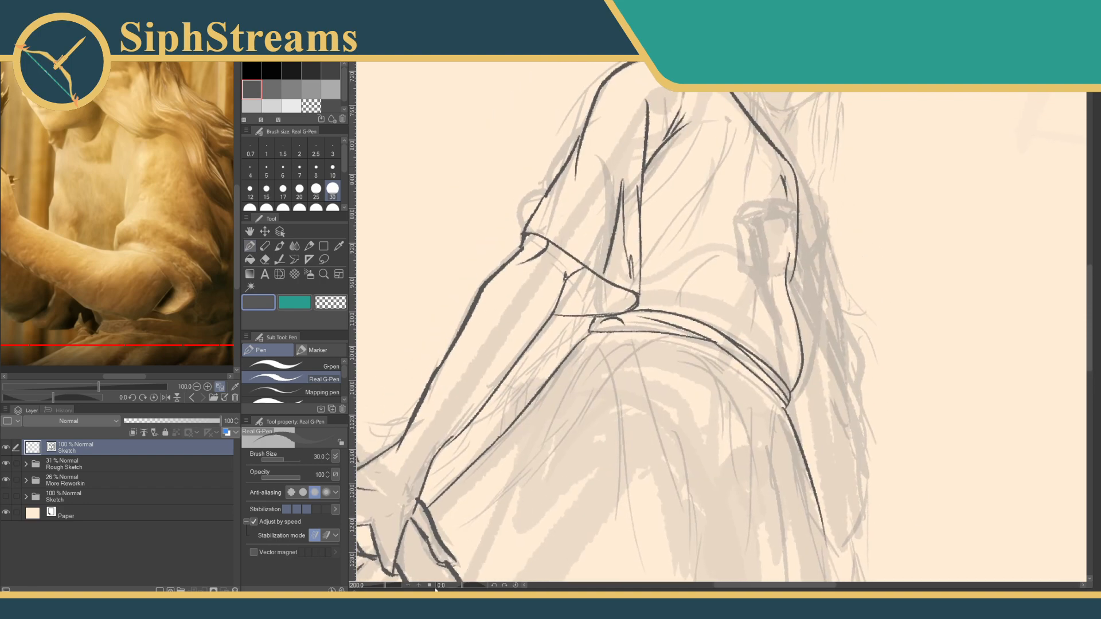
drag(387, 586, 393, 586)
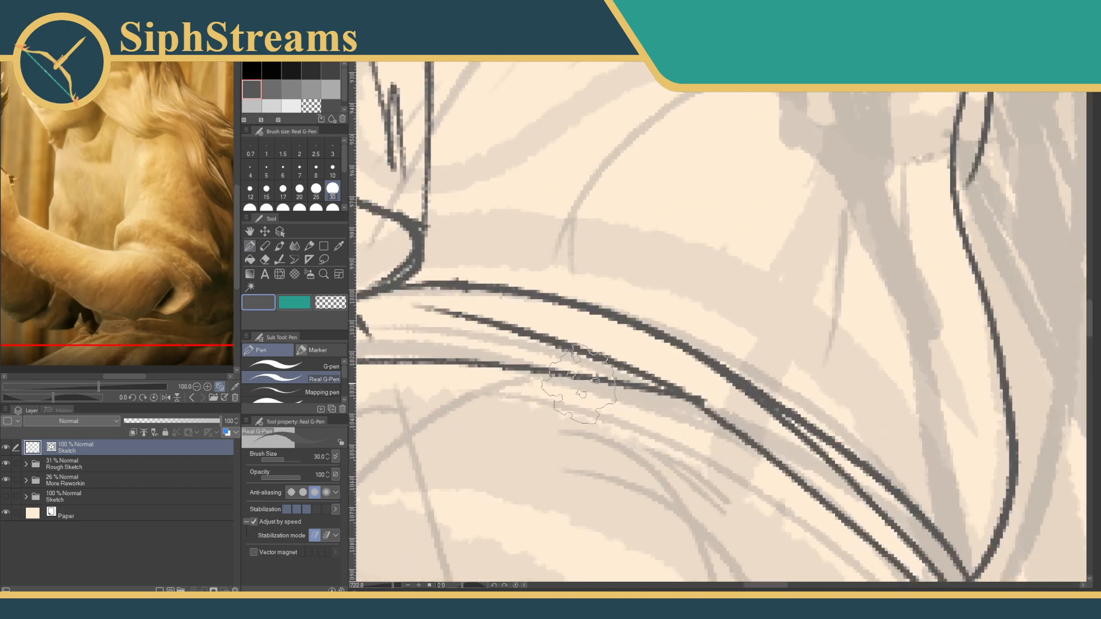
drag(579, 390, 749, 455)
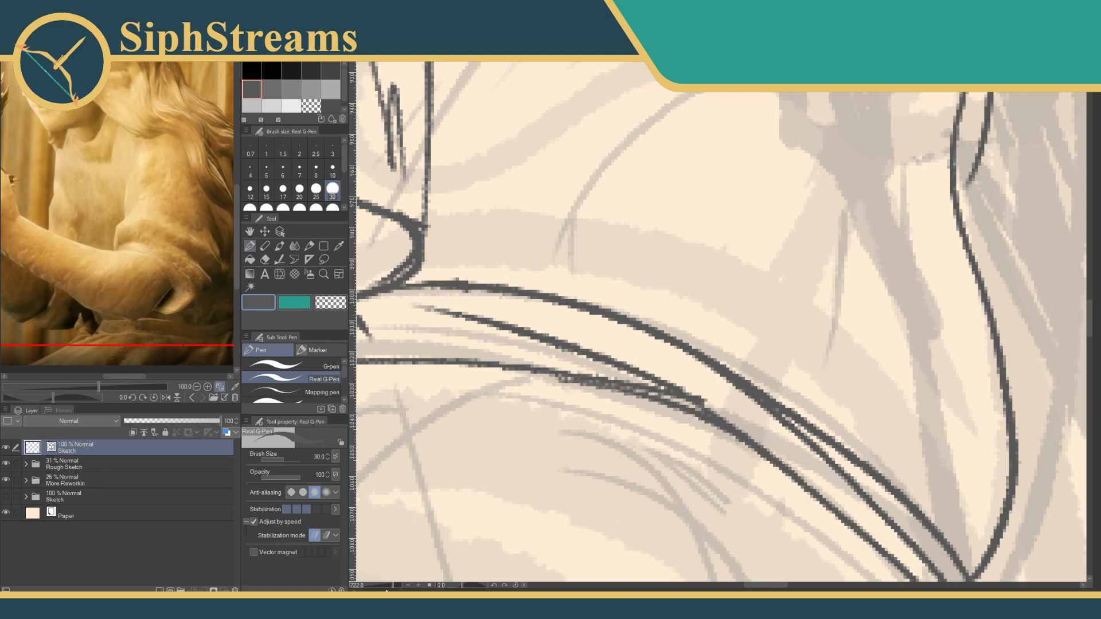
mouse_move(393, 586)
mouse_down()
mouse_move(378, 588)
mouse_move(392, 589)
mouse_up()
drag(499, 466, 532, 470)
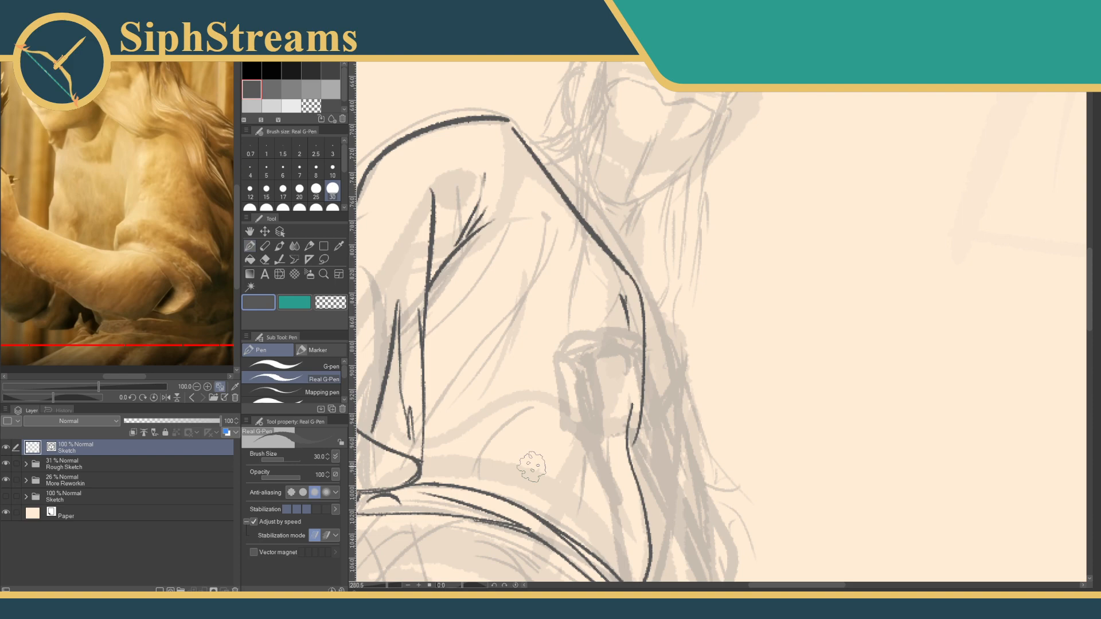
drag(490, 501, 509, 383)
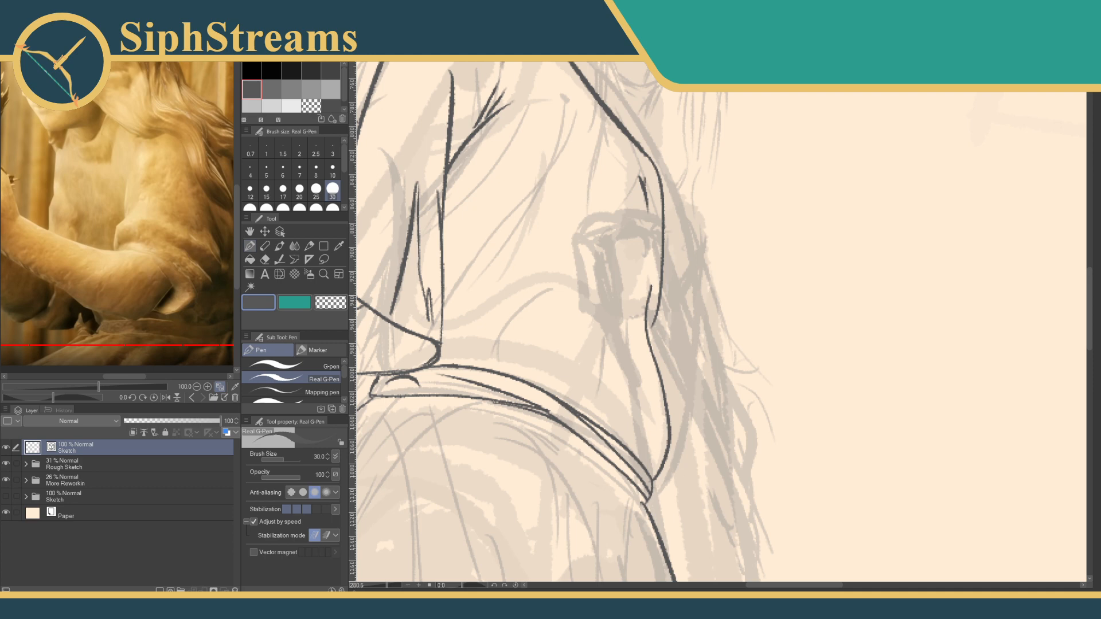
mouse_move(550, 321)
mouse_down()
mouse_move(565, 314)
mouse_move(577, 437)
mouse_move(556, 449)
mouse_up()
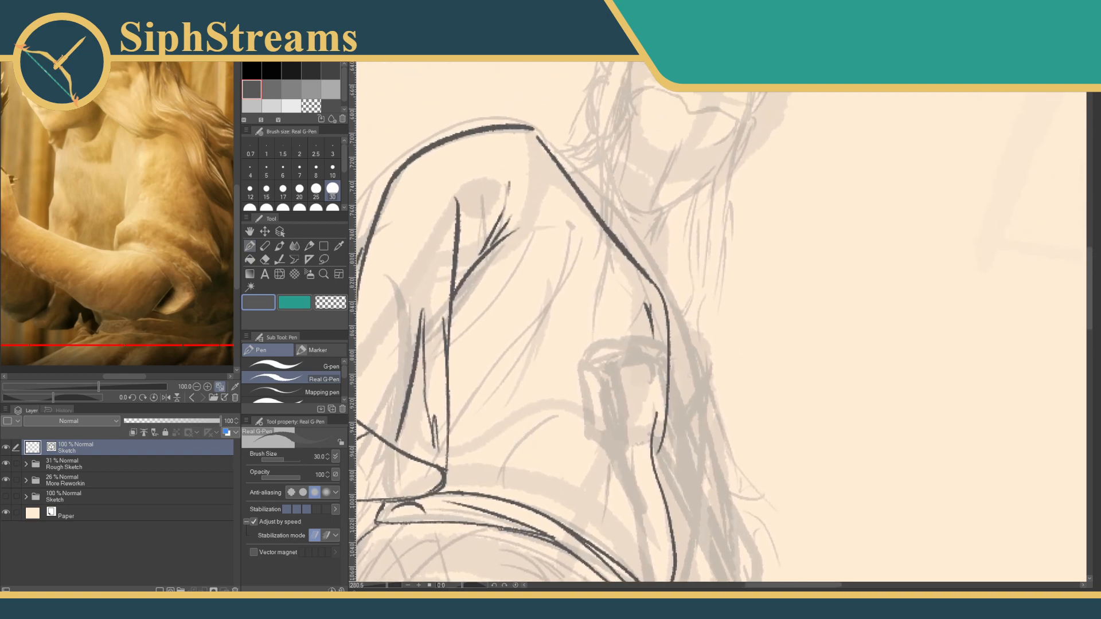
click(392, 586)
drag(388, 564, 665, 534)
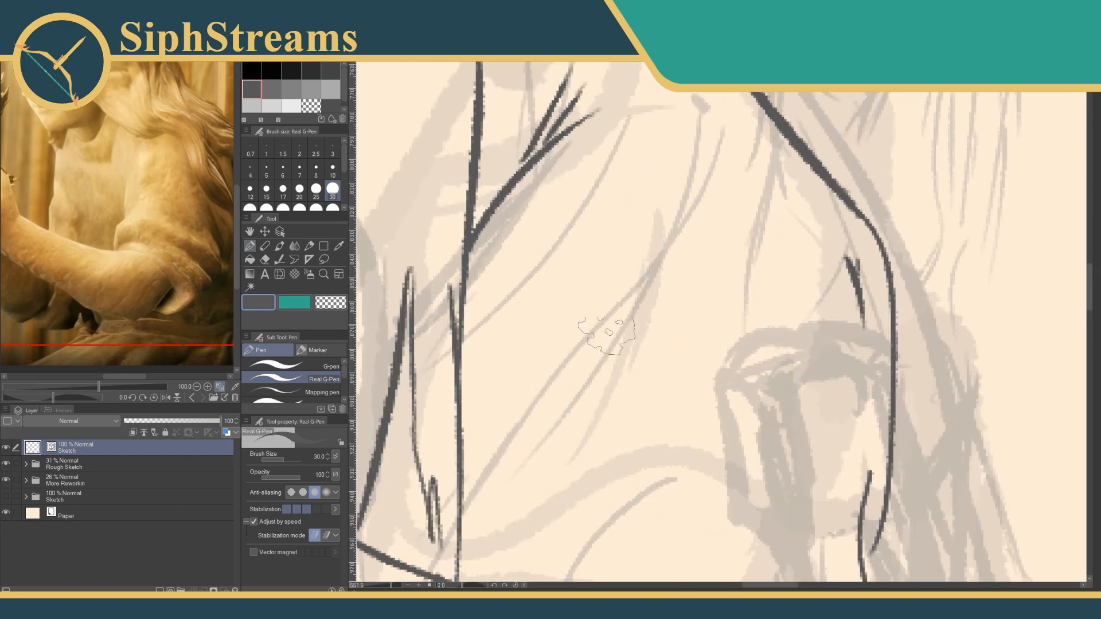
Mark the two ends of the shirt's neckline with short strokes on the diagonal line between shoulder and chest.
mouse_move(607, 131)
mouse_down()
mouse_move(539, 375)
mouse_move(478, 407)
mouse_up()
drag(573, 285, 635, 284)
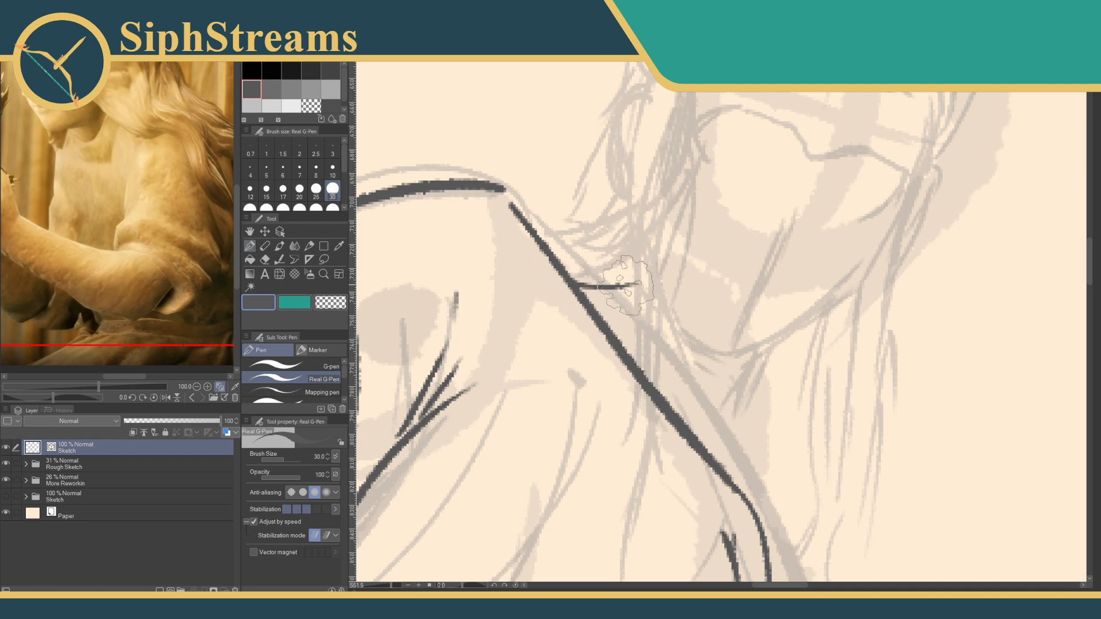
drag(715, 469, 724, 420)
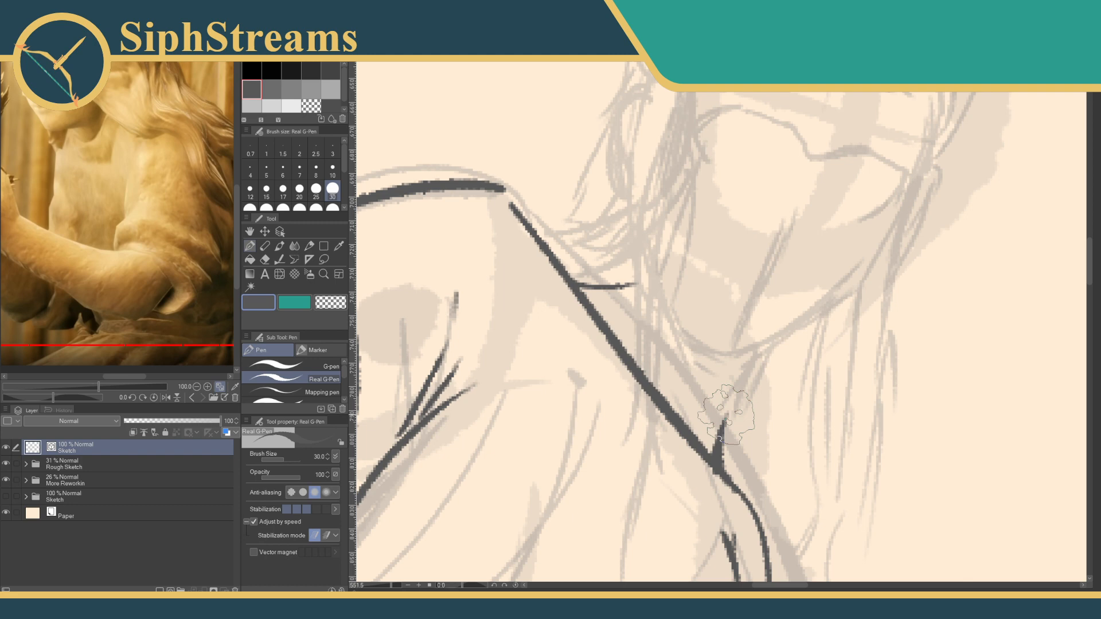
Draw the curved neckline between the two end marks, redrawing it as a deeper, rounder arc.
drag(642, 436, 651, 321)
drag(578, 175, 726, 347)
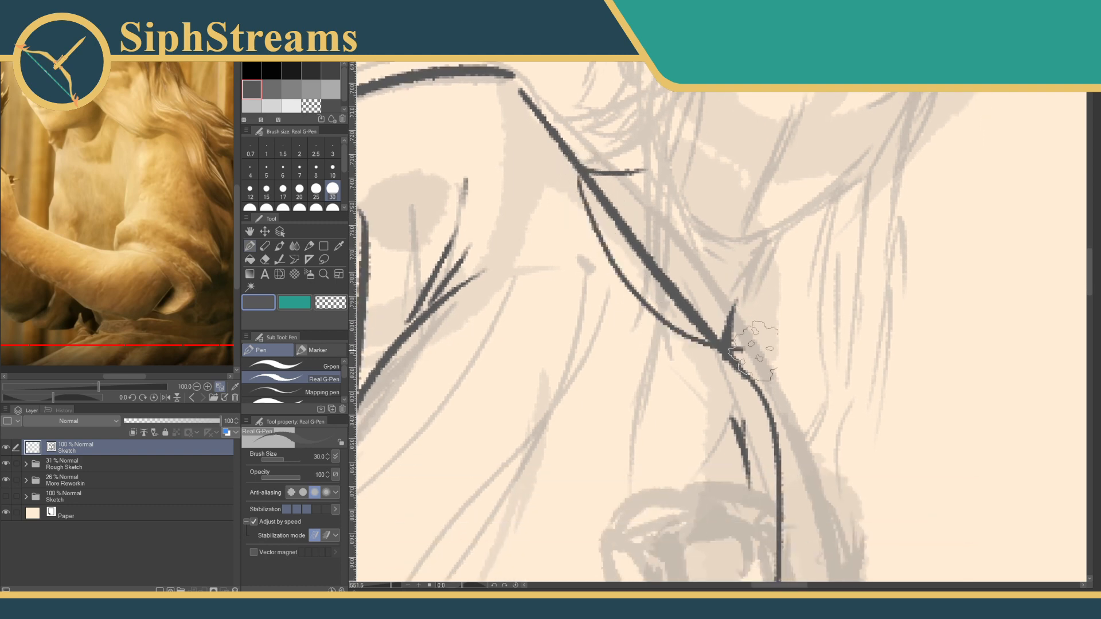
key(ctrl+z)
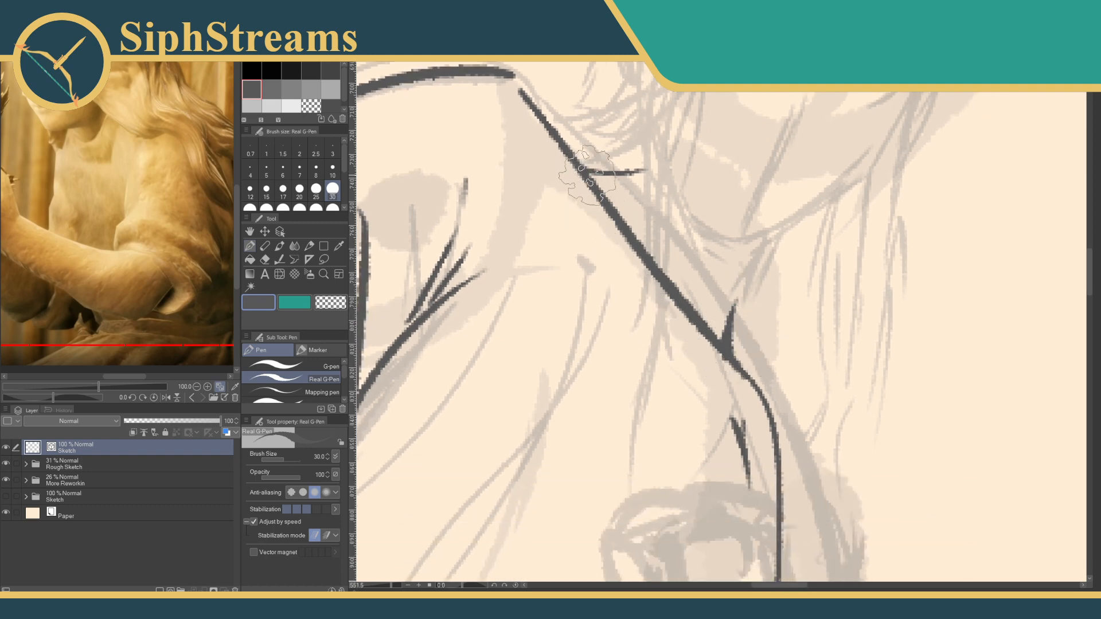
mouse_move(579, 178)
mouse_down()
mouse_move(602, 267)
mouse_move(729, 353)
mouse_up()
key(ctrl+z)
mouse_move(598, 176)
mouse_down()
mouse_move(703, 340)
mouse_move(735, 328)
mouse_move(639, 269)
mouse_move(607, 207)
mouse_move(721, 342)
mouse_move(713, 321)
mouse_move(697, 324)
mouse_move(747, 342)
mouse_up()
Erase the straight line across the neckline opening, make the top Sketch layer the only selected layer, and return to the Real G-Pen.
ctrl+click(665, 278)
key(e)
key(ctrl+z)
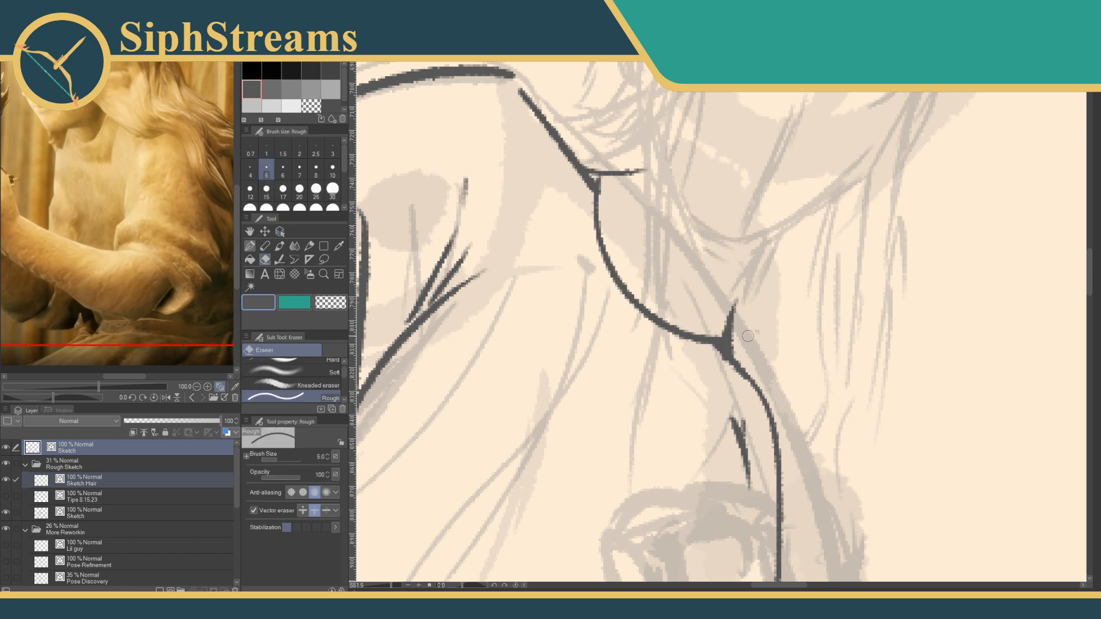
key(ctrl)
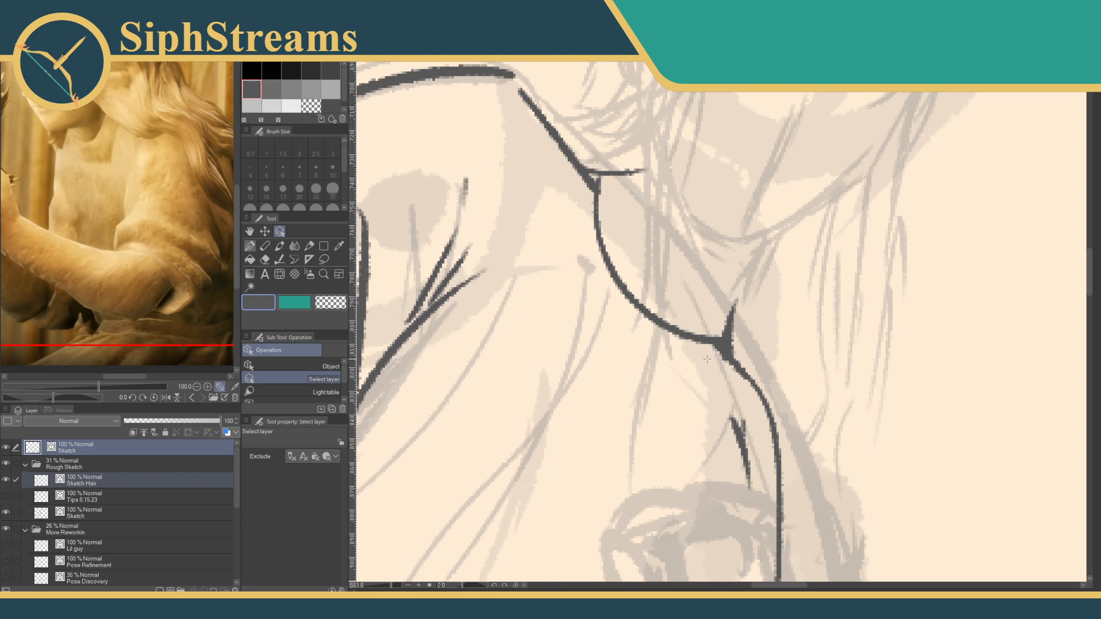
drag(641, 333, 685, 432)
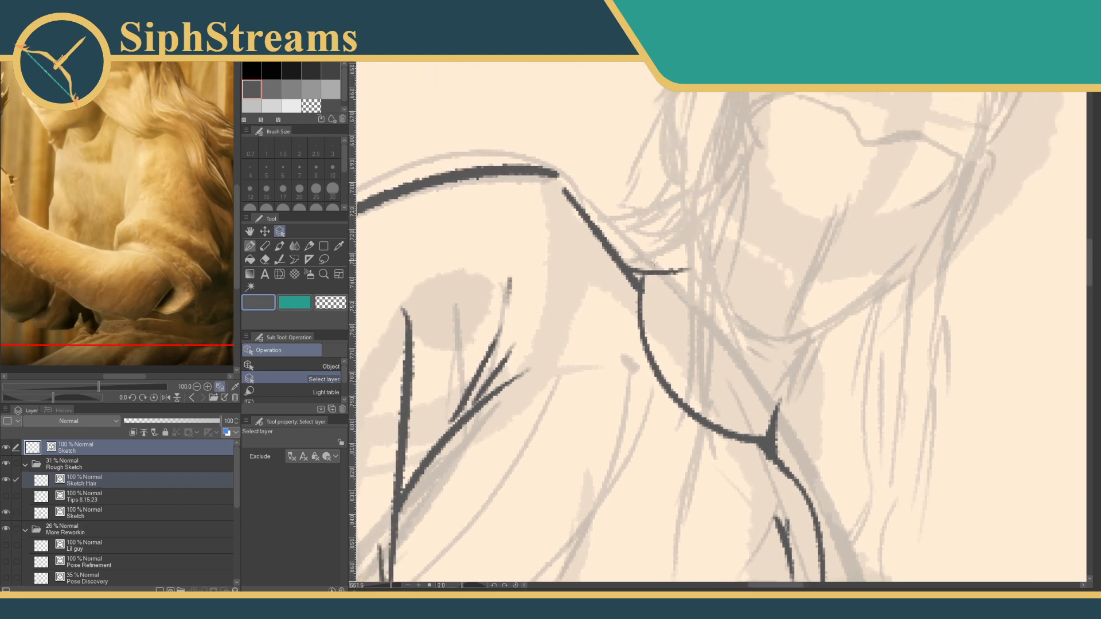
click(641, 281)
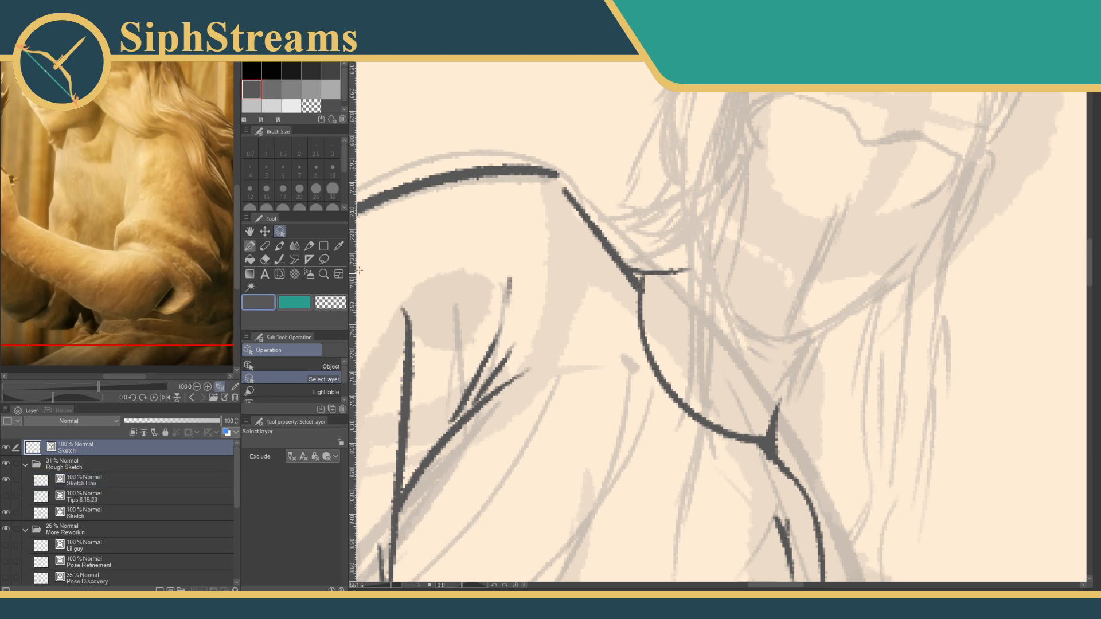
click(250, 248)
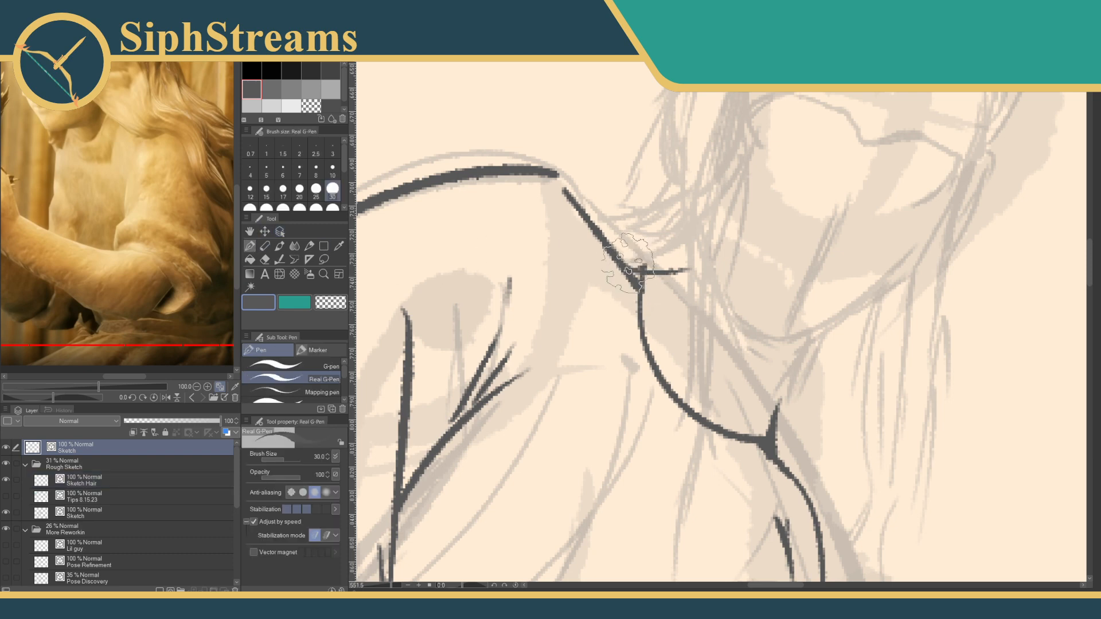
Redraw the slope from the shoulder corner to the neckline as an inward curve and erase the old straight line beneath it.
drag(645, 267, 541, 197)
key(ctrl+z)
mouse_move(647, 263)
mouse_down()
mouse_move(555, 163)
mouse_move(645, 269)
mouse_up()
key(ctrl+z)
key(ctrl+z)
mouse_move(562, 179)
mouse_down()
mouse_move(650, 262)
mouse_move(583, 229)
mouse_move(567, 179)
mouse_move(575, 202)
mouse_up()
key(ctrl+z)
key(e)
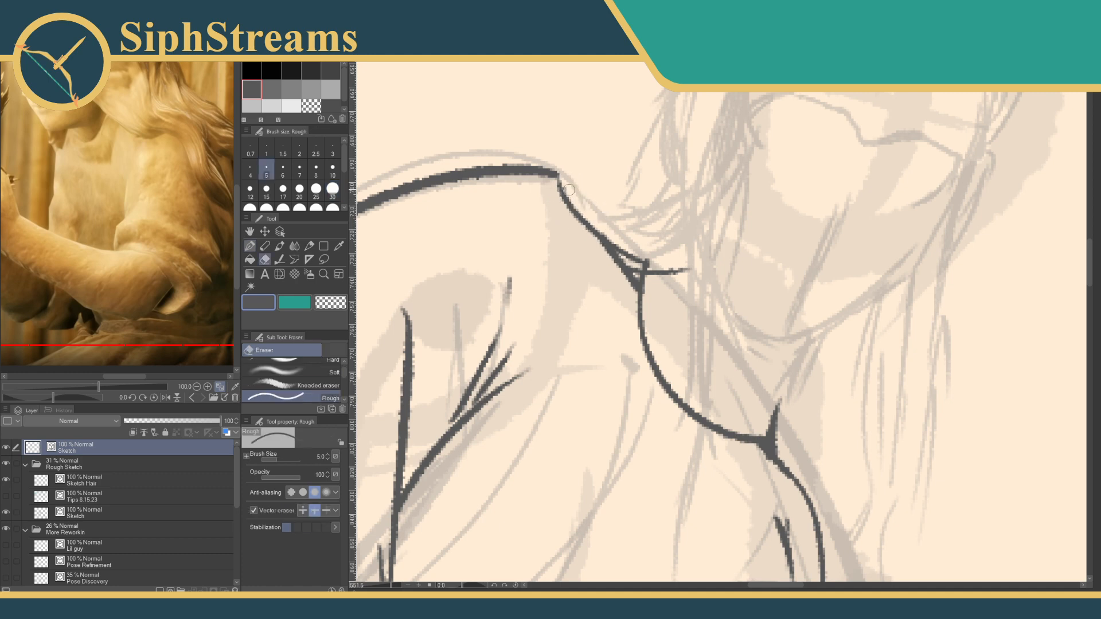
click(613, 261)
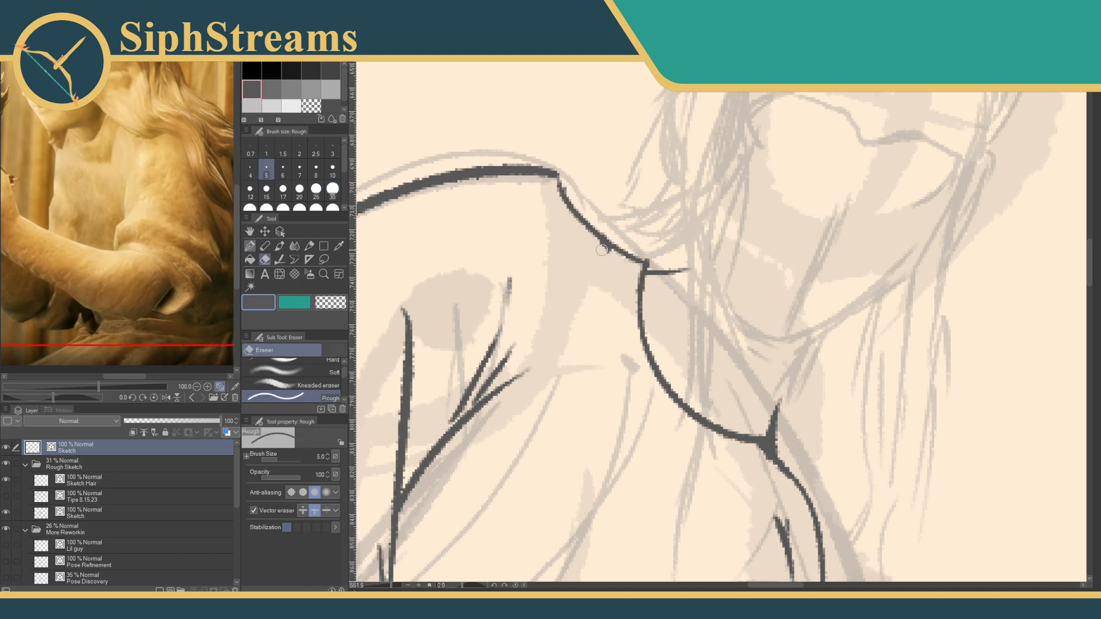
Try to reshape the curve between shoulder and neckline by moving its vector control points.
key(p)
drag(606, 249, 604, 262)
key(ctrl+z)
ctrl+click(603, 248)
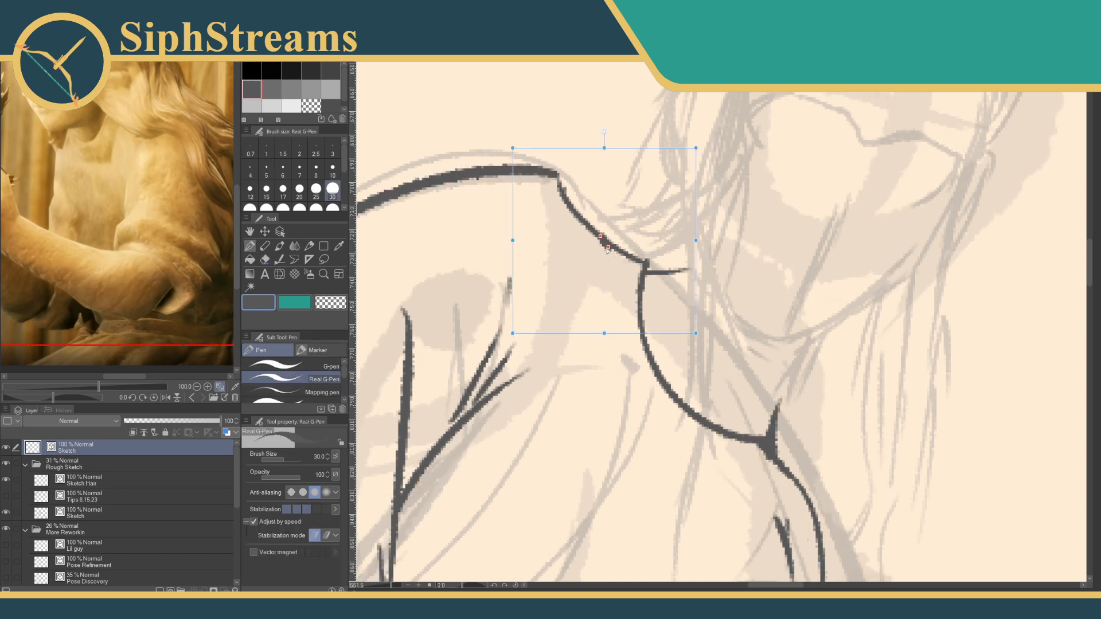
mouse_move(605, 244)
mouse_down()
mouse_move(595, 272)
mouse_move(768, 177)
mouse_up()
key(ctrl+z)
ctrl+click(605, 246)
key(e)
key(p)
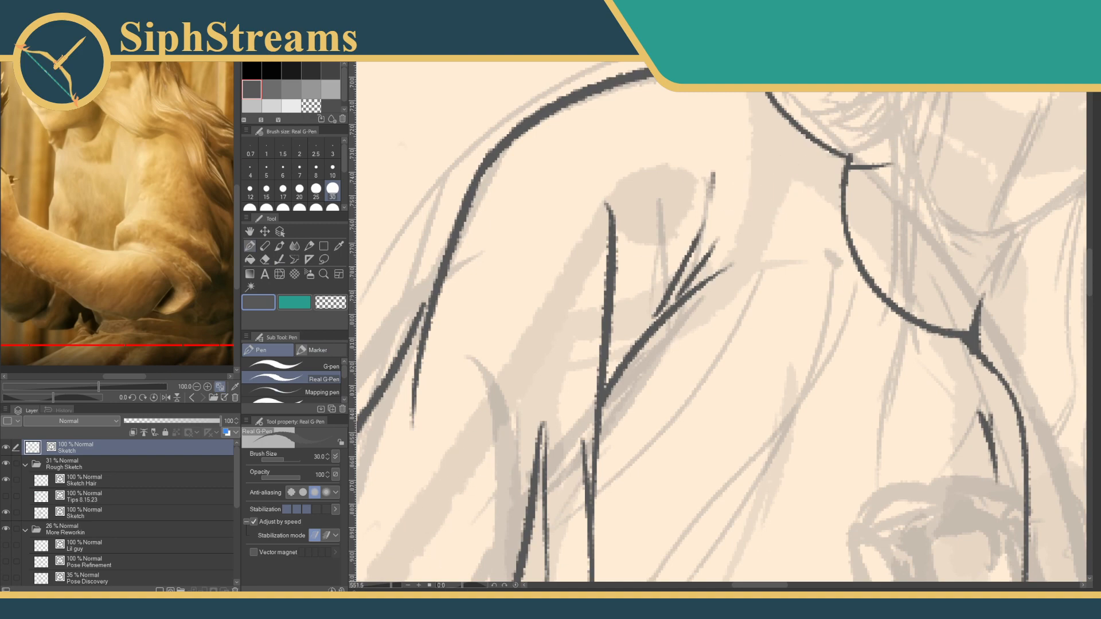
Draw a short second curve parallel to the neckline at its shoulder end to suggest the collar band.
drag(392, 586, 392, 586)
drag(424, 516, 488, 464)
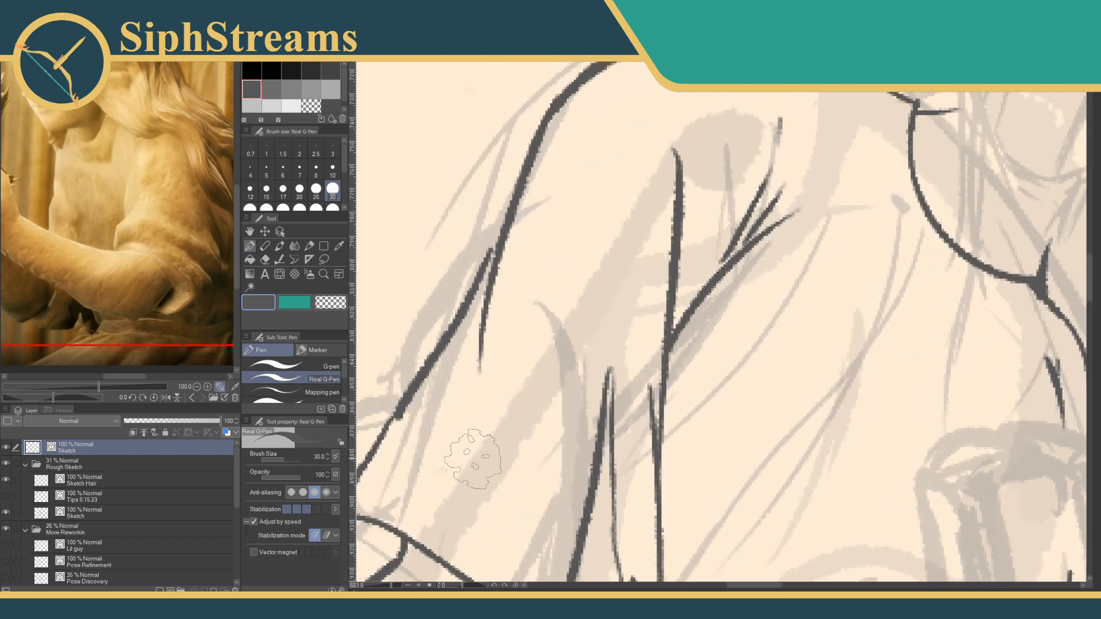
drag(750, 320, 483, 440)
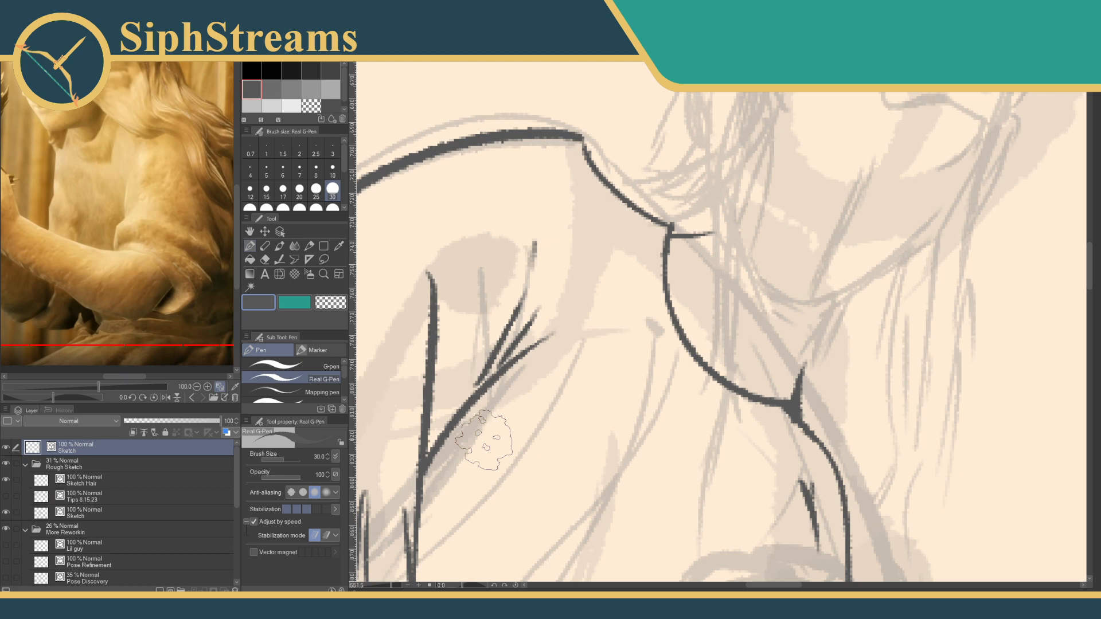
drag(671, 221, 704, 224)
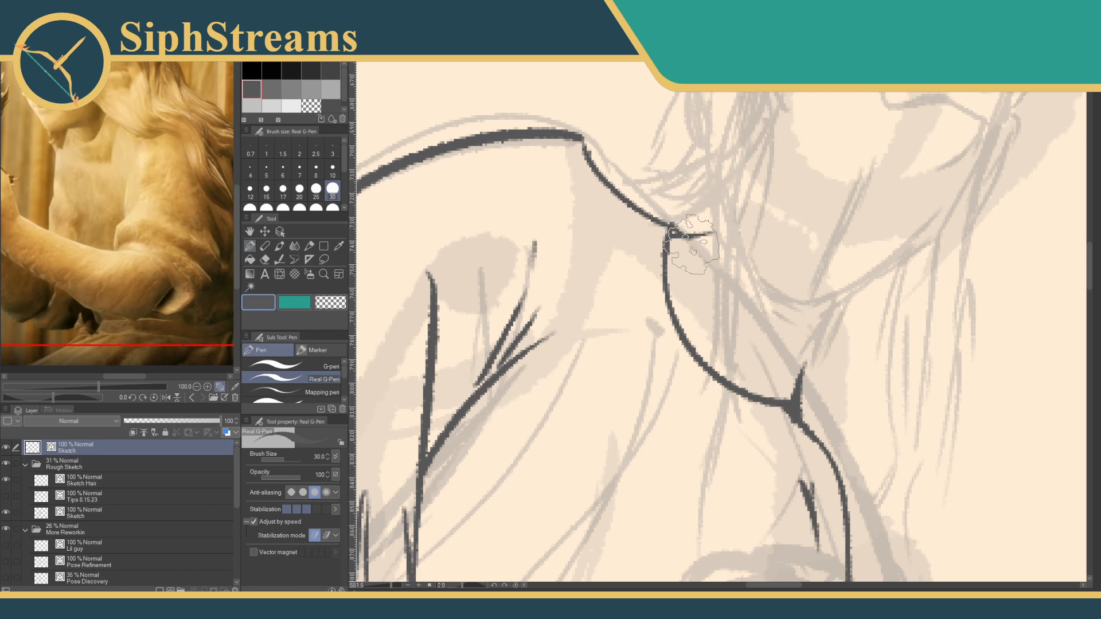
mouse_move(667, 222)
mouse_down()
mouse_move(640, 232)
mouse_move(645, 218)
mouse_move(625, 294)
mouse_up()
key(ctrl+z)
key(ctrl+z)
drag(641, 217, 624, 361)
key(ctrl+z)
drag(639, 218, 625, 373)
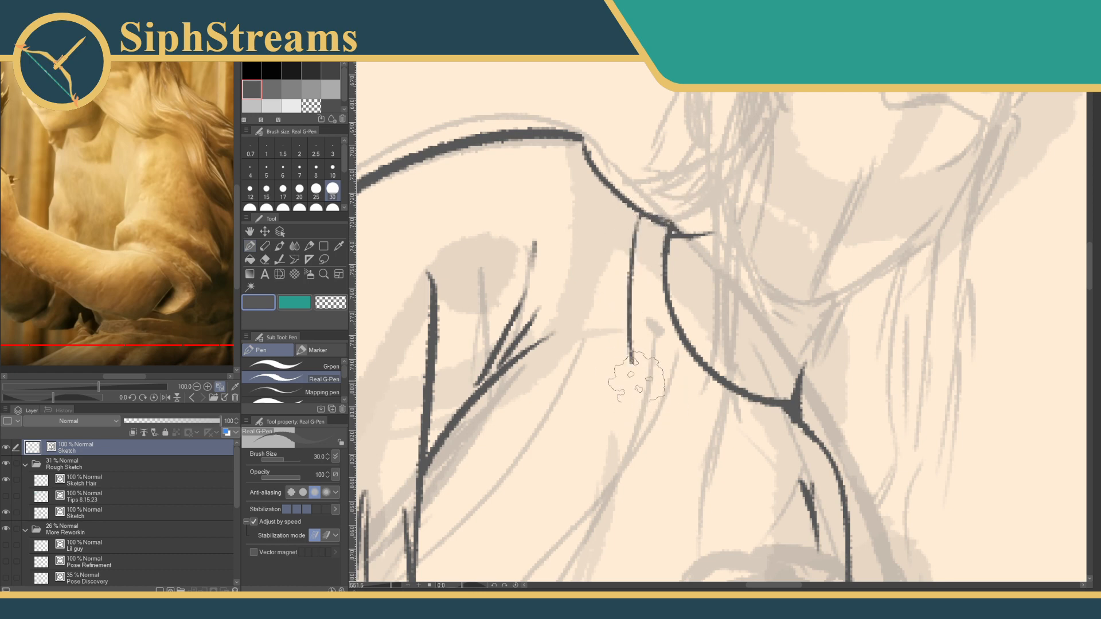
key(ctrl+z)
drag(640, 216, 663, 376)
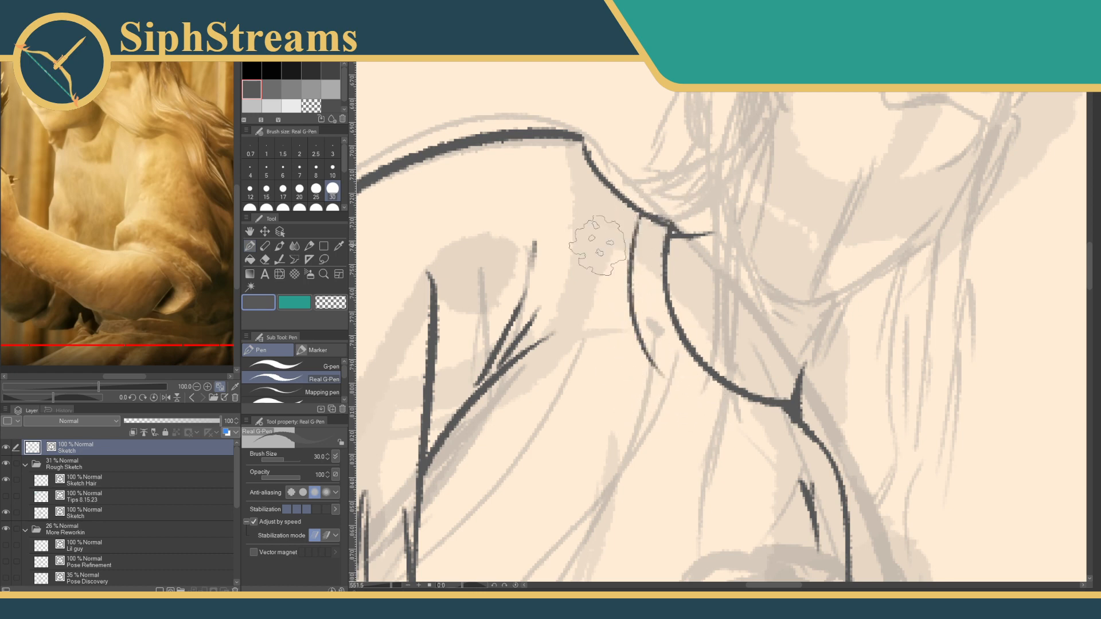
Round the sharp shoulder corner with a connecting stroke and erase the overlapping line near the collar.
drag(588, 156, 642, 263)
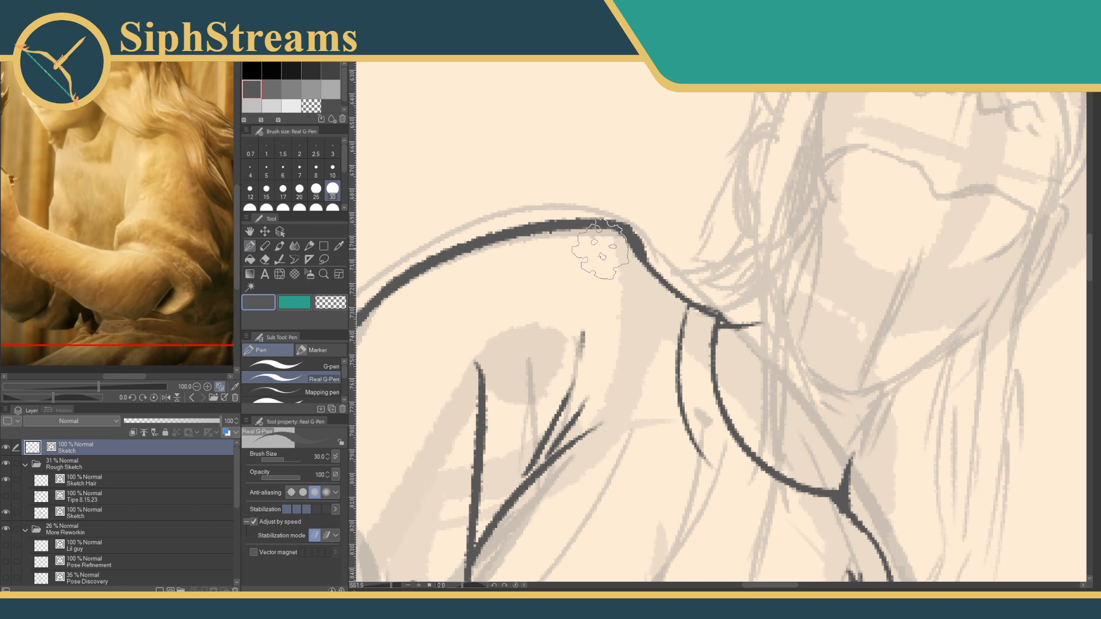
key(e)
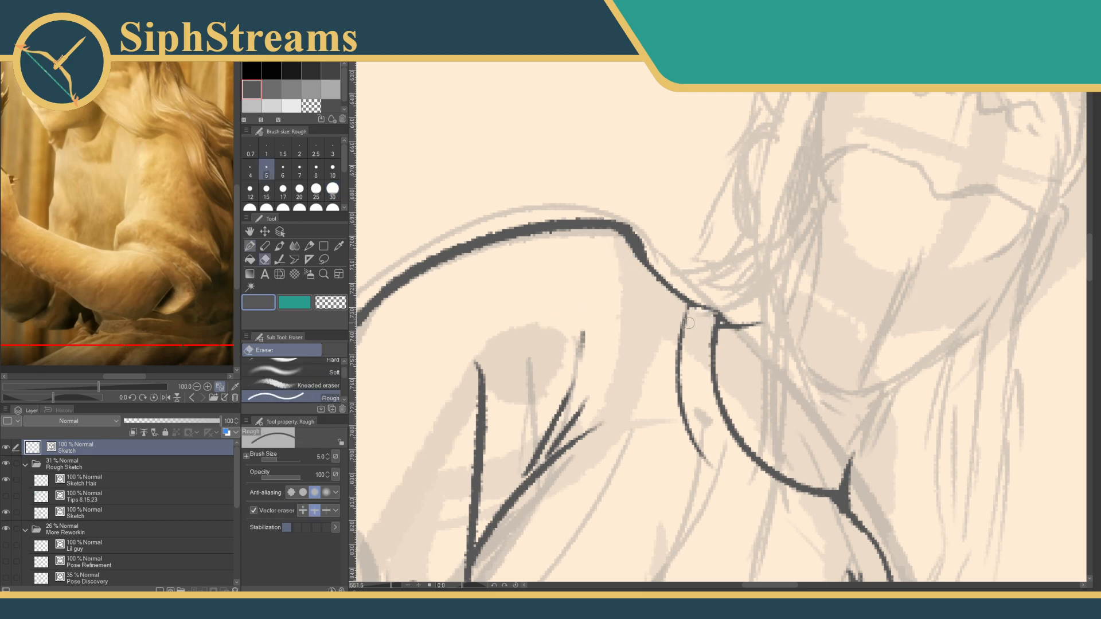
key(p)
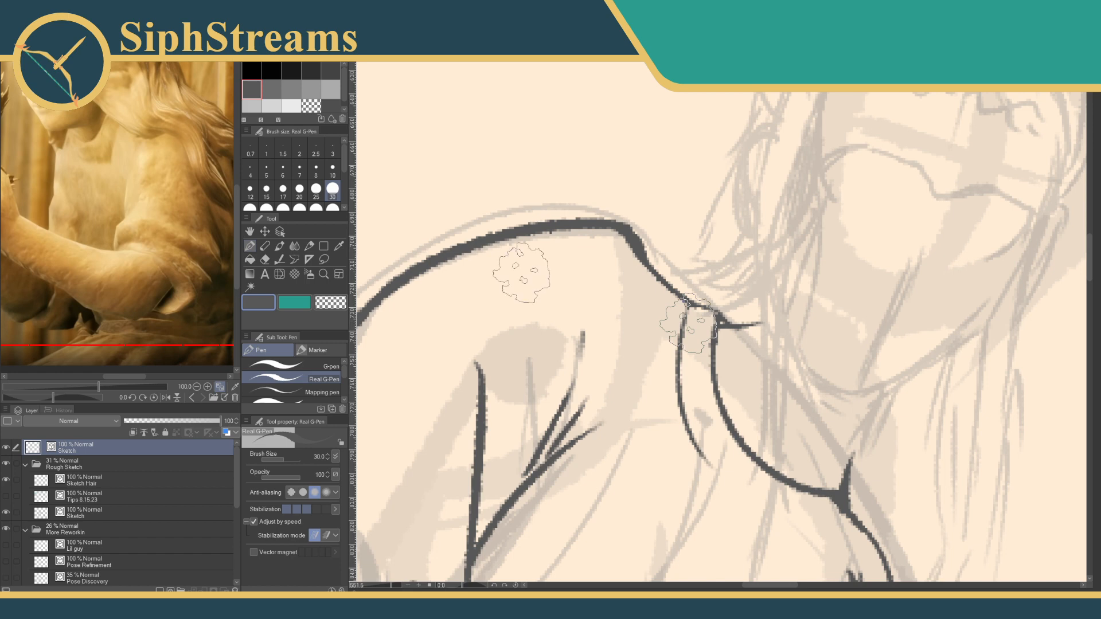
Nudge the vector lines at the shoulder corner slightly outward to smooth the bend.
drag(547, 302, 501, 384)
scroll(597, 344, up, 4)
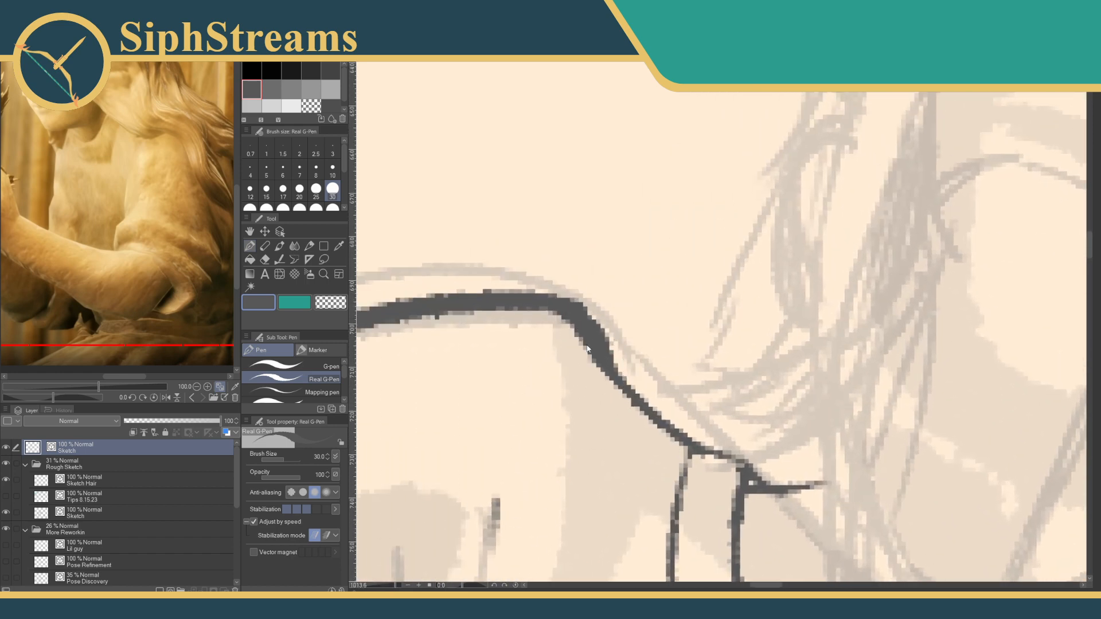
ctrl+click(587, 347)
drag(586, 337, 597, 328)
ctrl+click(596, 331)
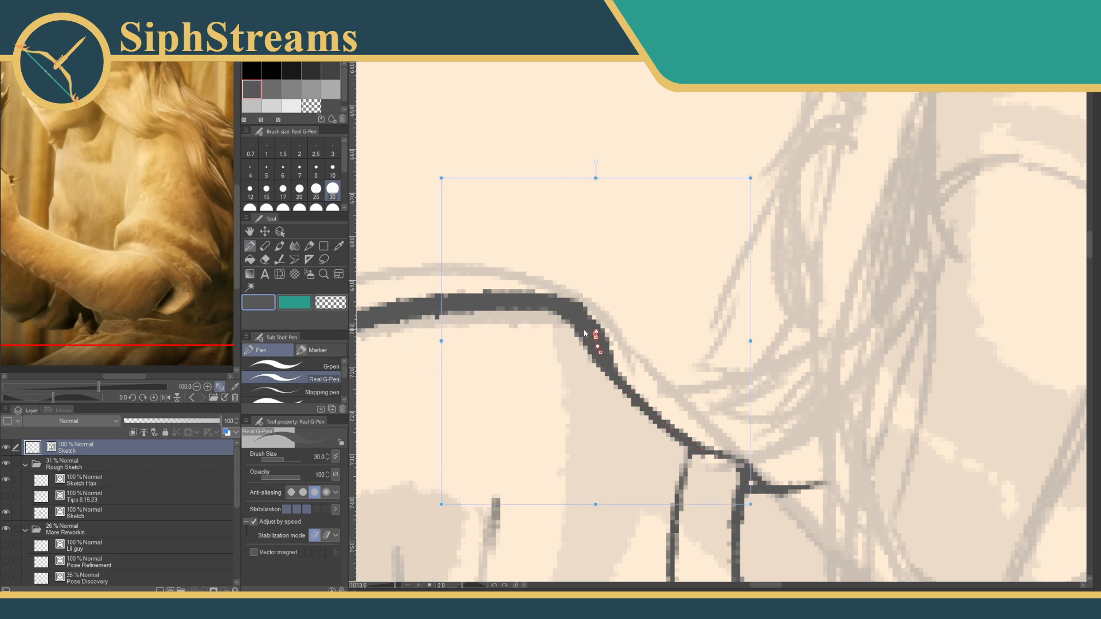
ctrl+click(579, 336)
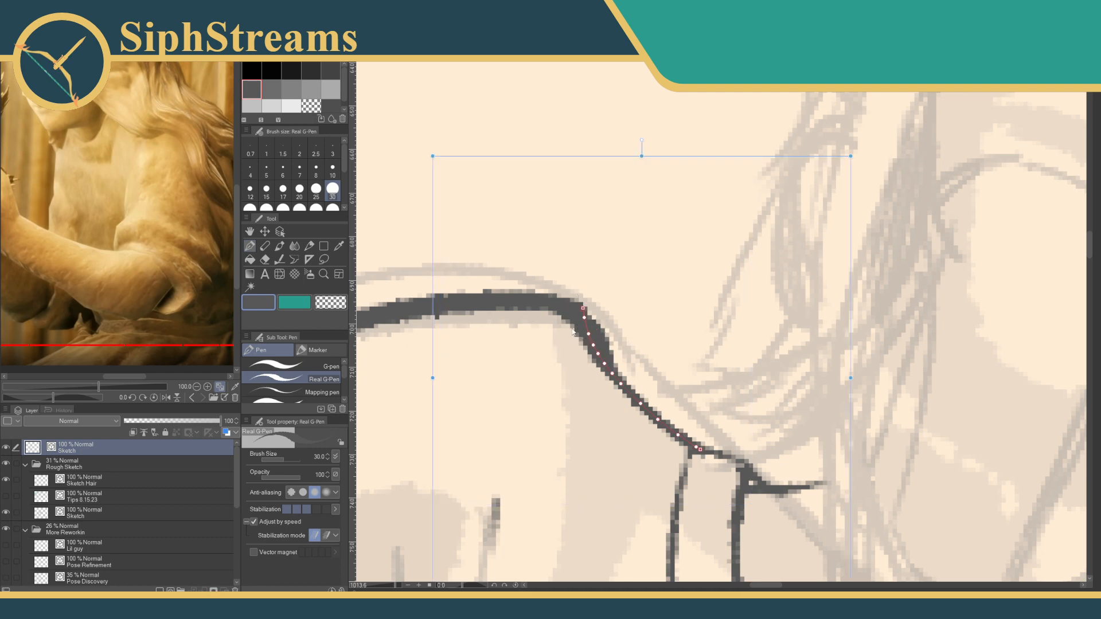
ctrl+click(573, 324)
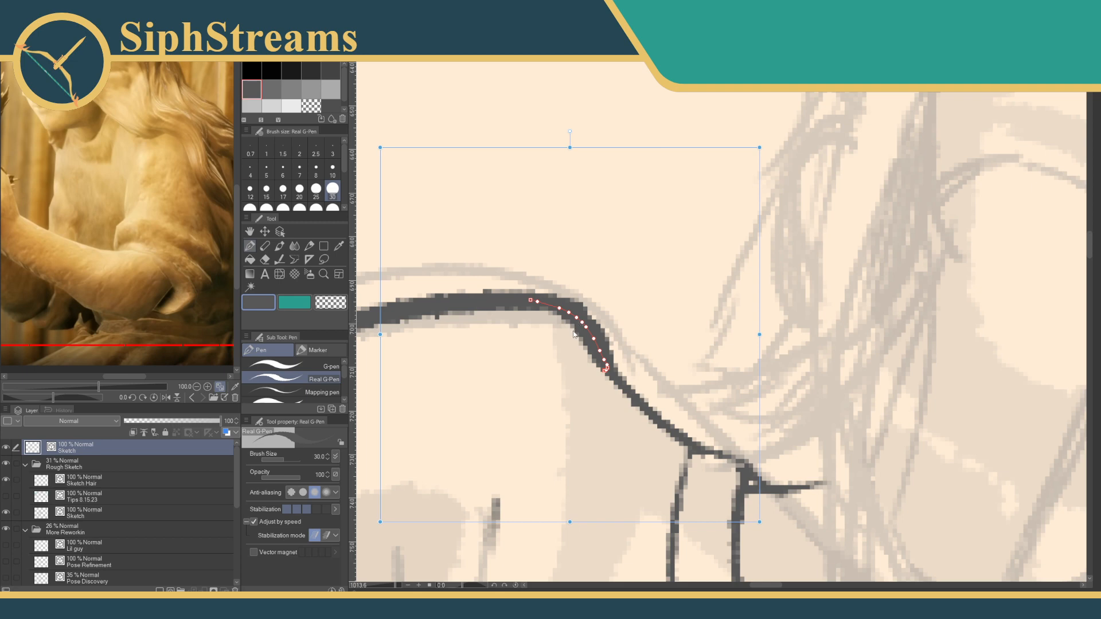
ctrl+click(582, 324)
drag(587, 335, 600, 344)
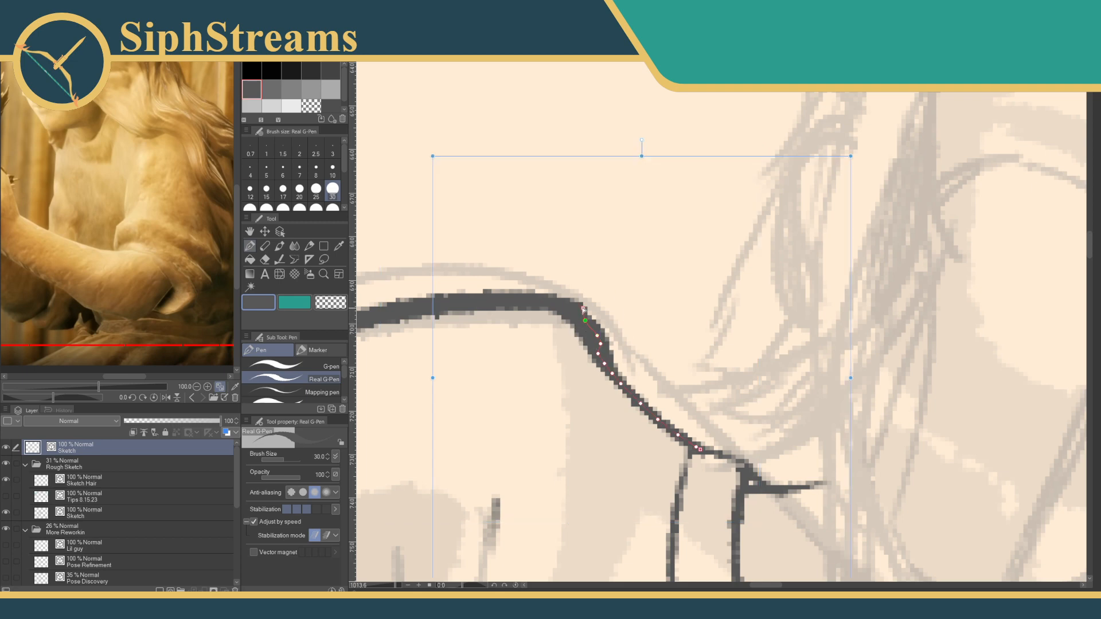
ctrl+click(581, 336)
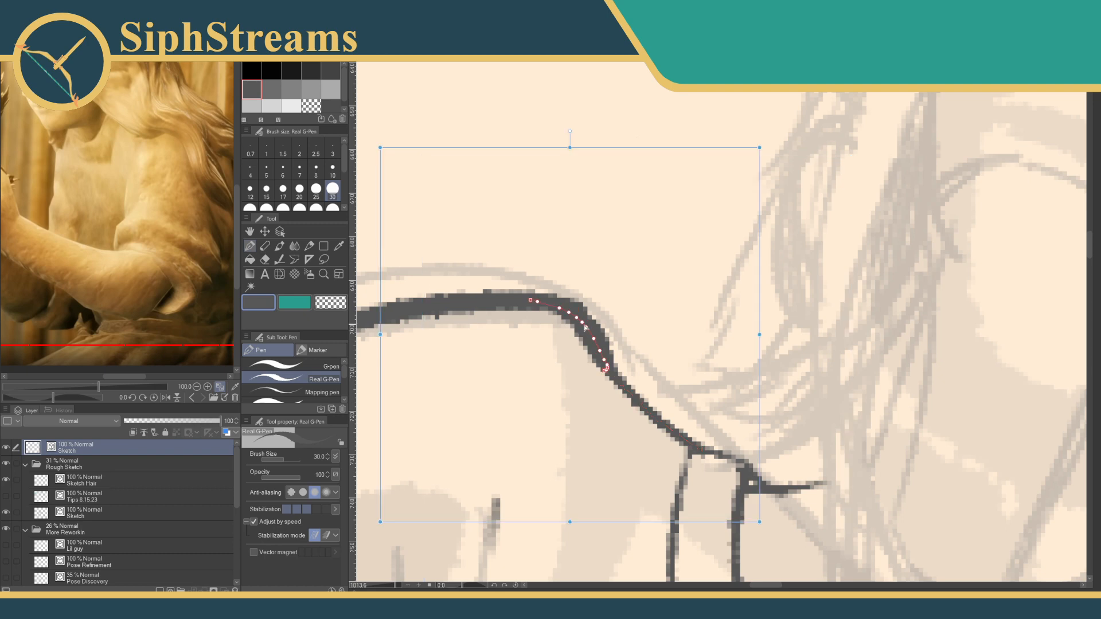
drag(582, 334, 591, 332)
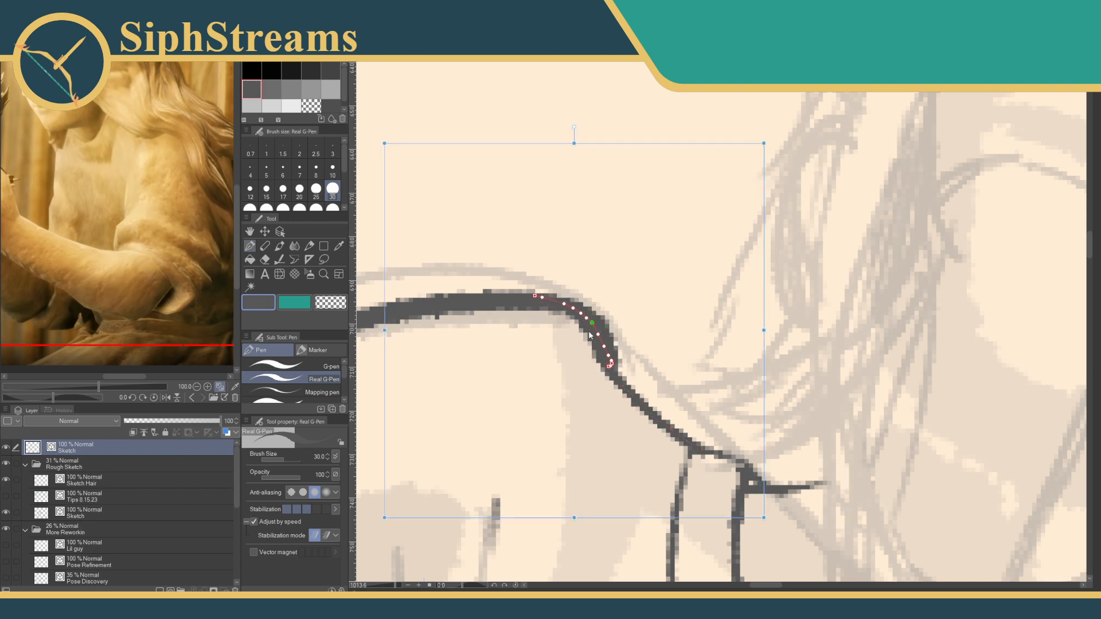
Thicken the slope between shoulder corner and collar with a new stroke, erasing the overlap so both lines merge smoothly.
drag(395, 586, 384, 589)
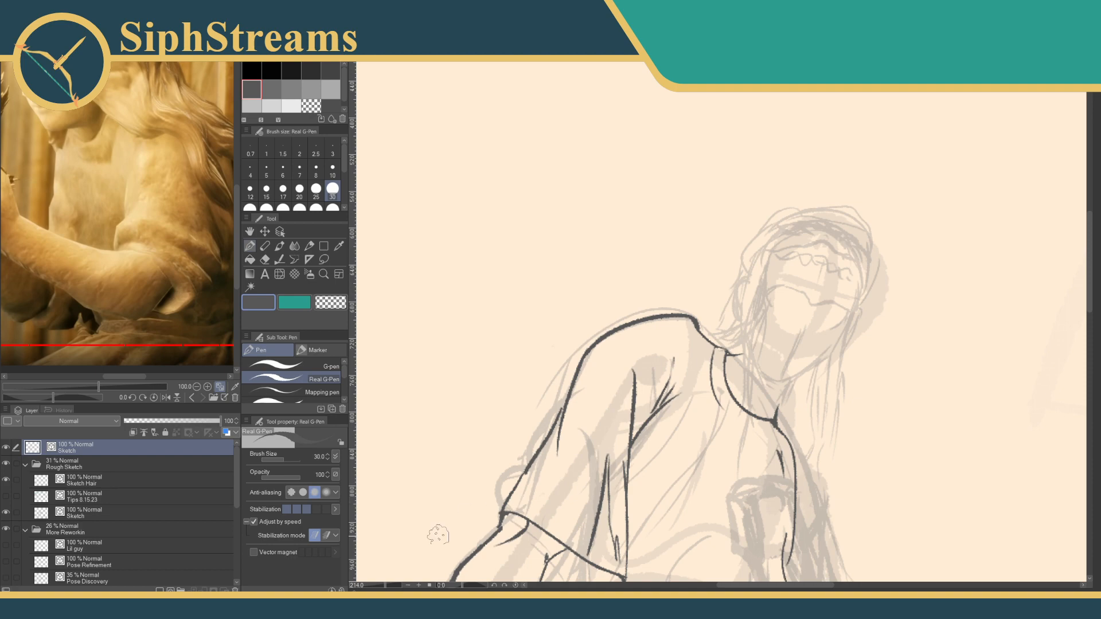
drag(387, 586, 399, 586)
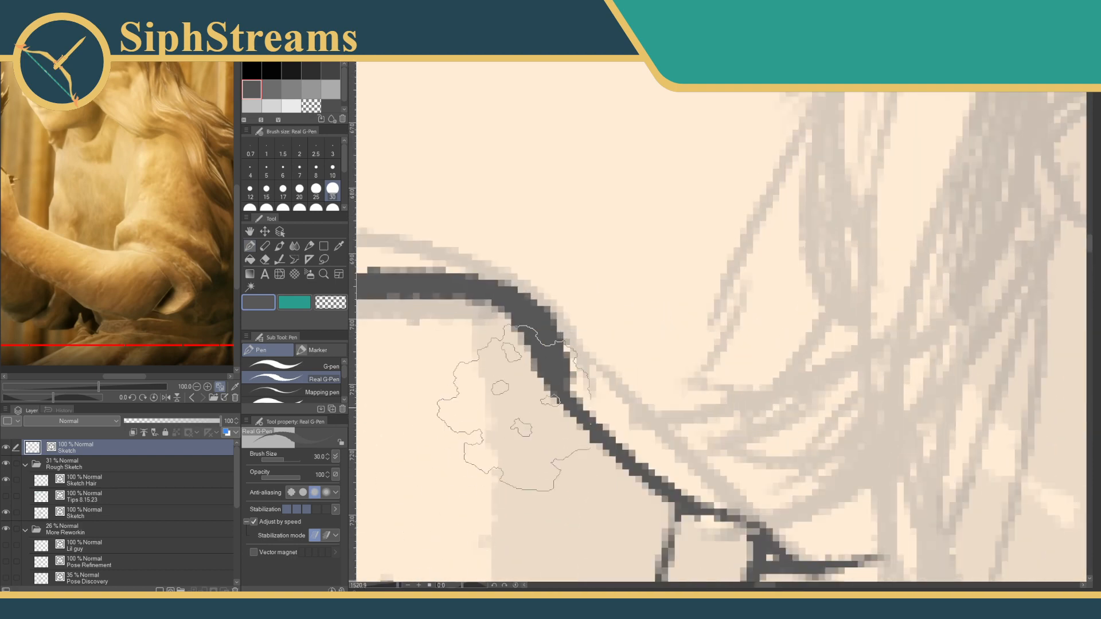
drag(515, 407, 672, 390)
mouse_move(398, 585)
mouse_down()
mouse_move(384, 586)
mouse_move(394, 586)
mouse_up()
drag(644, 349, 602, 233)
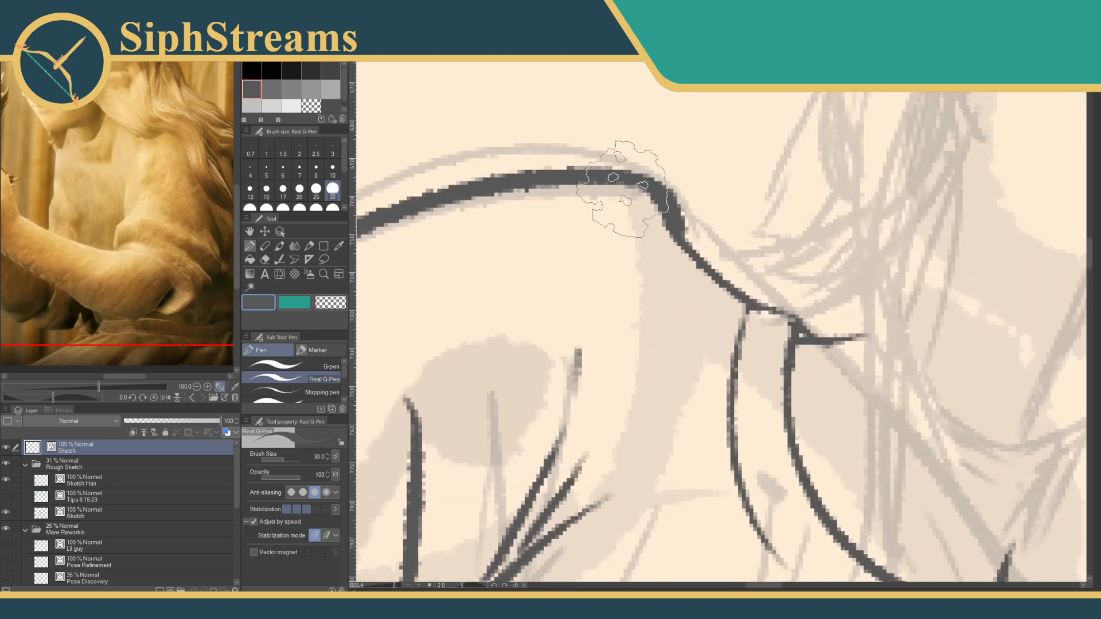
drag(724, 267, 804, 321)
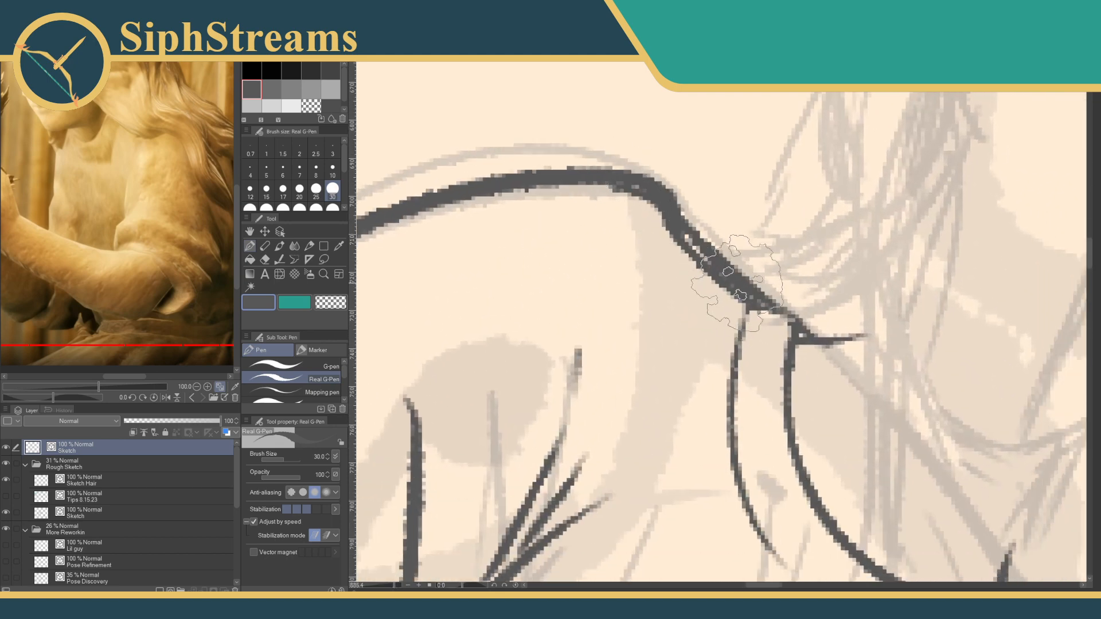
key(ctrl+z)
key(e)
mouse_move(670, 216)
mouse_down()
mouse_move(646, 216)
mouse_move(691, 217)
mouse_move(679, 299)
mouse_move(673, 225)
mouse_move(679, 250)
mouse_move(660, 219)
mouse_move(721, 310)
mouse_move(753, 319)
mouse_up()
key(p)
key(ctrl+z)
mouse_move(645, 172)
mouse_down()
mouse_move(734, 287)
mouse_move(764, 301)
mouse_move(635, 186)
mouse_up()
key(ctrl+z)
Try a short vertical seam line running down from the shoulder corner.
drag(593, 294, 720, 289)
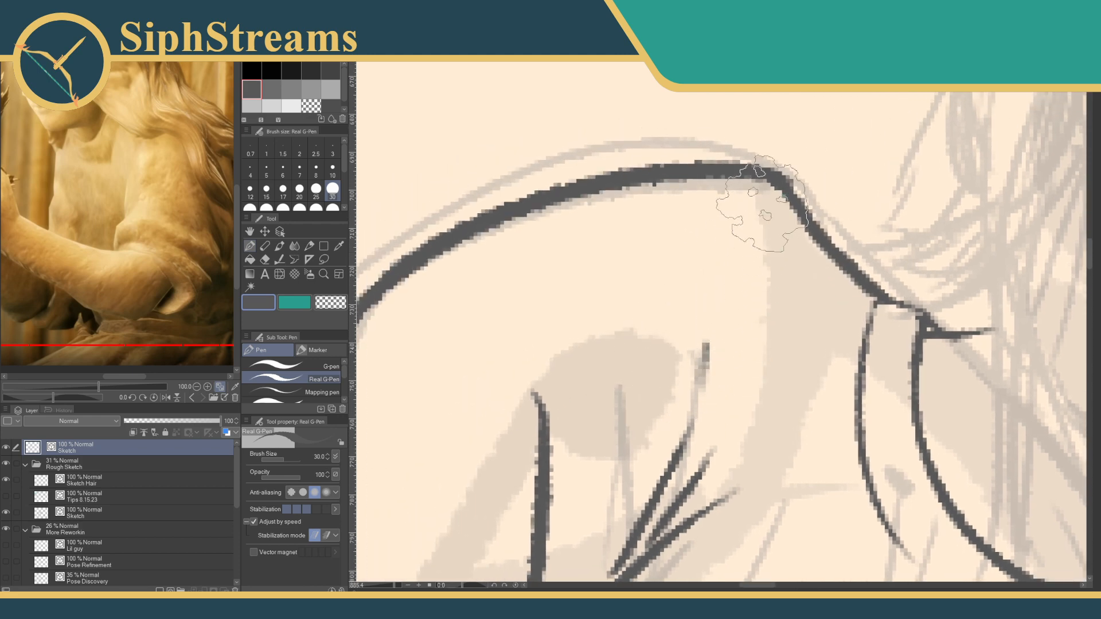
drag(771, 189, 761, 303)
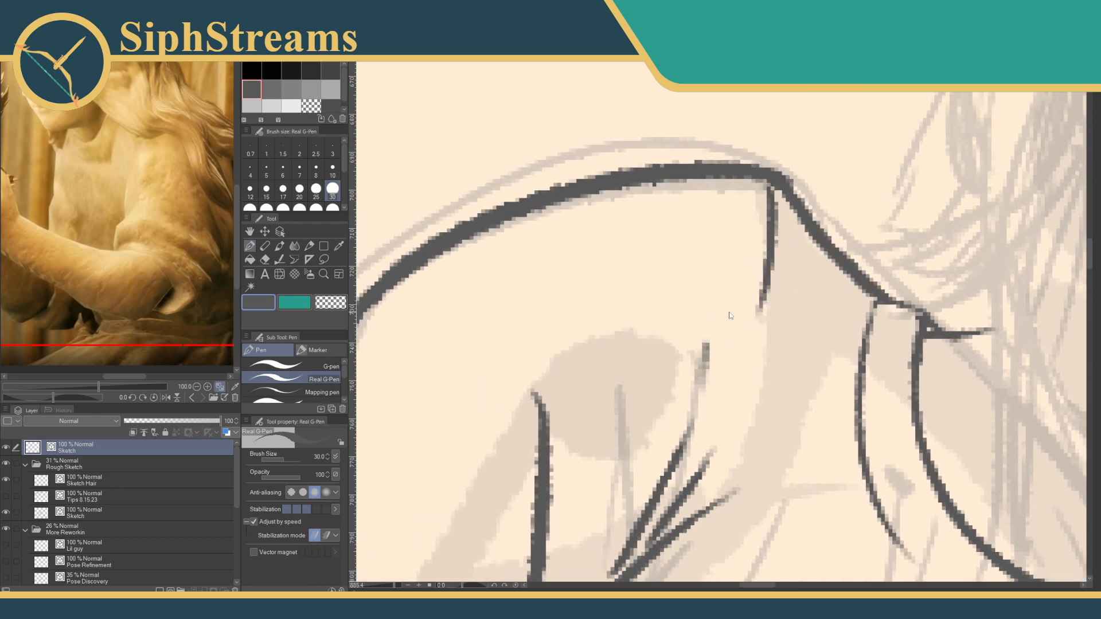
key(ctrl+z)
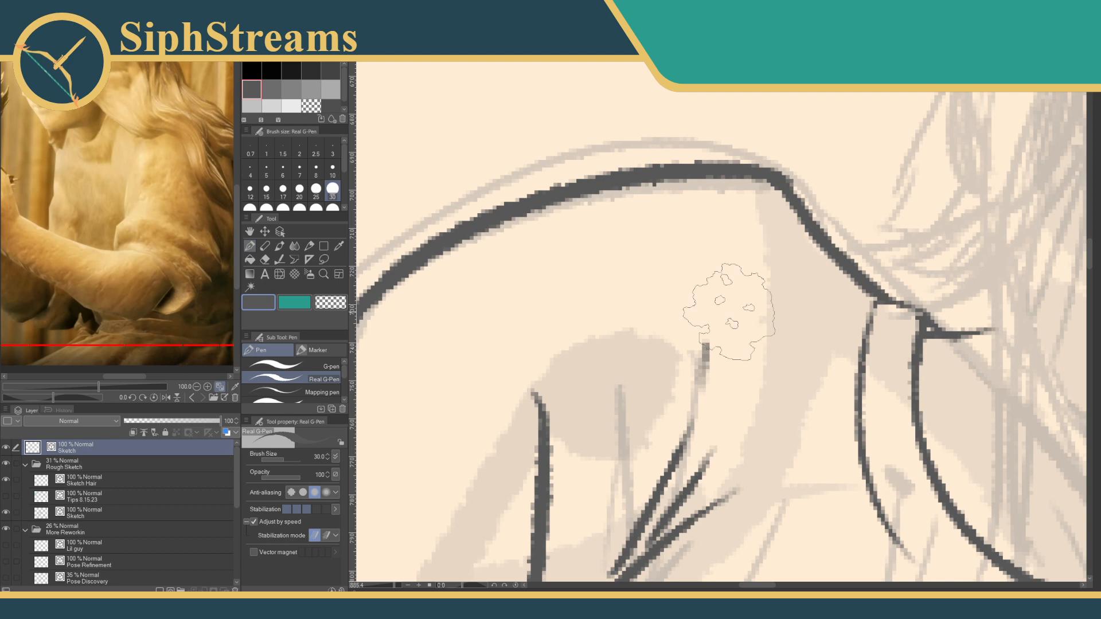
Retry a seam line running down from the shoulder corner and remove the trial strokes.
drag(395, 586, 388, 586)
drag(667, 485, 602, 344)
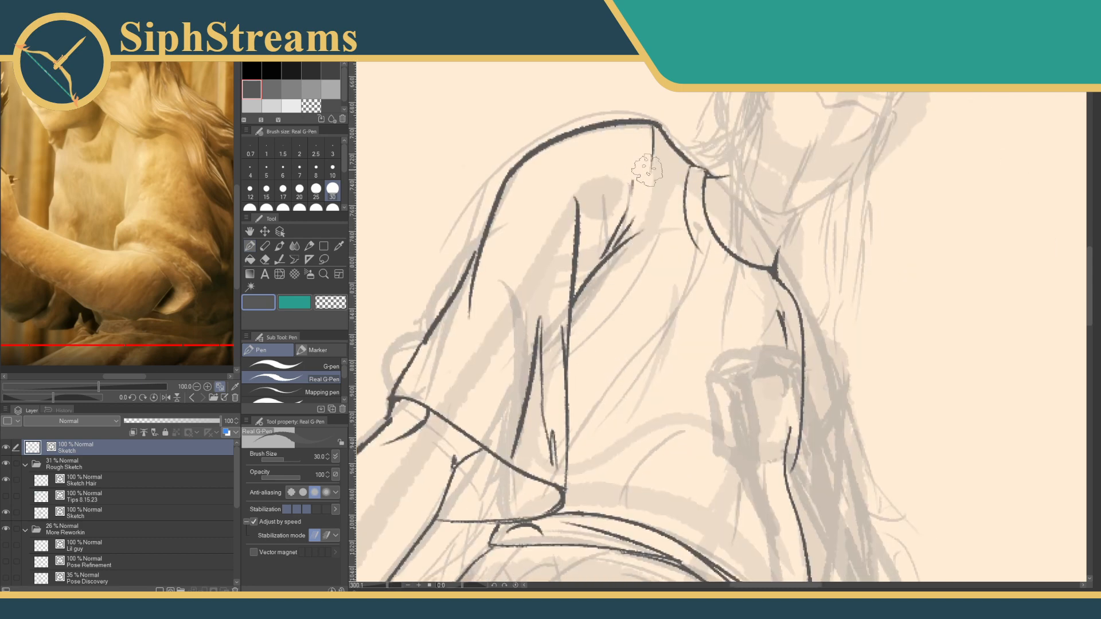
drag(657, 129, 655, 172)
key(ctrl+z)
drag(627, 324, 767, 348)
key(ctrl+z)
Draw a wavy, gathered shirt hem above the waistband, starting beside the sleeve's lower corner.
drag(596, 441, 639, 383)
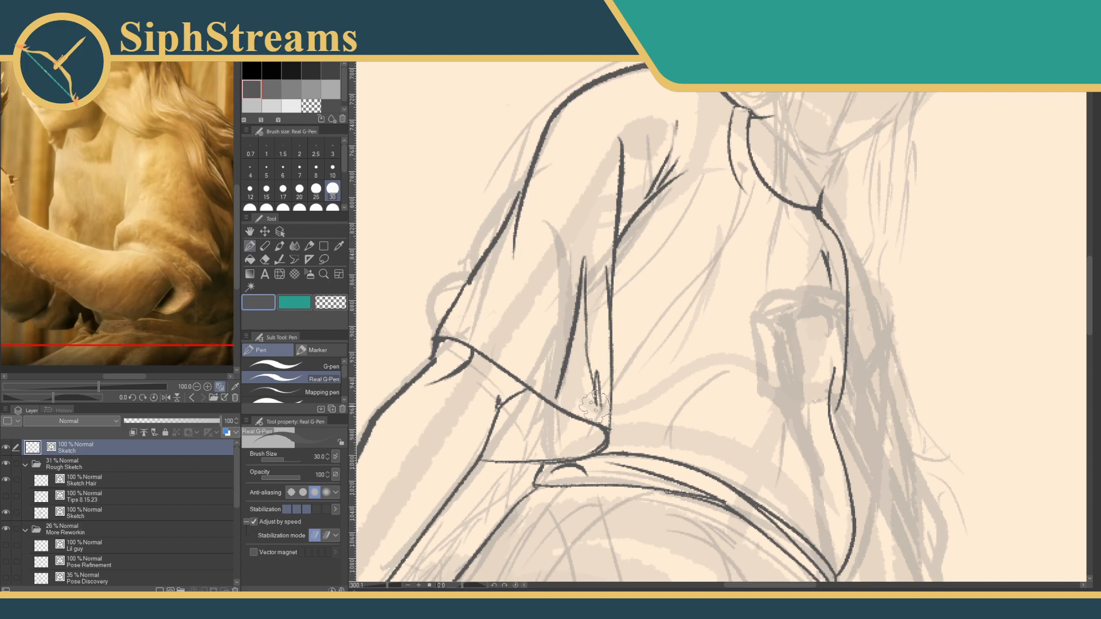
scroll(660, 470, up, 2)
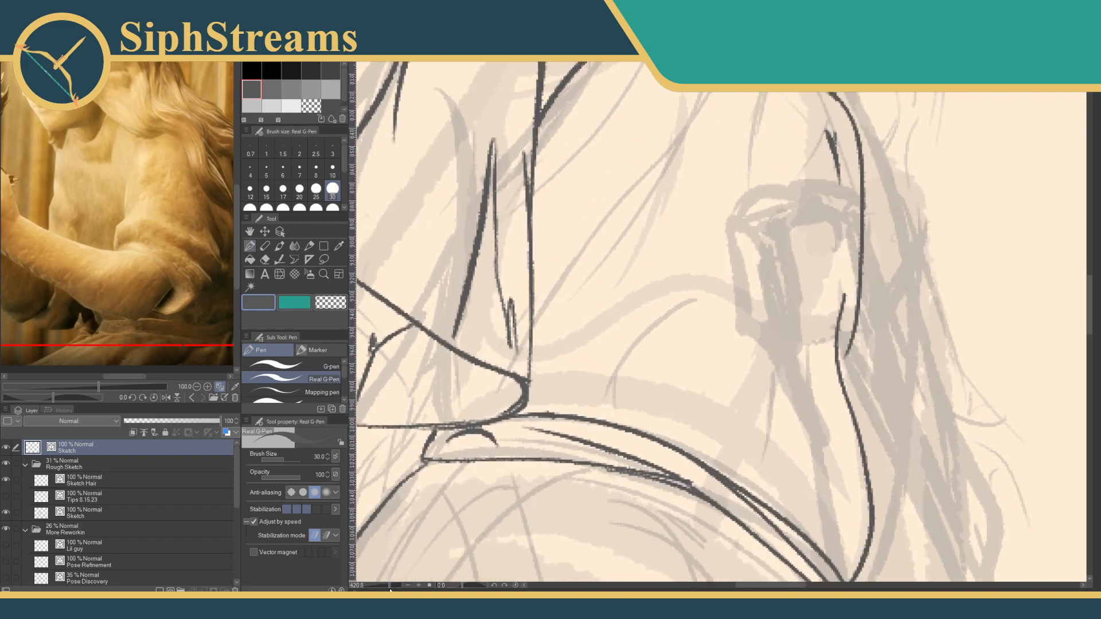
scroll(454, 455, up, 3)
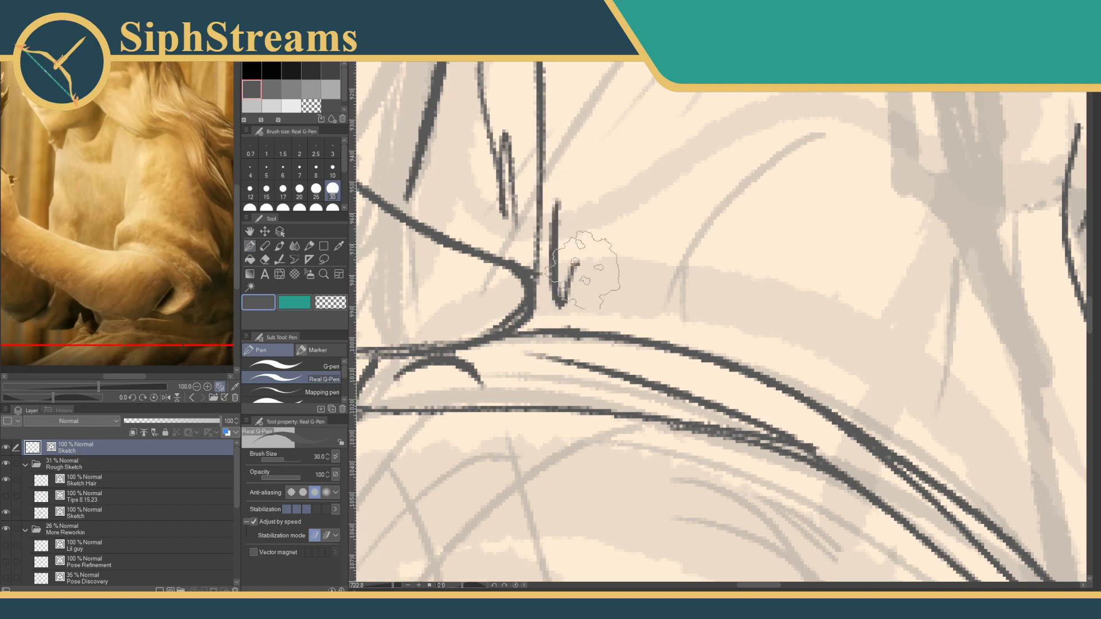
drag(579, 270, 748, 330)
mouse_move(797, 390)
mouse_down()
mouse_move(665, 362)
mouse_move(533, 281)
mouse_up()
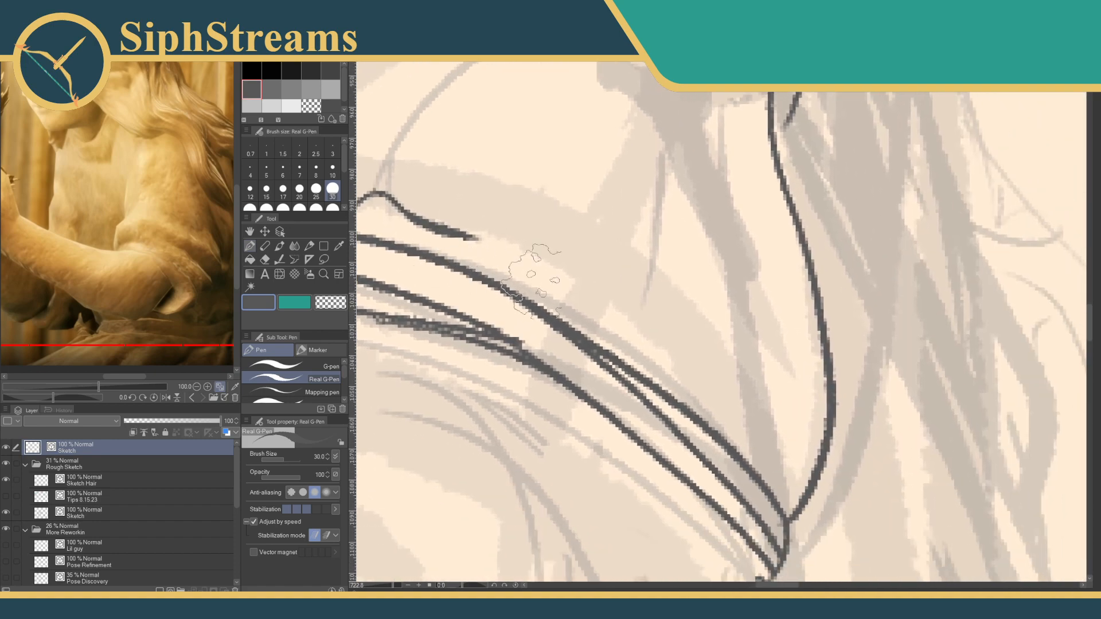
drag(616, 359, 574, 457)
drag(393, 586, 387, 589)
drag(566, 400, 504, 475)
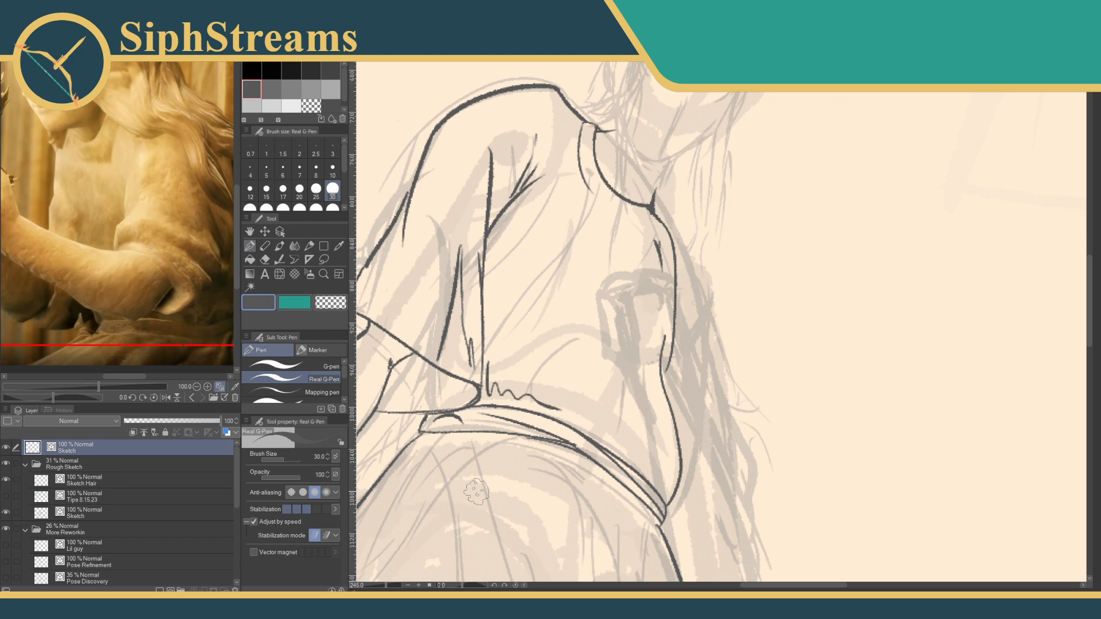
Hide the top Sketch layer and the Rough Sketch folder to examine the underlying pose, and show both again.
scroll(476, 490, down, 5)
scroll(476, 490, left, 3)
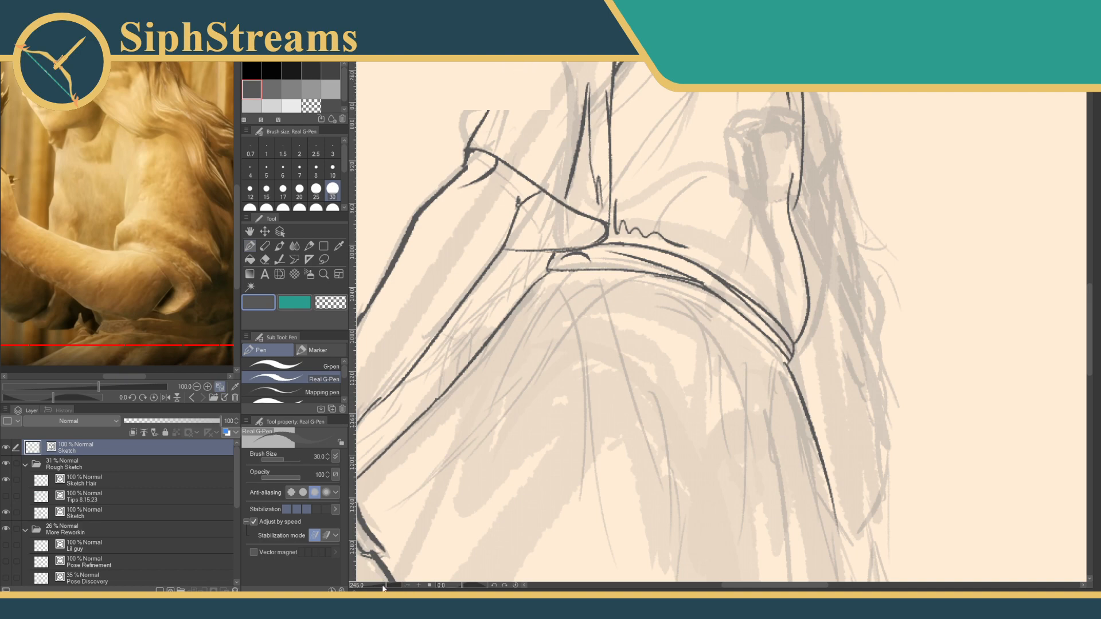
drag(383, 587, 385, 585)
drag(619, 354, 547, 542)
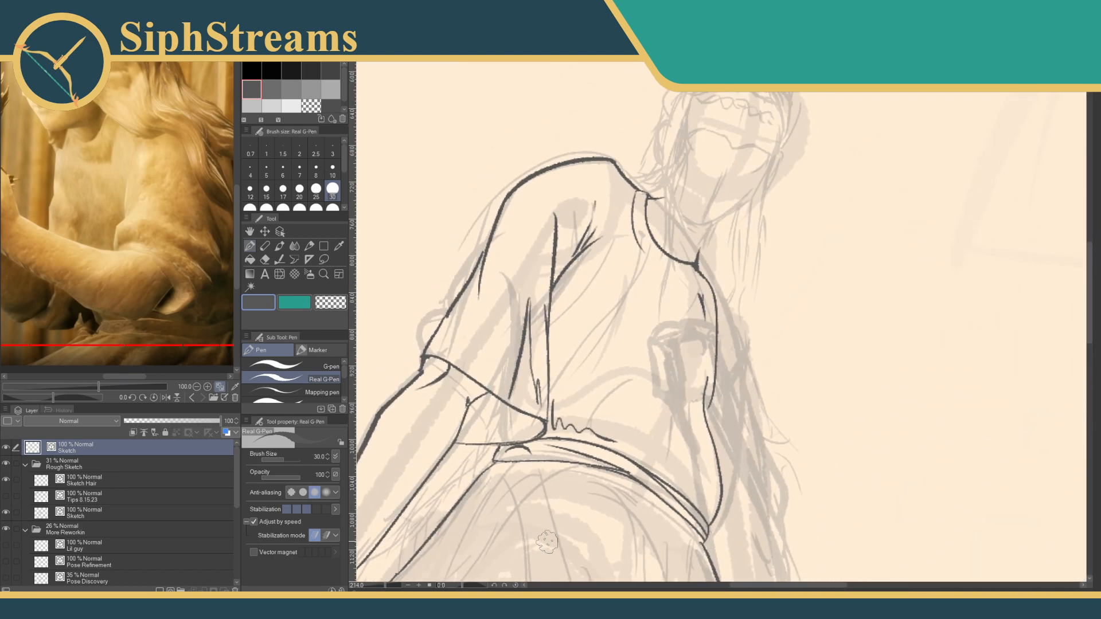
drag(385, 586, 383, 579)
click(7, 448)
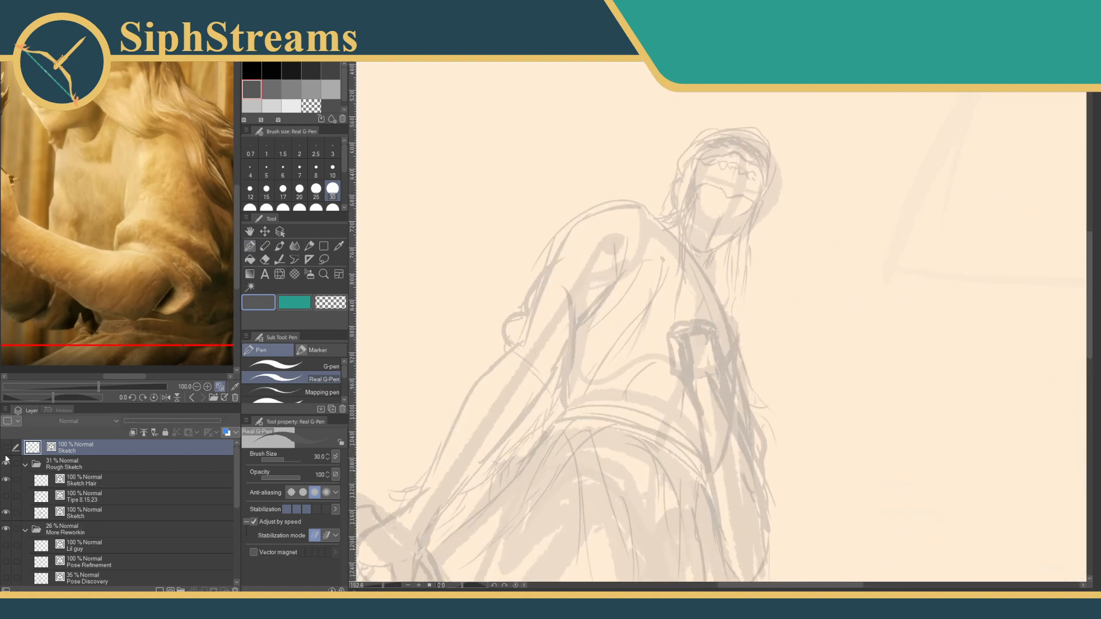
click(7, 465)
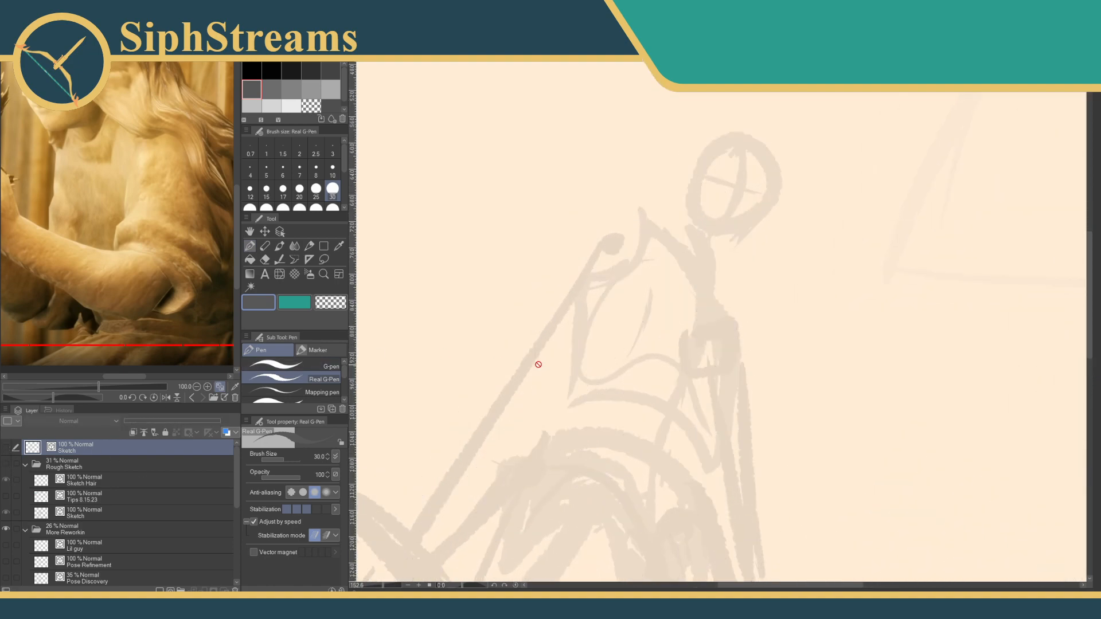
mouse_move(536, 364)
mouse_down()
mouse_move(573, 308)
mouse_move(573, 270)
mouse_move(536, 368)
mouse_up()
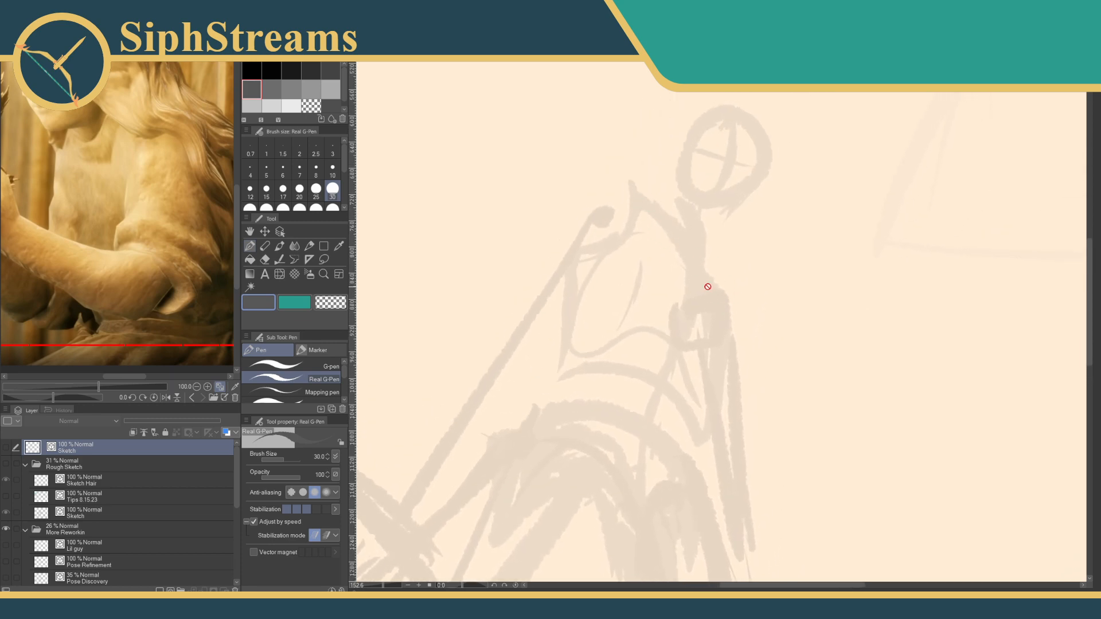
drag(673, 300, 655, 277)
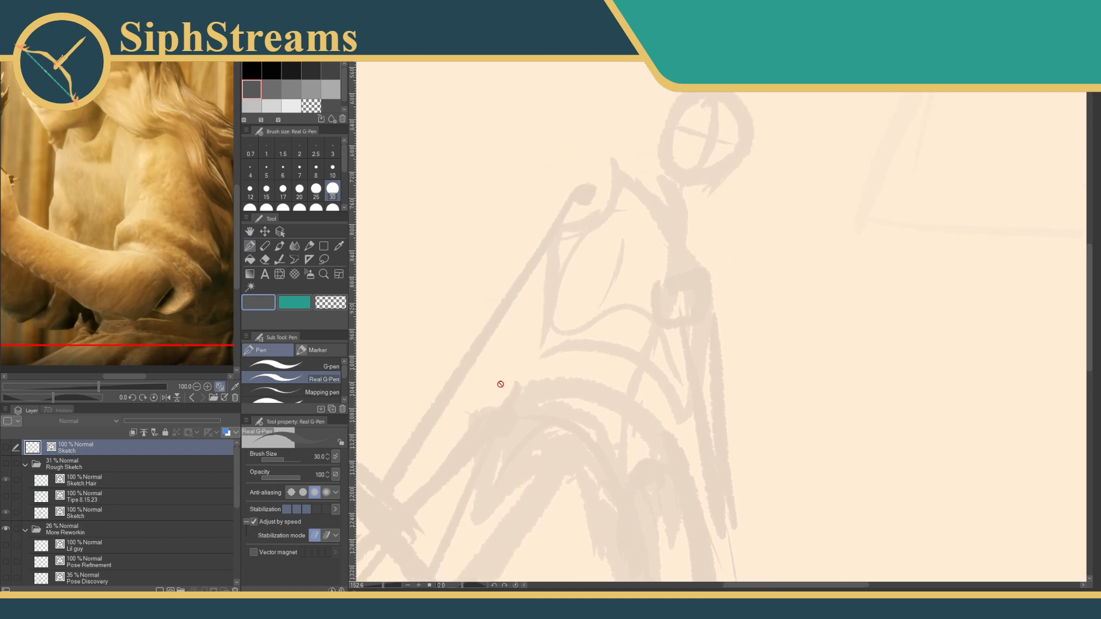
drag(375, 588, 387, 591)
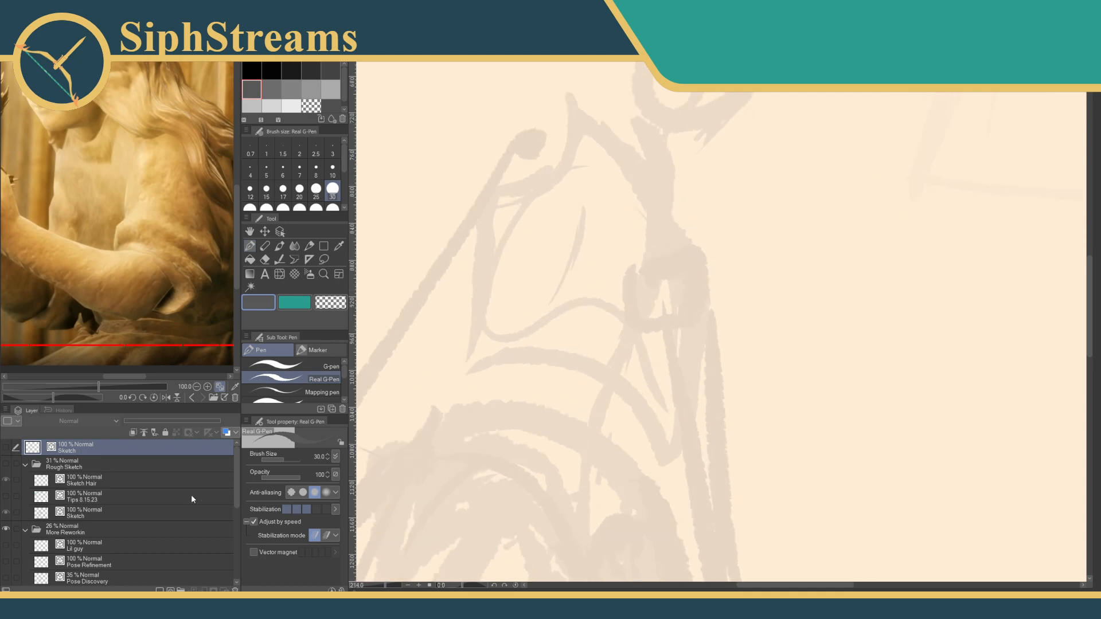
click(6, 464)
click(7, 448)
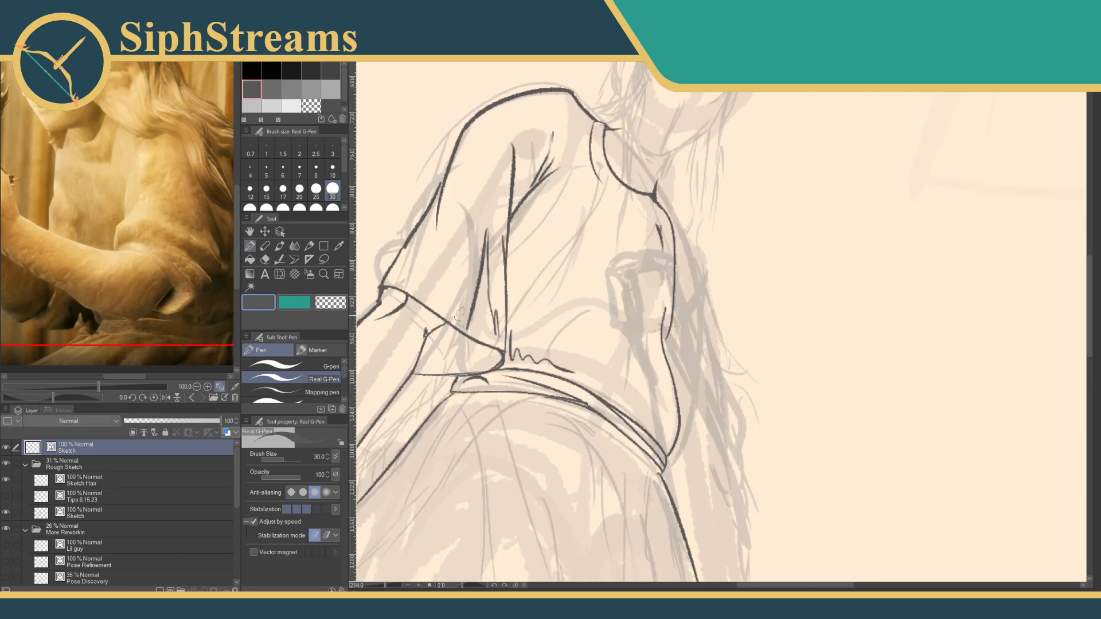
Add short upward strokes at the back and front ends of the collar opening to start the neck.
drag(459, 316, 539, 444)
mouse_move(380, 589)
mouse_down()
mouse_move(370, 589)
mouse_move(383, 590)
mouse_up()
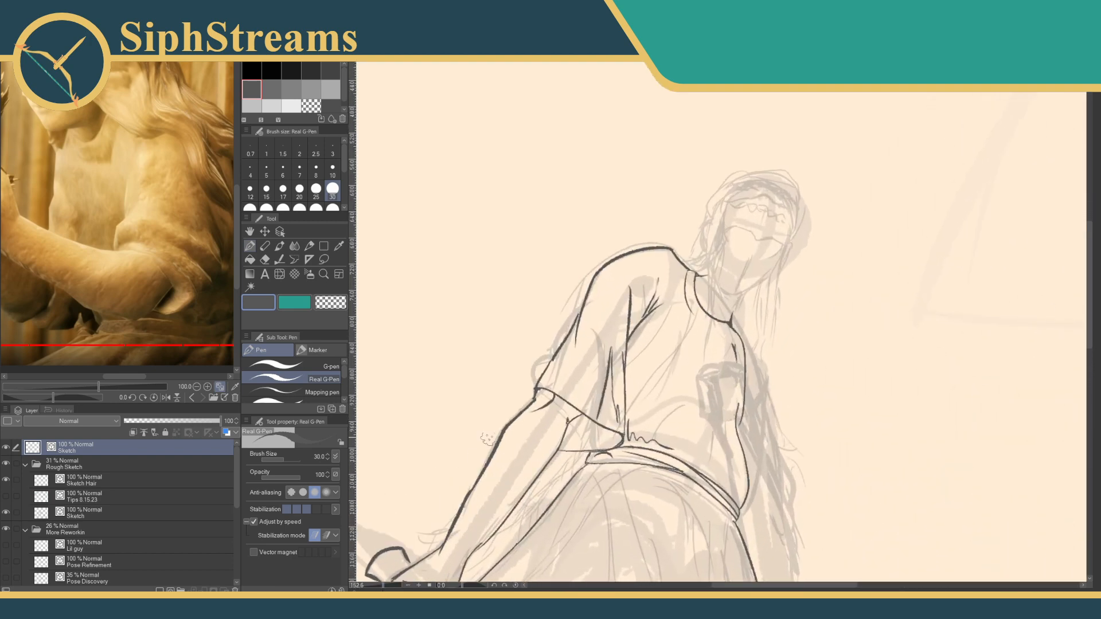
drag(486, 439, 443, 504)
drag(378, 585, 389, 586)
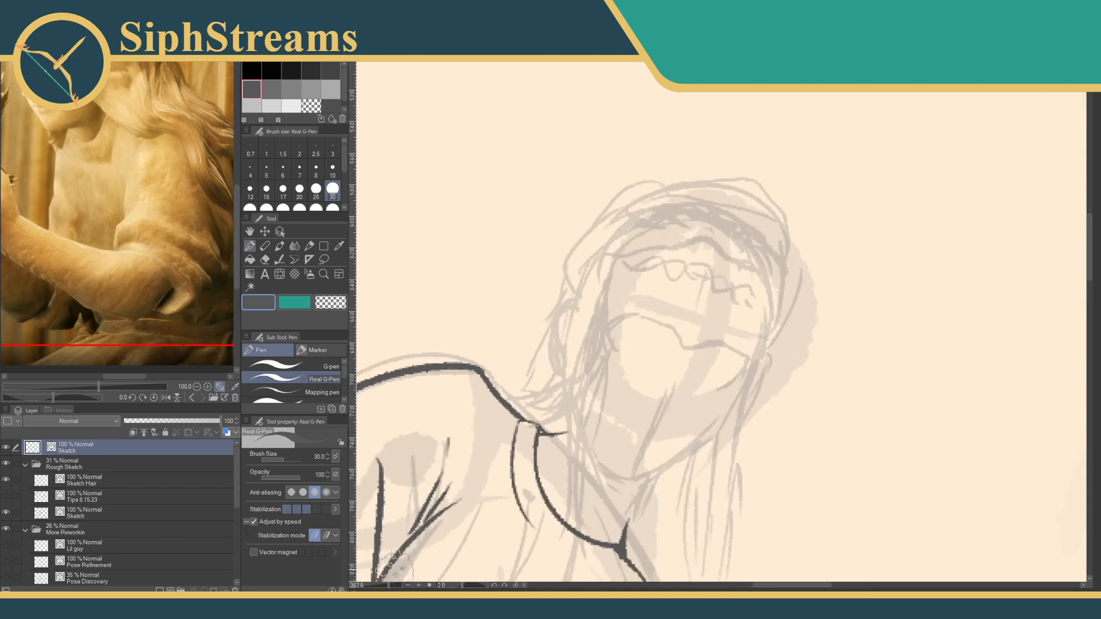
drag(475, 461, 656, 406)
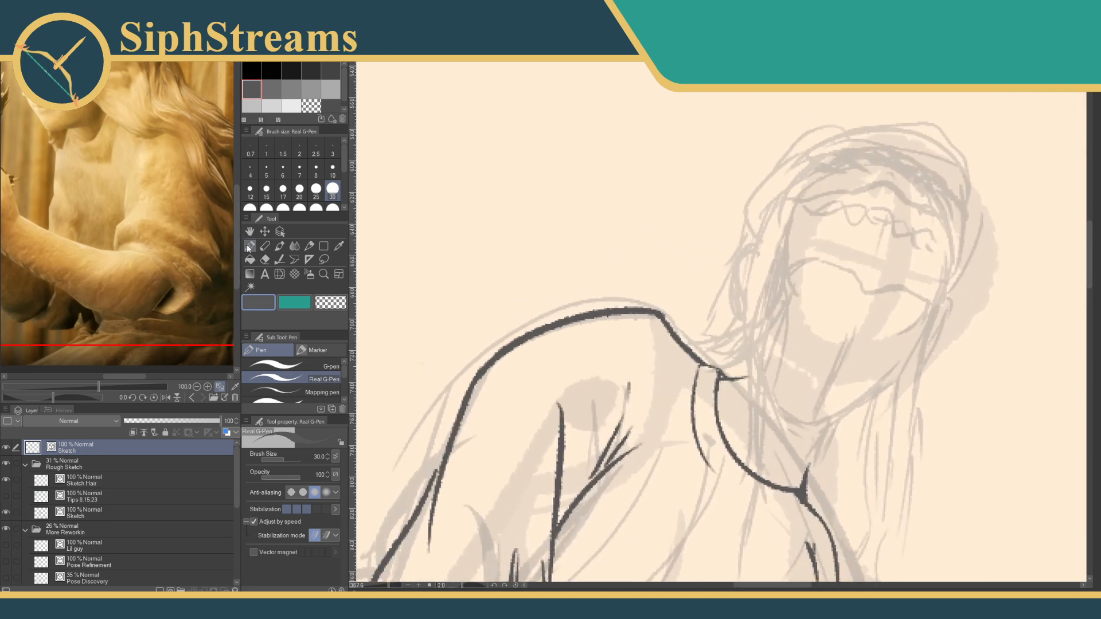
drag(720, 377, 742, 356)
drag(798, 488, 795, 444)
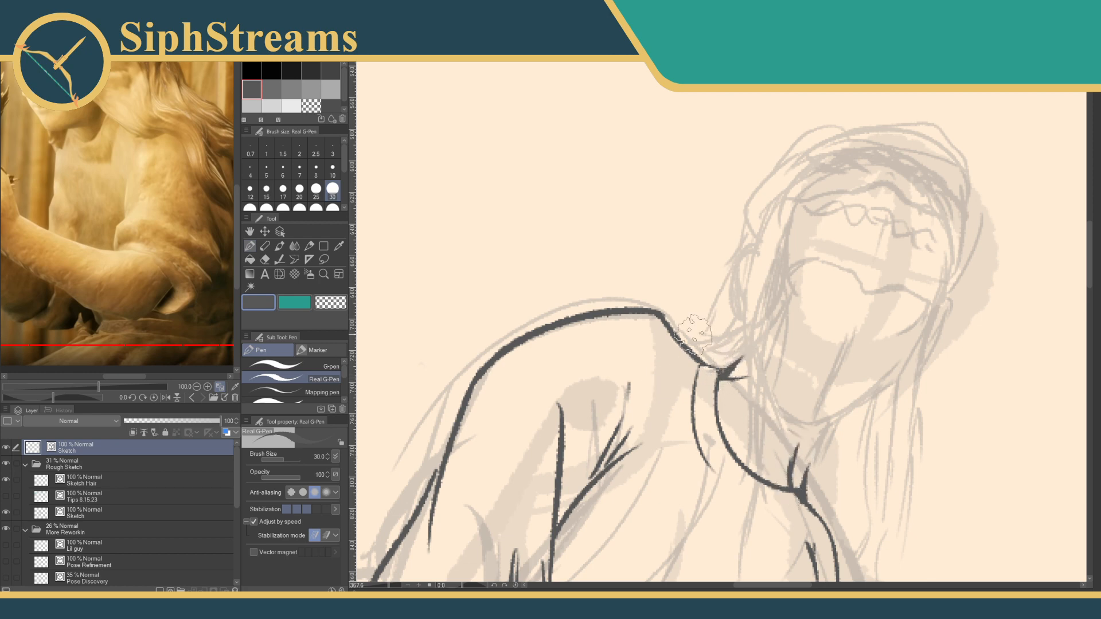
Clean up the shoulder slope beside the collar by erasing part of its line and redrawing it.
key(e)
mouse_move(648, 300)
mouse_down()
mouse_move(657, 310)
mouse_move(540, 330)
mouse_up()
key(p)
mouse_move(697, 364)
mouse_down()
mouse_move(612, 309)
mouse_move(637, 319)
mouse_move(589, 314)
mouse_move(537, 333)
mouse_up()
Erase the torso's front contour from below the collar down to the waistband with the vector eraser.
mouse_move(554, 435)
mouse_down()
mouse_move(622, 314)
mouse_move(591, 345)
mouse_up()
mouse_move(387, 588)
mouse_down()
mouse_move(372, 589)
mouse_move(386, 588)
mouse_up()
key(e)
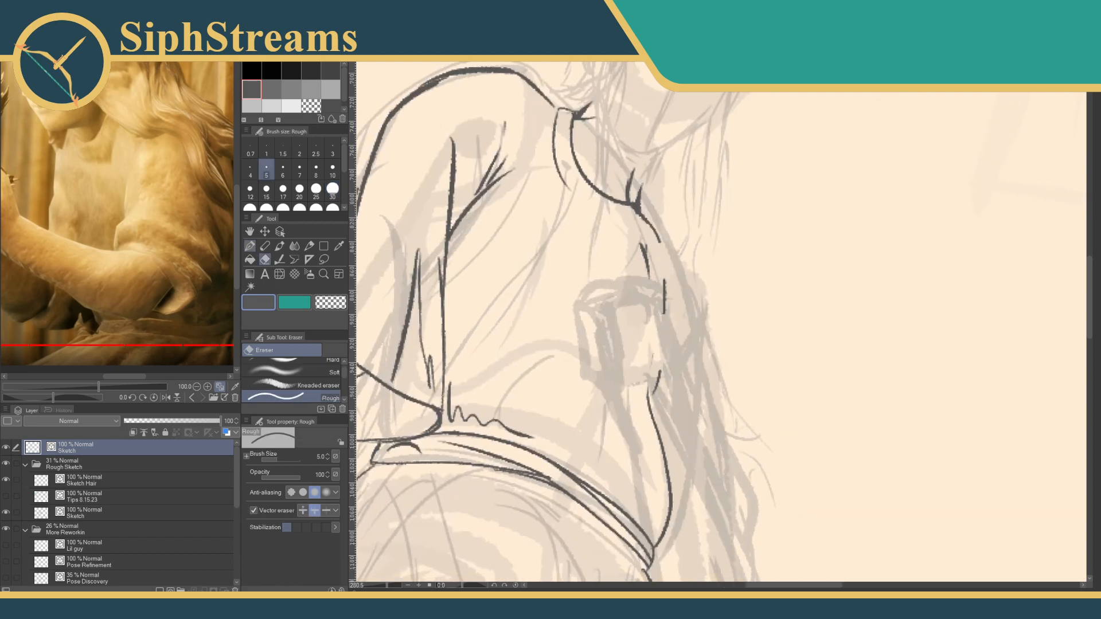
drag(655, 402, 665, 453)
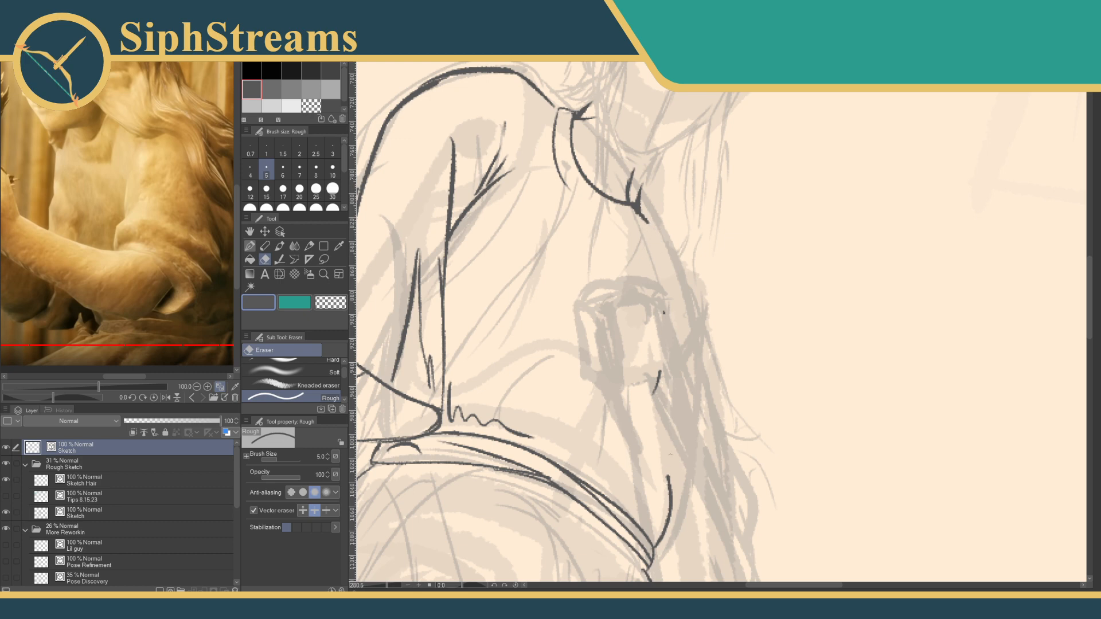
drag(670, 474, 666, 502)
key(p)
mouse_move(386, 587)
mouse_down()
mouse_move(374, 585)
mouse_move(387, 586)
mouse_up()
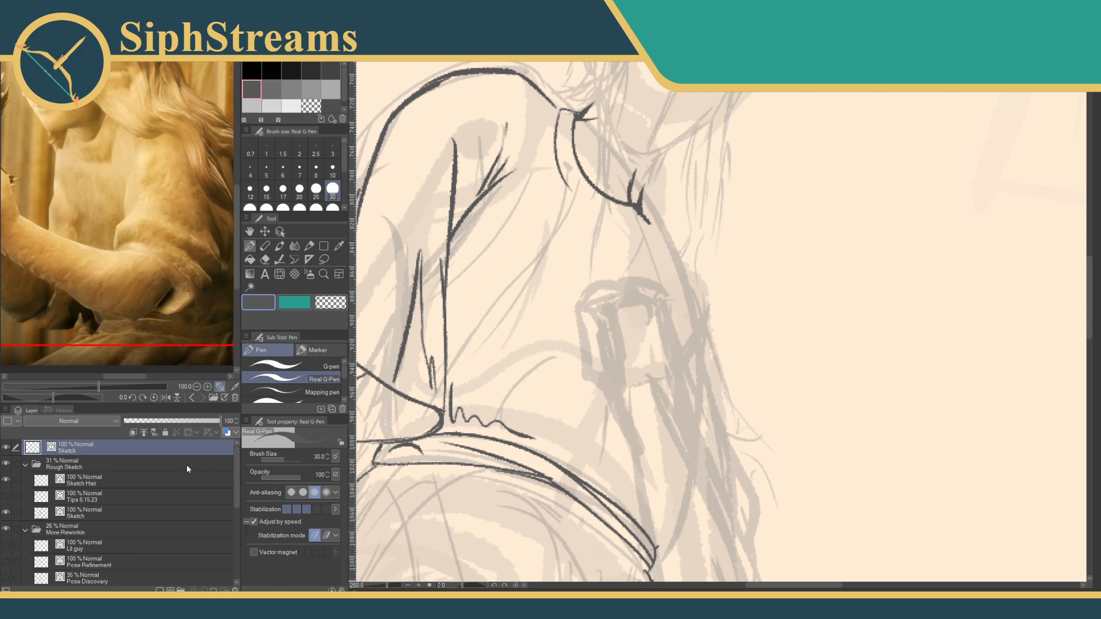
Toggle the visibility of the Tips 8.15.23, Sketch Hair and rough Sketch layers to examine the torso guide lines.
click(6, 496)
click(7, 496)
click(6, 480)
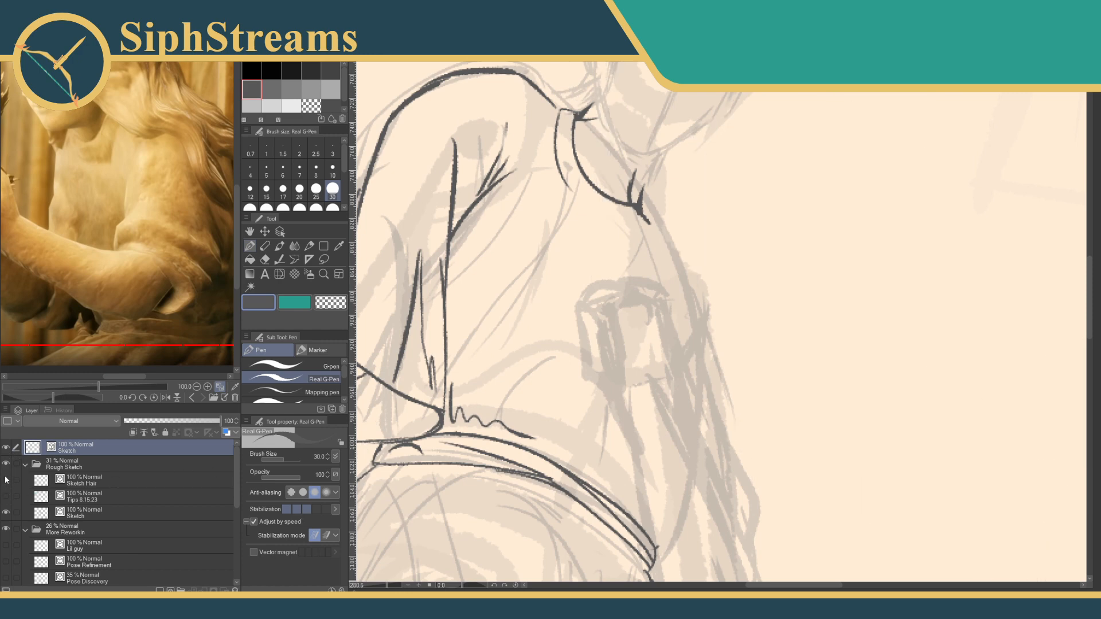
click(6, 480)
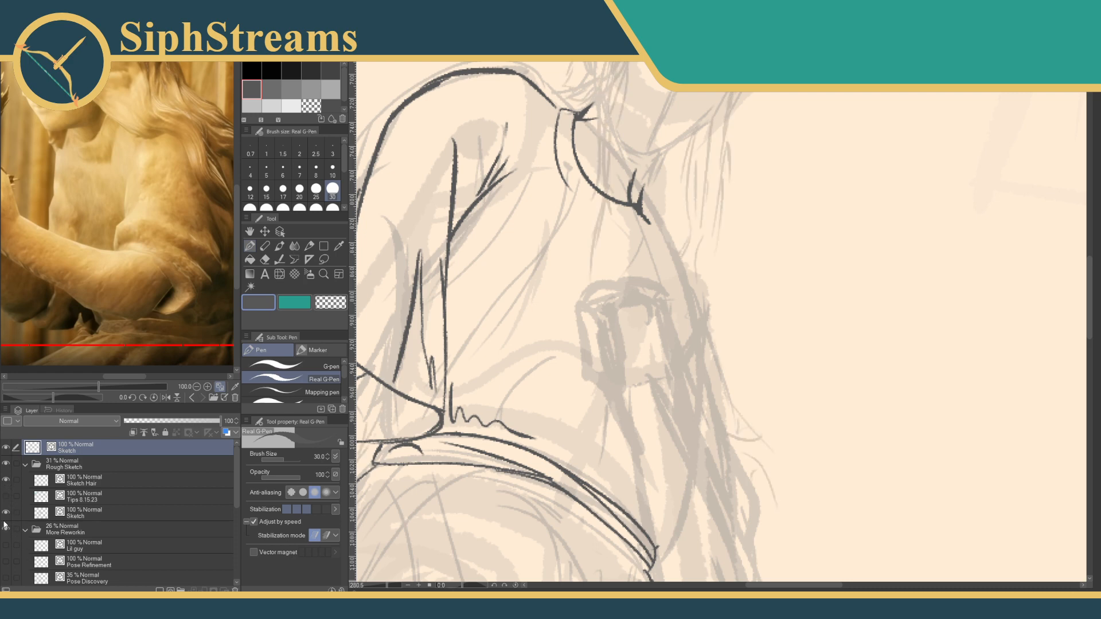
click(6, 513)
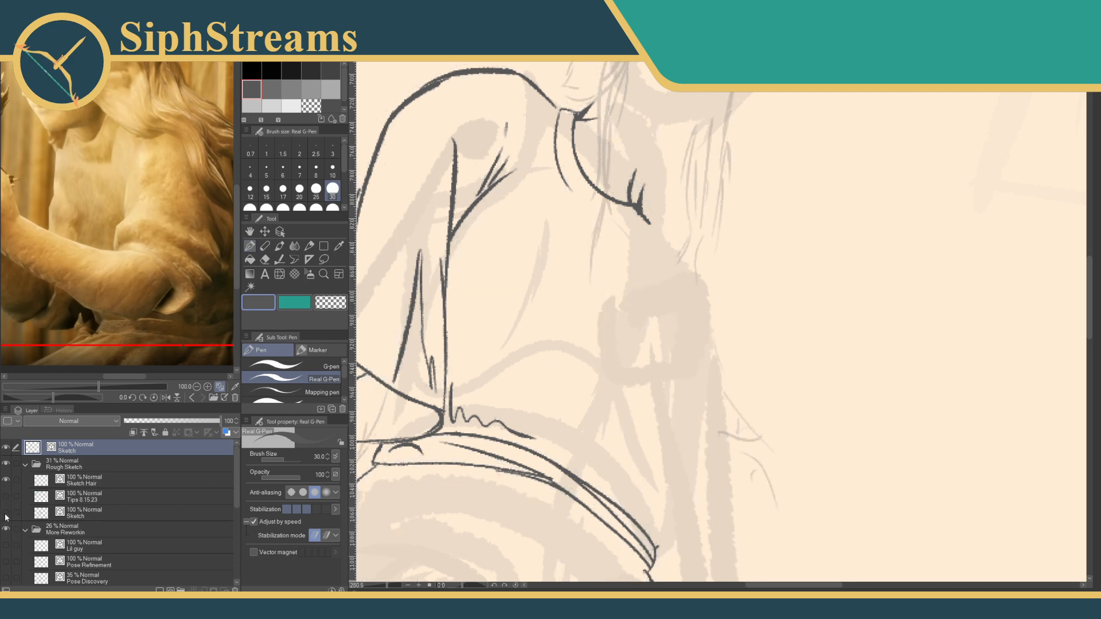
click(6, 513)
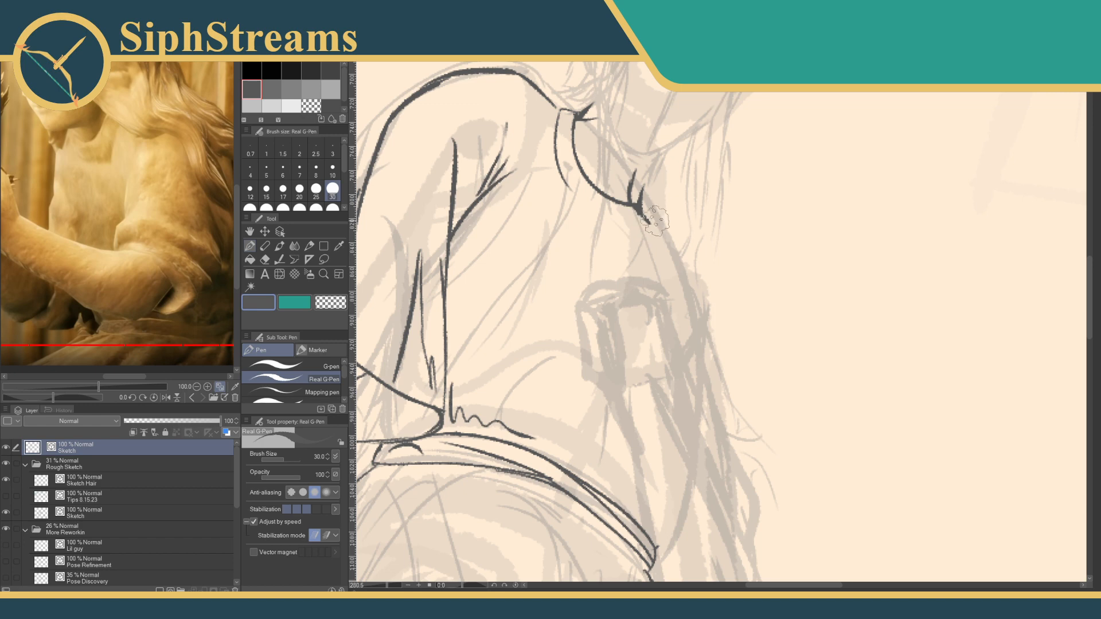
click(6, 513)
click(5, 513)
Redraw the torso's front contour as a fuller curve from below the collar over the chest down to the waistband.
mouse_move(649, 221)
mouse_down()
mouse_move(690, 301)
mouse_move(694, 379)
mouse_move(762, 345)
mouse_up()
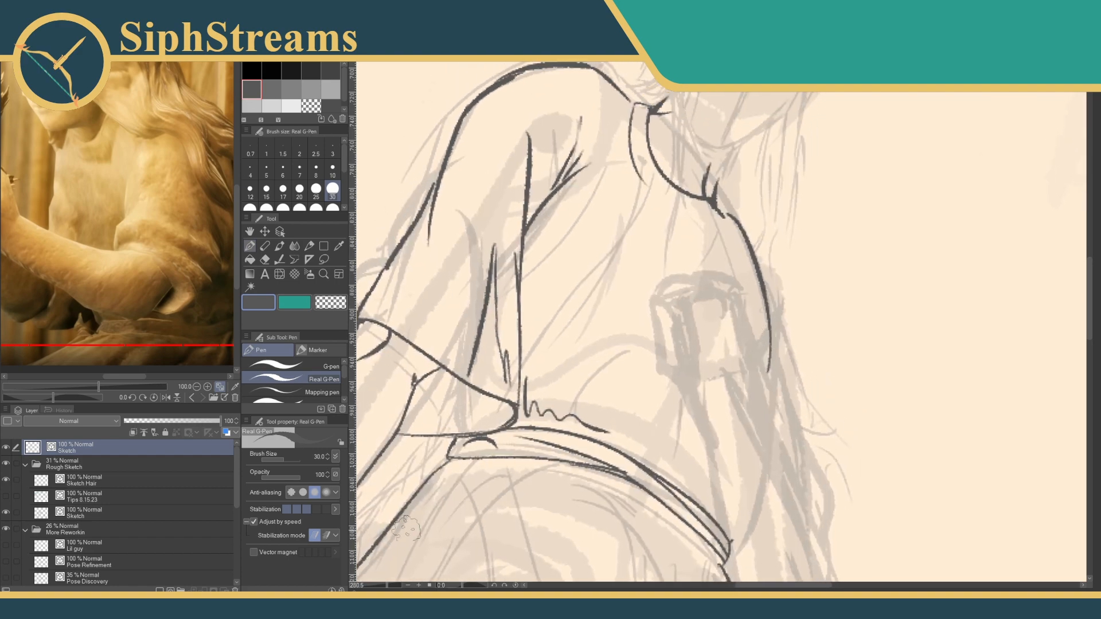
mouse_move(386, 585)
mouse_down()
mouse_move(370, 583)
mouse_move(390, 585)
mouse_up()
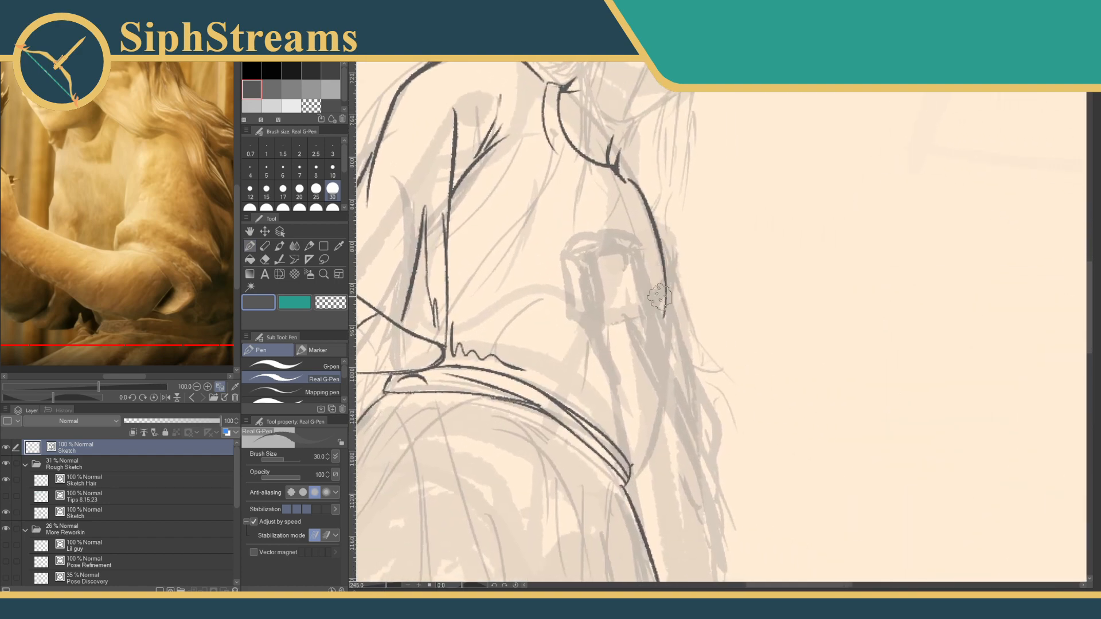
drag(664, 299, 630, 471)
Draw a wavy hem at the waistband's front end, with a vertical fold above it and a diagonal fold below the chest.
mouse_move(556, 422)
mouse_down()
mouse_move(628, 420)
mouse_move(608, 464)
mouse_up()
mouse_move(389, 587)
mouse_down()
mouse_move(374, 589)
mouse_move(390, 588)
mouse_up()
drag(523, 461, 532, 393)
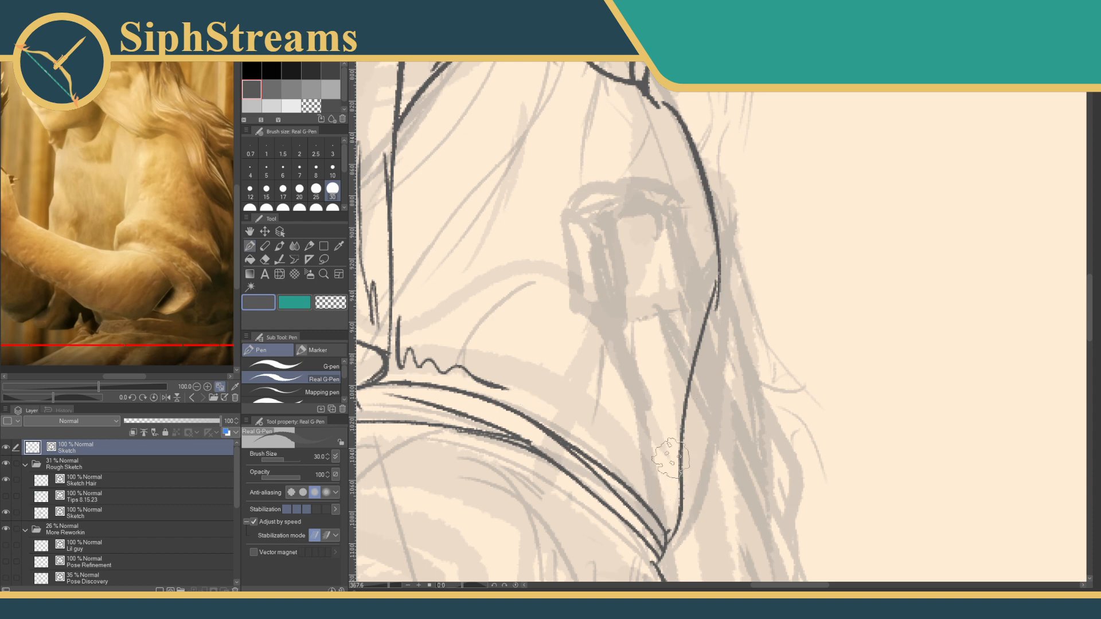
mouse_move(613, 358)
mouse_down()
mouse_move(660, 548)
mouse_move(610, 412)
mouse_move(610, 339)
mouse_up()
drag(666, 370, 667, 471)
drag(657, 460, 590, 403)
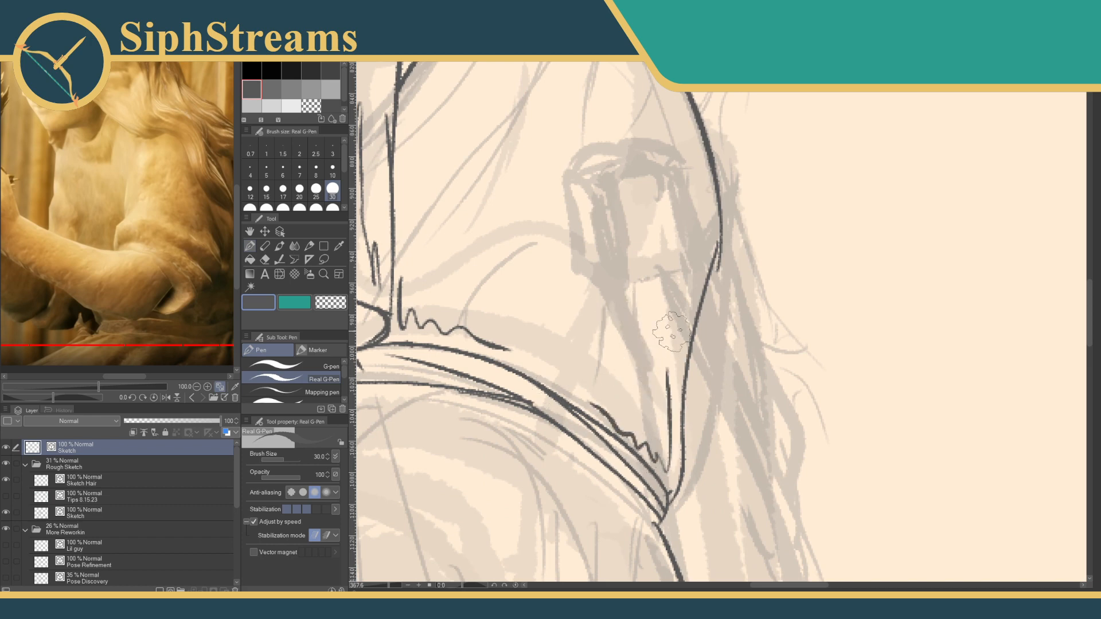
drag(678, 338, 674, 359)
scroll(648, 401, up, 3)
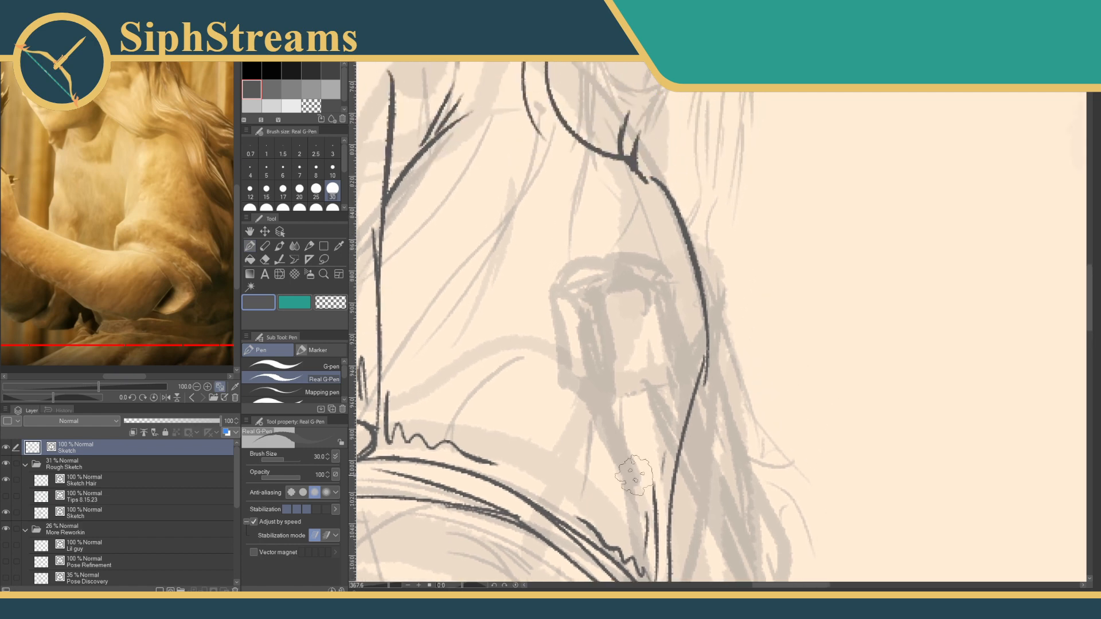
drag(676, 325, 628, 427)
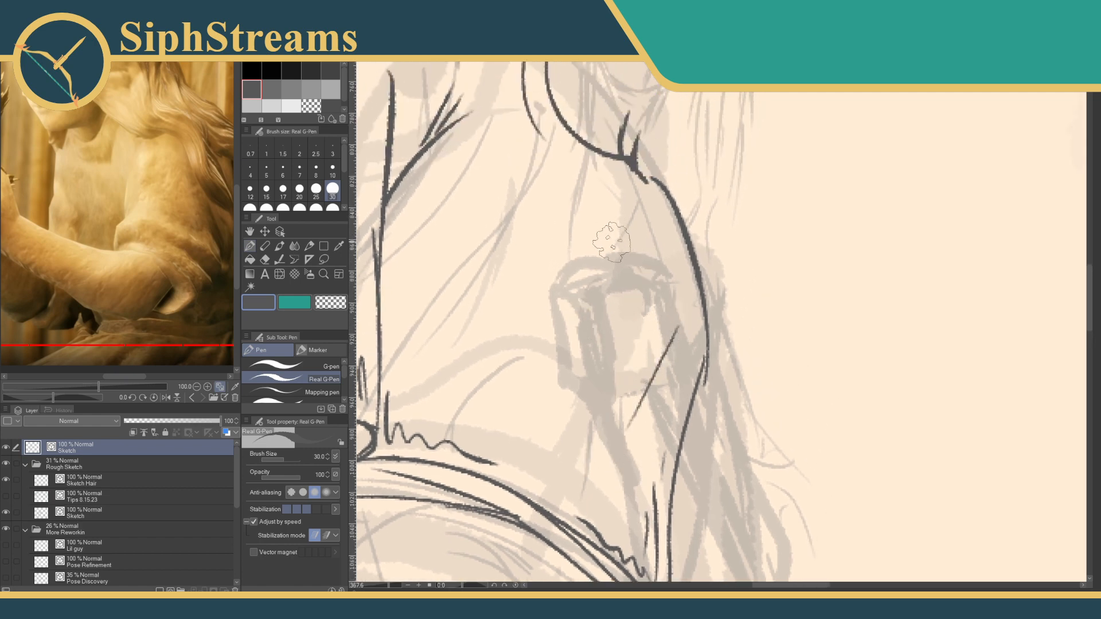
Bridge the gap between collar and chest contour, and erase the surplus strokes at both ends of the collar opening.
scroll(623, 281, up, 2)
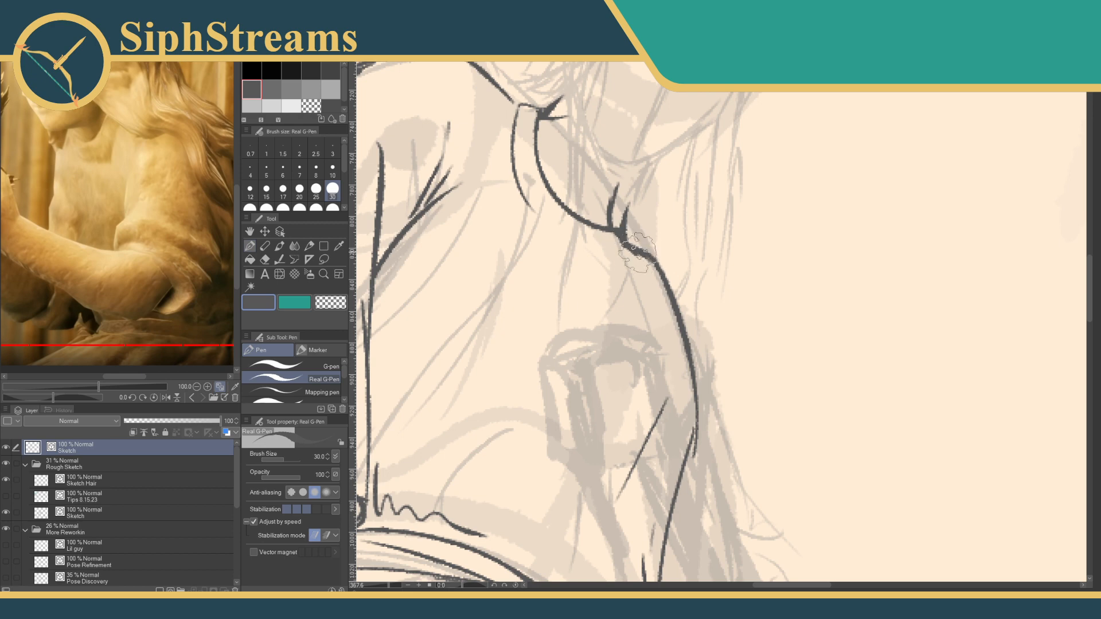
scroll(648, 258, up, 3)
key(e)
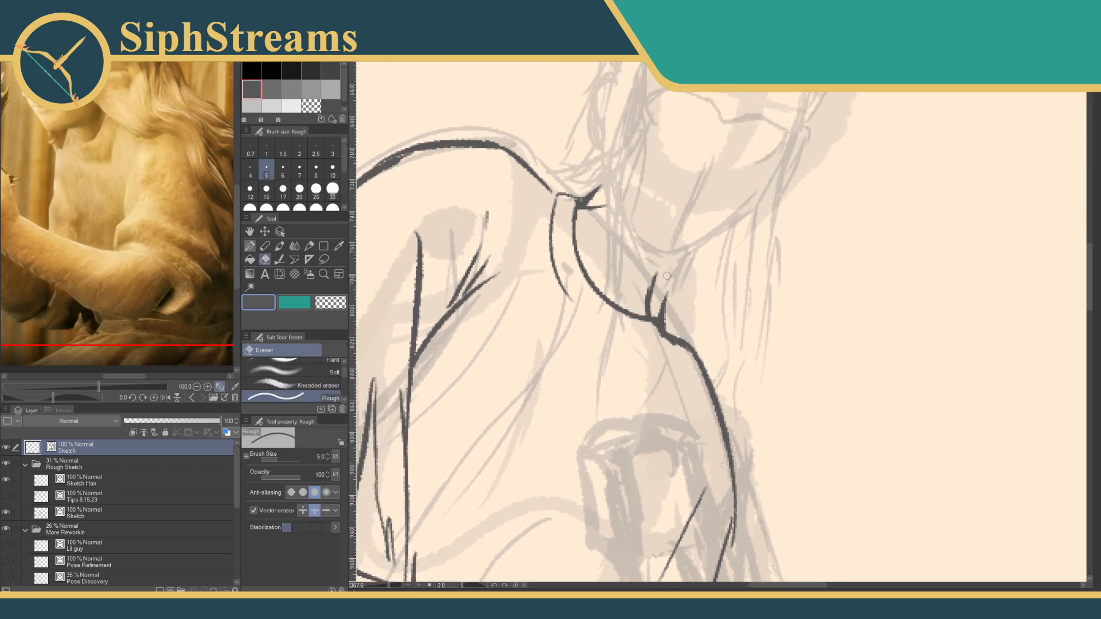
drag(665, 274, 662, 312)
drag(606, 210, 600, 206)
drag(664, 319, 670, 348)
Connect the collar's front corner to the chest contour and draw the collar band's curved lower edge beneath the neckline.
key(p)
mouse_move(649, 294)
mouse_down()
mouse_move(682, 338)
mouse_move(600, 328)
mouse_up()
key(ctrl+z)
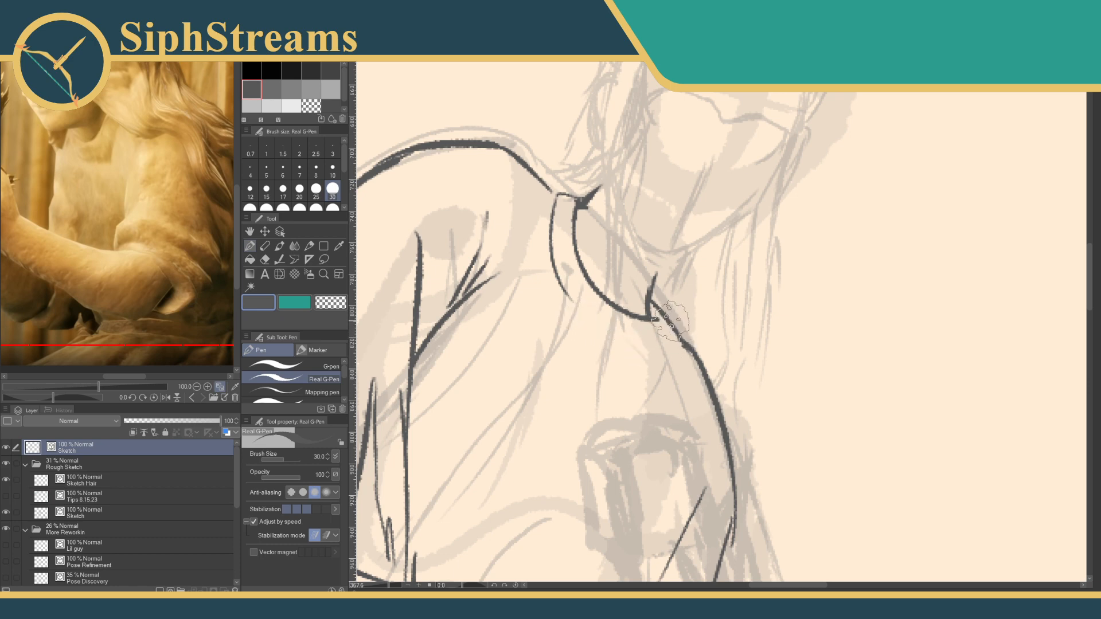
mouse_move(674, 326)
mouse_down()
mouse_move(638, 334)
mouse_move(599, 313)
mouse_up()
key(ctrl+z)
mouse_move(674, 325)
mouse_down()
mouse_move(632, 335)
mouse_move(603, 326)
mouse_up()
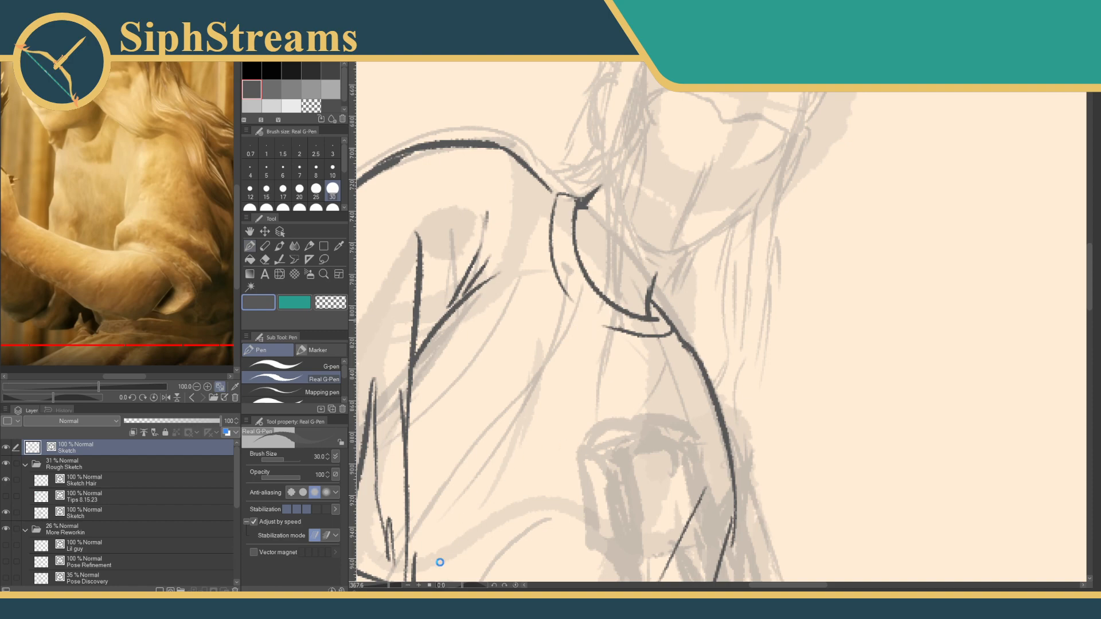
Draw gathered fabric folds just below the waistband's rear end, with a short fold following the thigh's contour.
drag(388, 586, 378, 588)
drag(472, 503, 488, 468)
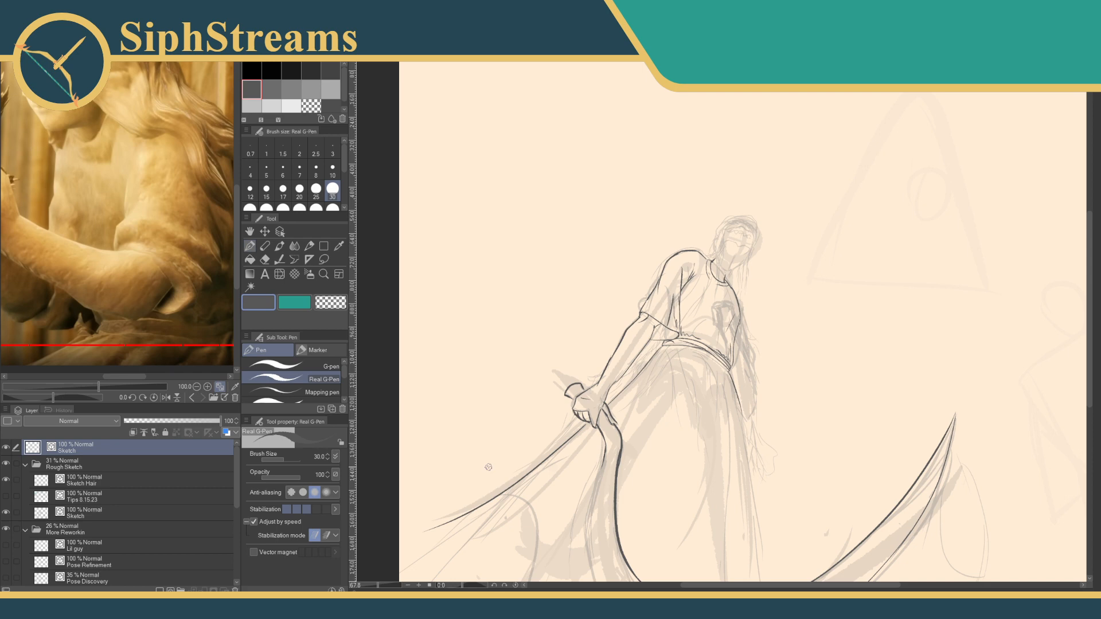
scroll(852, 290, up, 3)
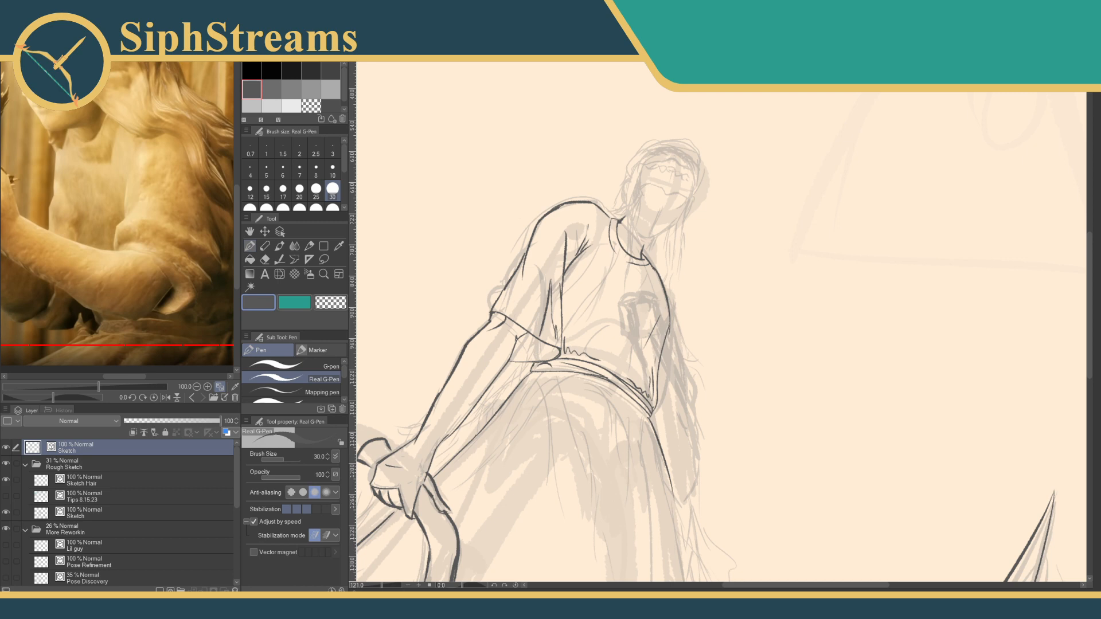
drag(380, 528, 387, 585)
drag(454, 421, 627, 376)
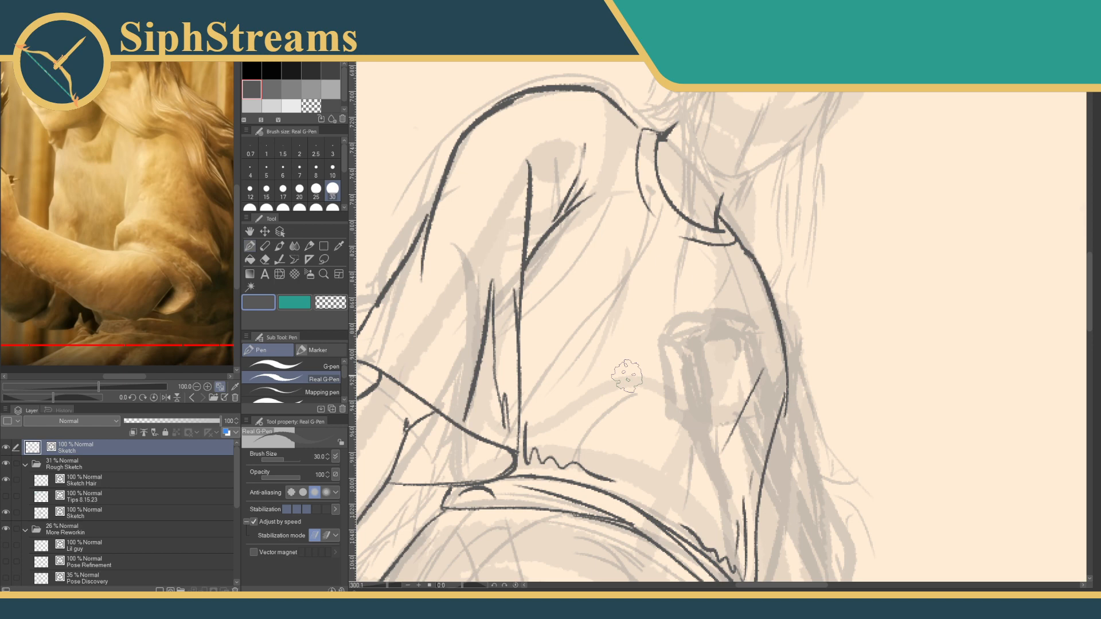
mouse_move(627, 377)
mouse_down()
mouse_move(699, 230)
mouse_move(728, 135)
mouse_up()
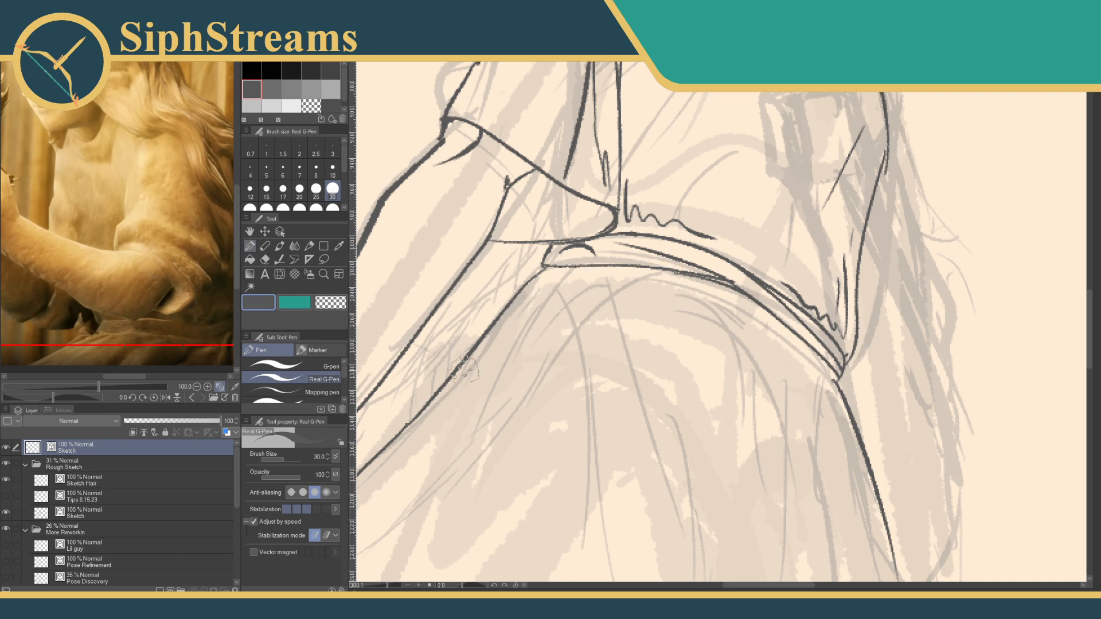
drag(464, 379, 552, 280)
mouse_move(553, 279)
mouse_down()
mouse_move(578, 276)
mouse_move(594, 293)
mouse_move(637, 287)
mouse_up()
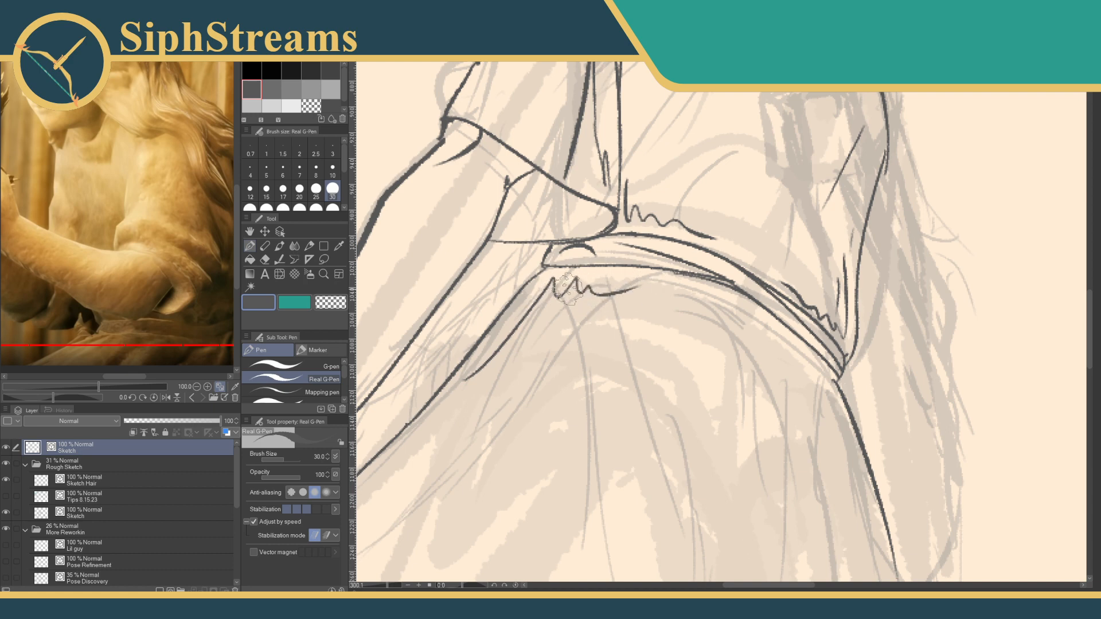
key(ctrl+z)
mouse_move(458, 388)
mouse_down()
mouse_move(554, 277)
mouse_move(561, 292)
mouse_move(625, 279)
mouse_up()
key(ctrl+z)
mouse_move(450, 398)
mouse_down()
mouse_move(510, 324)
mouse_move(596, 285)
mouse_move(641, 280)
mouse_up()
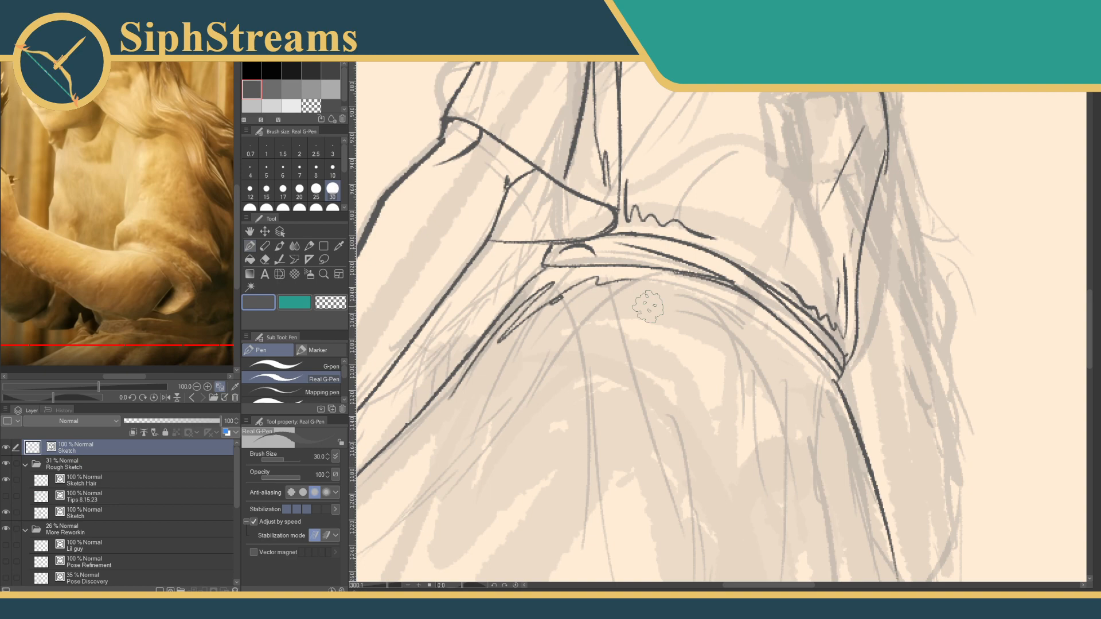
Try out a long curved skirt fold sweeping from the waistband down toward the large curved shape.
drag(389, 586, 380, 586)
drag(621, 342, 641, 232)
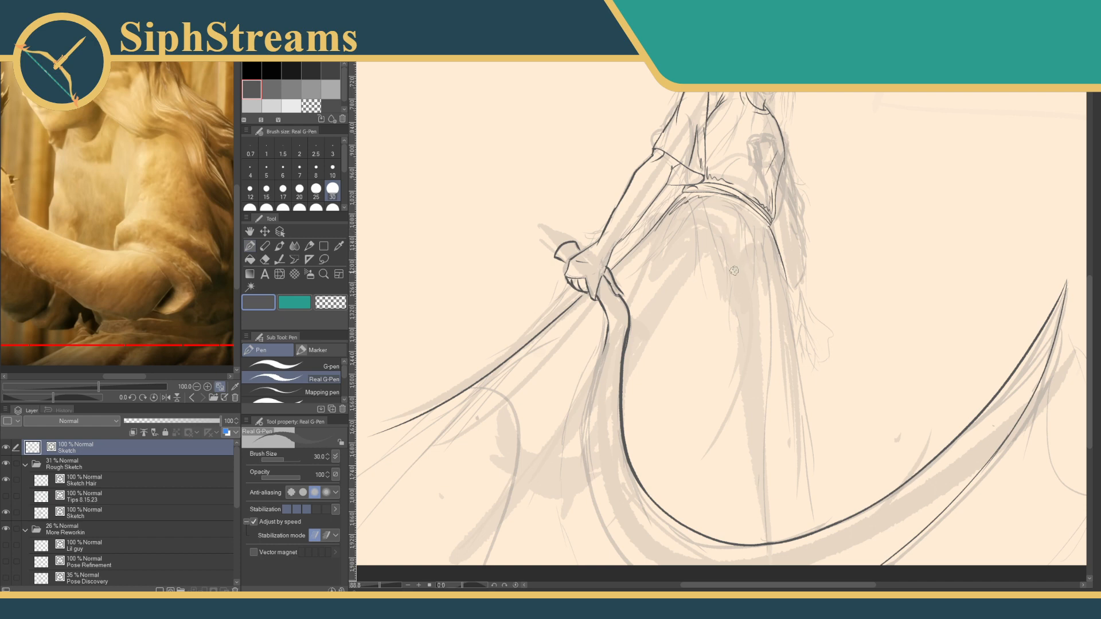
mouse_move(738, 223)
mouse_down()
mouse_move(764, 329)
mouse_move(699, 536)
mouse_up()
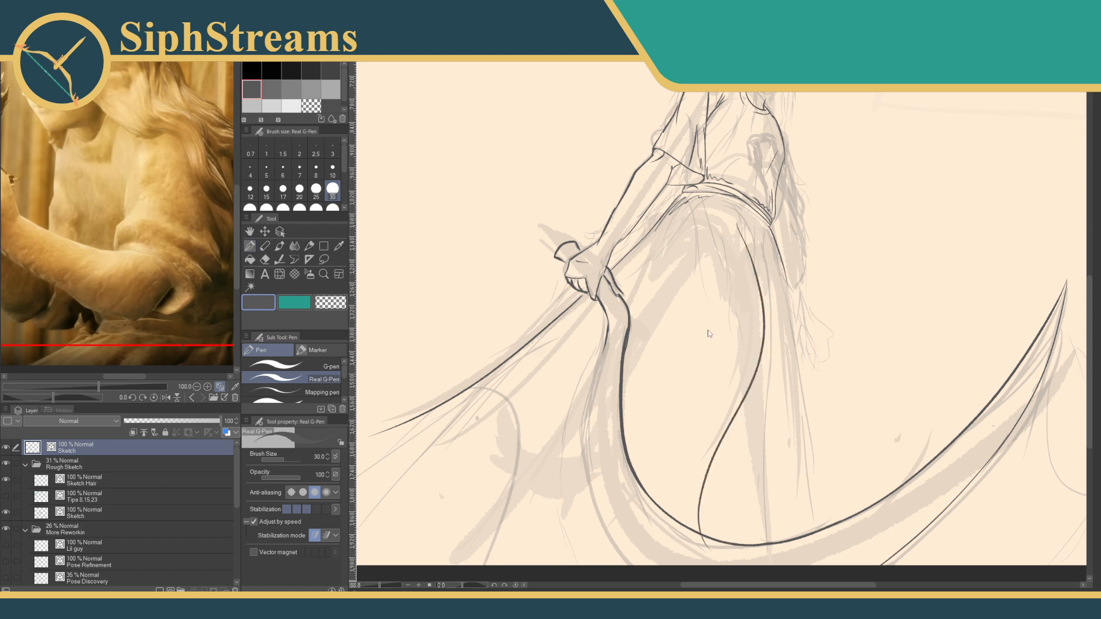
key(ctrl+z)
key(ctrl+z)
drag(732, 237, 669, 440)
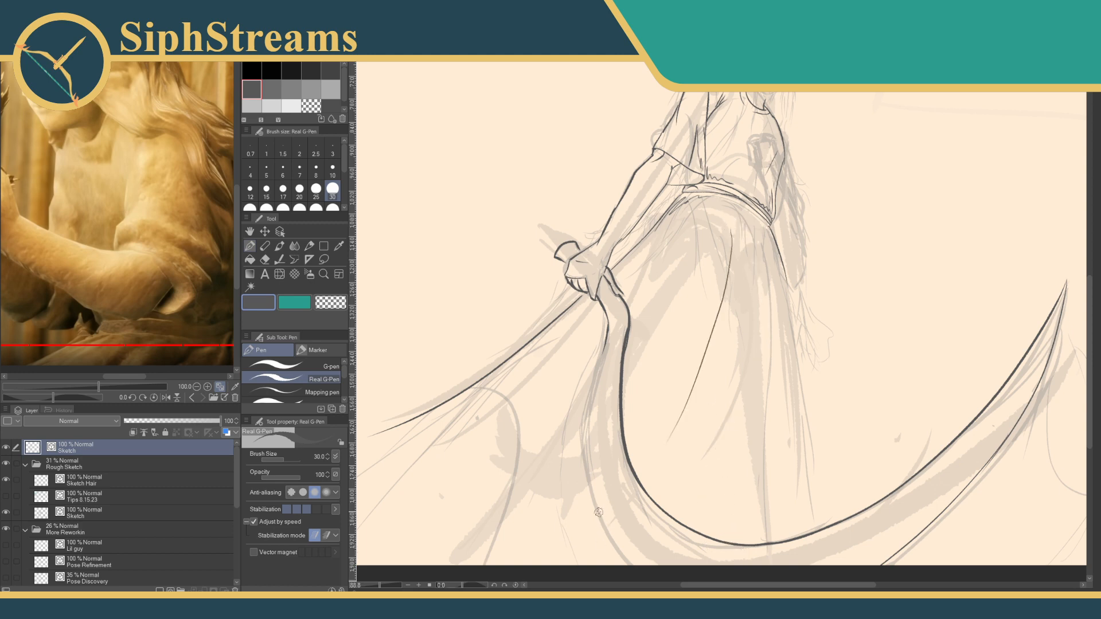
key(ctrl+z)
mouse_move(735, 227)
mouse_down()
mouse_move(748, 266)
mouse_move(699, 519)
mouse_up()
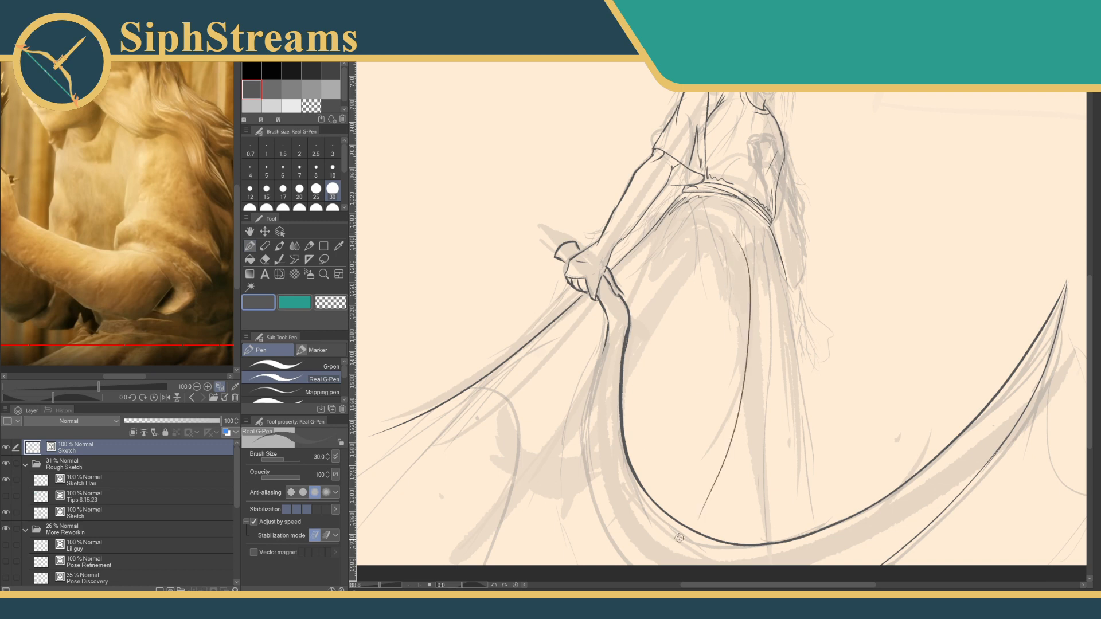
key(ctrl+z)
mouse_move(754, 234)
mouse_down()
mouse_move(671, 390)
mouse_move(667, 539)
mouse_up()
key(ctrl+z)
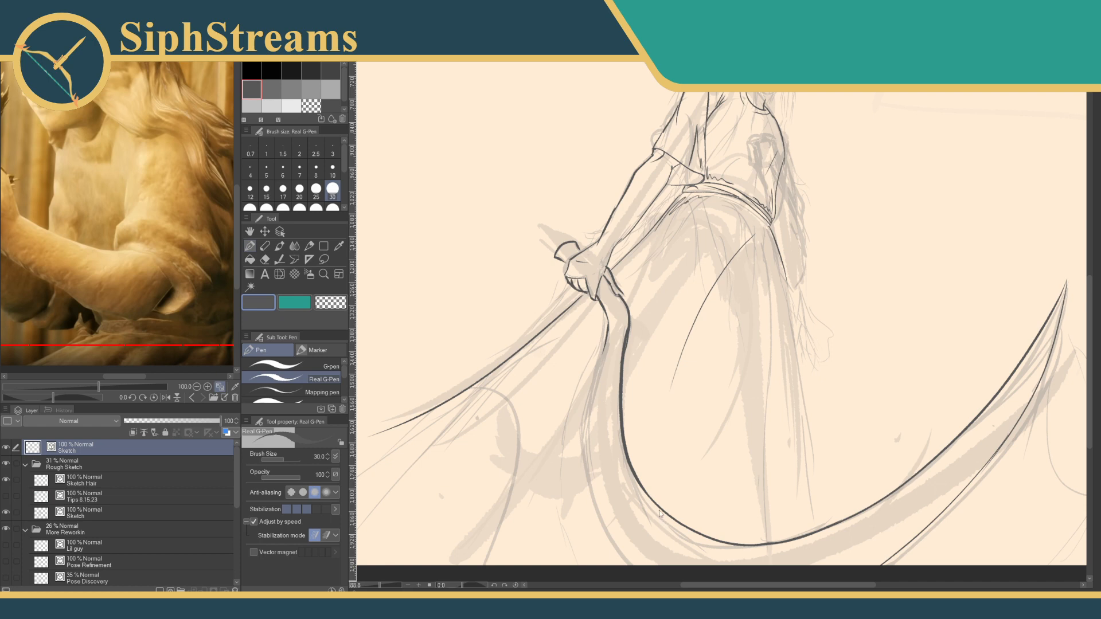
key(ctrl+z)
Switch the reference image to the photo of a woman in a long navy patterned dress and view the whole figure.
click(192, 398)
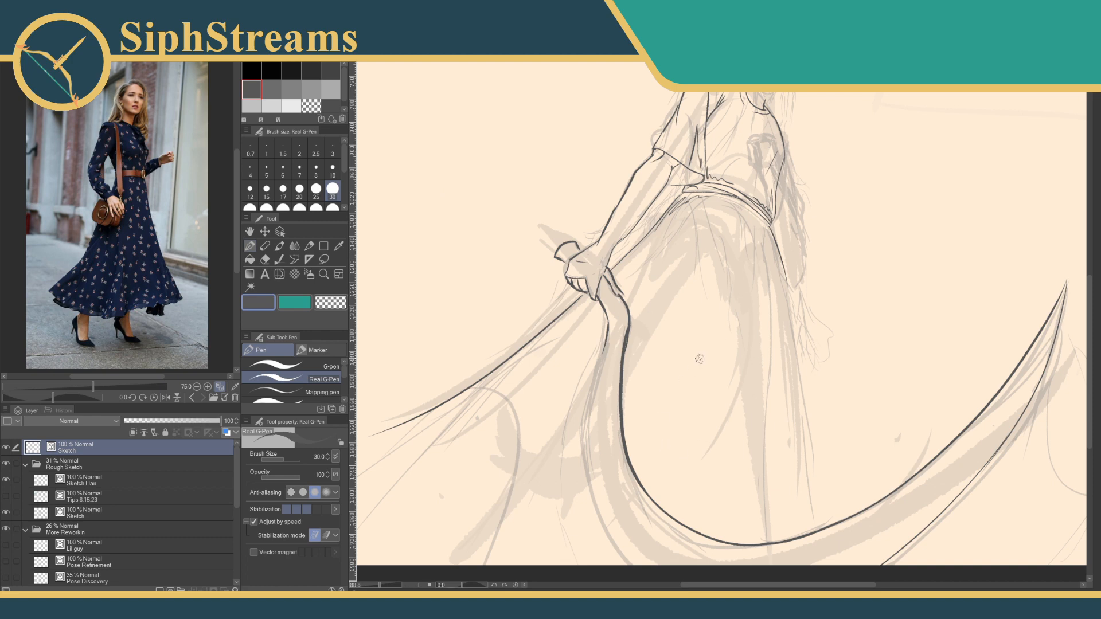
drag(695, 356, 751, 325)
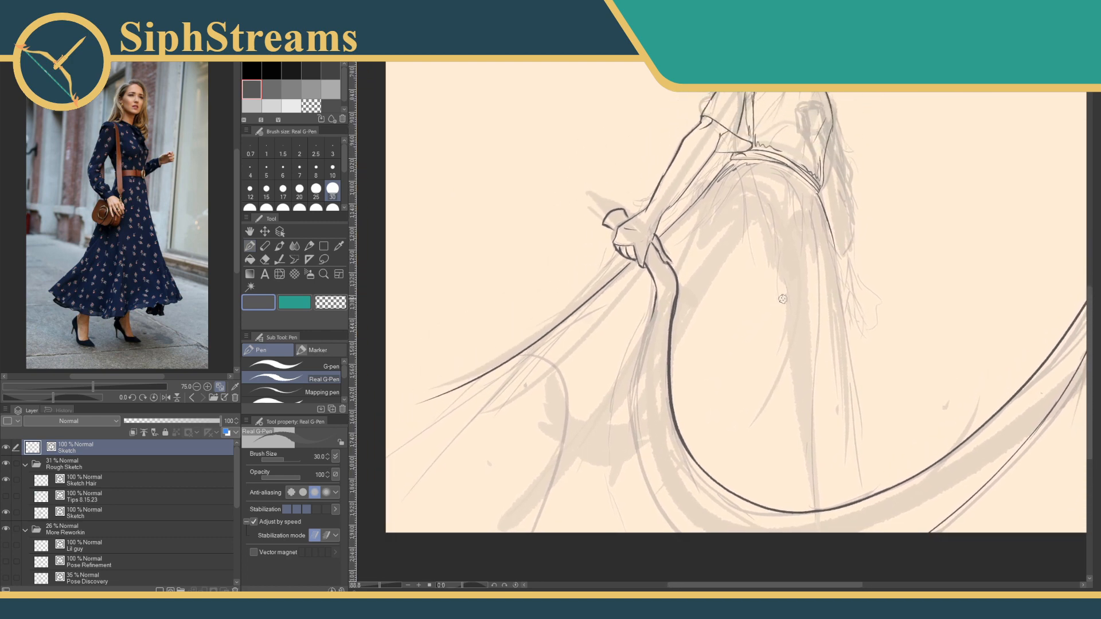
mouse_move(378, 586)
mouse_down()
mouse_move(365, 586)
mouse_move(377, 588)
mouse_up()
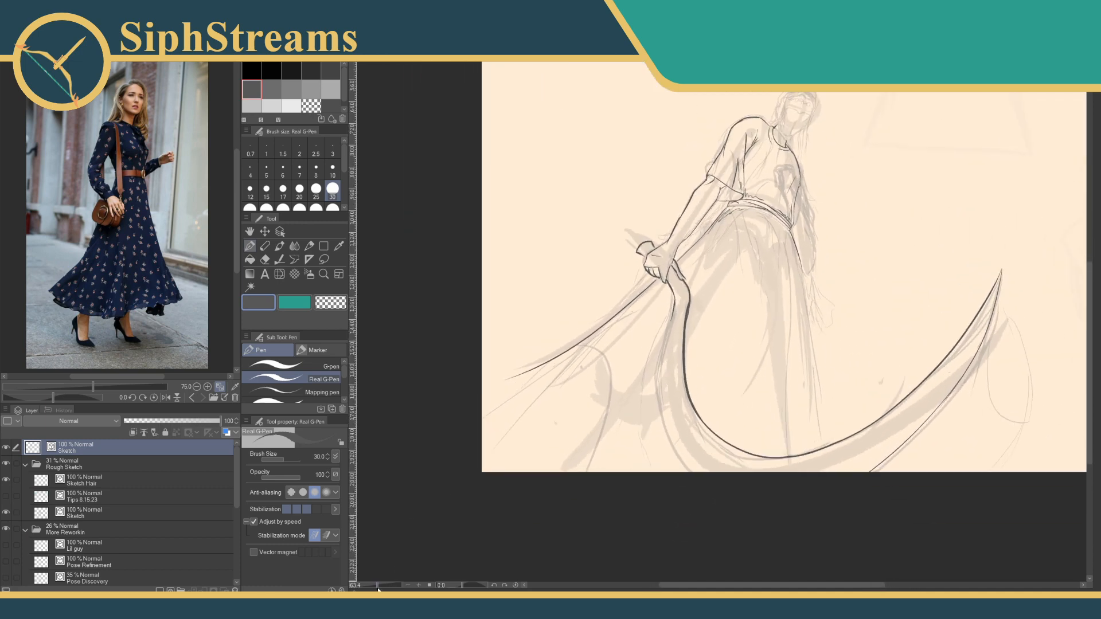
drag(622, 393, 522, 452)
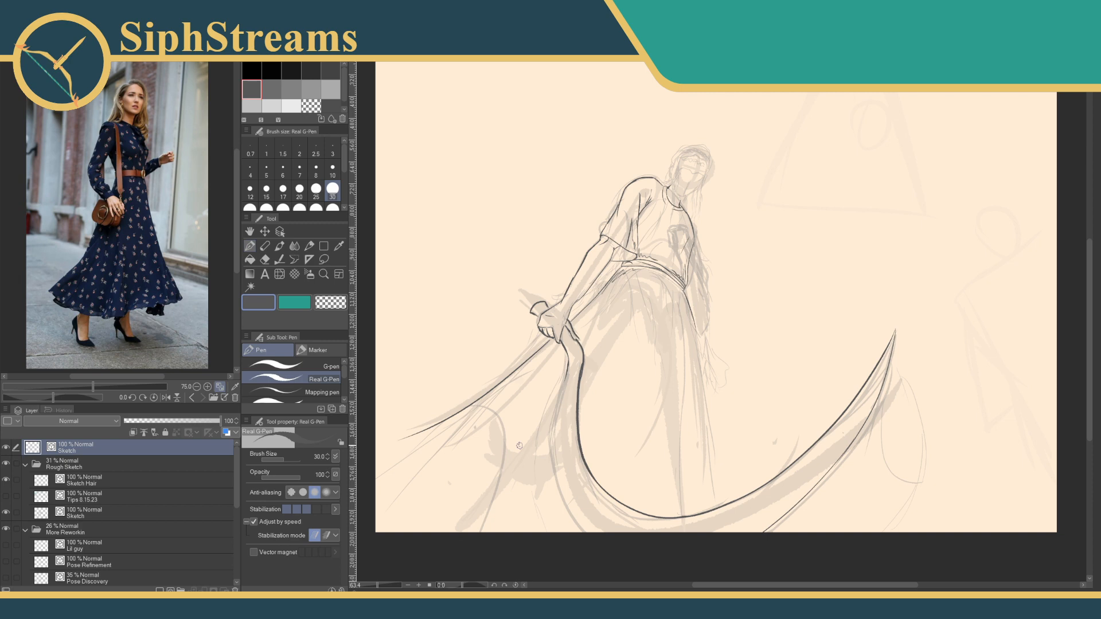
drag(608, 278, 589, 361)
Draw several long vertical lines from inside the collar opening down over the chest to the waistband.
drag(378, 586, 389, 586)
drag(391, 253, 661, 409)
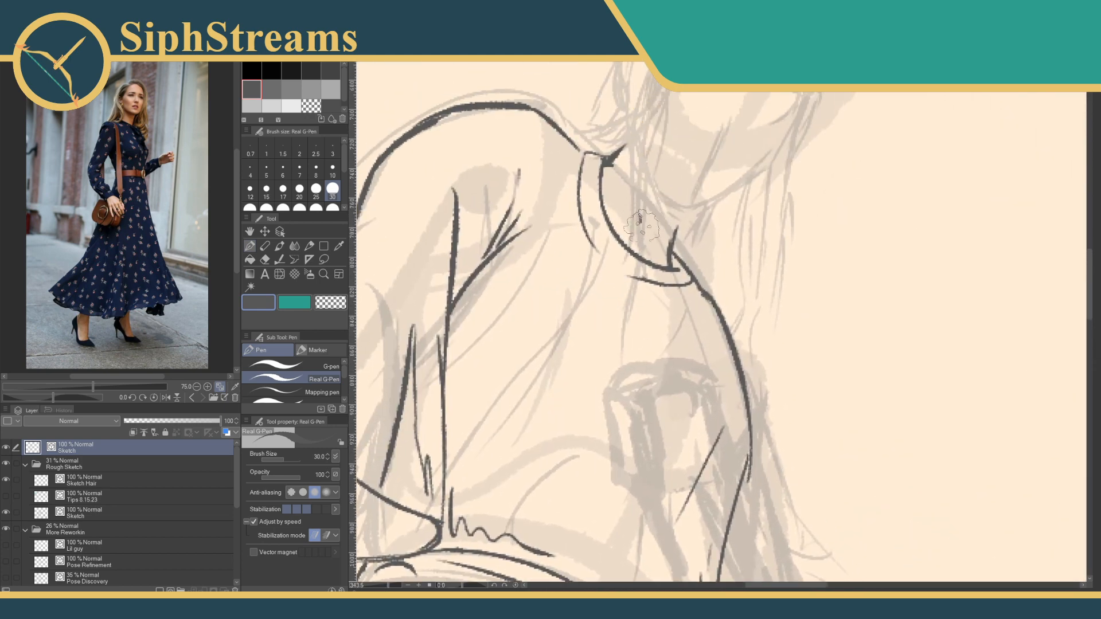
drag(611, 287, 665, 162)
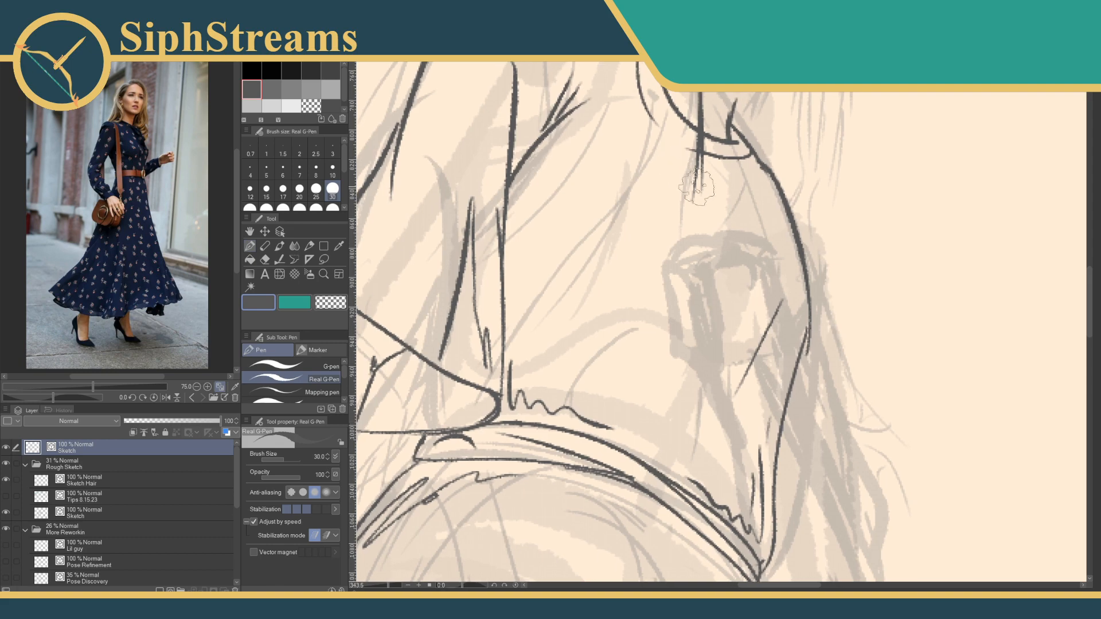
drag(388, 586, 379, 588)
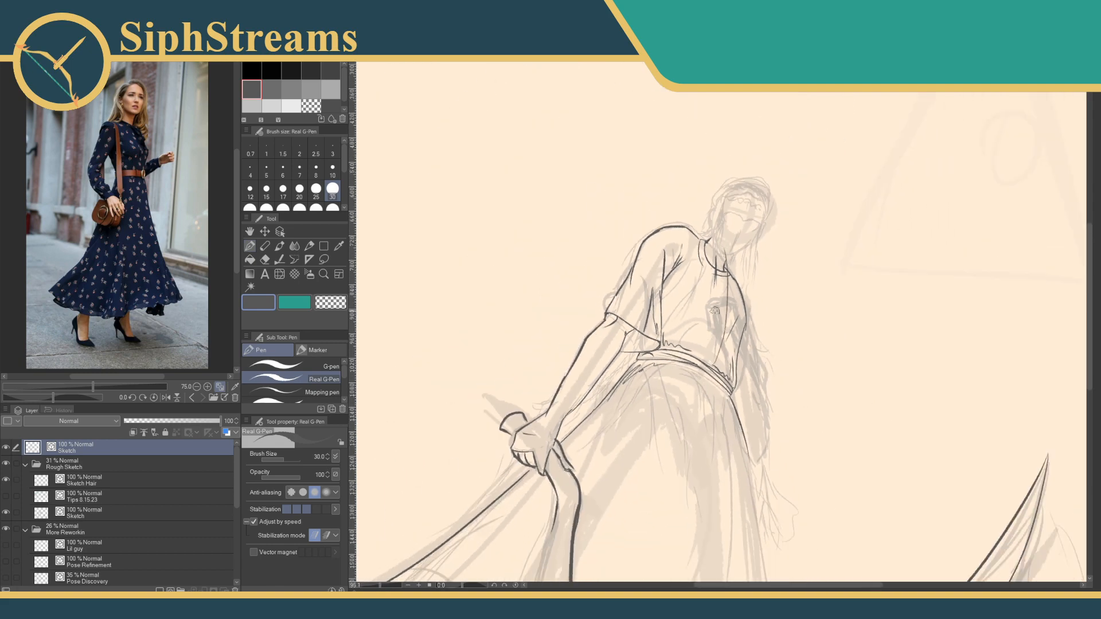
drag(712, 356, 715, 285)
drag(716, 248, 716, 309)
drag(716, 255, 712, 370)
drag(696, 311, 633, 337)
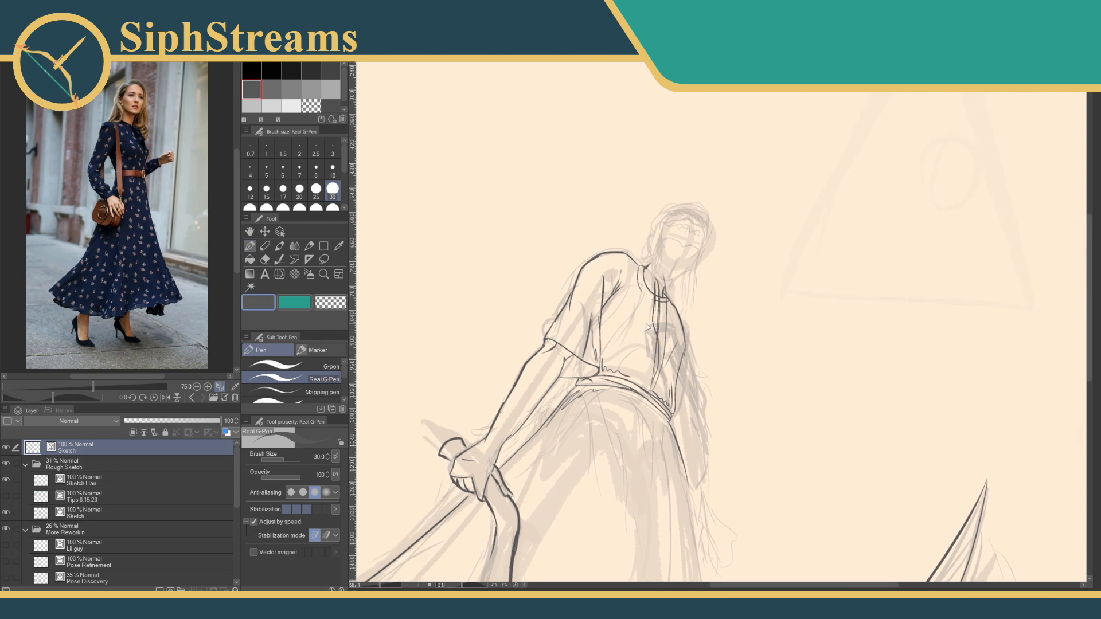
key(ctrl+z)
key(ctrl+z)
key(ctrl+y)
key(ctrl+y)
Redraw the collar band's outer edge as a continuous curve from the shoulder, and erase the old edge and surplus lines crossing the band.
scroll(629, 470, up, 10)
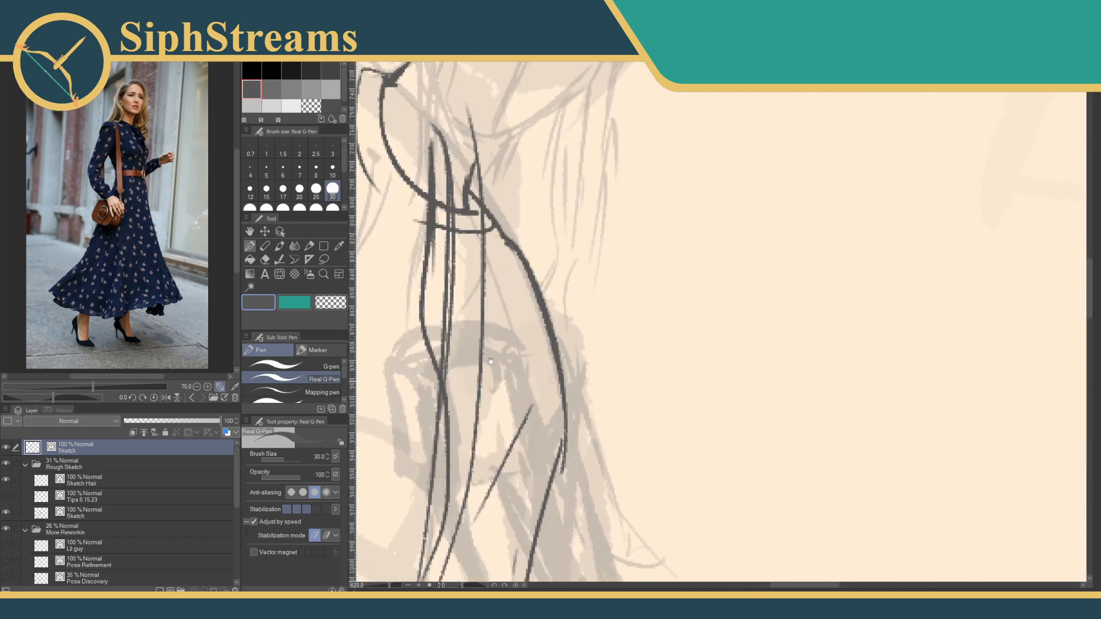
drag(591, 321, 630, 434)
mouse_move(546, 216)
mouse_down()
mouse_move(614, 336)
mouse_move(582, 311)
mouse_move(619, 348)
mouse_move(597, 336)
mouse_move(640, 346)
mouse_up()
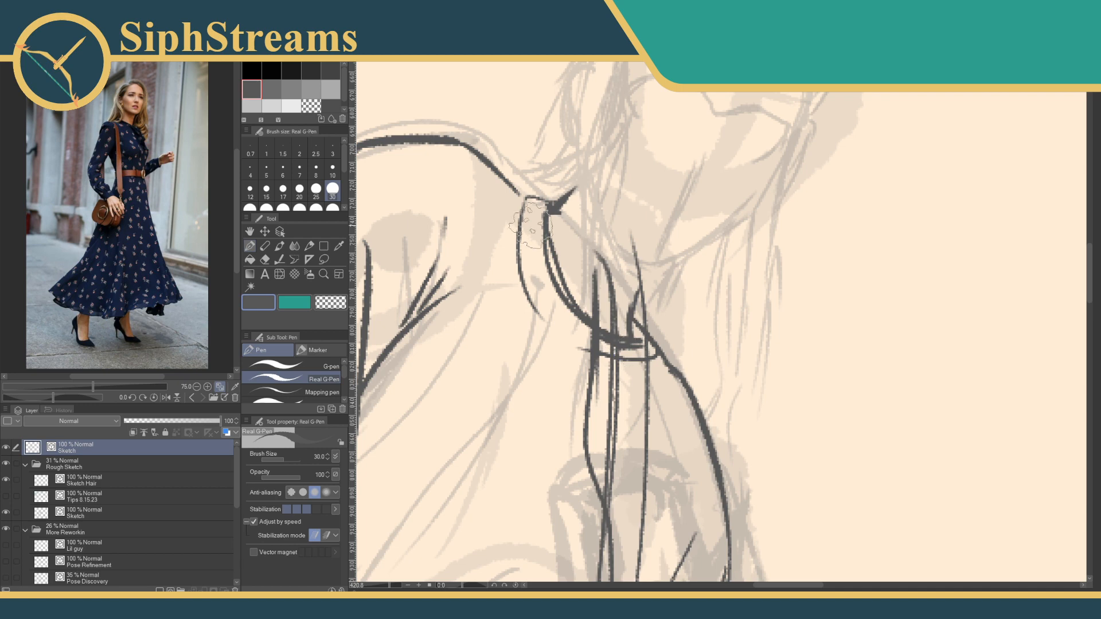
mouse_move(525, 202)
mouse_down()
mouse_move(567, 336)
mouse_move(542, 297)
mouse_move(612, 365)
mouse_move(587, 353)
mouse_move(629, 370)
mouse_up()
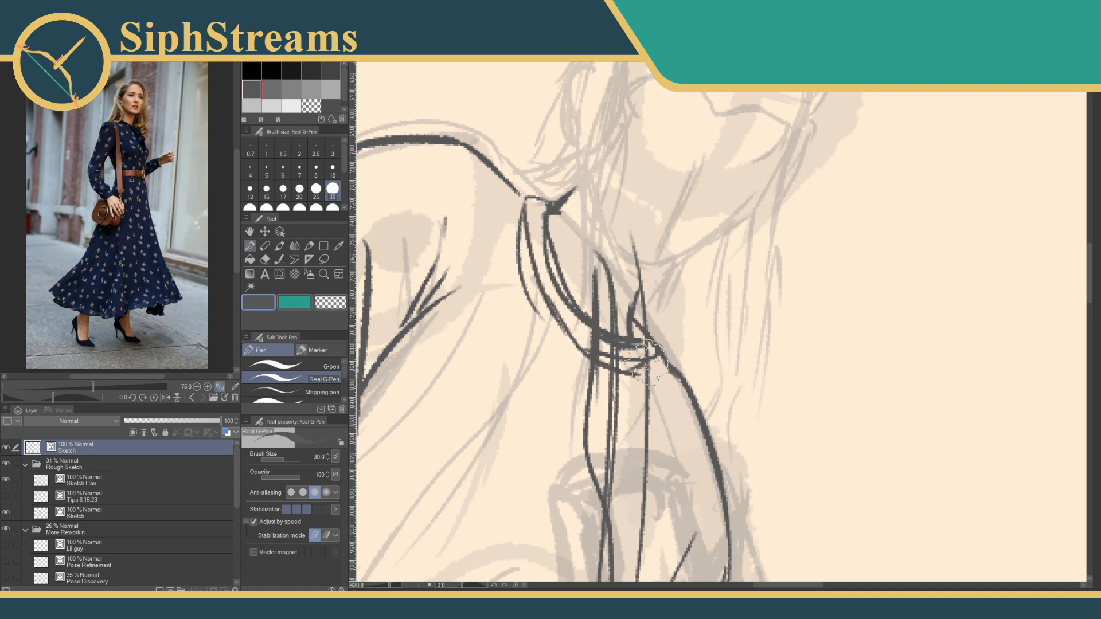
key(e)
drag(534, 318, 519, 218)
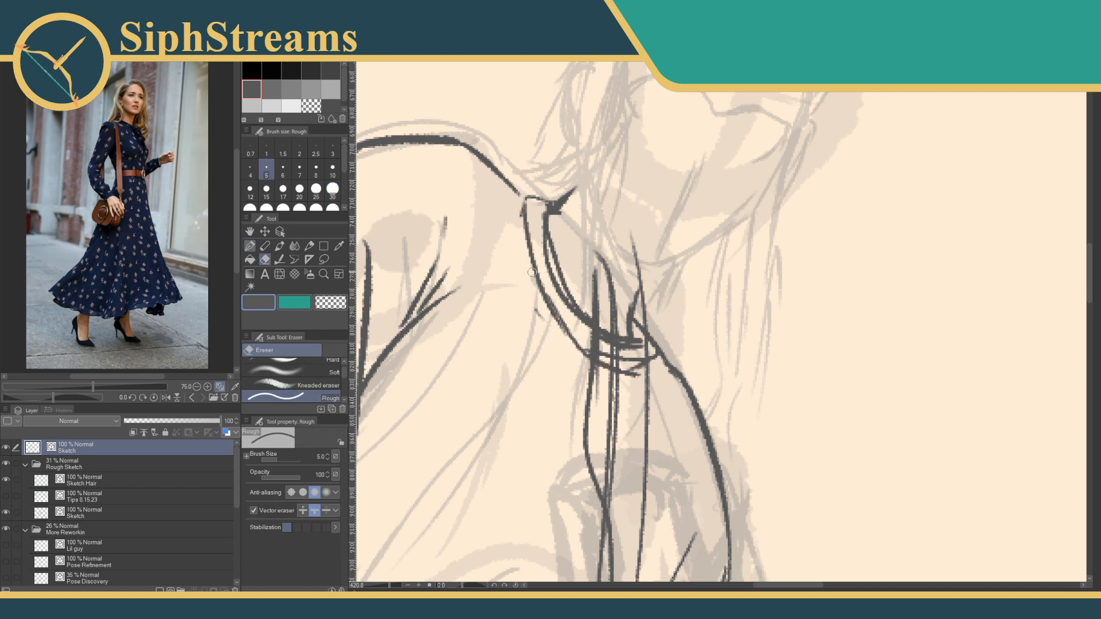
mouse_move(539, 256)
mouse_down()
mouse_move(555, 302)
mouse_move(535, 299)
mouse_move(554, 340)
mouse_move(585, 332)
mouse_move(577, 321)
mouse_move(588, 334)
mouse_move(574, 335)
mouse_move(614, 350)
mouse_move(592, 347)
mouse_move(636, 354)
mouse_move(595, 350)
mouse_move(609, 341)
mouse_move(638, 349)
mouse_move(597, 335)
mouse_move(644, 349)
mouse_move(641, 372)
mouse_move(588, 377)
mouse_move(624, 384)
mouse_move(642, 404)
mouse_move(650, 394)
mouse_move(649, 418)
mouse_move(631, 354)
mouse_up()
Erase the long vertical lines over the chest, keeping only a short diagonal fold above the waistband.
mouse_move(650, 398)
mouse_down()
mouse_move(651, 228)
mouse_move(628, 214)
mouse_up()
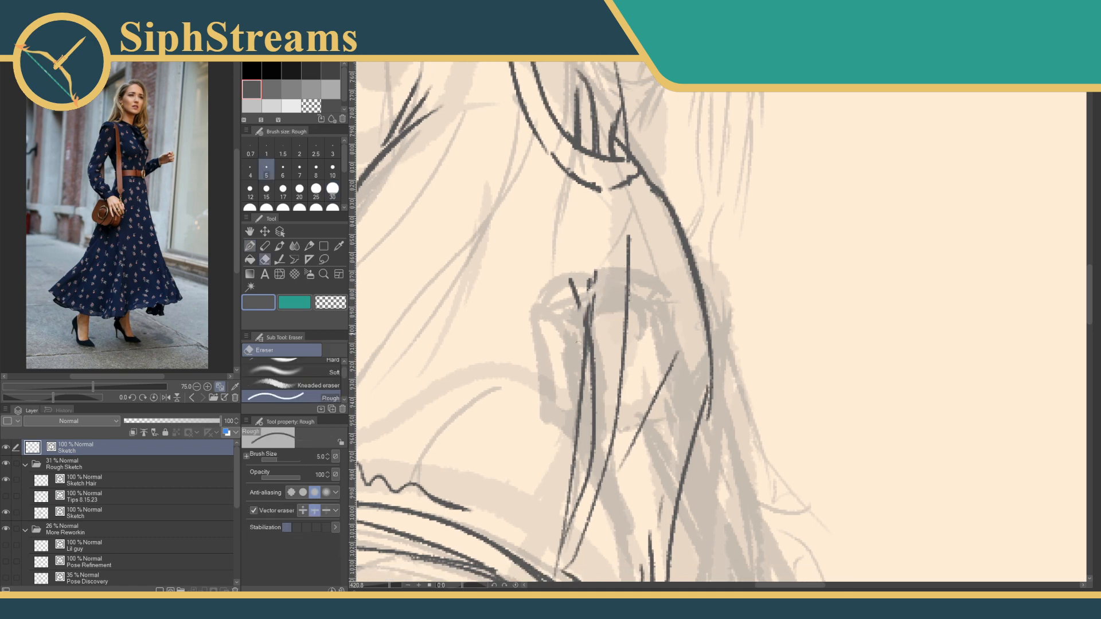
mouse_move(585, 359)
mouse_down()
mouse_move(584, 284)
mouse_move(589, 448)
mouse_move(580, 417)
mouse_move(587, 393)
mouse_up()
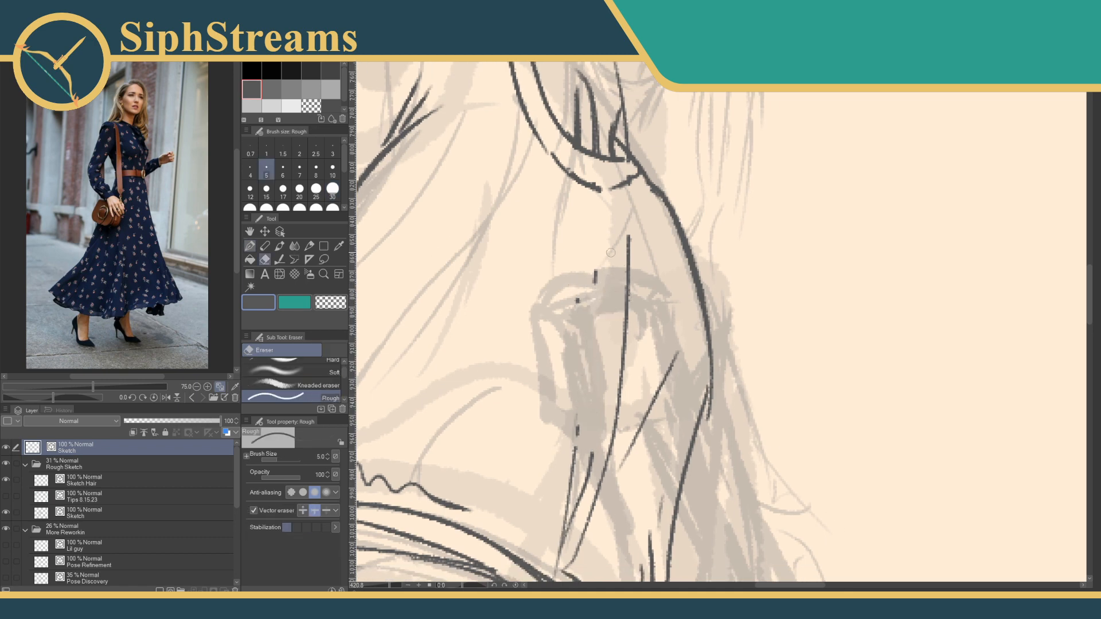
mouse_move(625, 247)
mouse_down()
mouse_move(620, 390)
mouse_move(631, 243)
mouse_move(626, 341)
mouse_up()
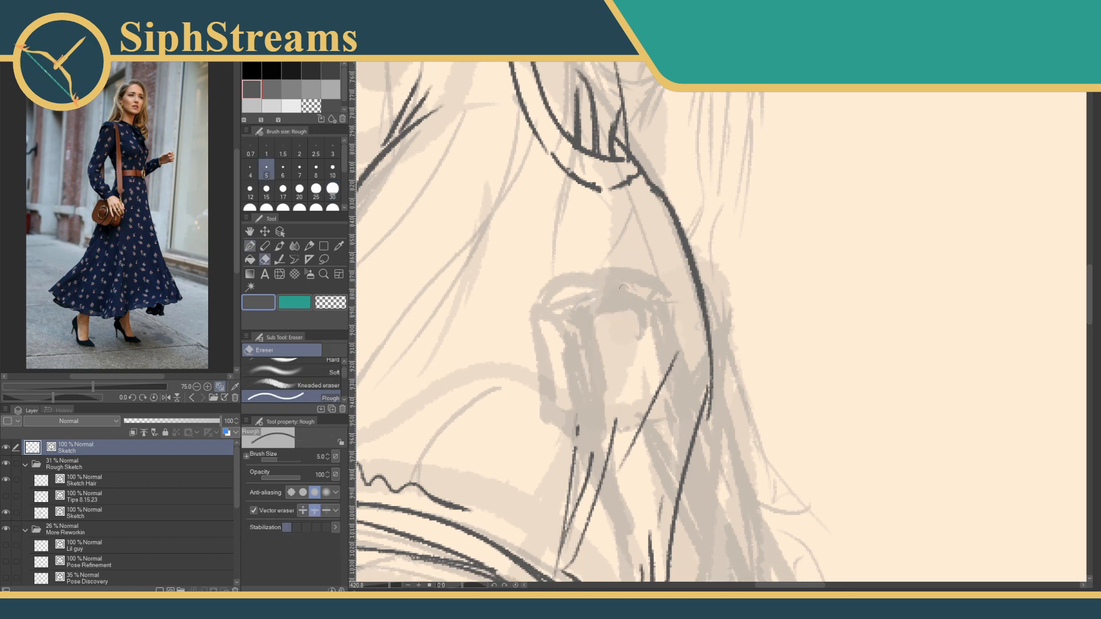
key(p)
drag(629, 270, 650, 147)
key(e)
mouse_move(595, 307)
mouse_down()
mouse_move(596, 402)
mouse_move(576, 420)
mouse_move(577, 442)
mouse_up()
key(p)
Touch up the lower end of the short diagonal fold above the gathered hem and trim surplus marks there.
mouse_move(596, 313)
mouse_down()
mouse_move(616, 307)
mouse_move(677, 424)
mouse_move(651, 457)
mouse_up()
drag(611, 337, 588, 197)
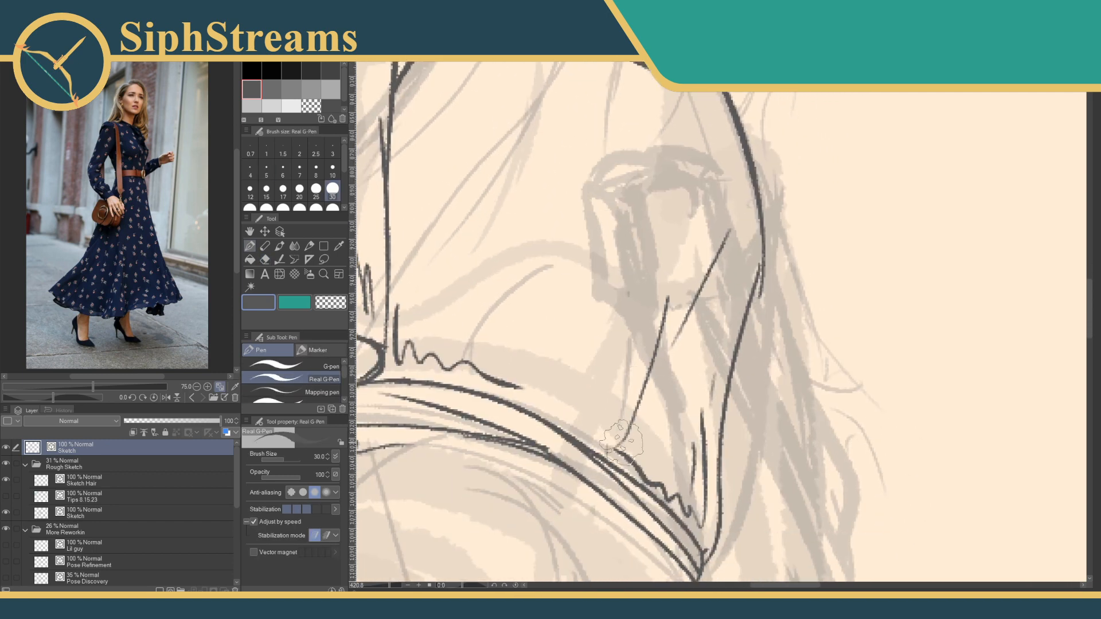
mouse_move(617, 447)
mouse_down()
mouse_move(698, 351)
mouse_move(633, 417)
mouse_up()
key(e)
mouse_move(643, 371)
mouse_down()
mouse_move(665, 306)
mouse_move(635, 575)
mouse_up()
key(p)
Erase the leftover vertical strokes inside the collar opening and shorten the neck line at its front corner.
drag(609, 275, 588, 352)
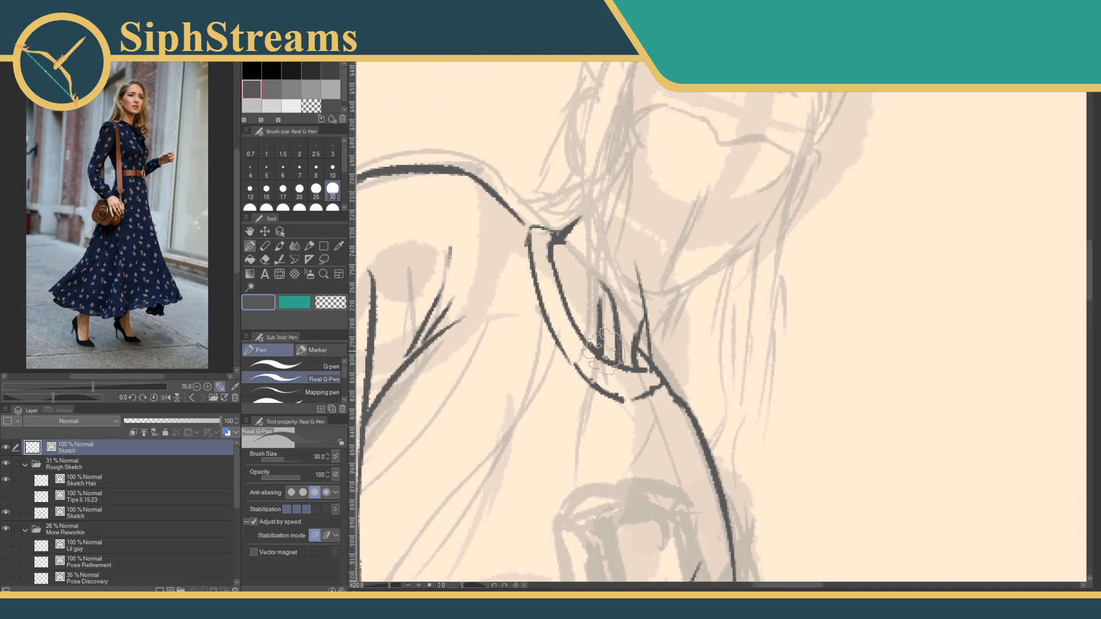
key(e)
drag(643, 290, 648, 342)
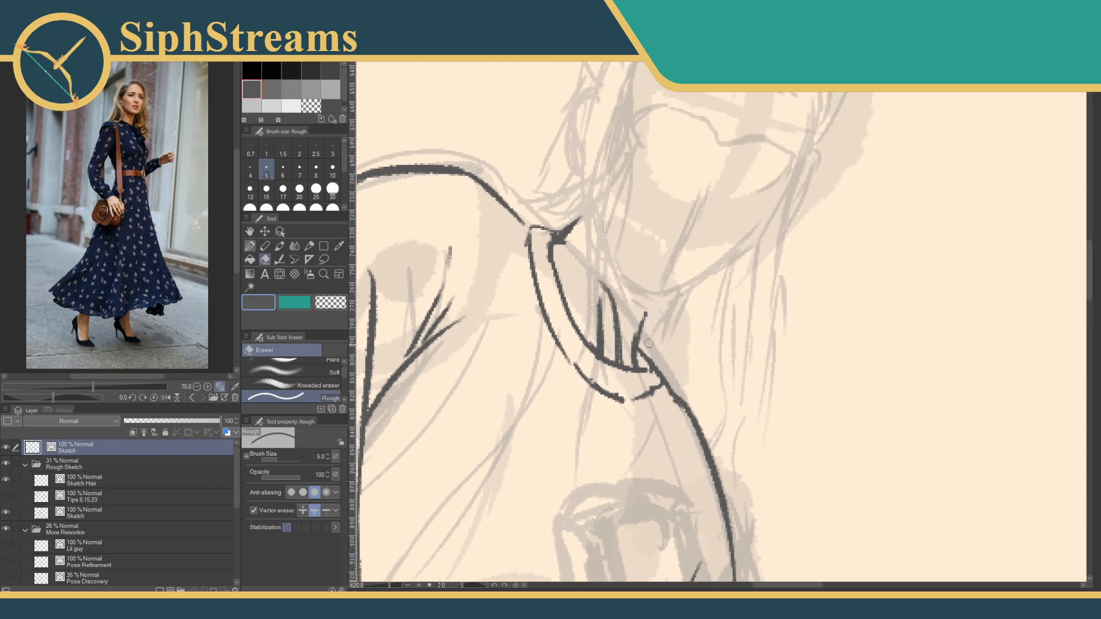
mouse_move(616, 309)
mouse_down()
mouse_move(607, 333)
mouse_move(606, 294)
mouse_move(613, 335)
mouse_move(600, 330)
mouse_move(601, 348)
mouse_move(621, 360)
mouse_up()
key(p)
Show the Tips 8.15.23 layer and write the note "un-slouch head!" with an arrow pointing at the head.
drag(612, 271, 577, 389)
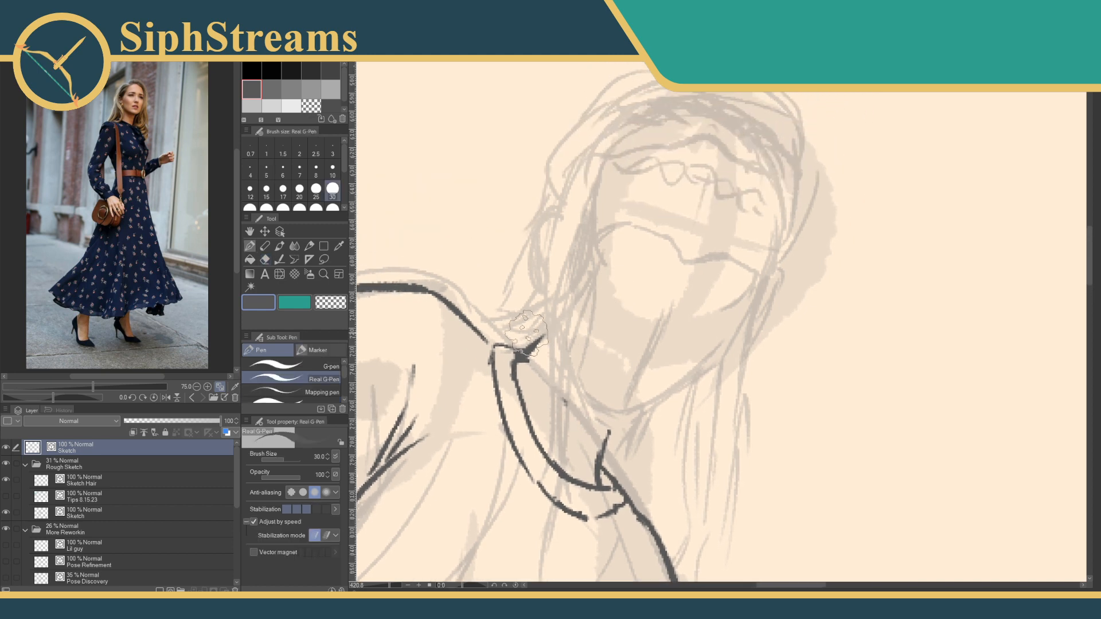
click(74, 499)
drag(609, 304, 491, 362)
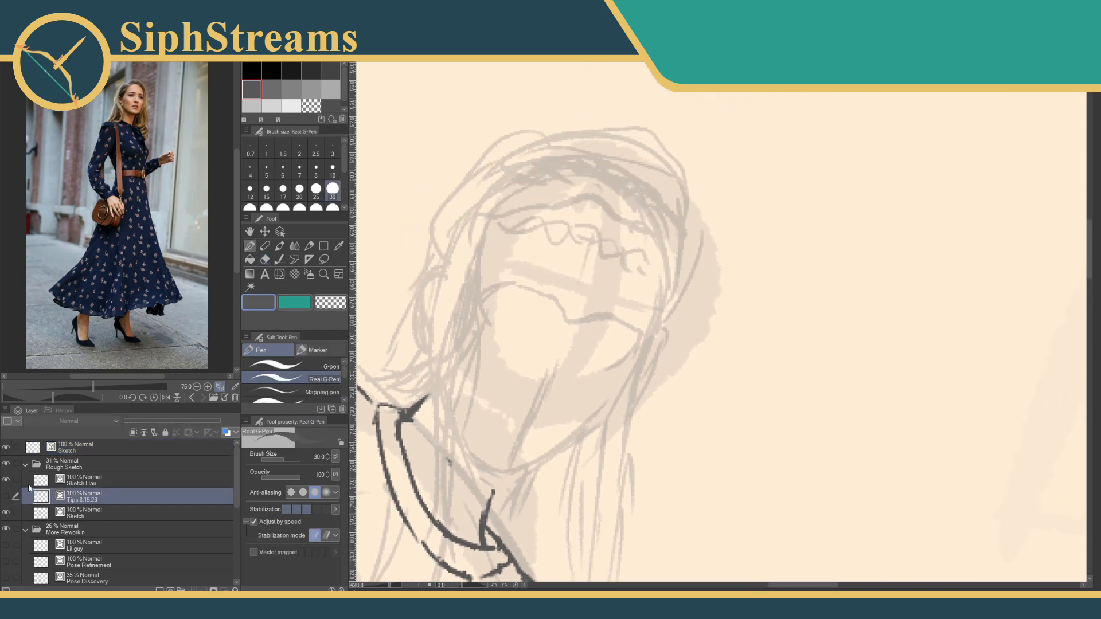
click(8, 496)
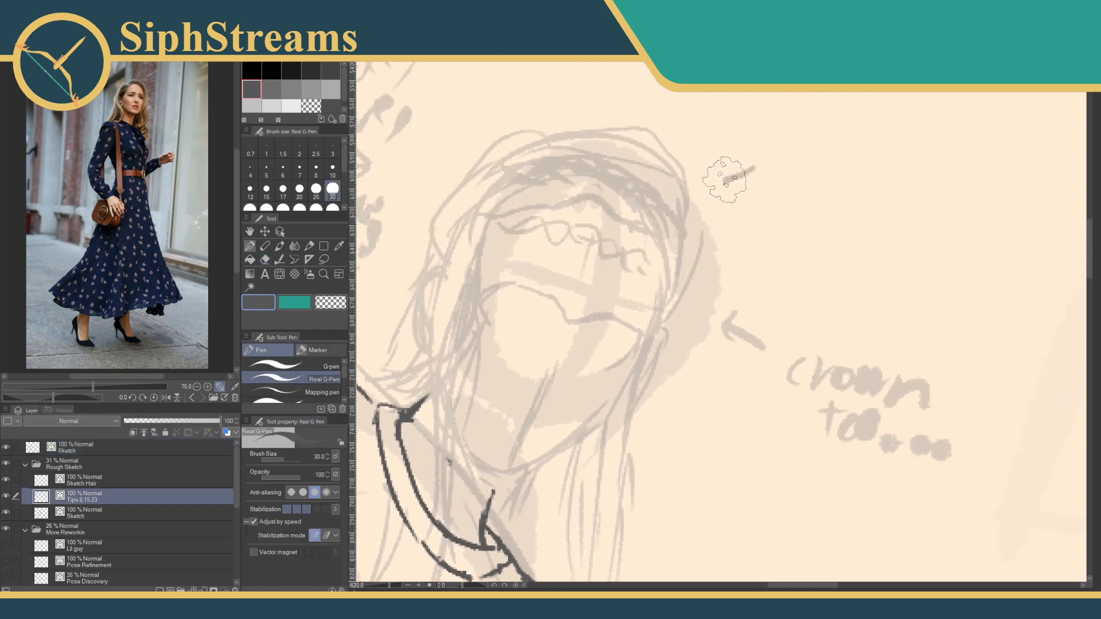
mouse_move(740, 168)
mouse_down()
mouse_move(744, 193)
mouse_move(634, 260)
mouse_up()
mouse_move(701, 192)
mouse_down()
mouse_move(717, 208)
mouse_move(774, 184)
mouse_move(786, 205)
mouse_move(855, 195)
mouse_up()
mouse_move(718, 236)
mouse_down()
mouse_move(721, 256)
mouse_move(809, 252)
mouse_up()
drag(901, 175, 898, 261)
drag(898, 296, 899, 301)
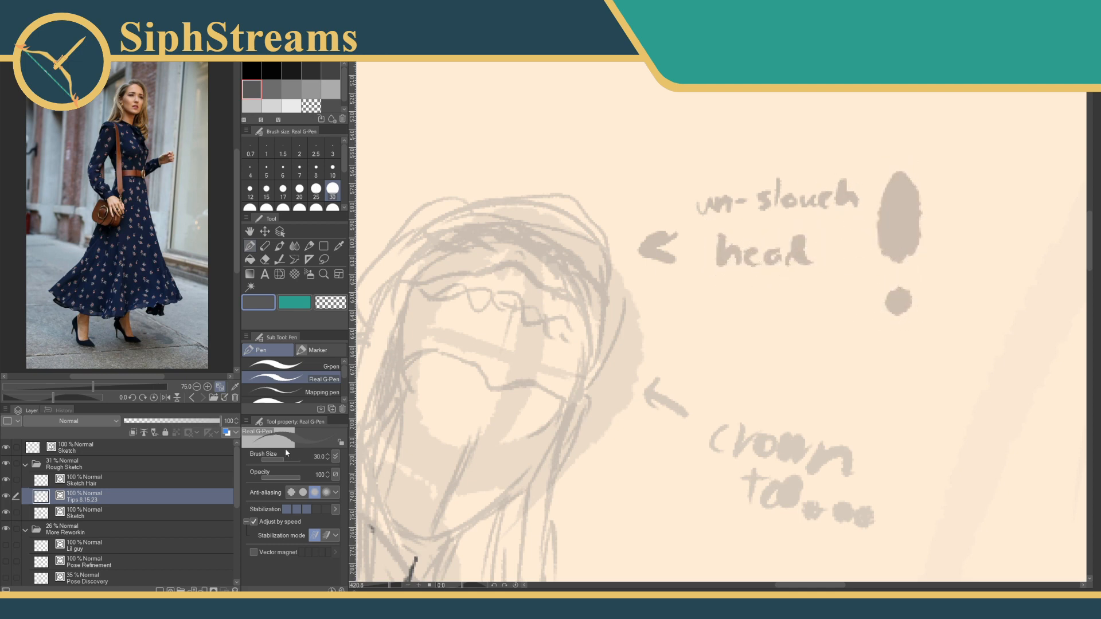
Hide the Tips 8.15.23 layer and make the uppermost Sketch layer active again for work around the collar.
click(6, 495)
click(80, 447)
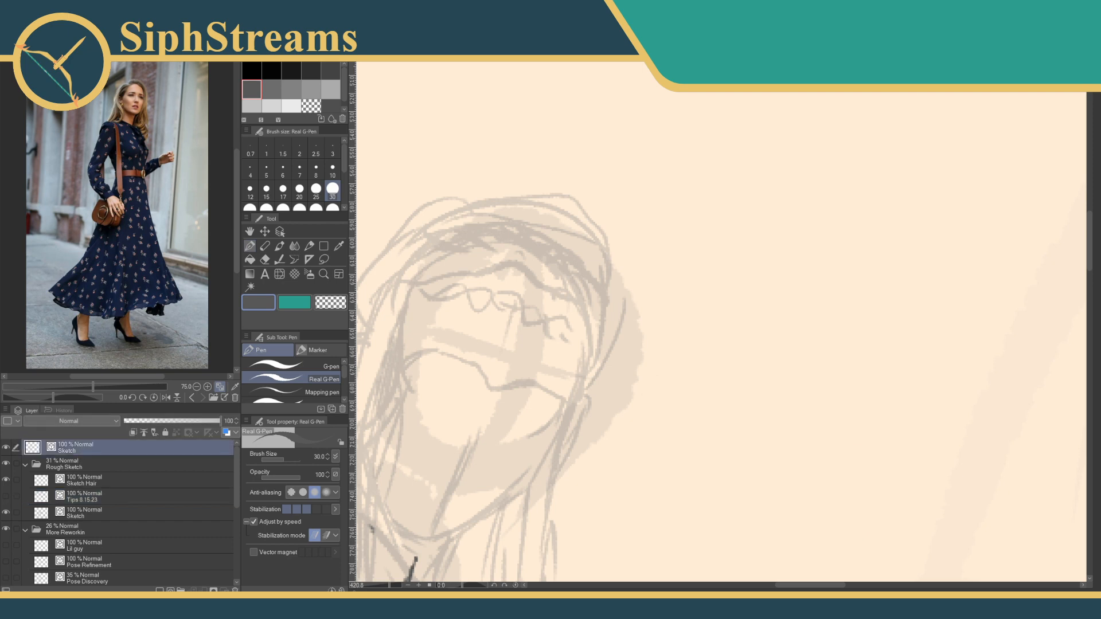
drag(367, 449, 680, 302)
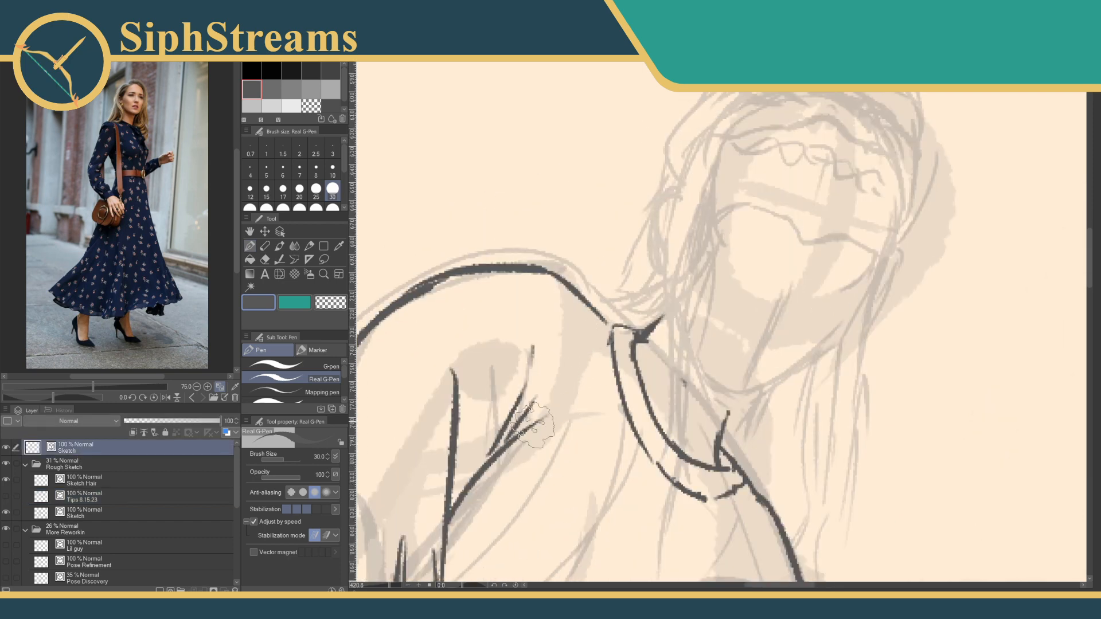
Add a vertical fold on the shirt front and touch up the gathered hem, and enlarge the reference photo to 97%.
drag(531, 452, 567, 339)
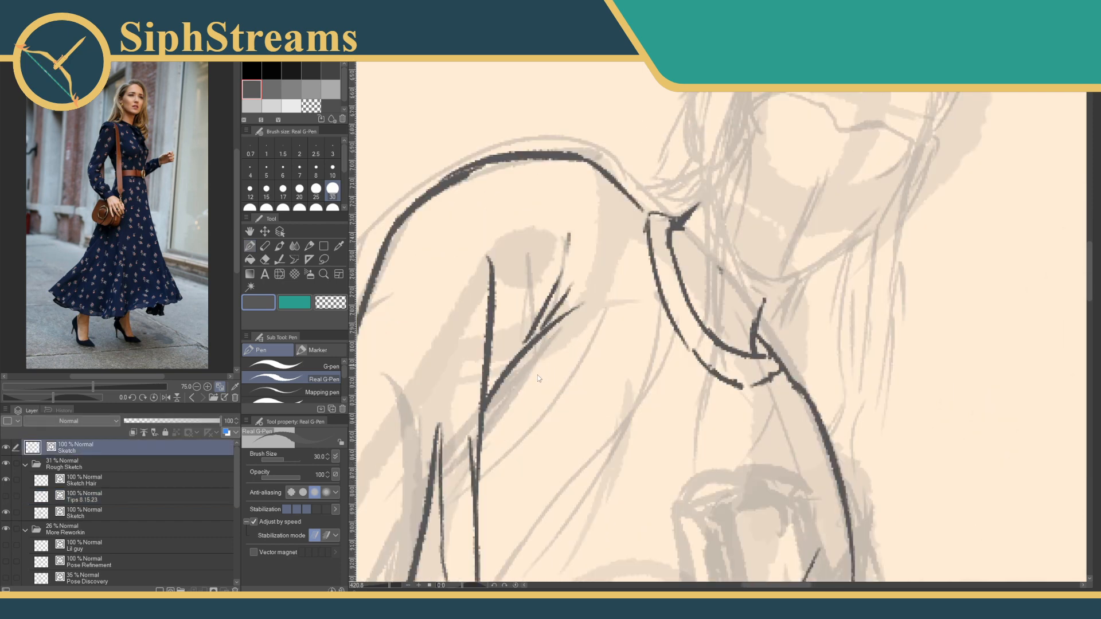
drag(390, 586, 380, 586)
drag(449, 503, 438, 328)
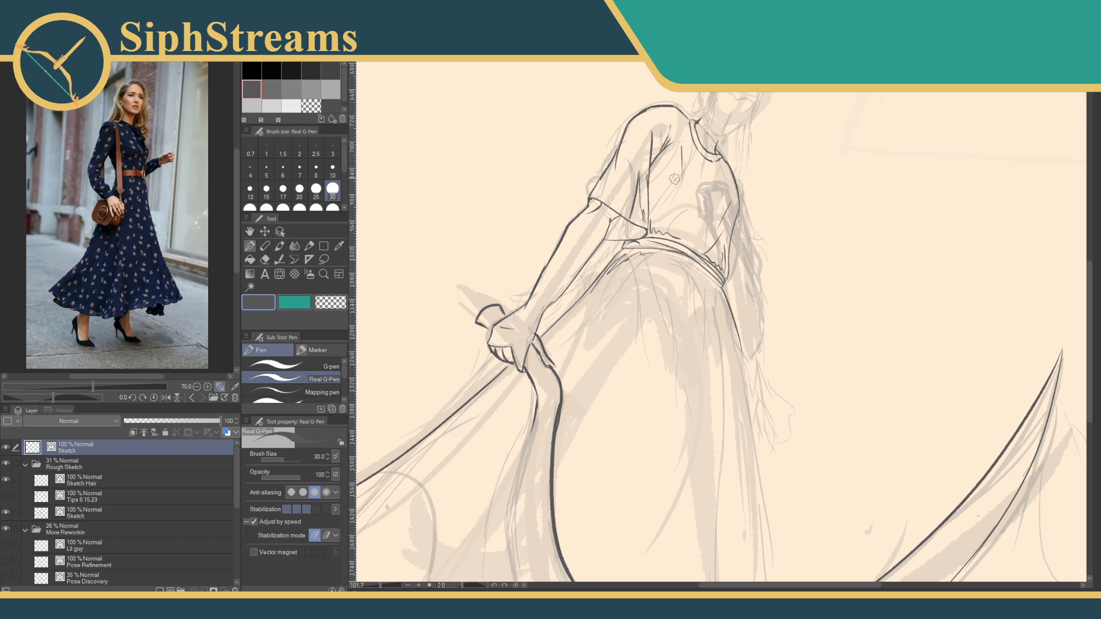
drag(679, 151, 681, 188)
drag(660, 229, 672, 230)
drag(89, 384, 116, 381)
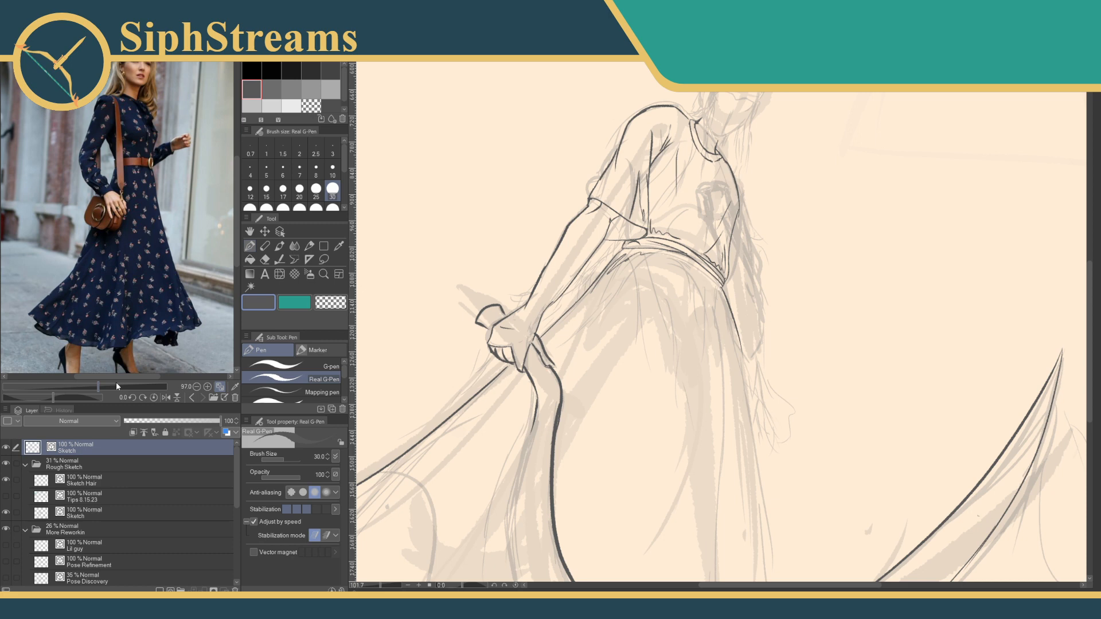
Try to outline the far arm beside the hip, from the shirt's side down to a pointed lower end.
drag(651, 390, 550, 469)
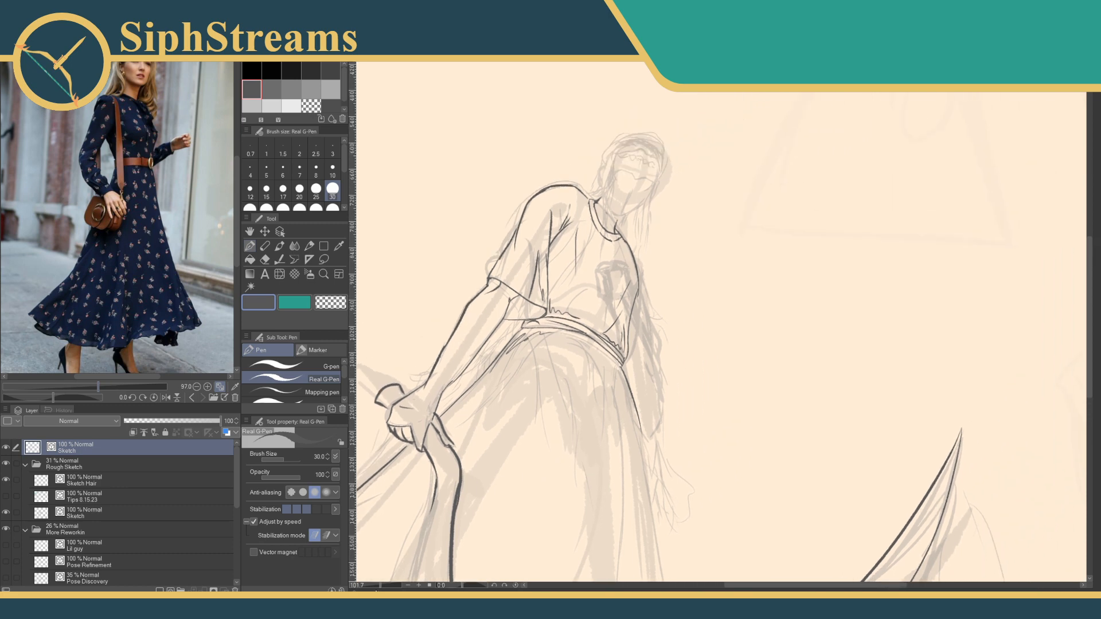
drag(380, 586, 385, 586)
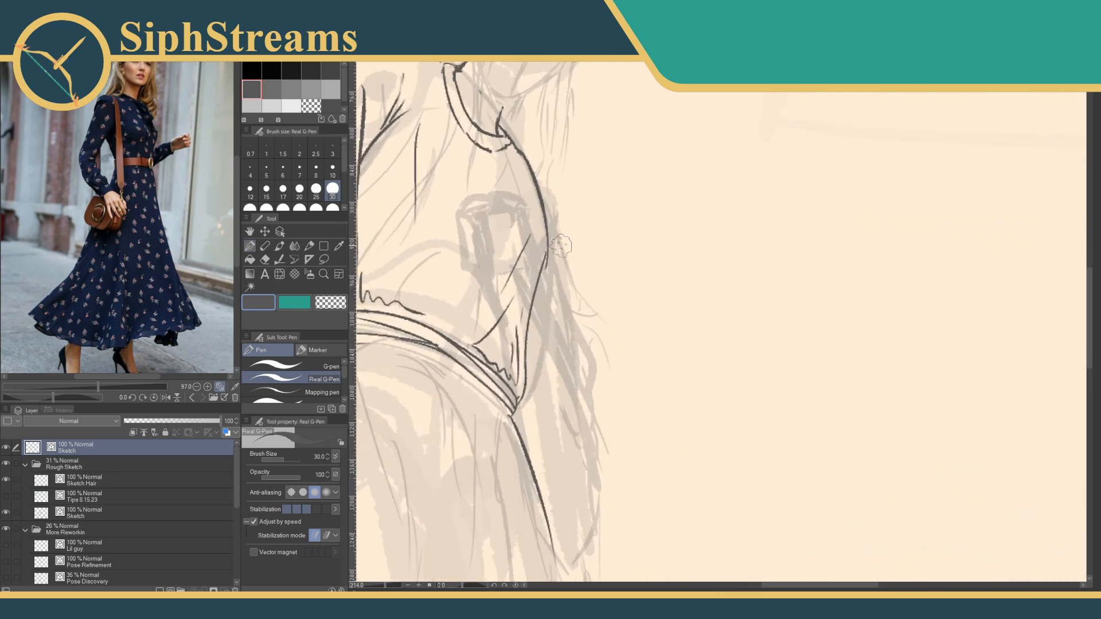
drag(564, 259, 594, 226)
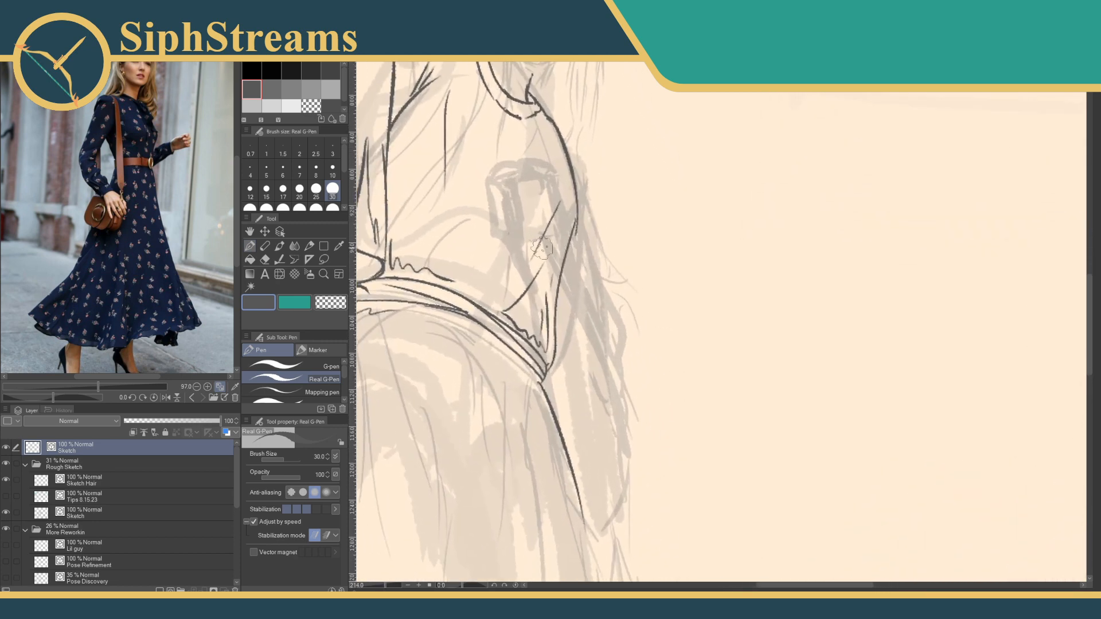
mouse_move(534, 261)
mouse_down()
mouse_move(564, 230)
mouse_move(631, 324)
mouse_move(668, 431)
mouse_move(629, 489)
mouse_up()
mouse_move(558, 223)
mouse_down()
mouse_move(572, 343)
mouse_move(618, 480)
mouse_up()
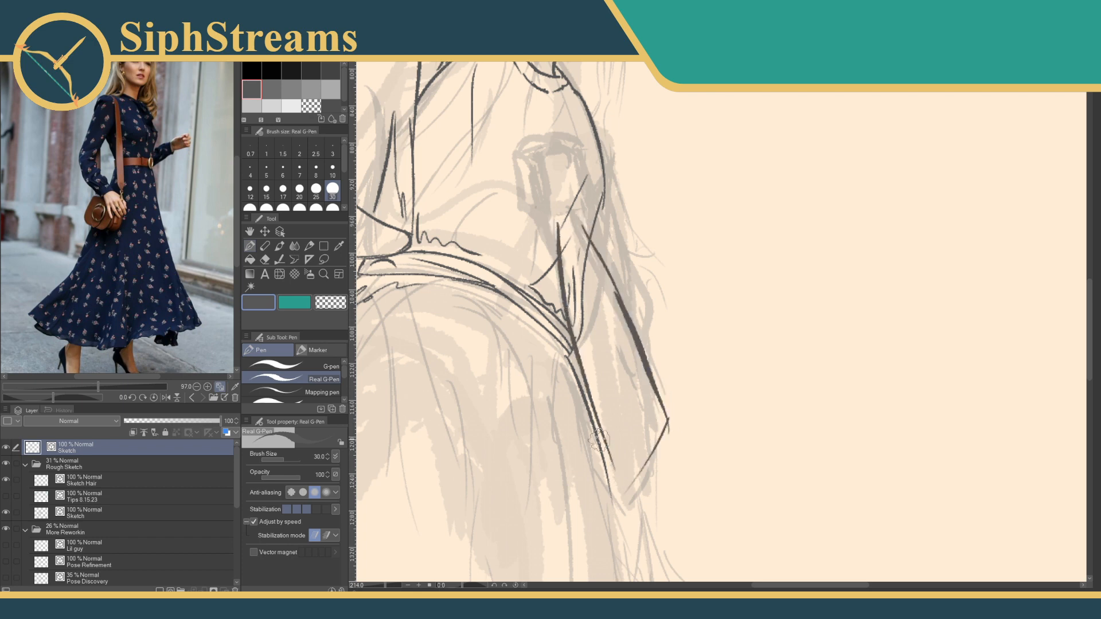
drag(593, 437, 619, 480)
drag(621, 413, 688, 394)
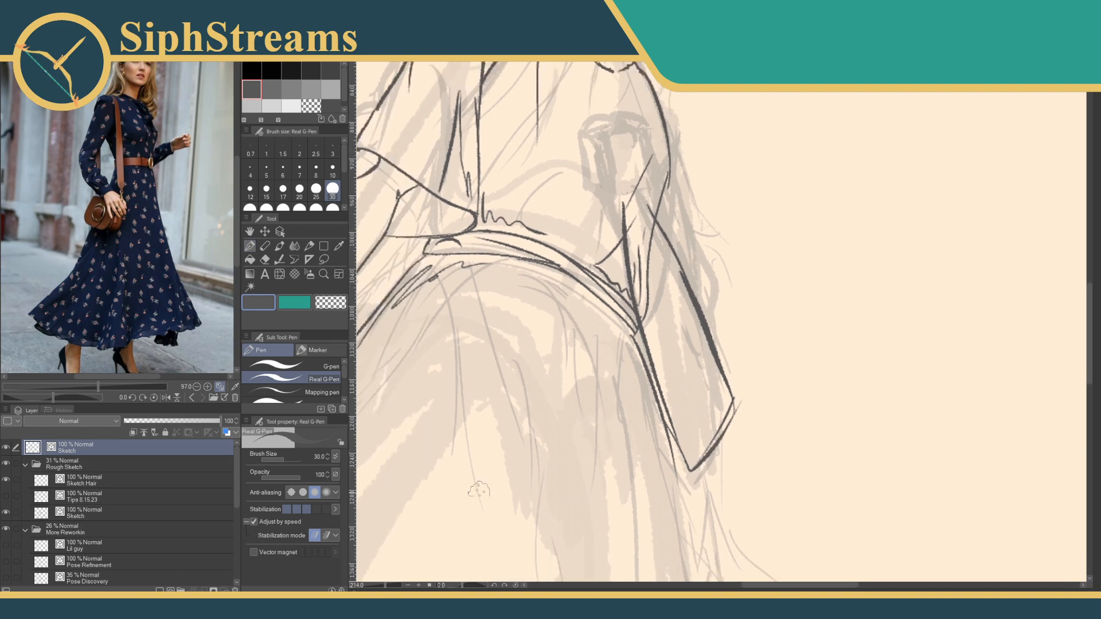
drag(384, 586, 381, 590)
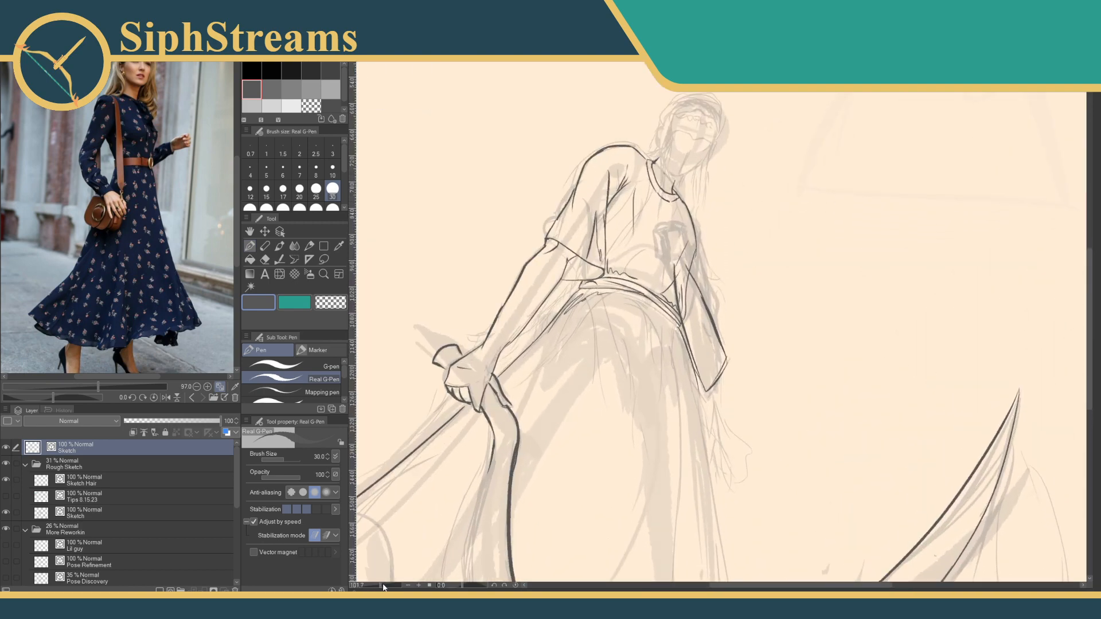
key(ctrl+z)
key(ctrl+z)
key(ctrl+z)
key(ctrl+z)
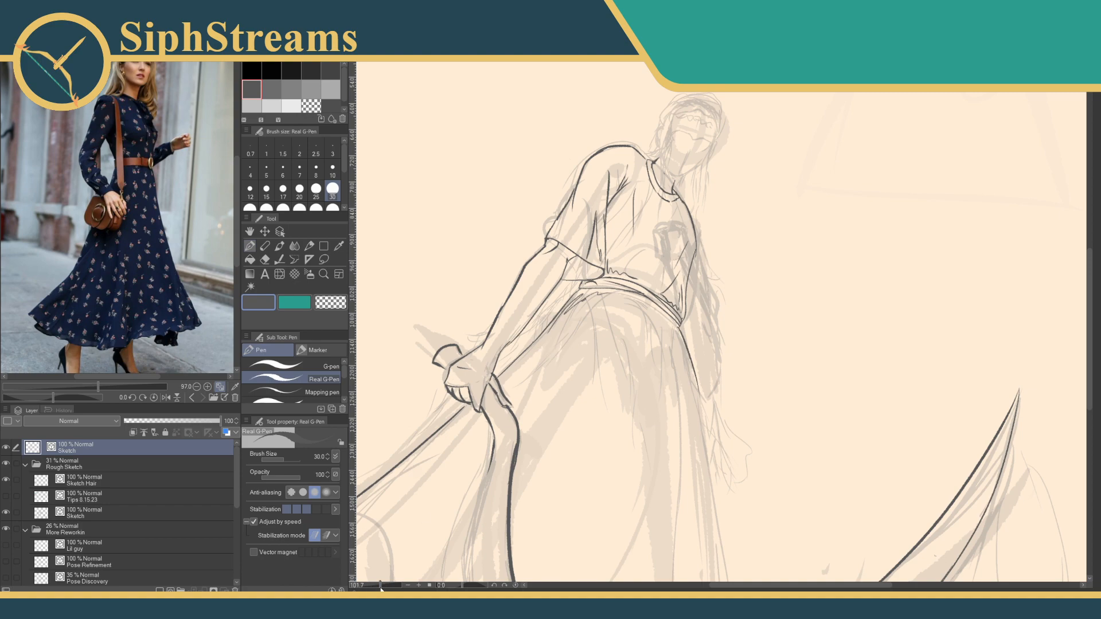
Draw a long curved fold below the hip on the skirt's far side, with angular creases branching from it.
drag(381, 588, 385, 588)
mouse_move(642, 366)
mouse_down()
mouse_move(571, 415)
mouse_move(537, 238)
mouse_move(579, 453)
mouse_up()
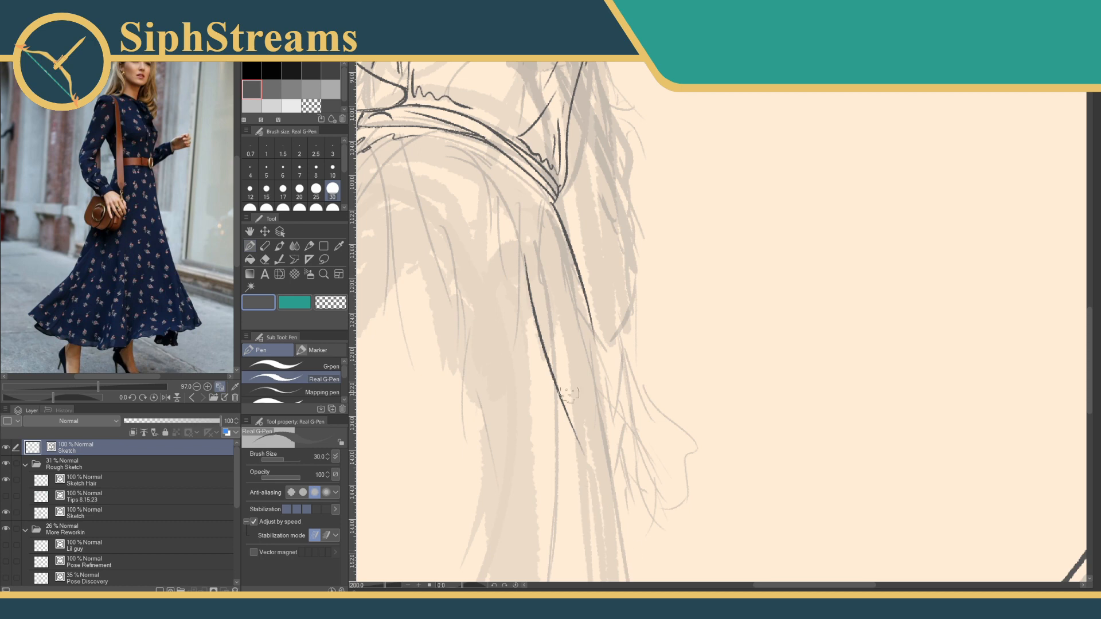
drag(530, 304, 569, 472)
mouse_move(609, 516)
mouse_down()
mouse_move(591, 330)
mouse_move(636, 395)
mouse_move(655, 547)
mouse_up()
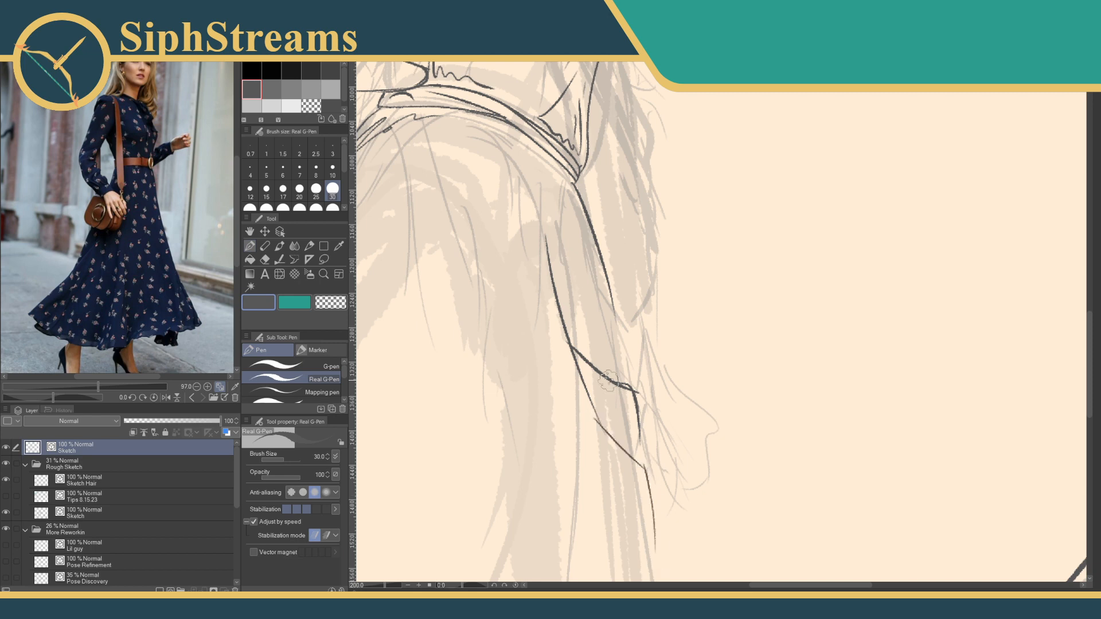
Try to sketch the far arm's inner and outer contours from the shirt's side past the waistband.
scroll(608, 380, up, 5)
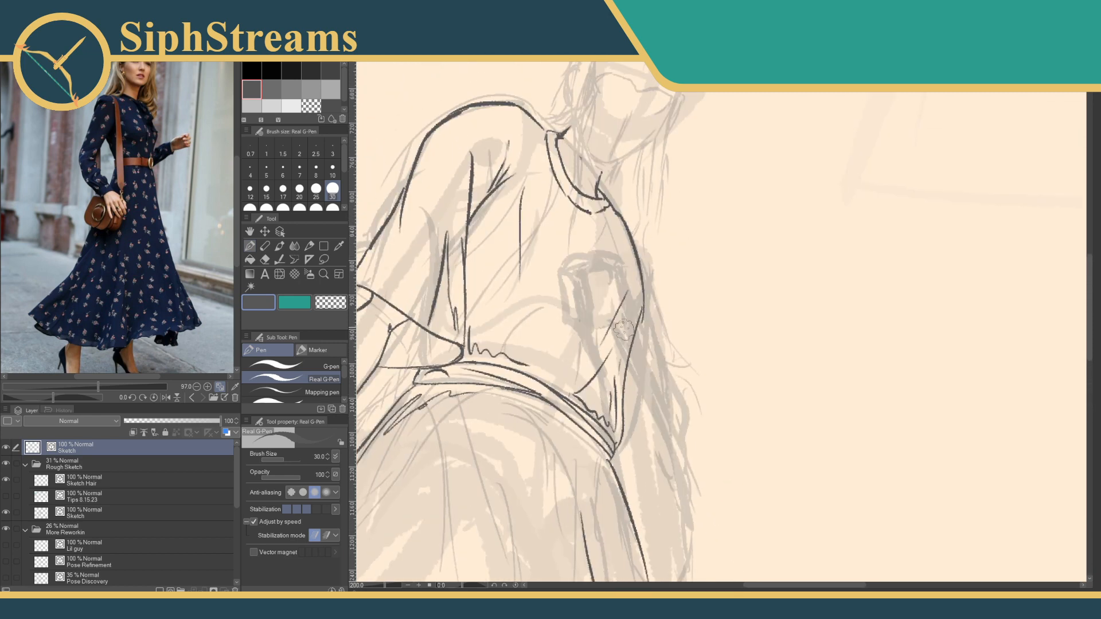
scroll(622, 401, down, 2)
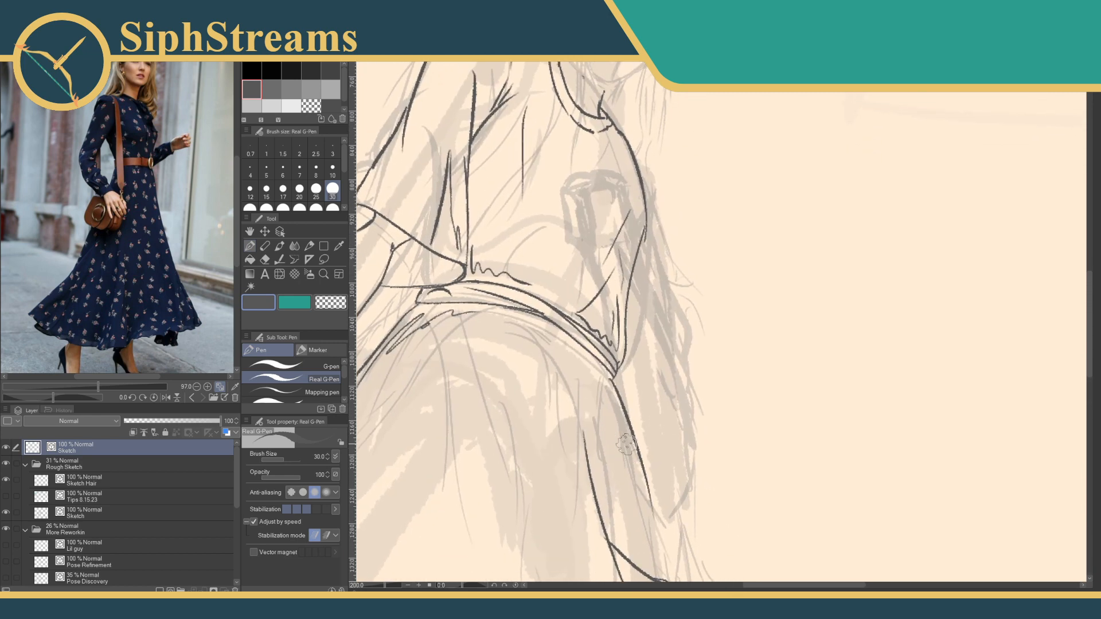
drag(595, 249, 612, 346)
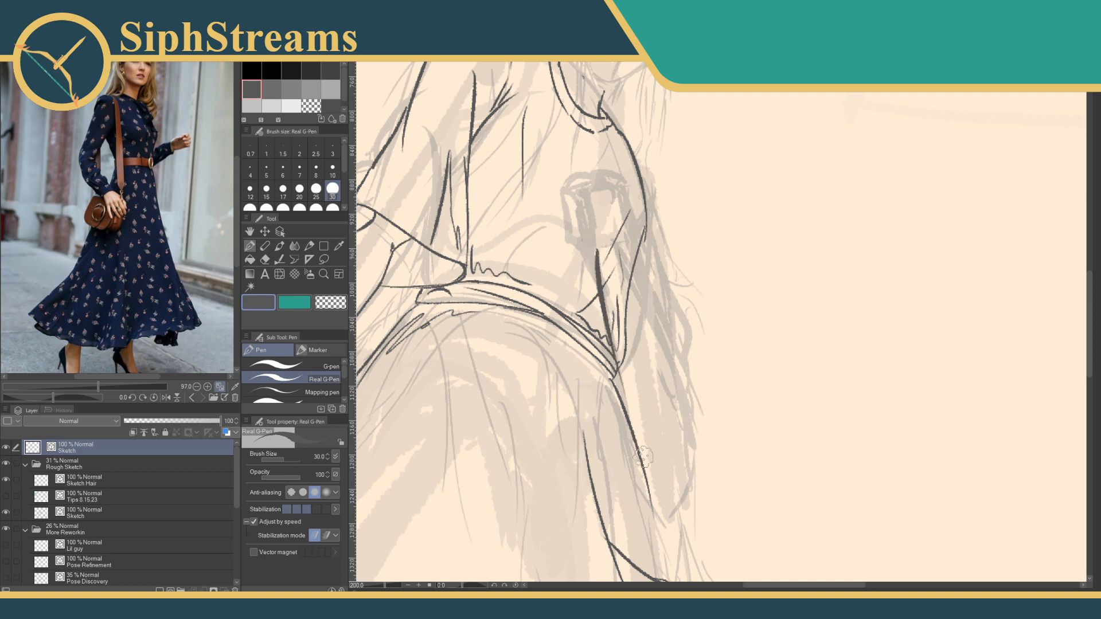
key(ctrl+z)
drag(596, 255, 656, 492)
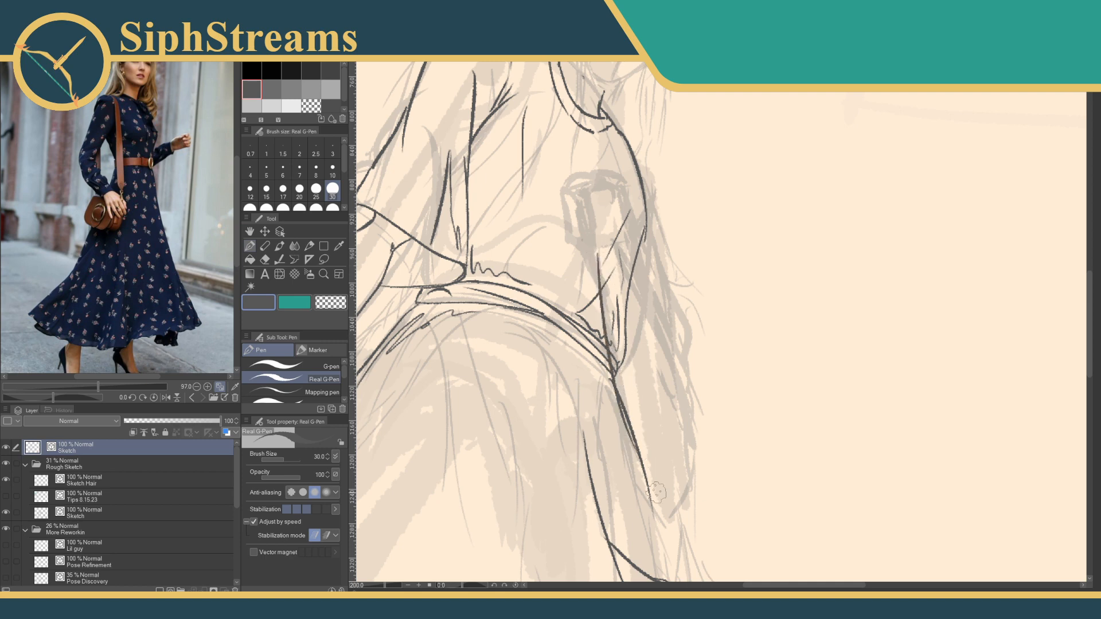
key(ctrl+z)
drag(600, 265, 642, 491)
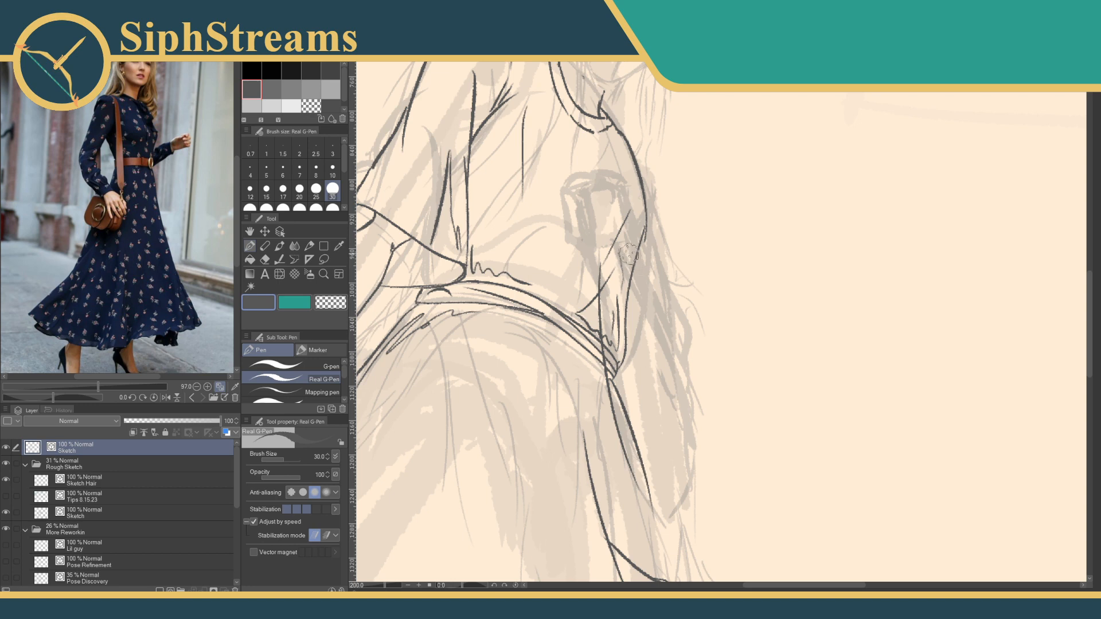
mouse_move(629, 253)
mouse_down()
mouse_move(692, 459)
mouse_move(690, 444)
mouse_move(670, 514)
mouse_move(672, 502)
mouse_move(633, 486)
mouse_move(661, 512)
mouse_up()
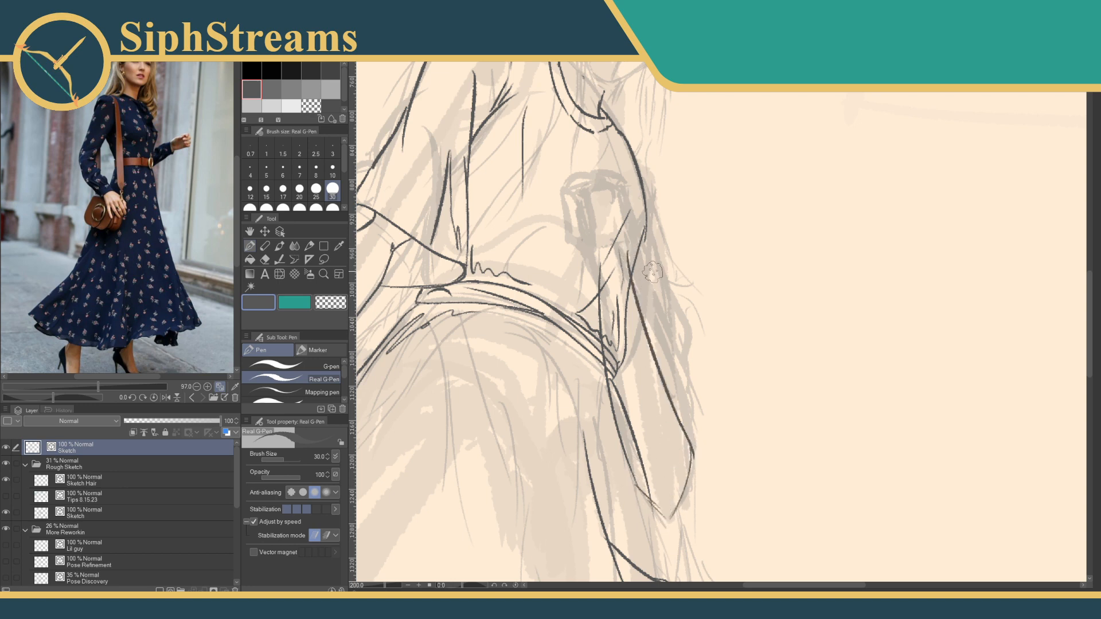
mouse_move(652, 272)
mouse_down()
mouse_move(671, 433)
mouse_move(741, 311)
mouse_move(710, 271)
mouse_move(714, 254)
mouse_move(648, 268)
mouse_up()
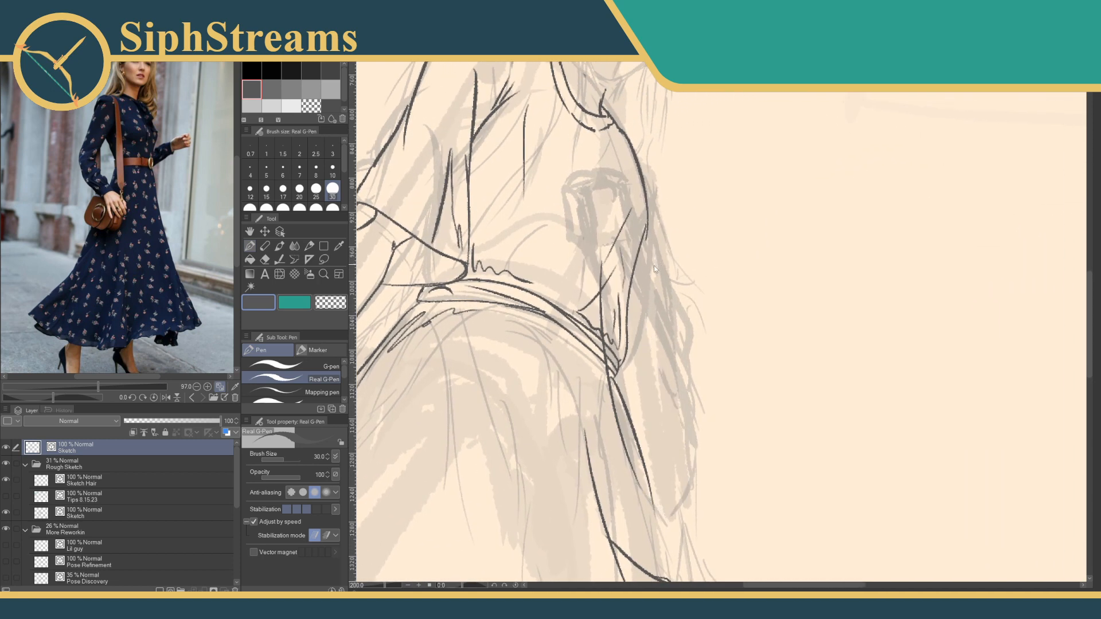
key(ctrl+z)
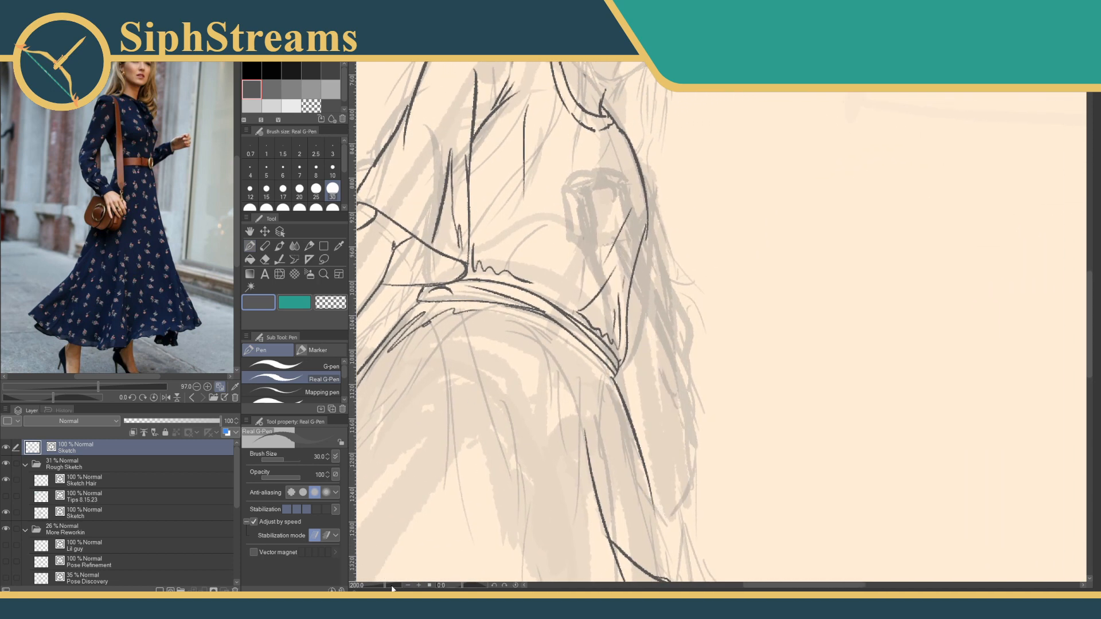
Hide the Rough Sketch folder and switch the uppermost Sketch layer off and on to compare it with the underlying pose.
drag(386, 586, 377, 586)
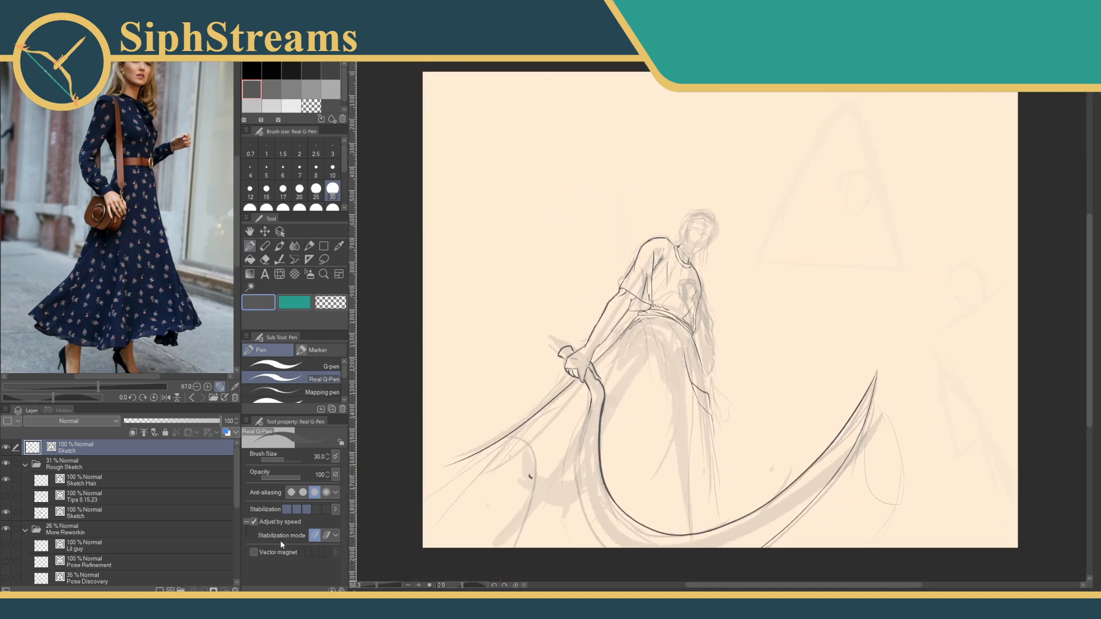
click(6, 464)
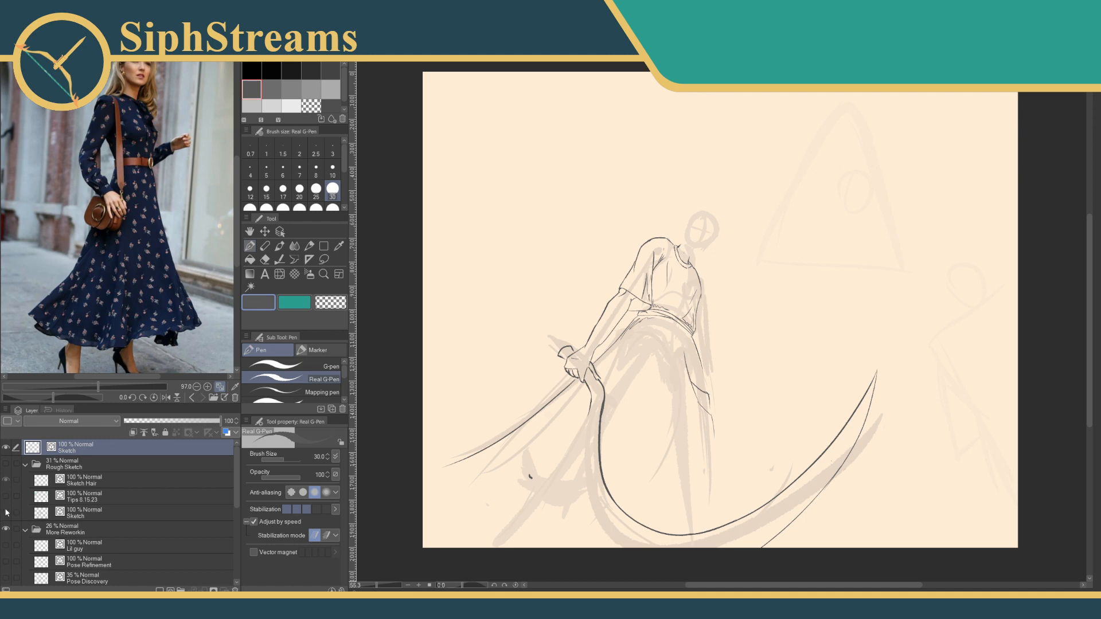
click(5, 448)
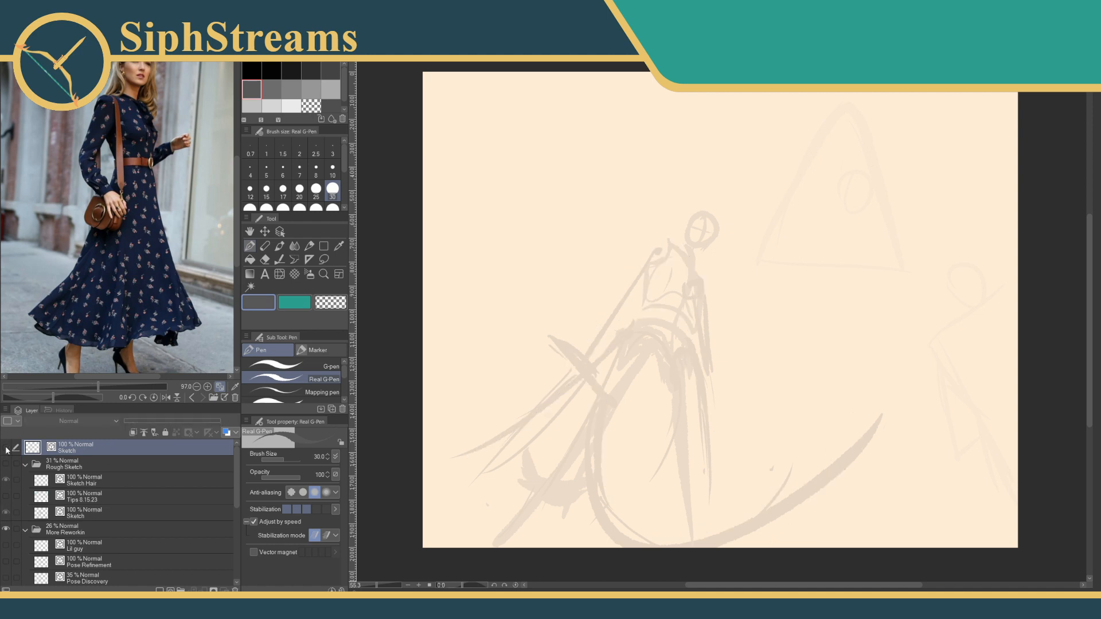
click(7, 449)
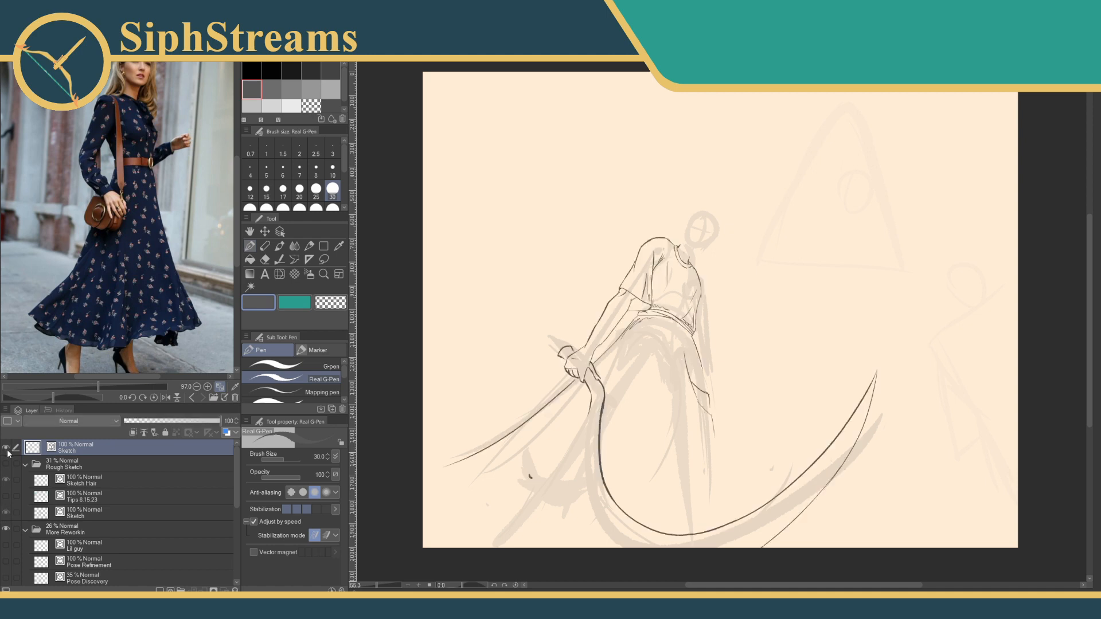
click(7, 449)
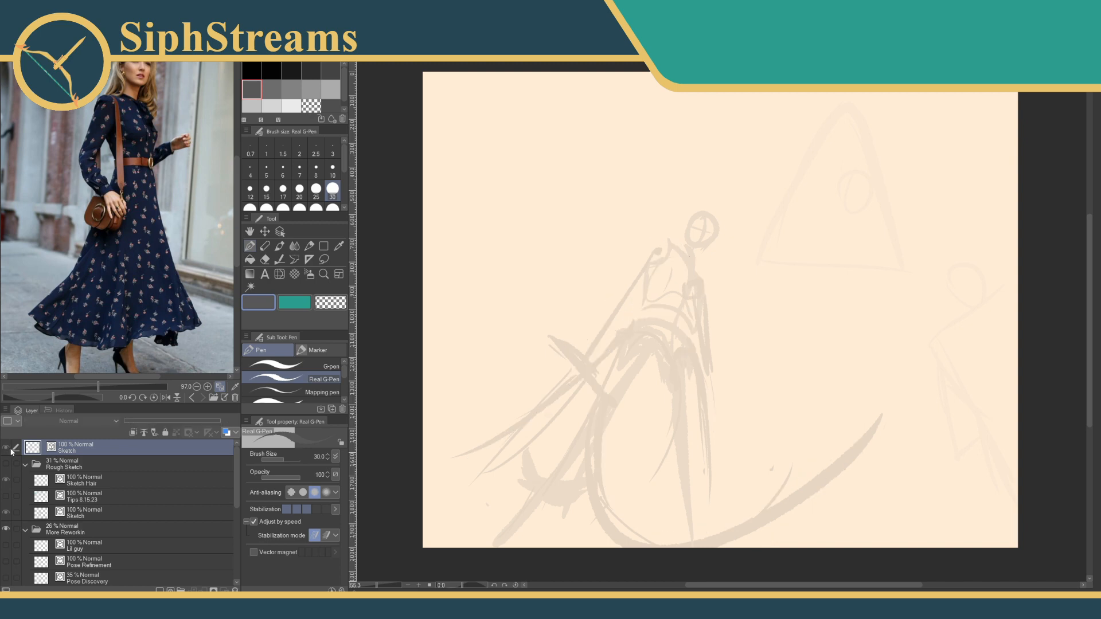
click(7, 449)
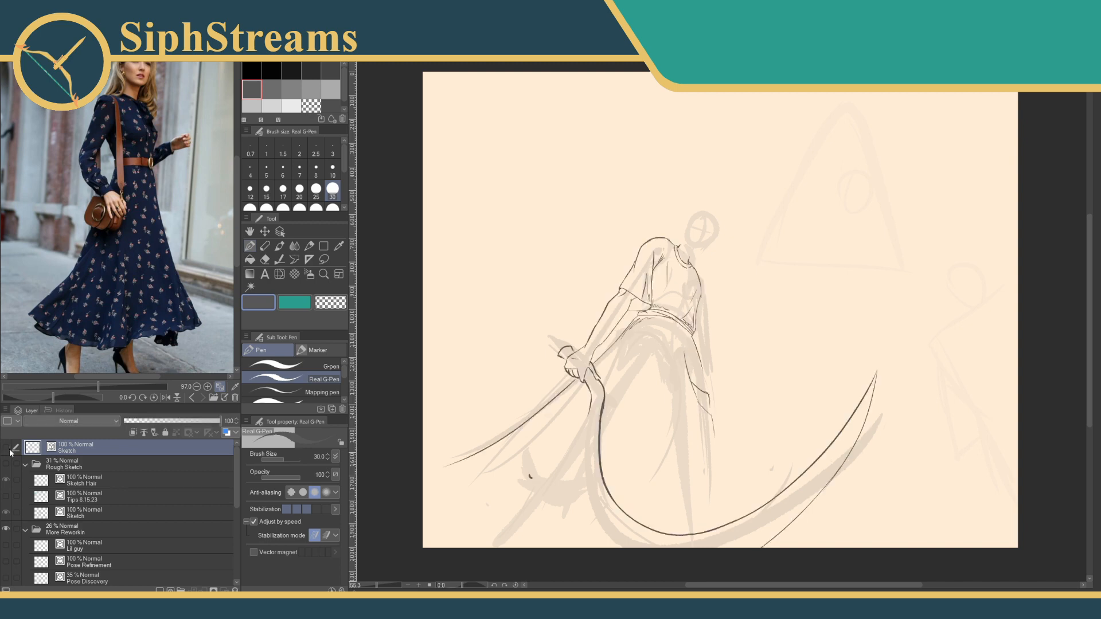
click(7, 449)
click(8, 451)
click(7, 450)
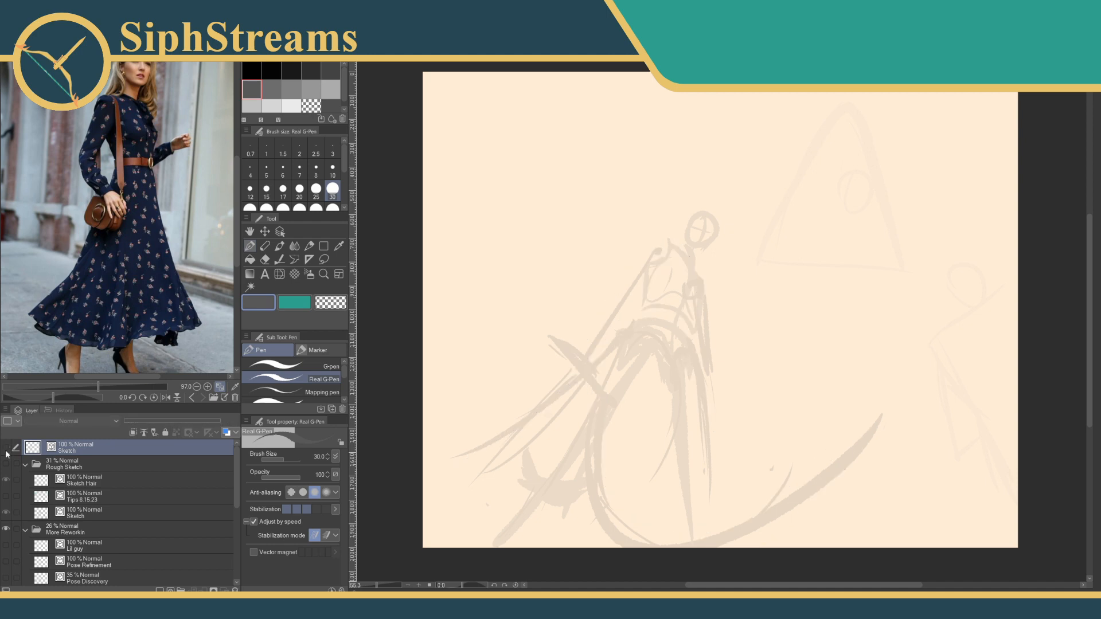
click(7, 449)
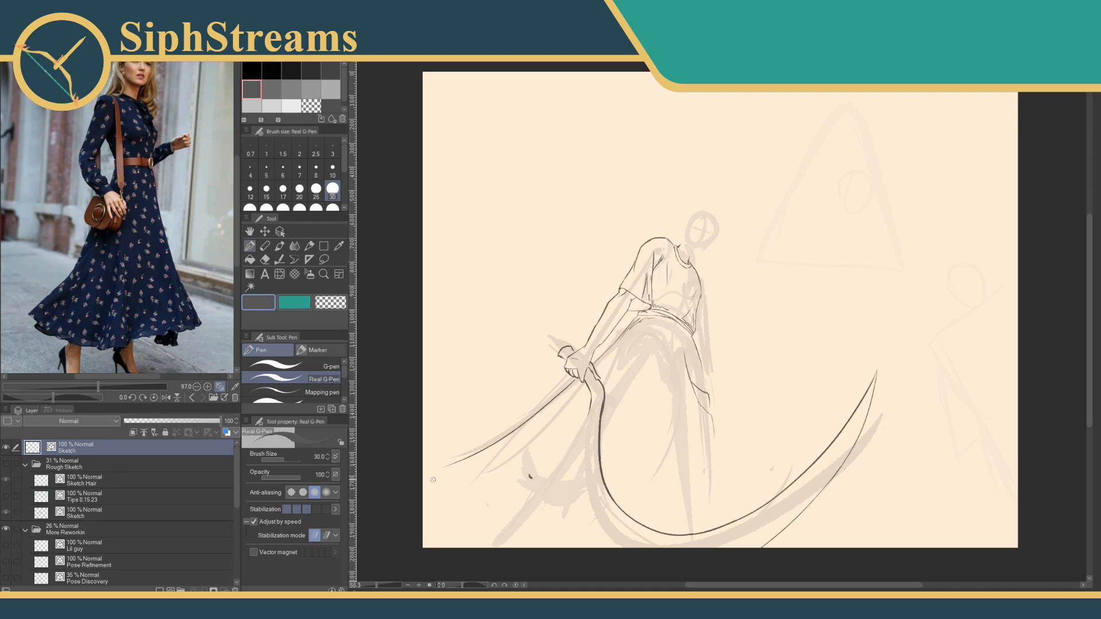
Mark the far arm's lower end with a dot beside the hip and draw the arm's outer and inner contours.
drag(375, 585, 384, 586)
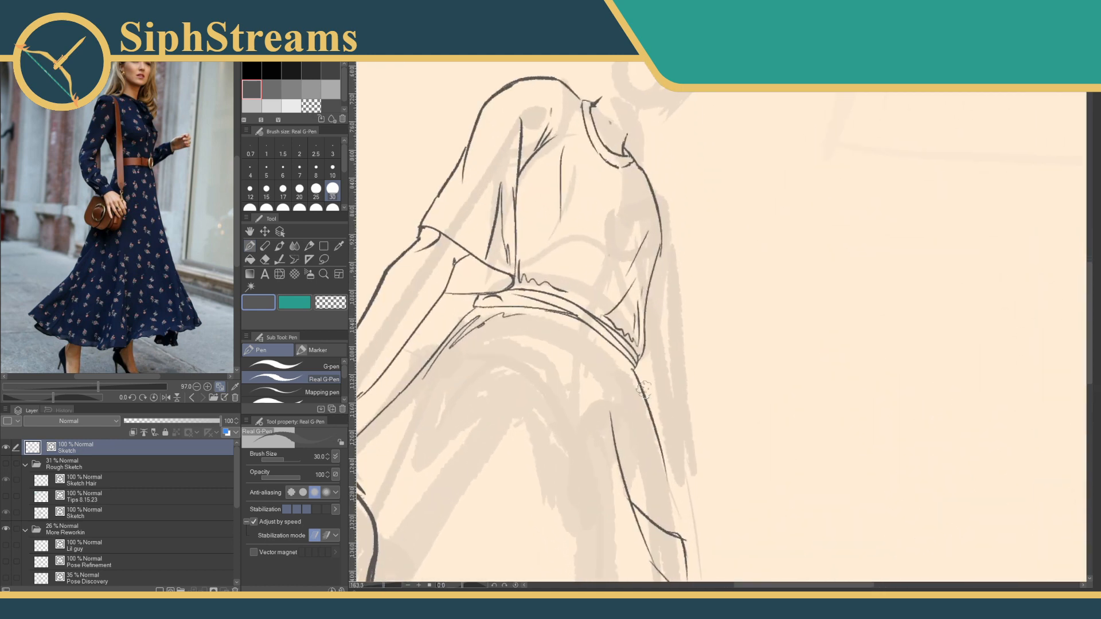
click(661, 393)
mouse_move(638, 244)
mouse_down()
mouse_move(666, 349)
mouse_move(677, 421)
mouse_up()
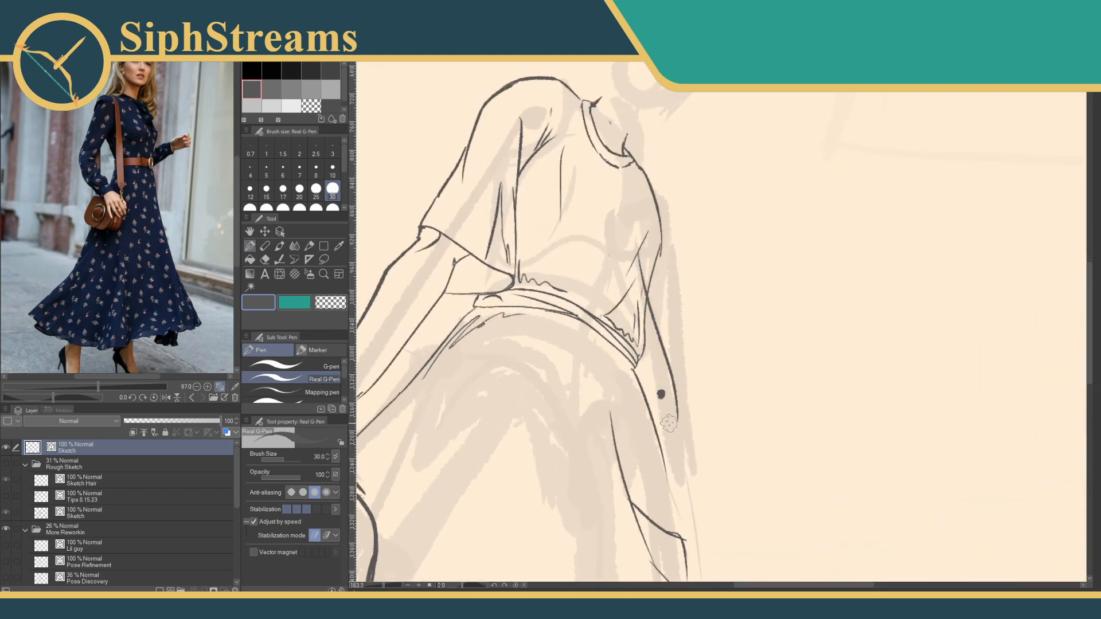
drag(627, 258, 645, 395)
Redraw the far arm's outer contour from the shirt's side and close its lower end around the marker dot.
mouse_move(641, 270)
mouse_down()
mouse_move(673, 357)
mouse_move(678, 416)
mouse_up()
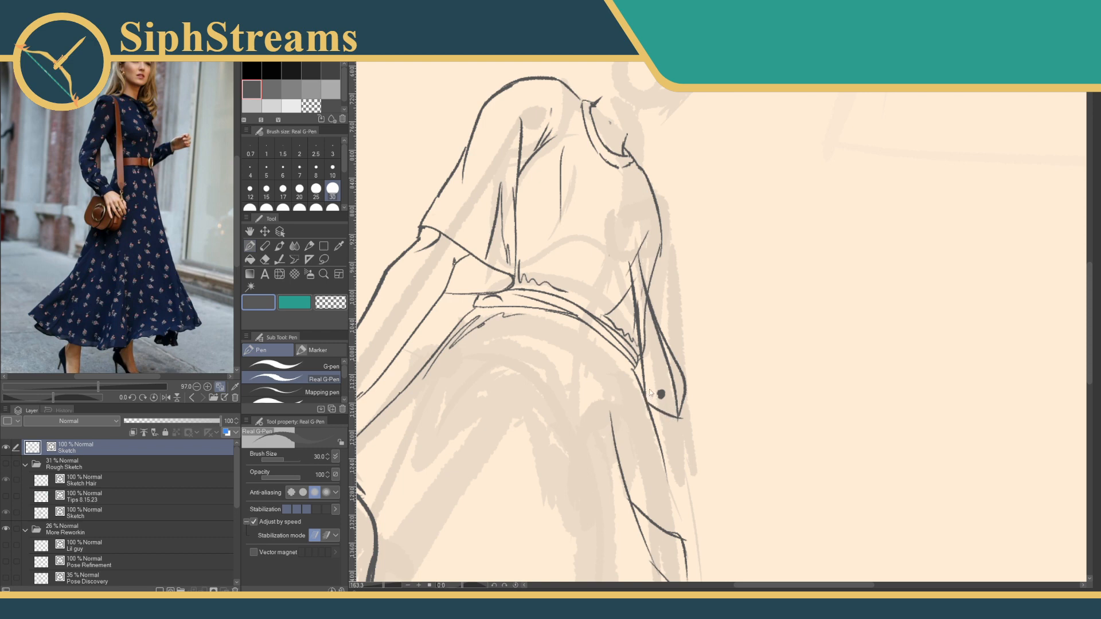
key(ctrl+z)
drag(639, 265, 683, 407)
key(ctrl+z)
key(ctrl+z)
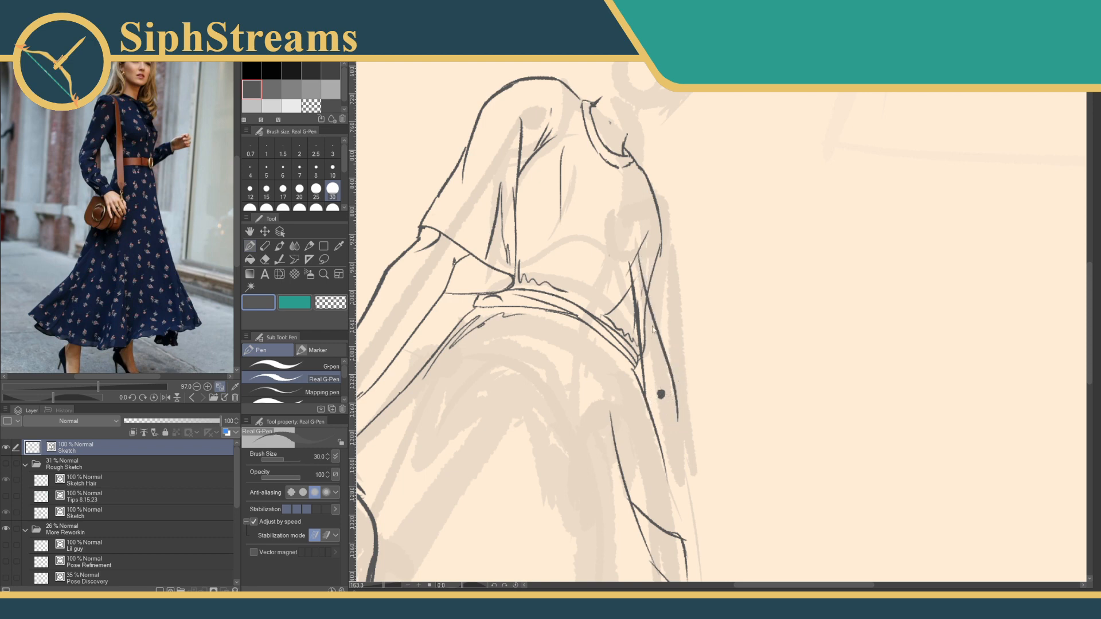
mouse_move(640, 265)
mouse_down()
mouse_move(676, 379)
mouse_move(677, 418)
mouse_up()
key(ctrl+z)
mouse_move(640, 266)
mouse_down()
mouse_move(676, 385)
mouse_move(675, 414)
mouse_up()
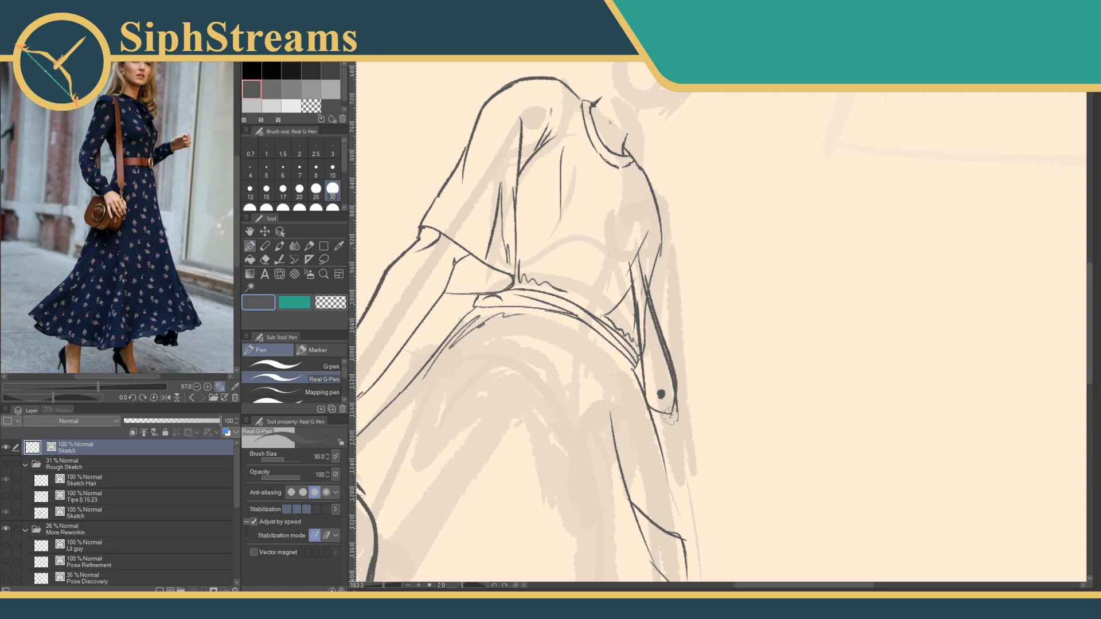
Erase the marker dot and the doubled outer contour of the far arm, and return to the Real G-Pen.
key(e)
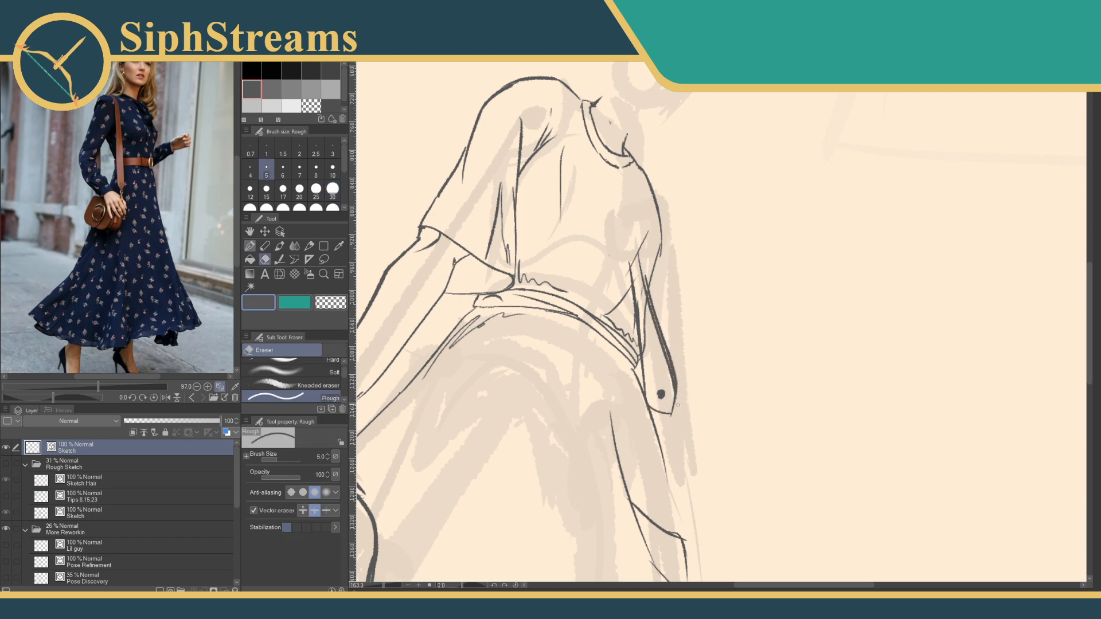
drag(662, 356, 665, 363)
key(p)
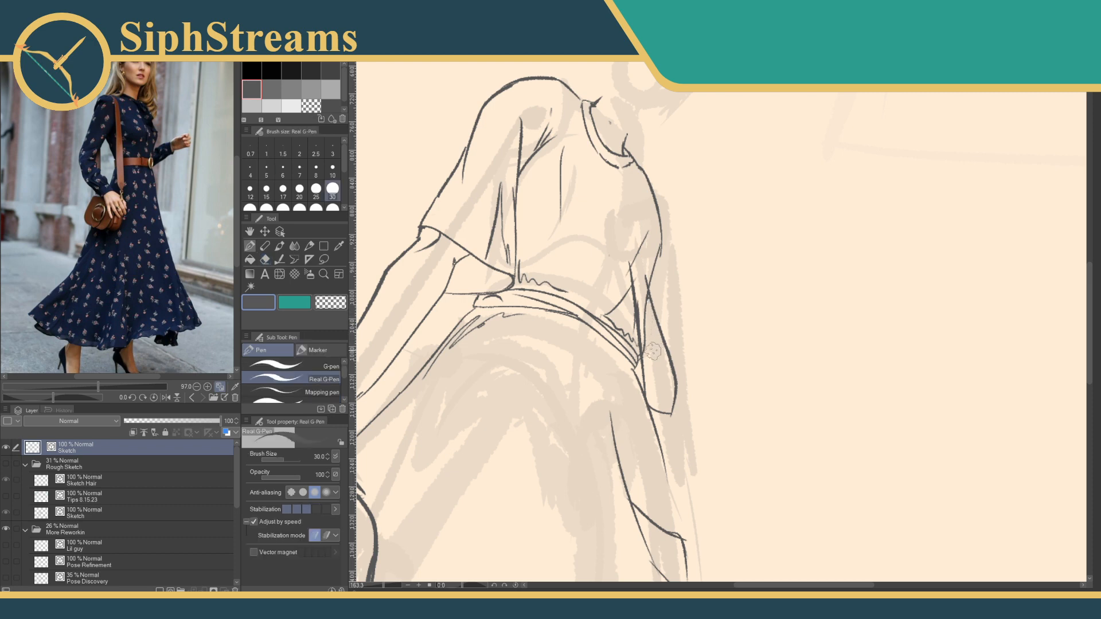
drag(652, 367, 661, 386)
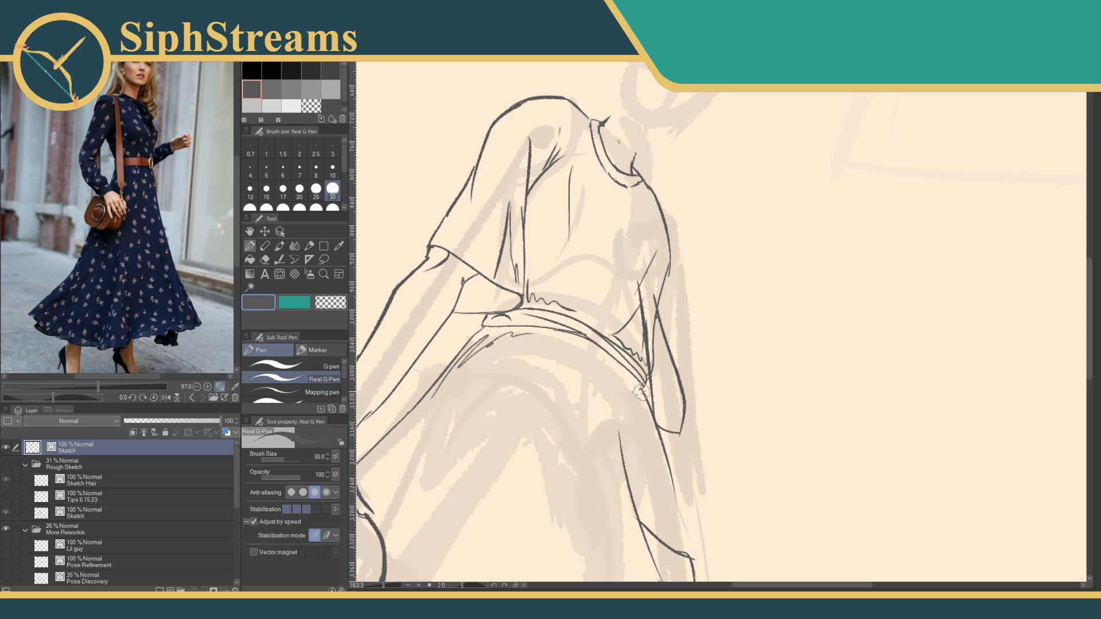
drag(642, 389, 675, 495)
drag(666, 431, 676, 507)
drag(671, 441, 681, 510)
drag(659, 418, 630, 481)
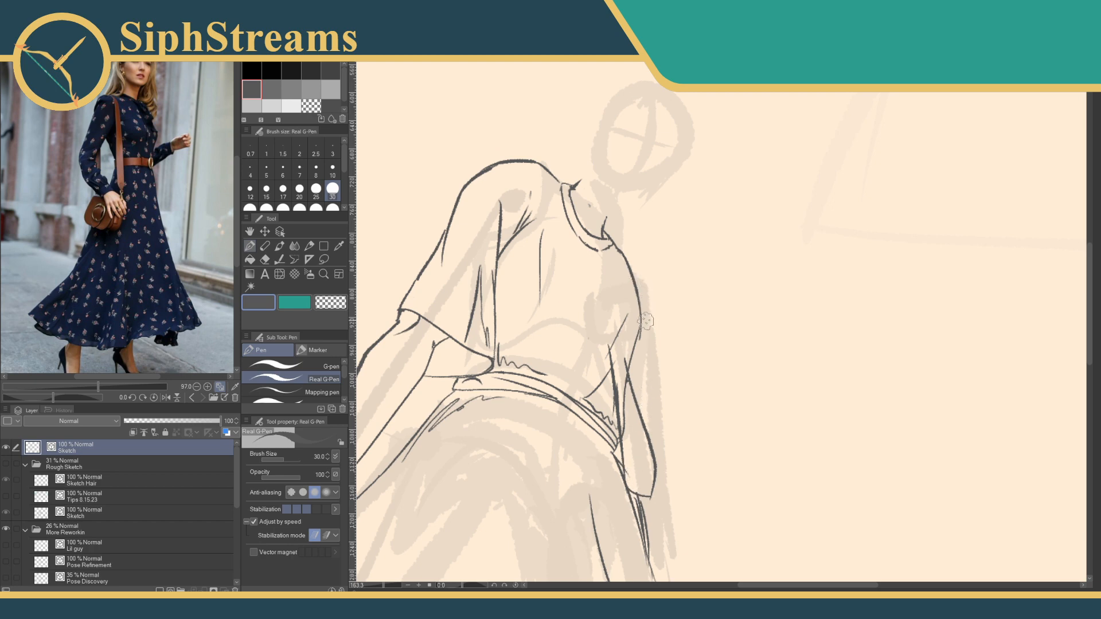
key(ctrl+z)
key(ctrl+z)
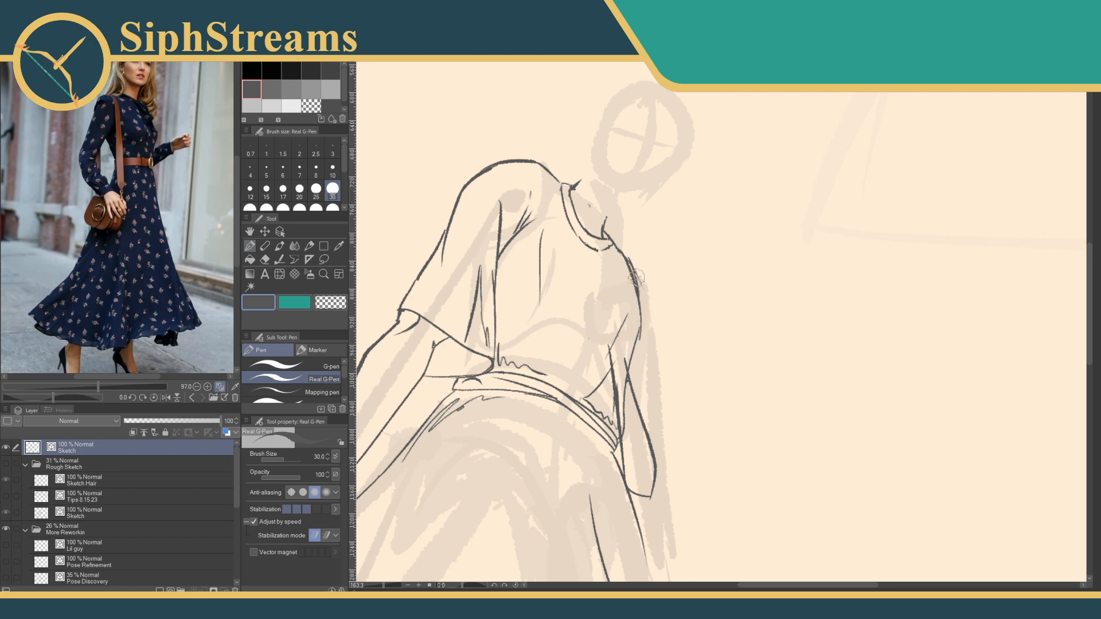
Redraw the far arm's outer contour, from the shoulder down past the elbow along the forearm.
drag(629, 262, 642, 442)
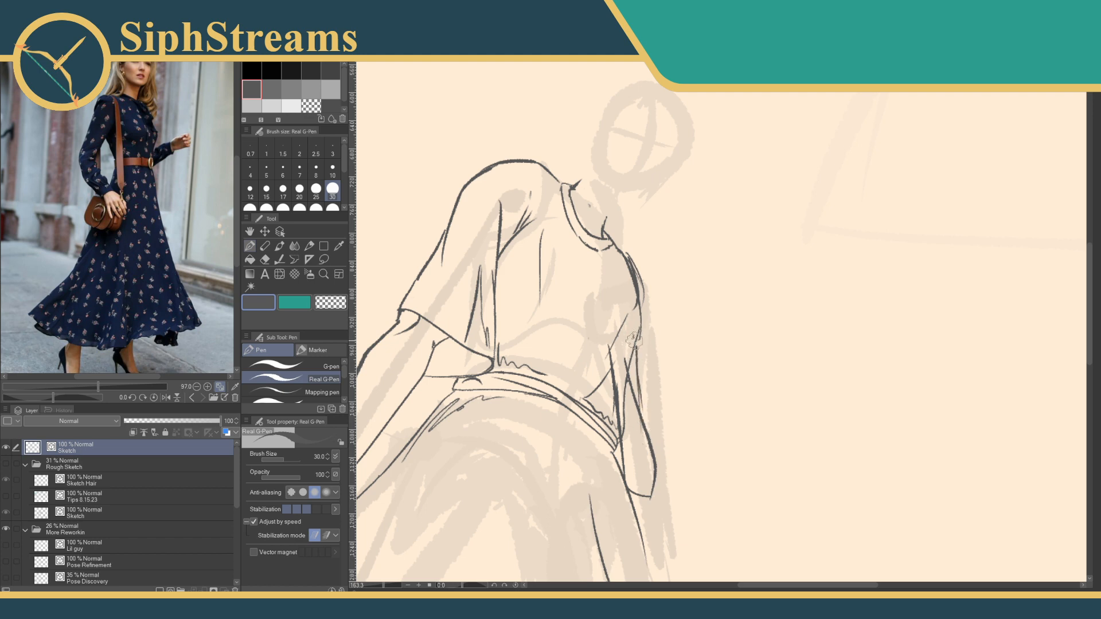
drag(634, 337, 646, 409)
drag(644, 422, 661, 343)
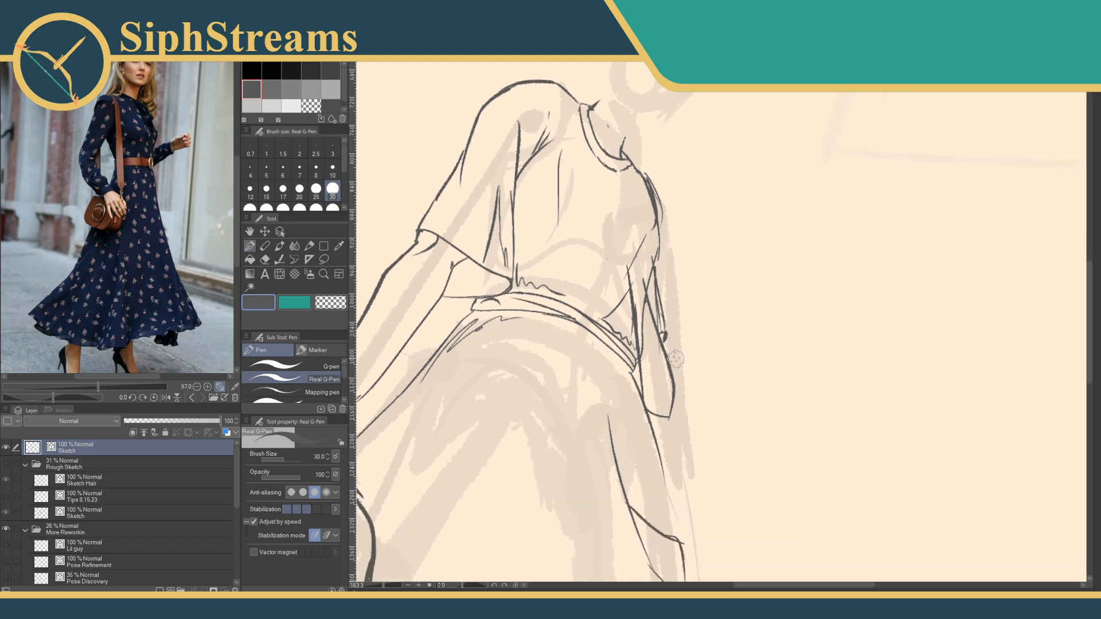
drag(656, 265, 670, 373)
Erase and redraw the outer line of the far forearm, trimming the rough overlap beside the elbow.
key(e)
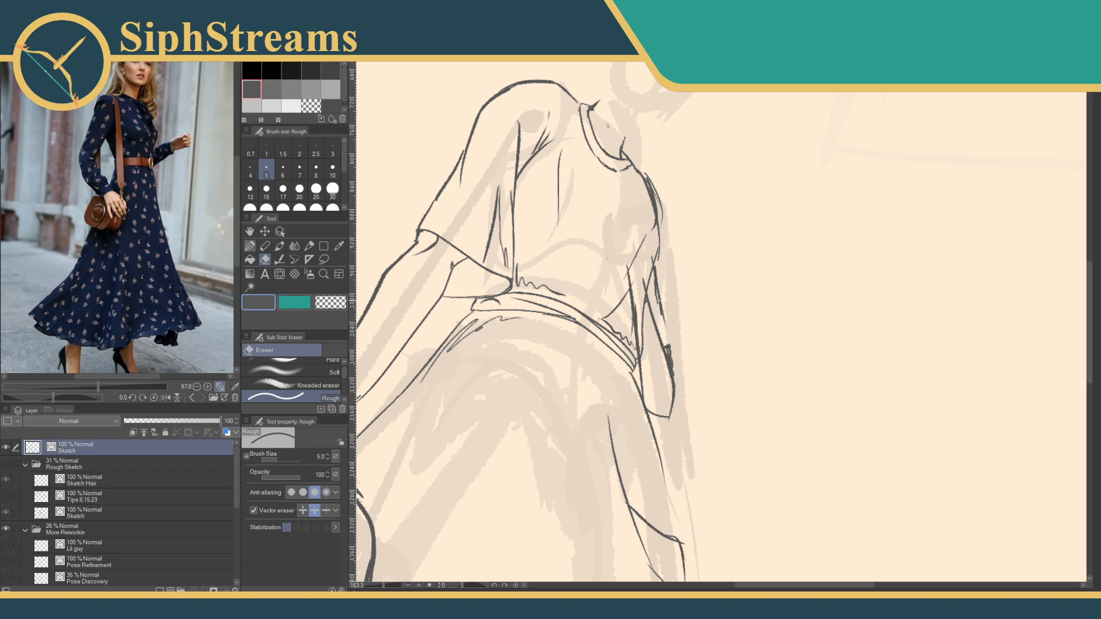
drag(655, 290, 658, 309)
key(p)
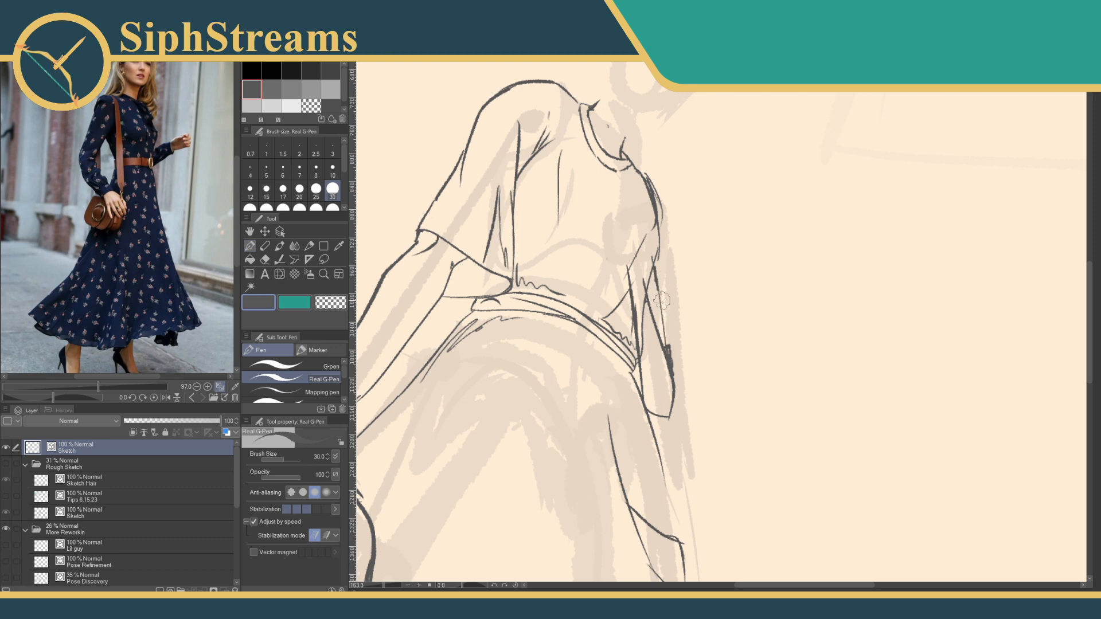
drag(650, 271, 667, 330)
key(e)
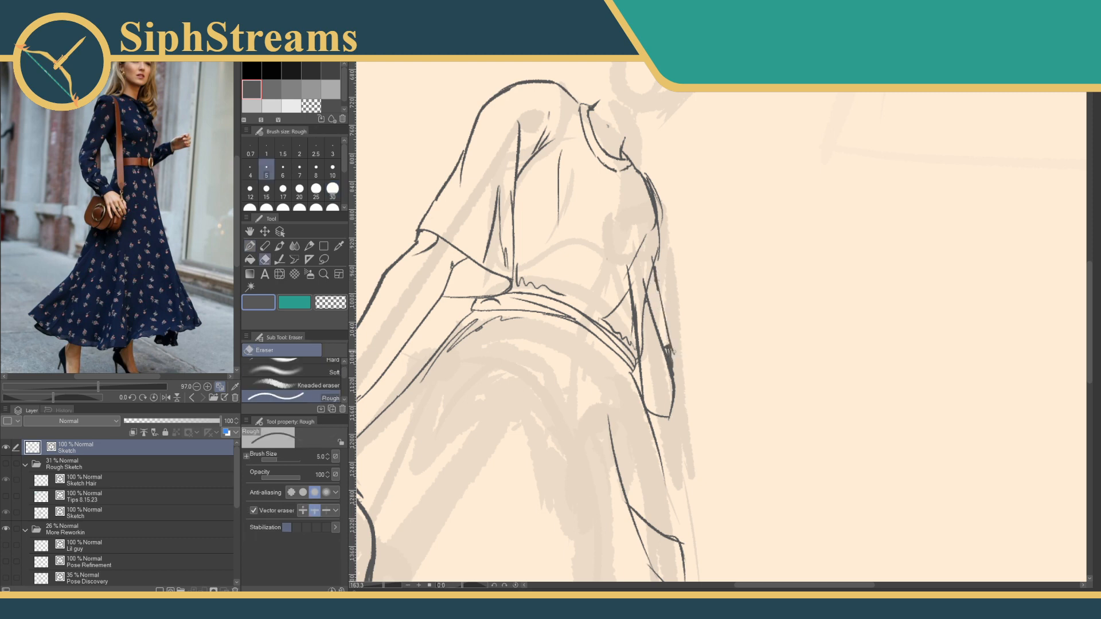
drag(660, 281, 669, 331)
key(p)
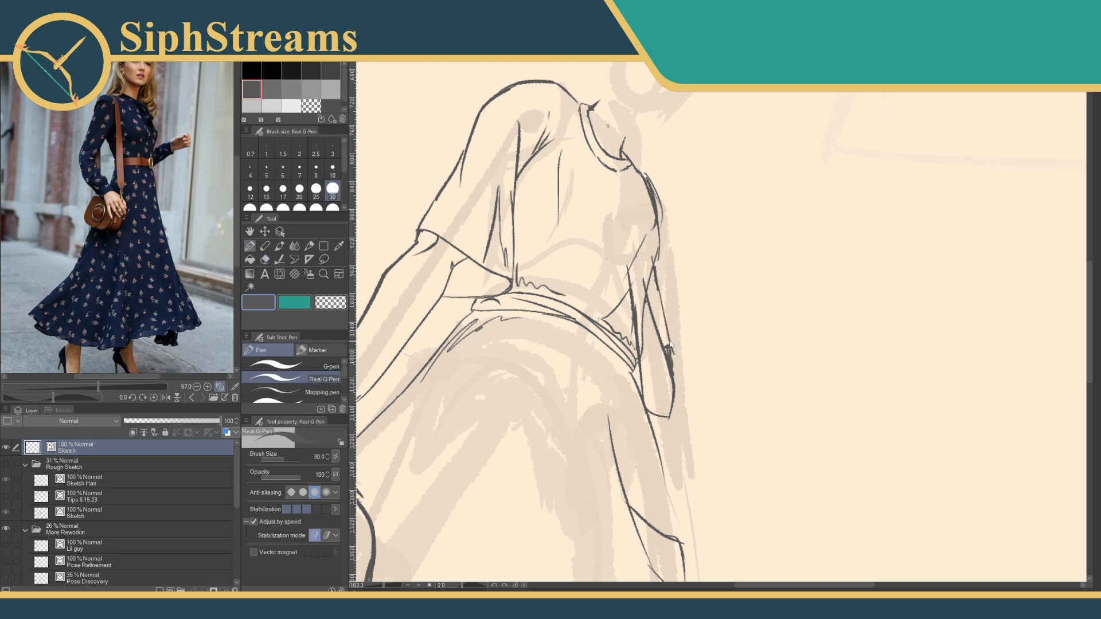
key(e)
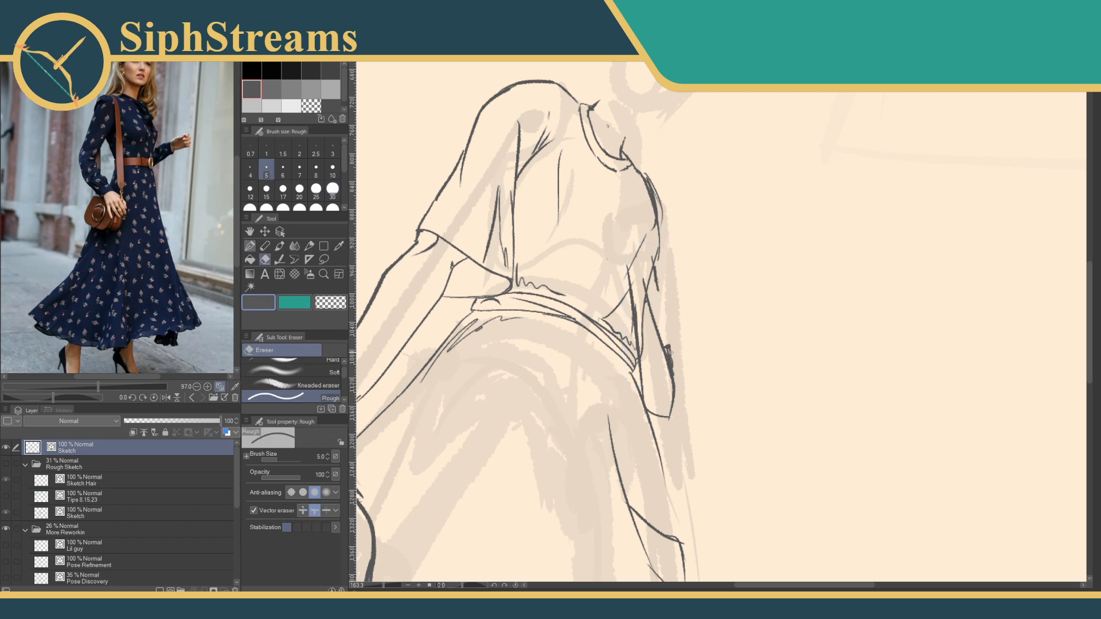
key(p)
key(e)
key(p)
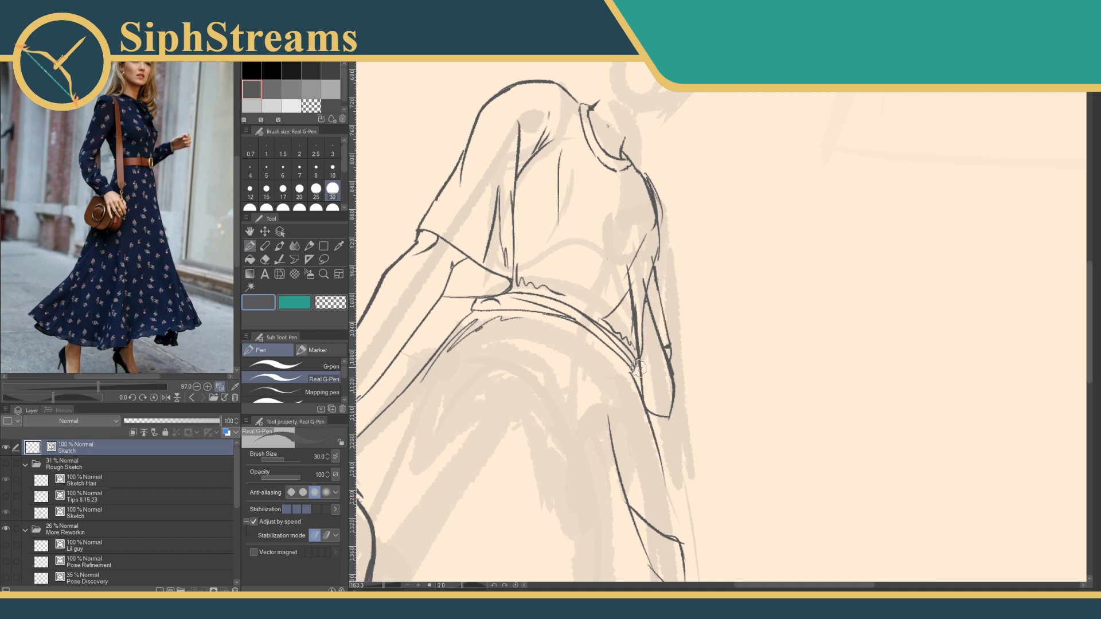
Draw a short boxy sleeve on the far arm with a slanted upper edge, an inner side and a lower hem.
mouse_move(647, 397)
mouse_down()
mouse_move(662, 414)
mouse_move(659, 461)
mouse_up()
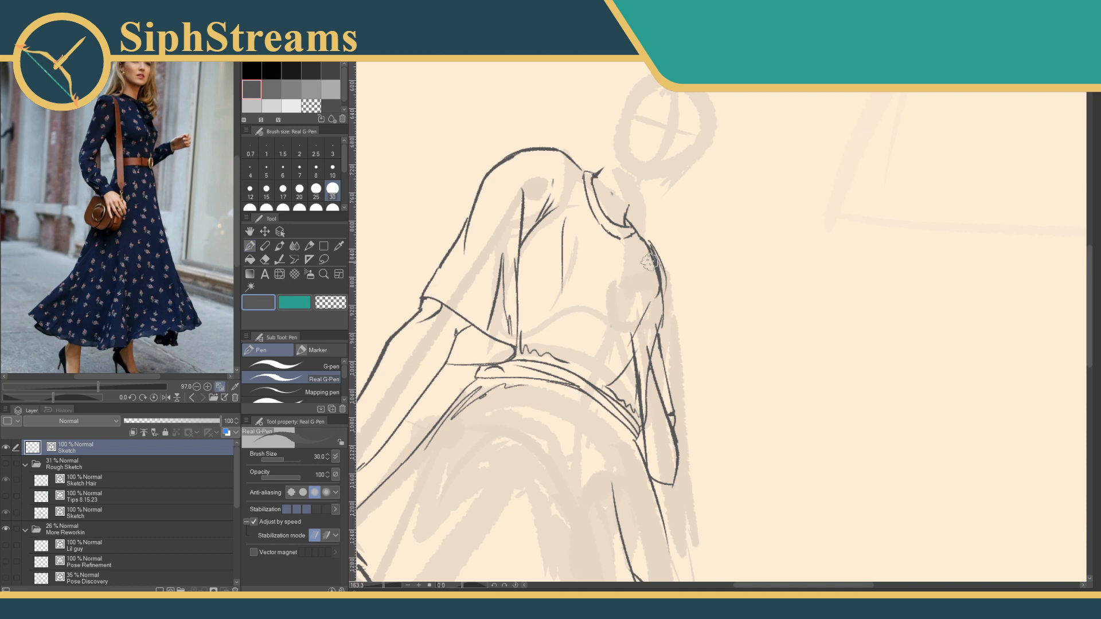
scroll(430, 503, up, 6)
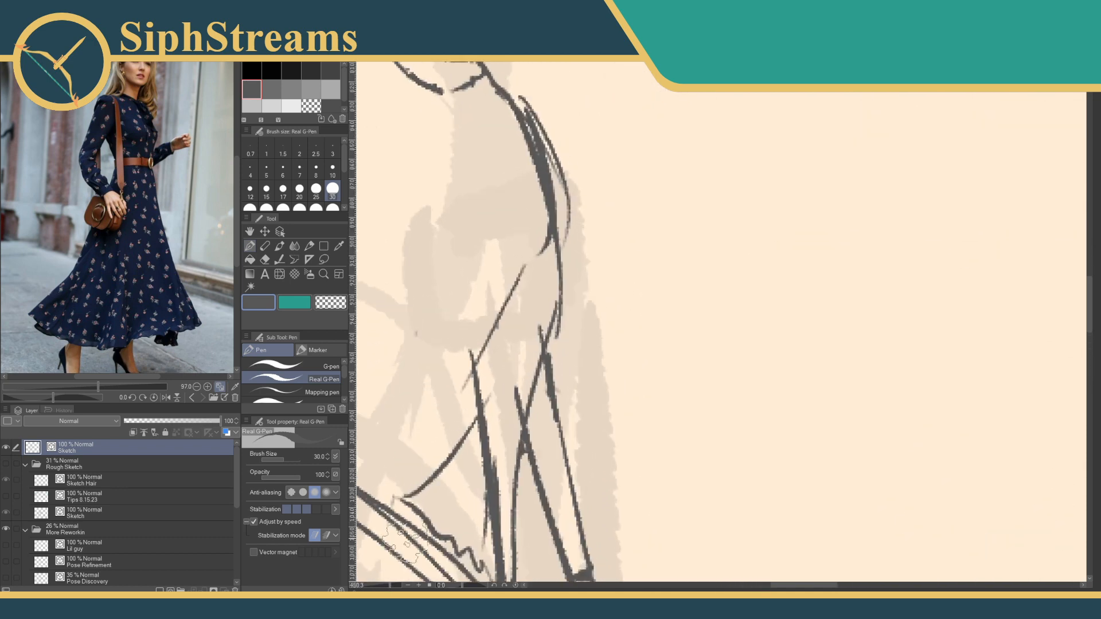
scroll(526, 334, up, 2)
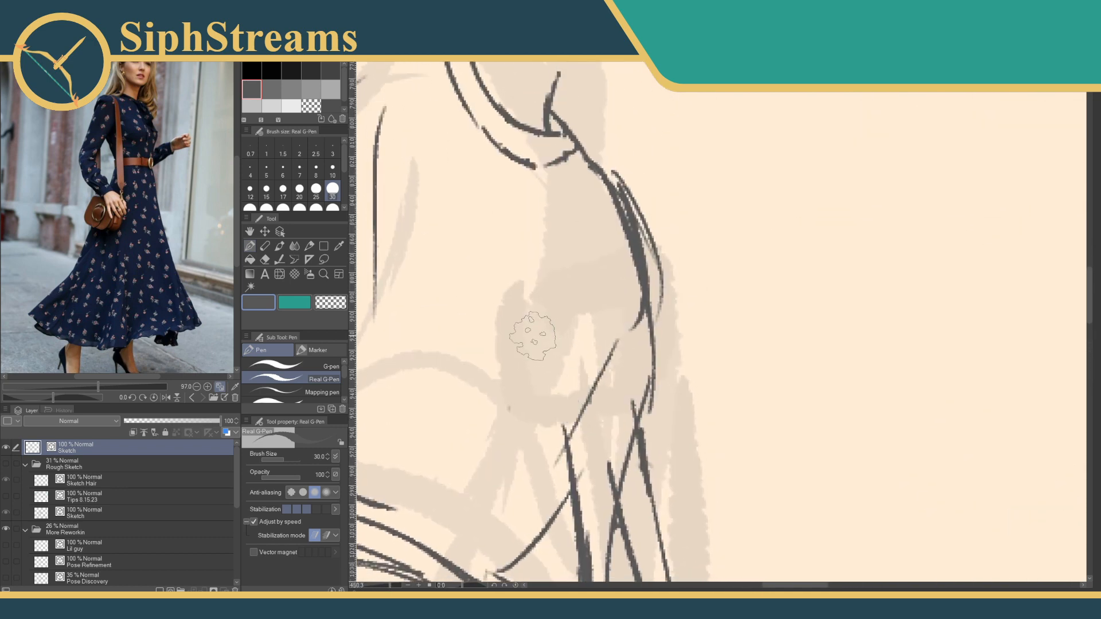
mouse_move(506, 295)
mouse_down()
mouse_move(651, 390)
mouse_move(499, 304)
mouse_up()
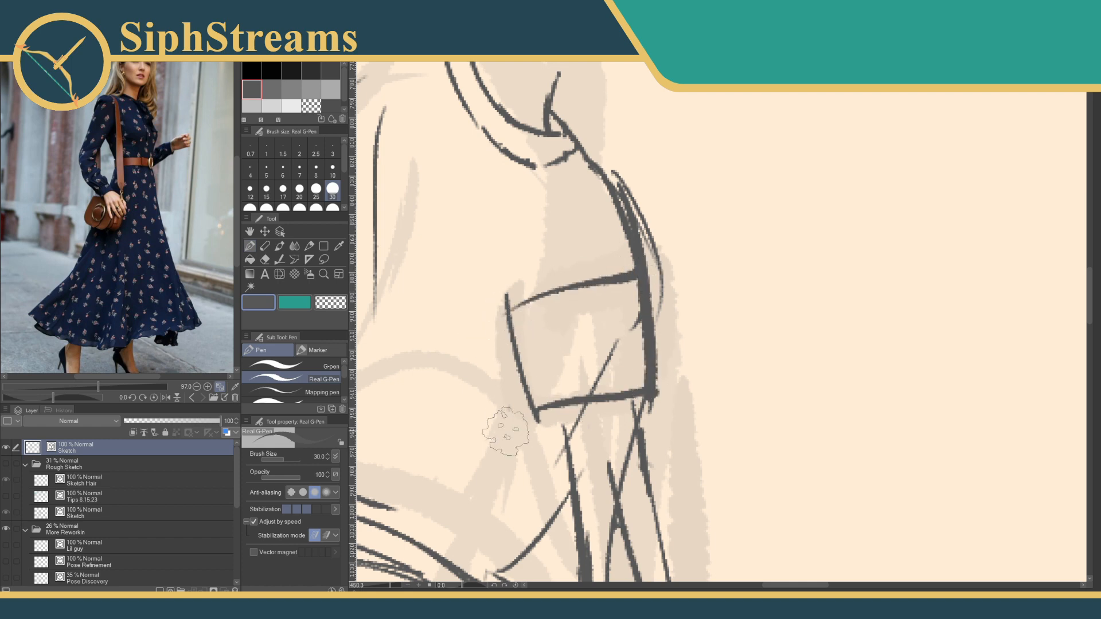
click(392, 588)
drag(392, 587, 385, 588)
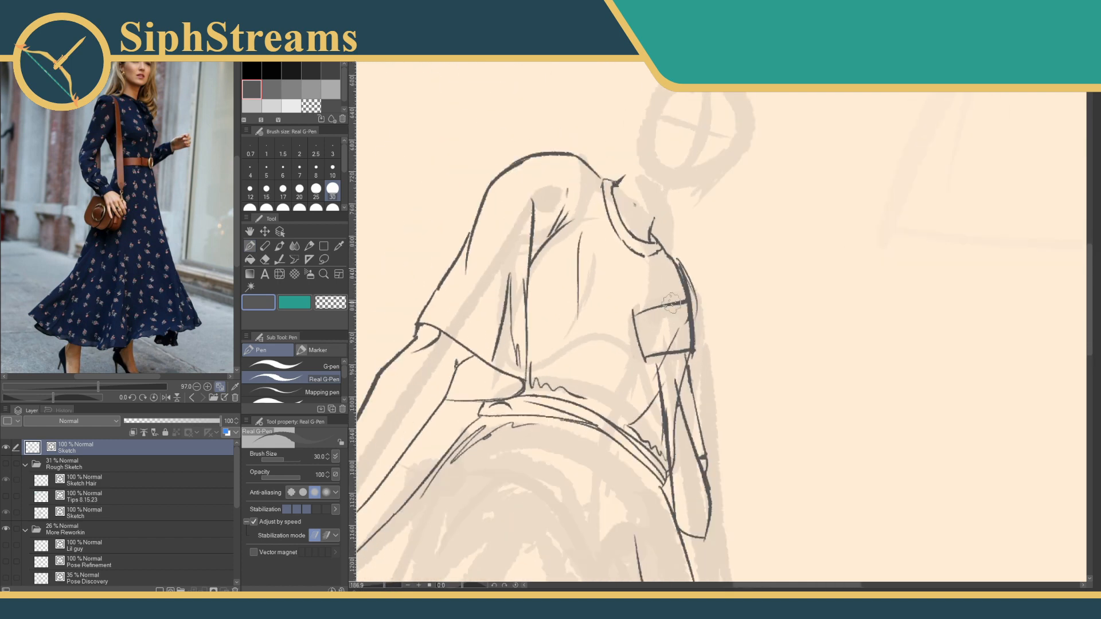
Erase the doubled shoulder lines above the far sleeve and redraw a single contour from the collar to the sleeve.
drag(672, 256, 693, 312)
key(ctrl+z)
key(e)
drag(684, 273, 691, 283)
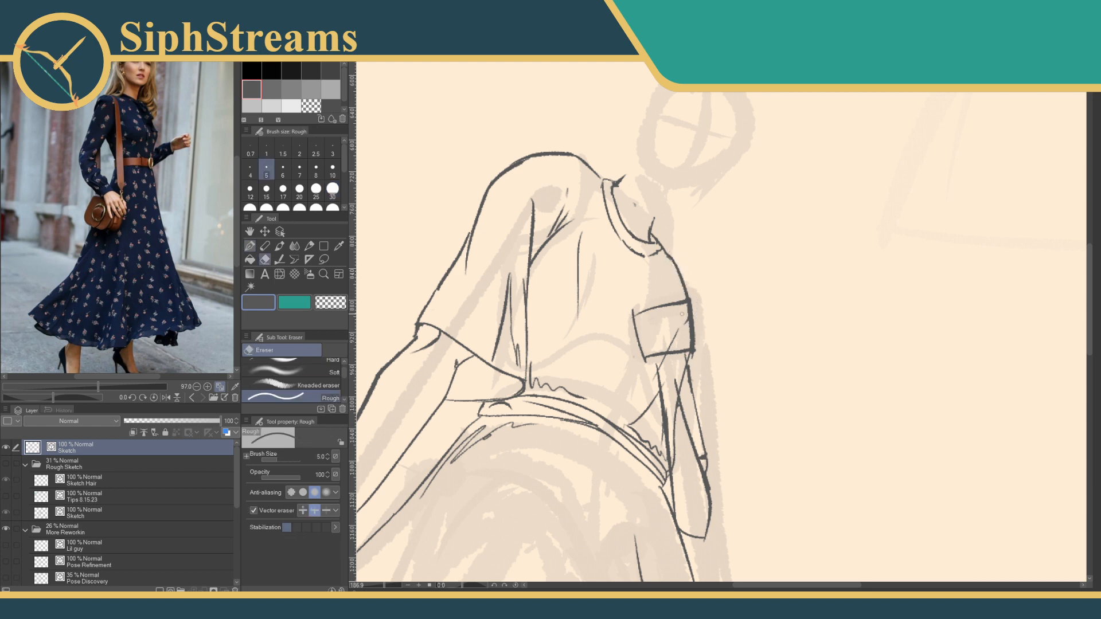
key(p)
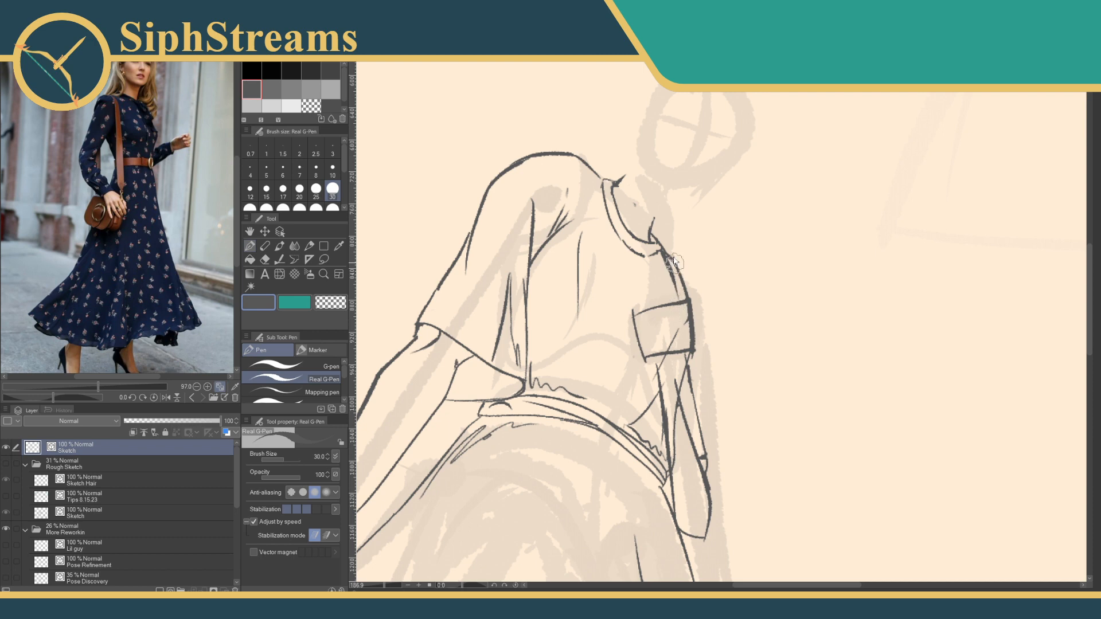
drag(653, 235, 688, 305)
key(e)
mouse_move(672, 256)
mouse_down()
mouse_move(686, 292)
mouse_move(762, 250)
mouse_move(750, 274)
mouse_up()
key(p)
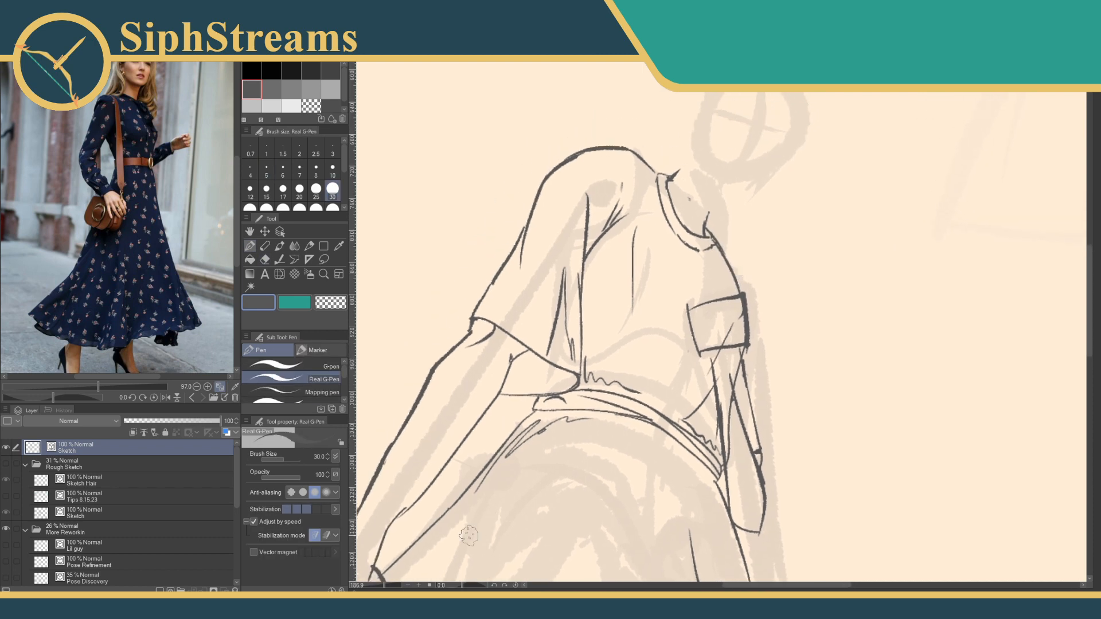
Erase the far sleeve's box and redraw it slightly narrower, trimming the rough ends of its hem.
mouse_move(384, 585)
mouse_down()
mouse_move(370, 585)
mouse_move(386, 585)
mouse_up()
drag(637, 353, 665, 221)
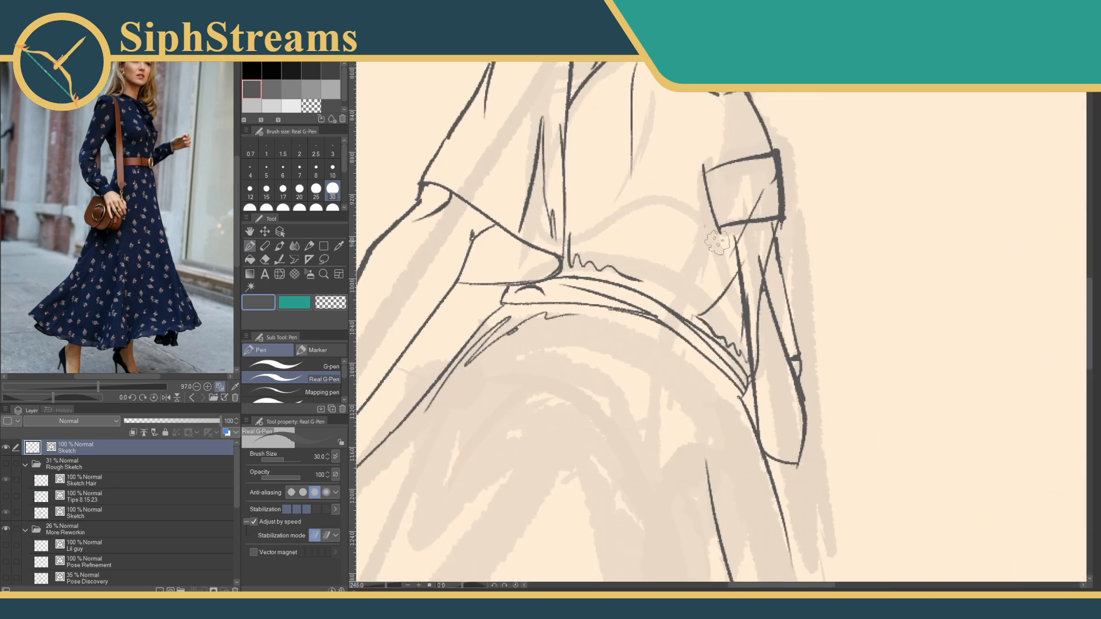
key(e)
mouse_move(724, 163)
mouse_down()
mouse_move(695, 182)
mouse_move(702, 166)
mouse_move(713, 241)
mouse_move(707, 181)
mouse_move(713, 230)
mouse_move(744, 206)
mouse_move(717, 225)
mouse_move(783, 212)
mouse_move(781, 180)
mouse_move(782, 213)
mouse_up()
key(p)
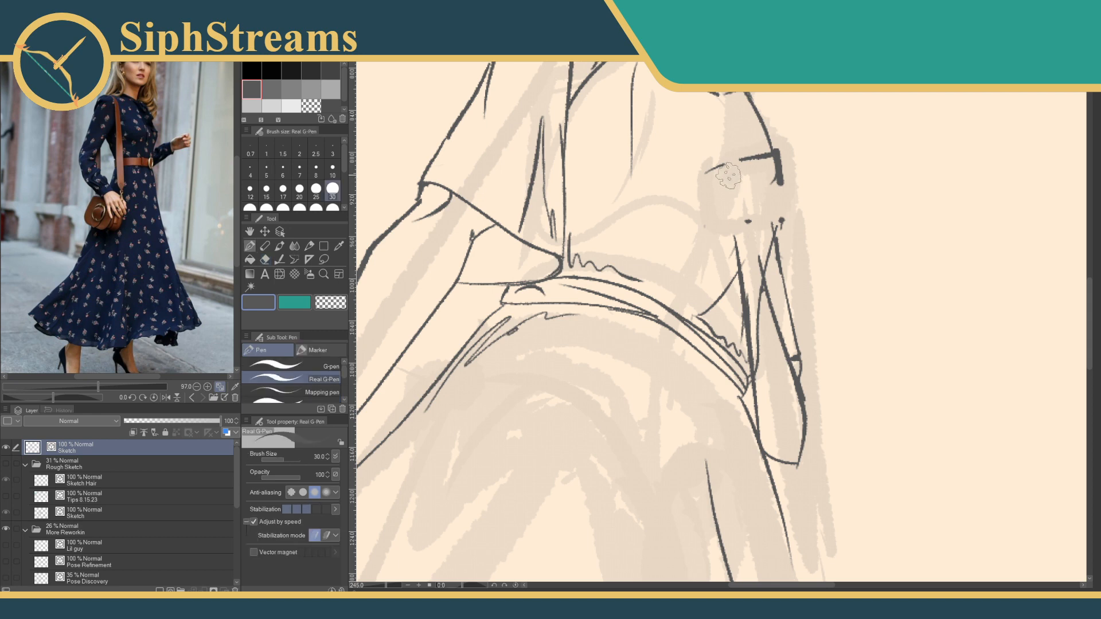
mouse_move(712, 176)
mouse_down()
mouse_move(772, 166)
mouse_move(770, 206)
mouse_move(714, 181)
mouse_move(727, 223)
mouse_move(785, 216)
mouse_up()
key(ctrl+z)
key(e)
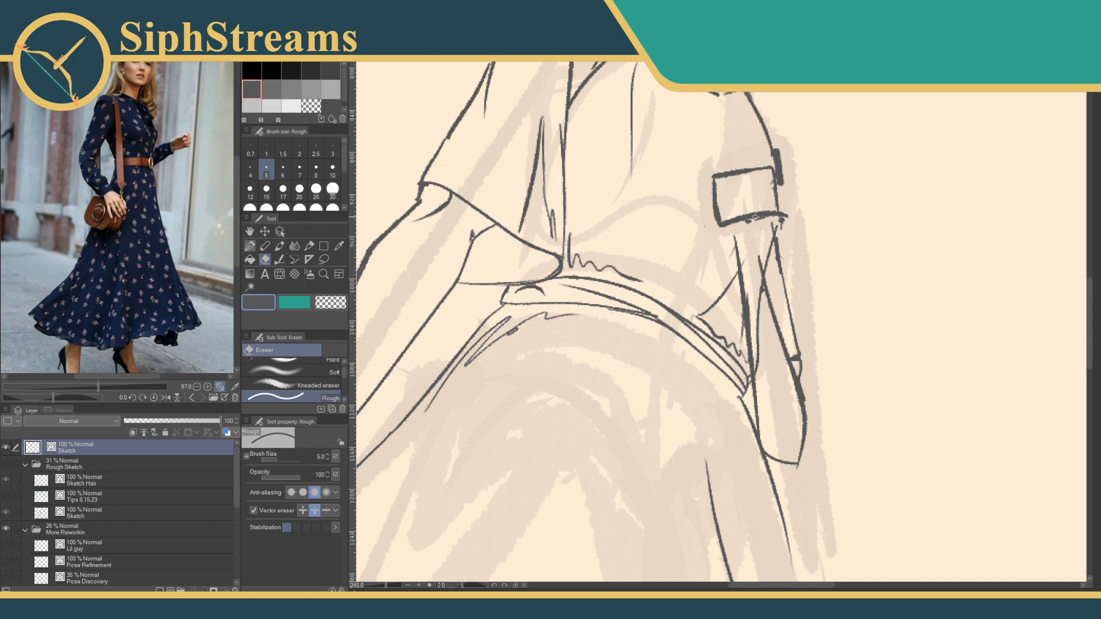
key(p)
mouse_move(730, 242)
mouse_down()
mouse_move(987, 104)
mouse_move(692, 288)
mouse_up()
key(e)
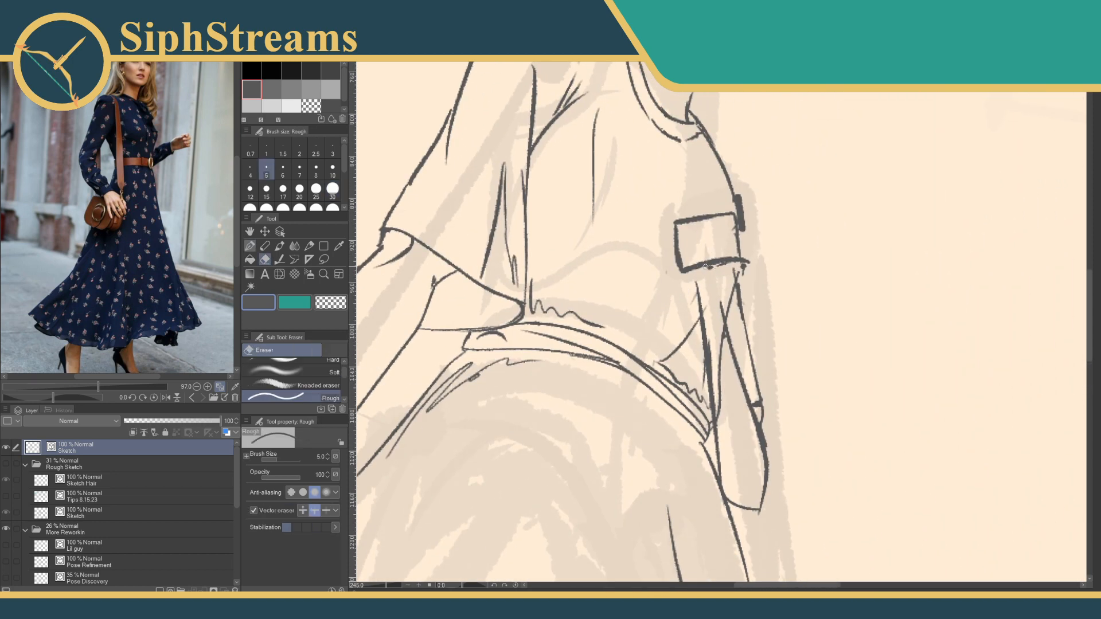
key(p)
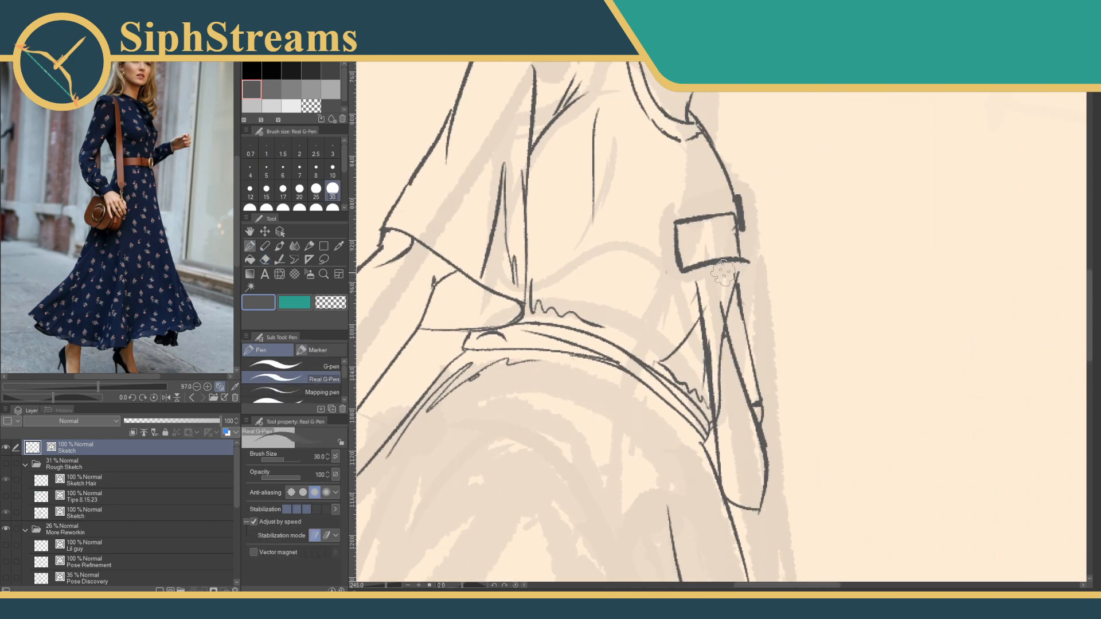
Draw the far arm's contours emerging from the sleeve hem and erase the old crossing line just below it.
drag(717, 263, 738, 376)
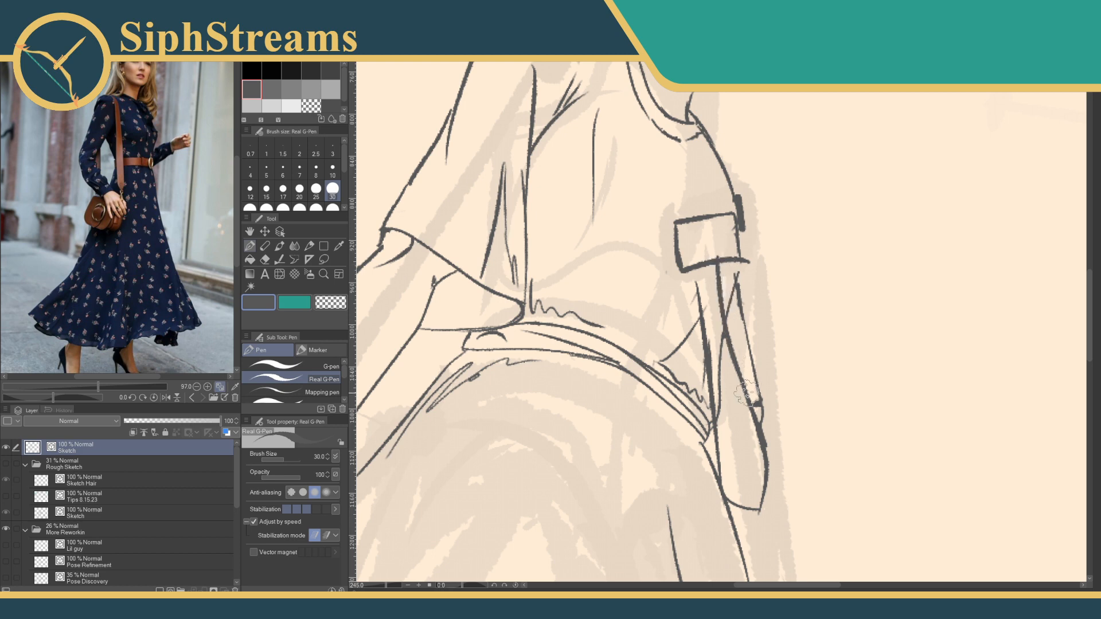
drag(694, 271, 705, 322)
key(e)
drag(735, 283, 731, 301)
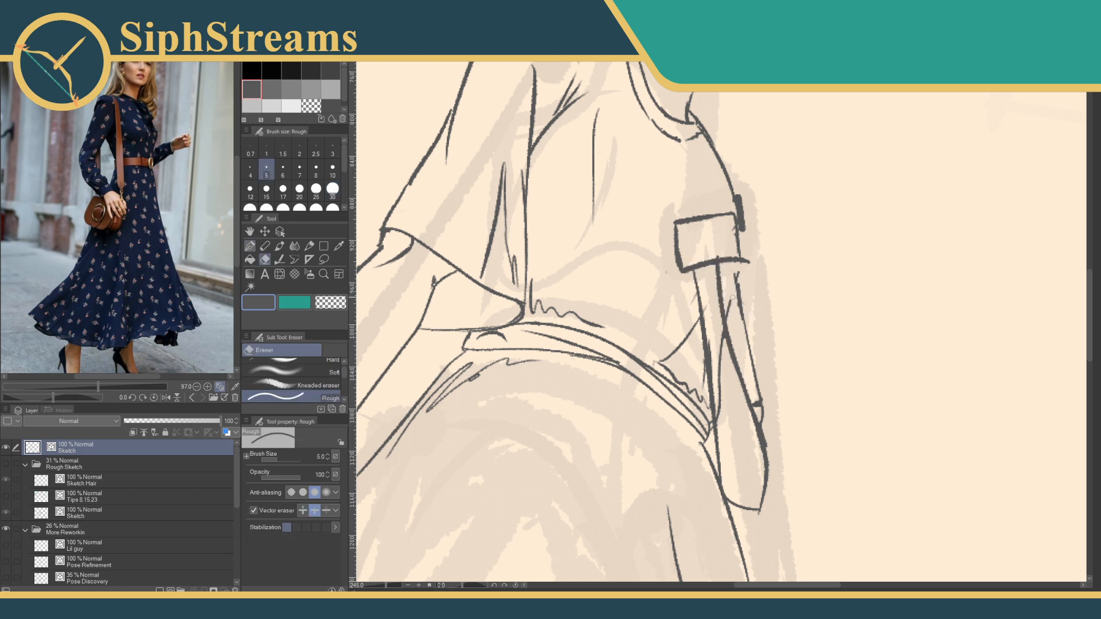
key(p)
key(ctrl+z)
Erase the heavy mark on the sleeve's outer edge and the overshooting hem end, and redraw the arm line below the hem.
key(e)
key(p)
key(e)
drag(741, 197, 740, 216)
key(p)
key(e)
drag(739, 259, 724, 324)
key(p)
drag(738, 264, 725, 314)
drag(732, 257, 761, 273)
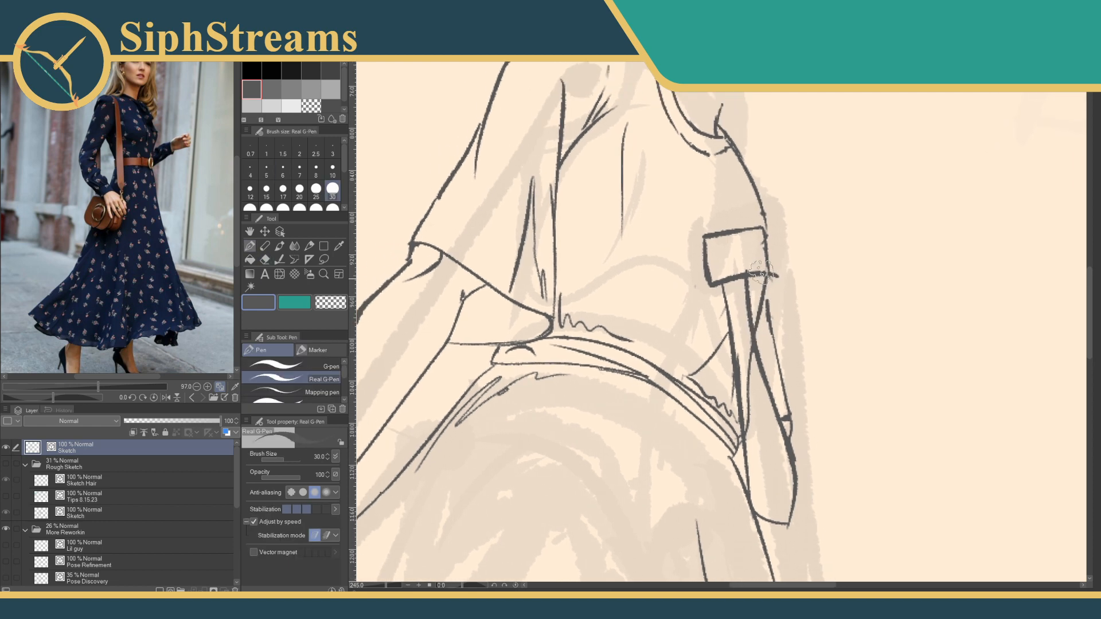
key(e)
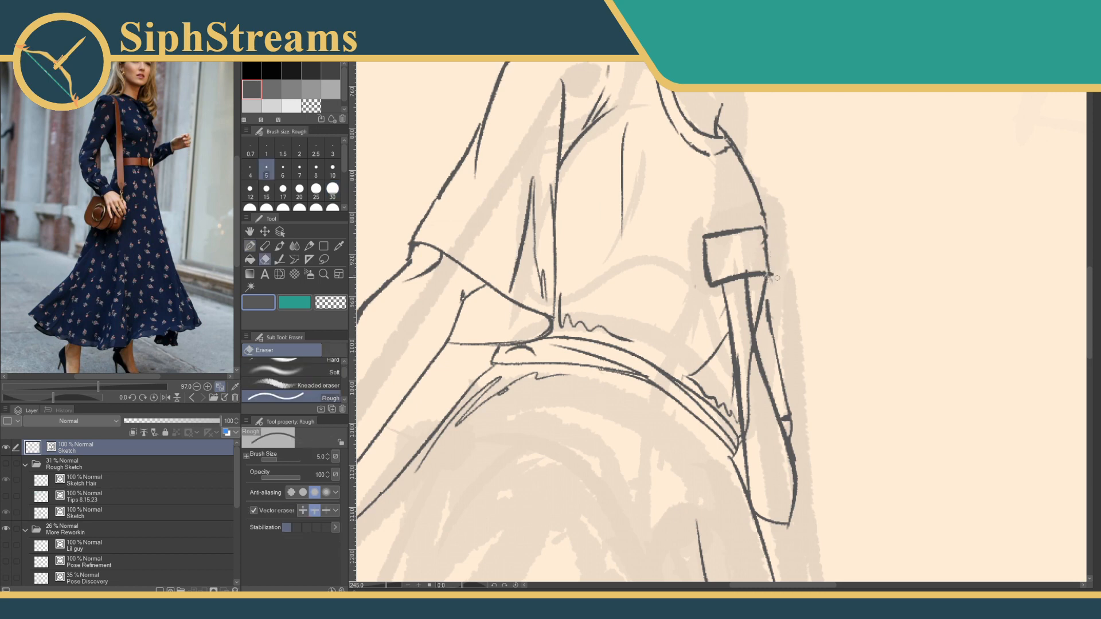
key(p)
Add handwritten "Bad Tangent" notes with arrows pointing at the far sleeve's outer edge and at the arm's lower end.
mouse_move(791, 253)
mouse_down()
mouse_move(740, 274)
mouse_move(642, 242)
mouse_move(717, 248)
mouse_move(712, 228)
mouse_move(730, 248)
mouse_move(745, 230)
mouse_move(716, 275)
mouse_move(795, 279)
mouse_up()
mouse_move(763, 304)
mouse_down()
mouse_move(753, 278)
mouse_move(779, 116)
mouse_up()
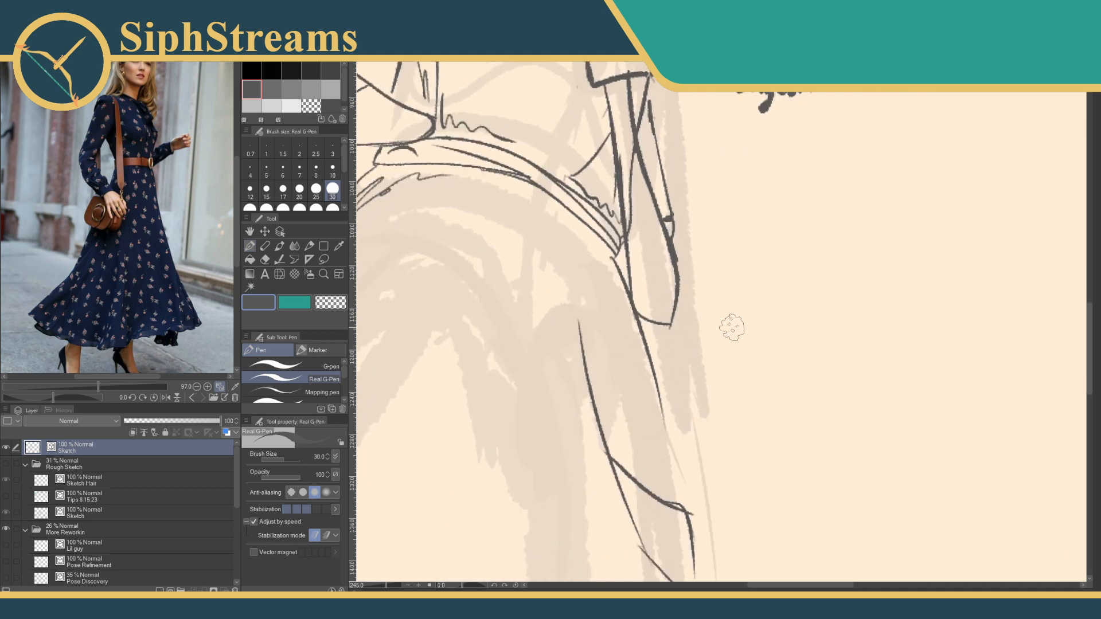
mouse_move(745, 363)
mouse_down()
mouse_move(698, 344)
mouse_move(695, 362)
mouse_move(683, 352)
mouse_move(688, 371)
mouse_up()
key(ctrl+z)
key(ctrl+z)
mouse_move(685, 350)
mouse_down()
mouse_move(747, 374)
mouse_move(749, 359)
mouse_move(767, 375)
mouse_up()
mouse_move(774, 370)
mouse_down()
mouse_move(755, 386)
mouse_move(751, 405)
mouse_move(781, 412)
mouse_move(809, 404)
mouse_up()
drag(816, 391, 816, 404)
drag(811, 399, 823, 399)
Erase the stray dark mark on the lower skirt area beside the weapon's curve.
drag(387, 585, 376, 584)
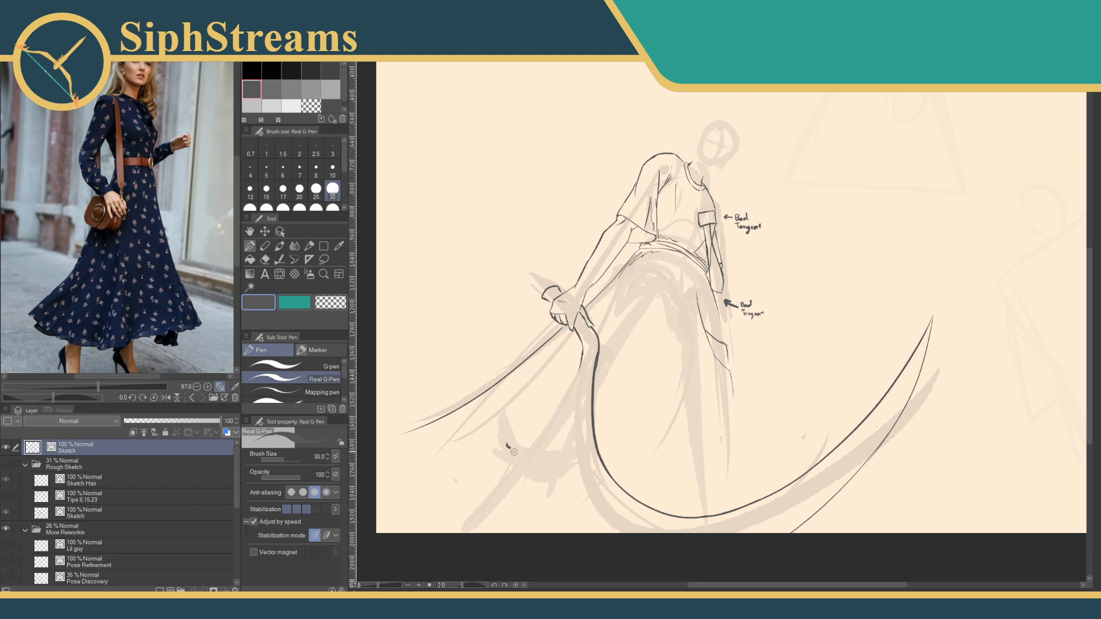
key(e)
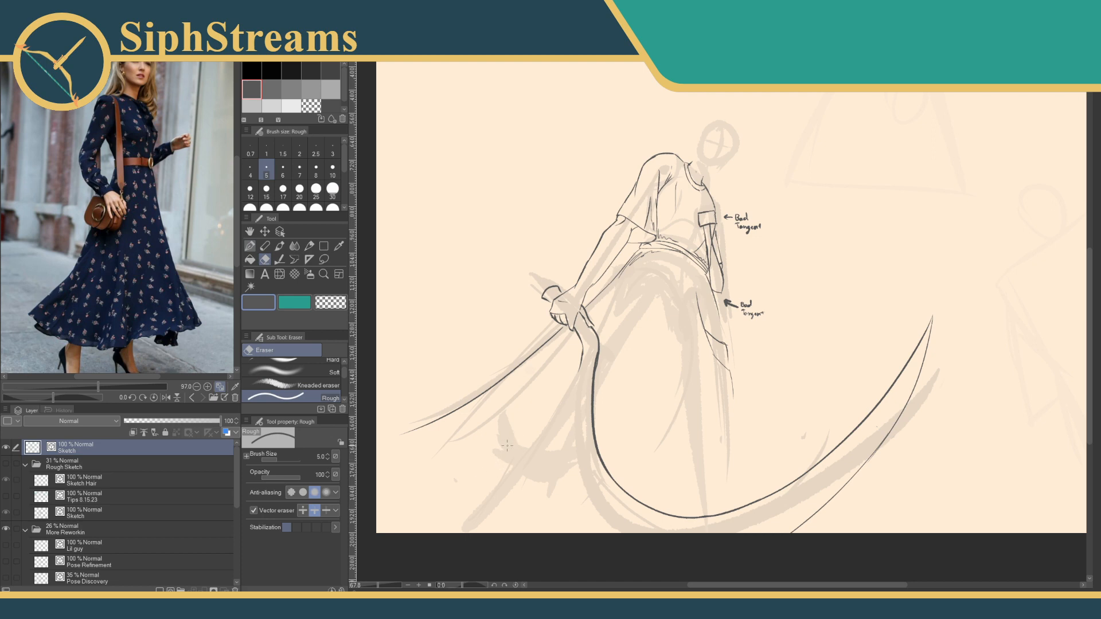
key(p)
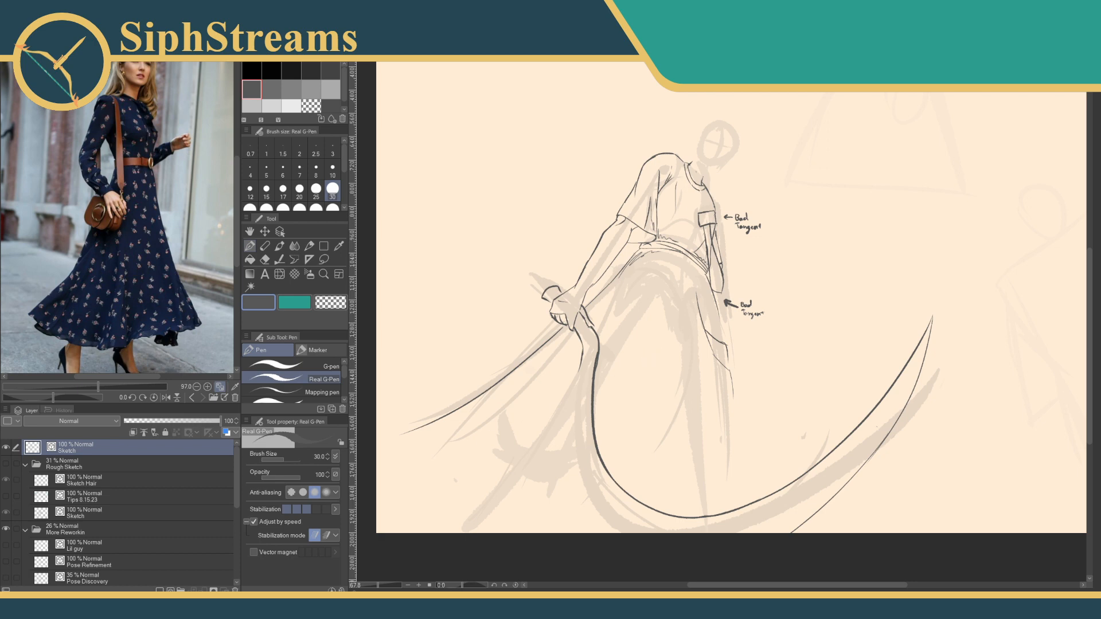
Erase the long inner fold line on the far thigh above the slanted lower contour.
drag(377, 585, 384, 586)
drag(663, 374, 586, 489)
key(e)
drag(594, 450, 584, 414)
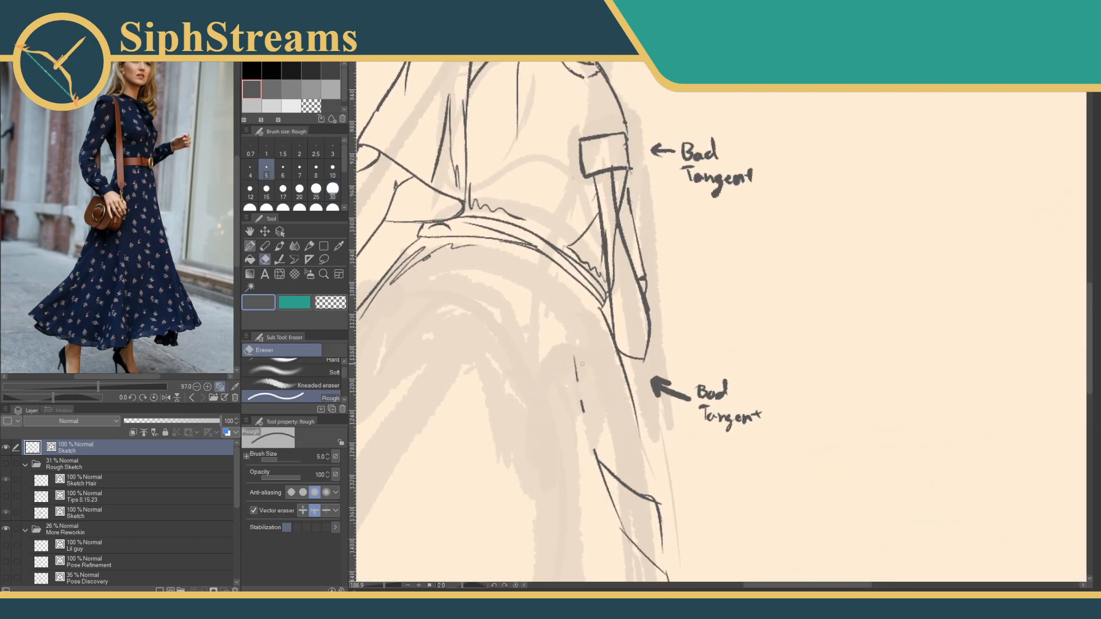
key(p)
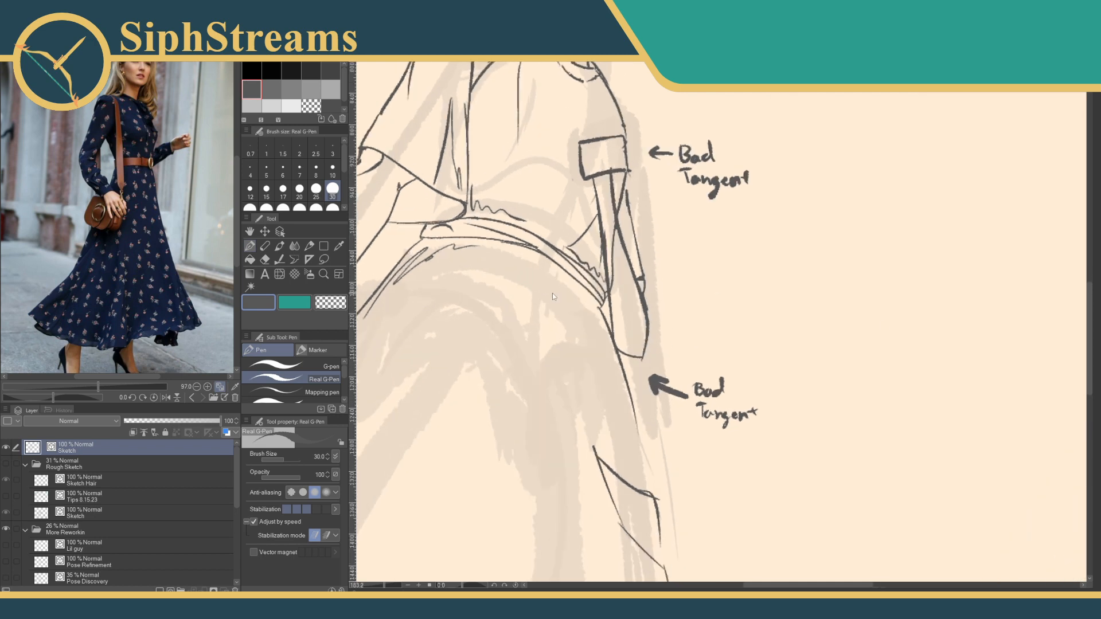
Sketch short skirt folds from the near hip toward the gripping hand and two long trailing folds below it, one with a zigzag.
drag(552, 293, 764, 509)
drag(685, 373, 692, 422)
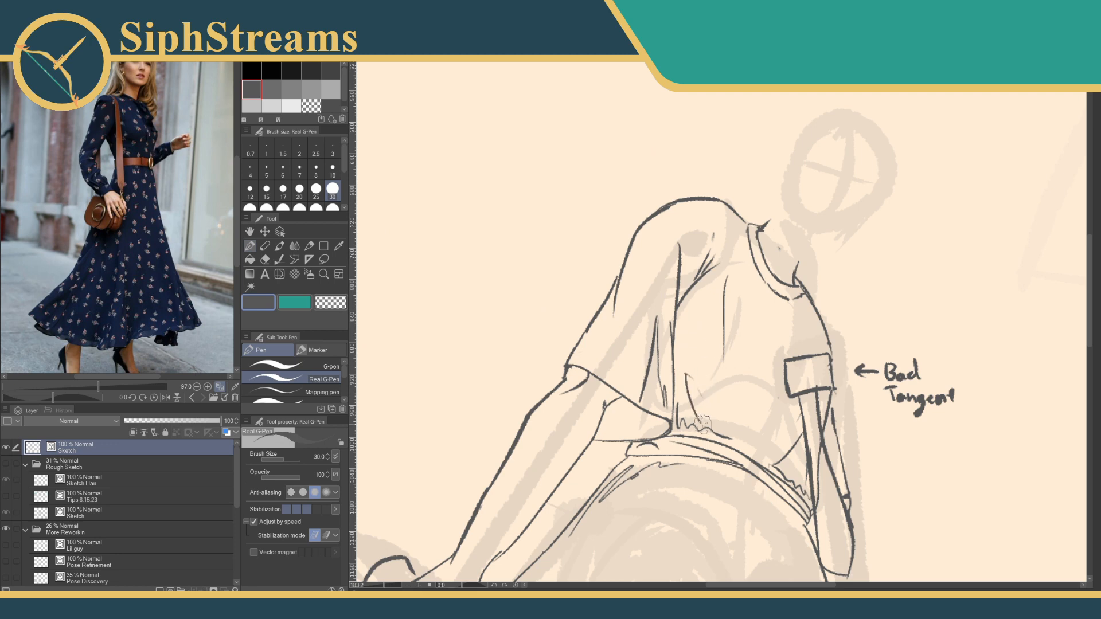
mouse_move(733, 376)
mouse_down()
mouse_move(745, 421)
mouse_move(776, 435)
mouse_move(804, 312)
mouse_up()
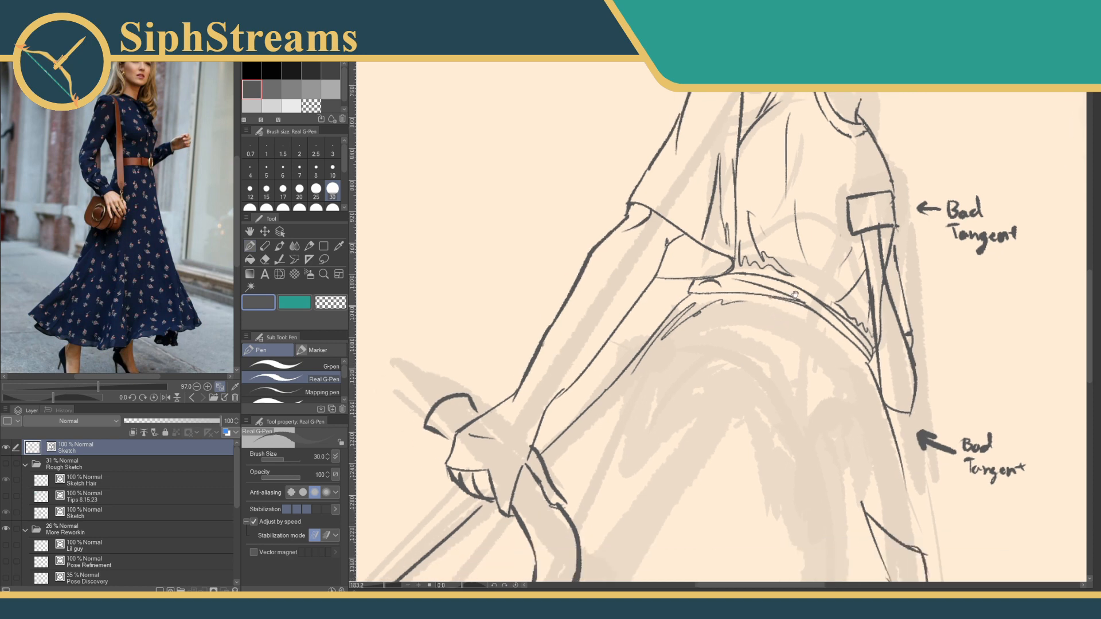
mouse_move(757, 344)
mouse_down()
mouse_move(789, 273)
mouse_move(705, 317)
mouse_move(827, 287)
mouse_move(824, 254)
mouse_up()
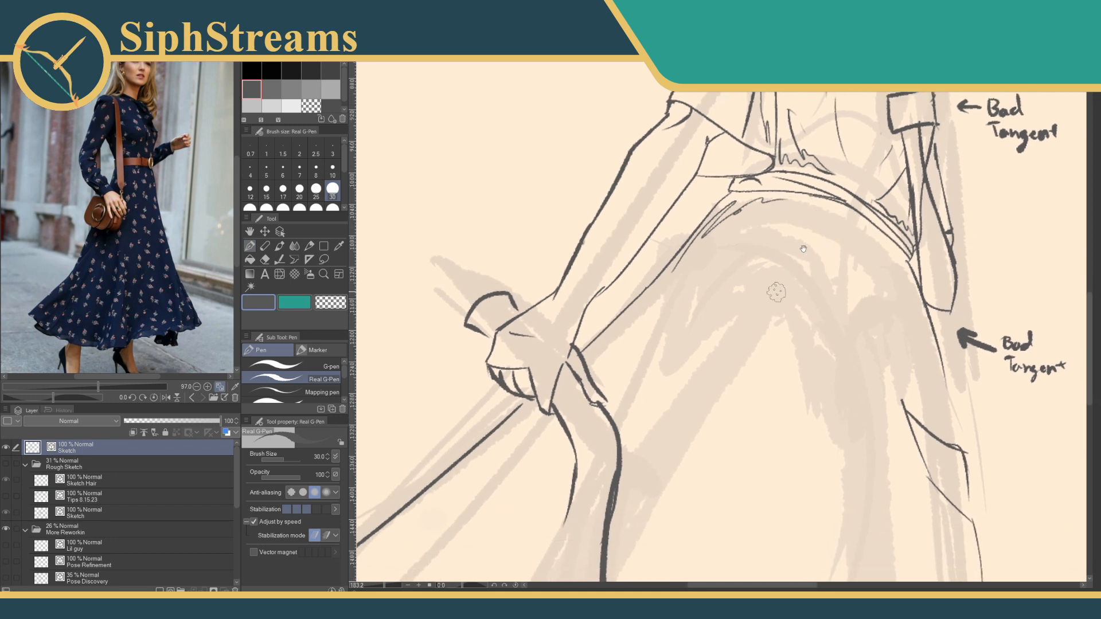
drag(776, 291, 836, 205)
mouse_move(727, 219)
mouse_down()
mouse_move(668, 324)
mouse_move(631, 340)
mouse_move(725, 243)
mouse_move(487, 453)
mouse_up()
mouse_move(737, 258)
mouse_down()
mouse_move(622, 391)
mouse_move(490, 576)
mouse_up()
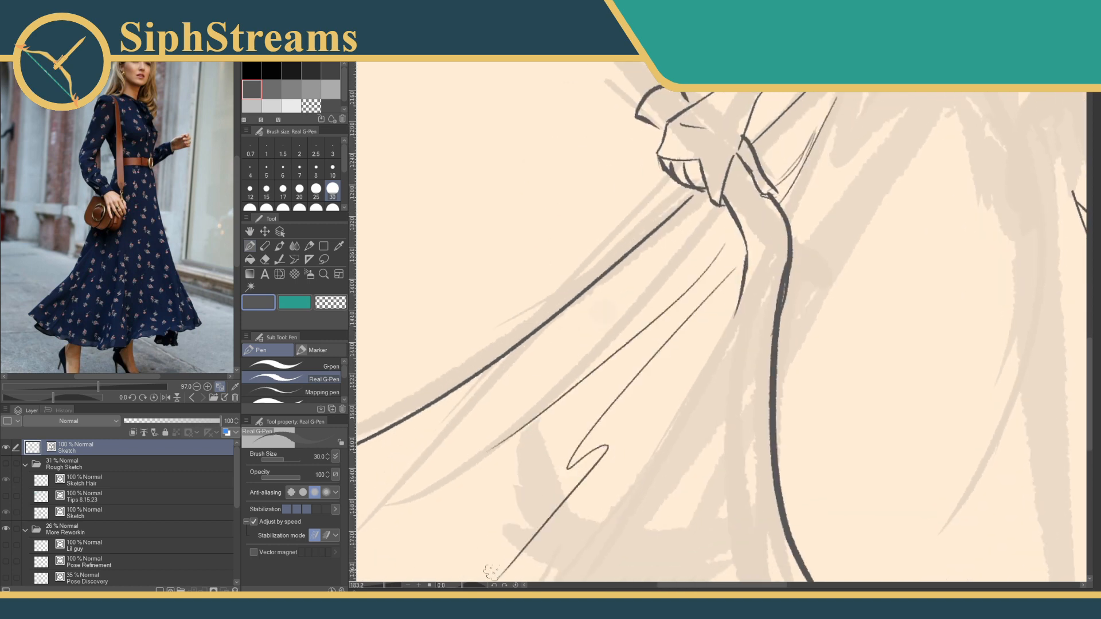
mouse_move(516, 493)
mouse_down()
mouse_move(706, 307)
mouse_move(557, 445)
mouse_up()
drag(384, 586, 381, 586)
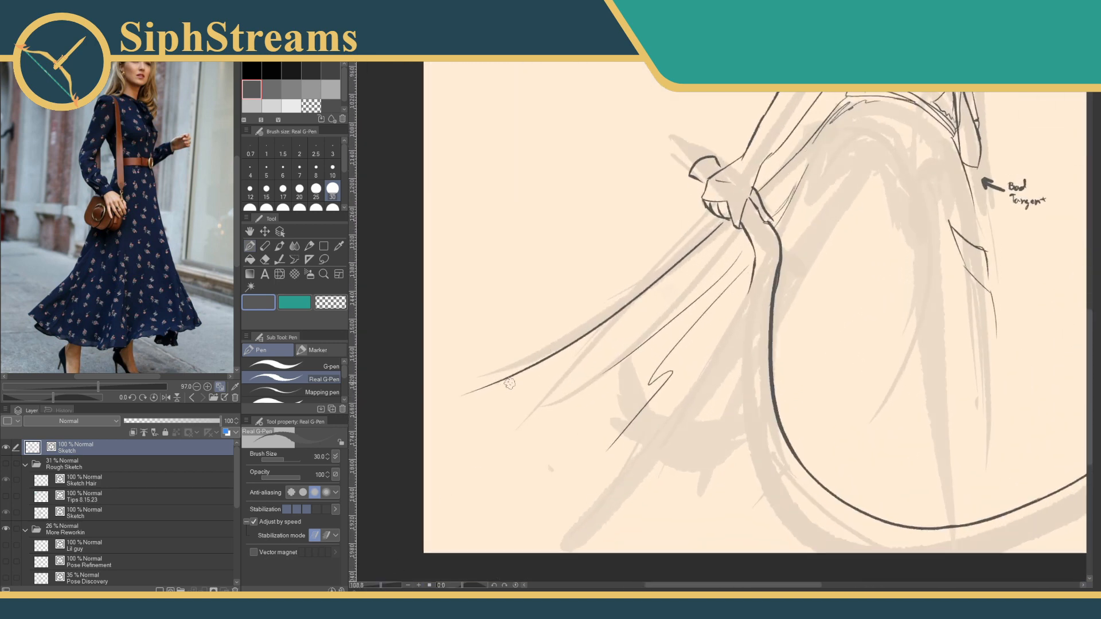
drag(693, 262, 529, 364)
drag(602, 333, 510, 390)
drag(561, 369, 468, 431)
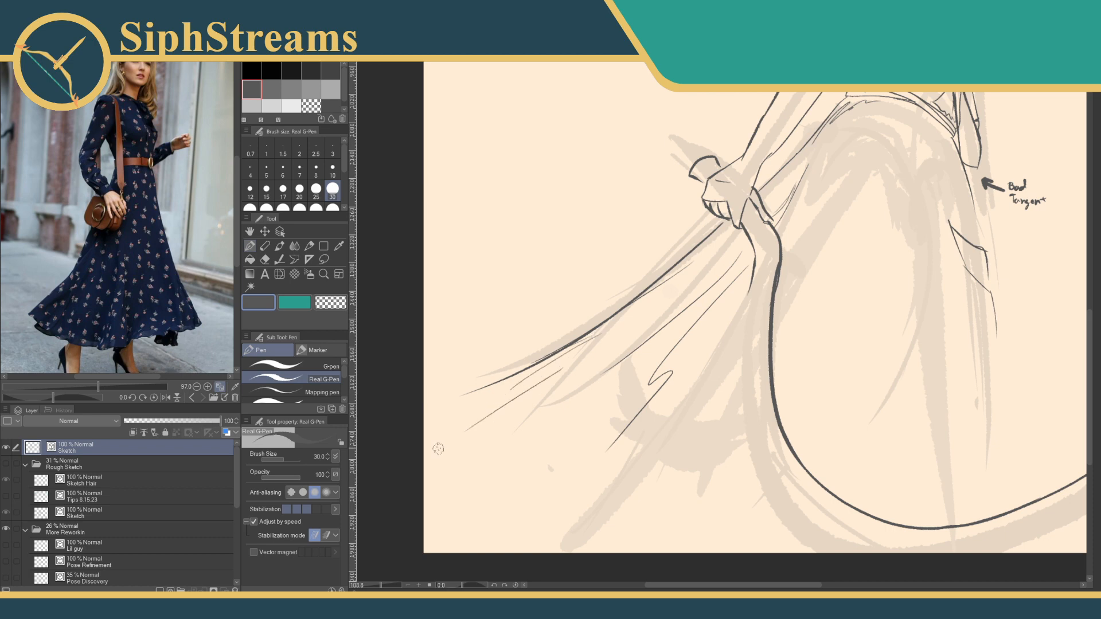
key(ctrl+z)
key(ctrl+z)
key(ctrl+z)
drag(718, 236, 556, 353)
key(ctrl+z)
Draw a long thin fold from the gripping hand along the trailing skirt, and short gather lines under the waistband at the far hip.
drag(725, 237, 439, 430)
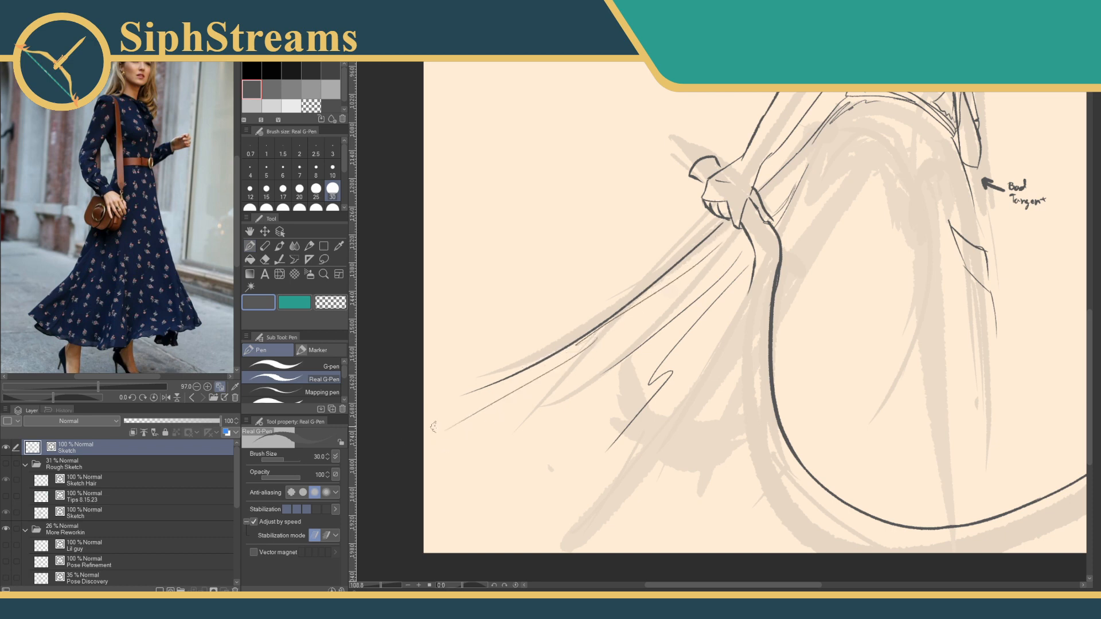
drag(697, 326, 559, 420)
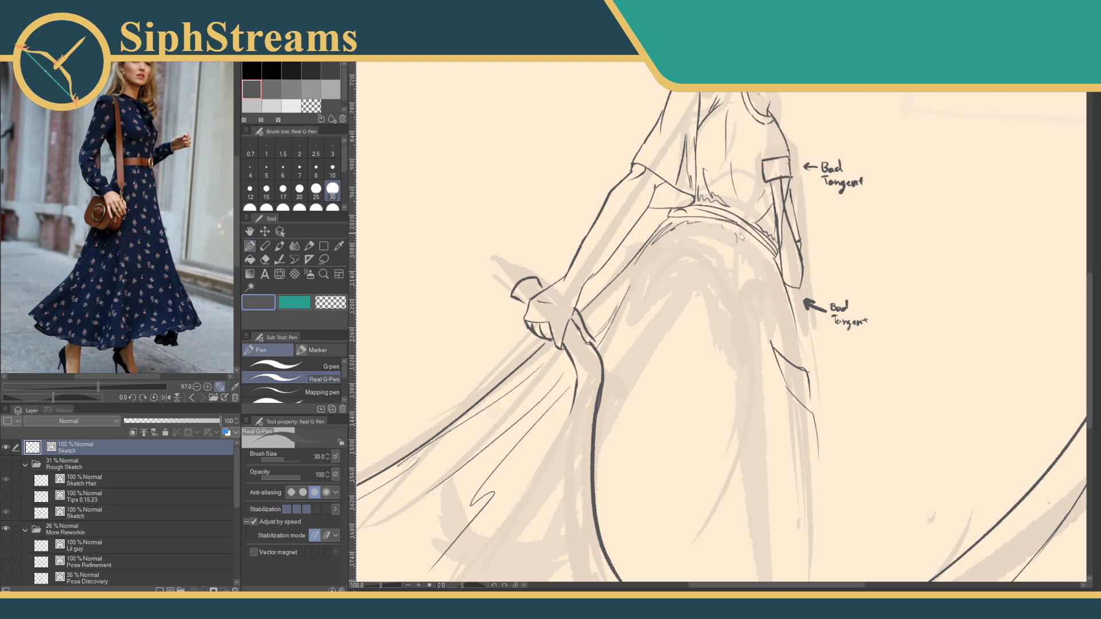
drag(741, 252, 750, 248)
mouse_move(796, 306)
mouse_down()
mouse_move(774, 297)
mouse_move(700, 344)
mouse_up()
drag(379, 587, 386, 587)
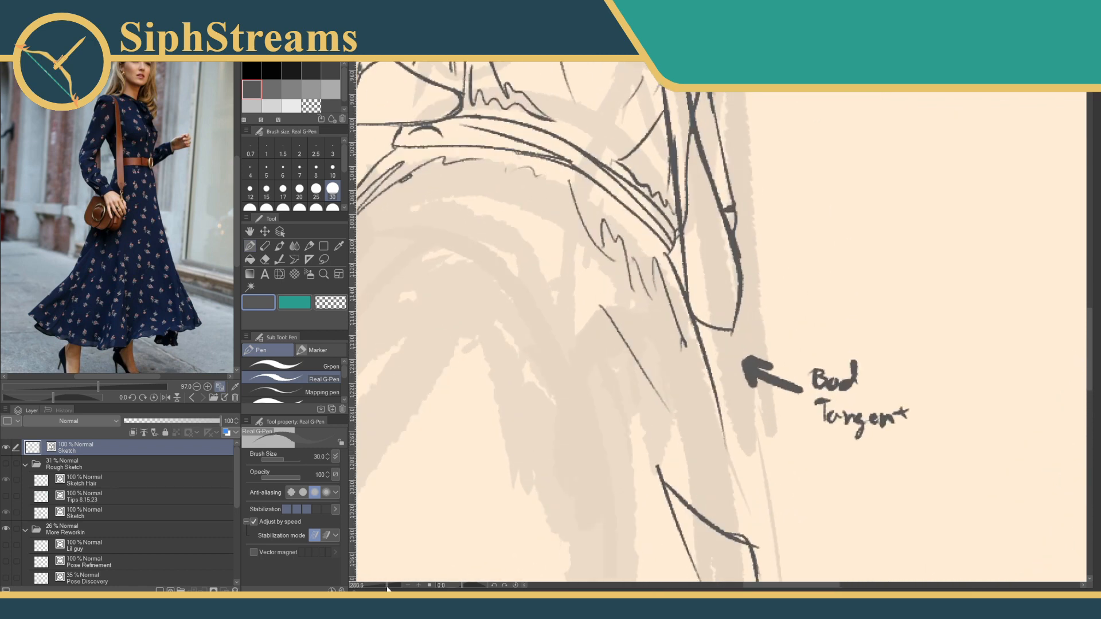
Erase the skirt's outer contour below the far hip and redraw it as a steeper line starting at the waistband's end.
key(e)
drag(707, 362, 704, 366)
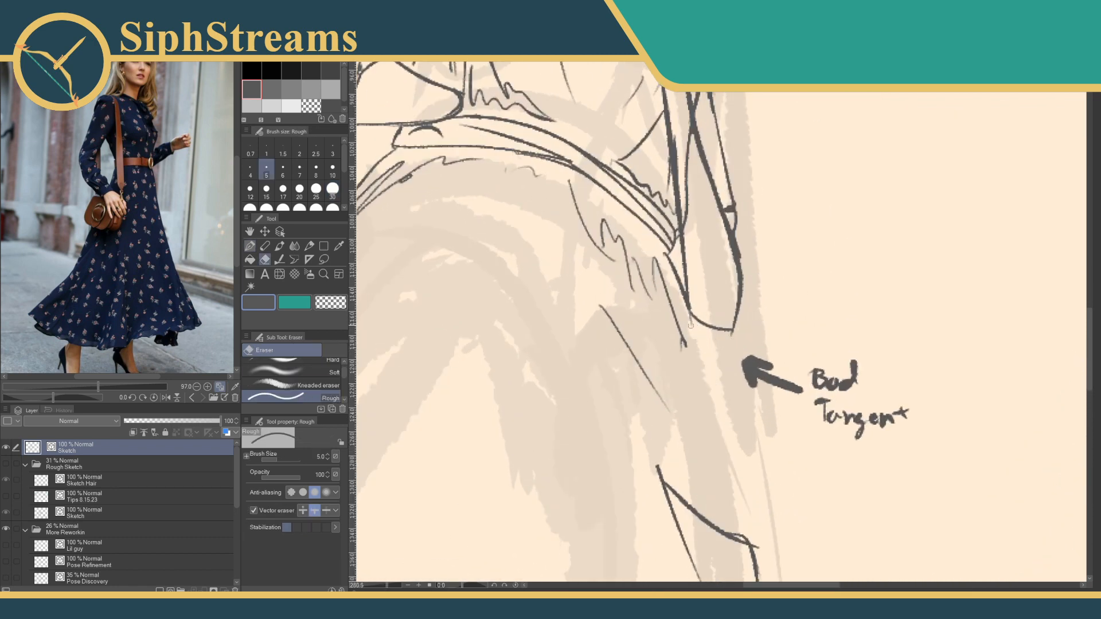
key(p)
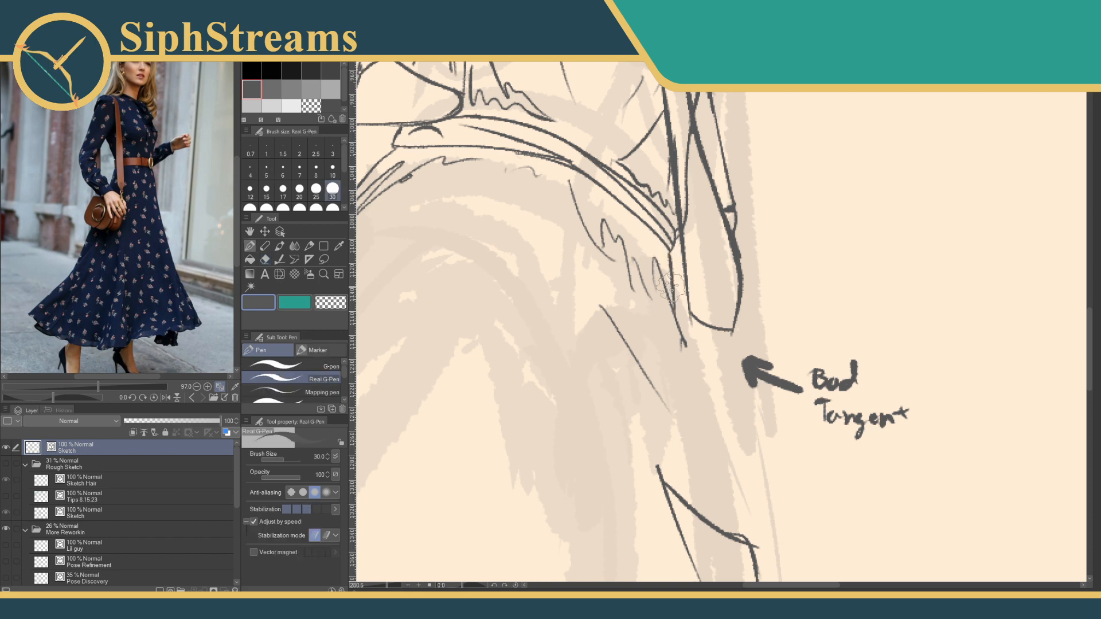
drag(672, 258, 685, 392)
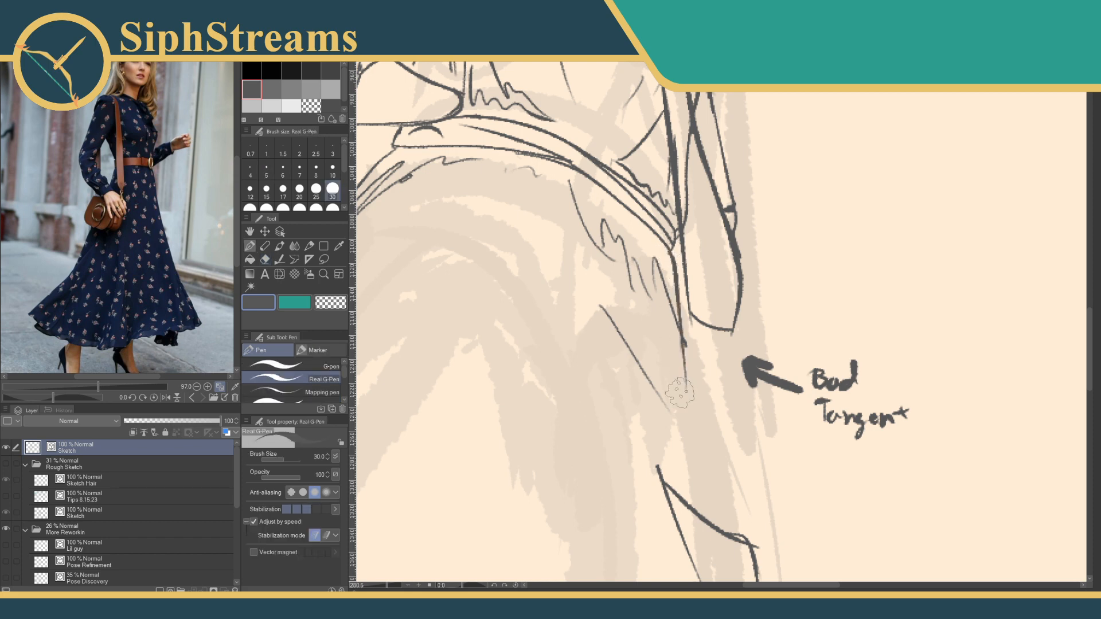
drag(683, 342, 710, 490)
drag(713, 515, 707, 344)
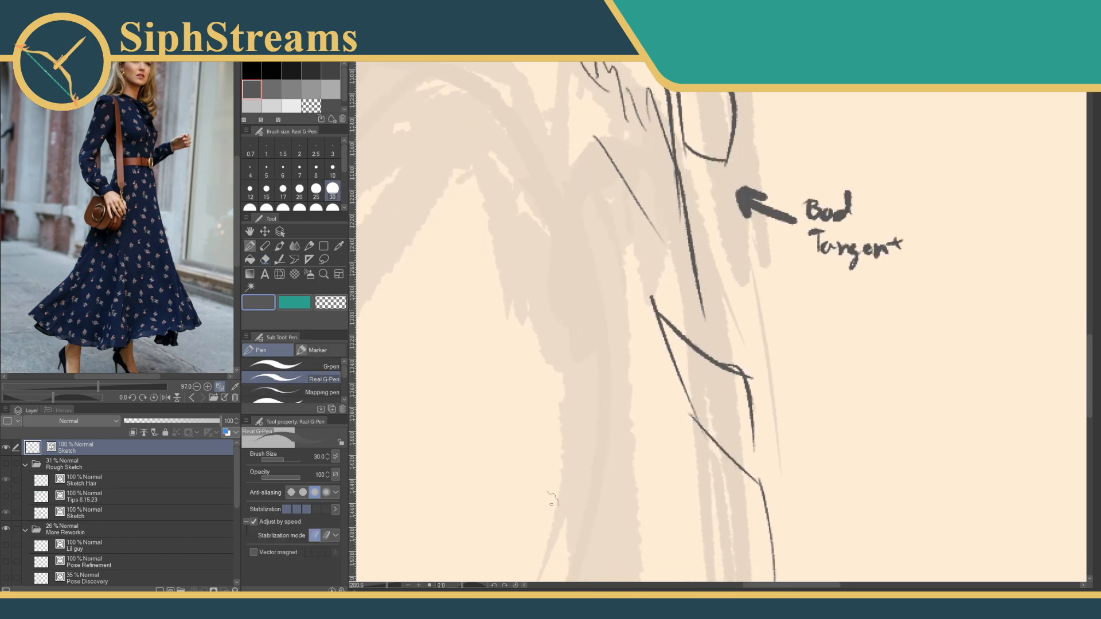
Extend the skirt's far contour downward and erase the old slanted contour lines on the far thigh.
drag(388, 586, 386, 586)
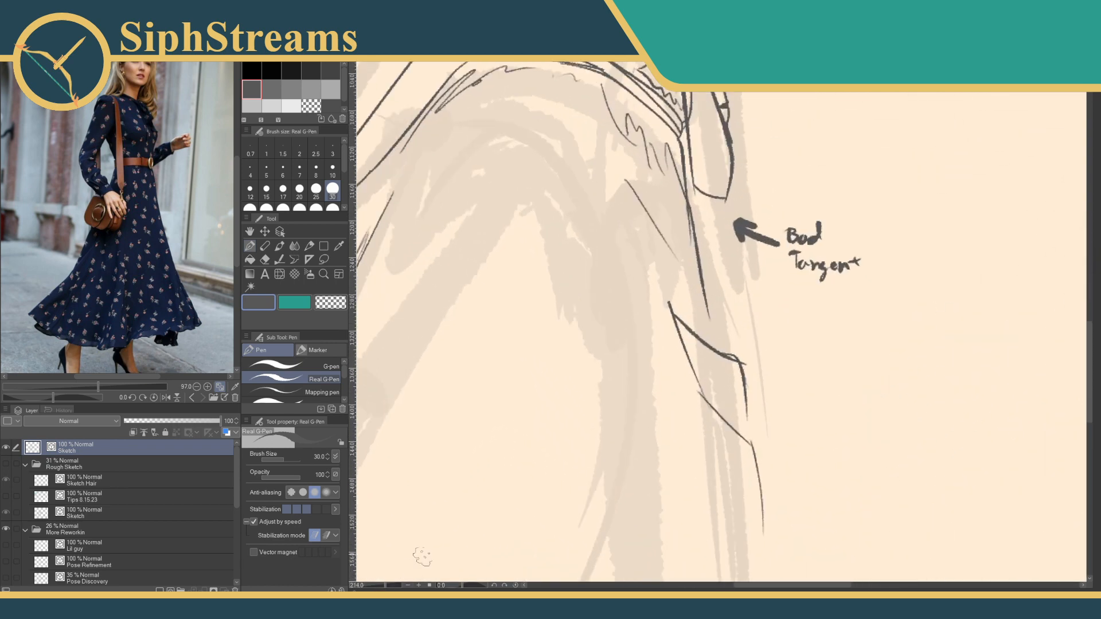
mouse_move(695, 214)
mouse_down()
mouse_move(739, 392)
mouse_move(720, 271)
mouse_up()
key(e)
mouse_move(666, 229)
mouse_down()
mouse_move(654, 205)
mouse_move(728, 273)
mouse_move(724, 299)
mouse_move(695, 309)
mouse_move(735, 332)
mouse_move(748, 439)
mouse_up()
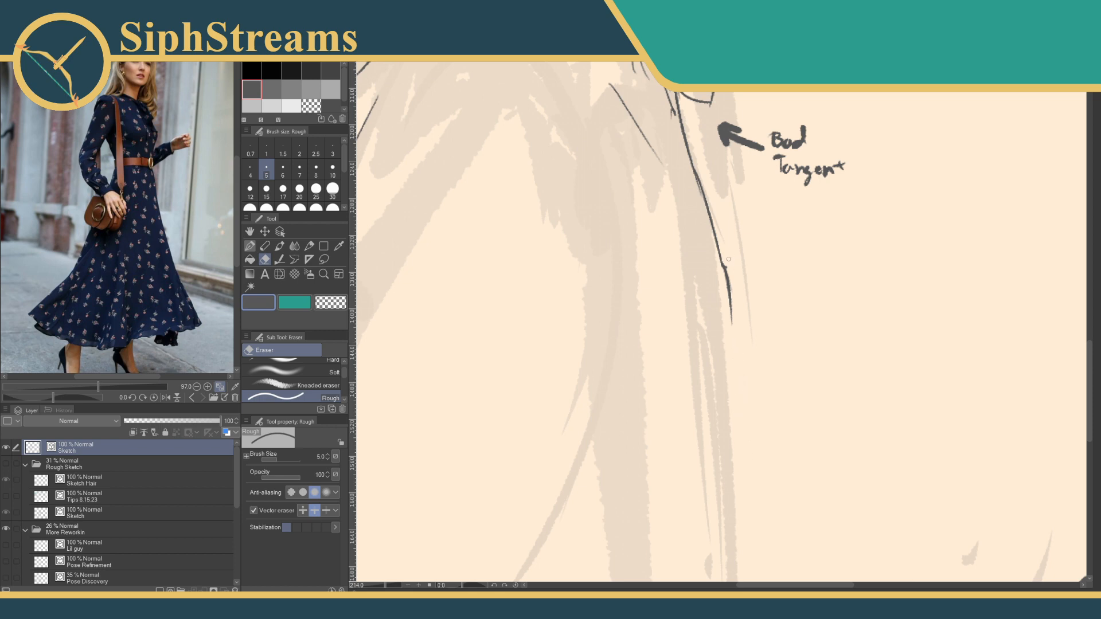
key(p)
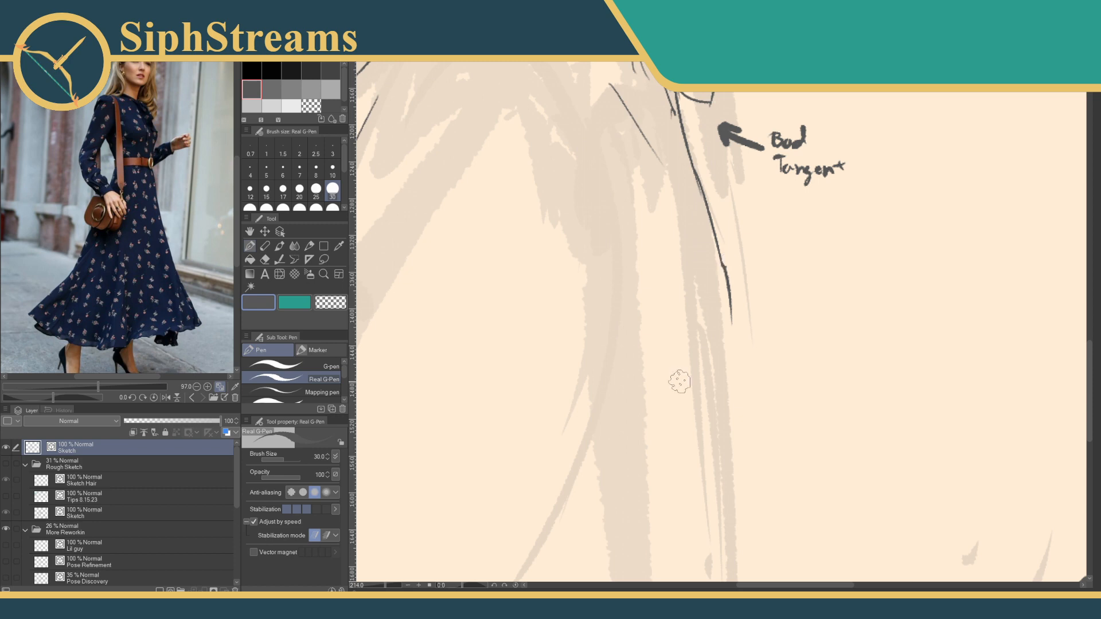
Erase the short diagonal fold line on the far thigh below the waistband gathers.
scroll(676, 401, up, 5)
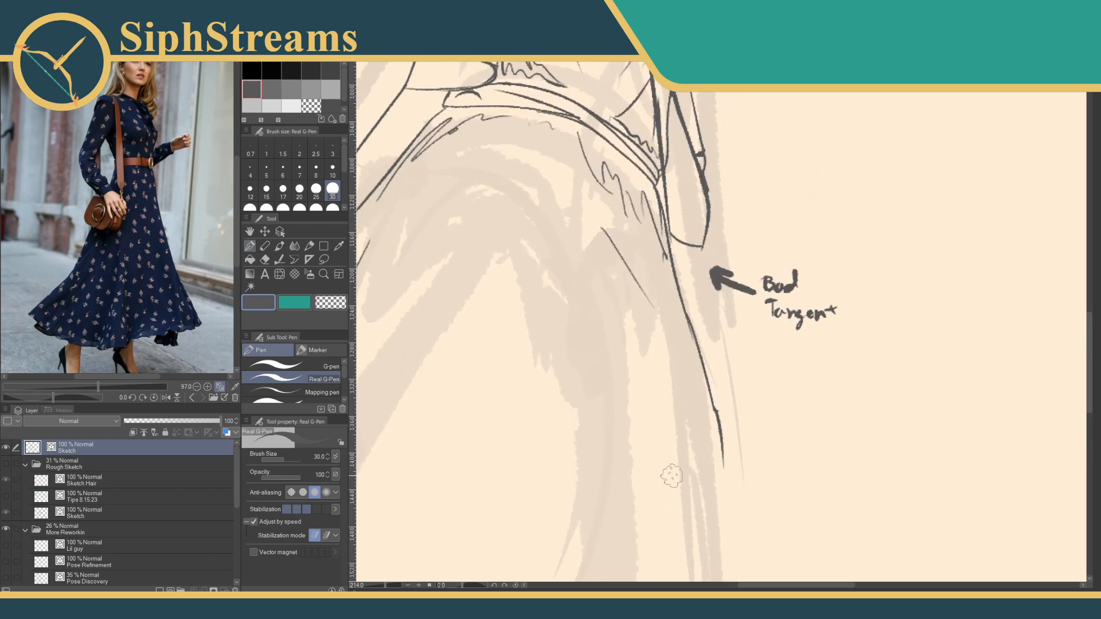
key(e)
drag(602, 229, 639, 290)
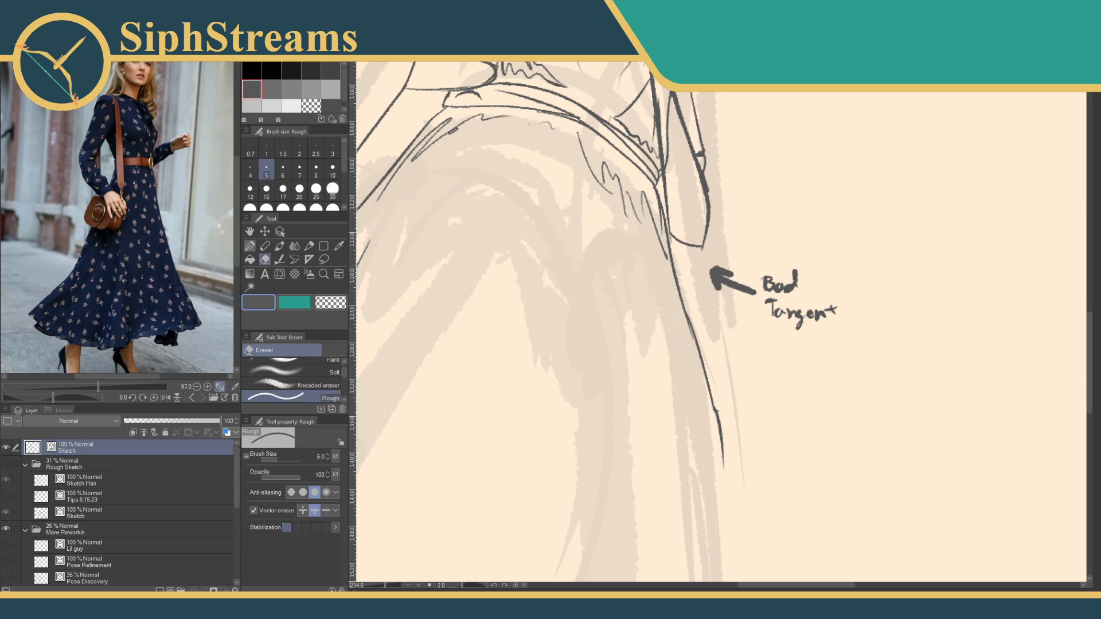
key(p)
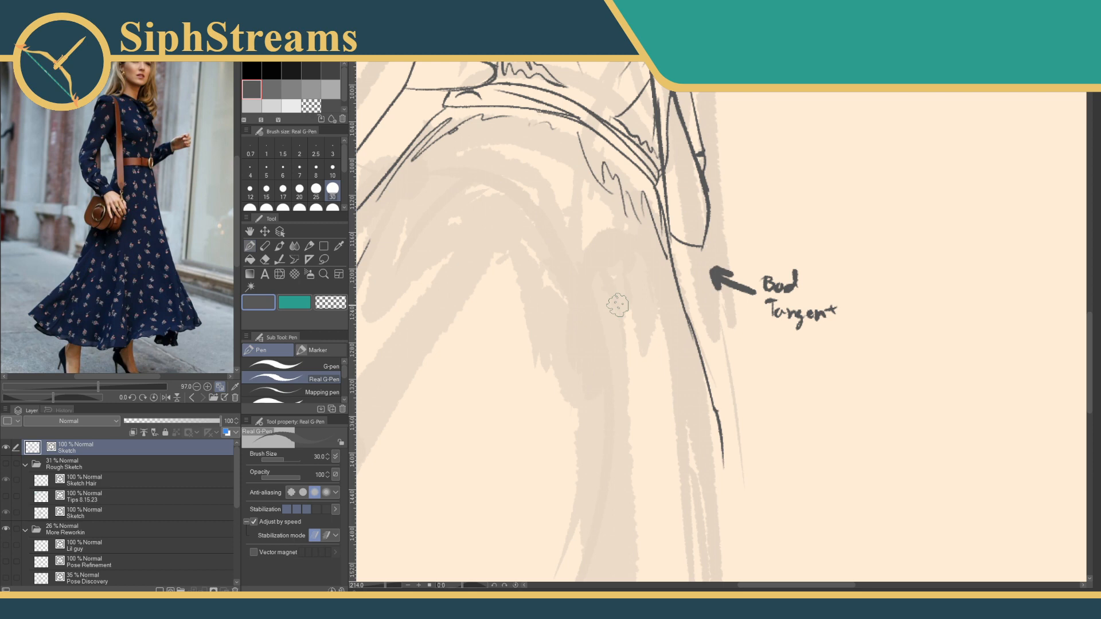
Continue the skirt's far outer edge with a long, nearly vertical line down toward the weapon's curve.
mouse_move(587, 406)
mouse_down()
mouse_move(650, 335)
mouse_move(645, 346)
mouse_up()
drag(386, 585, 383, 586)
mouse_move(601, 407)
mouse_down()
mouse_move(531, 309)
mouse_move(474, 179)
mouse_up()
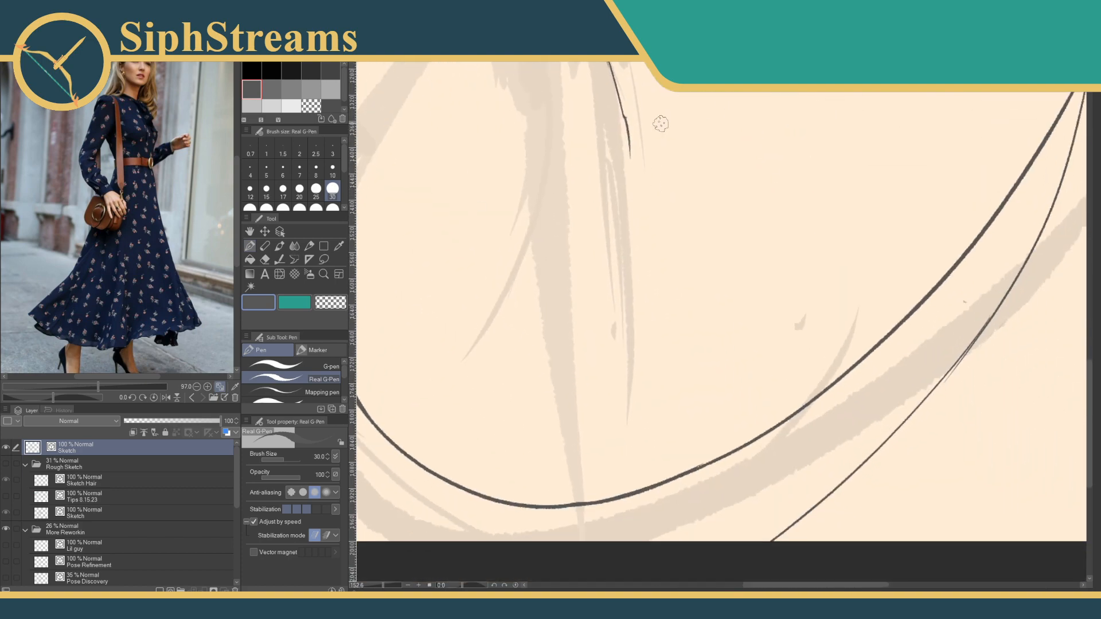
drag(626, 115, 619, 353)
scroll(620, 293, up, 5)
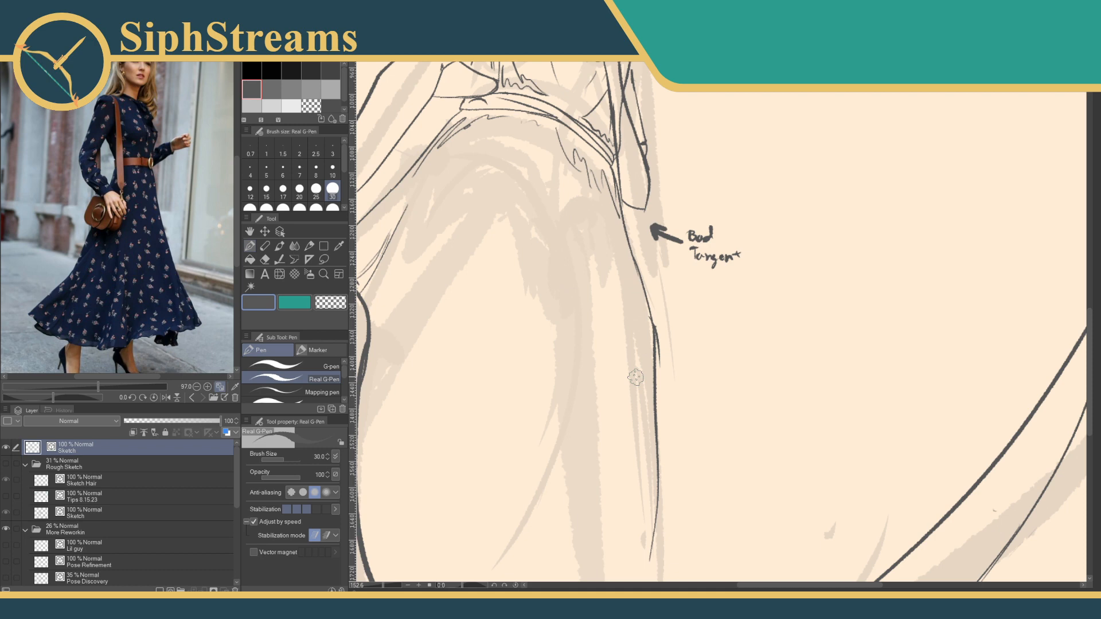
mouse_move(617, 240)
mouse_down()
mouse_move(649, 203)
mouse_move(723, 247)
mouse_move(752, 215)
mouse_up()
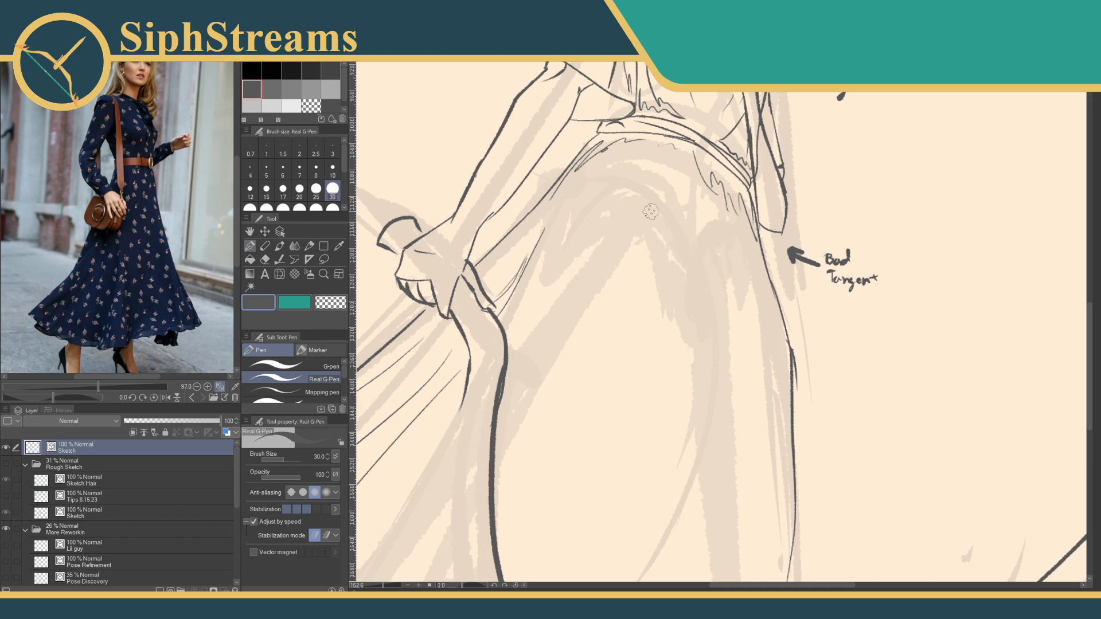
drag(650, 211, 701, 476)
drag(672, 254, 650, 183)
drag(688, 326, 704, 462)
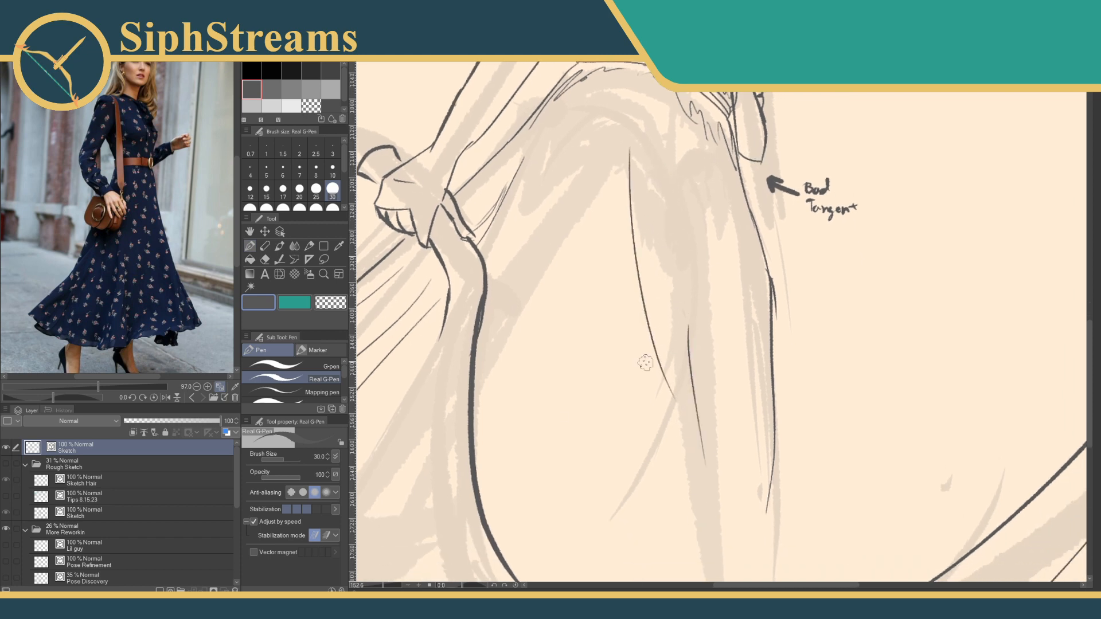
drag(382, 585, 379, 585)
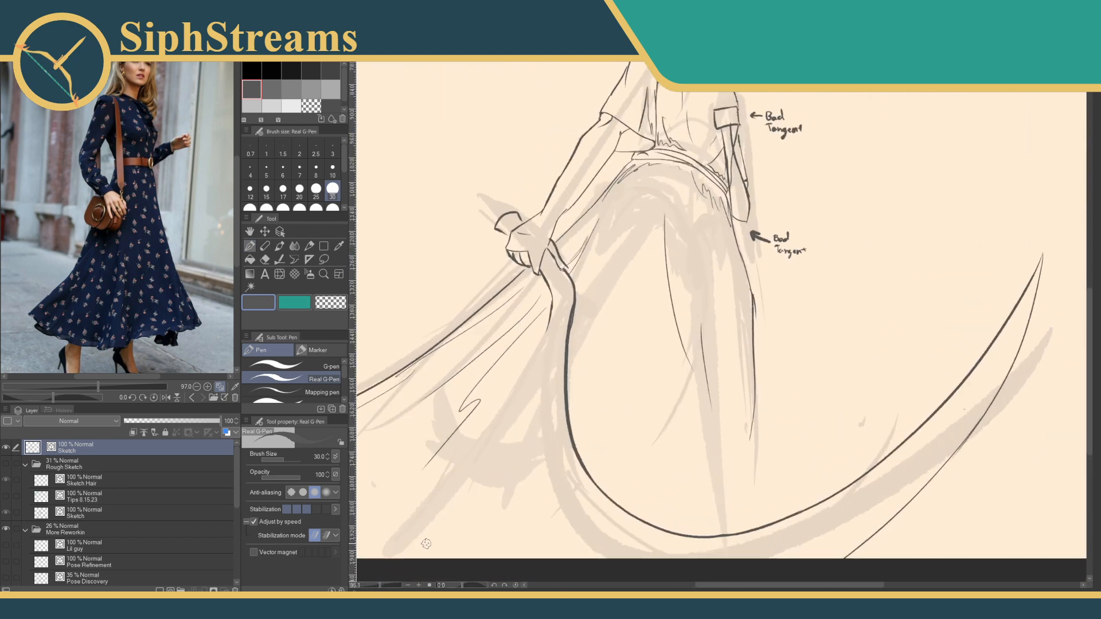
key(ctrl+z)
key(ctrl+z)
Draw two long, nearly vertical folds down the skirt's front and a diagonal fold on the trailing part behind the weapon.
drag(650, 200, 659, 355)
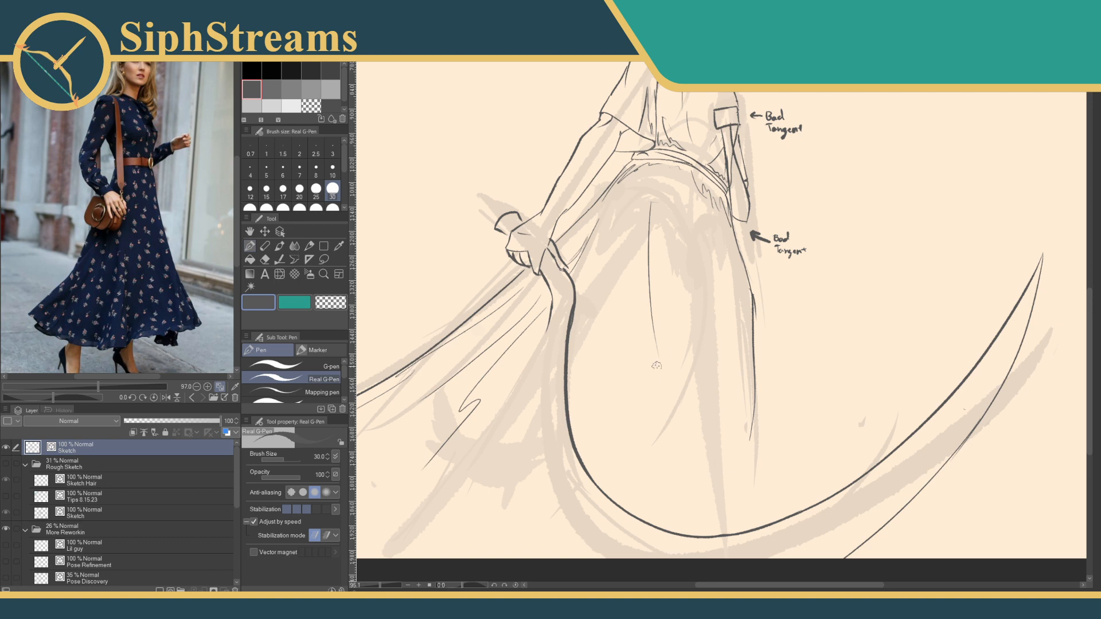
scroll(656, 365, down, 3)
mouse_move(641, 371)
mouse_down()
mouse_move(658, 270)
mouse_move(668, 360)
mouse_up()
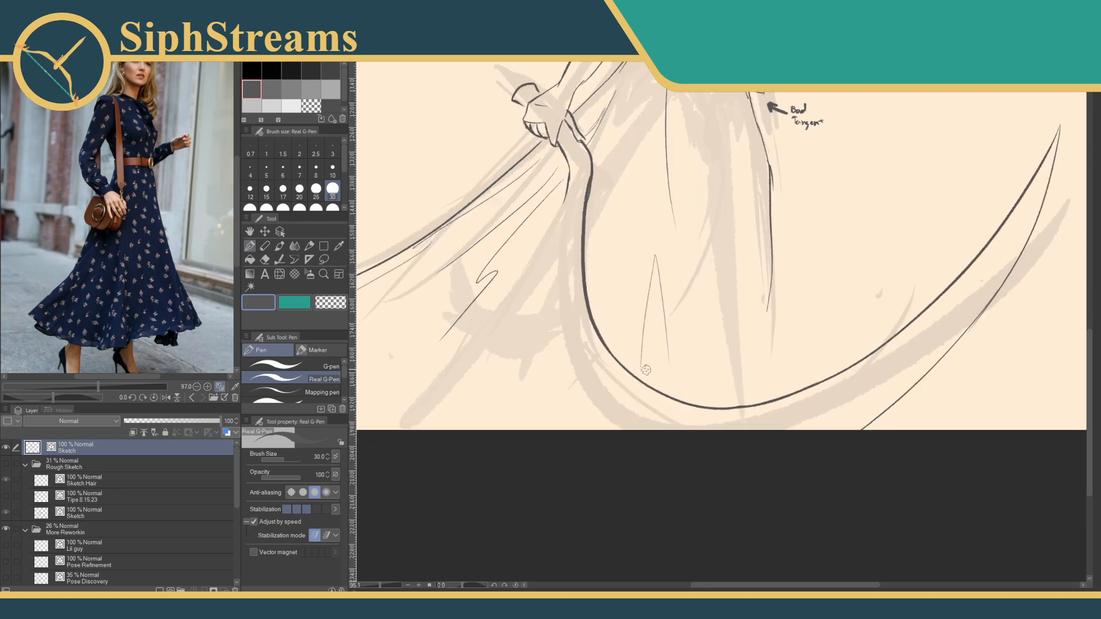
key(ctrl+z)
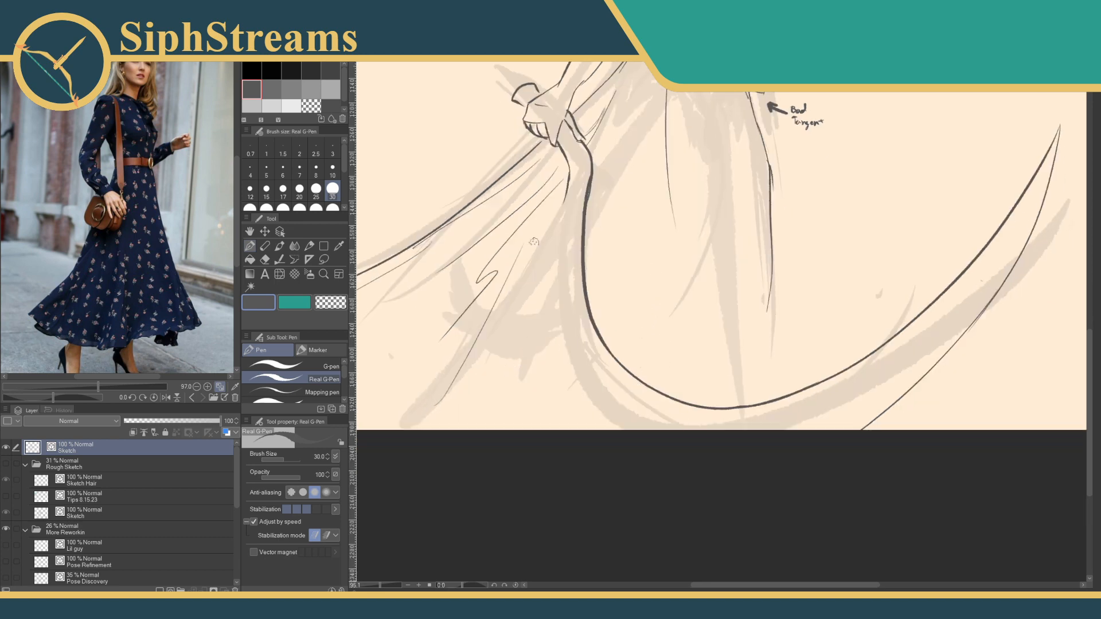
drag(647, 164, 652, 362)
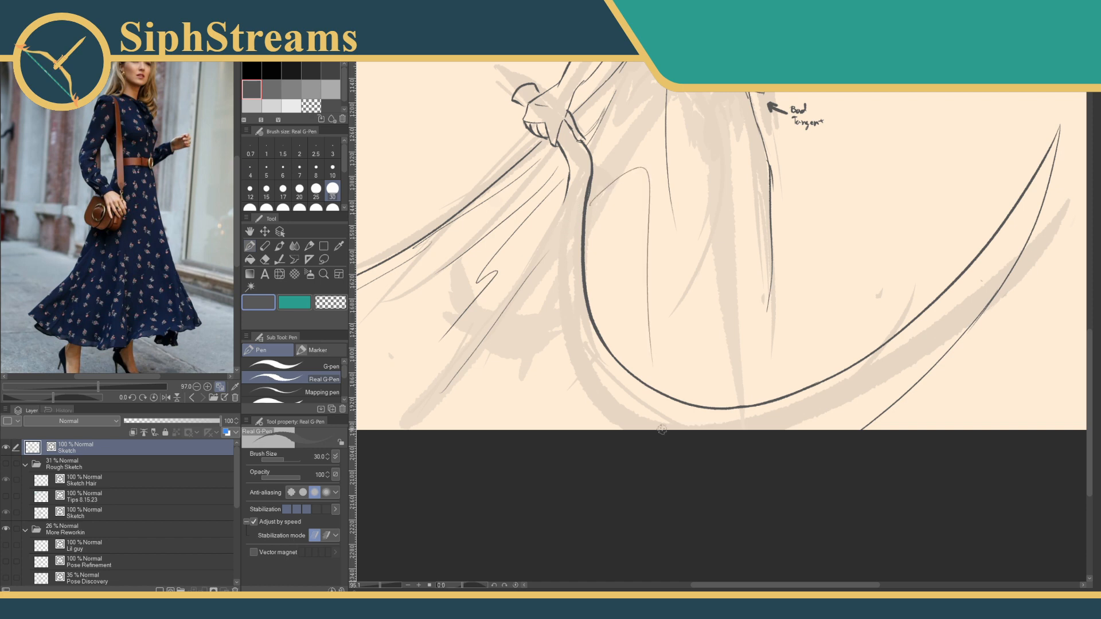
key(ctrl+z)
mouse_move(643, 116)
mouse_down()
mouse_move(642, 247)
mouse_move(664, 377)
mouse_up()
mouse_move(644, 273)
mouse_down()
mouse_move(626, 447)
mouse_move(618, 371)
mouse_move(785, 270)
mouse_up()
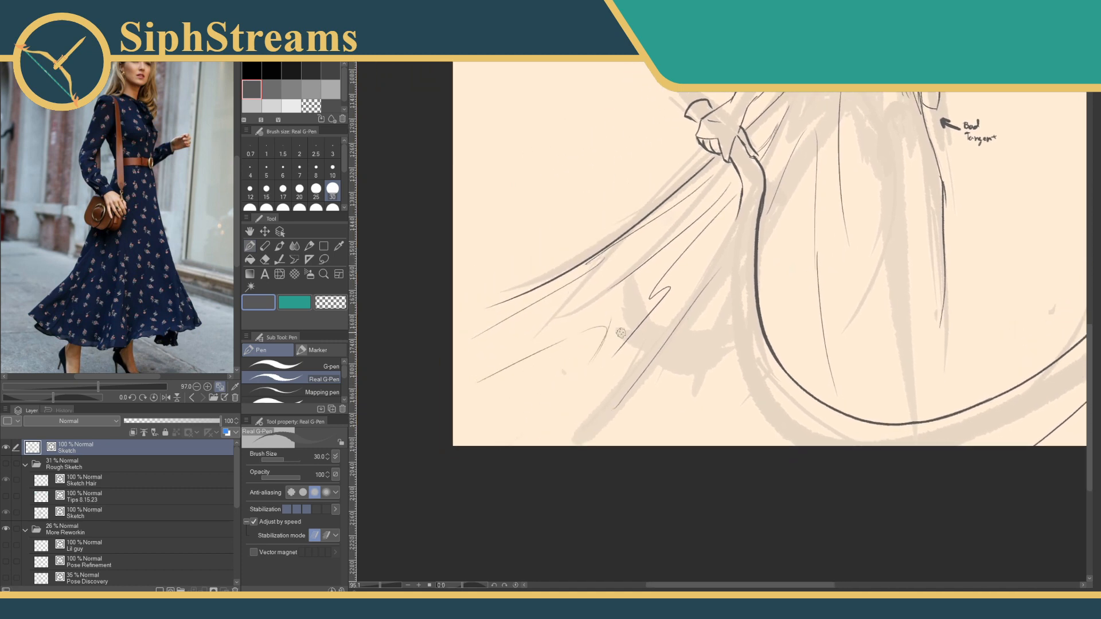
Remove the stray strokes near the trailing hem and draw a looping fold line there instead.
key(ctrl+z)
key(ctrl+z)
mouse_move(473, 383)
mouse_down()
mouse_move(557, 364)
mouse_move(516, 411)
mouse_up()
drag(620, 358, 505, 487)
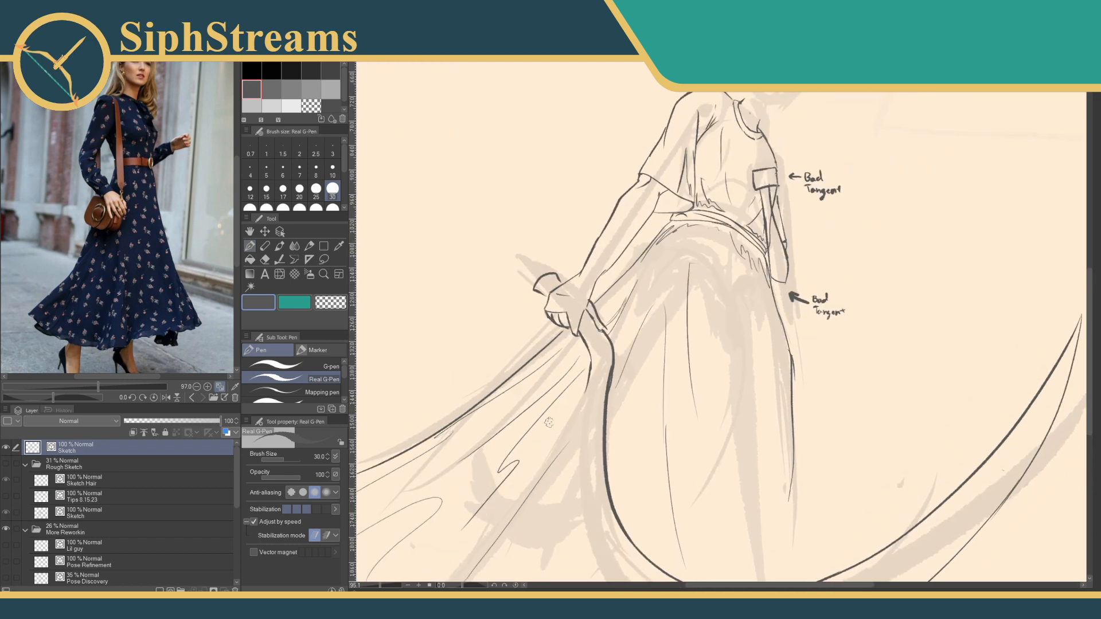
Try to extend the upper edge of the trailing skirt outward with a flatter curved line.
drag(614, 387, 762, 339)
mouse_move(569, 389)
mouse_down()
mouse_move(741, 329)
mouse_move(729, 351)
mouse_move(612, 380)
mouse_up()
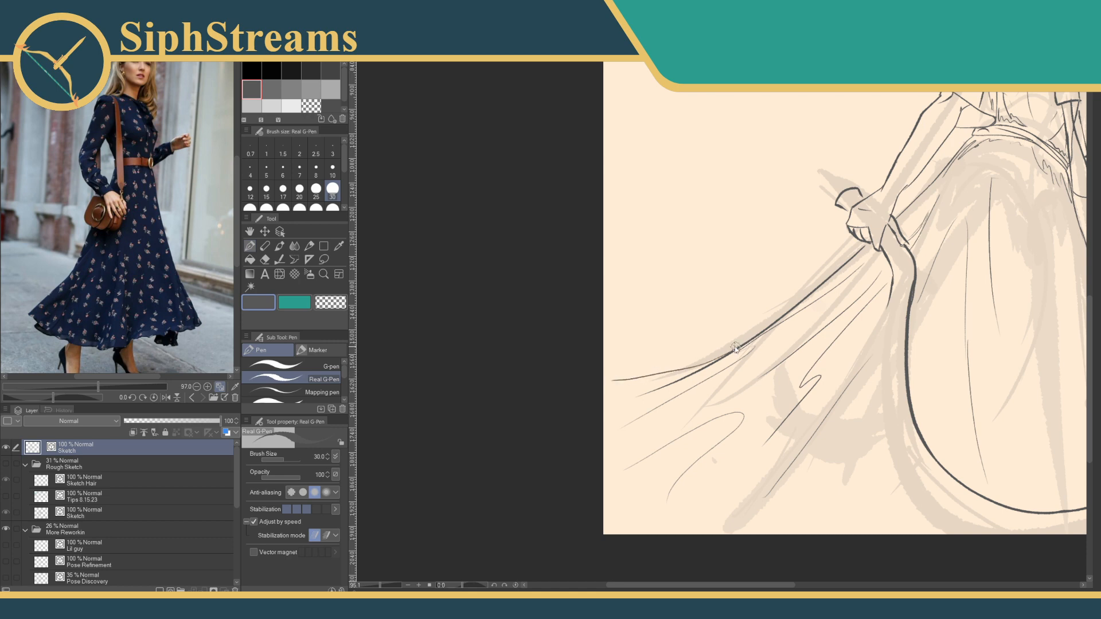
key(ctrl+z)
drag(716, 360, 594, 385)
key(ctrl+z)
mouse_move(1045, 295)
mouse_down()
mouse_move(915, 335)
mouse_move(717, 354)
mouse_move(700, 302)
mouse_move(914, 269)
mouse_up()
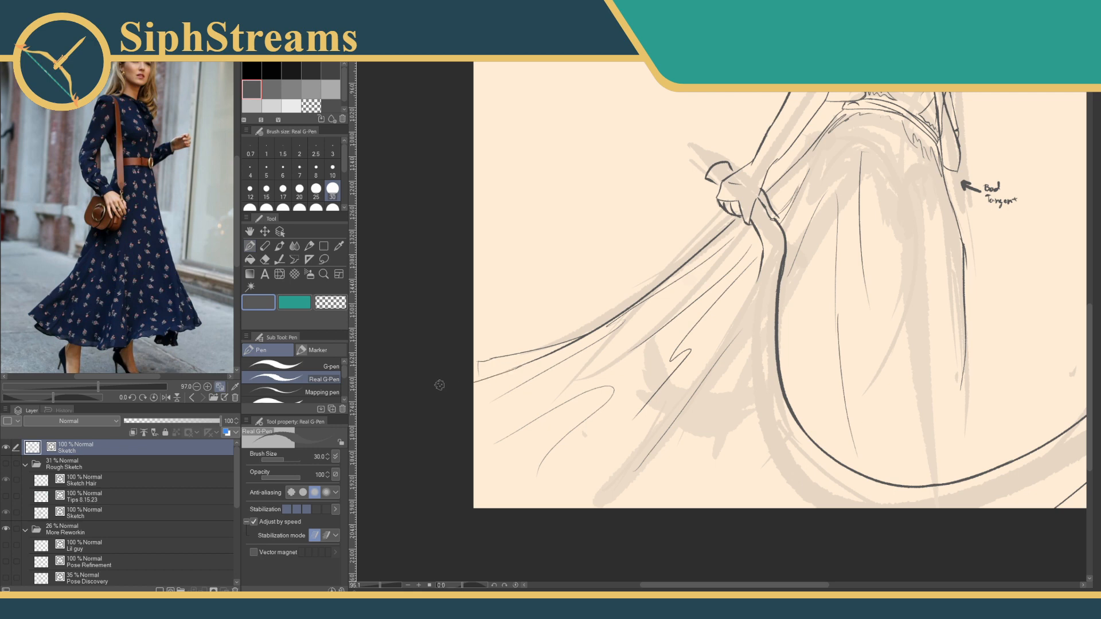
key(ctrl+z)
drag(521, 363, 439, 390)
key(ctrl+z)
drag(786, 333, 578, 361)
drag(659, 370, 802, 380)
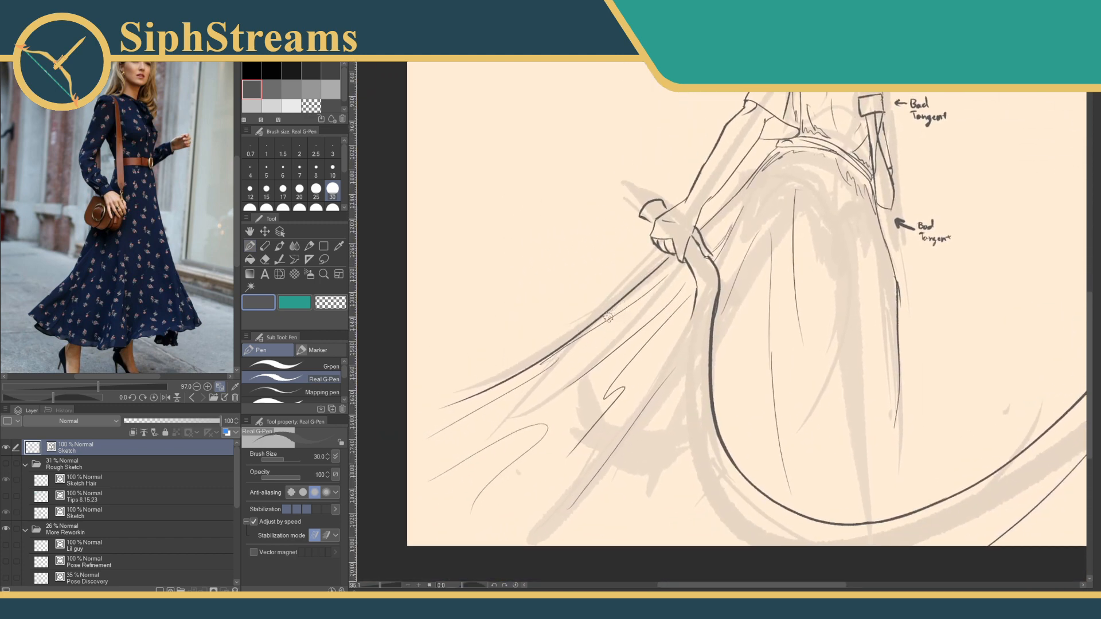
drag(549, 355, 384, 404)
mouse_move(726, 424)
mouse_down()
mouse_move(577, 372)
mouse_move(499, 430)
mouse_up()
drag(381, 585, 386, 586)
drag(455, 455, 1030, 186)
mouse_move(367, 401)
mouse_down()
mouse_move(565, 390)
mouse_move(843, 289)
mouse_up()
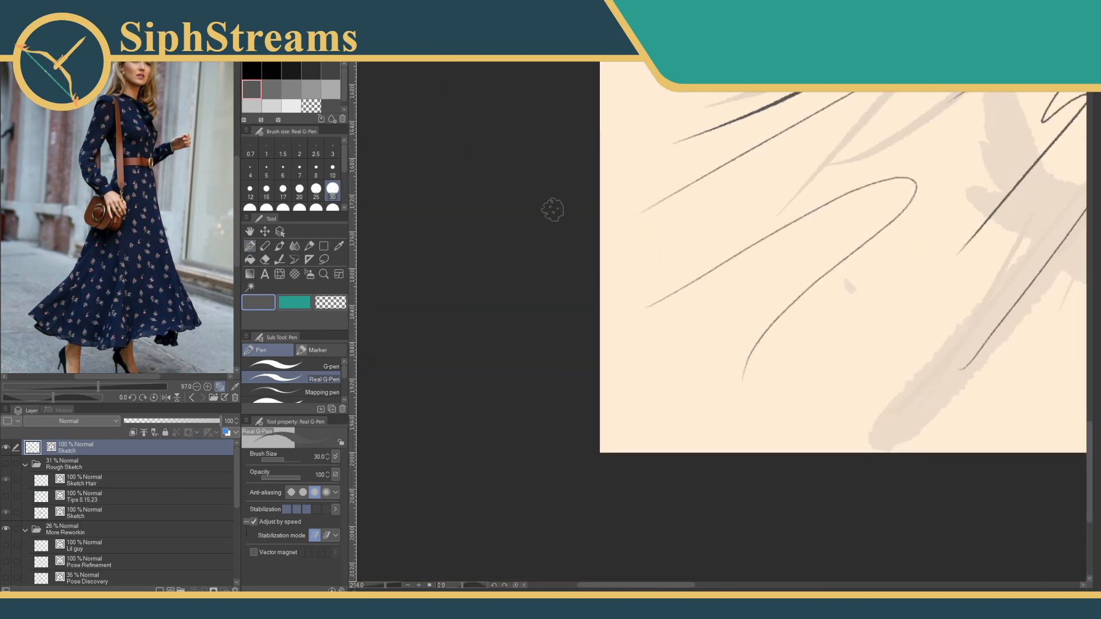
mouse_move(858, 346)
mouse_down()
mouse_move(815, 351)
mouse_move(457, 488)
mouse_up()
mouse_move(884, 308)
mouse_down()
mouse_move(713, 307)
mouse_move(612, 348)
mouse_move(927, 248)
mouse_move(991, 215)
mouse_up()
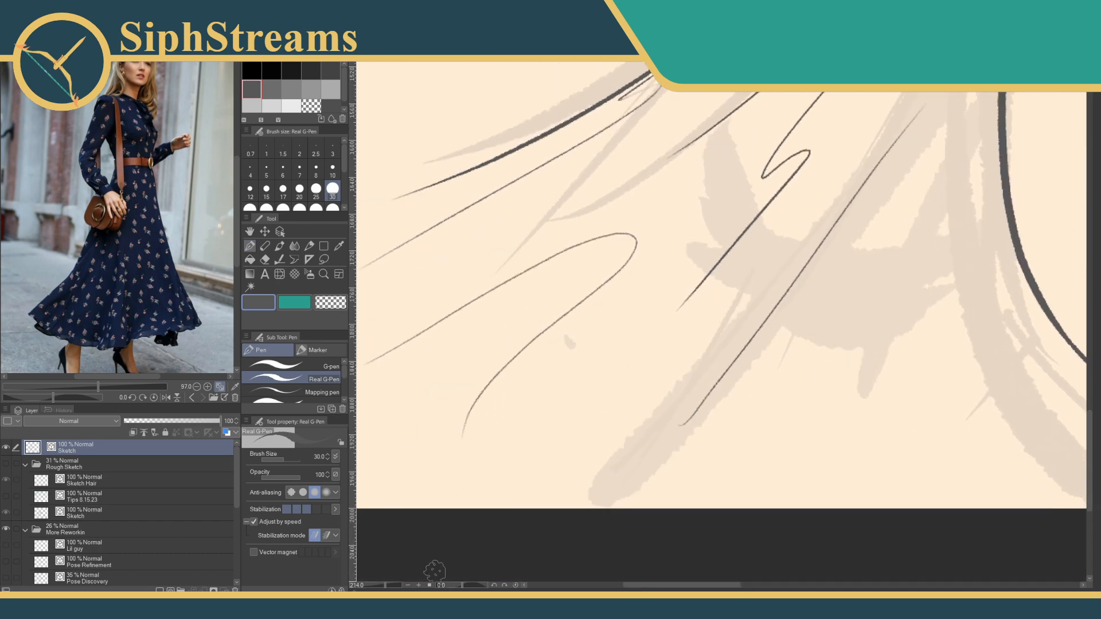
Draw loose, curling hem lines at the outer end of the trailing skirt, near the canvas edge.
drag(387, 586, 379, 586)
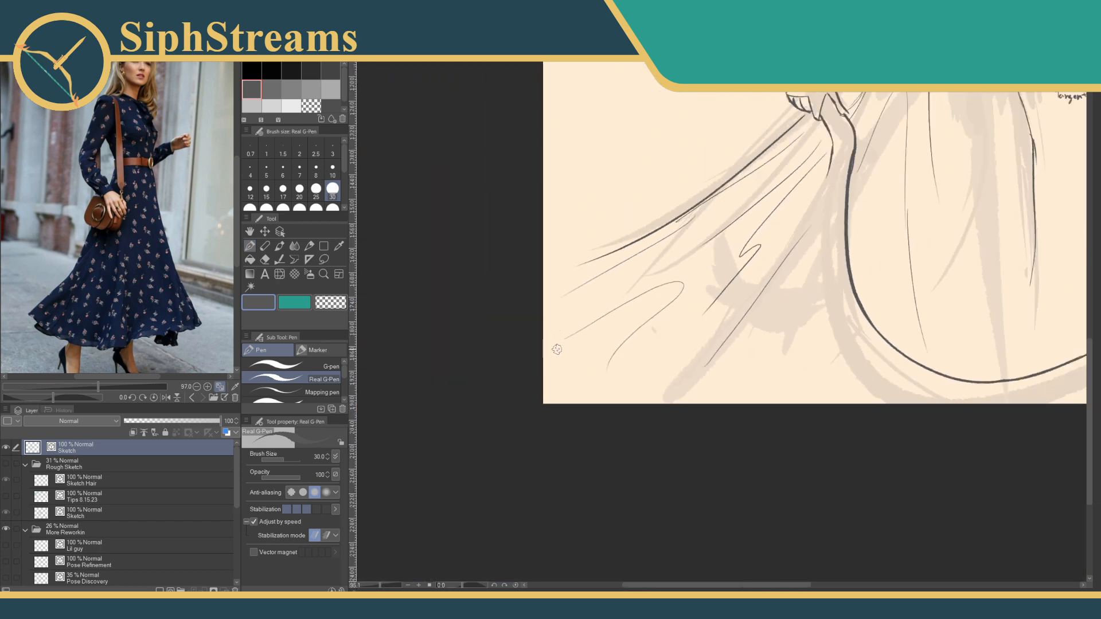
drag(546, 312, 559, 367)
mouse_move(546, 321)
mouse_down()
mouse_move(556, 348)
mouse_move(630, 404)
mouse_up()
mouse_move(545, 346)
mouse_down()
mouse_move(562, 370)
mouse_move(531, 374)
mouse_up()
key(ctrl+z)
mouse_move(549, 281)
mouse_down()
mouse_move(624, 256)
mouse_move(528, 295)
mouse_up()
key(e)
key(p)
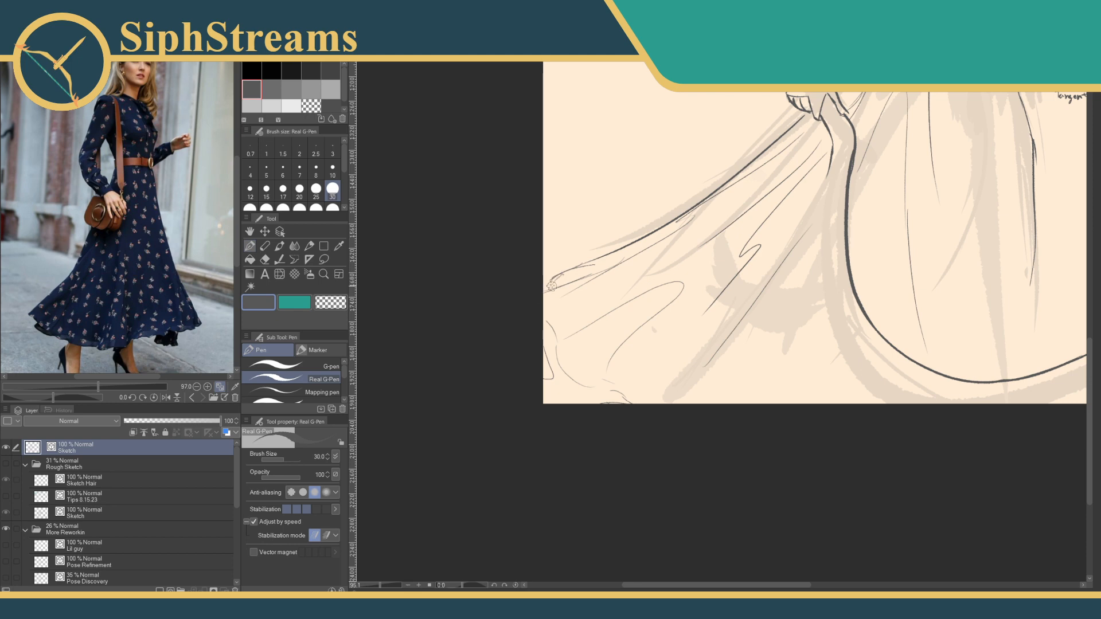
Draw long folds converging down the skirt's front and a nearly vertical line beside its far edge.
drag(676, 309, 525, 405)
drag(693, 345, 627, 348)
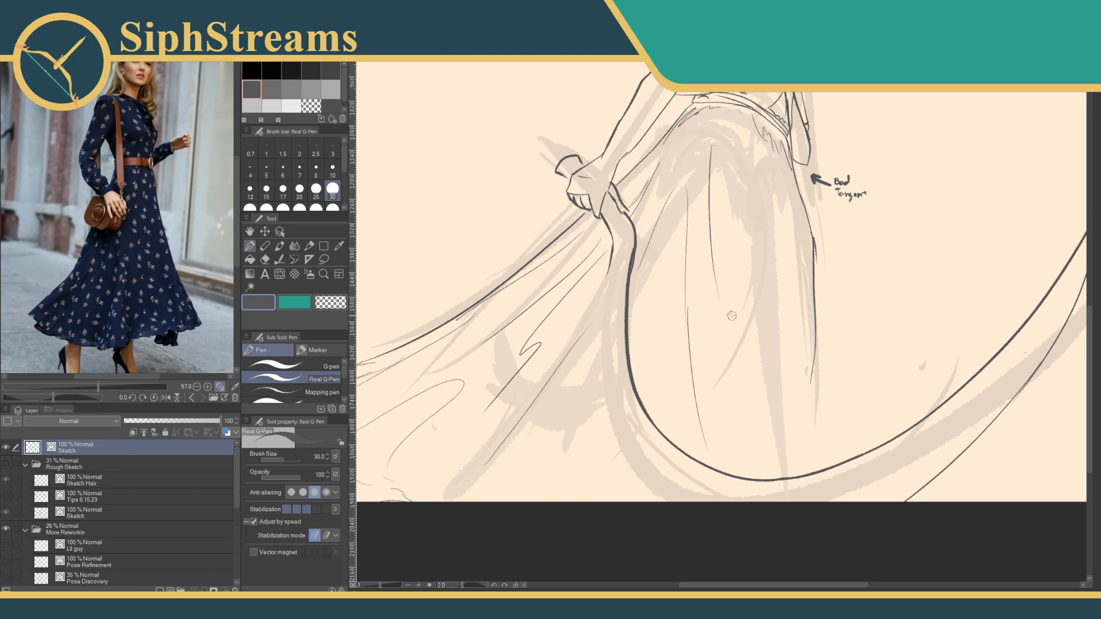
mouse_move(737, 314)
mouse_down()
mouse_move(641, 312)
mouse_move(608, 349)
mouse_up()
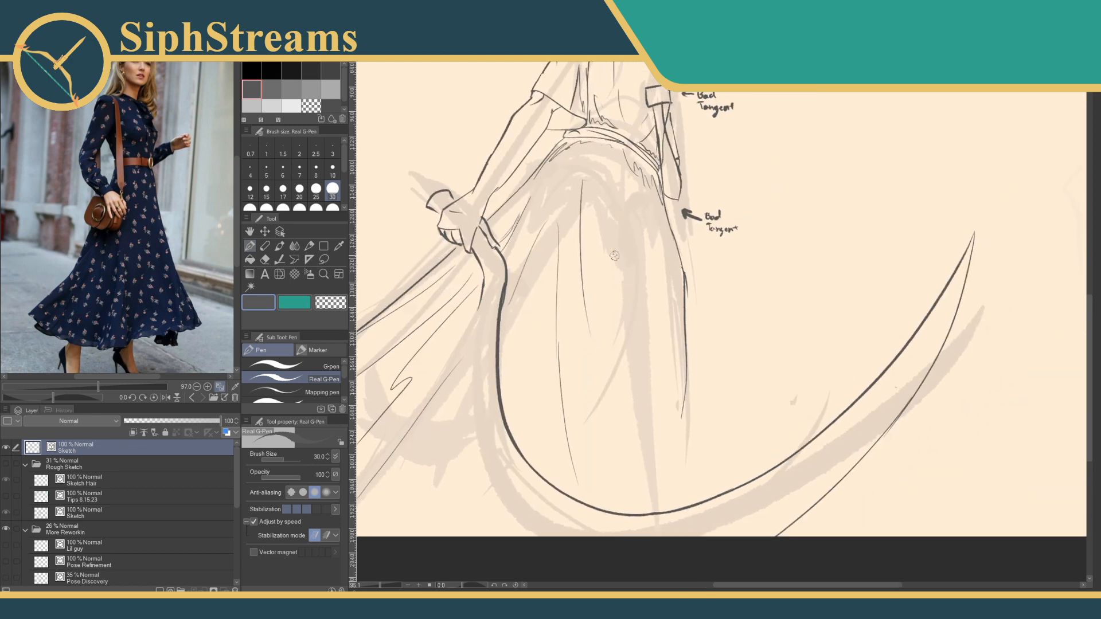
mouse_move(615, 274)
mouse_down()
mouse_move(679, 257)
mouse_move(681, 330)
mouse_move(706, 393)
mouse_up()
key(ctrl+z)
drag(724, 223, 715, 390)
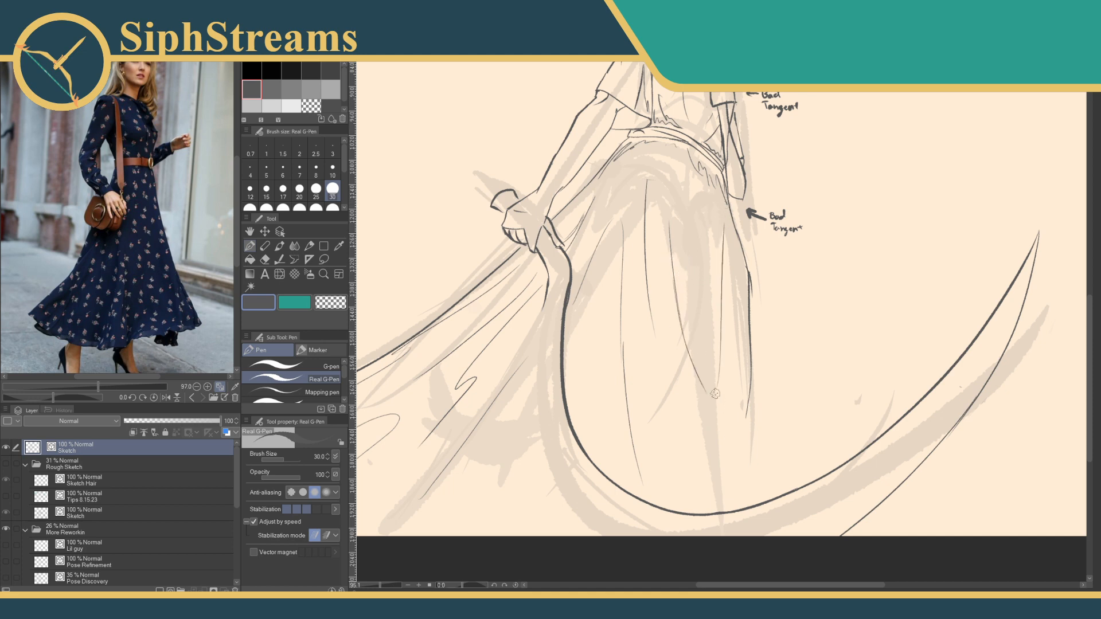
drag(721, 291, 716, 369)
drag(748, 275, 751, 469)
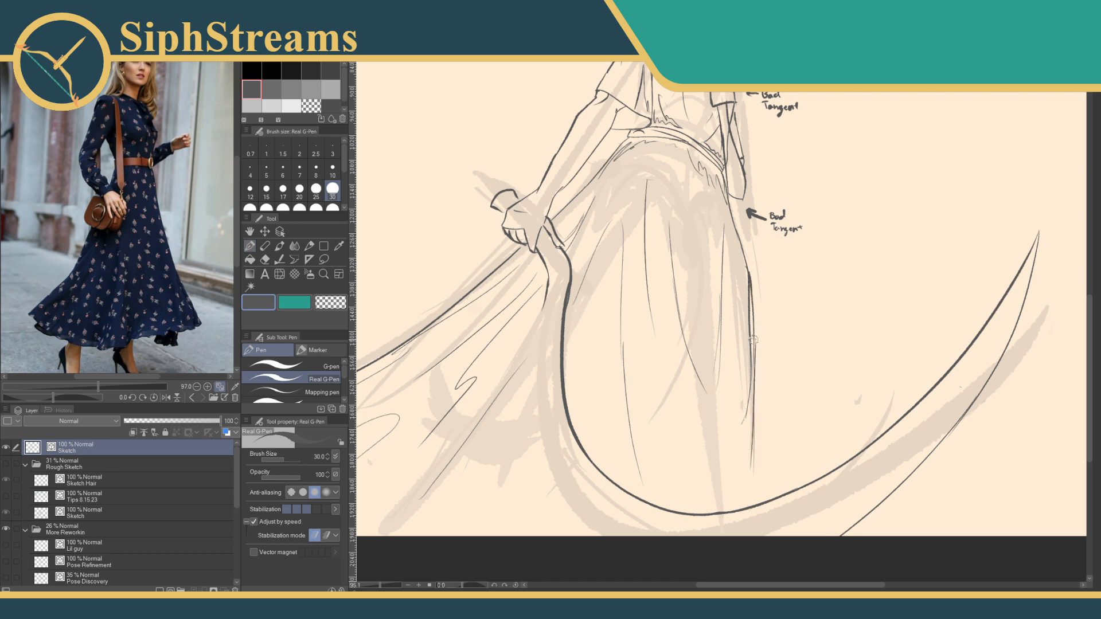
Redraw the skirt's far outer edge as a line angling outward from the waist, bending back inward lower down, and erase overlapping strokes.
mouse_move(753, 343)
mouse_down()
mouse_move(742, 507)
mouse_move(765, 416)
mouse_move(767, 437)
mouse_move(659, 432)
mouse_up()
drag(653, 199, 700, 374)
mouse_move(682, 292)
mouse_down()
mouse_move(697, 376)
mouse_move(686, 473)
mouse_up()
key(e)
drag(675, 371, 678, 410)
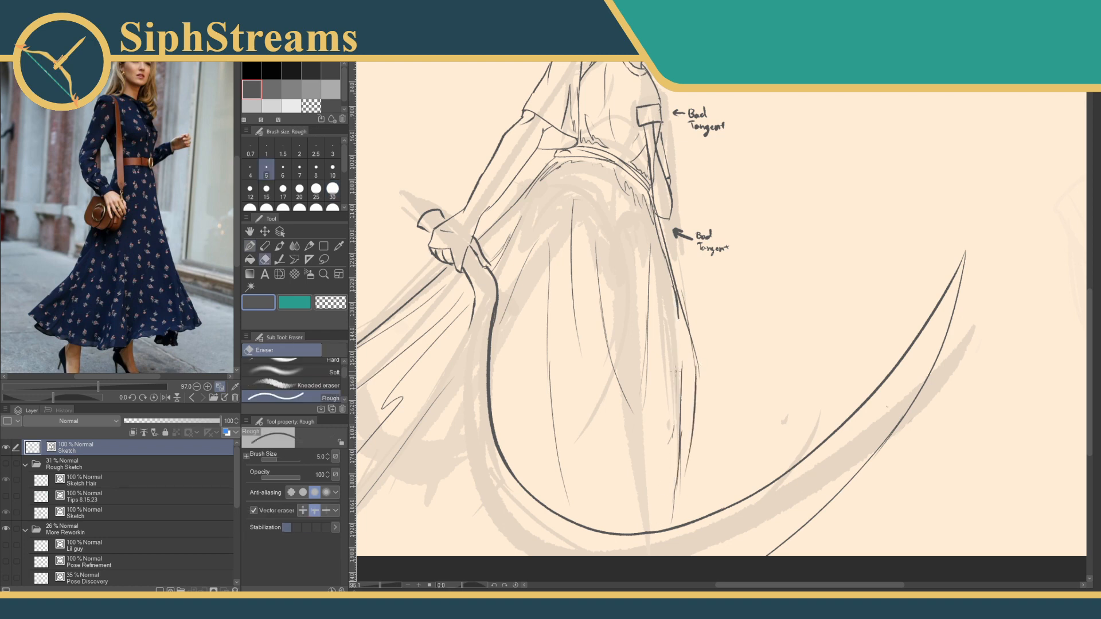
key(p)
drag(617, 374, 627, 463)
drag(380, 585, 377, 580)
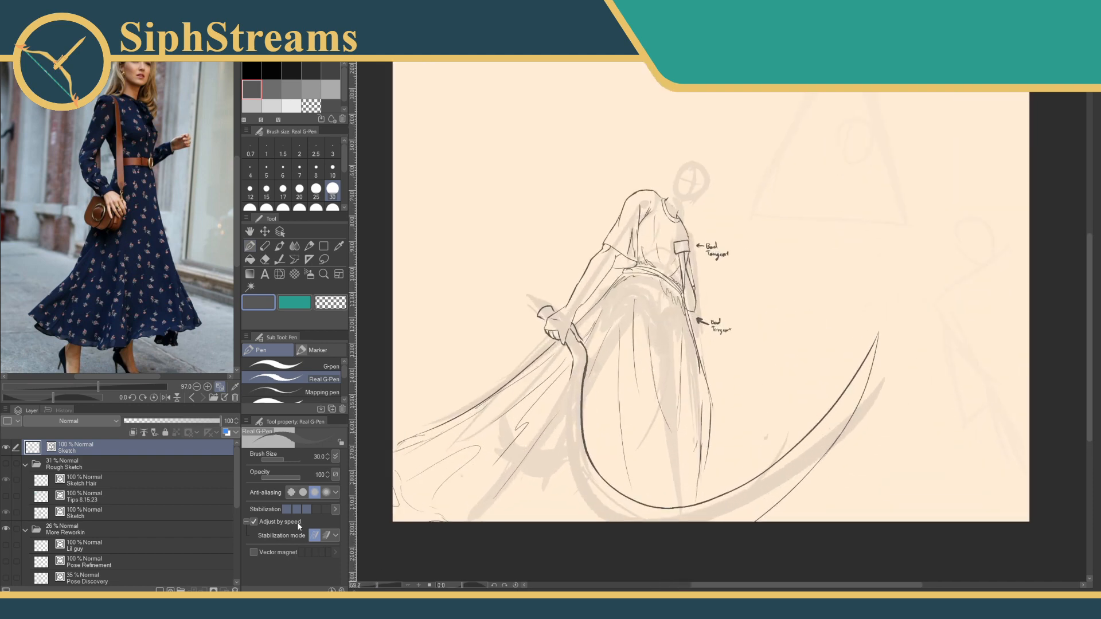
Show the Rough Sketch folder and toggle the top Sketch layer to compare the line sketch with the rough drawing.
click(5, 451)
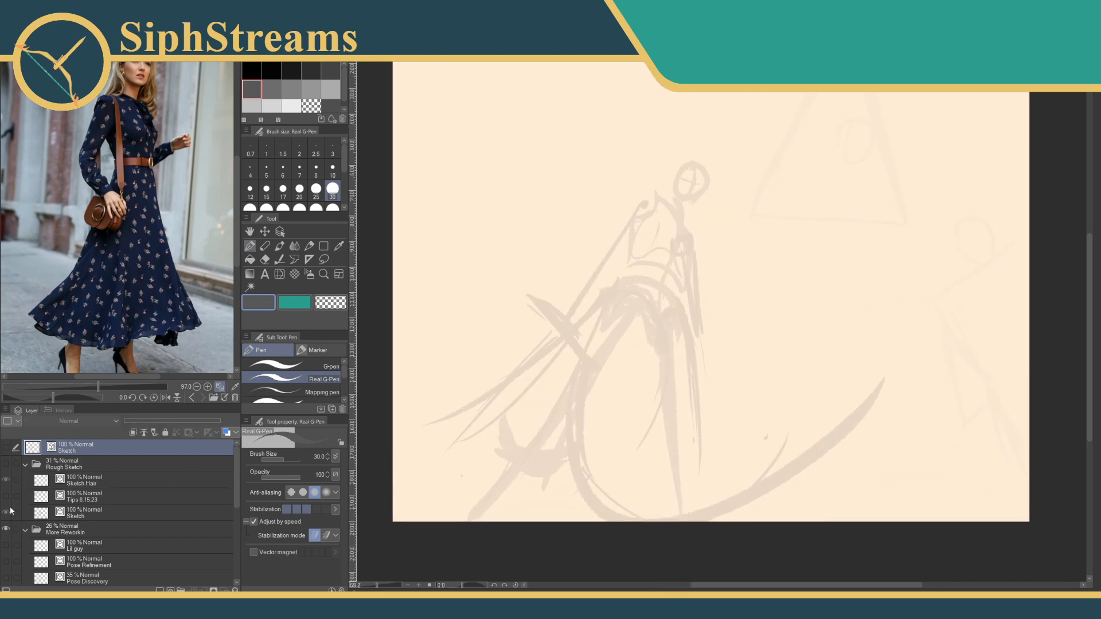
click(6, 512)
click(6, 464)
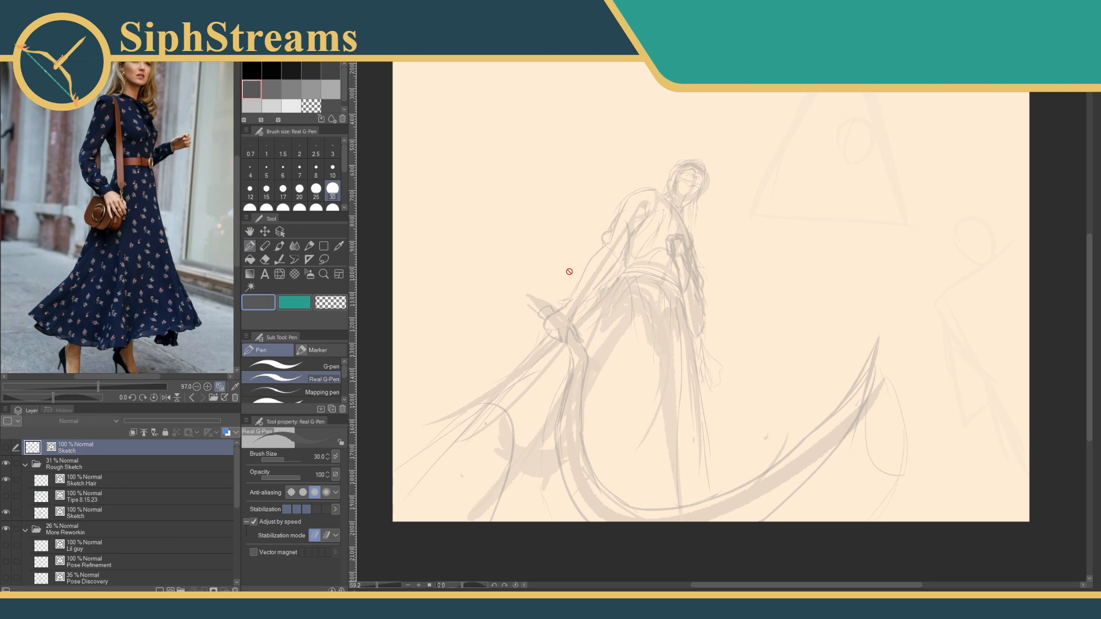
click(6, 449)
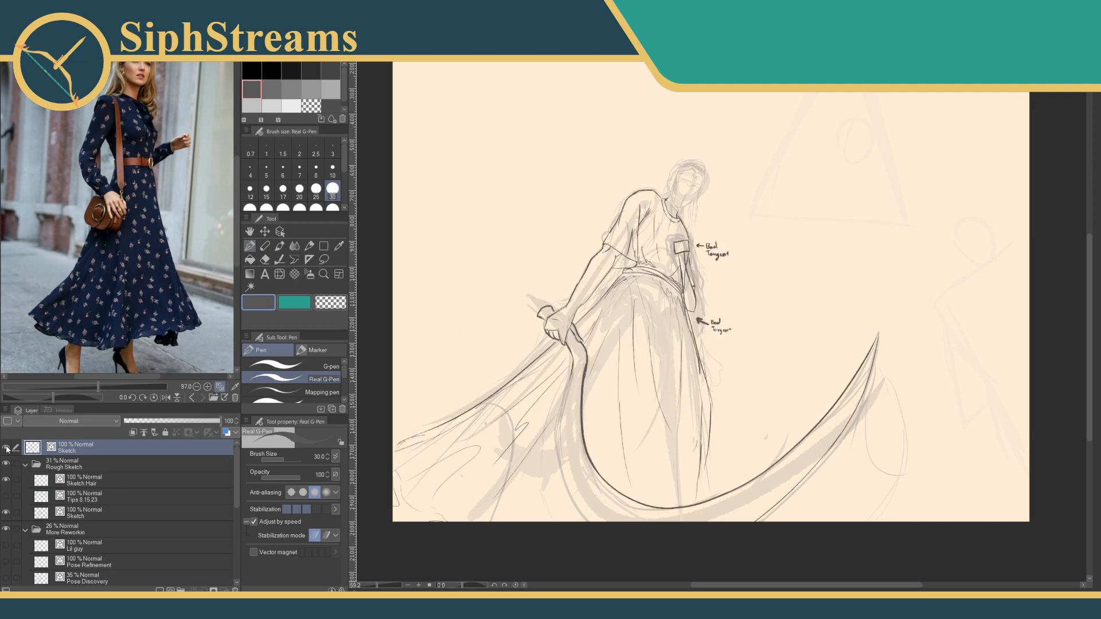
click(7, 448)
click(6, 448)
click(7, 447)
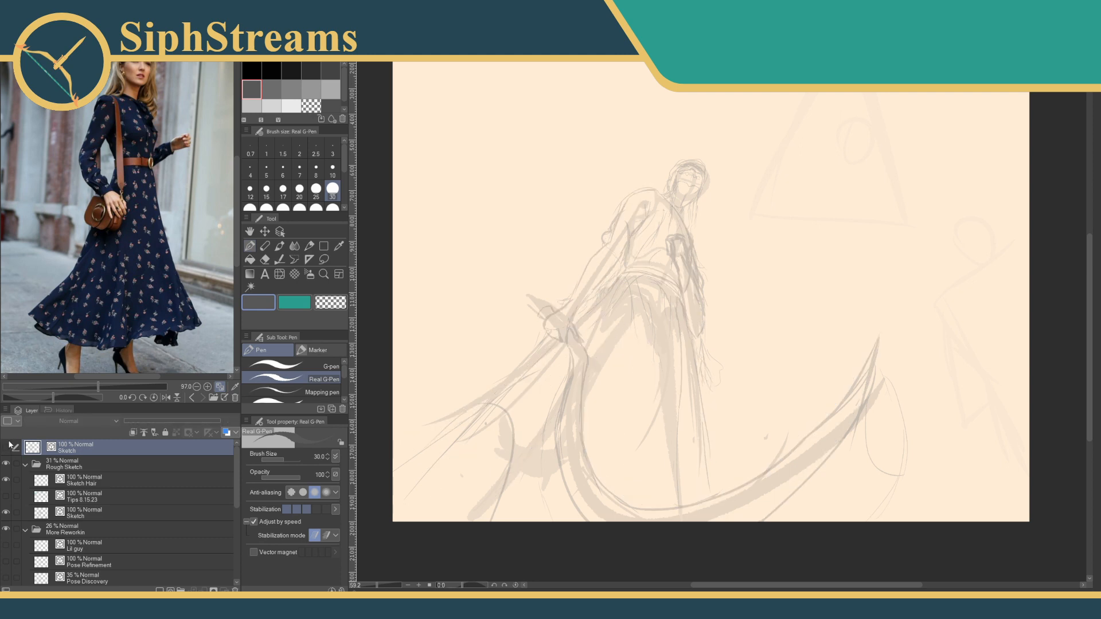
click(8, 447)
Draw a straighter far edge for the skirt, running from below the waist down toward the weapon's curve.
drag(603, 377, 573, 361)
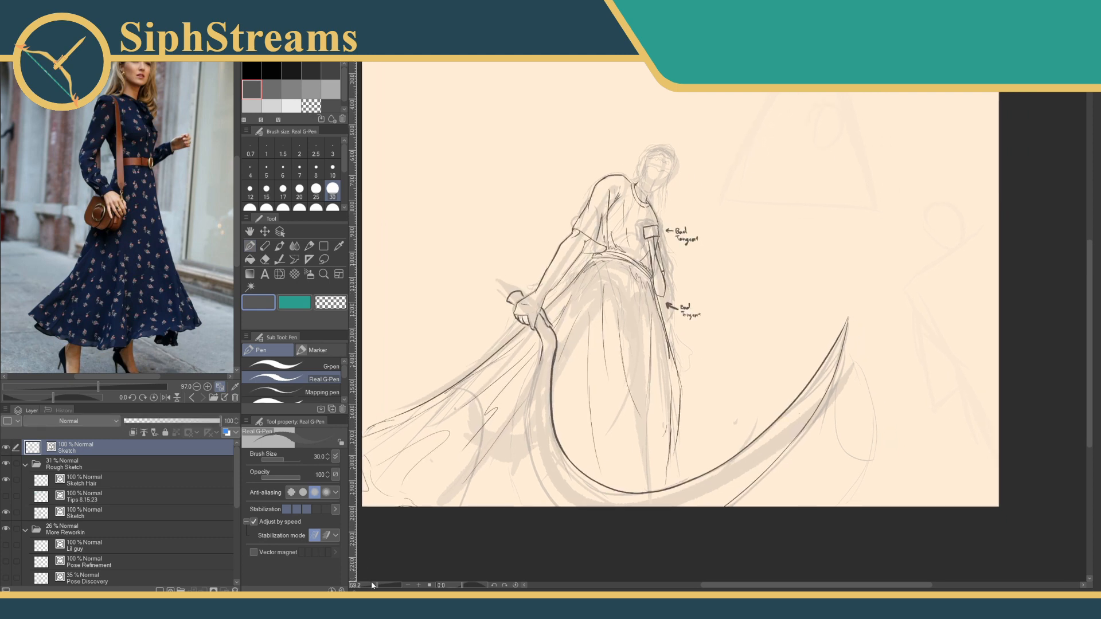
drag(375, 586, 382, 586)
drag(605, 292, 642, 226)
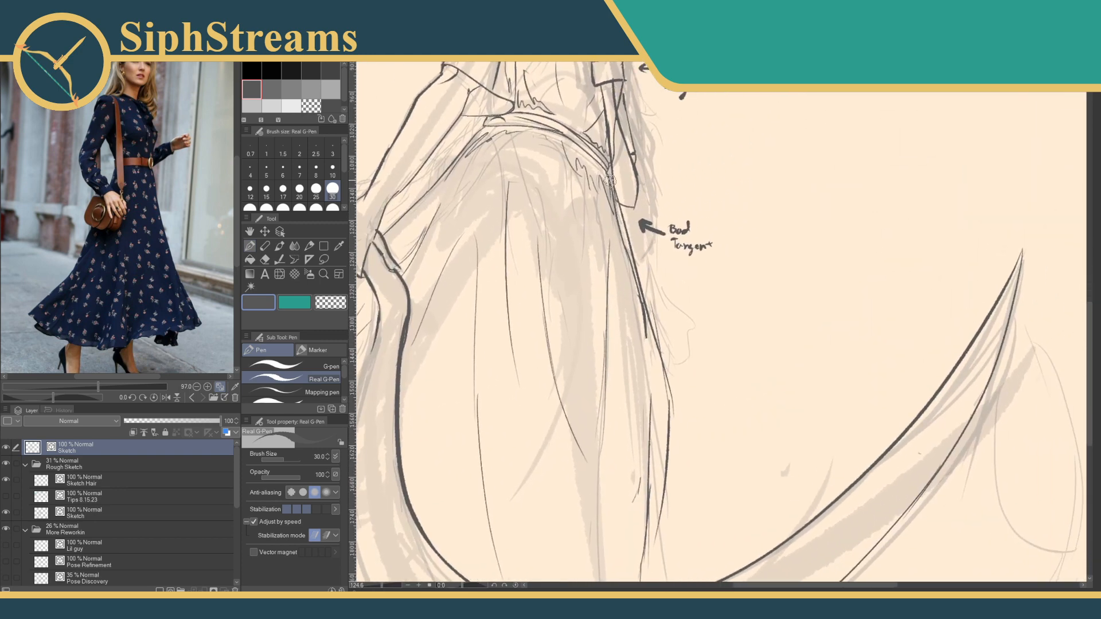
drag(610, 181, 604, 529)
Erase the old outward-angled edge lines and leftover strokes outside the skirt's new far edge.
key(e)
mouse_move(624, 256)
mouse_down()
mouse_move(623, 231)
mouse_move(659, 350)
mouse_move(646, 304)
mouse_move(648, 168)
mouse_up()
key(e)
drag(653, 359, 645, 386)
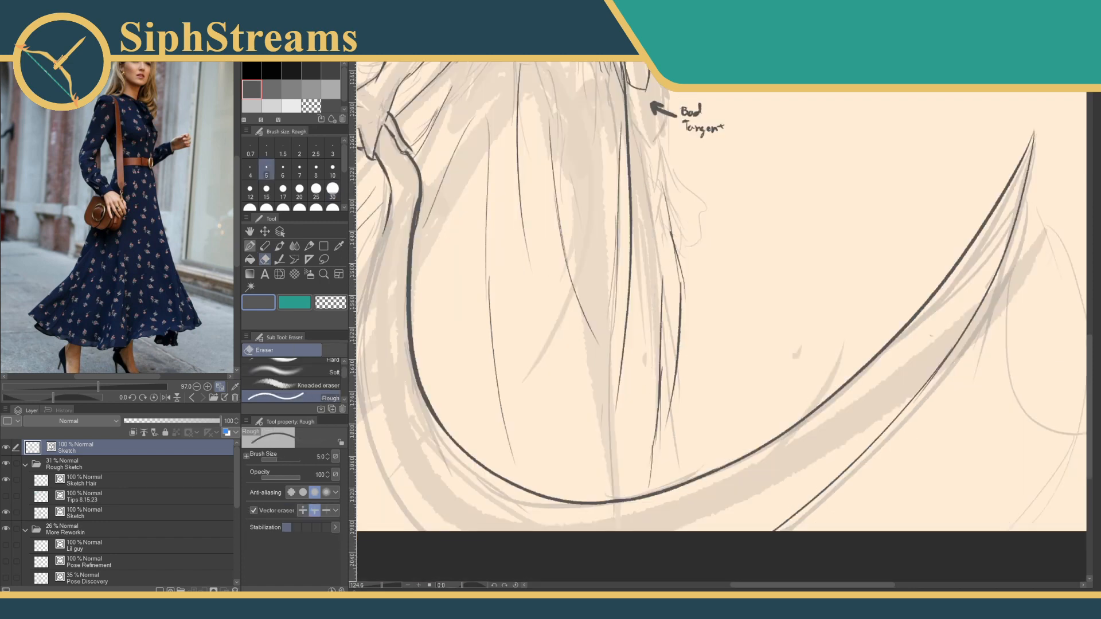
drag(662, 312, 660, 338)
drag(657, 424, 665, 372)
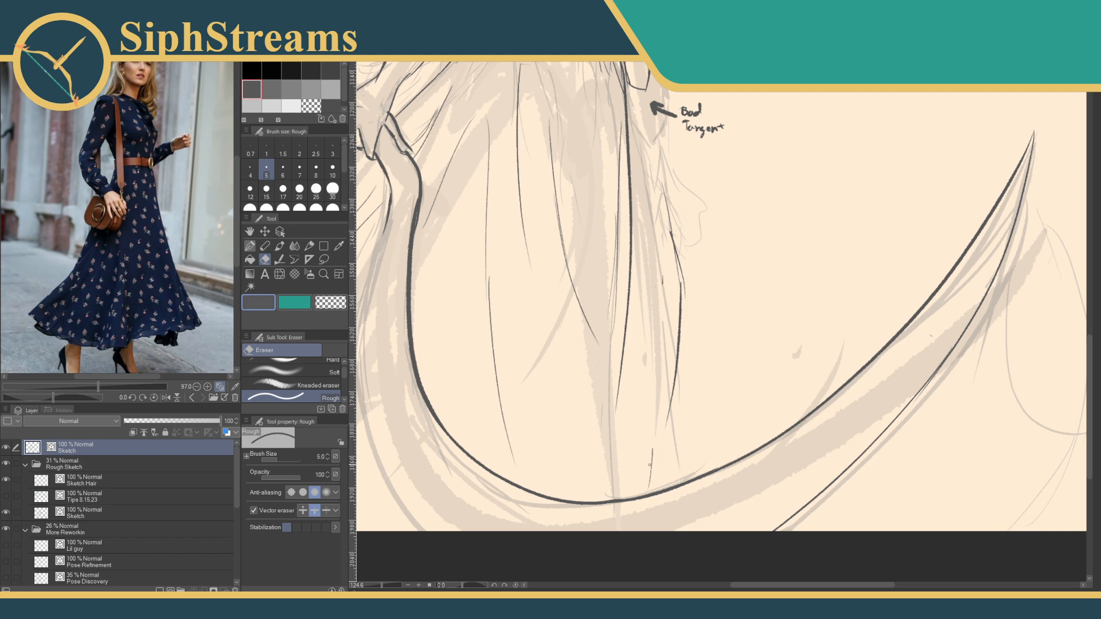
drag(683, 298, 677, 364)
drag(675, 261, 667, 198)
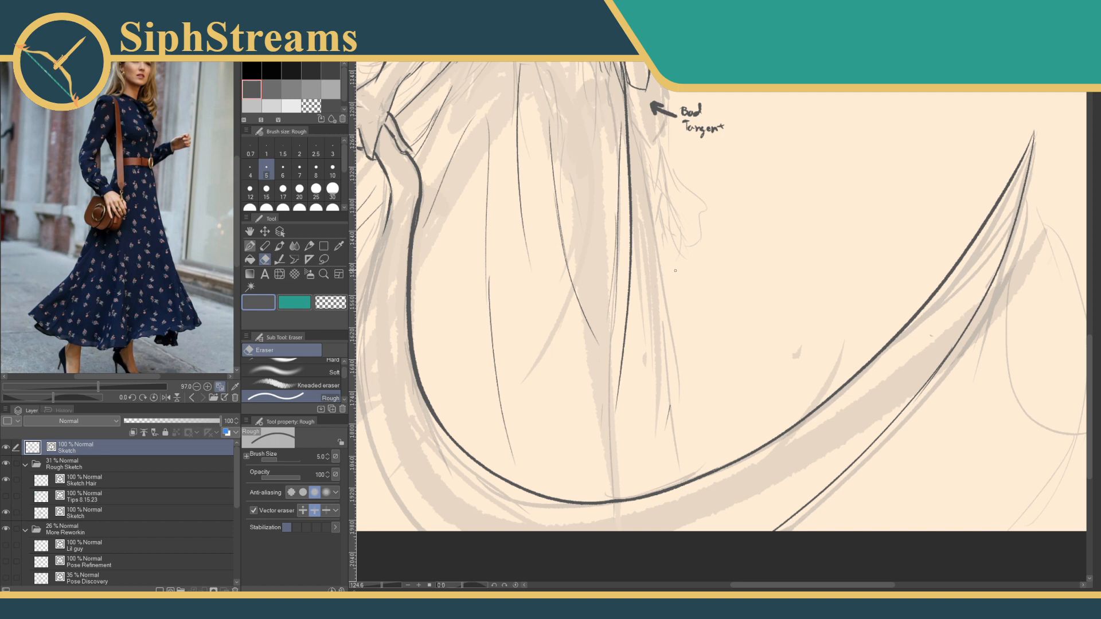
Draw a long, slightly flared outer line beside the skirt's far edge, from below the hip down to the weapon's curve.
key(p)
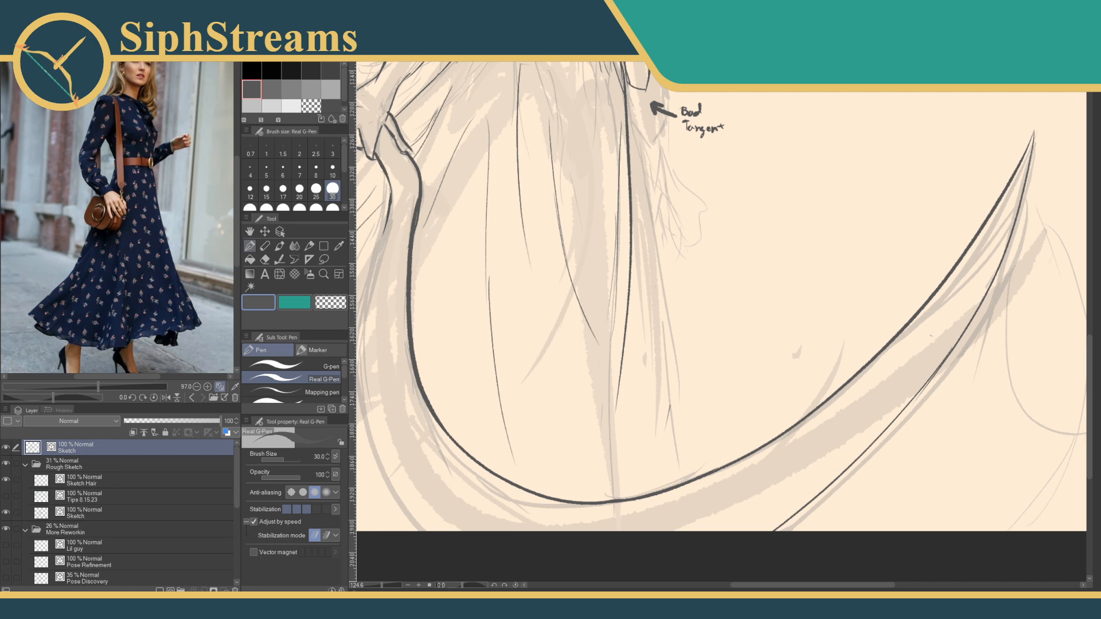
drag(575, 266, 515, 324)
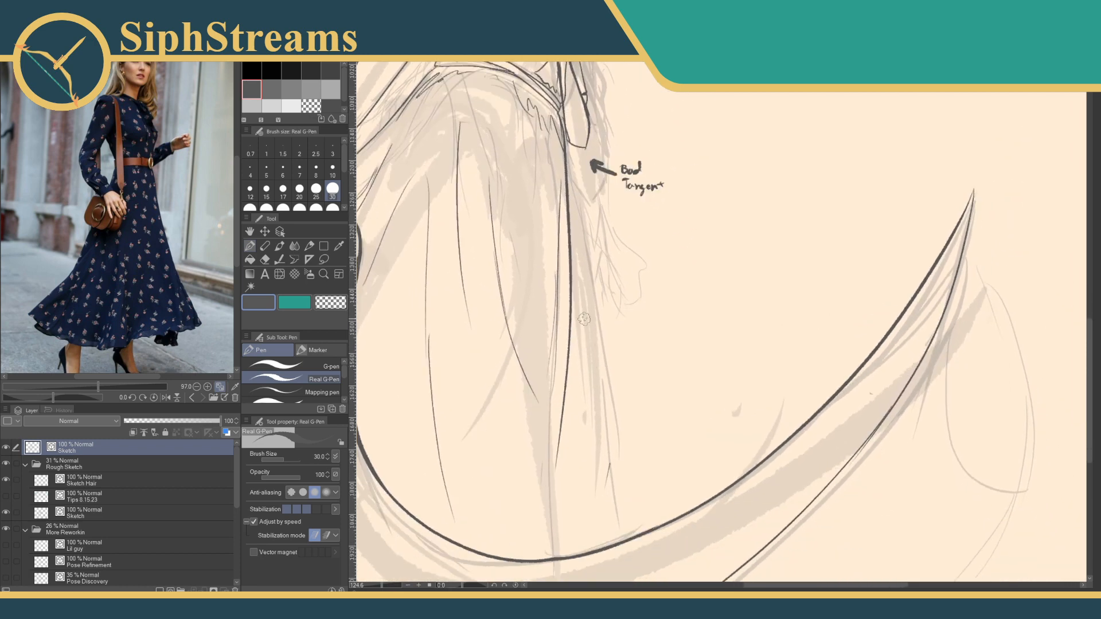
drag(599, 358, 646, 373)
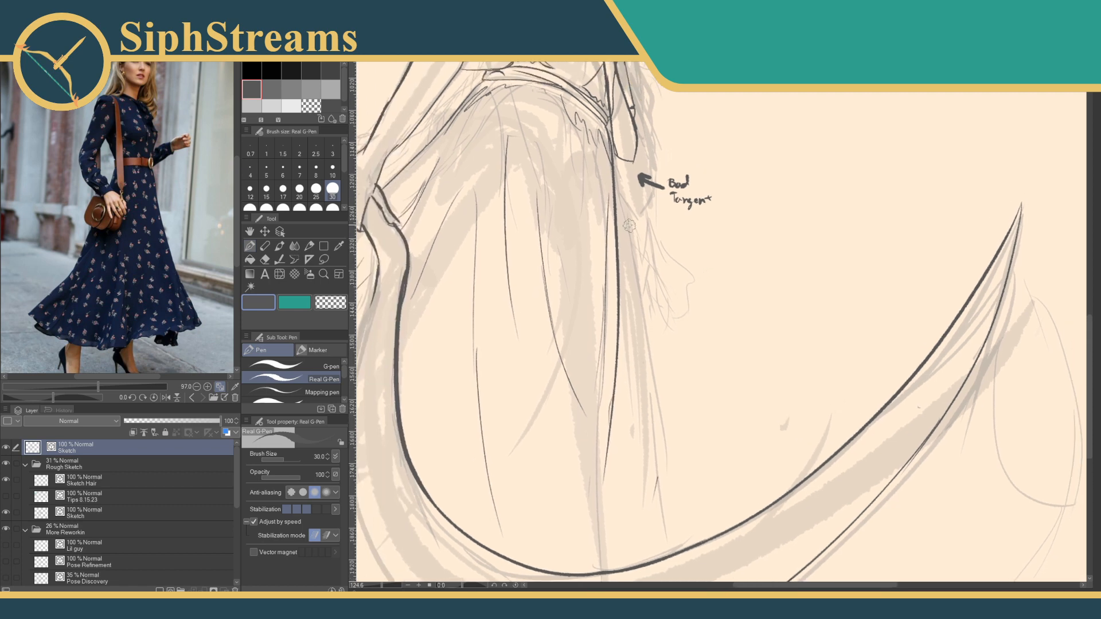
drag(611, 161, 680, 539)
key(ctrl+z)
scroll(634, 261, down, 3)
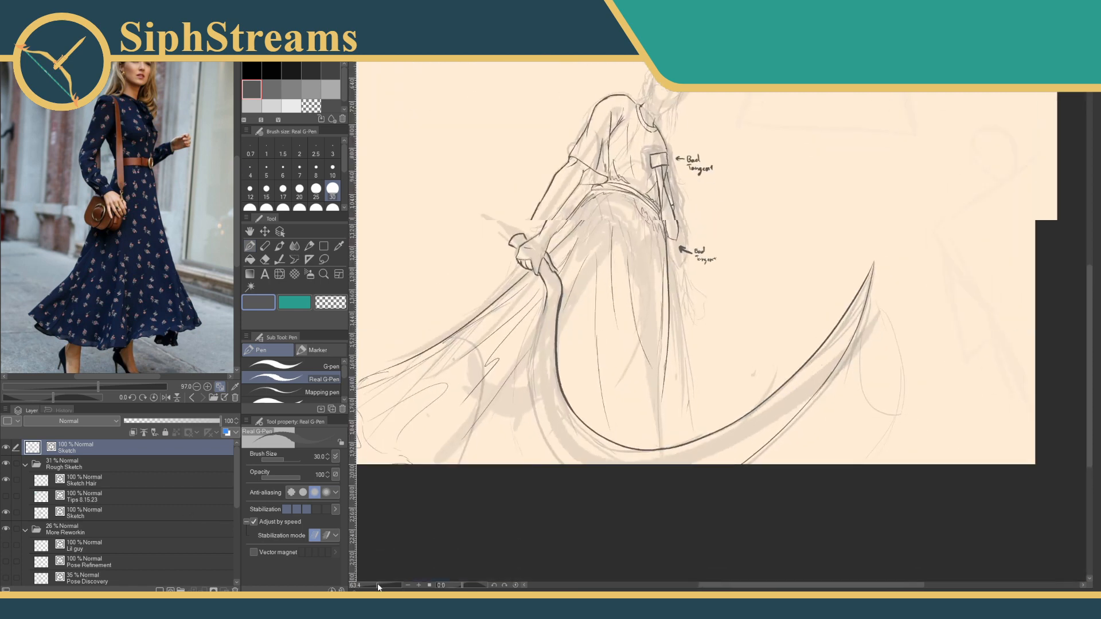
drag(656, 216, 710, 514)
key(ctrl+z)
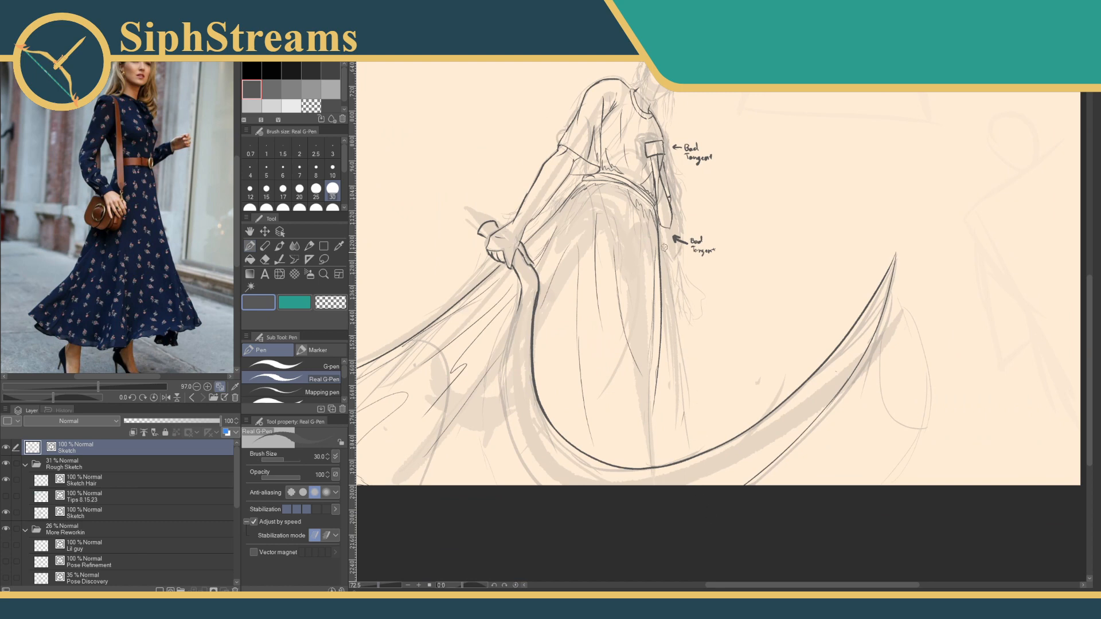
drag(659, 227, 674, 391)
drag(669, 334, 678, 448)
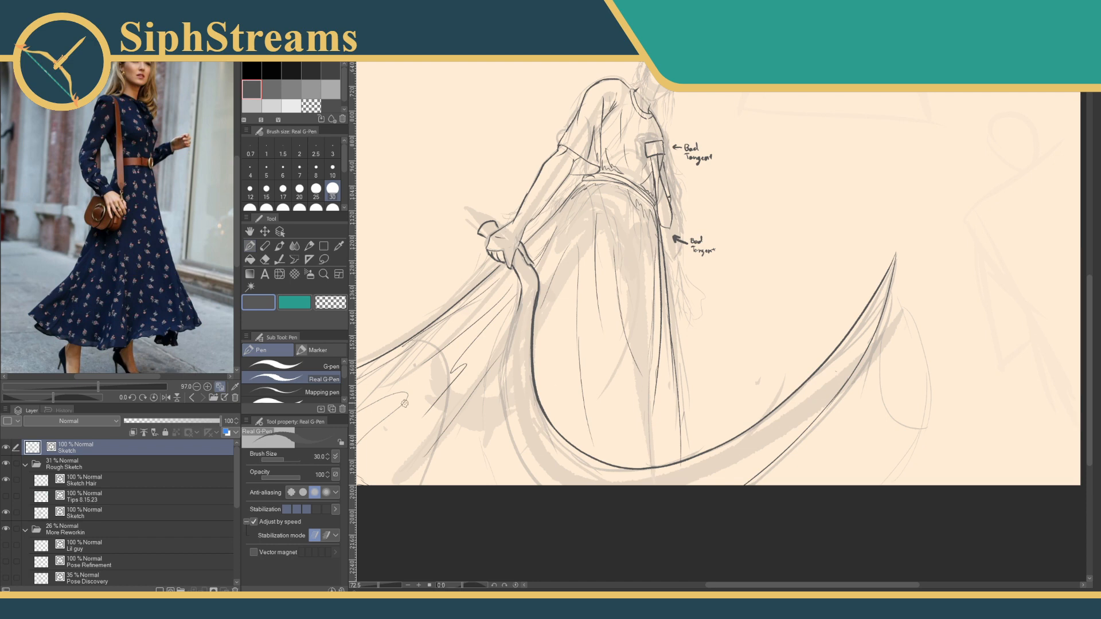
Toggle the Rough Sketch and More Reworkin folders to examine the line sketch against its underlying drawings.
click(8, 465)
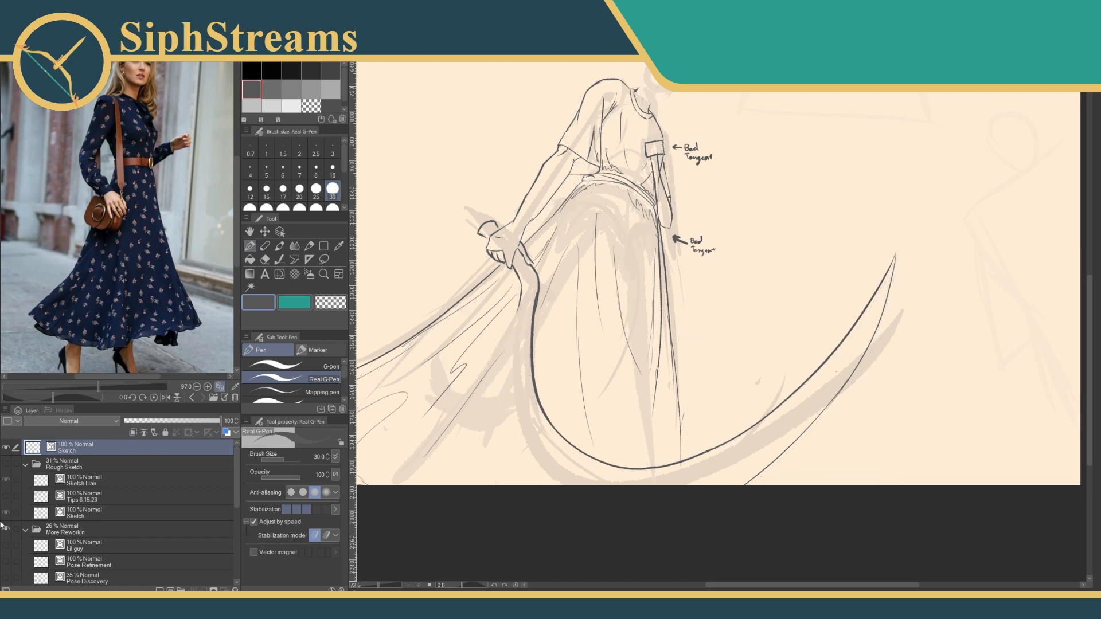
click(5, 527)
drag(573, 321, 554, 389)
click(4, 526)
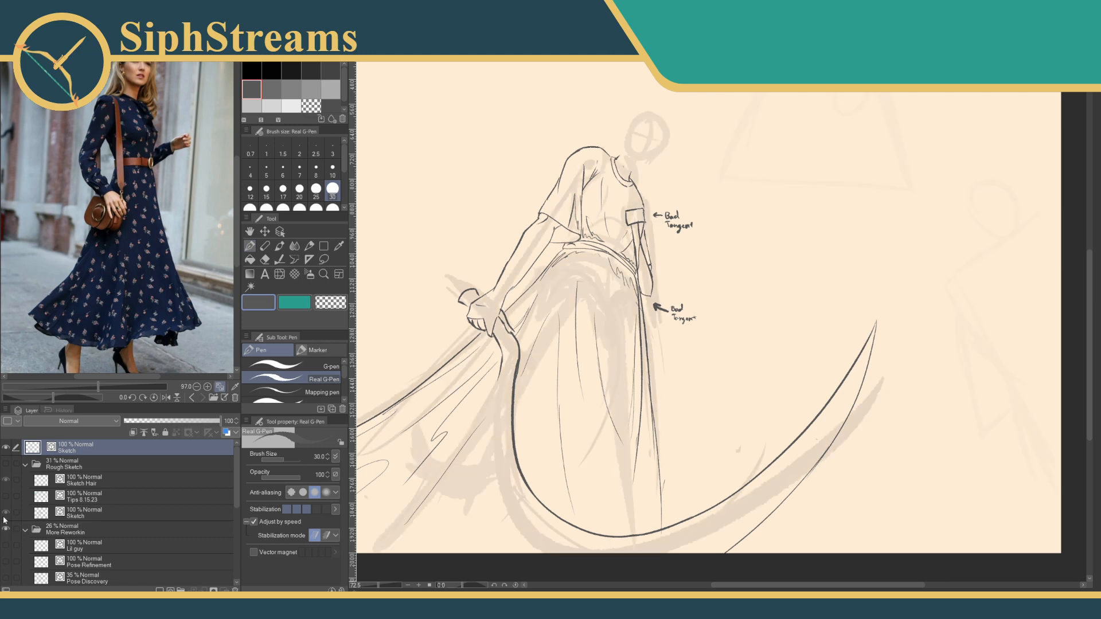
click(6, 465)
click(6, 466)
drag(817, 441, 809, 535)
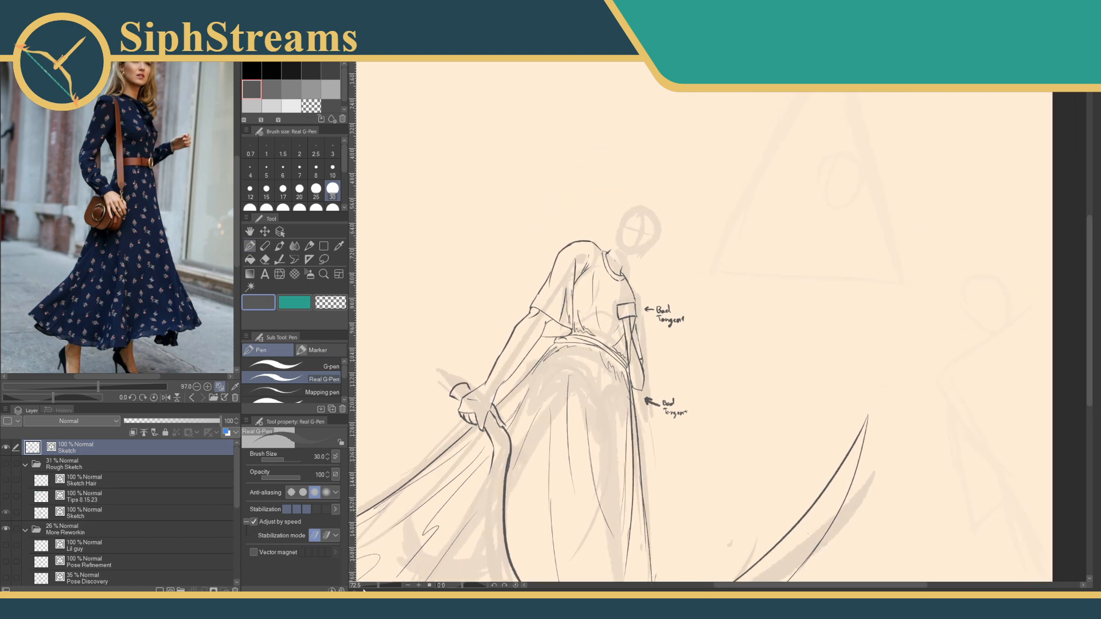
Show the Rough Sketch folder and draw the neck lines rising from both sides of the shirt collar.
scroll(565, 423, up, 7)
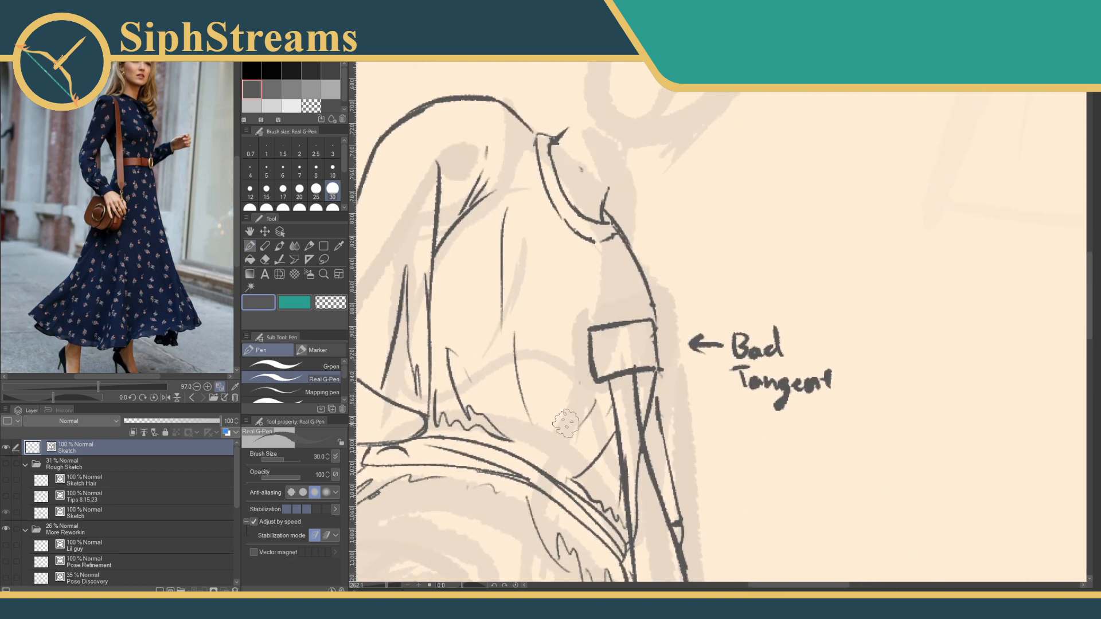
drag(556, 292, 558, 434)
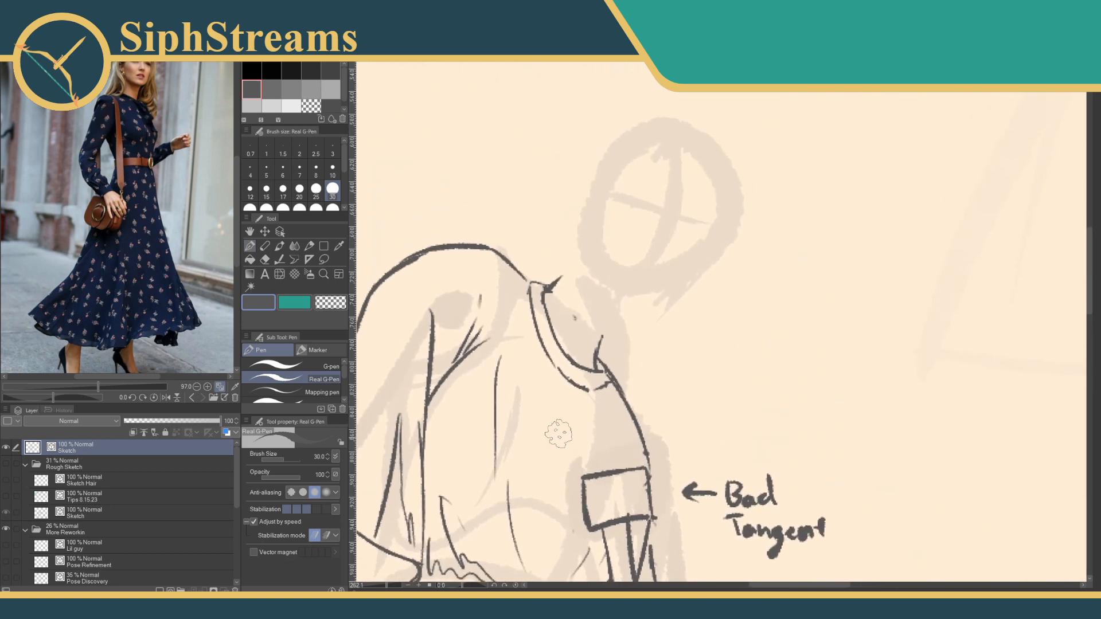
click(5, 464)
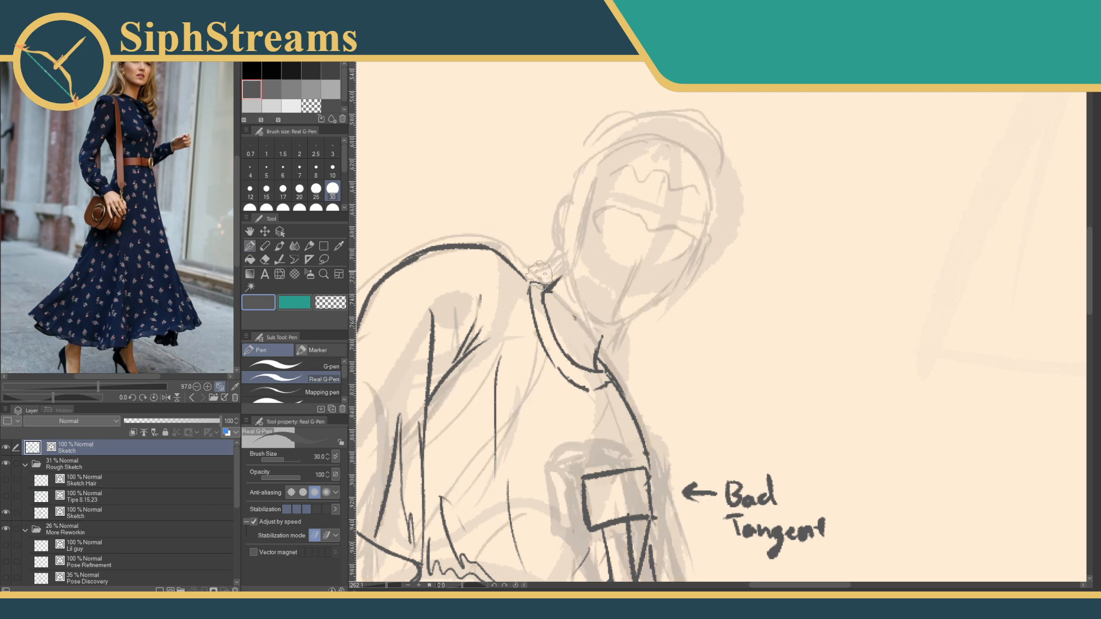
drag(518, 271, 565, 259)
mouse_move(609, 325)
mouse_down()
mouse_move(608, 361)
mouse_move(635, 414)
mouse_up()
drag(607, 367, 622, 409)
drag(586, 319, 590, 371)
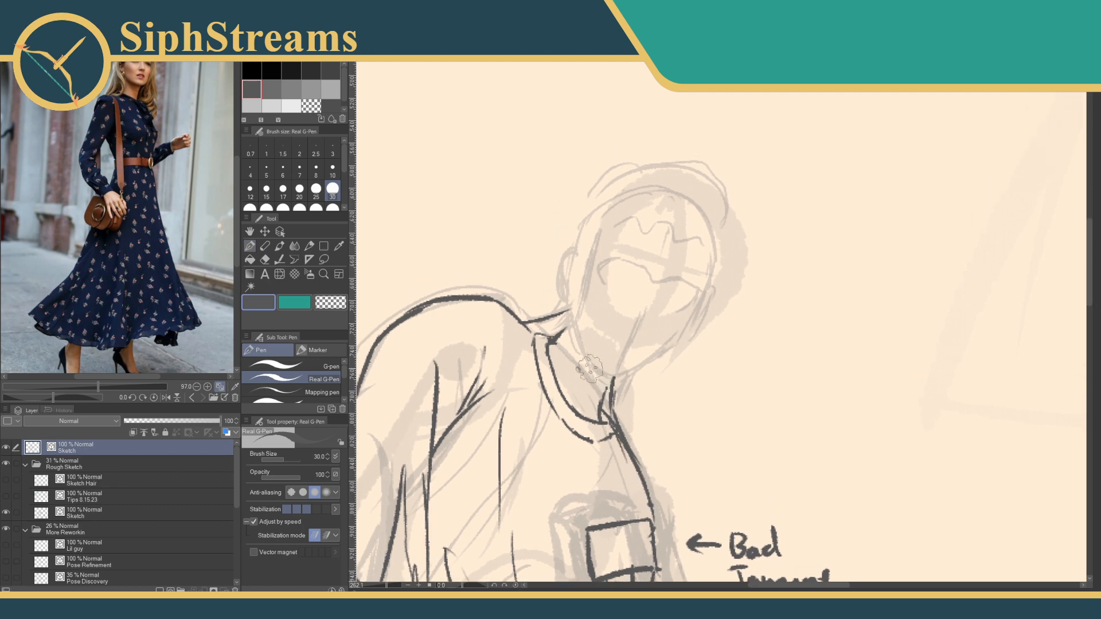
mouse_move(529, 331)
mouse_down()
mouse_move(572, 313)
mouse_move(614, 381)
mouse_up()
Draw the jawline as one curve from the near side of the neck around the chin to the far cheek.
drag(575, 329, 659, 349)
key(ctrl+z)
mouse_move(576, 328)
mouse_down()
mouse_move(597, 367)
mouse_move(662, 346)
mouse_up()
key(ctrl+z)
mouse_move(576, 329)
mouse_down()
mouse_move(619, 368)
mouse_move(668, 341)
mouse_up()
key(ctrl+z)
key(ctrl+z)
key(ctrl+z)
drag(577, 330, 692, 327)
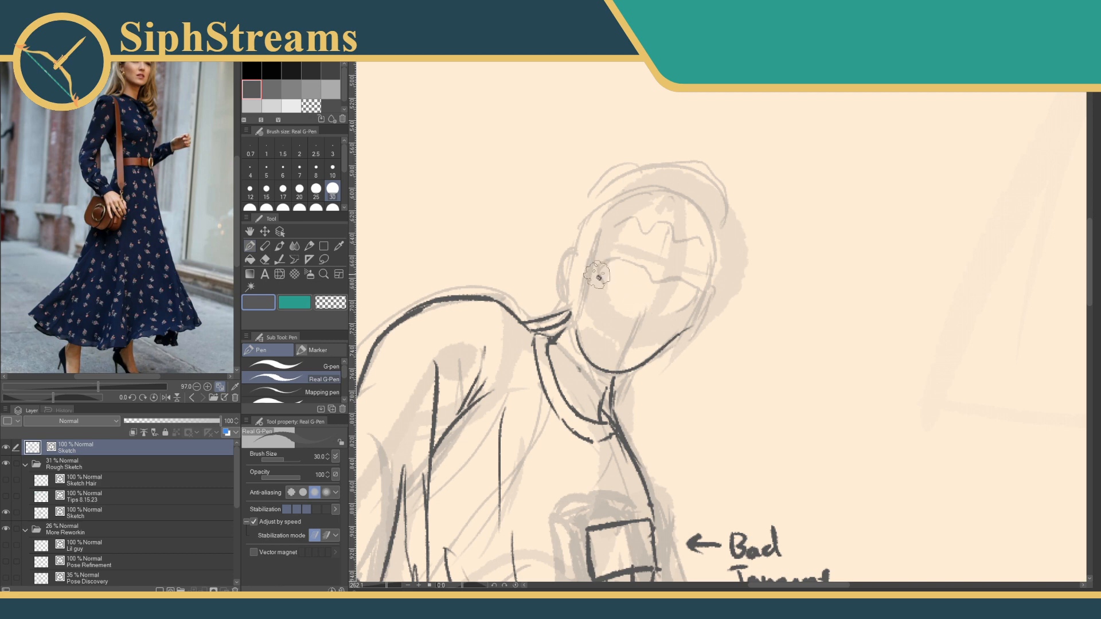
Draw a double-arched line across the middle of the face and two interwoven wavy lines over the forehead.
mouse_move(599, 280)
mouse_down()
mouse_move(653, 268)
mouse_move(686, 278)
mouse_up()
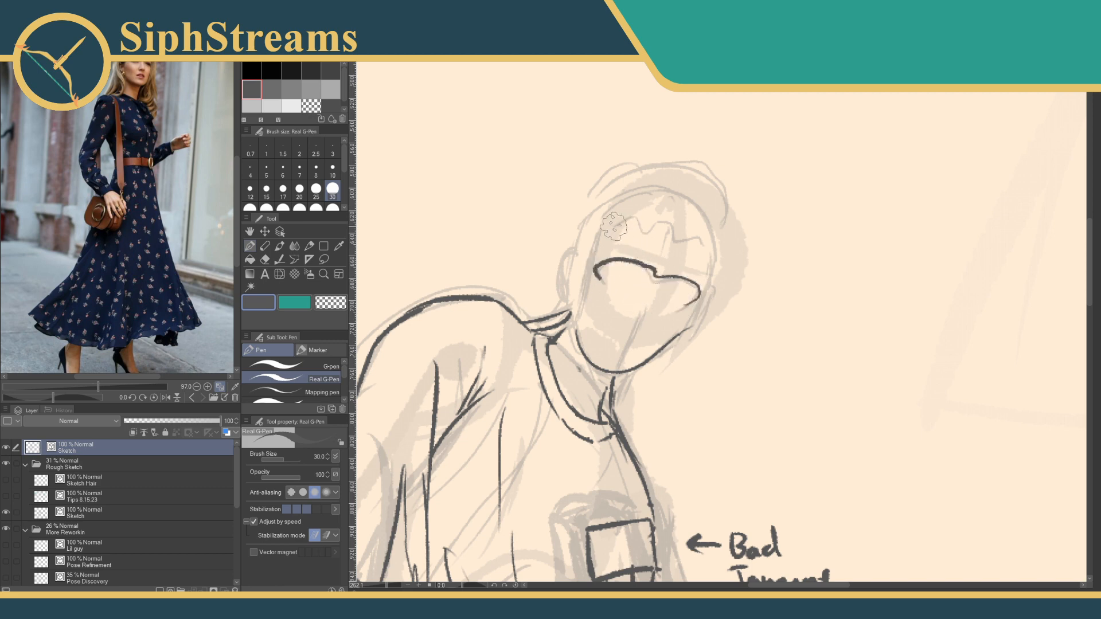
mouse_move(639, 233)
mouse_down()
mouse_move(666, 225)
mouse_move(704, 246)
mouse_up()
drag(631, 234, 703, 245)
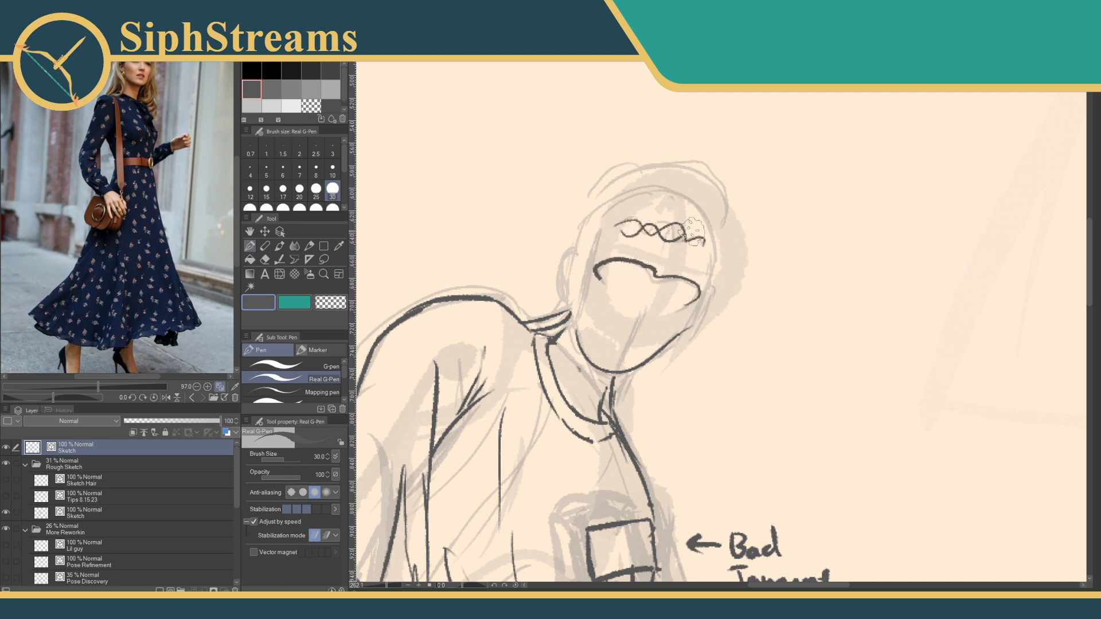
Draw the far cheek contour, then outline the near ear and the side of the face in front of it.
drag(691, 286, 691, 324)
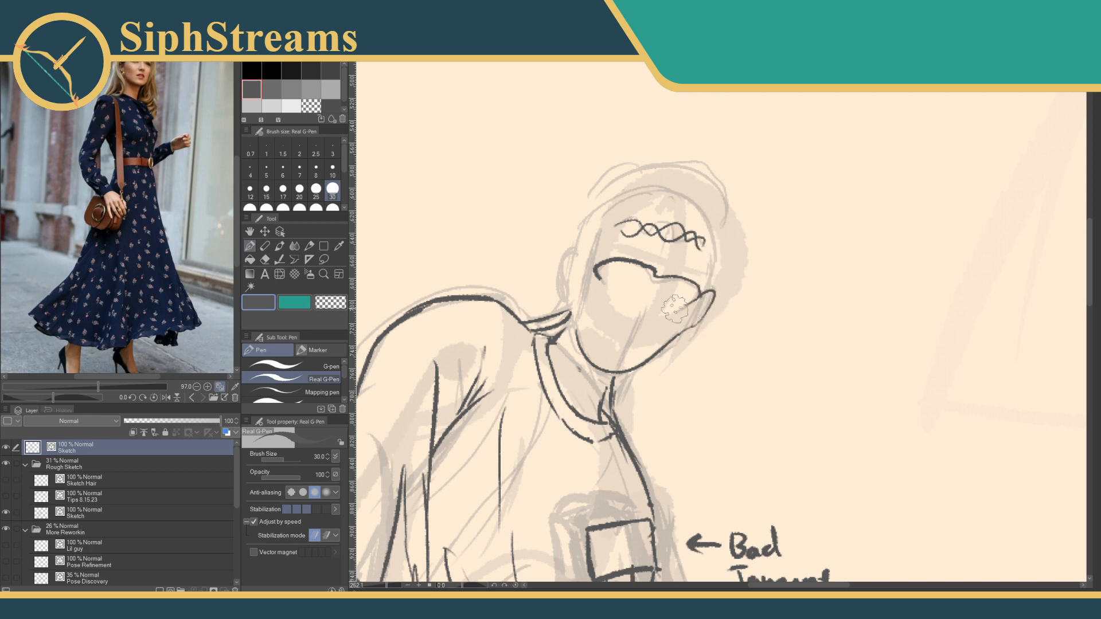
drag(577, 251, 569, 298)
drag(599, 236, 595, 282)
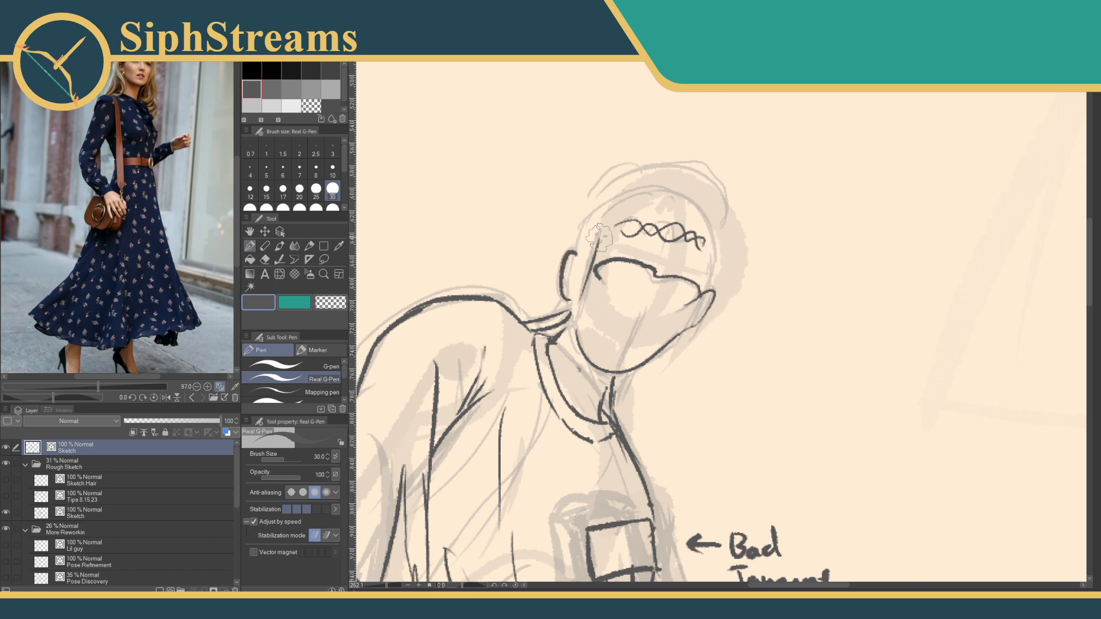
Draw the skull's curve from the near ear over the crown to the far cheek, with a slightly larger outline outside it.
mouse_move(581, 240)
mouse_down()
mouse_move(636, 201)
mouse_move(715, 274)
mouse_move(657, 195)
mouse_up()
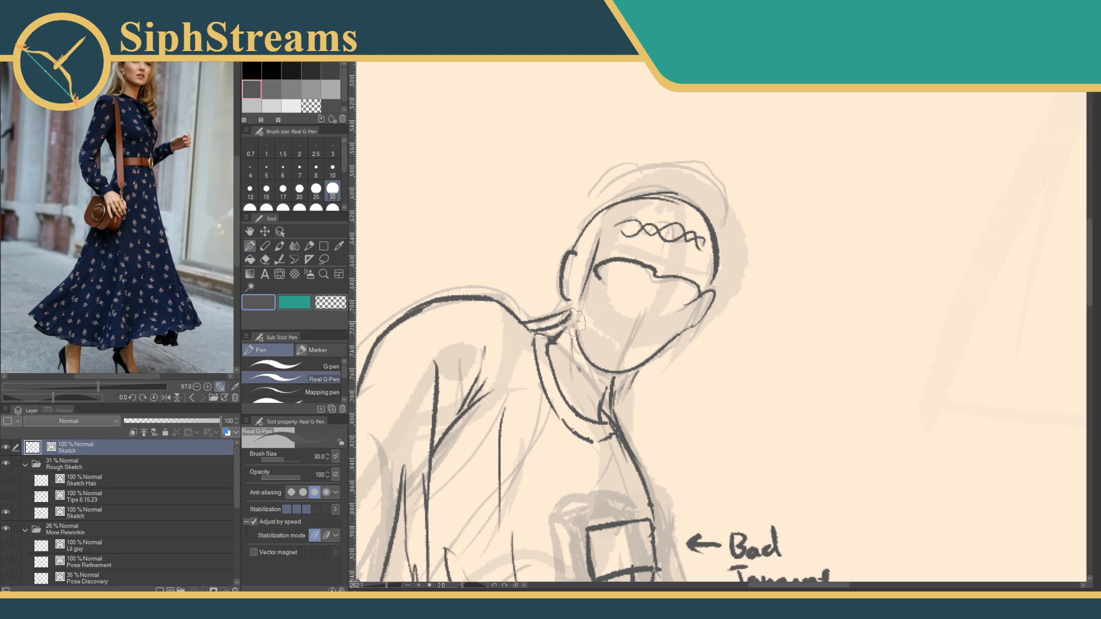
drag(606, 310, 657, 328)
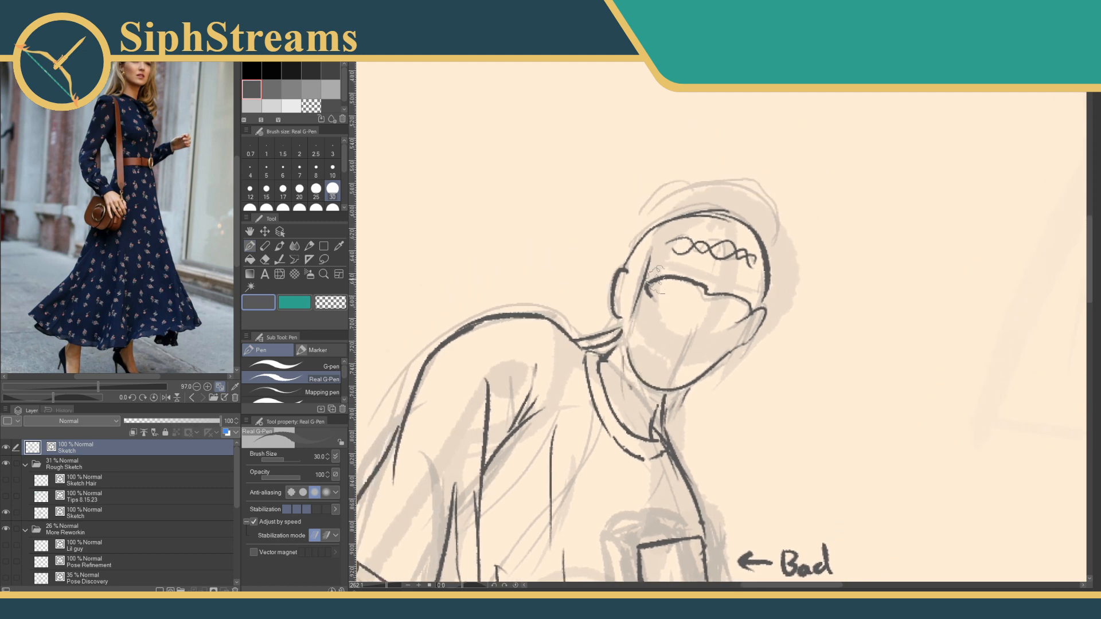
mouse_move(632, 240)
mouse_down()
mouse_move(664, 207)
mouse_move(719, 205)
mouse_up()
key(ctrl+z)
mouse_move(621, 259)
mouse_down()
mouse_move(672, 208)
mouse_move(739, 210)
mouse_move(766, 255)
mouse_move(771, 298)
mouse_up()
Erase the inner skull line and the doubled far side of the head, then redraw the far side as one curve.
key(e)
mouse_move(697, 212)
mouse_down()
mouse_move(660, 225)
mouse_move(645, 248)
mouse_up()
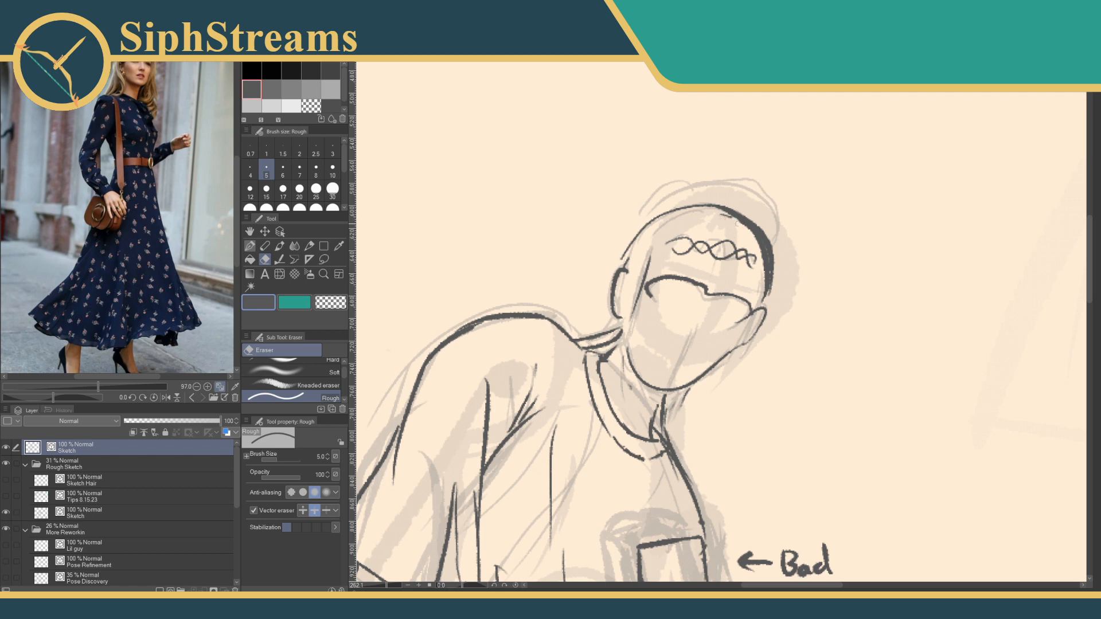
drag(741, 224, 770, 276)
key(p)
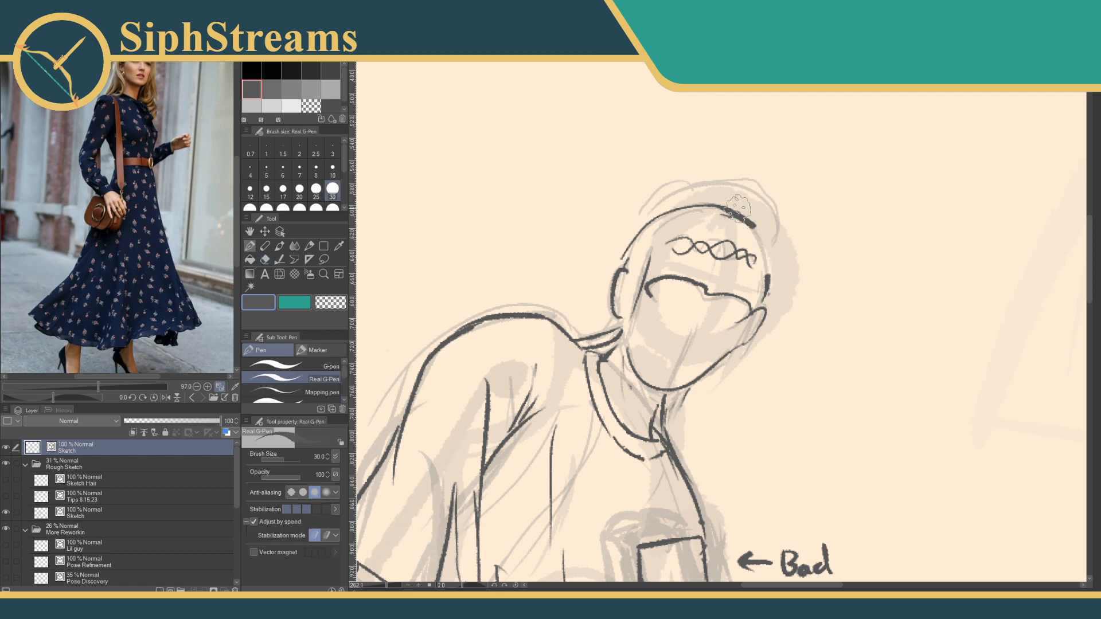
mouse_move(738, 209)
mouse_down()
mouse_move(768, 260)
mouse_move(766, 299)
mouse_up()
key(ctrl+z)
mouse_move(743, 212)
mouse_down()
mouse_move(768, 270)
mouse_move(758, 313)
mouse_up()
key(ctrl+z)
drag(744, 221, 767, 290)
Compare the line sketch with the rough, then hide the More Reworkin and Rough Sketch folders while keeping the top Sketch layer visible.
mouse_move(385, 586)
mouse_down()
mouse_move(371, 587)
mouse_move(382, 587)
mouse_up()
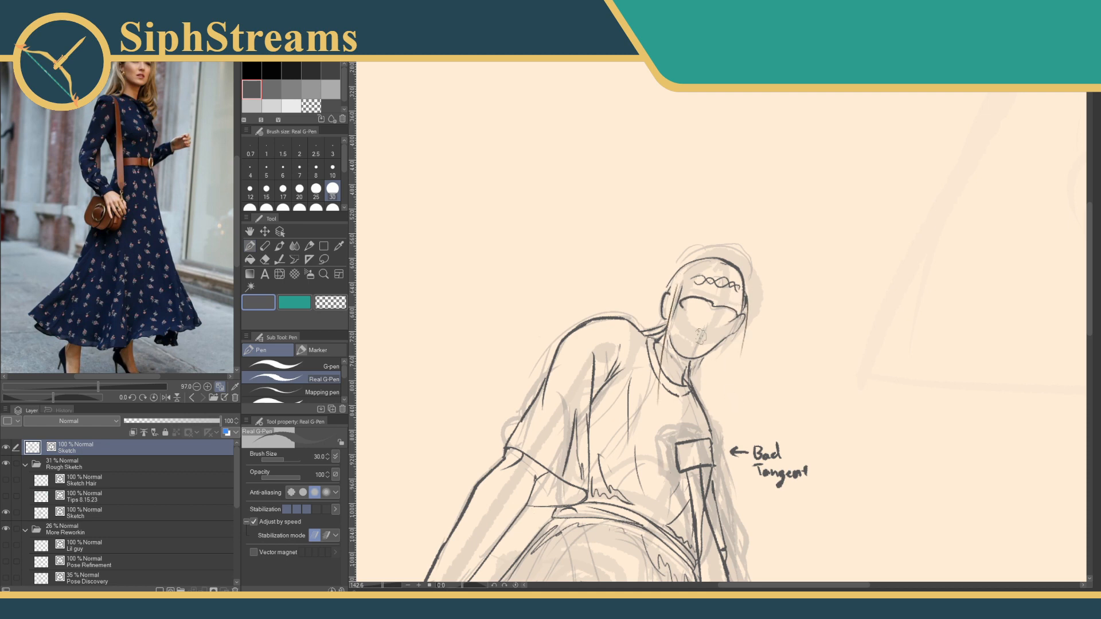
mouse_move(603, 353)
mouse_down()
mouse_move(624, 319)
mouse_move(619, 340)
mouse_up()
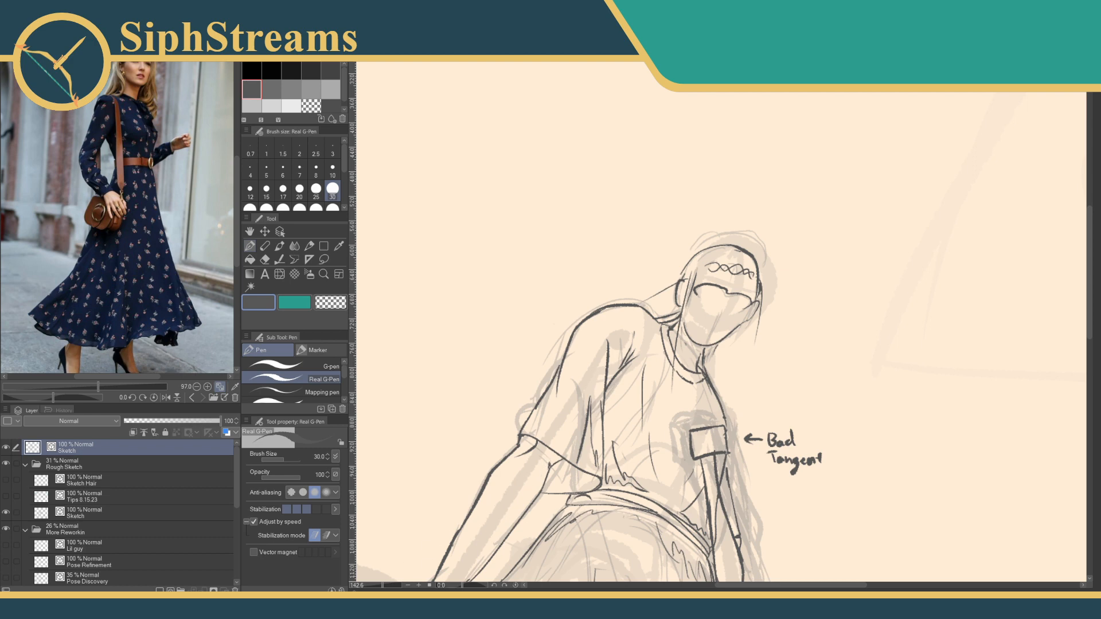
drag(382, 586, 384, 587)
drag(444, 537, 486, 412)
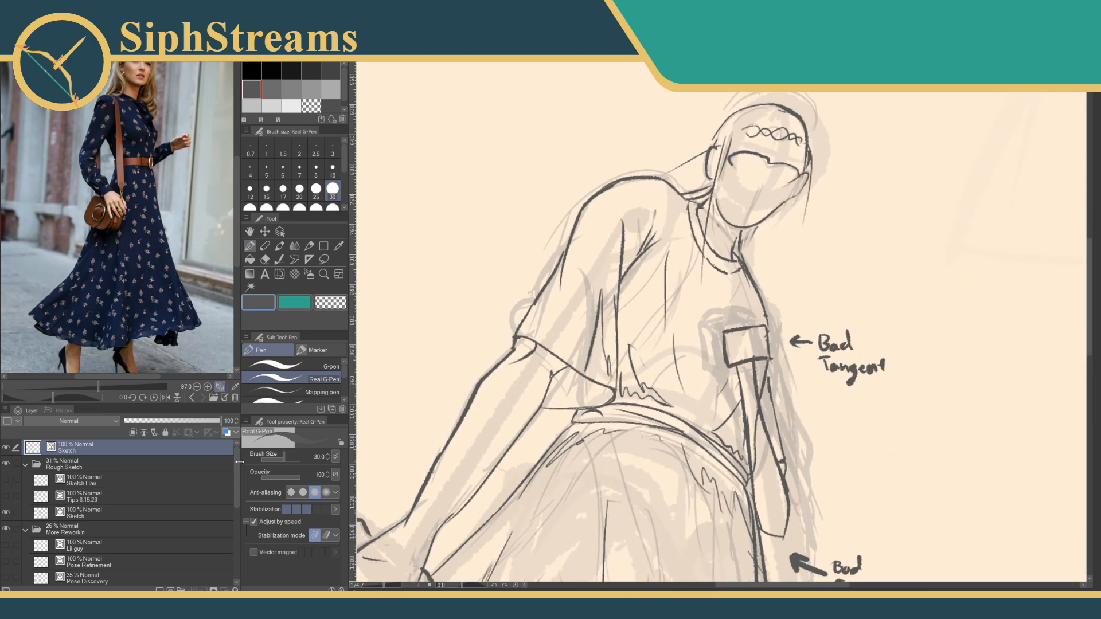
click(8, 449)
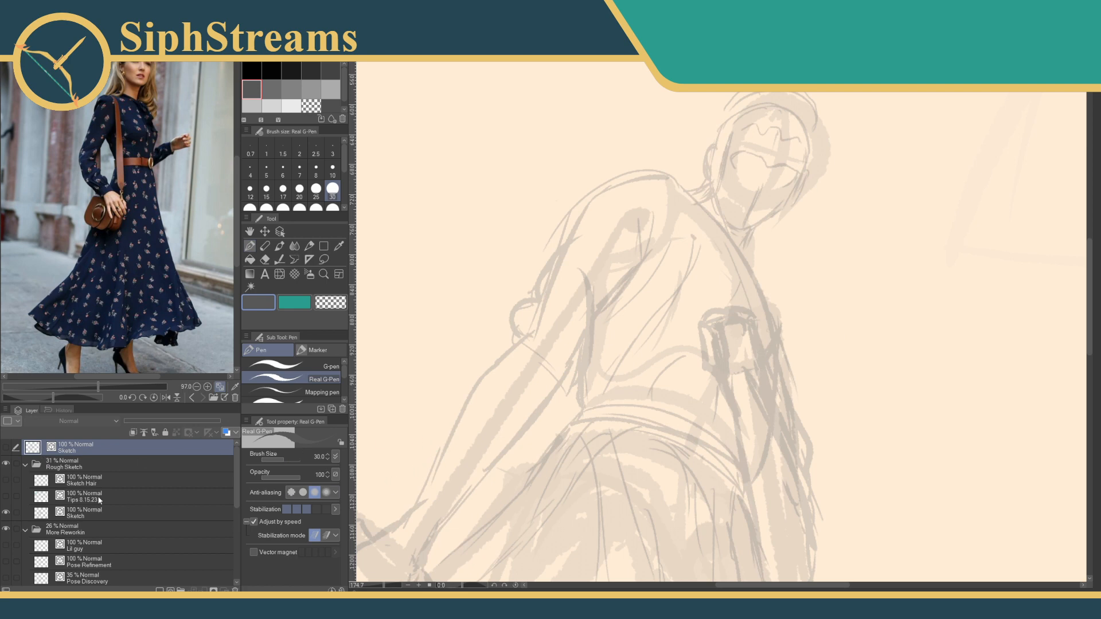
click(5, 529)
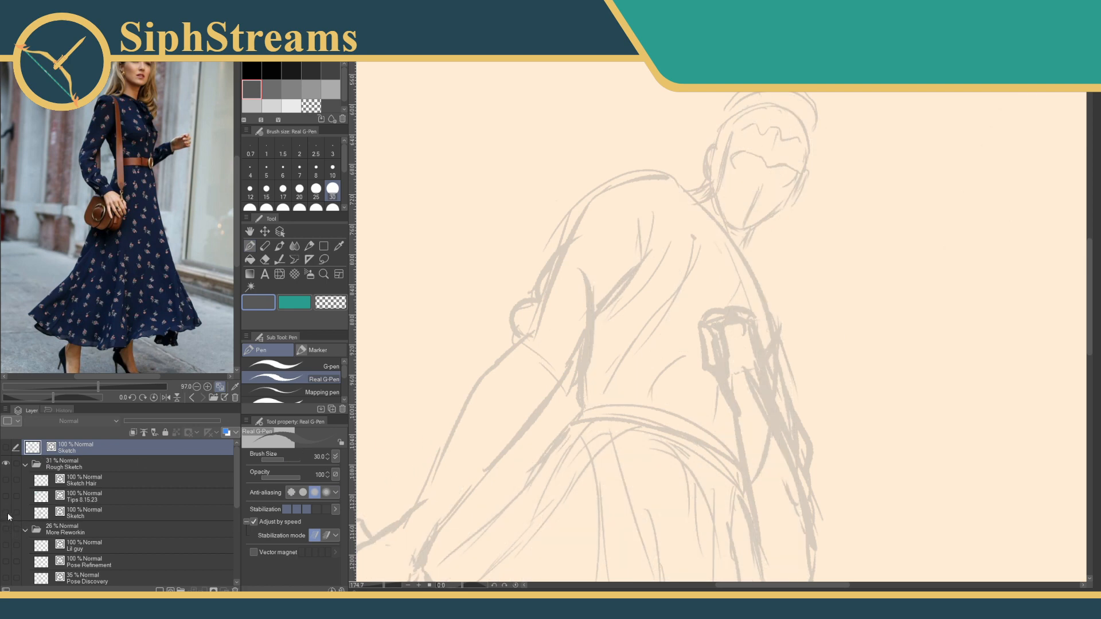
click(8, 514)
drag(383, 585, 376, 584)
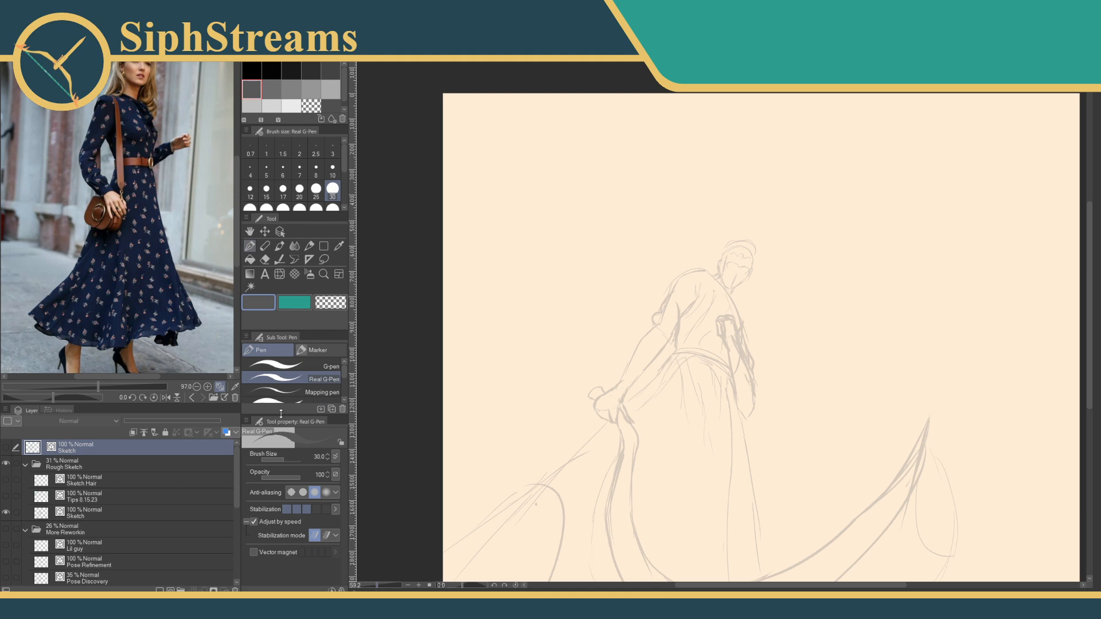
click(6, 451)
click(6, 464)
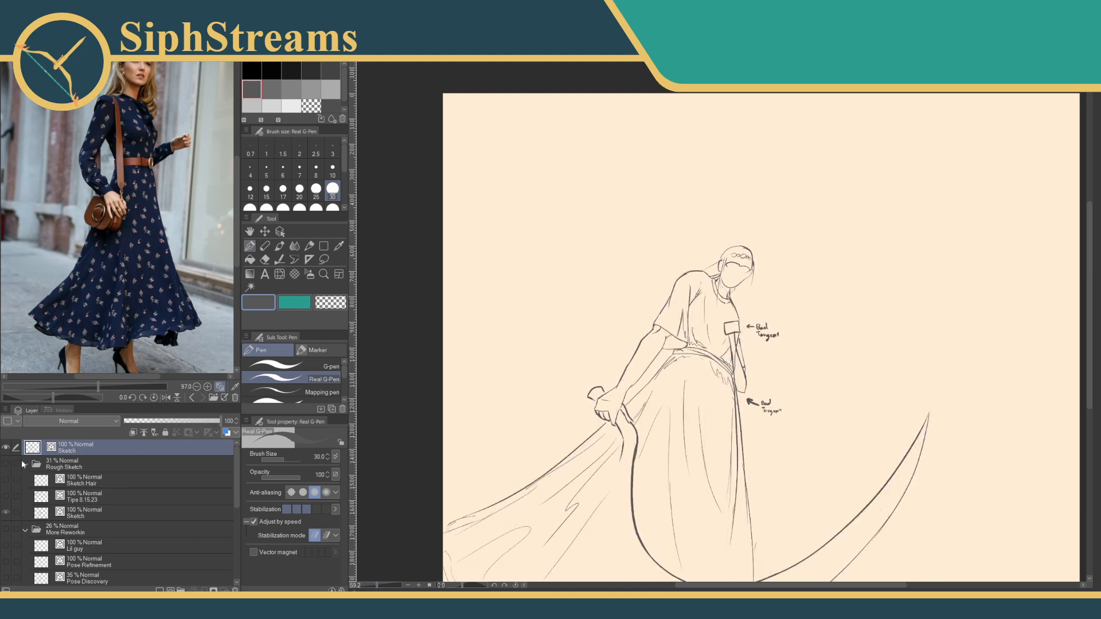
Lasso the head, transform the selection to shift it slightly toward the near shoulder, and clear the selection.
click(323, 259)
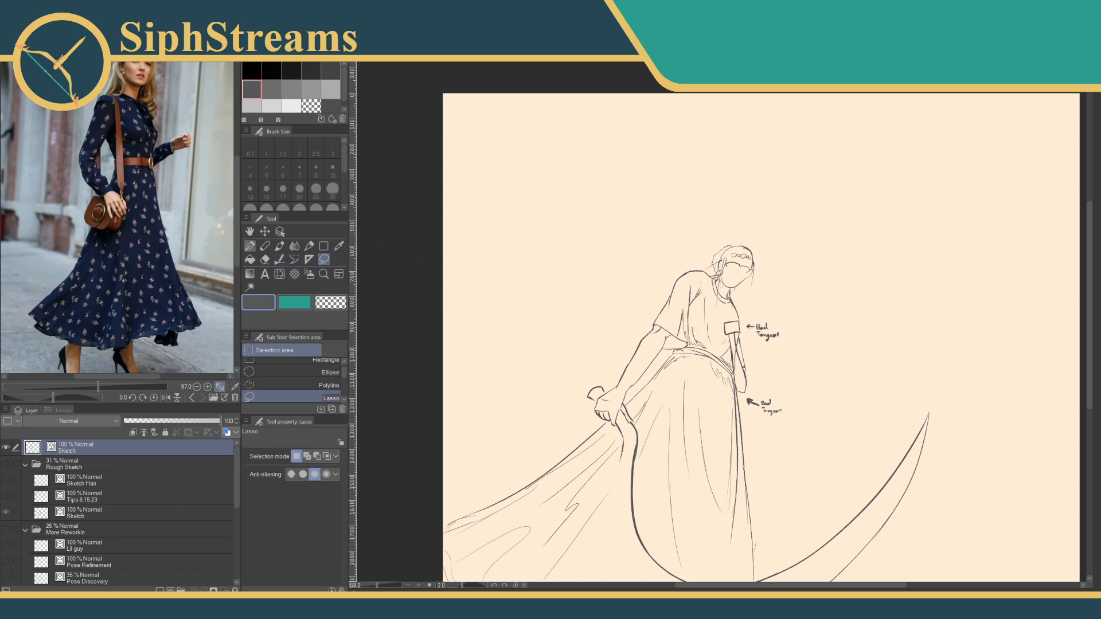
mouse_move(740, 297)
mouse_down()
mouse_move(756, 236)
mouse_move(720, 286)
mouse_up()
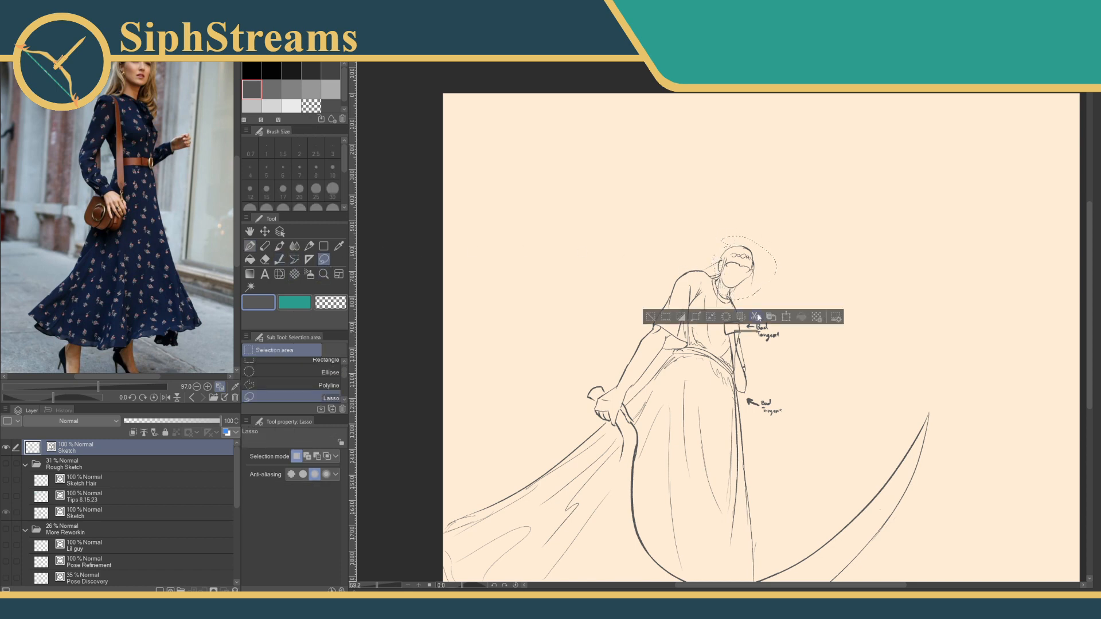
click(786, 317)
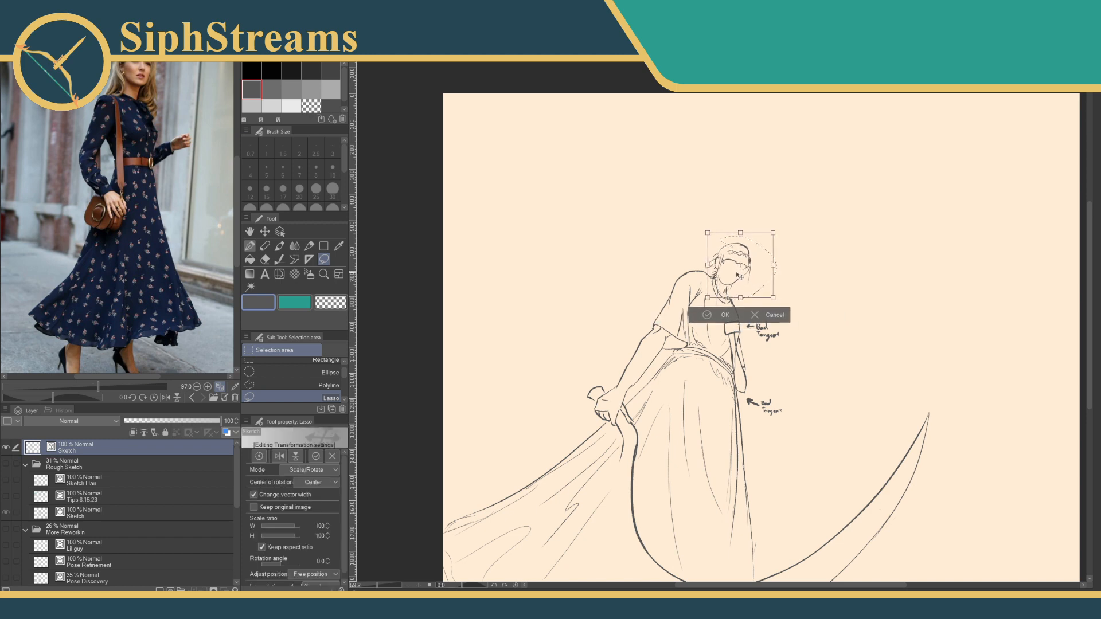
drag(736, 273, 735, 273)
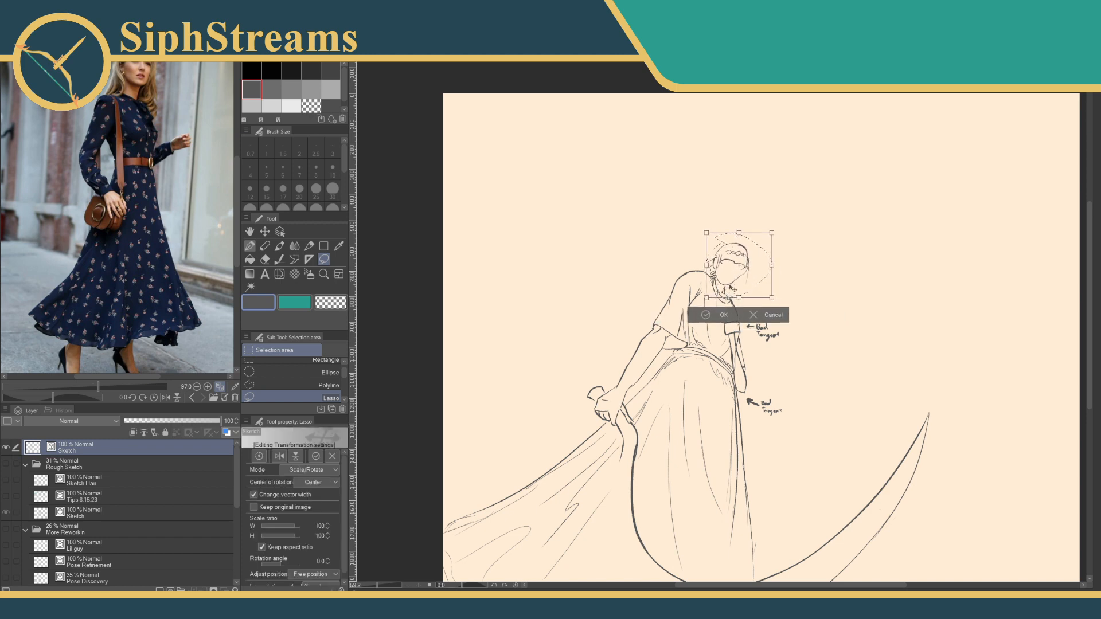
click(704, 320)
click(649, 314)
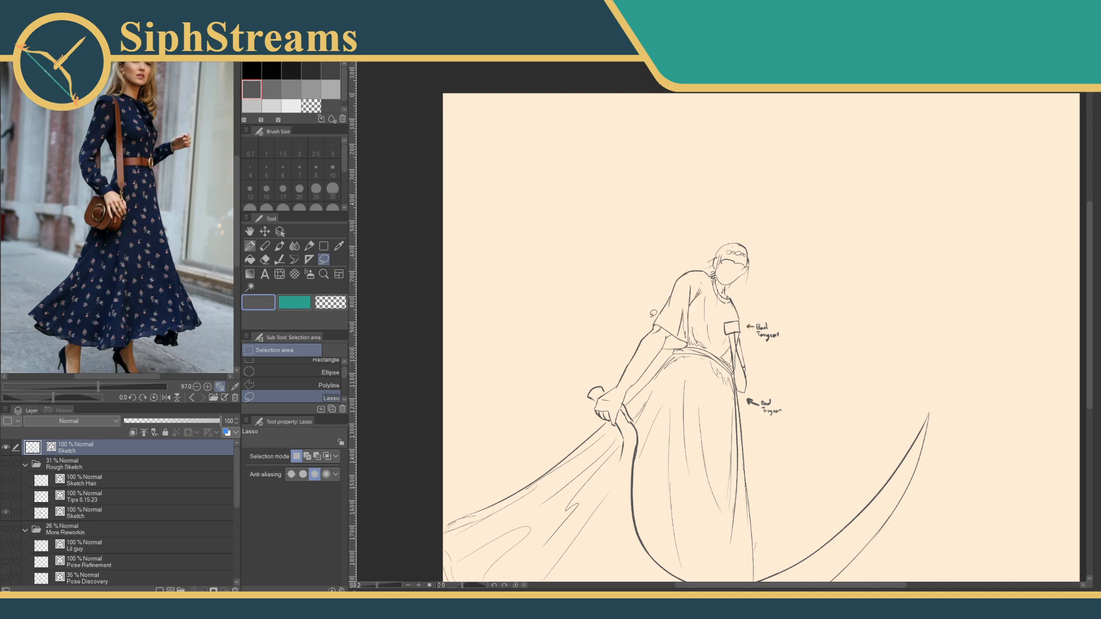
Redraw the shirt collar as a curve running from the near side of the neck down around its front.
drag(377, 587, 384, 588)
drag(555, 340, 523, 475)
click(254, 250)
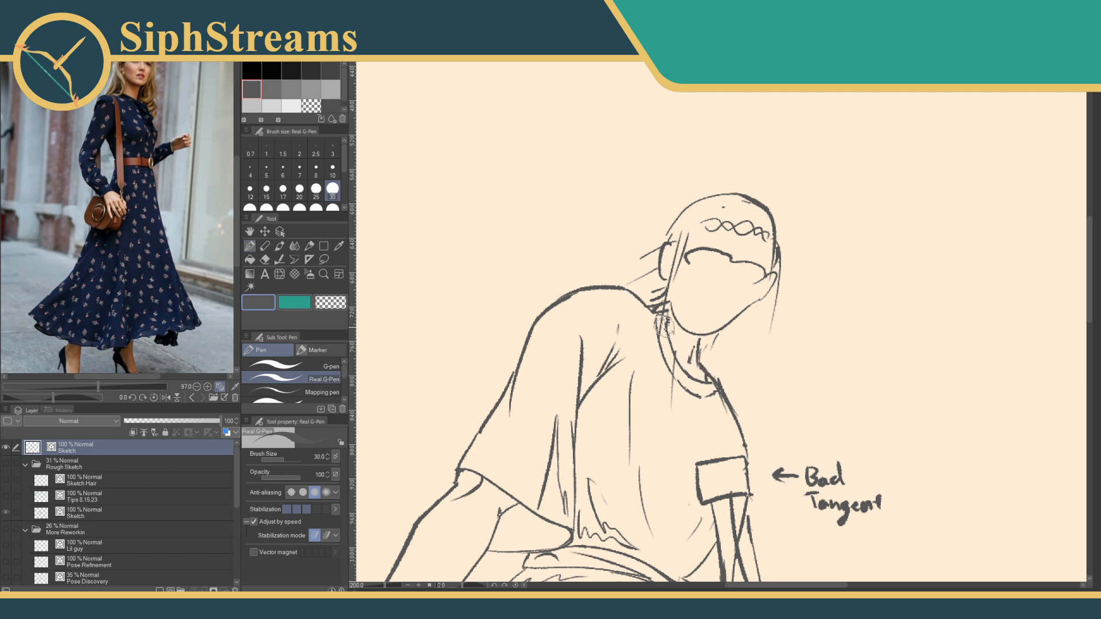
mouse_move(651, 318)
mouse_down()
mouse_move(679, 356)
mouse_move(706, 359)
mouse_move(659, 322)
mouse_up()
mouse_move(654, 313)
mouse_down()
mouse_move(712, 369)
mouse_move(666, 355)
mouse_move(699, 373)
mouse_up()
key(ctrl+z)
key(ctrl+z)
mouse_move(649, 317)
mouse_down()
mouse_move(664, 382)
mouse_move(714, 368)
mouse_move(704, 391)
mouse_up()
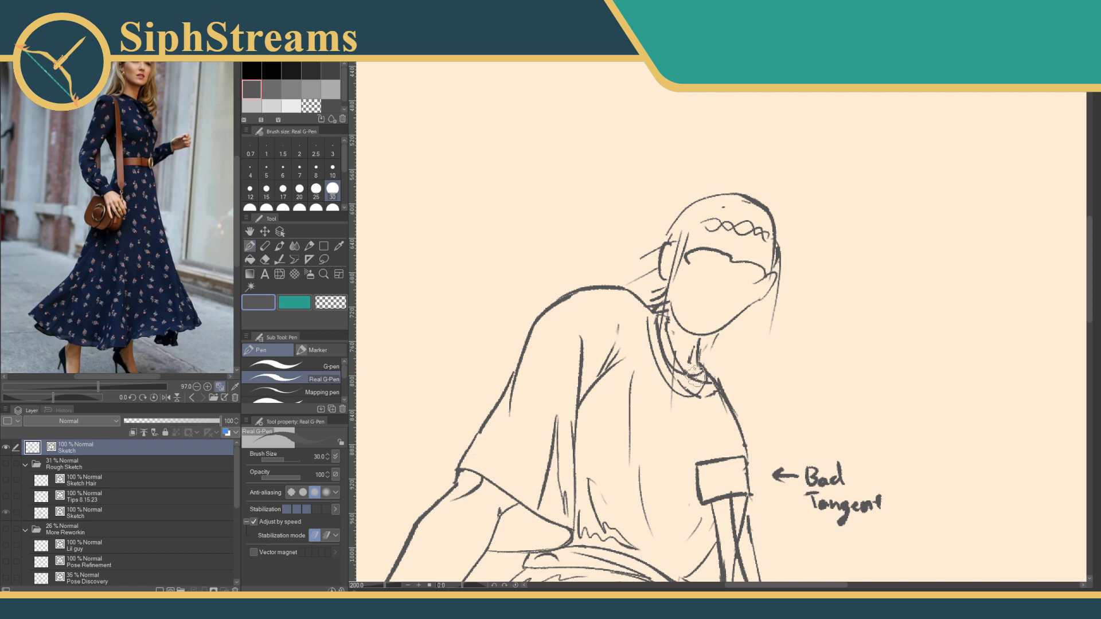
Erase surplus lines around the collar and jaw, then redraw the near side of the neck from the ear to the collar.
key(e)
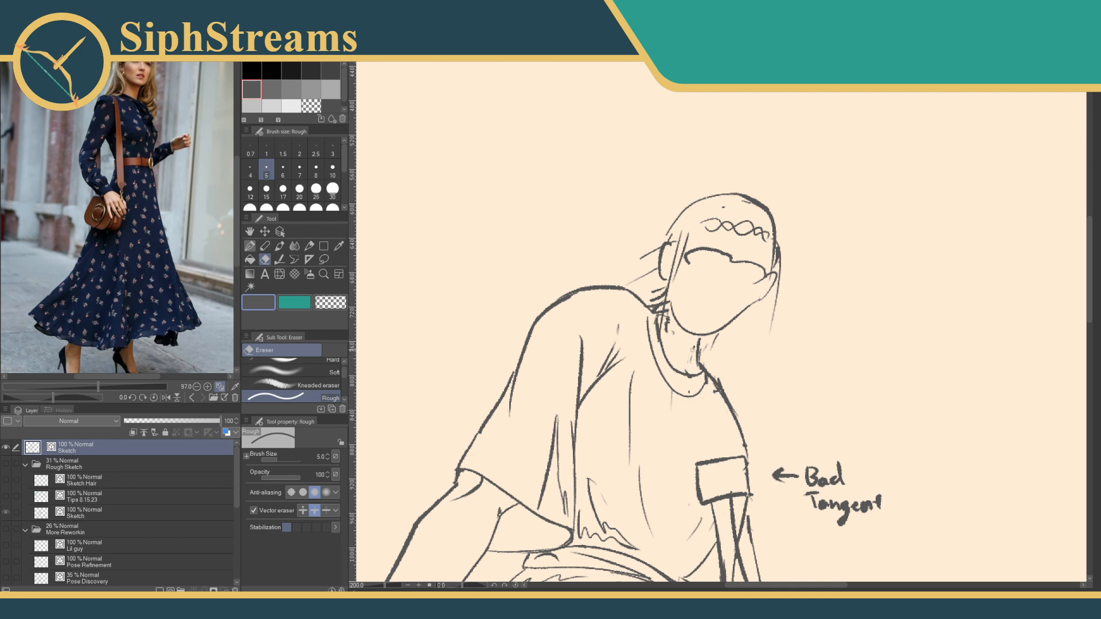
drag(667, 312, 757, 298)
key(p)
drag(657, 306, 663, 290)
key(ctrl+z)
key(ctrl+z)
key(ctrl+z)
key(e)
key(p)
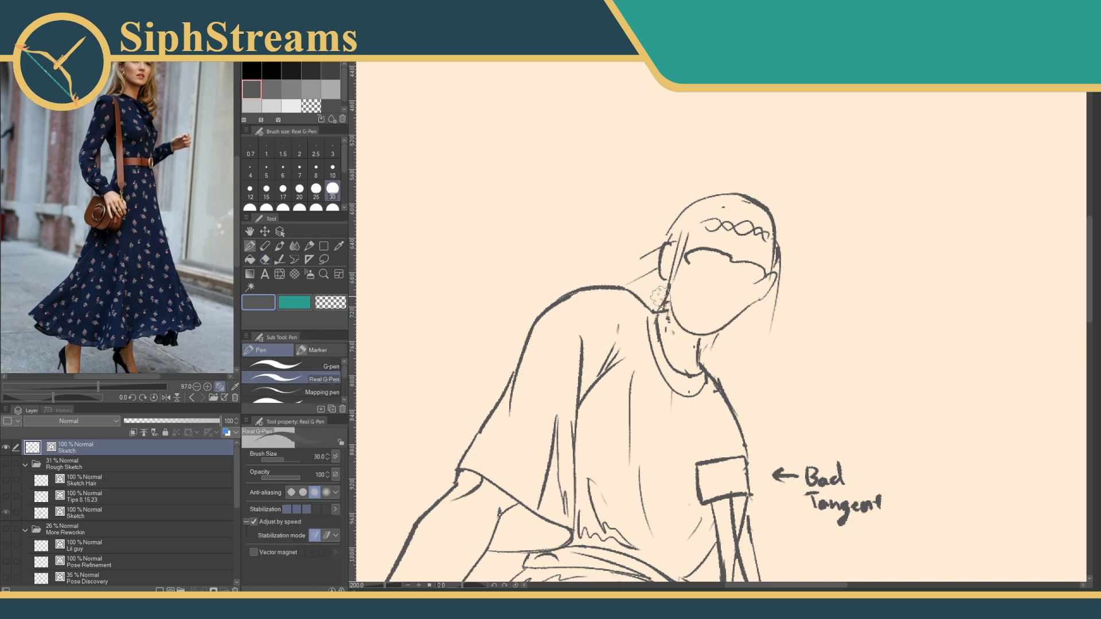
drag(624, 379, 663, 288)
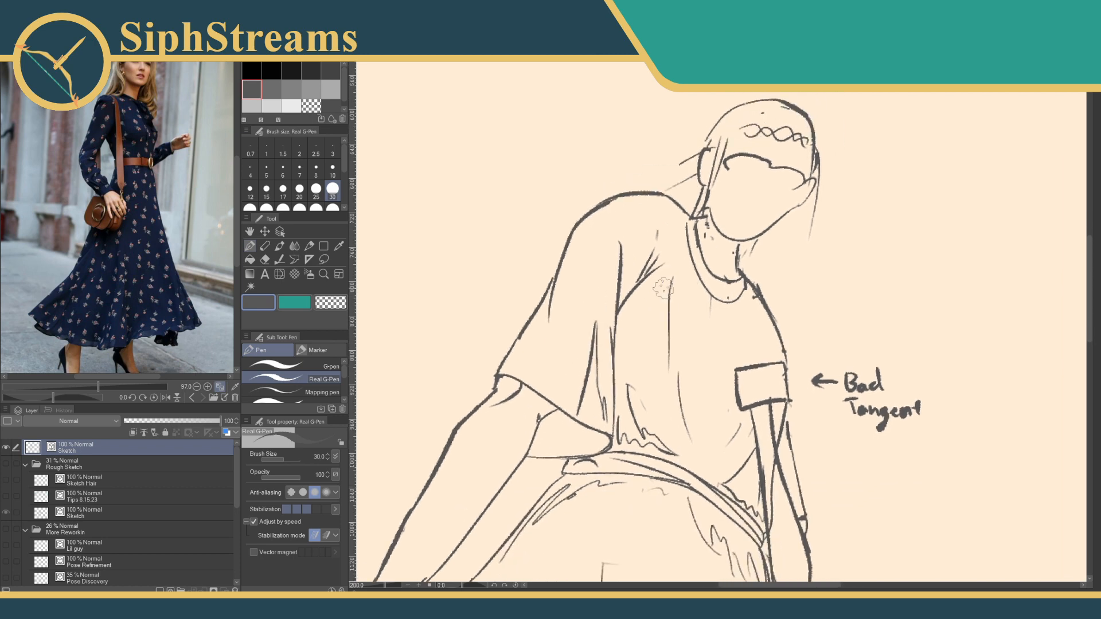
Write the correction notes "fingers" beside the gripping hand and "spine" beside the large curved blade, each with an arrow.
drag(483, 507, 512, 381)
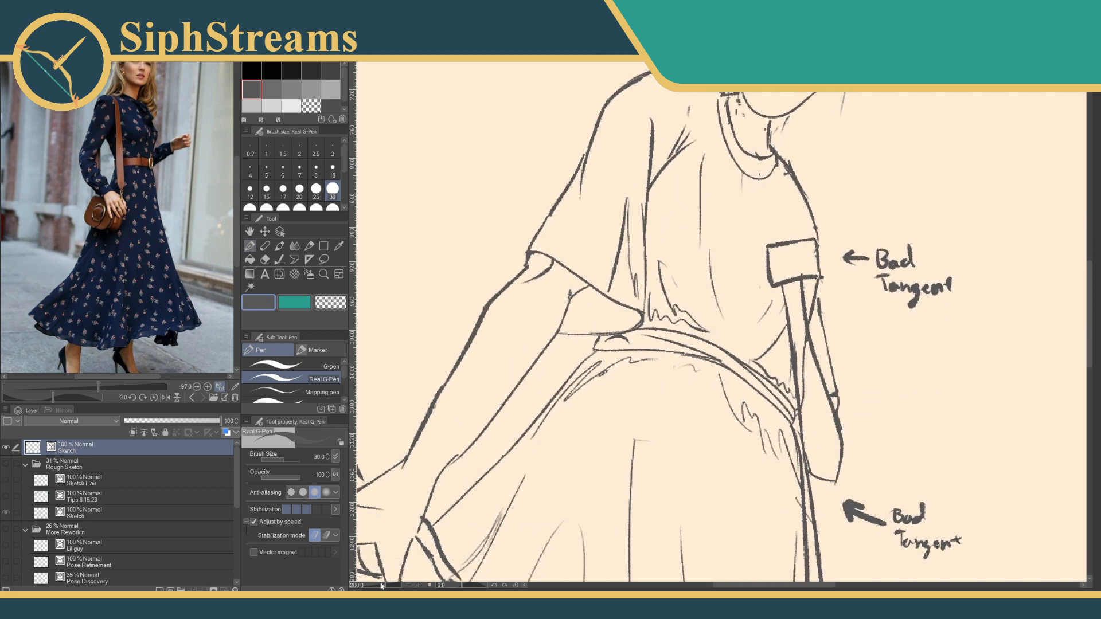
scroll(377, 579, down, 5)
mouse_move(478, 456)
mouse_down()
mouse_move(495, 406)
mouse_move(473, 439)
mouse_up()
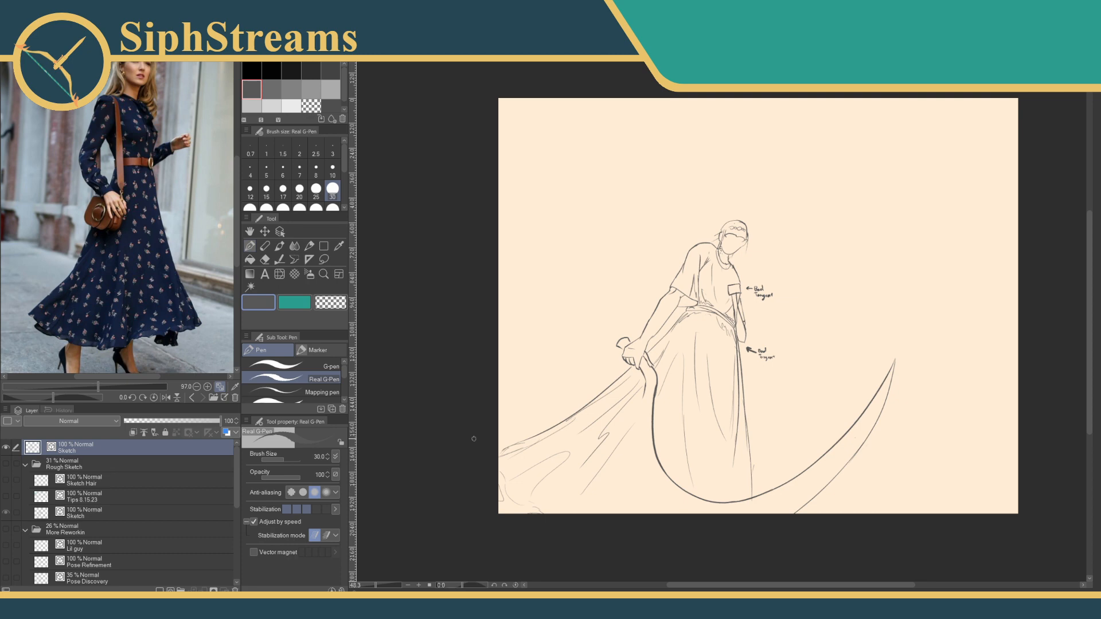
drag(473, 439, 414, 483)
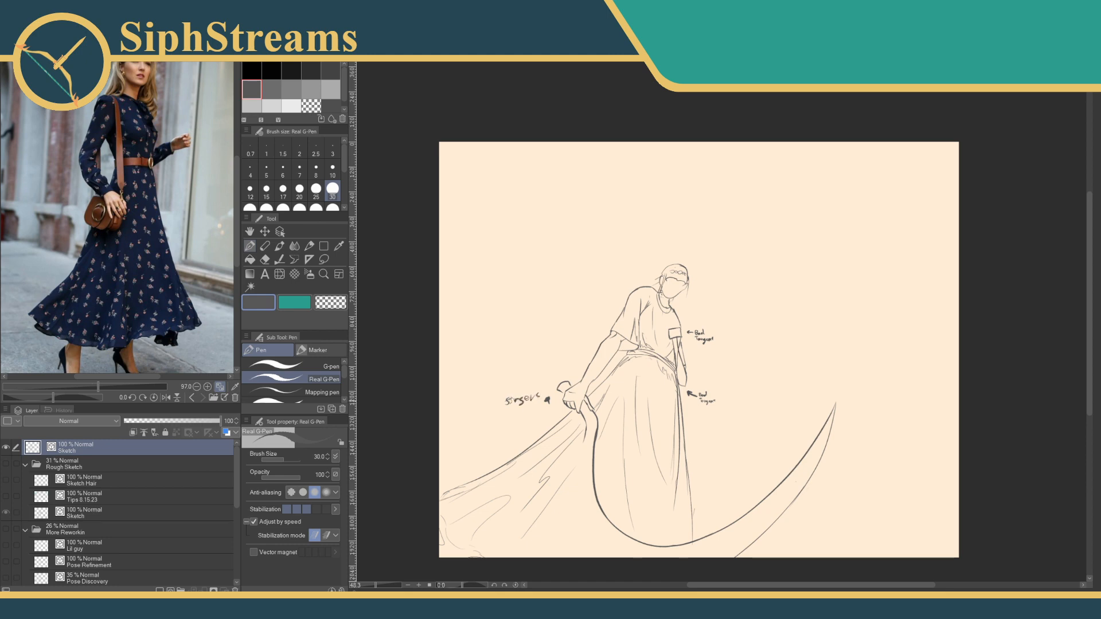
drag(666, 369, 565, 290)
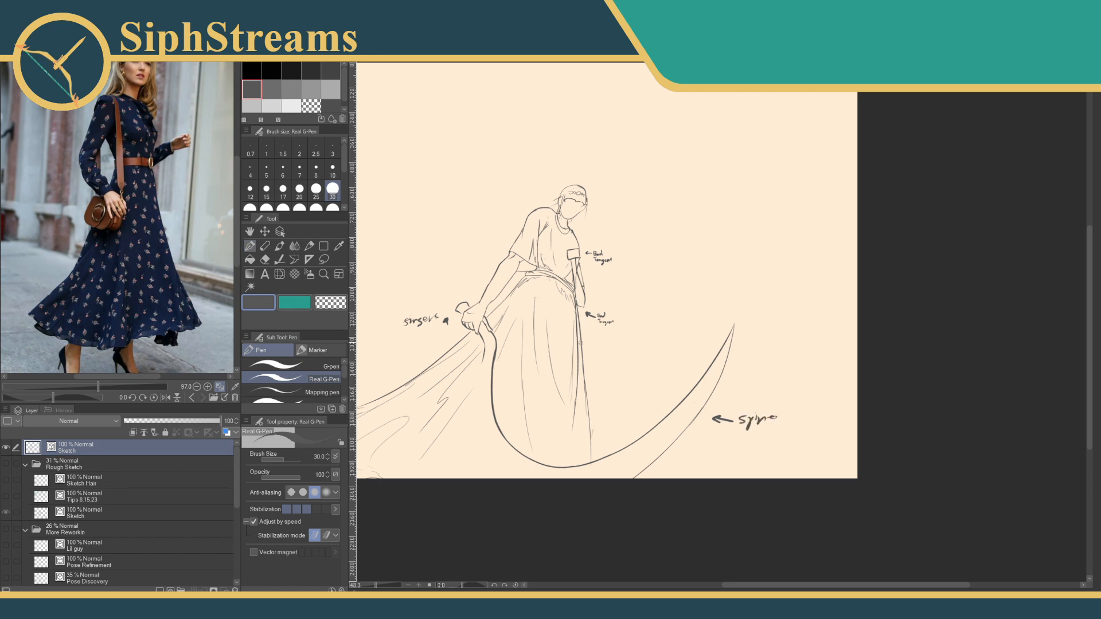
Erase the upper "Bad Tangent" note and its arrow beside the far sleeve.
drag(581, 343, 649, 427)
drag(375, 586, 386, 585)
drag(476, 457, 823, 446)
drag(609, 289, 608, 420)
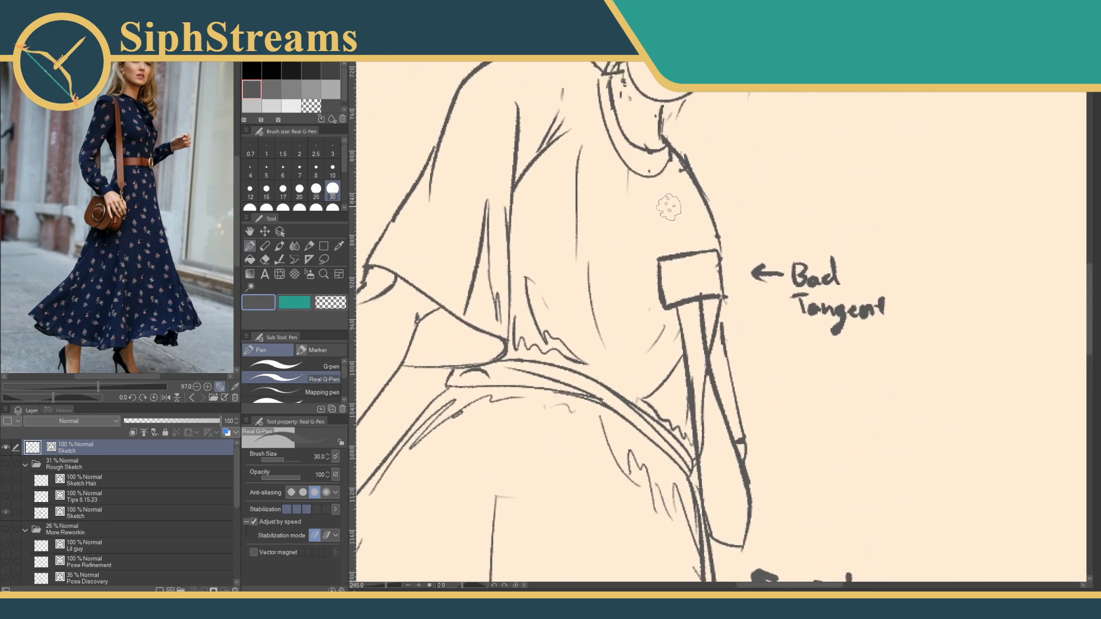
drag(668, 207, 671, 324)
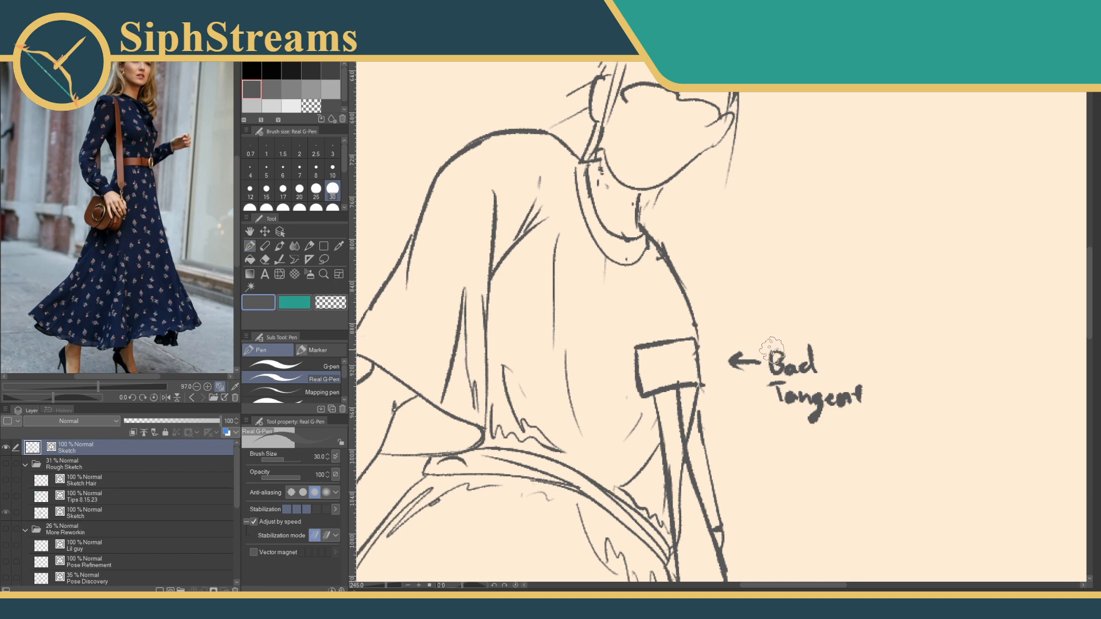
key(e)
drag(771, 361, 835, 356)
mouse_move(730, 361)
mouse_down()
mouse_move(835, 375)
mouse_move(837, 401)
mouse_move(799, 414)
mouse_up()
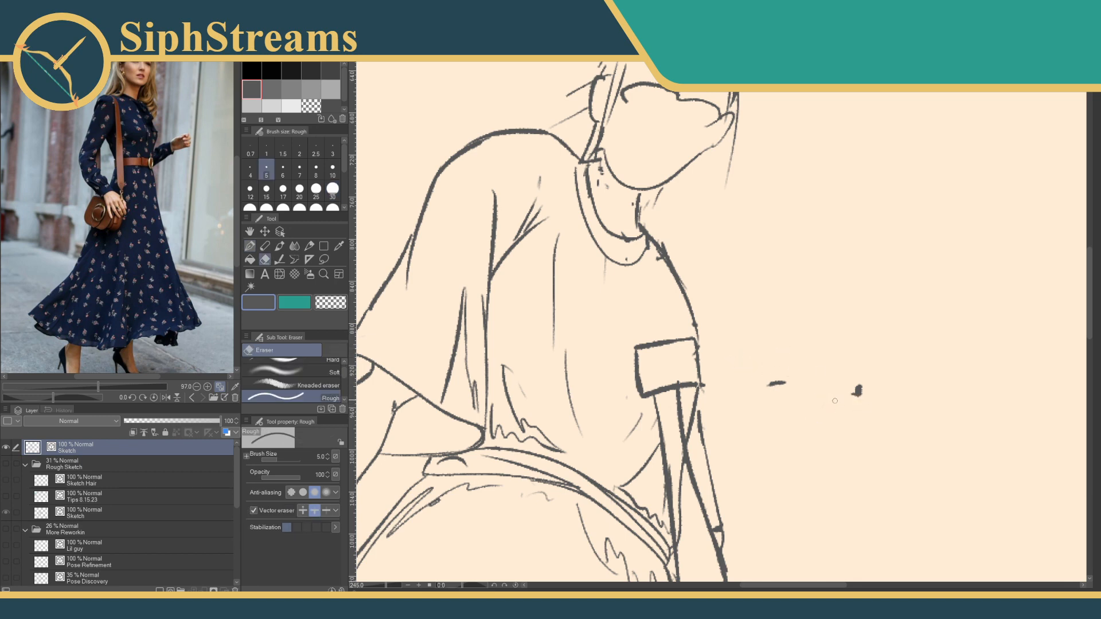
Draw an arrow pointing at the far sleeve and write the note "arm & shoulder" next to it.
key(p)
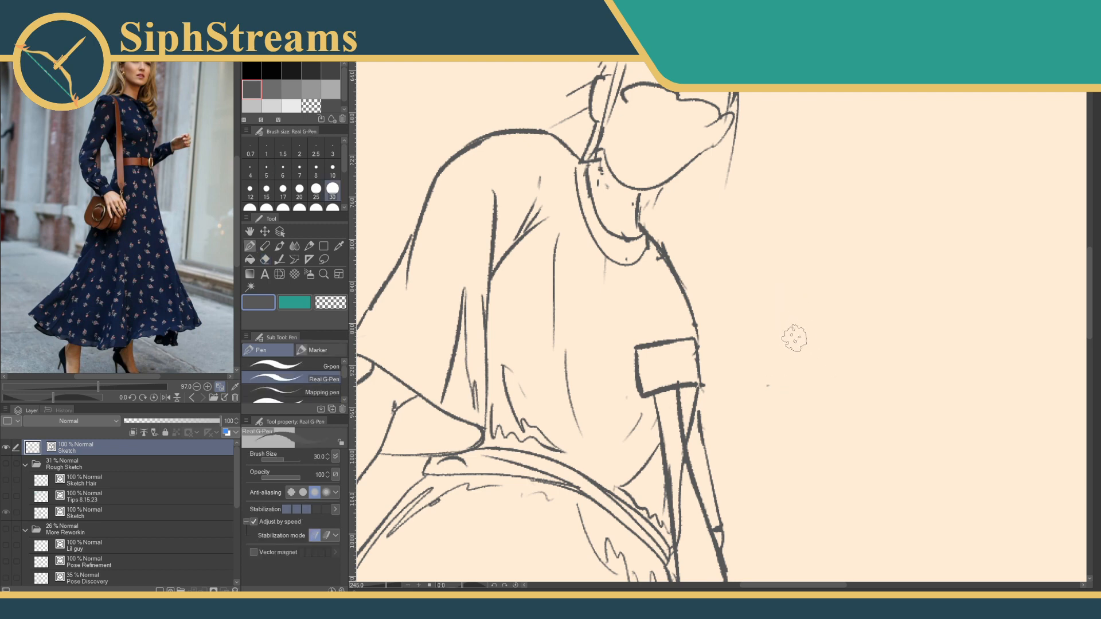
mouse_move(796, 339)
mouse_down()
mouse_move(745, 340)
mouse_move(772, 350)
mouse_move(690, 339)
mouse_move(710, 315)
mouse_move(713, 329)
mouse_move(786, 327)
mouse_up()
mouse_move(704, 371)
mouse_down()
mouse_move(710, 386)
mouse_move(730, 376)
mouse_move(734, 390)
mouse_up()
mouse_move(742, 361)
mouse_down()
mouse_move(740, 390)
mouse_move(814, 377)
mouse_move(820, 358)
mouse_move(850, 383)
mouse_up()
Draw an arrow pointing at the head and write the note "too slouchy" next to it.
drag(726, 304, 840, 428)
mouse_move(495, 140)
mouse_down()
mouse_move(551, 146)
mouse_move(533, 156)
mouse_up()
drag(409, 129, 431, 122)
mouse_move(422, 117)
mouse_down()
mouse_move(425, 136)
mouse_move(451, 122)
mouse_up()
mouse_move(405, 154)
mouse_down()
mouse_move(404, 178)
mouse_move(464, 162)
mouse_move(478, 171)
mouse_up()
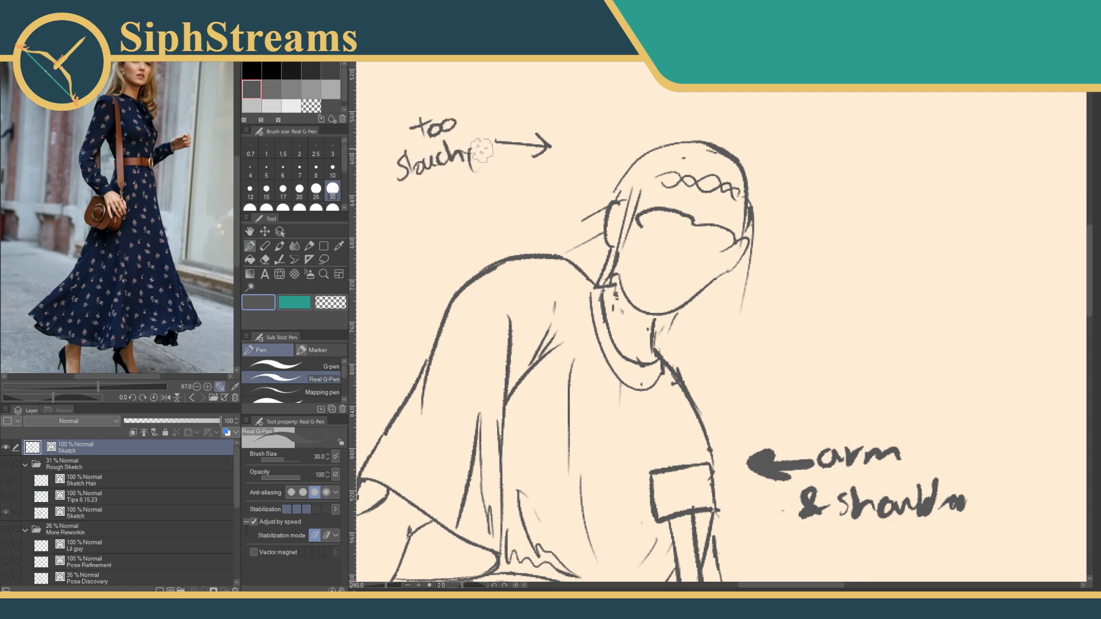
drag(471, 133, 483, 147)
click(483, 158)
Lasso all five correction notes around the figure and cut and paste them onto a new layer.
drag(379, 587, 378, 586)
mouse_move(519, 433)
mouse_down()
mouse_move(552, 355)
mouse_move(487, 314)
mouse_up()
key(m)
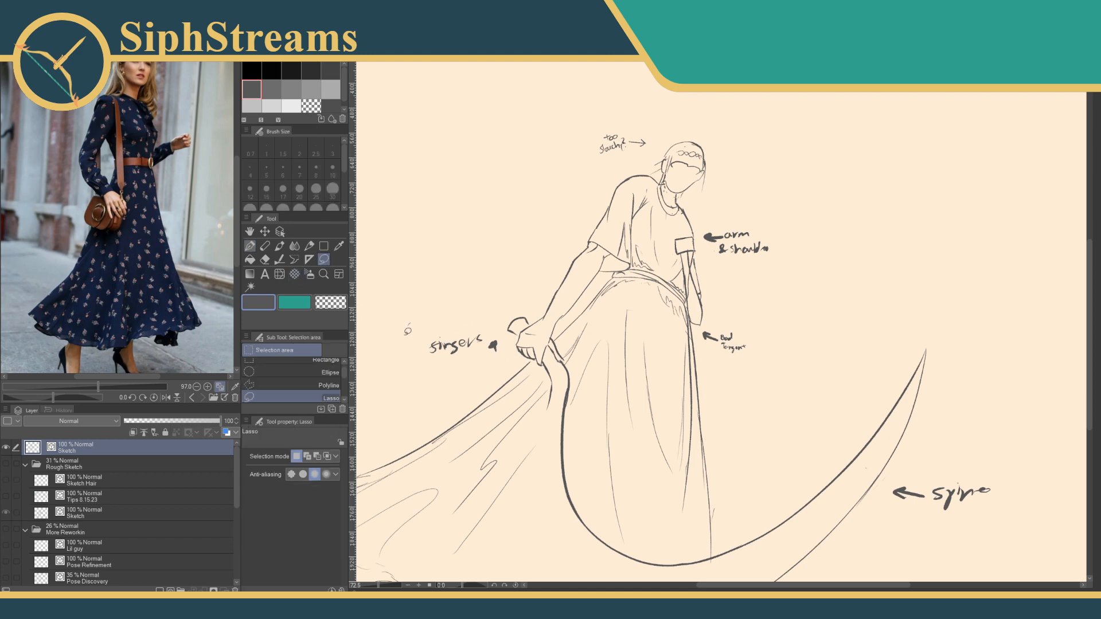
mouse_move(407, 331)
mouse_down()
mouse_move(508, 360)
mouse_move(424, 311)
mouse_up()
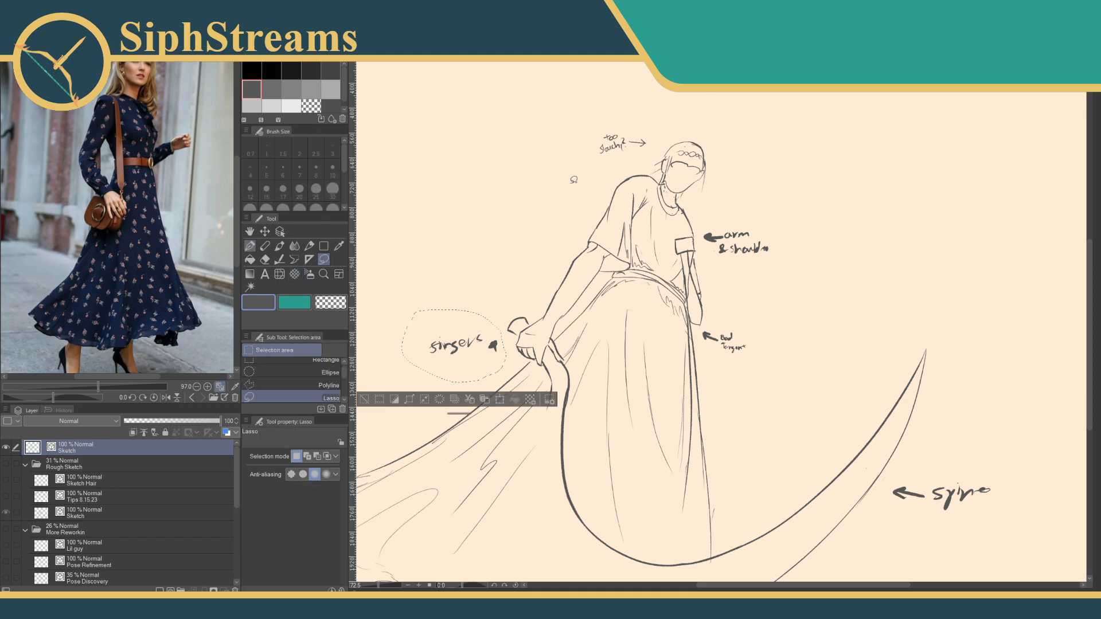
mouse_move(627, 113)
mouse_down()
mouse_move(585, 139)
mouse_move(660, 148)
mouse_move(627, 115)
mouse_up()
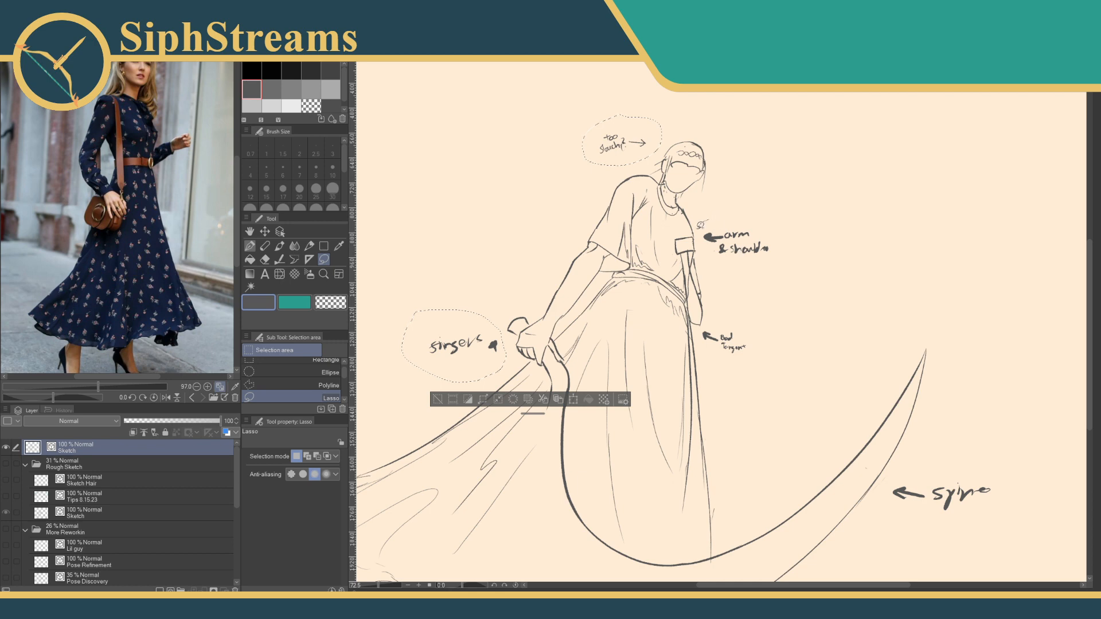
mouse_move(701, 225)
mouse_down()
mouse_move(779, 261)
mouse_move(702, 226)
mouse_up()
mouse_move(716, 320)
mouse_down()
mouse_move(696, 336)
mouse_move(751, 320)
mouse_up()
mouse_move(912, 466)
mouse_down()
mouse_move(892, 519)
mouse_move(944, 460)
mouse_move(924, 470)
mouse_up()
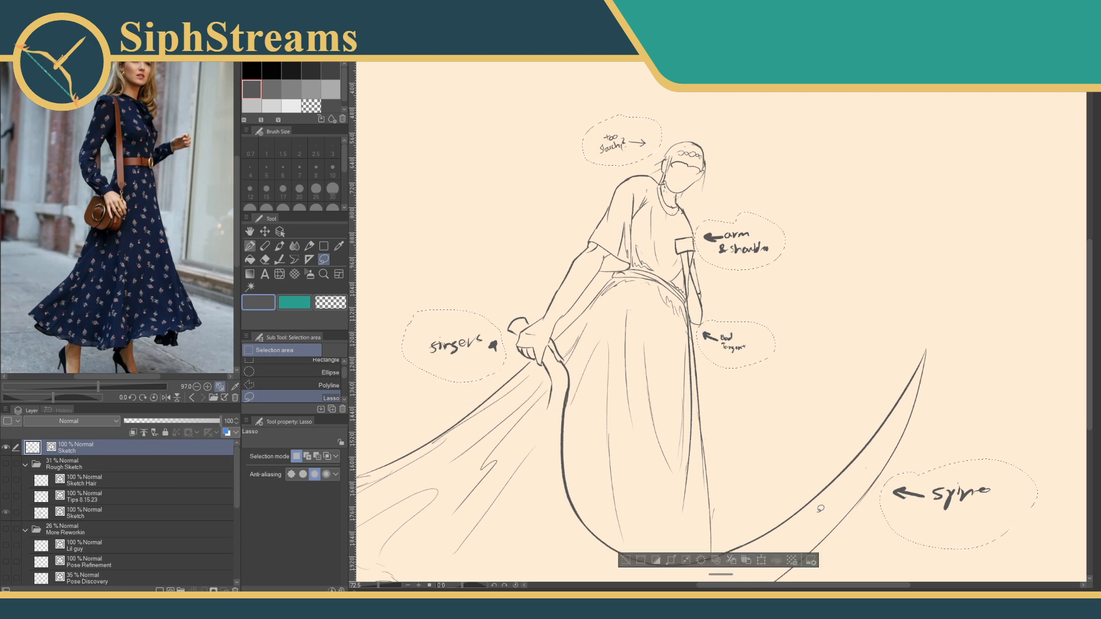
click(731, 561)
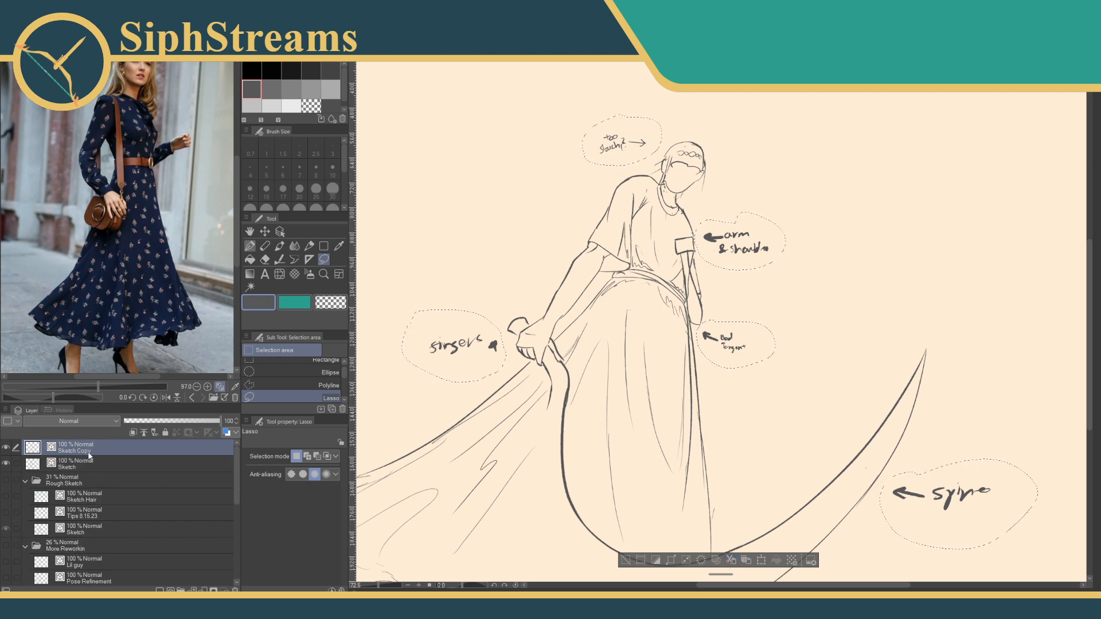
Clear the selection around the notes and rename the pasted notes layer as Sketch Notes.
key(ctrl+d)
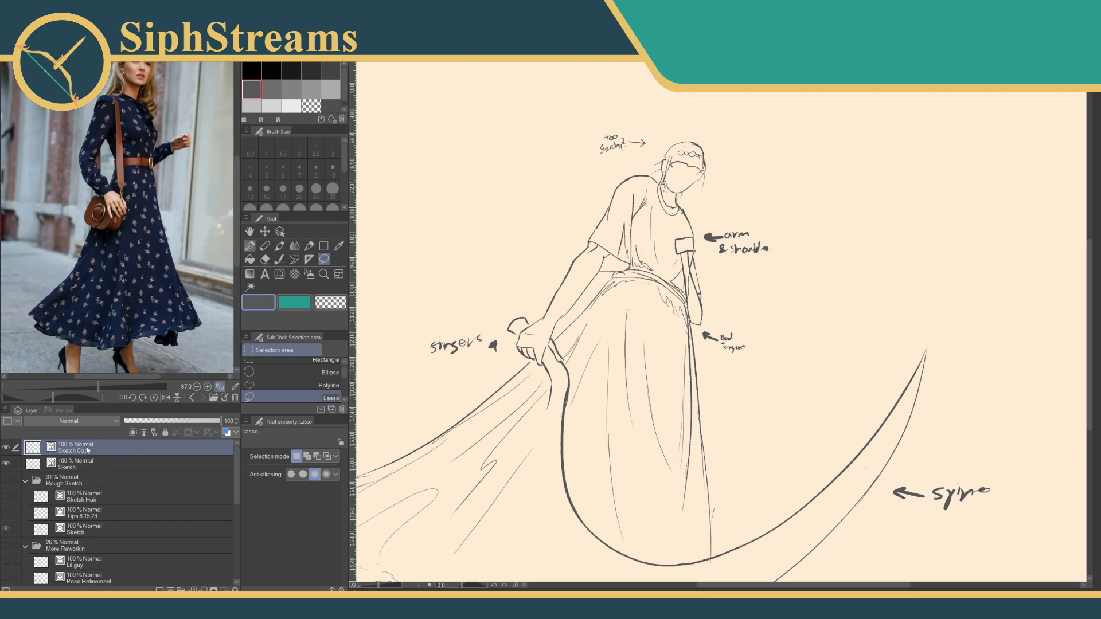
double_click(88, 451)
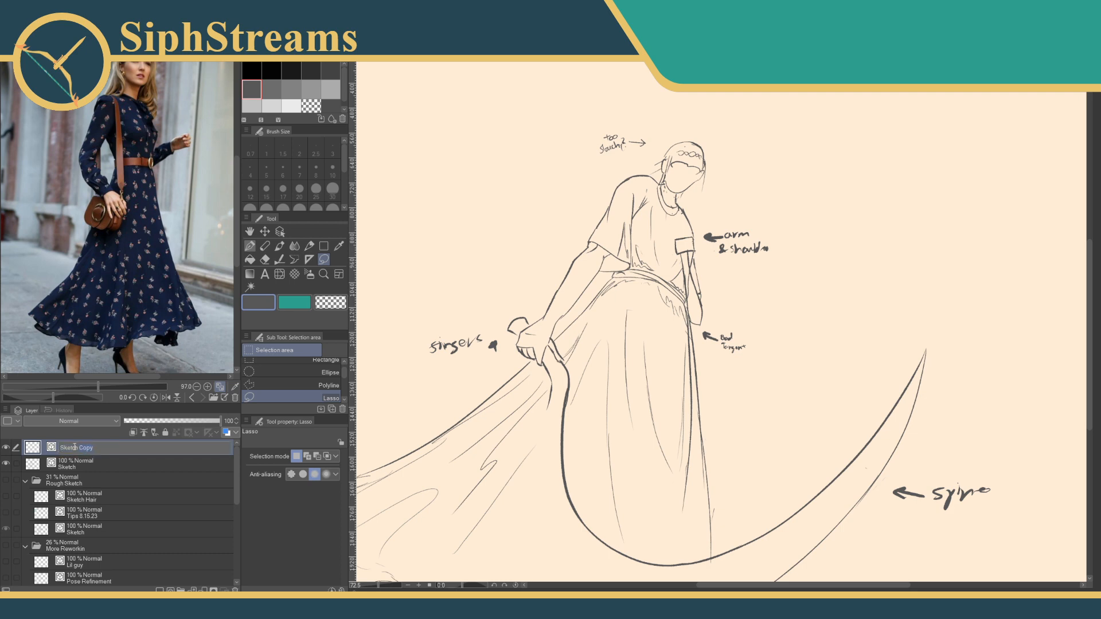
key(Return)
Show the Rough Sketch folder and hide the clean Sketch layer to examine the rough pose beneath the notes.
click(6, 450)
click(5, 449)
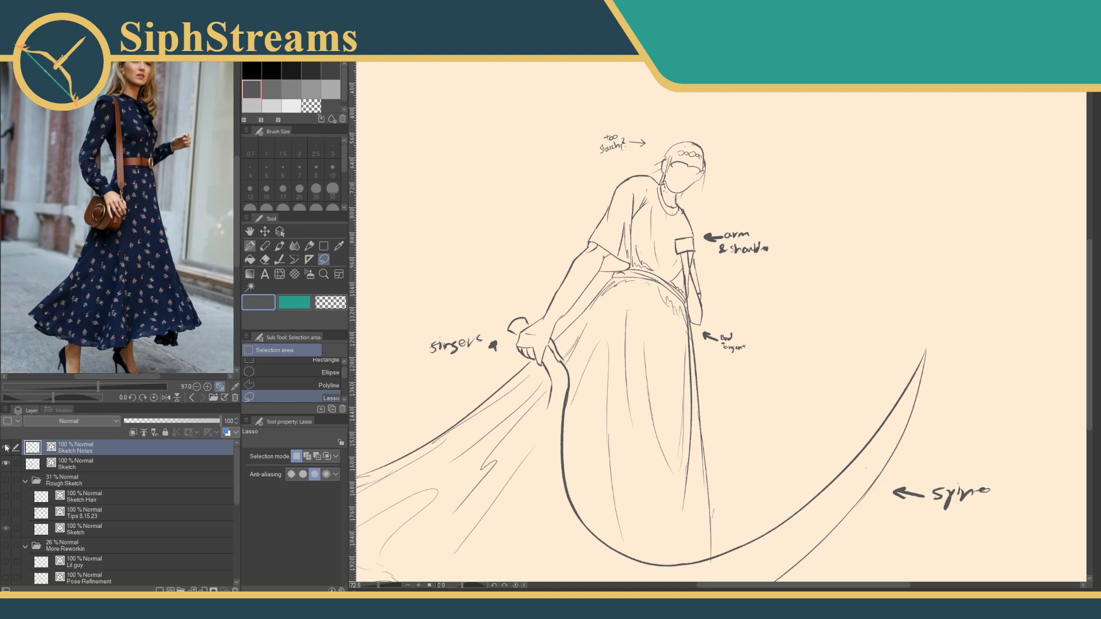
click(6, 481)
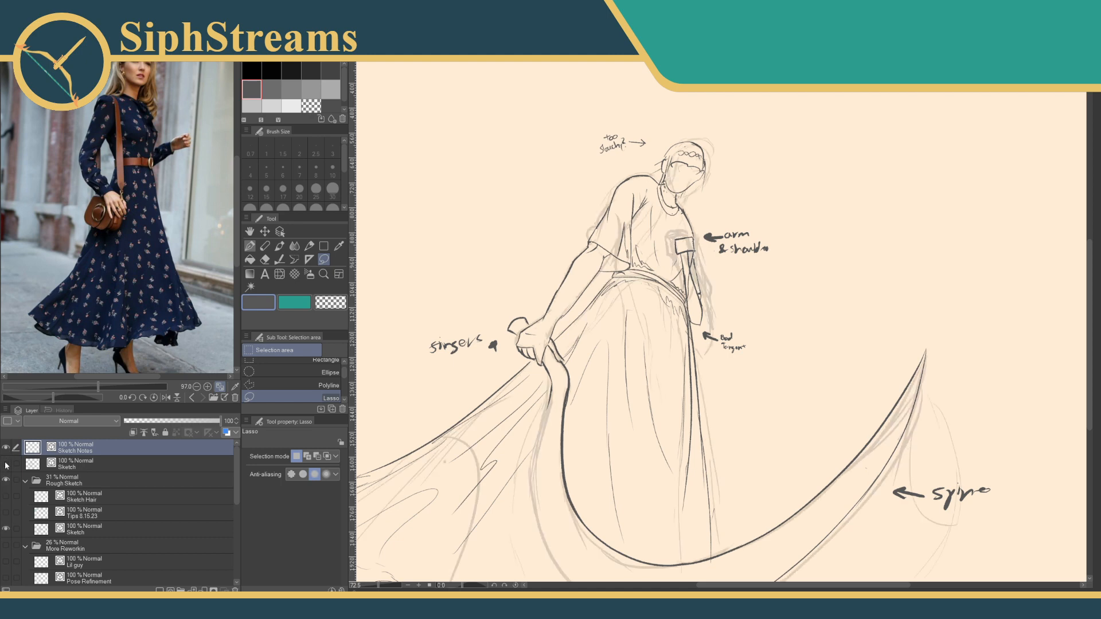
click(6, 464)
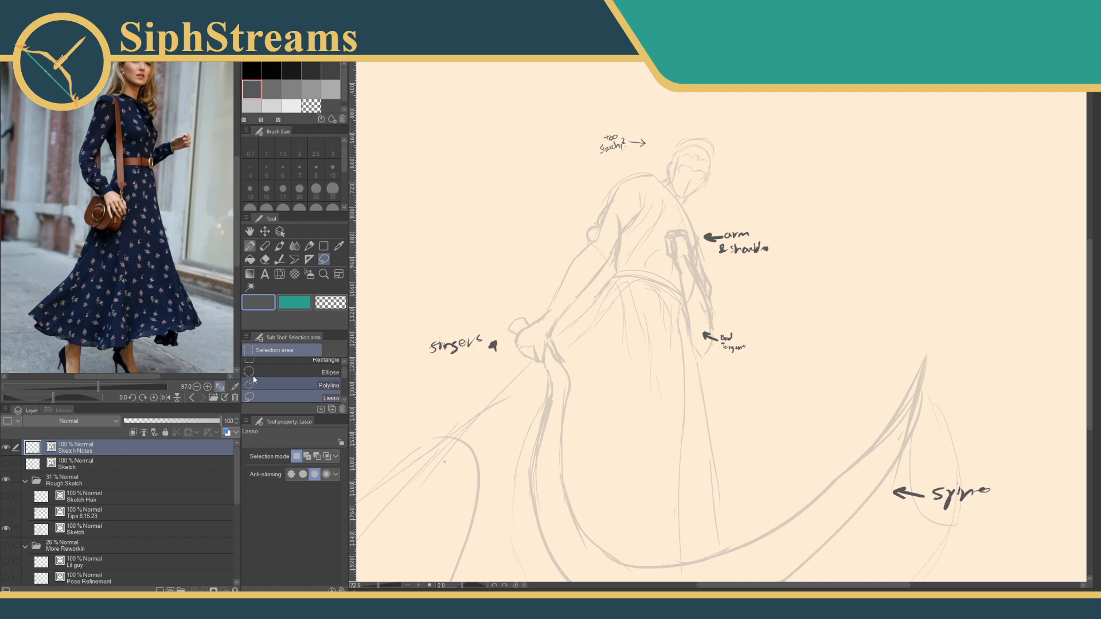
Write the pen note "review rough sketch" beneath the "too slouchy" note beside the head.
click(249, 246)
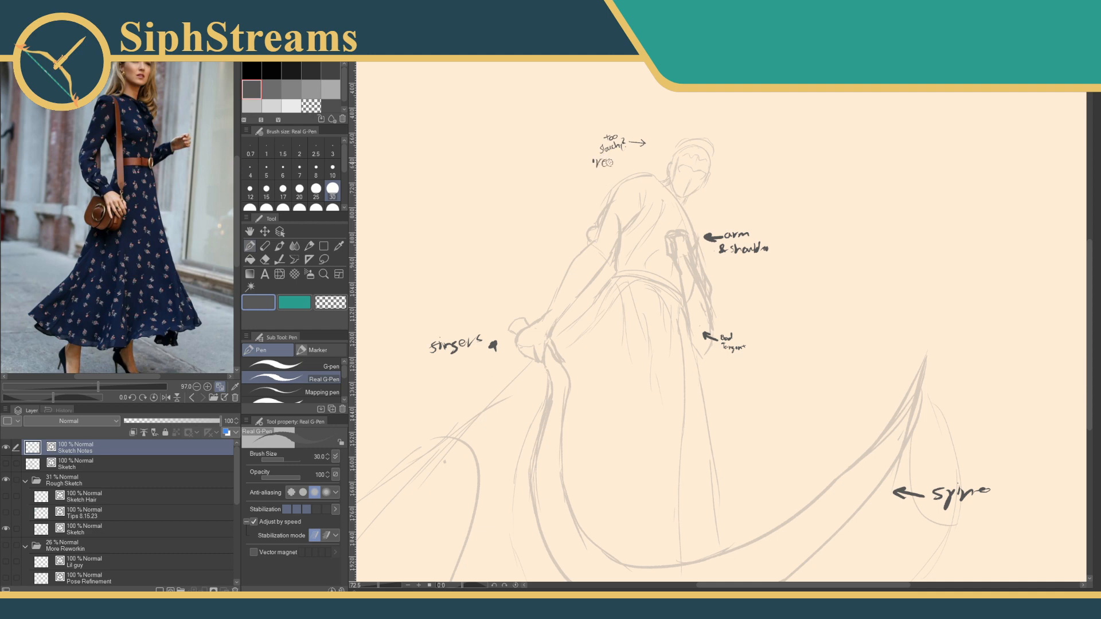
drag(616, 157, 631, 157)
drag(602, 176, 619, 174)
Compare the clean and rough sketches without the notes, and restore the view with only the clean sketch and its notes.
click(4, 450)
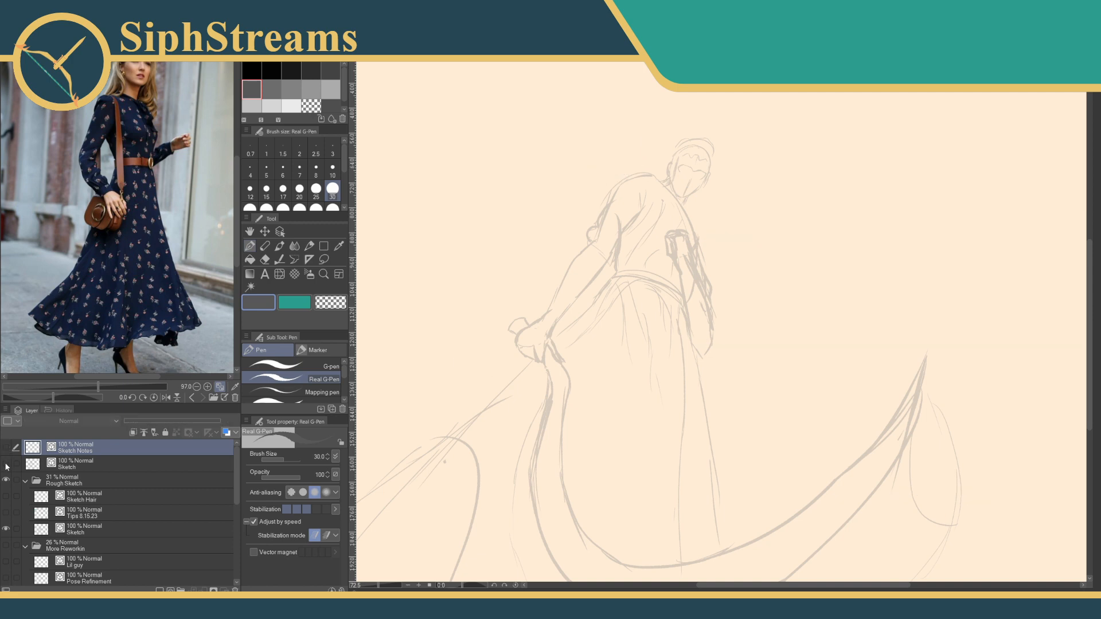
click(7, 463)
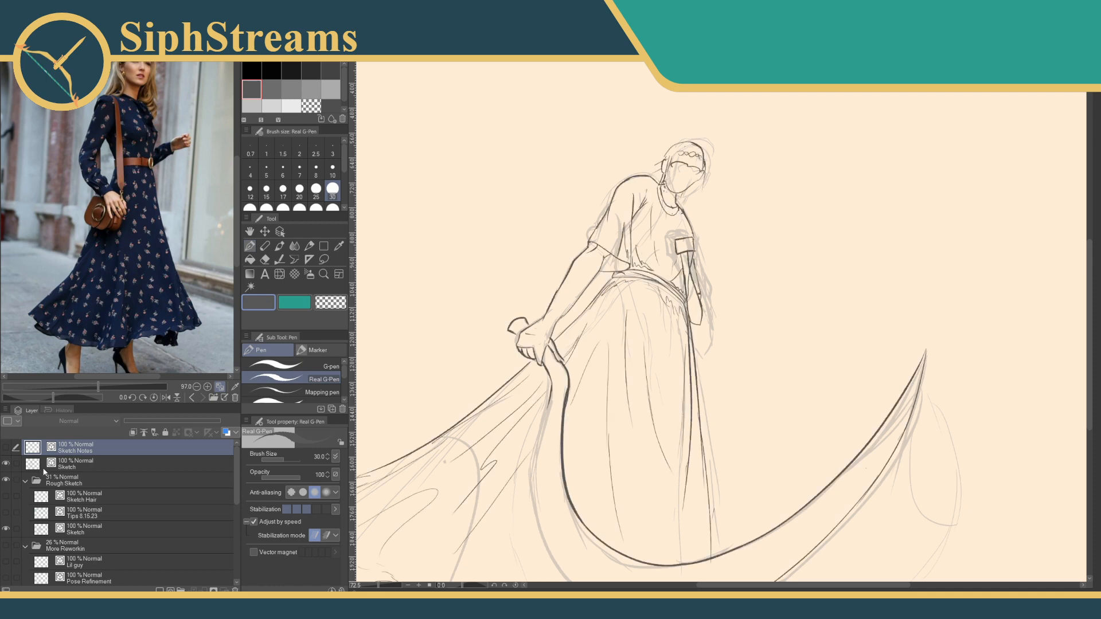
click(4, 450)
click(6, 480)
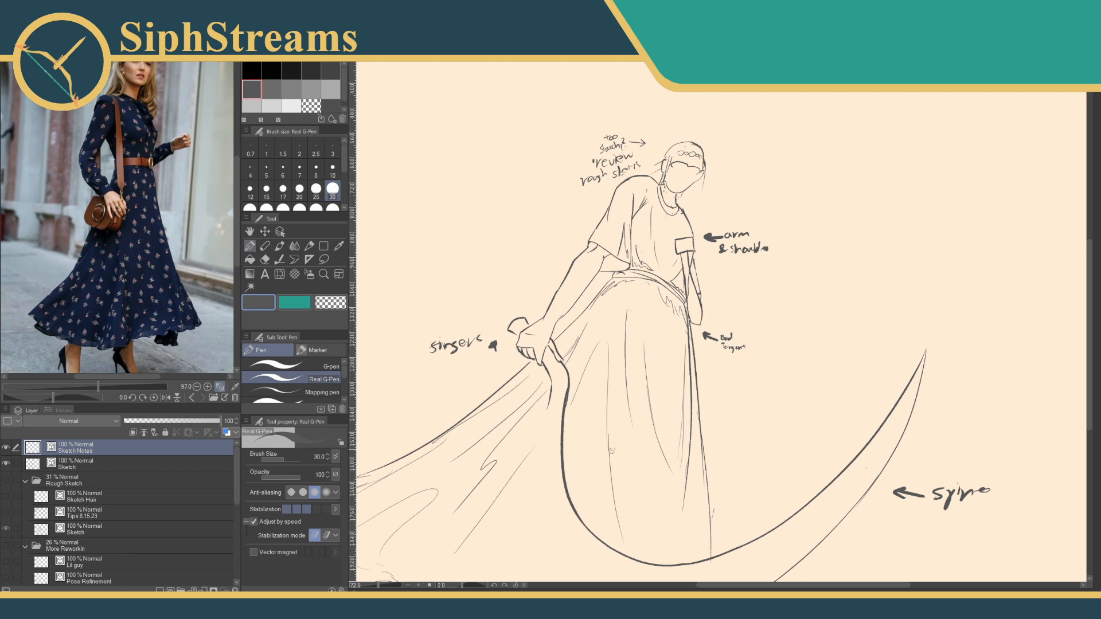
On the Sketch layer, erase the far sleeve's boxy cuff and its edges below the shoulder line.
drag(612, 451, 593, 516)
drag(379, 586, 382, 586)
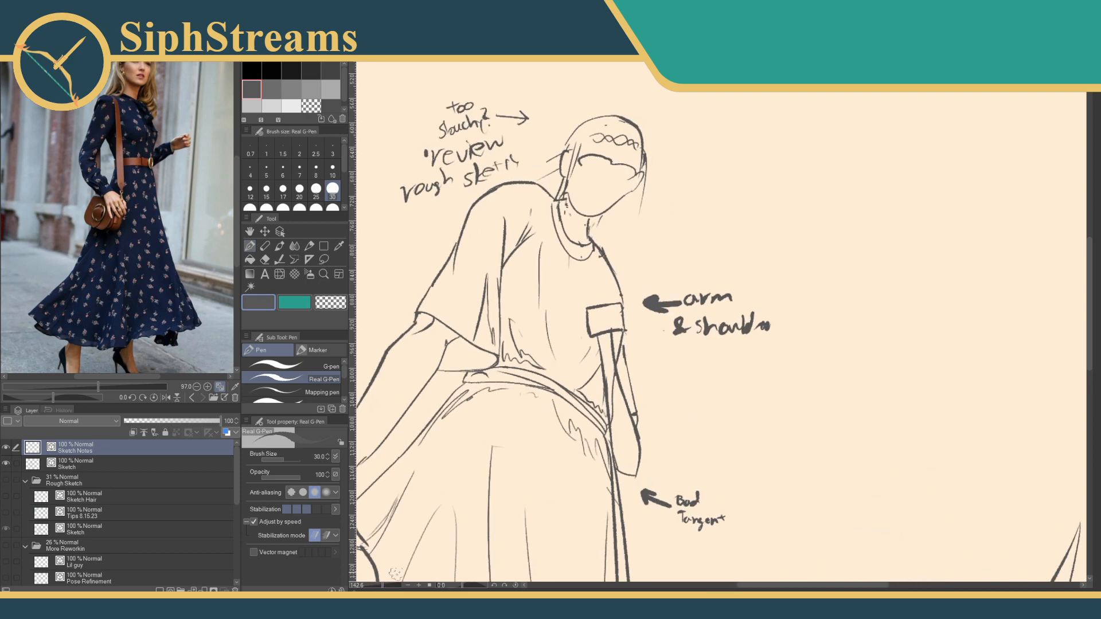
click(92, 462)
drag(571, 369, 609, 359)
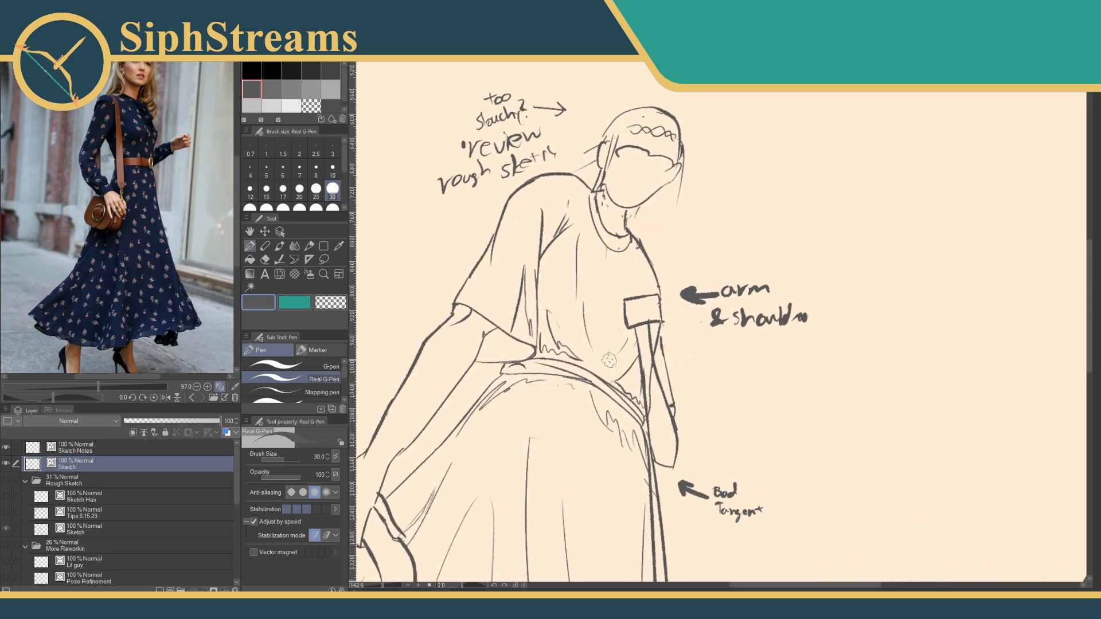
drag(382, 586, 389, 588)
mouse_move(468, 483)
mouse_down()
mouse_move(557, 339)
mouse_move(562, 457)
mouse_up()
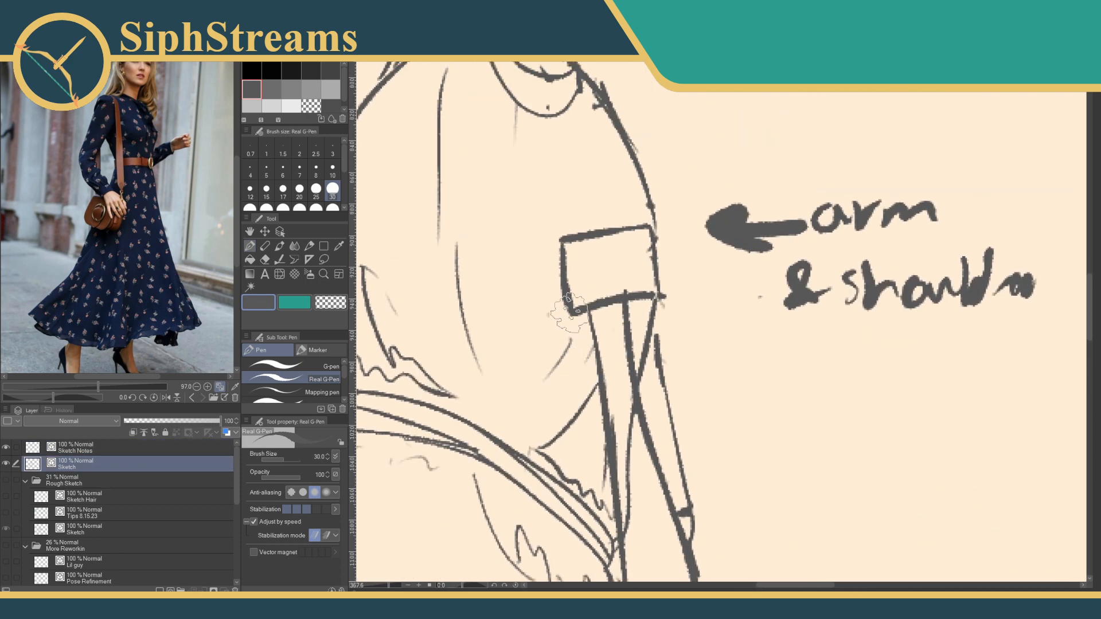
key(e)
mouse_move(571, 234)
mouse_down()
mouse_move(559, 293)
mouse_move(590, 367)
mouse_move(574, 421)
mouse_up()
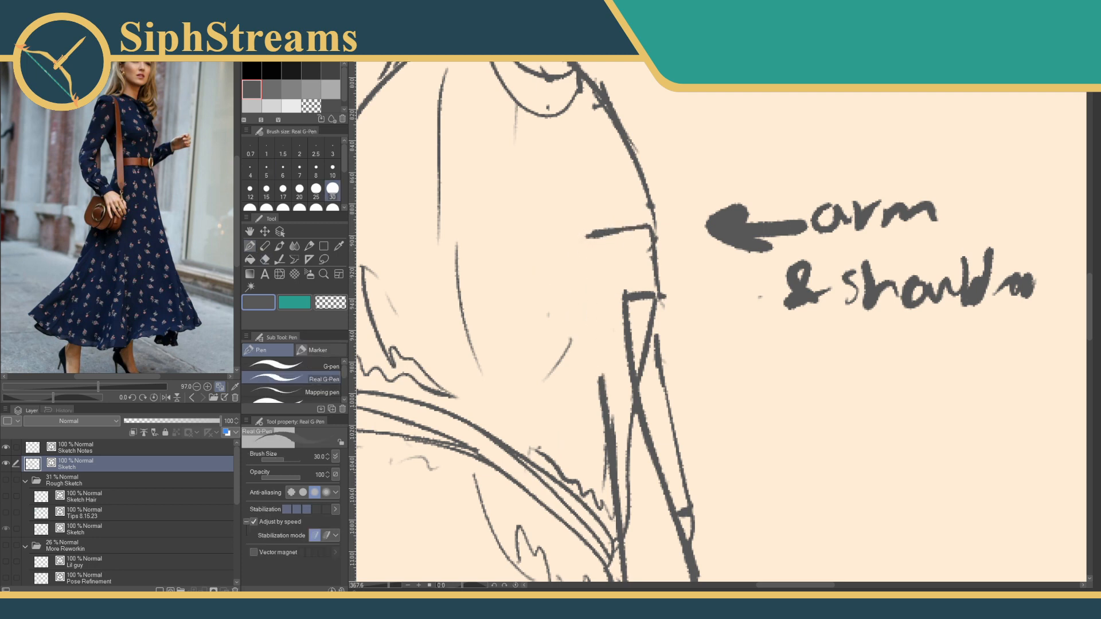
mouse_move(604, 223)
mouse_down()
mouse_move(590, 238)
mouse_move(640, 228)
mouse_move(688, 194)
mouse_move(623, 207)
mouse_up()
mouse_move(658, 259)
mouse_down()
mouse_move(648, 307)
mouse_move(627, 296)
mouse_move(626, 333)
mouse_move(659, 294)
mouse_move(667, 316)
mouse_up()
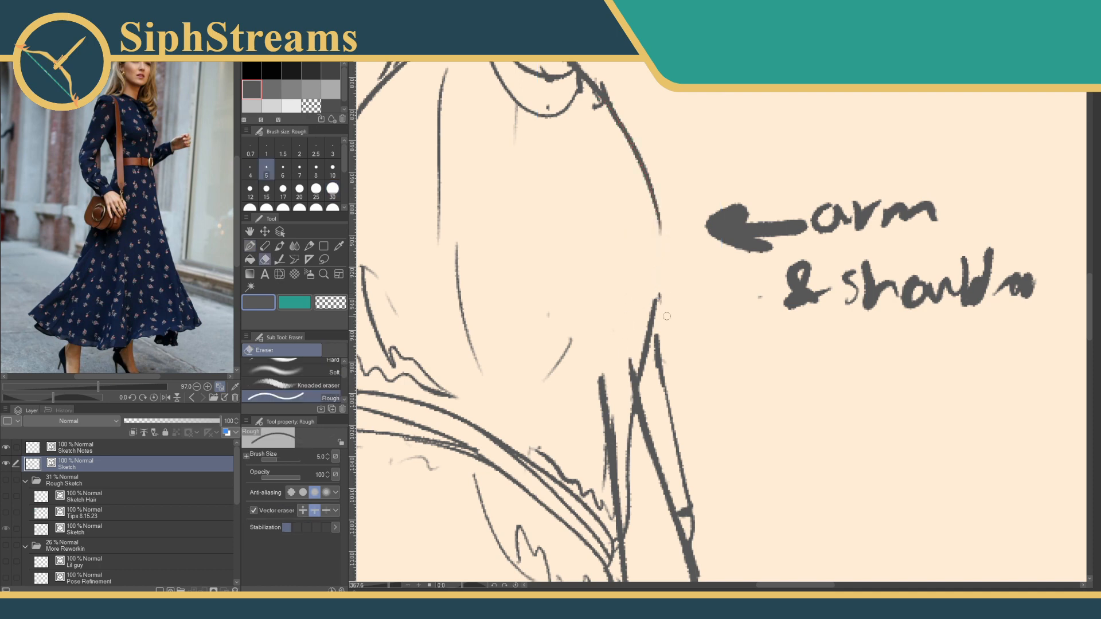
Erase the far arm and hand lines hanging beside the waist and skirt.
drag(634, 382, 608, 374)
key(p)
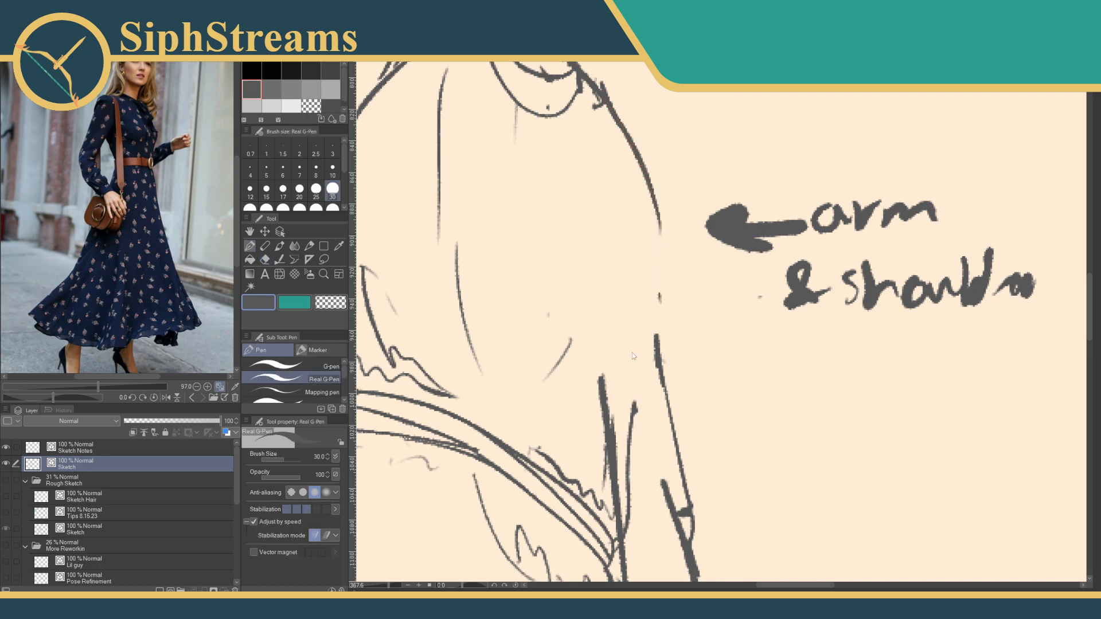
drag(660, 297, 626, 485)
key(e)
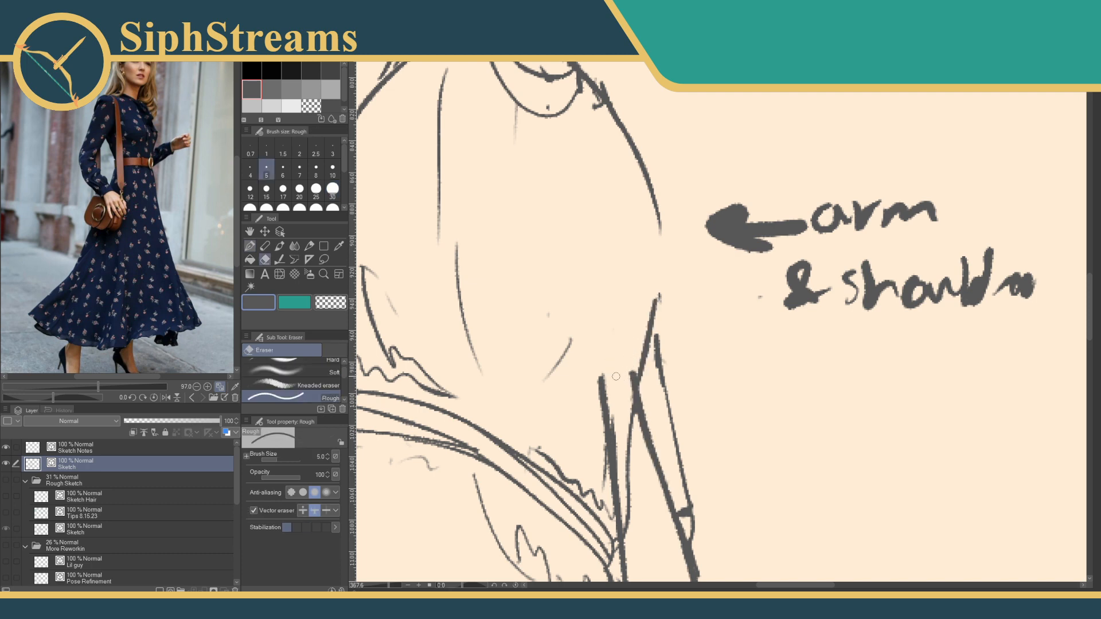
mouse_move(602, 402)
mouse_down()
mouse_move(602, 377)
mouse_move(629, 369)
mouse_move(661, 396)
mouse_up()
drag(661, 334, 666, 400)
key(p)
mouse_move(669, 311)
mouse_down()
mouse_move(652, 242)
mouse_move(647, 306)
mouse_up()
key(e)
mouse_move(654, 384)
mouse_down()
mouse_move(666, 287)
mouse_move(661, 338)
mouse_move(679, 344)
mouse_move(693, 408)
mouse_up()
key(e)
drag(685, 335, 685, 350)
drag(643, 491, 693, 502)
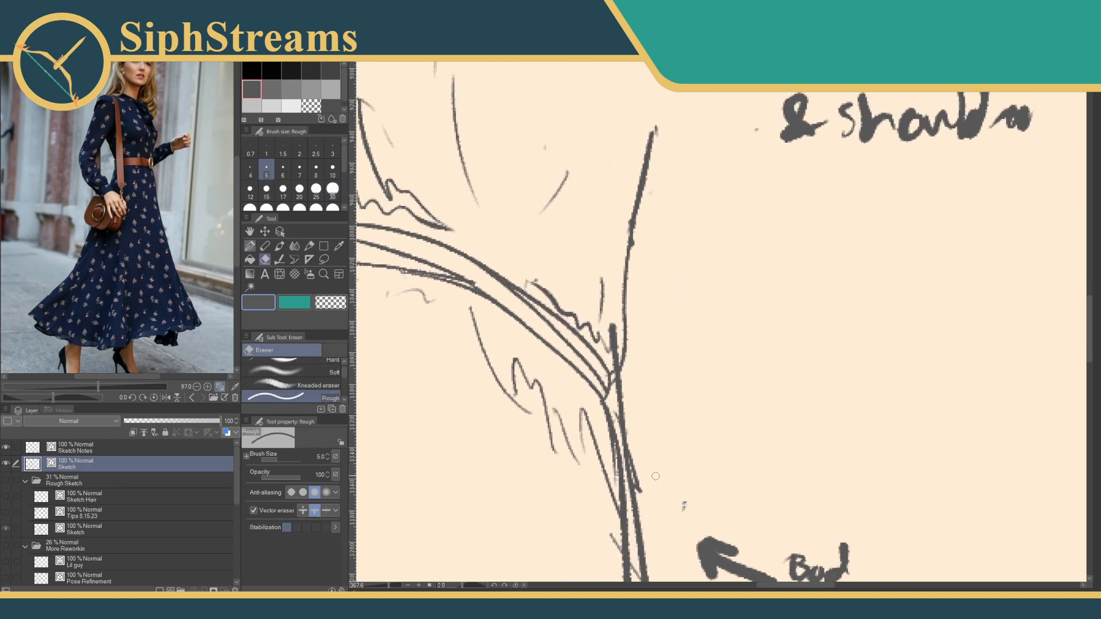
drag(637, 455, 638, 487)
Redraw the torso's far side as one smooth contour running from the shoulder down to the waistband.
key(p)
mouse_move(666, 335)
mouse_down()
mouse_move(668, 130)
mouse_move(659, 379)
mouse_up()
key(e)
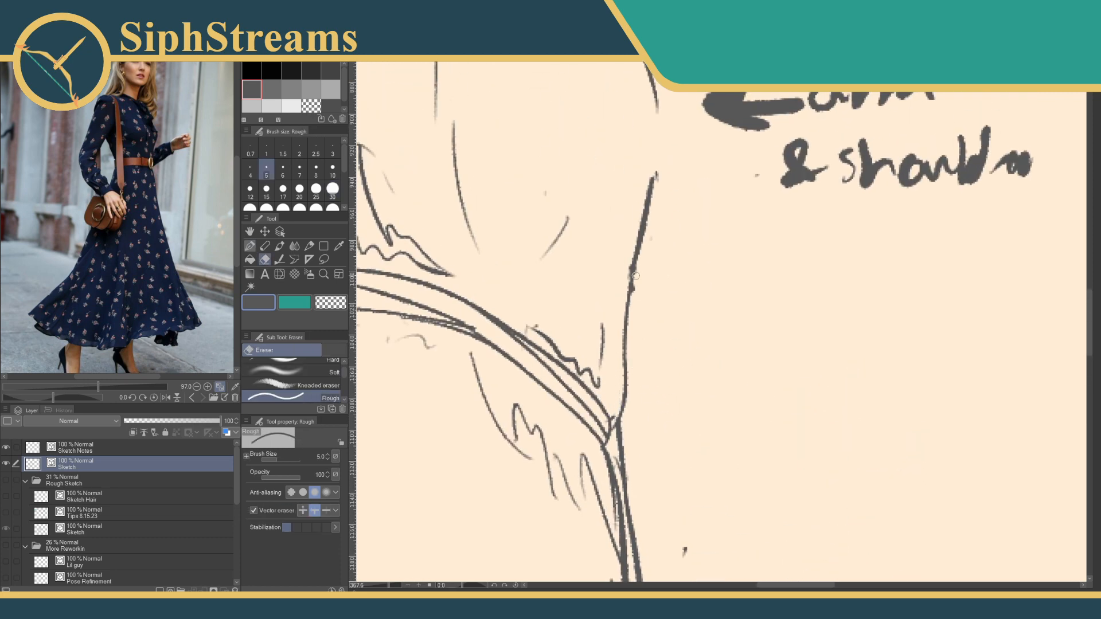
key(p)
mouse_move(633, 288)
mouse_down()
mouse_move(686, 294)
mouse_move(619, 276)
mouse_move(700, 289)
mouse_move(681, 289)
mouse_up()
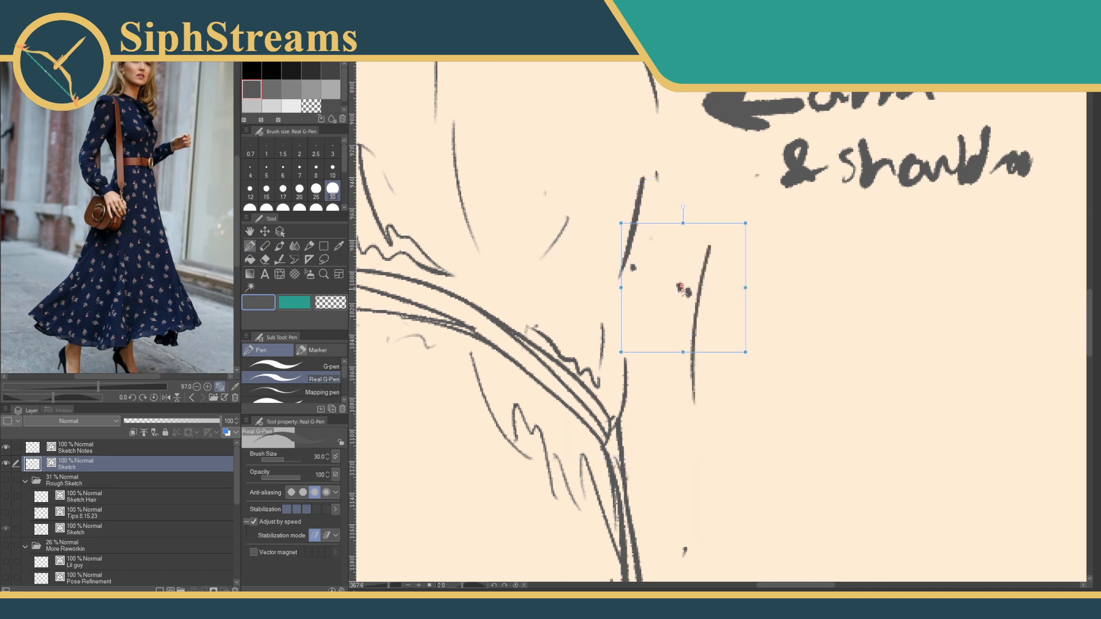
key(e)
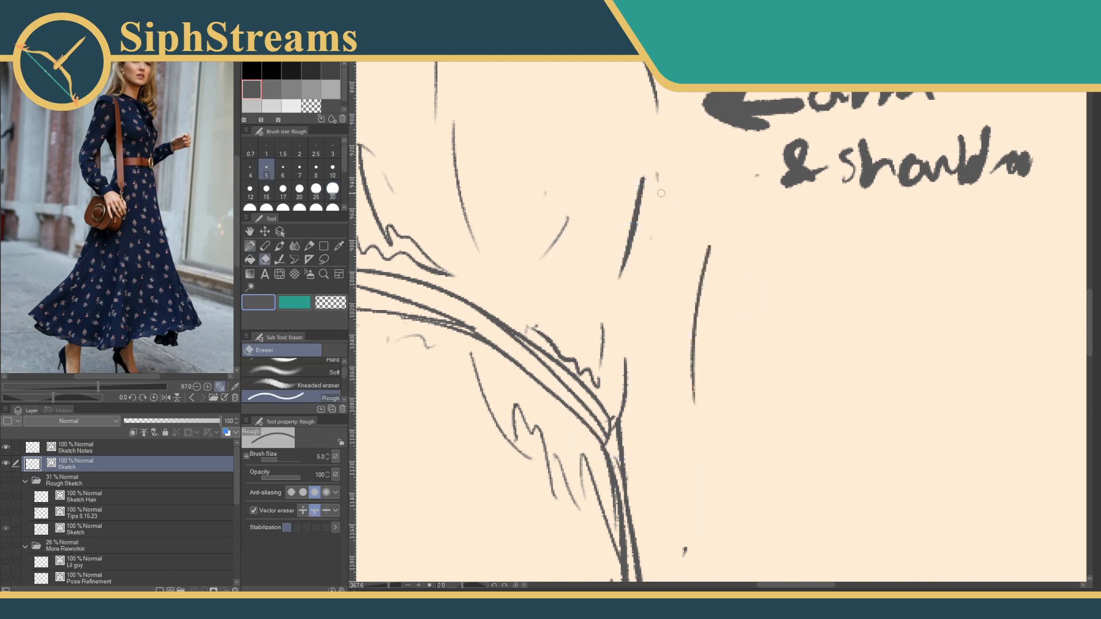
key(p)
mouse_move(706, 290)
mouse_down()
mouse_move(642, 273)
mouse_move(634, 259)
mouse_move(652, 153)
mouse_up()
drag(651, 82, 651, 158)
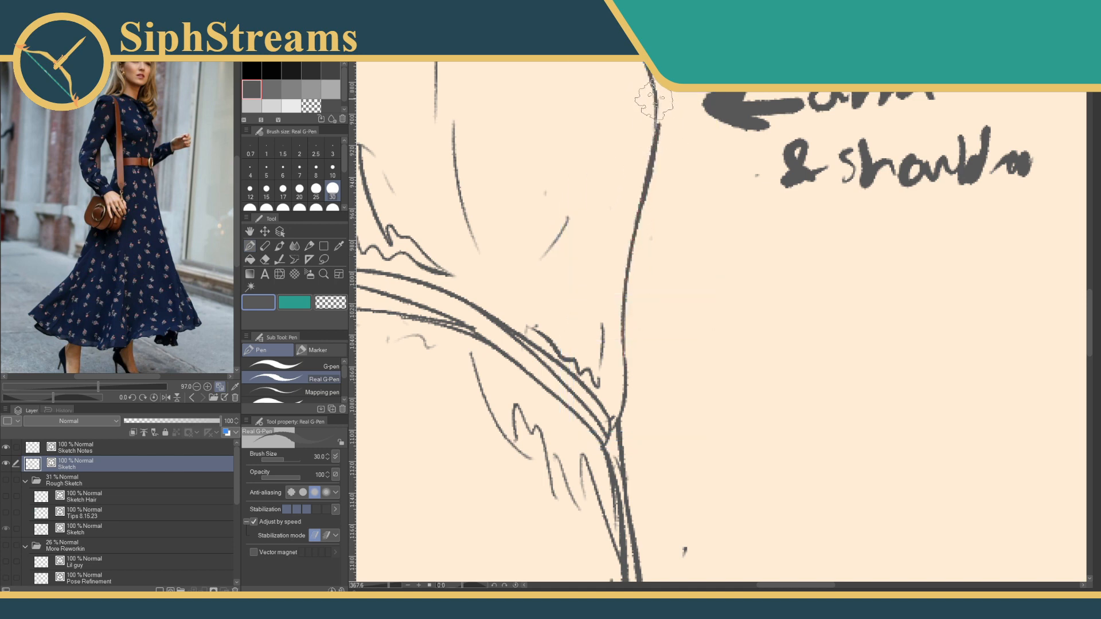
Erase the figure's head, face, hair and neck lines above the shirt collar.
drag(389, 585, 380, 590)
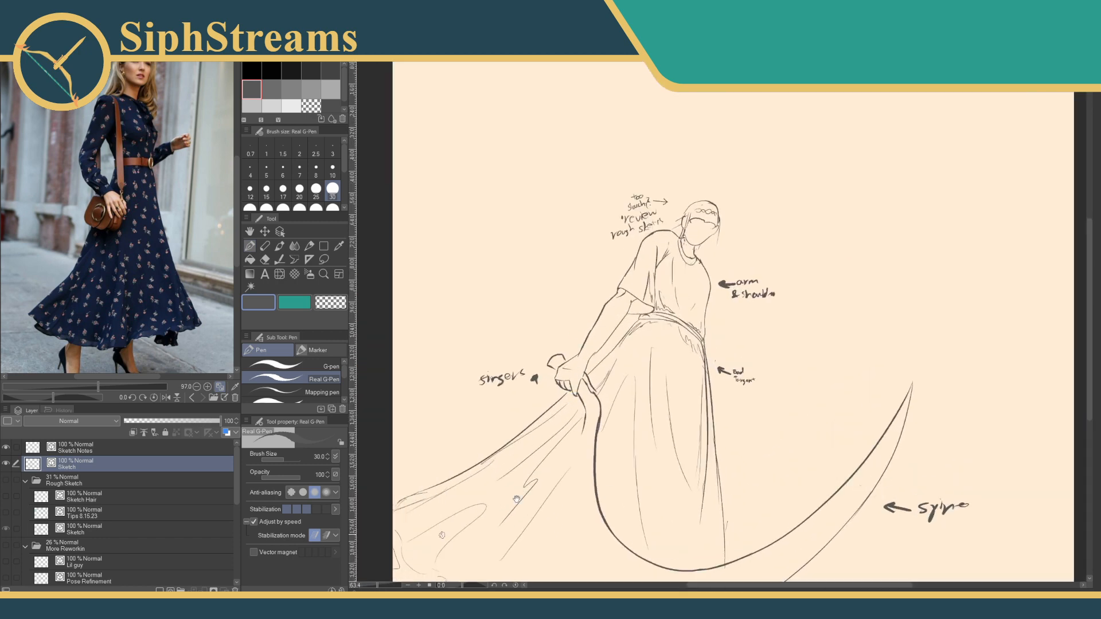
drag(536, 286, 509, 432)
drag(377, 586, 385, 586)
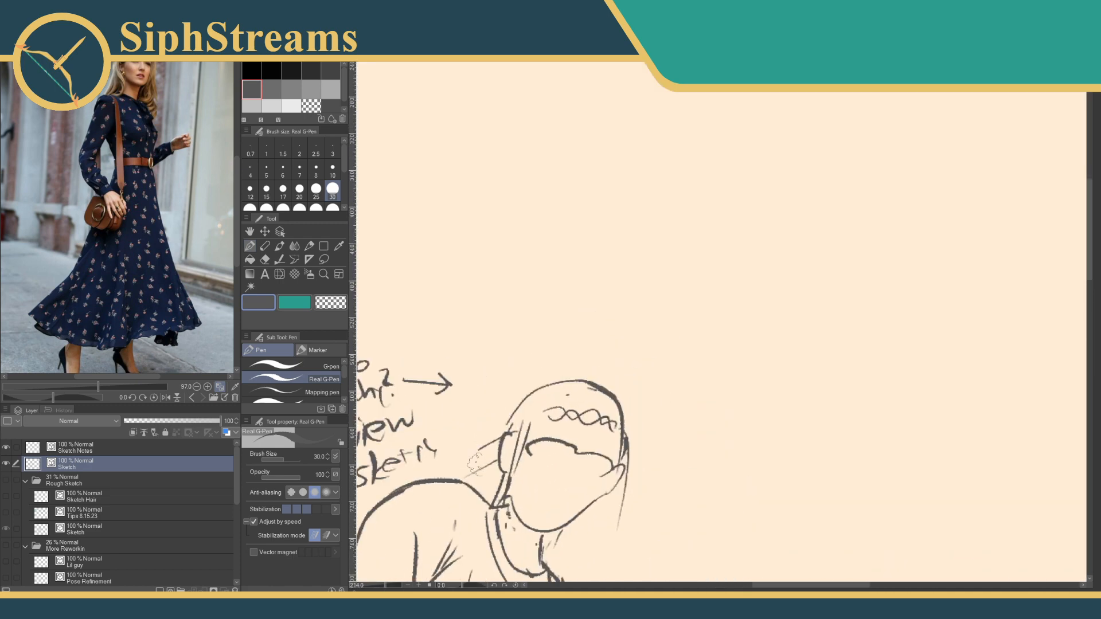
drag(476, 465, 524, 295)
key(e)
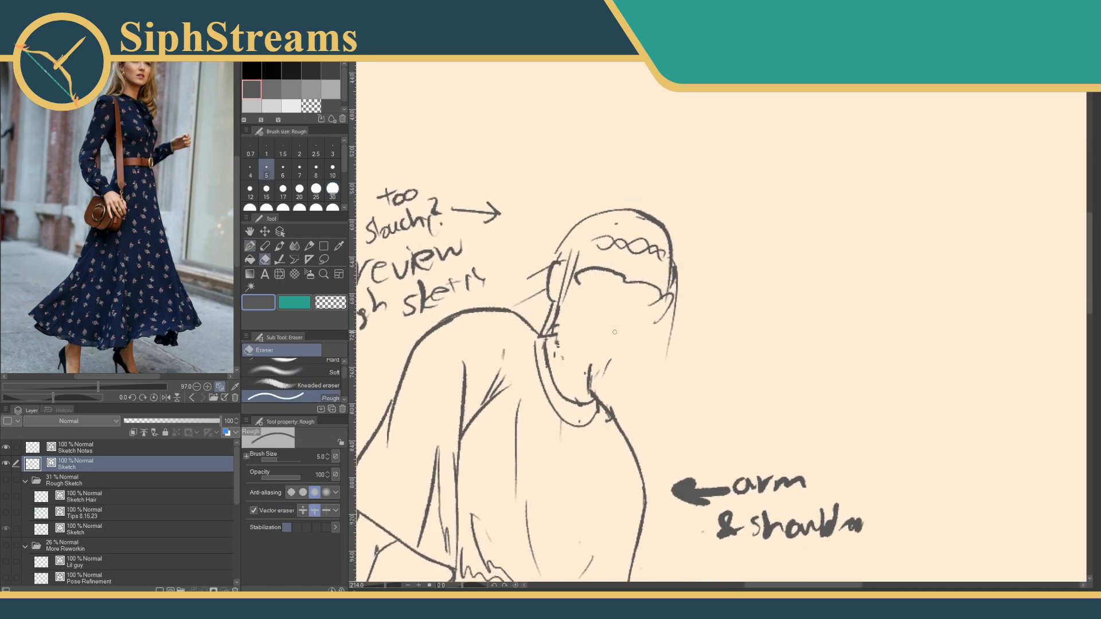
key(p)
drag(646, 314, 665, 314)
key(e)
drag(692, 261, 687, 353)
mouse_move(583, 265)
mouse_down()
mouse_move(565, 296)
mouse_move(608, 221)
mouse_move(608, 269)
mouse_move(659, 247)
mouse_move(596, 220)
mouse_up()
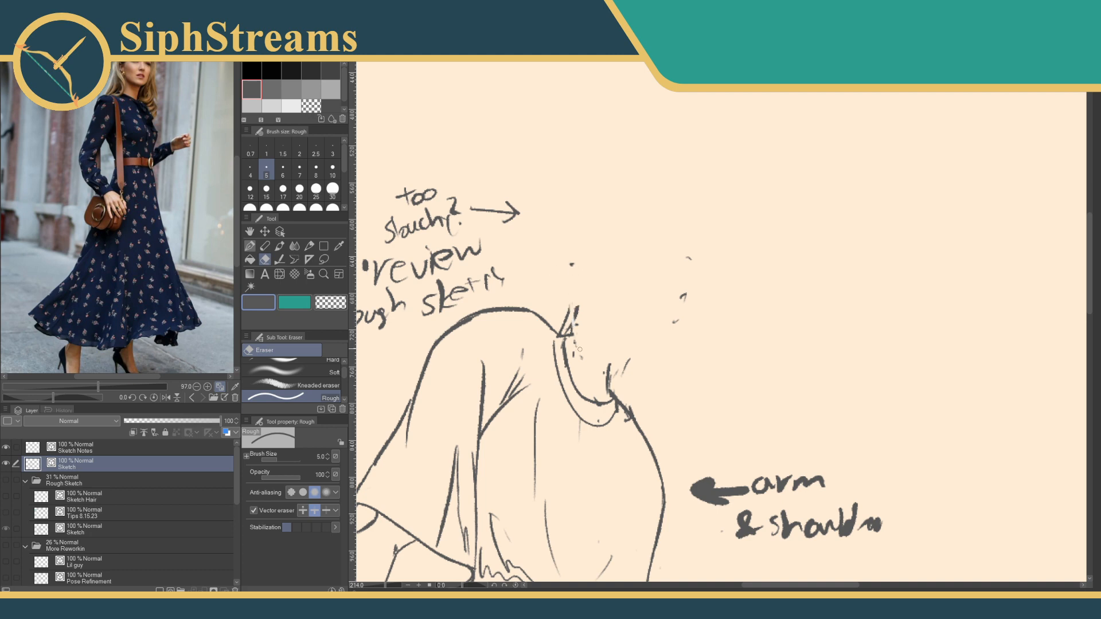